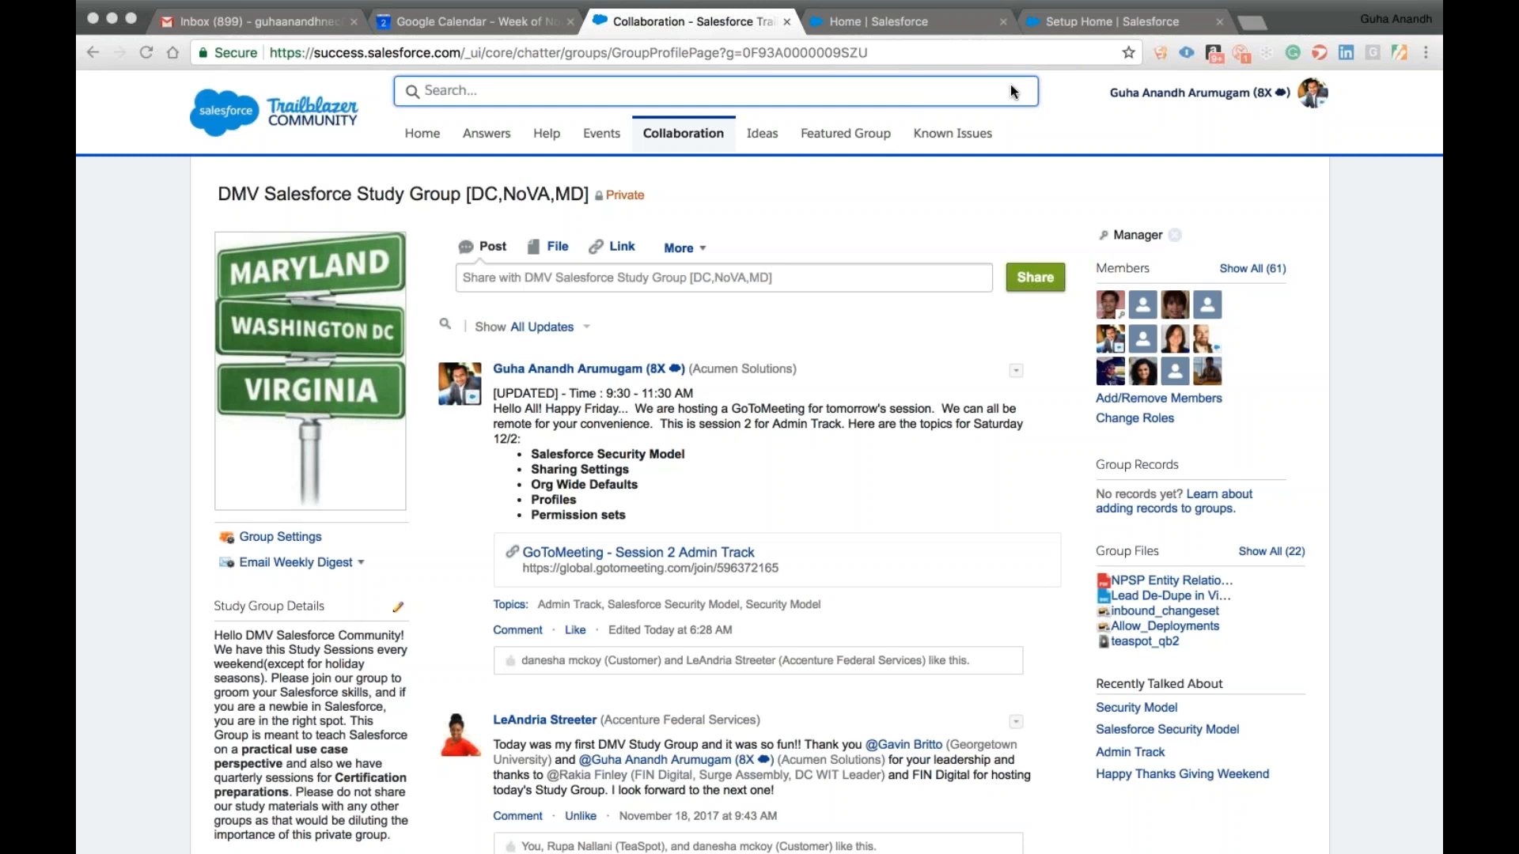
Switch from the Trailblazer Community group page to the Salesforce Setup Home page.
left_click(1072, 35)
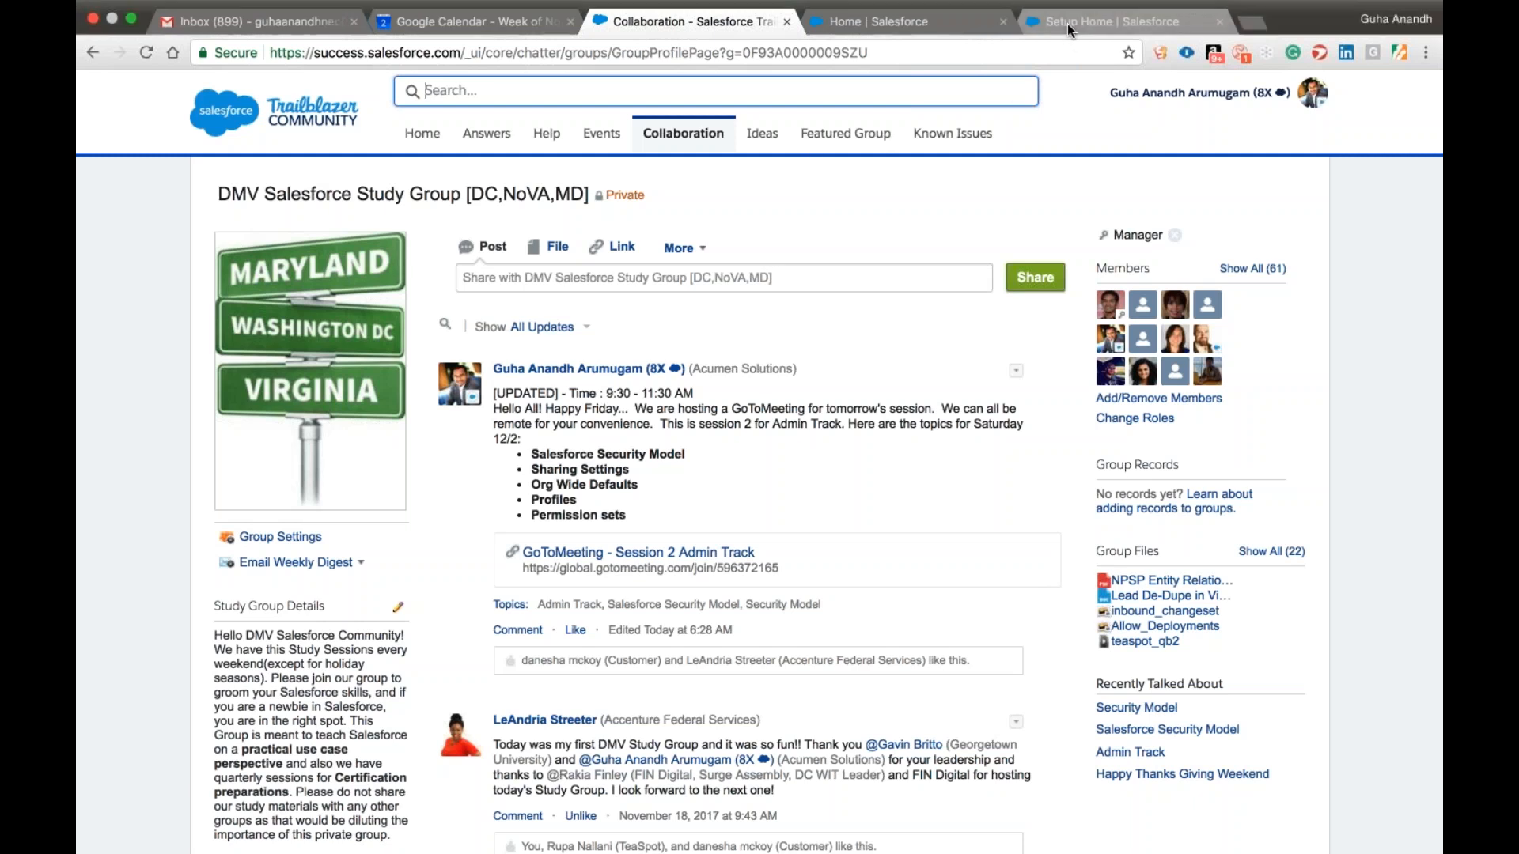
left_click(1067, 22)
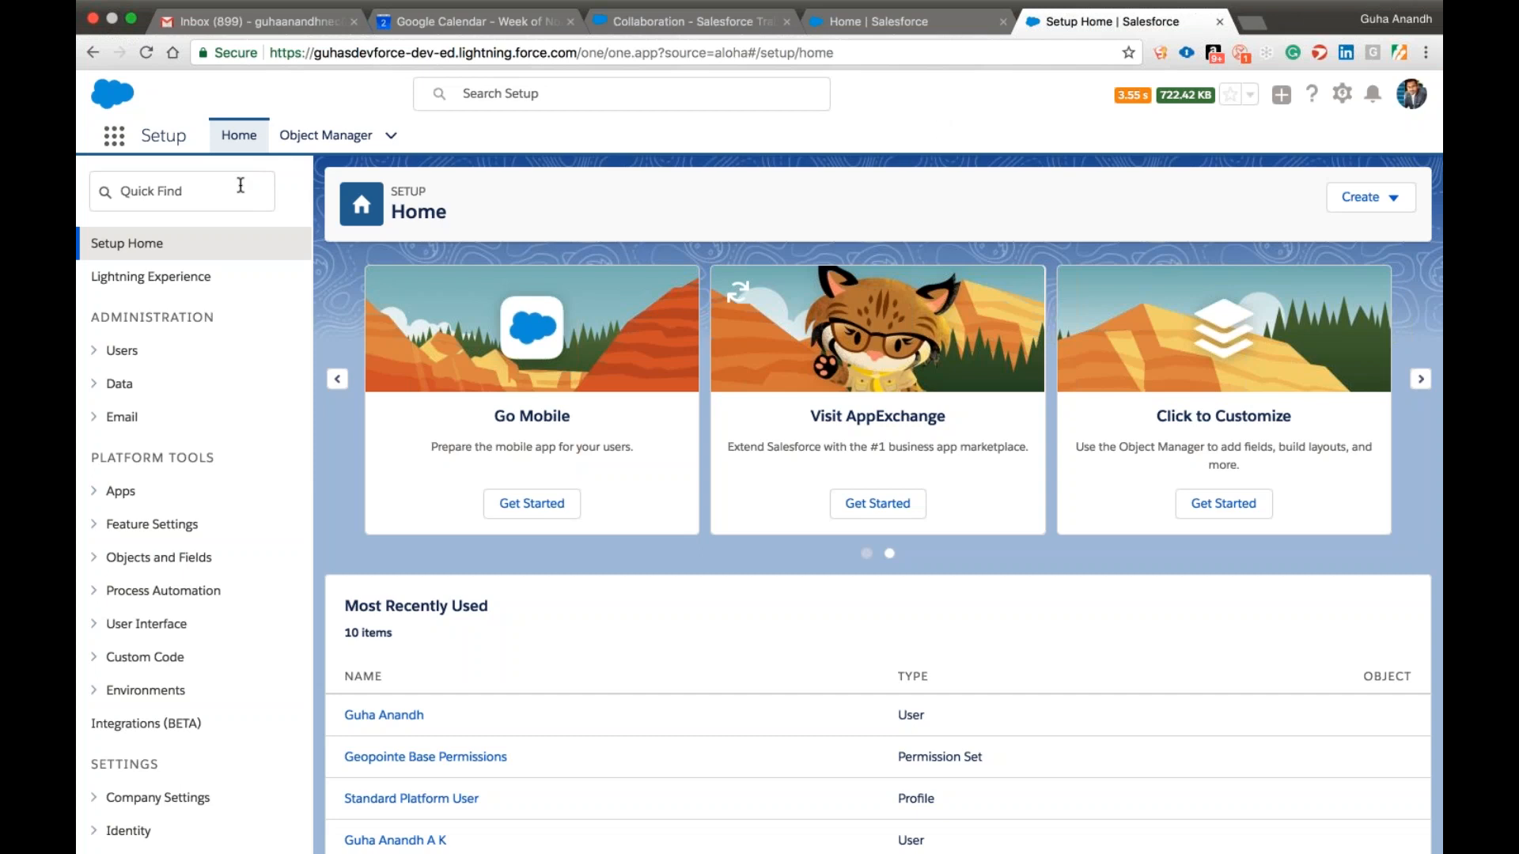
left_click(214, 193)
type("secur")
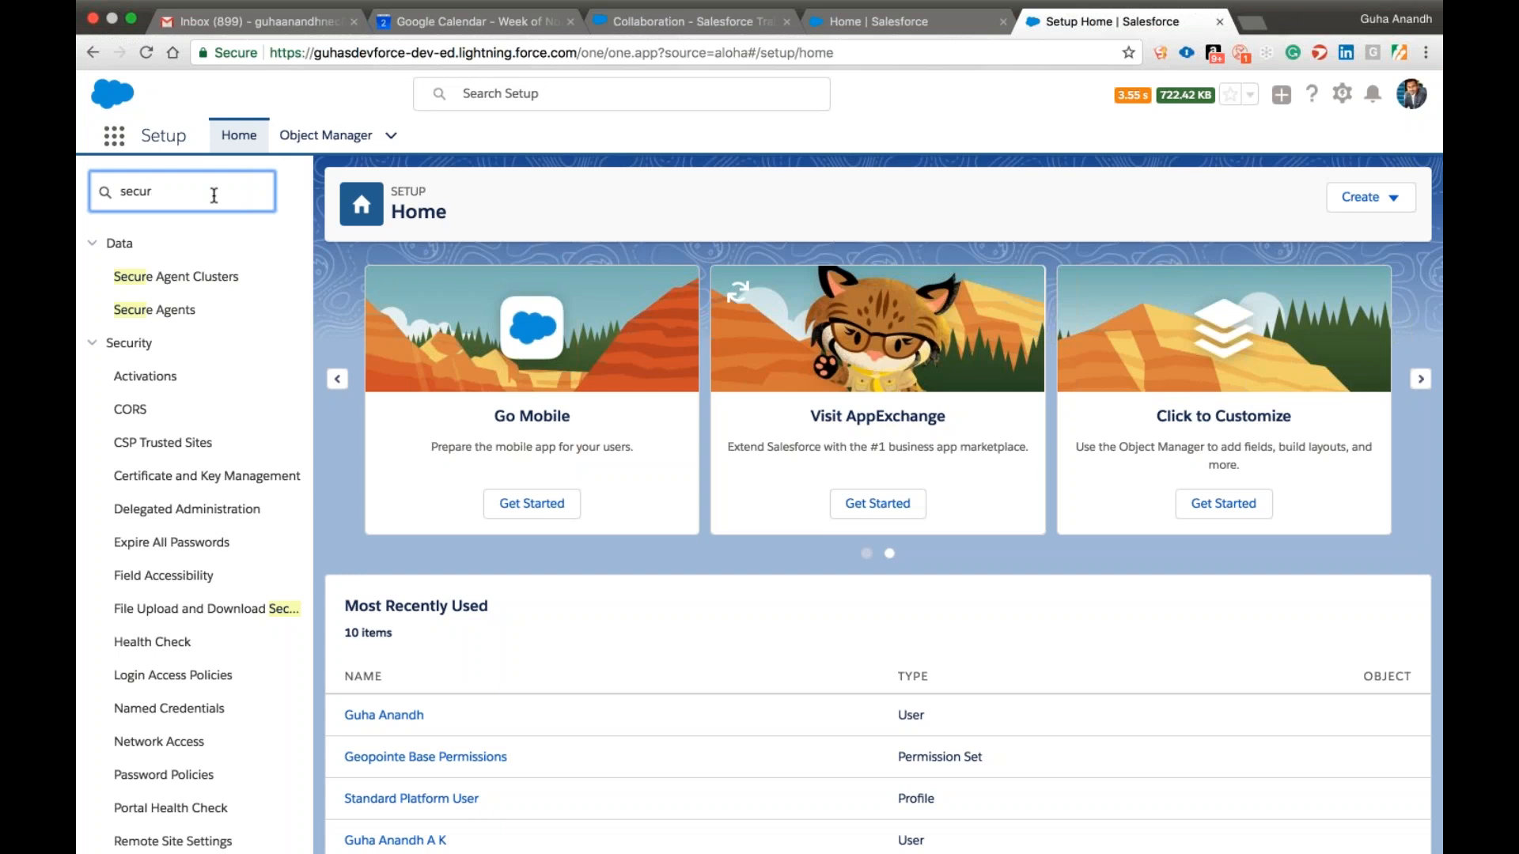
left_click_drag(214, 195, 92, 190)
type("org")
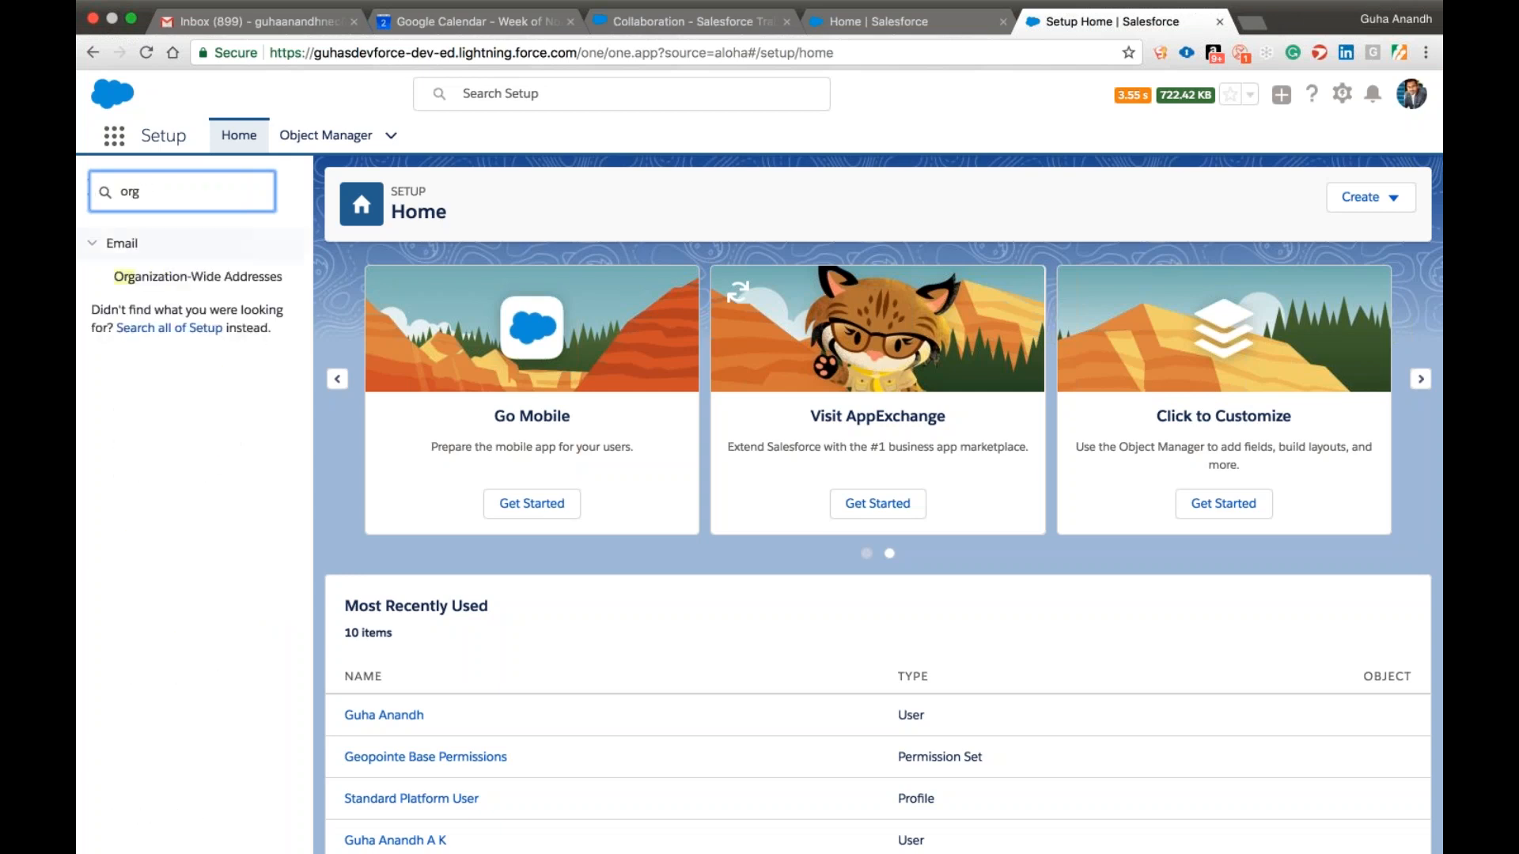
key("BackSpace")
key("BackSpace")
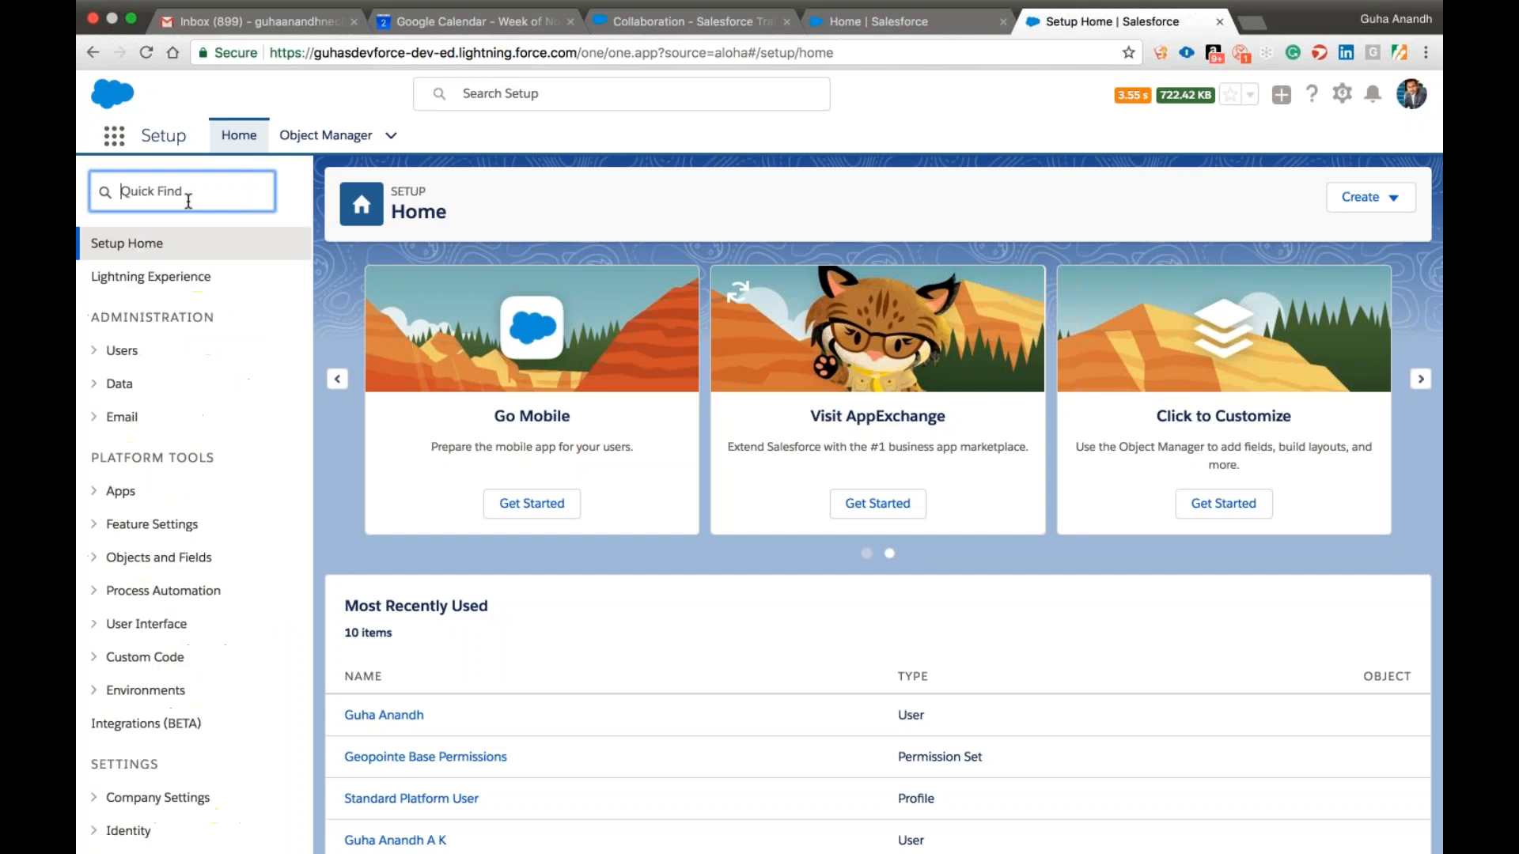
Search Setup for "shar" and open Sharing Settings.
type("shar")
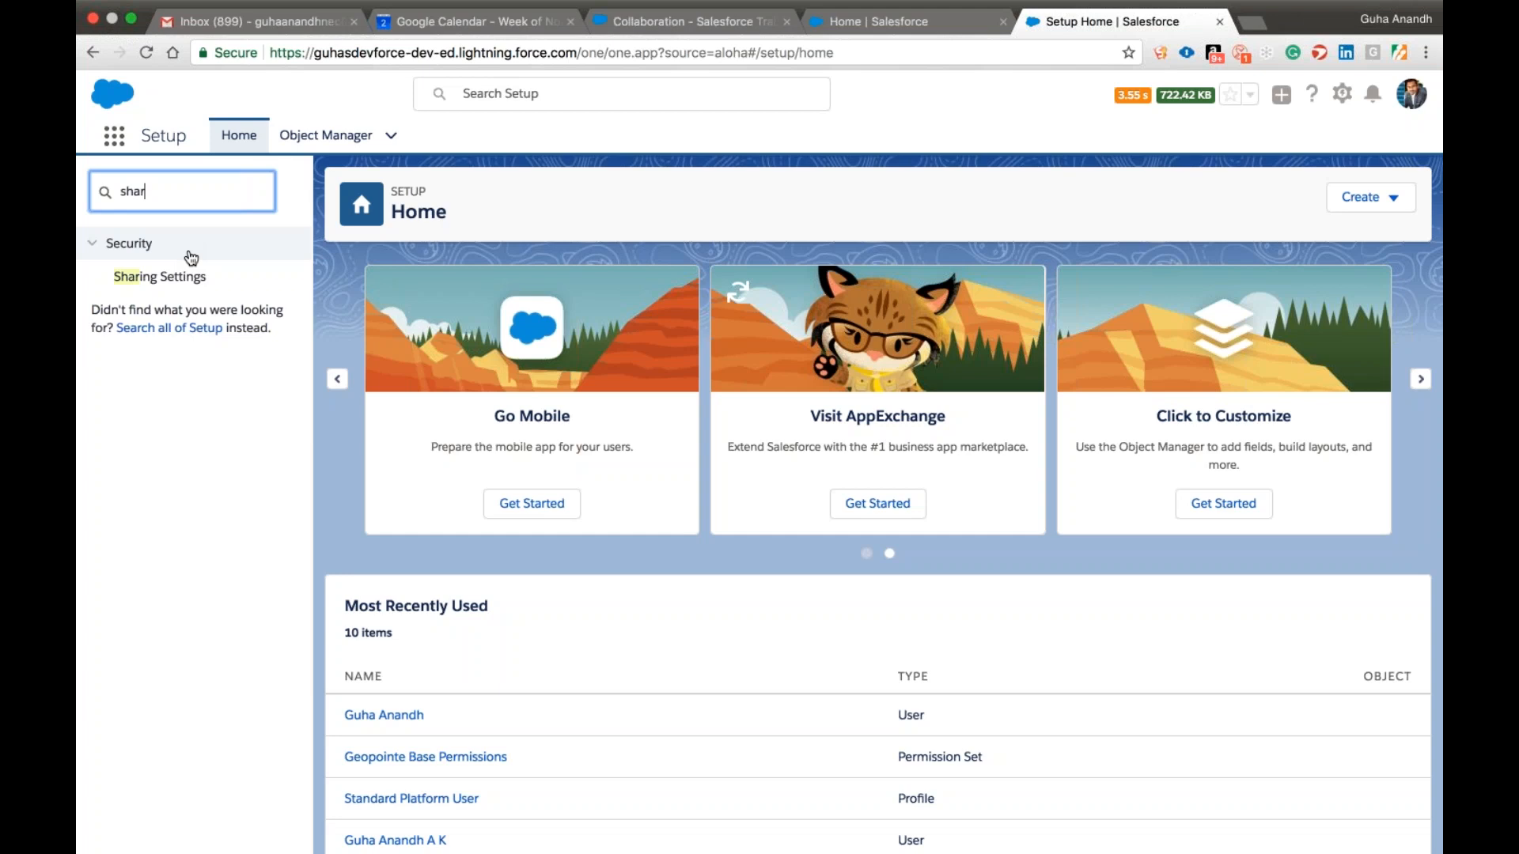
left_click(185, 286)
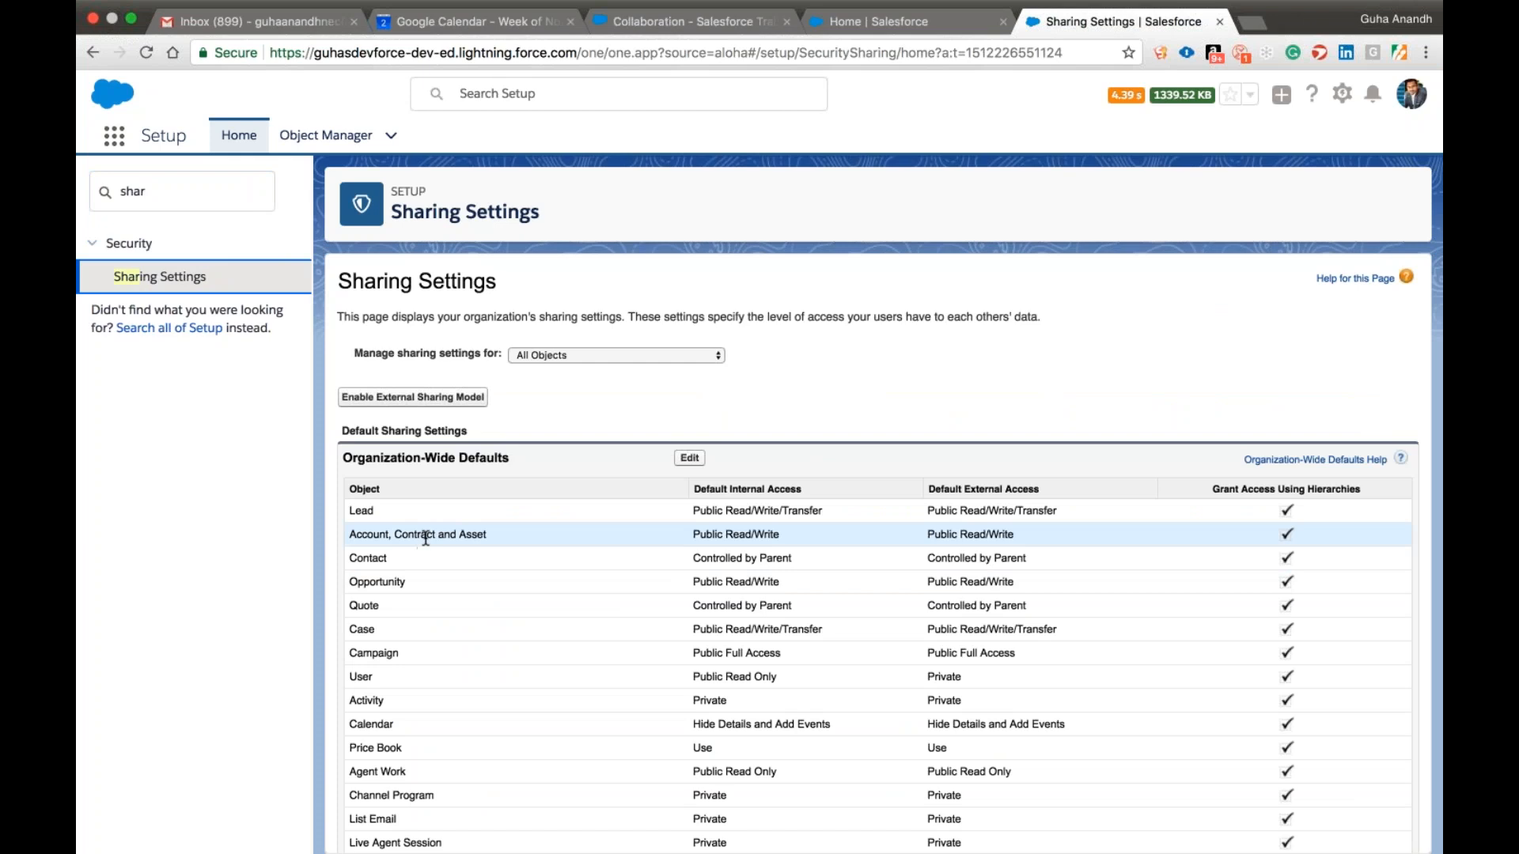
Examine the Organization-Wide Defaults table, covering its objects and their default internal and external access.
left_click_drag(339, 458, 532, 463)
left_click(532, 463)
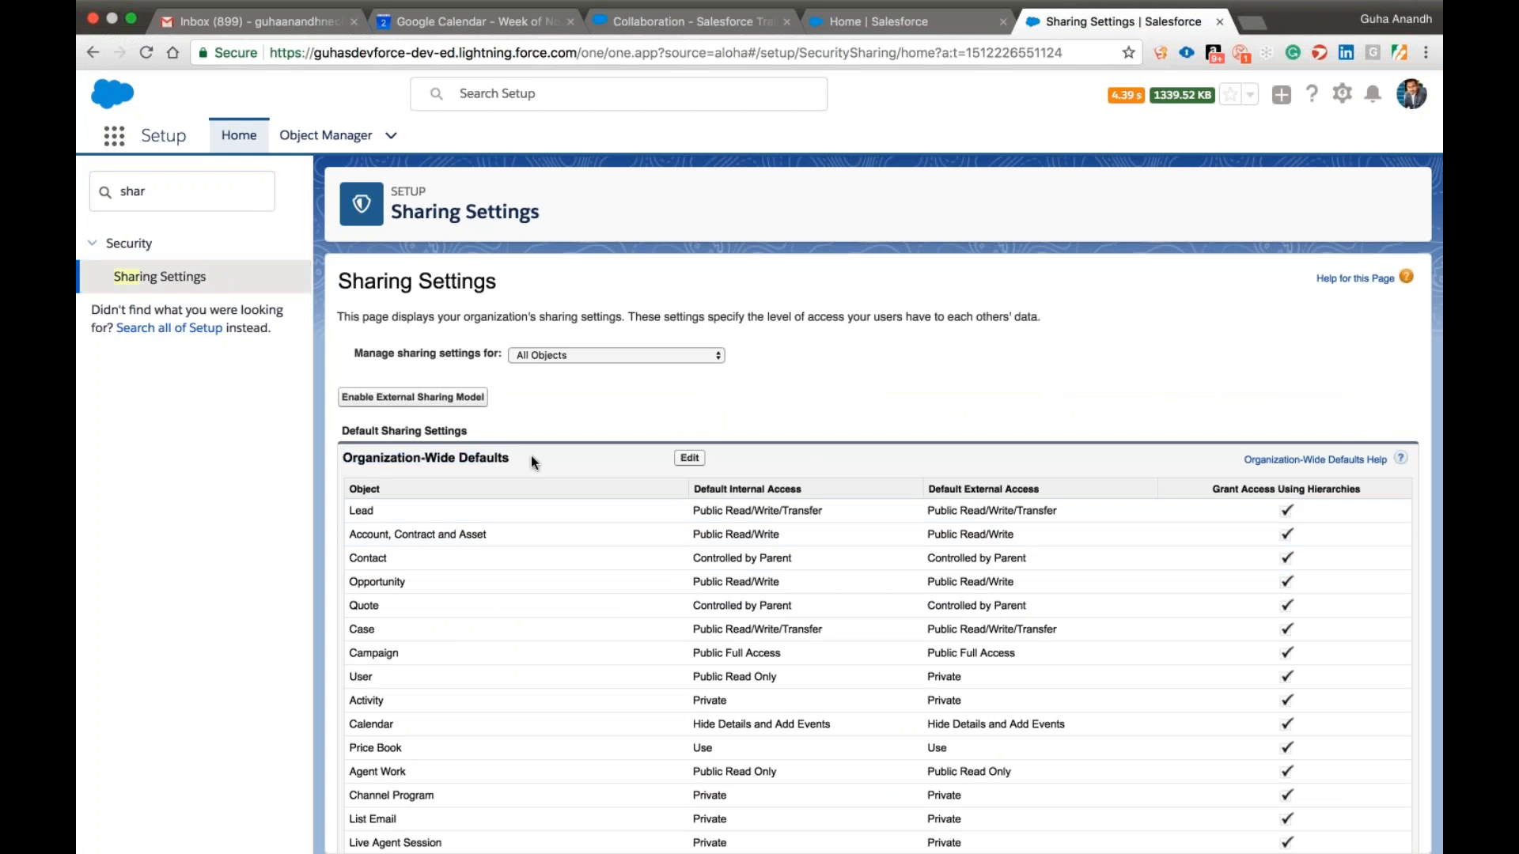
double_click(388, 486)
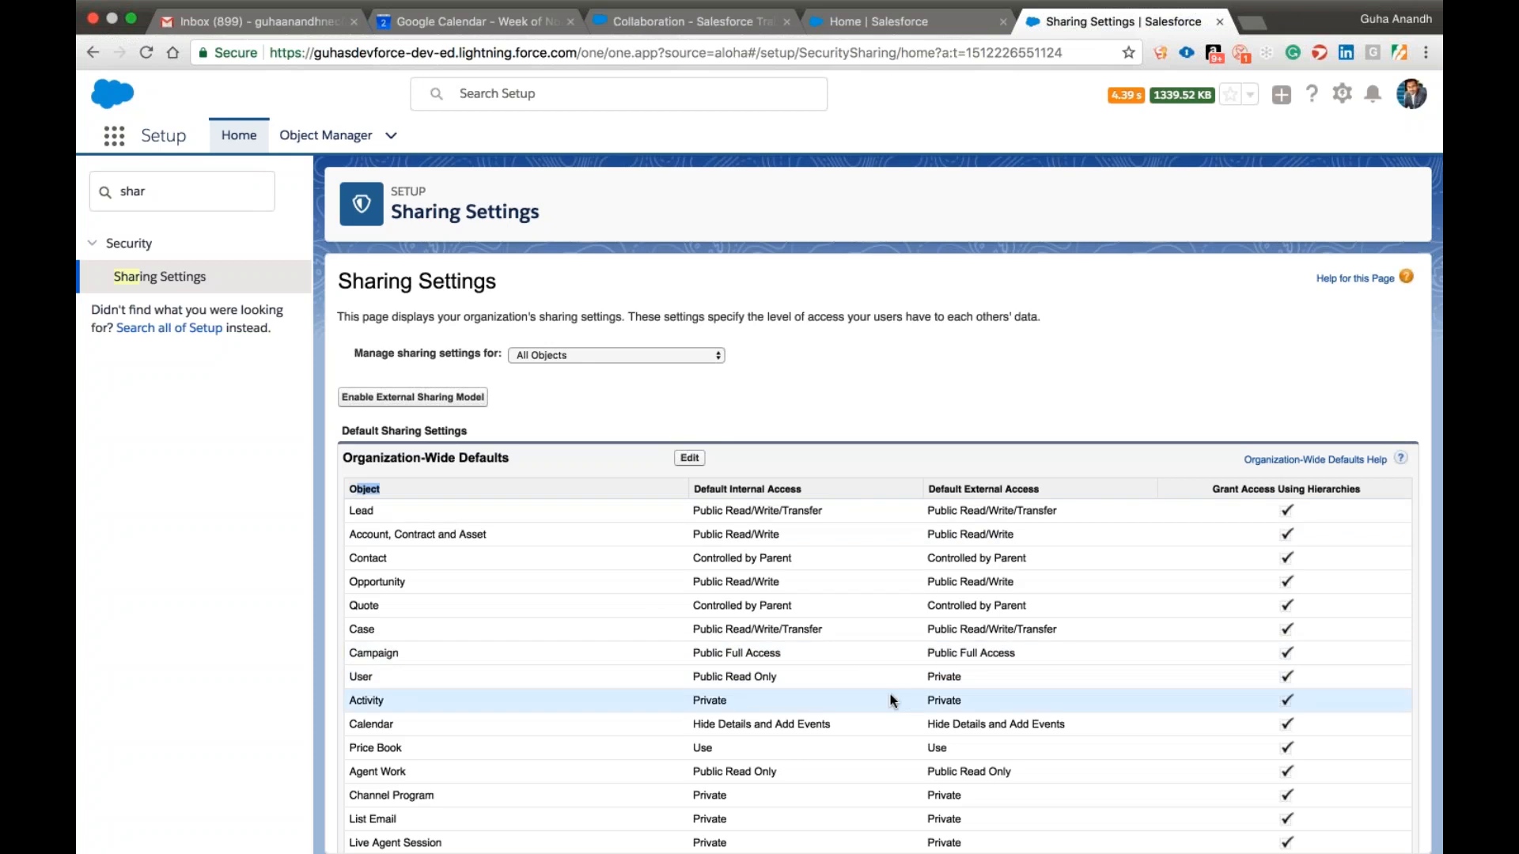
scroll(904, 609, "down", 2)
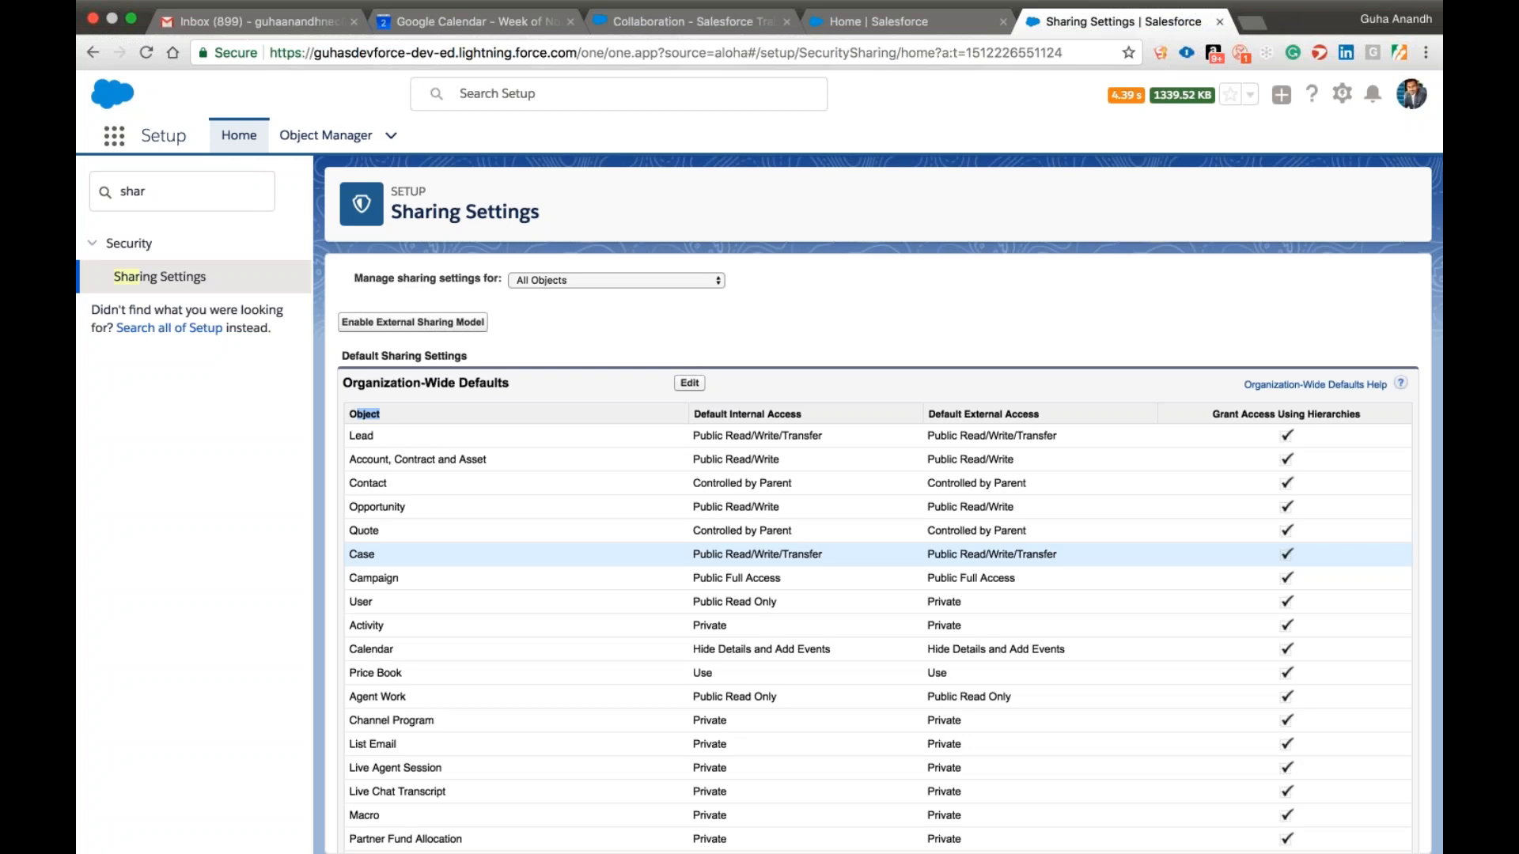
left_click(1422, 332)
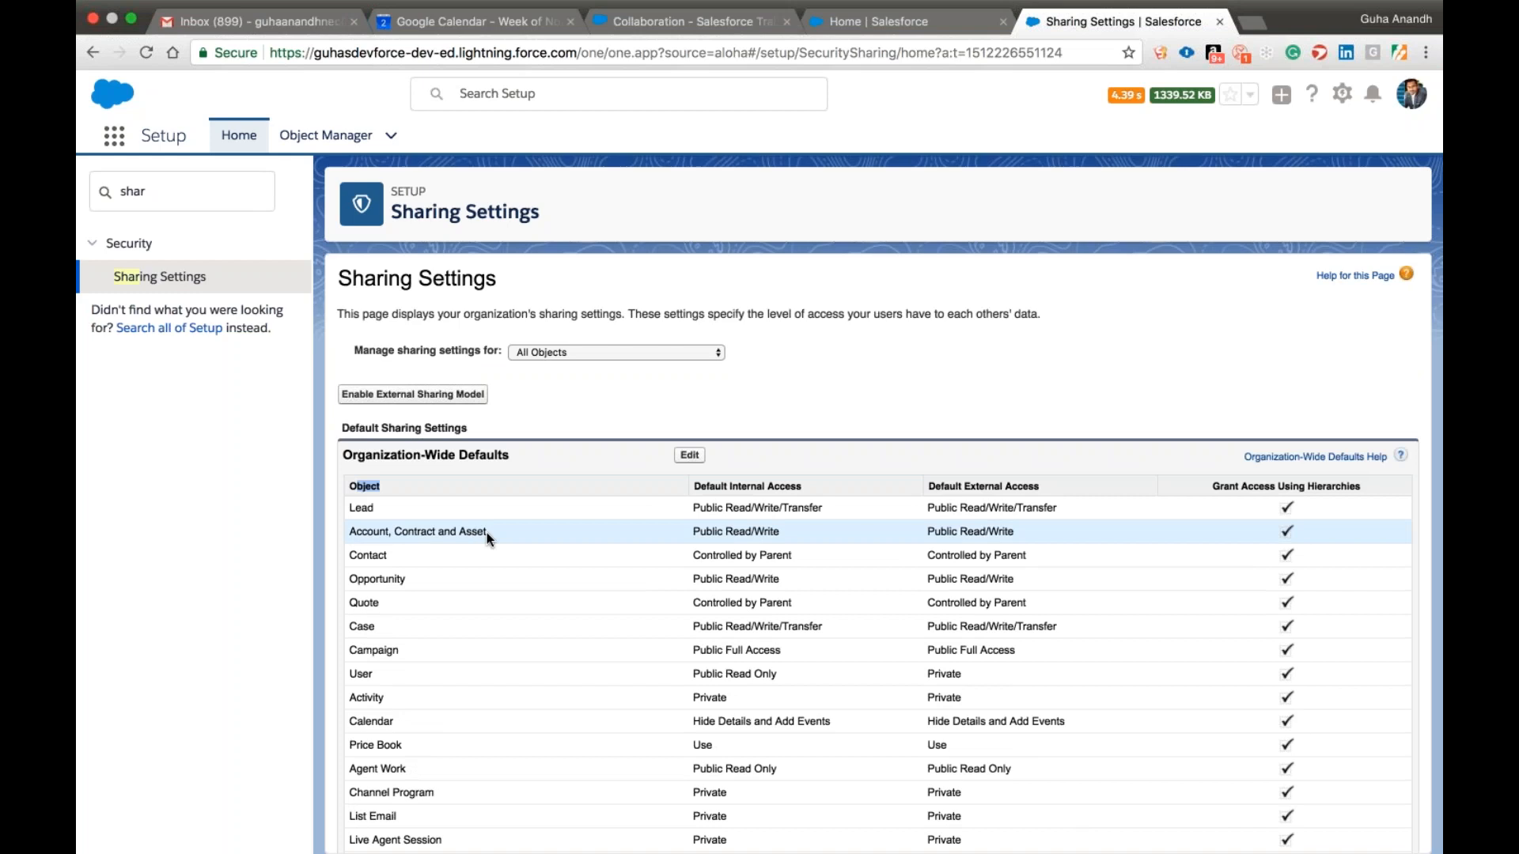
Try Private default internal access for Account, Contract and Asset, Opportunity and Case in the organization-wide defaults, and discard the edits.
left_click(690, 456)
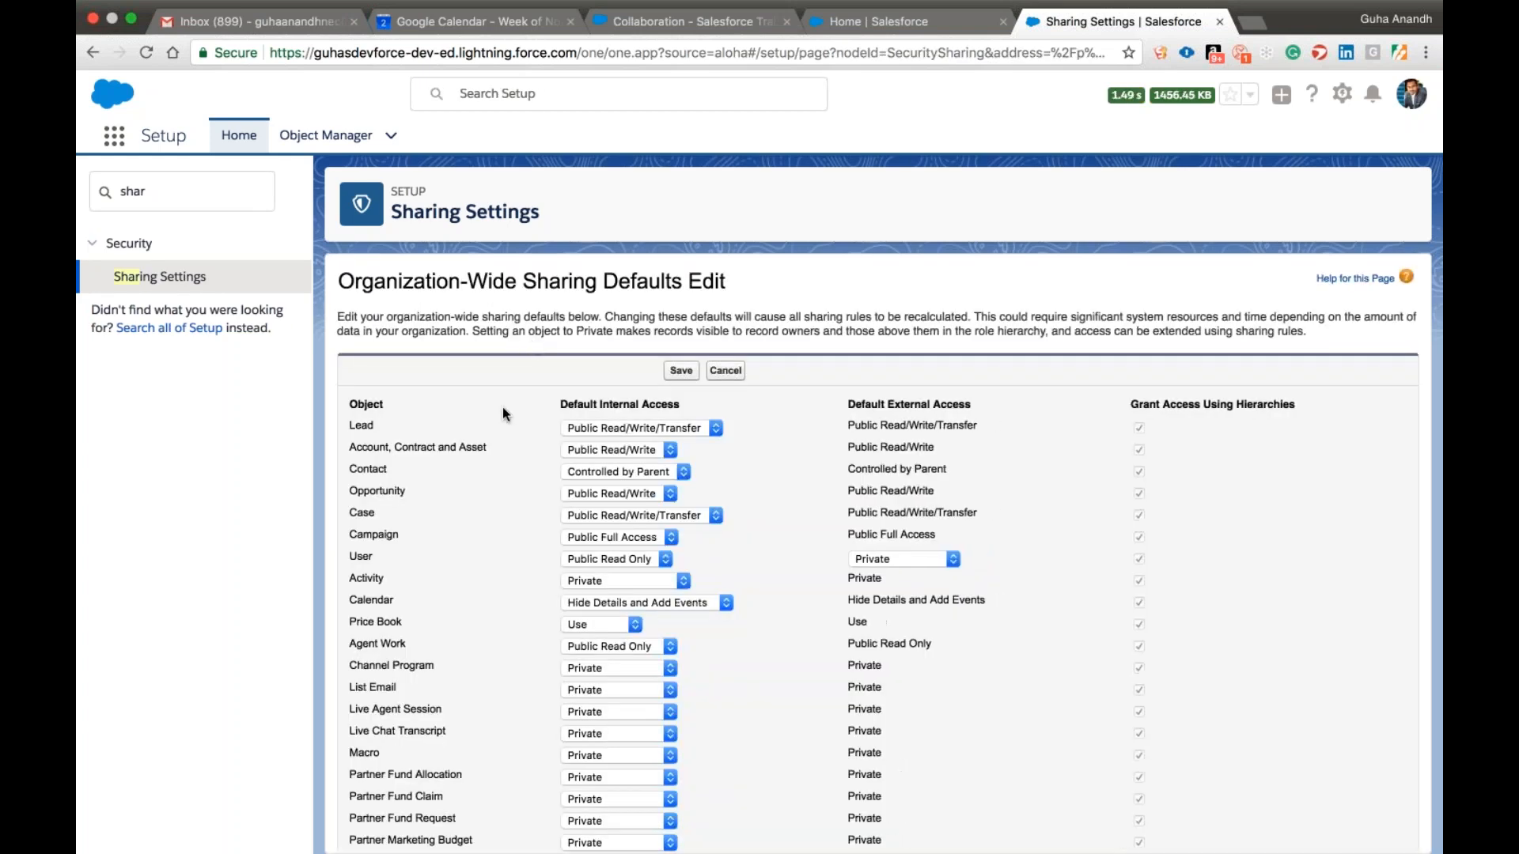
left_click(648, 452)
left_click(945, 218)
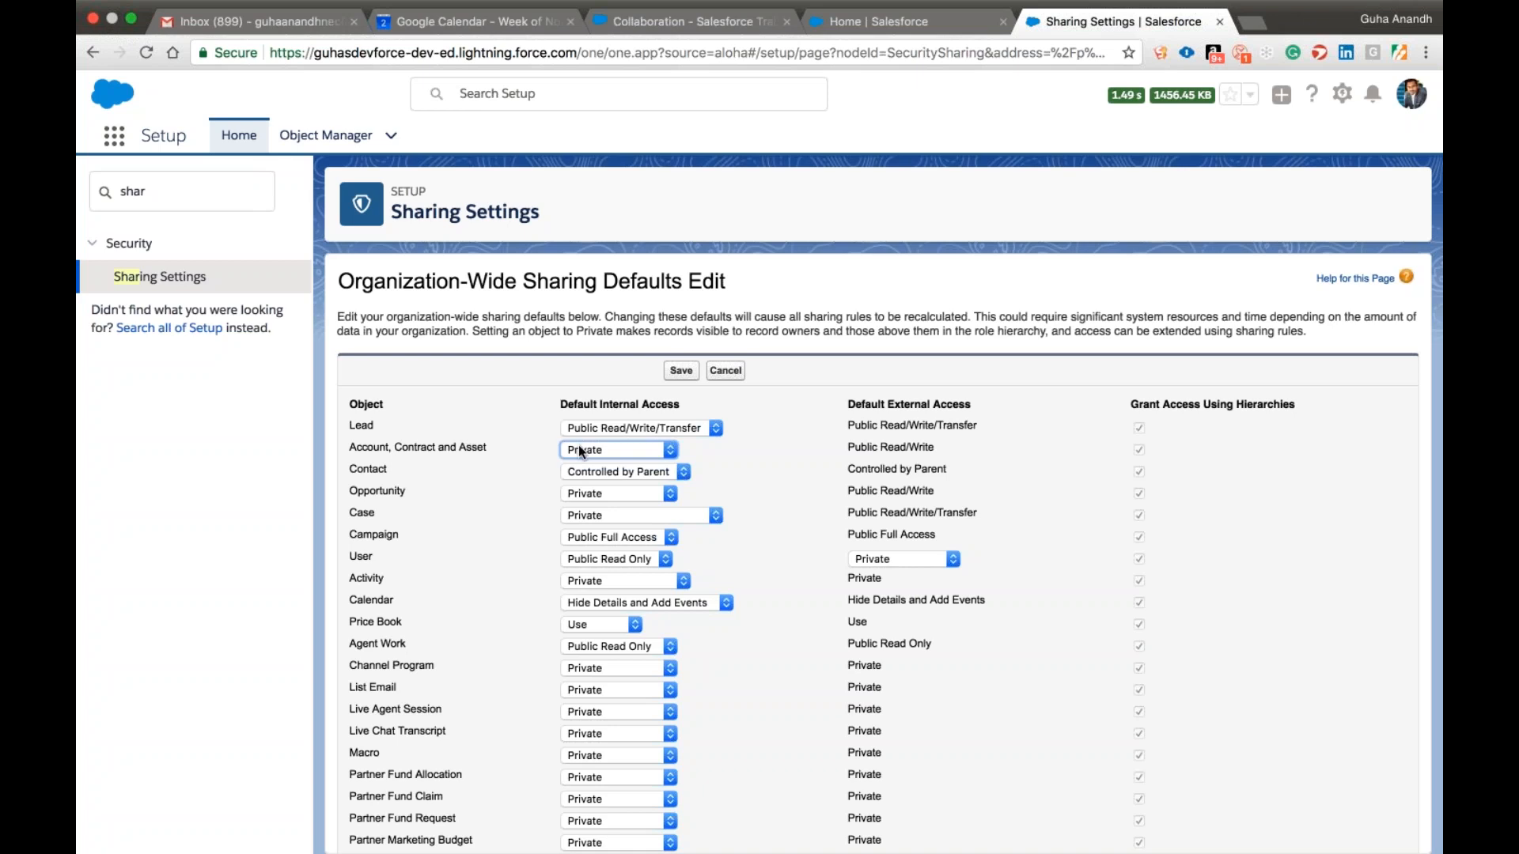
left_click(598, 467)
key("Return")
left_click(936, 215)
left_click(726, 371)
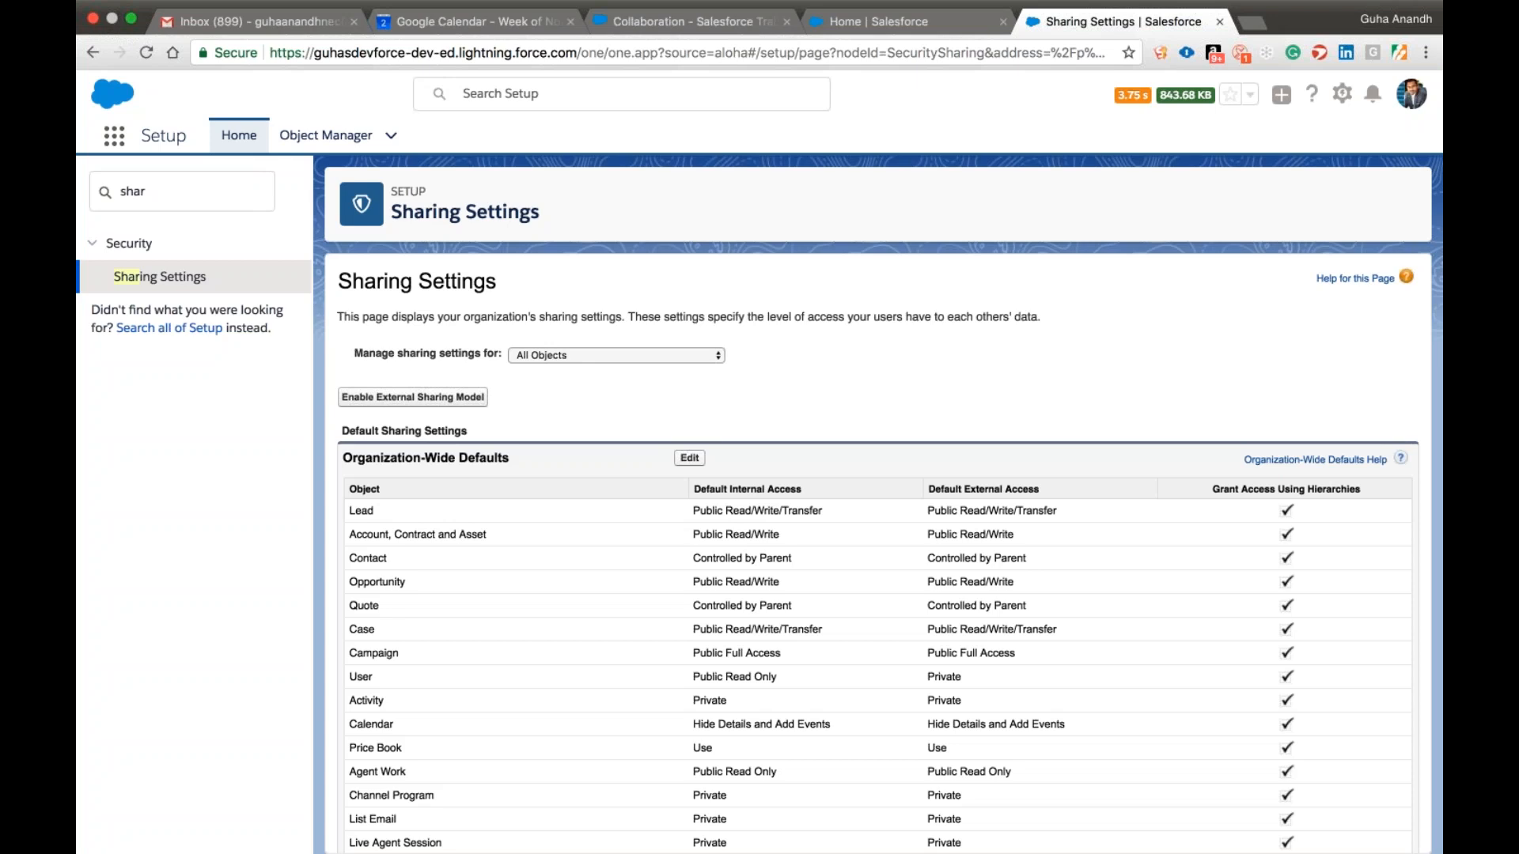
Look through the organization-wide defaults list and the per-object sharing rules beneath it.
scroll(824, 365, "down", 3)
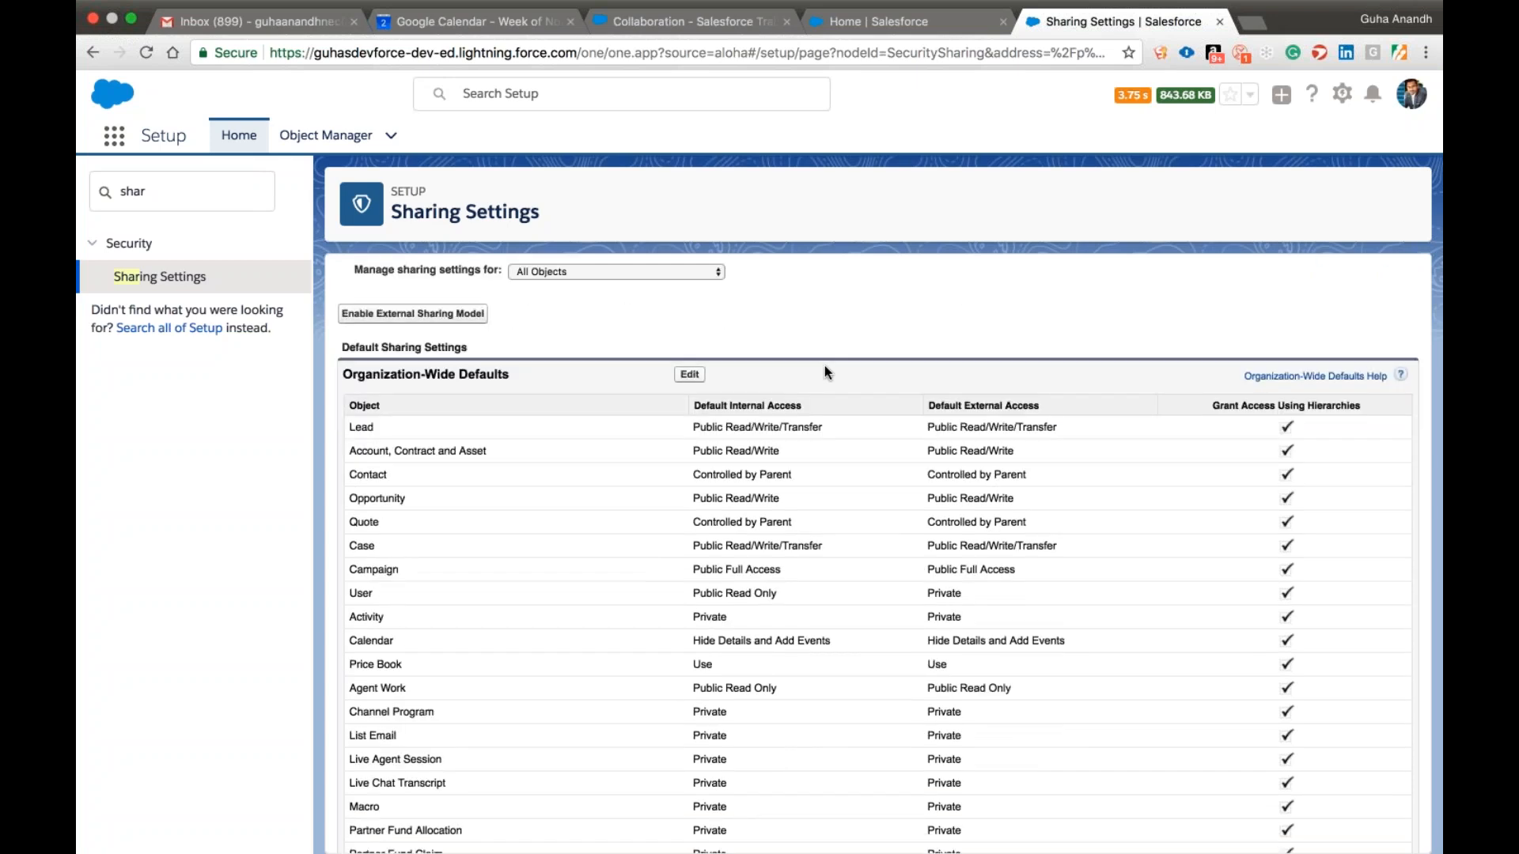
scroll(825, 368, "down", 20)
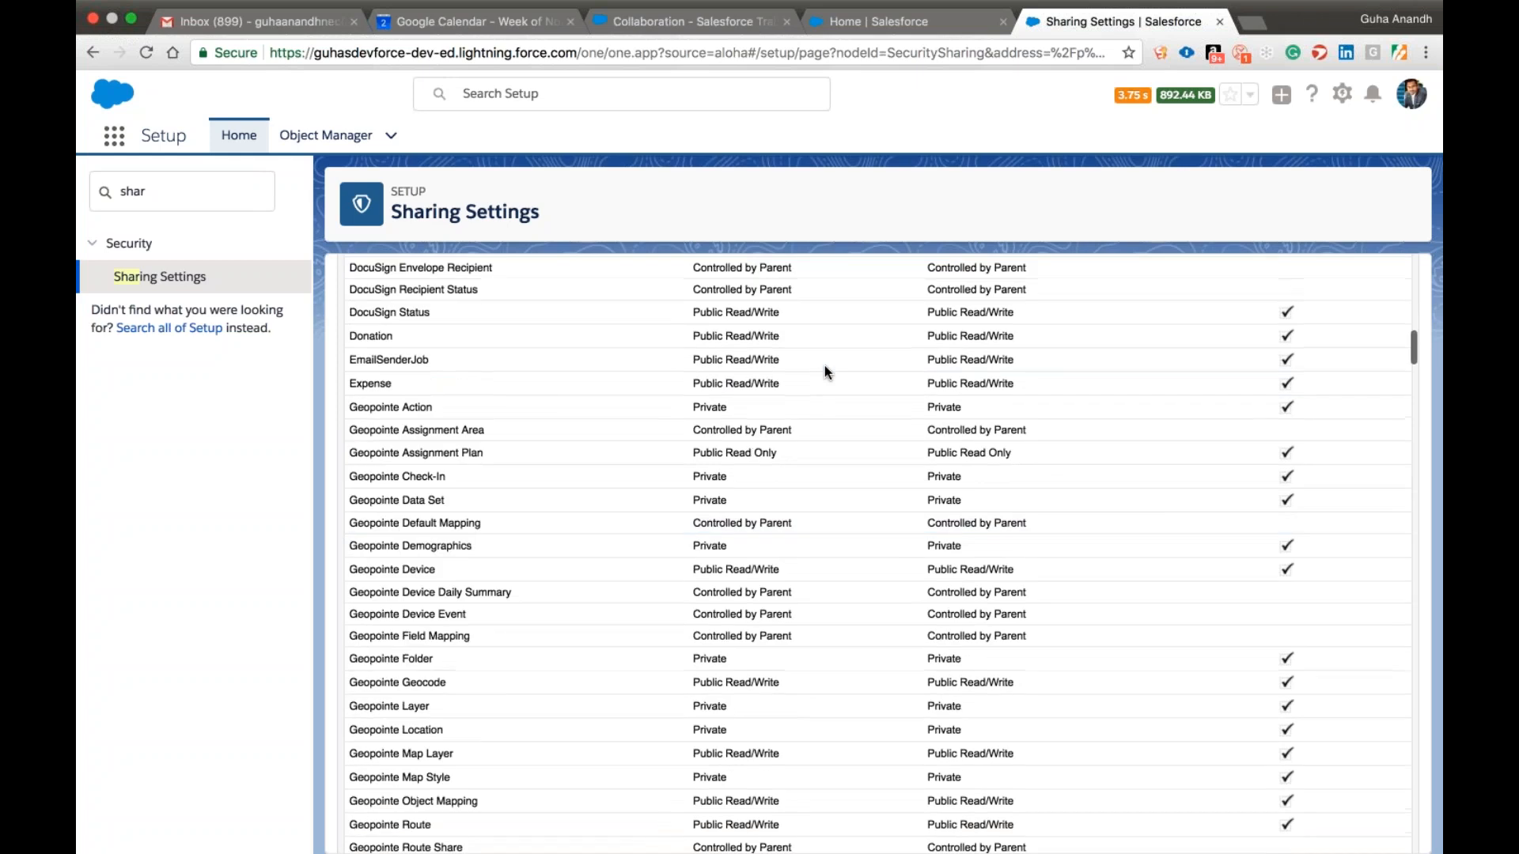
scroll(824, 366, "down", 5)
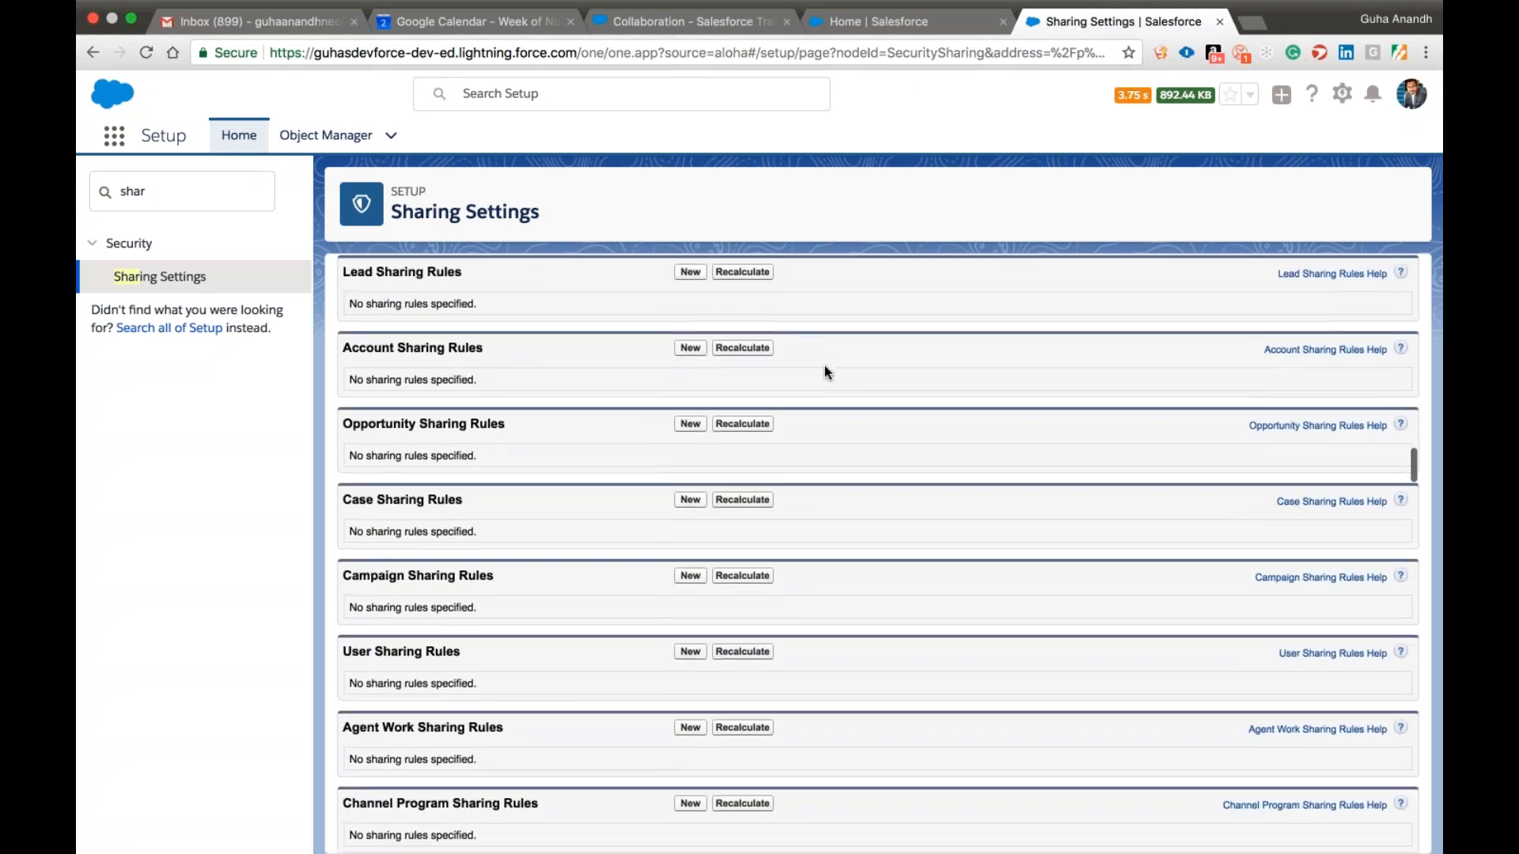
scroll(824, 372, "up", 2)
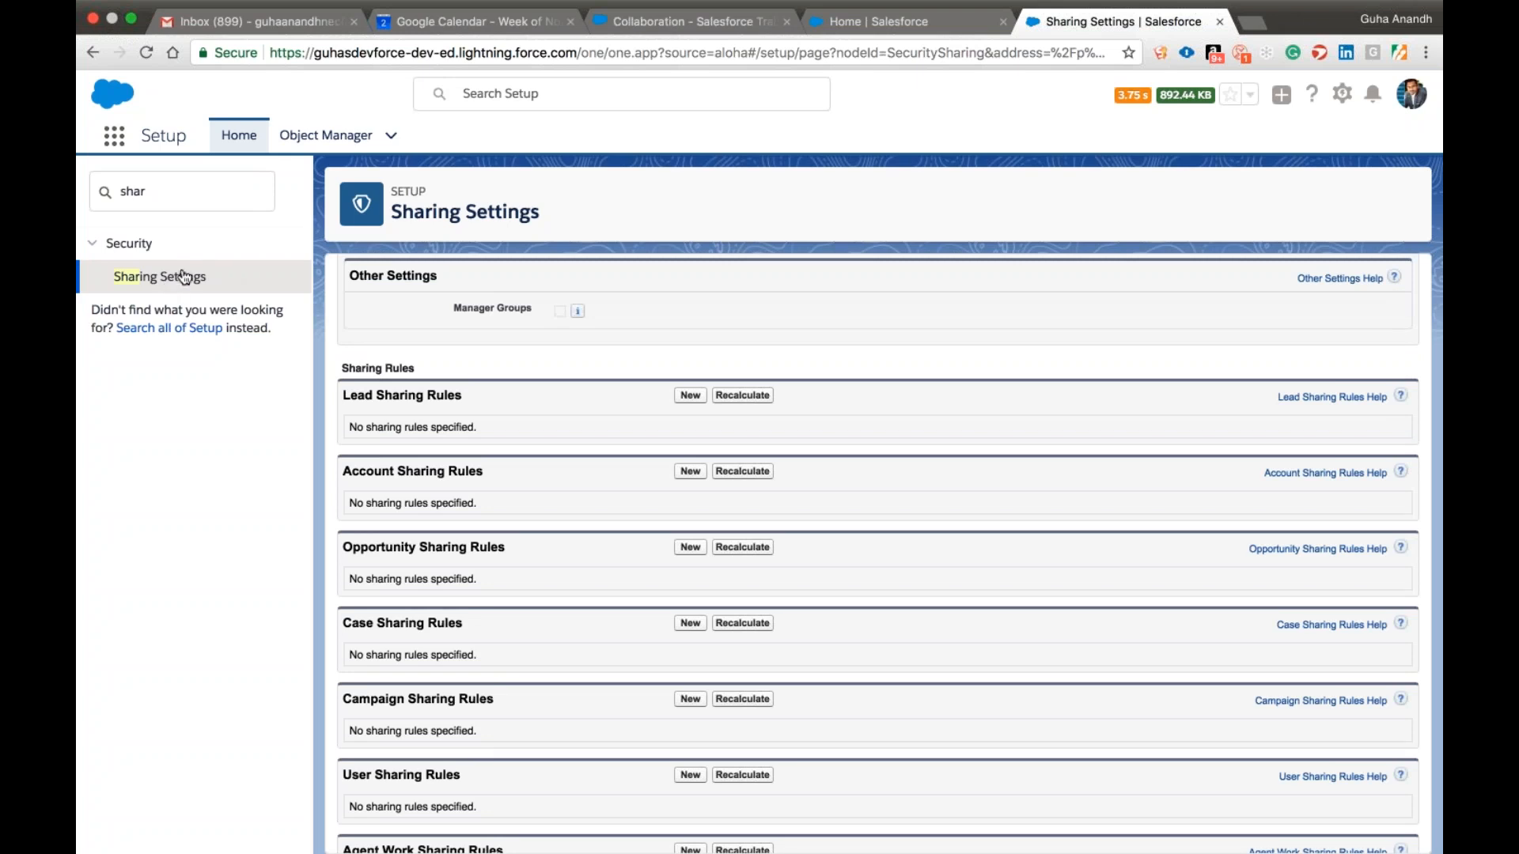
Clear the Setup search, expand the Security category and examine the settings pages it contains.
left_click(140, 250)
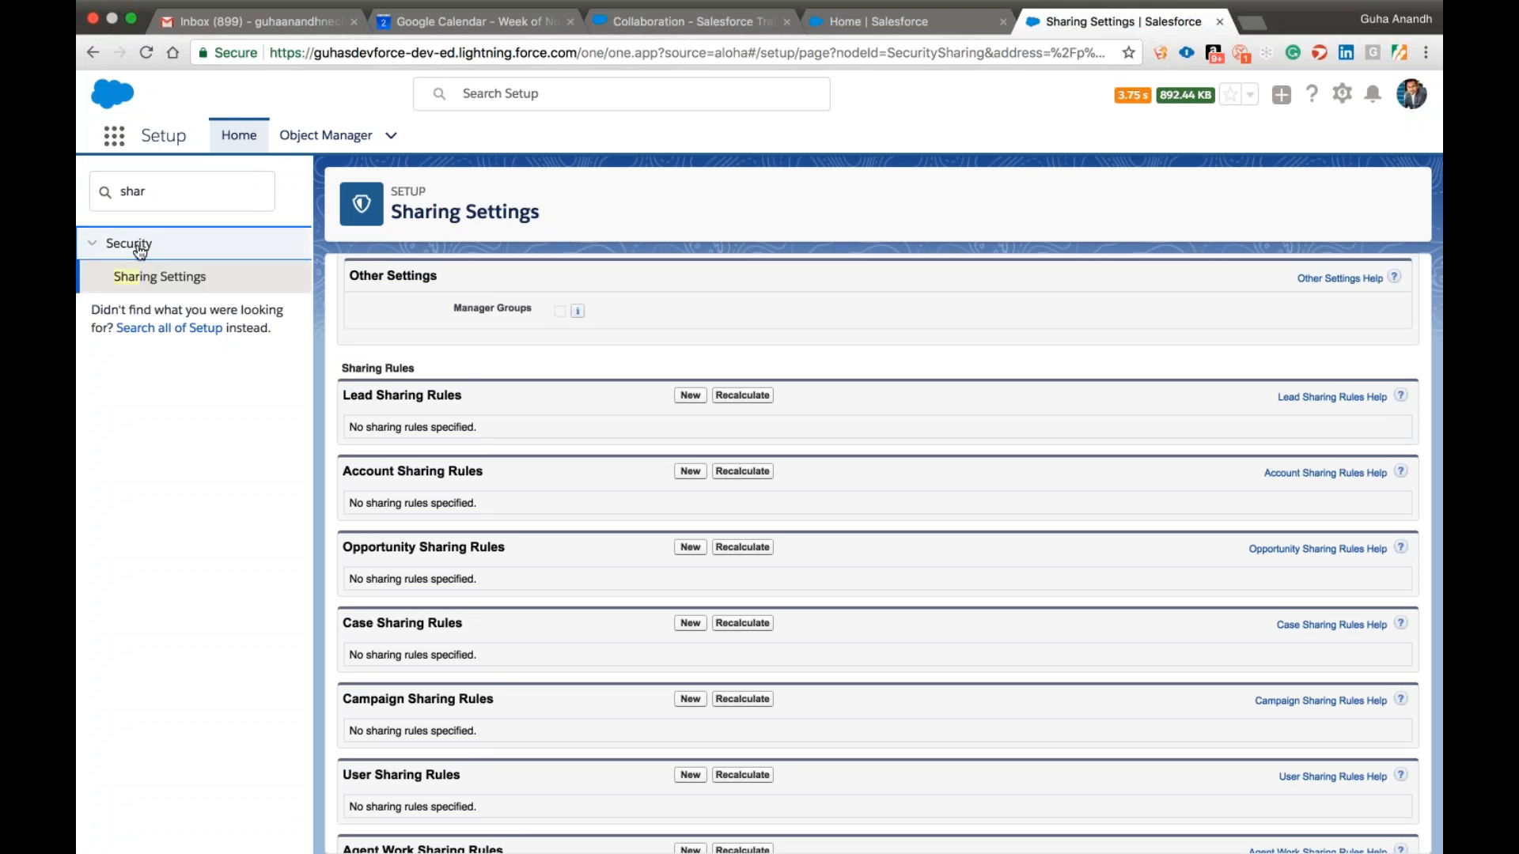
double_click(166, 193)
key("BackSpace")
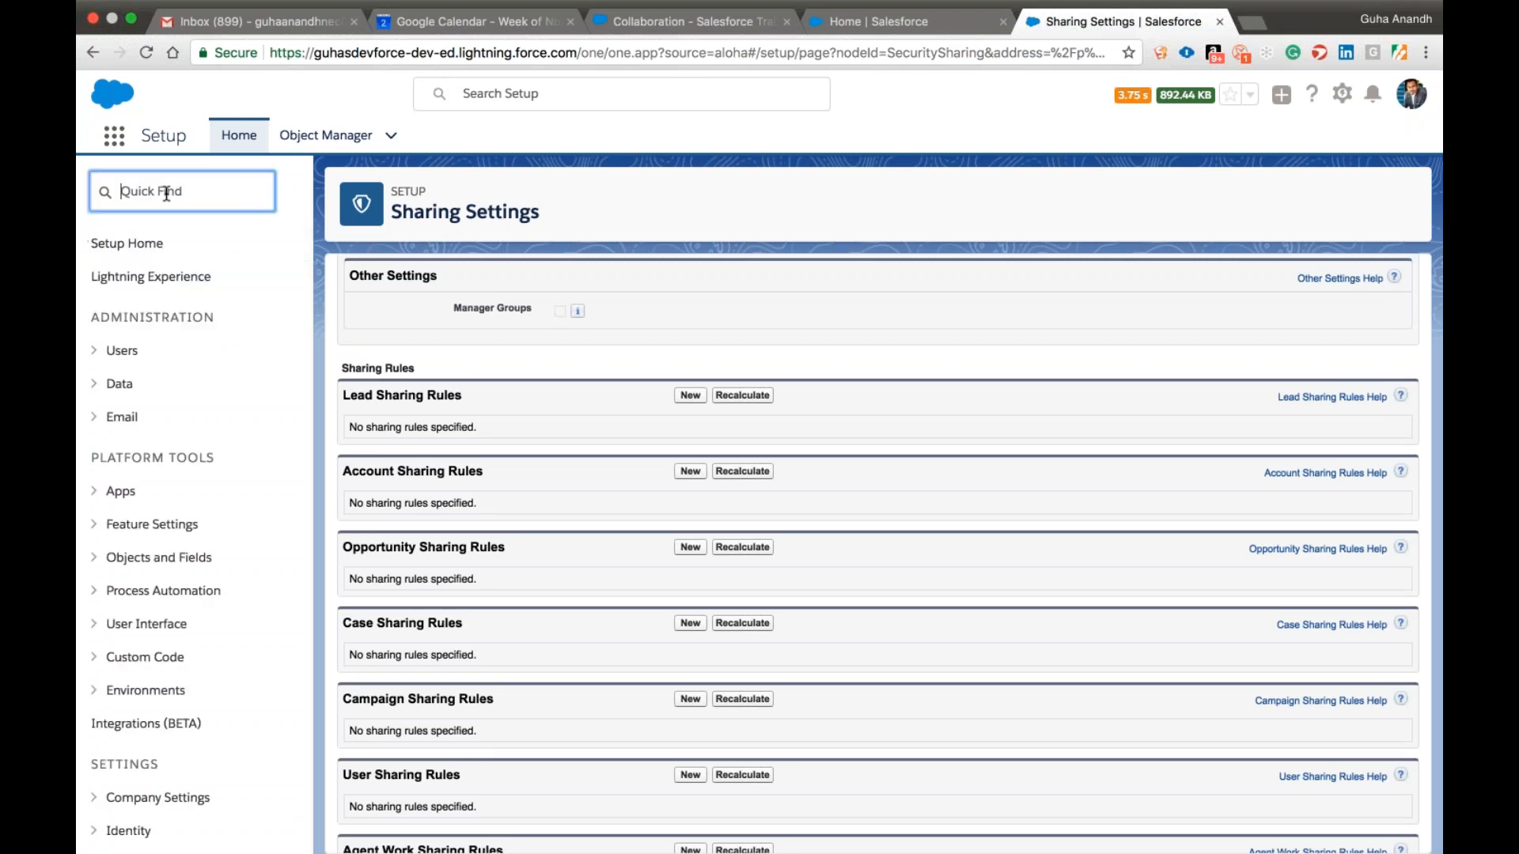
scroll(166, 194, "down", 2)
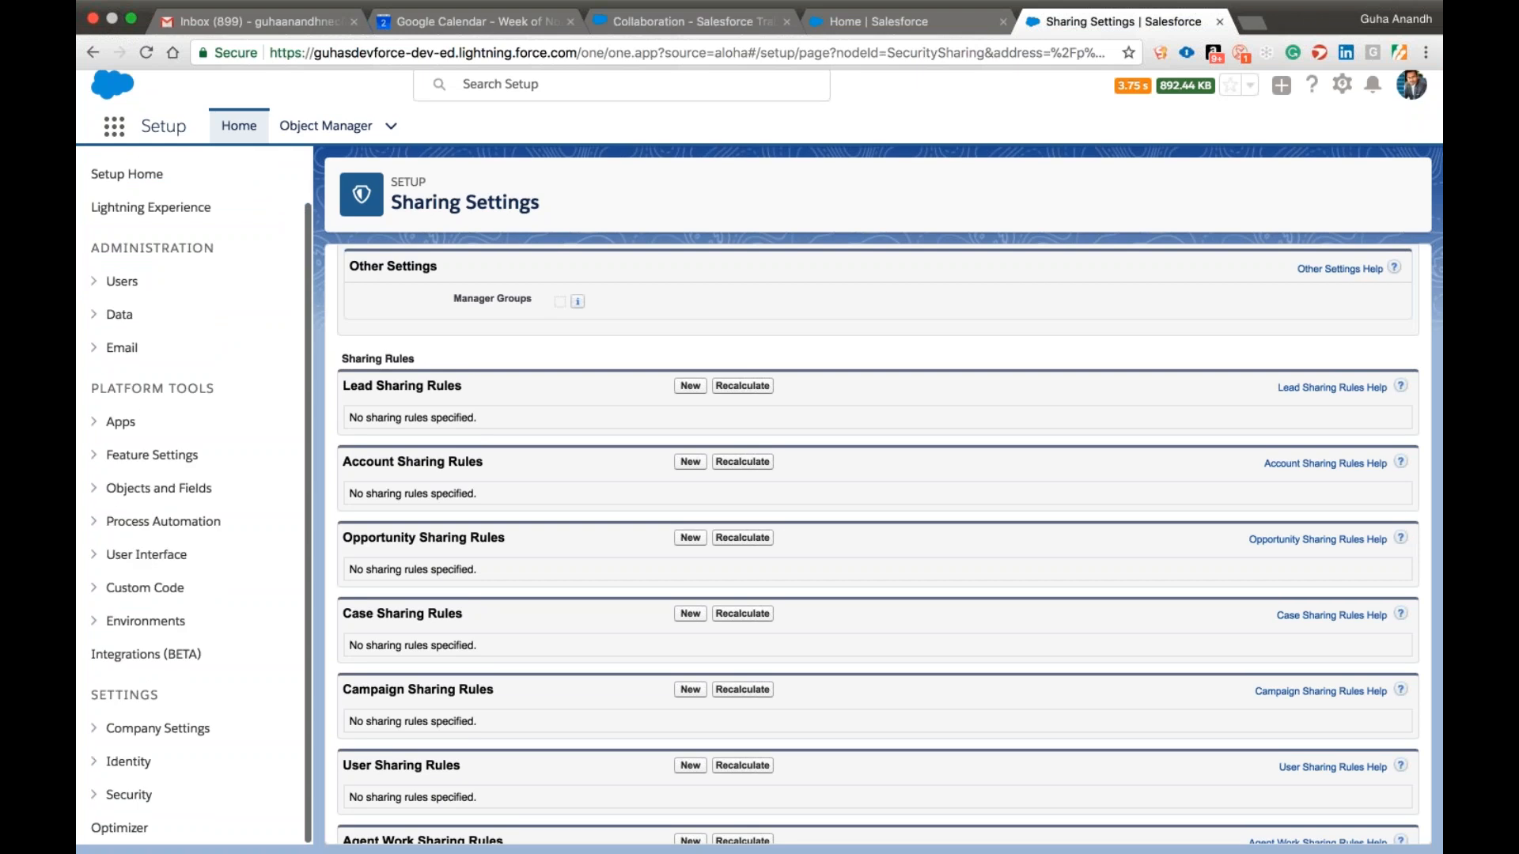
left_click(107, 811)
scroll(190, 708, "down", 5)
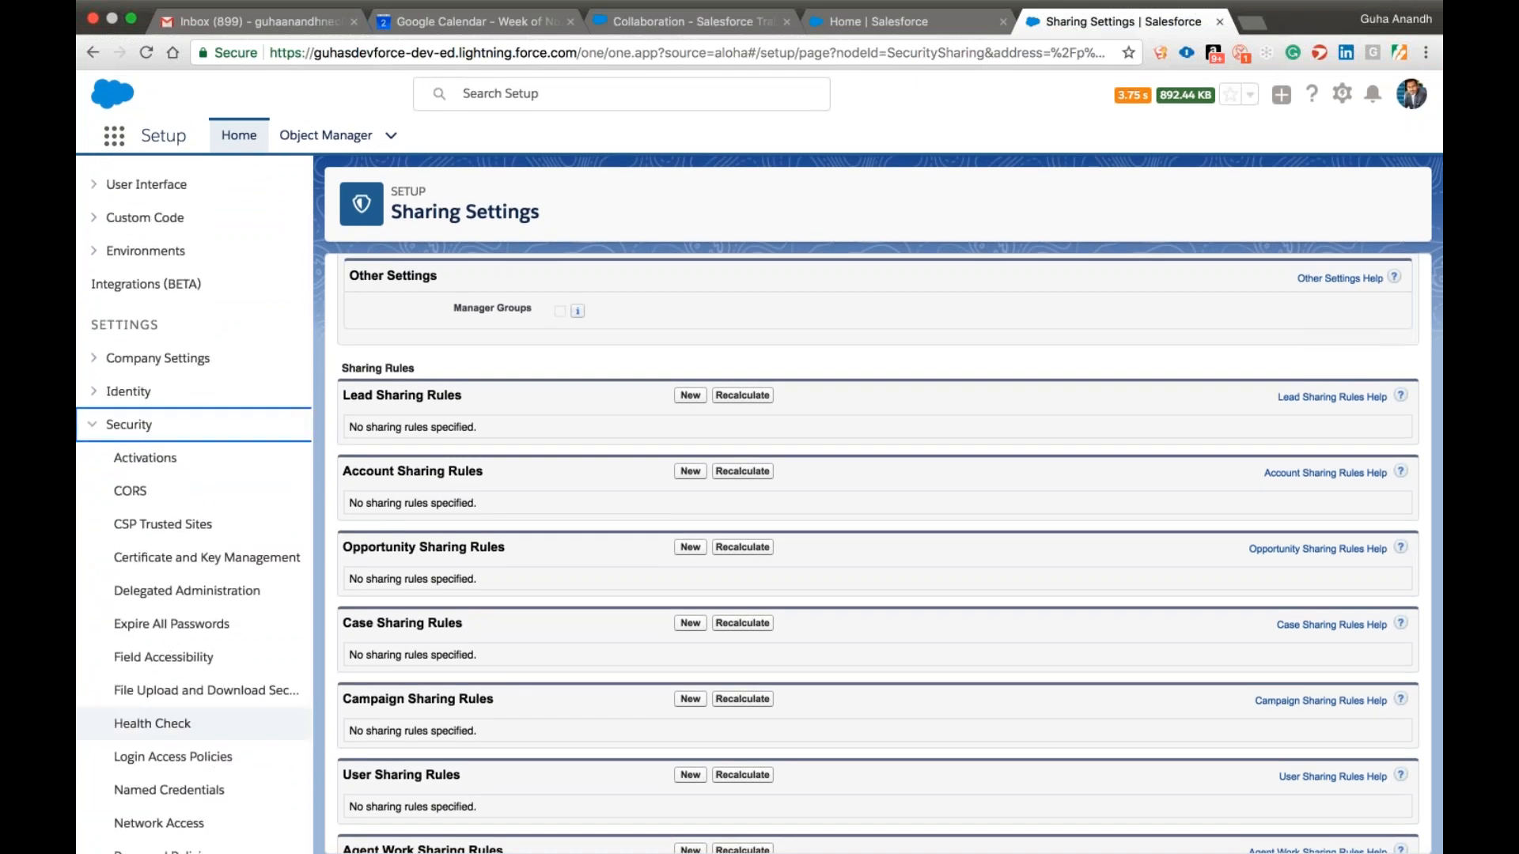
scroll(197, 669, "down", 4)
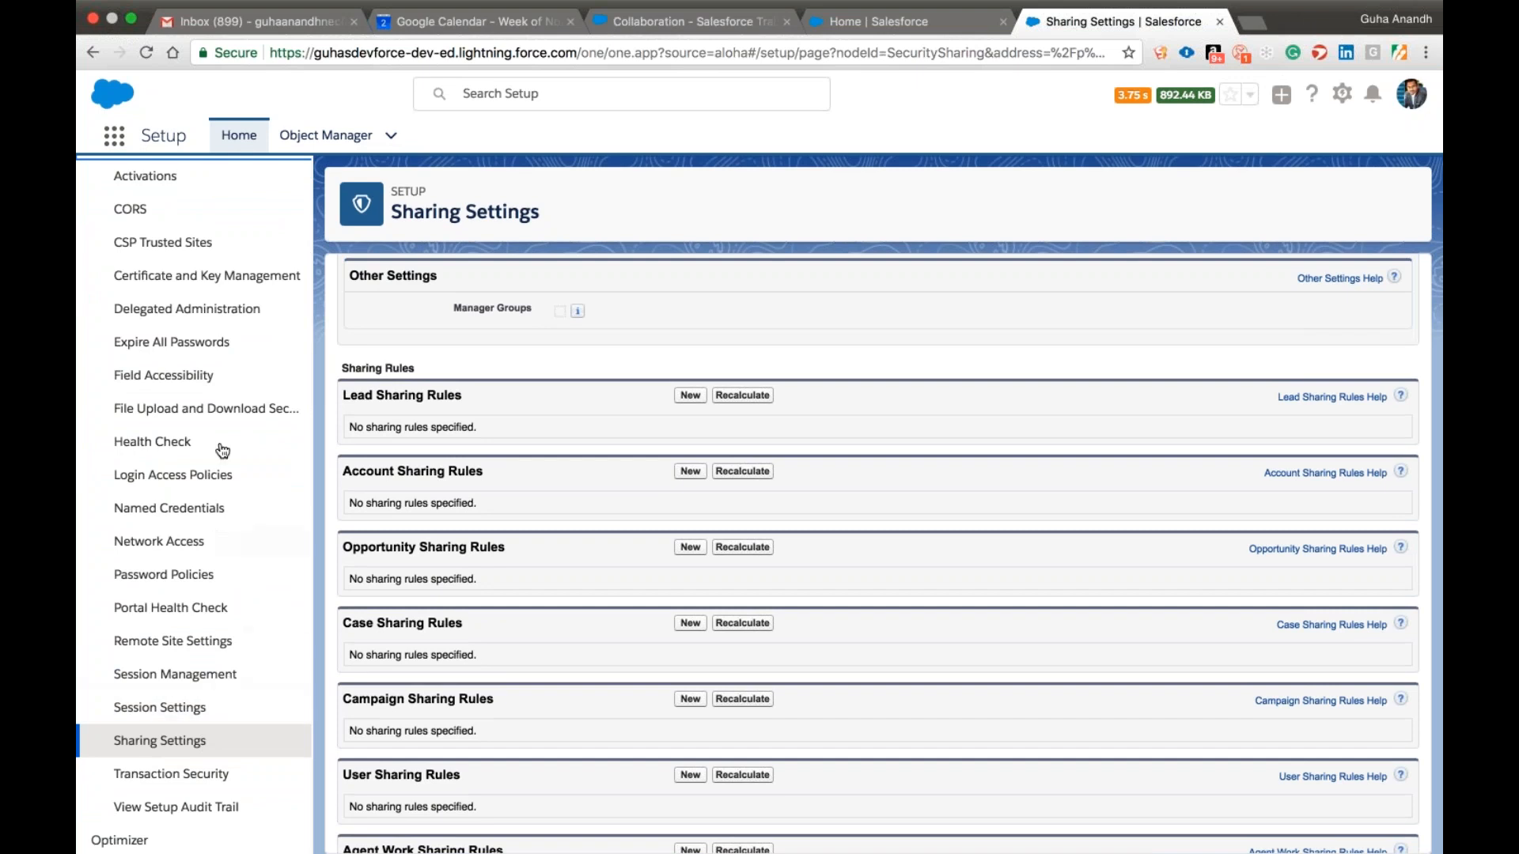
scroll(213, 405, "up", 1)
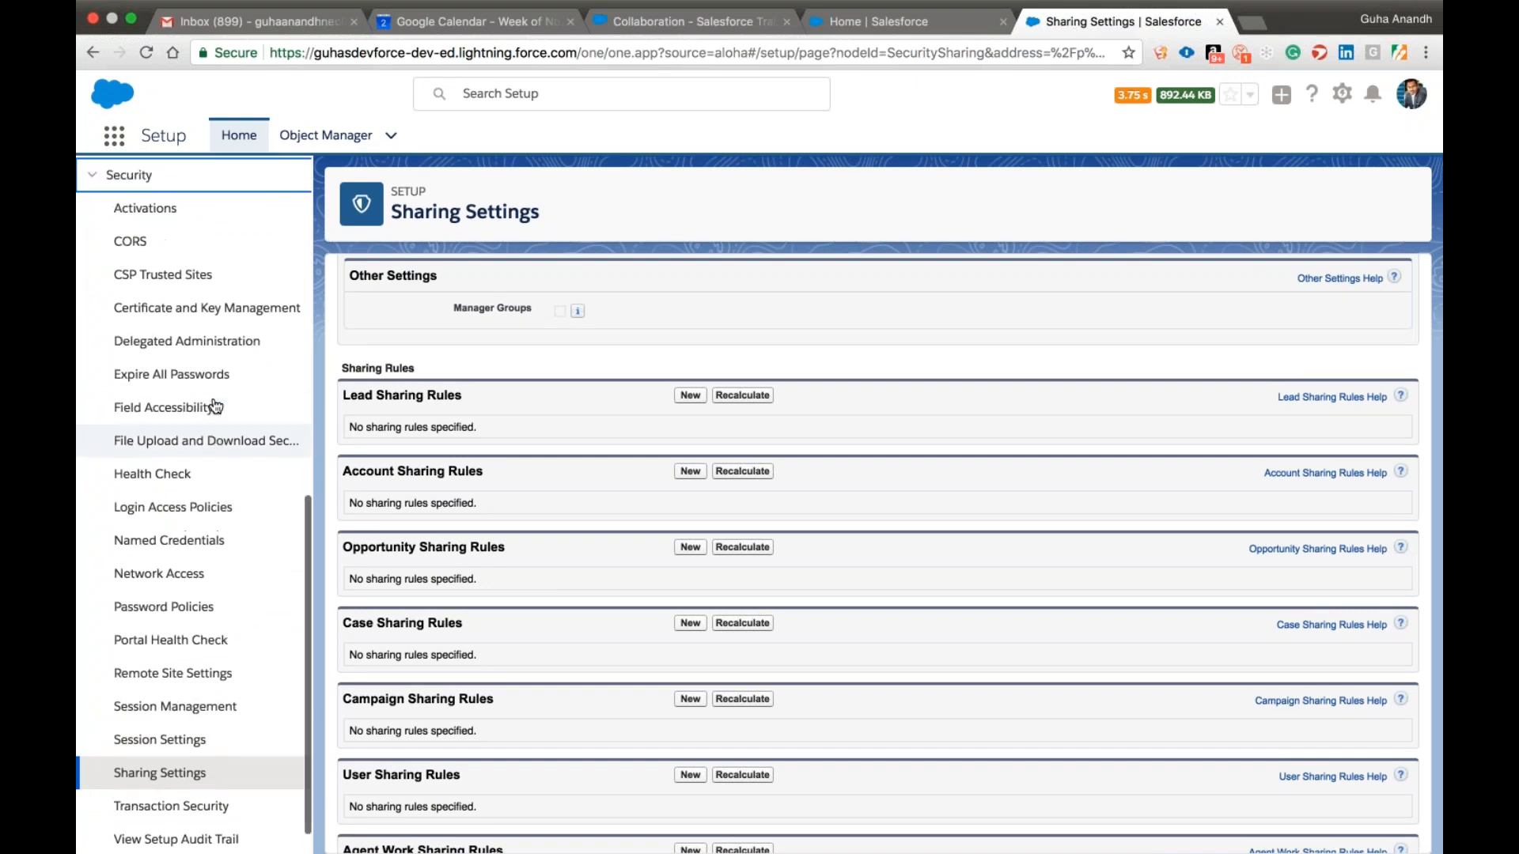
scroll(215, 405, "down", 2)
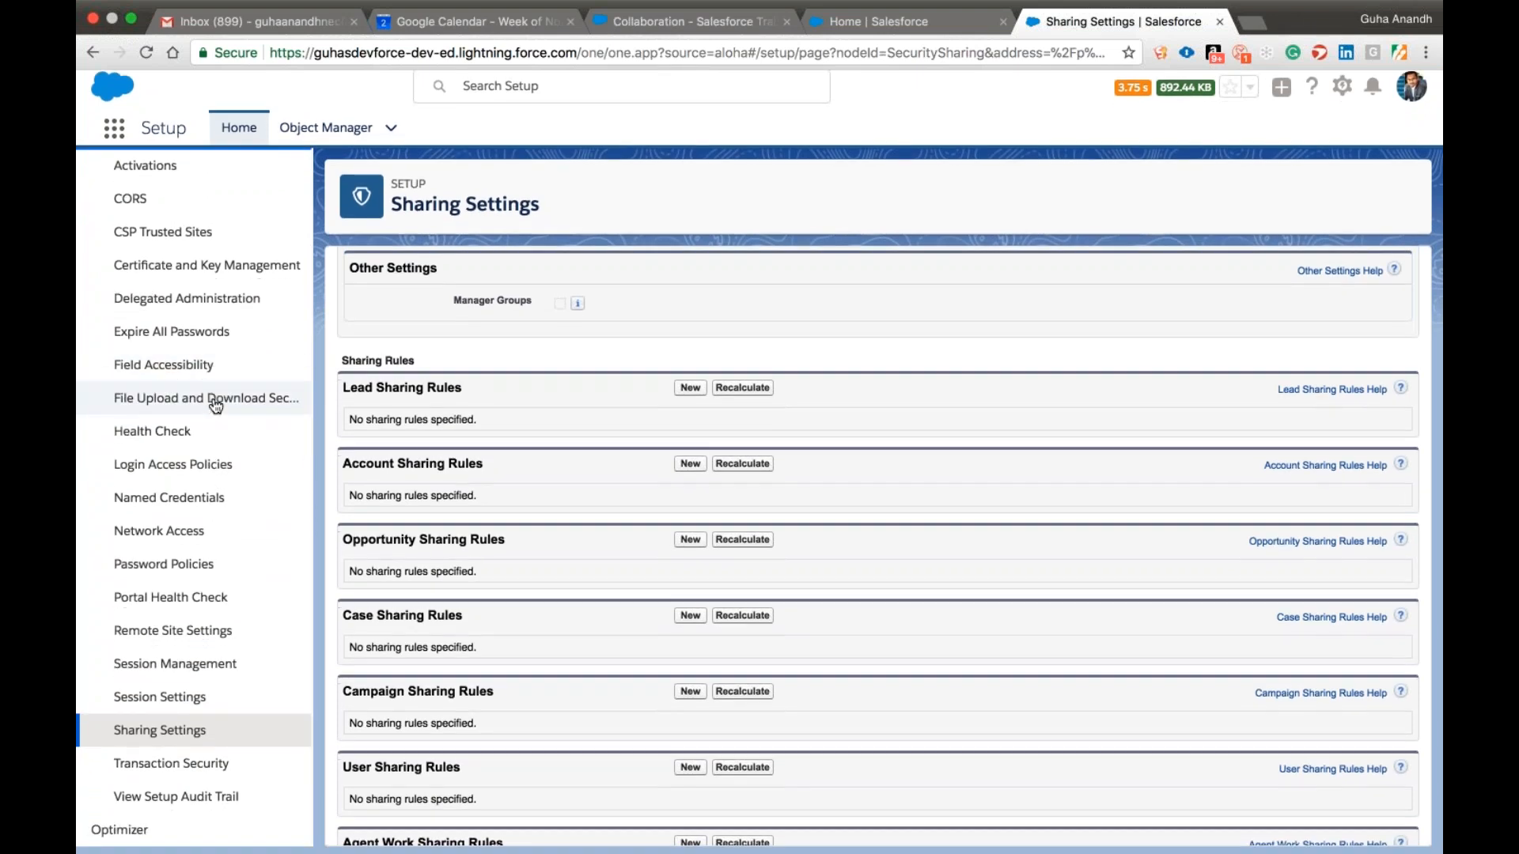
scroll(216, 405, "up", 1)
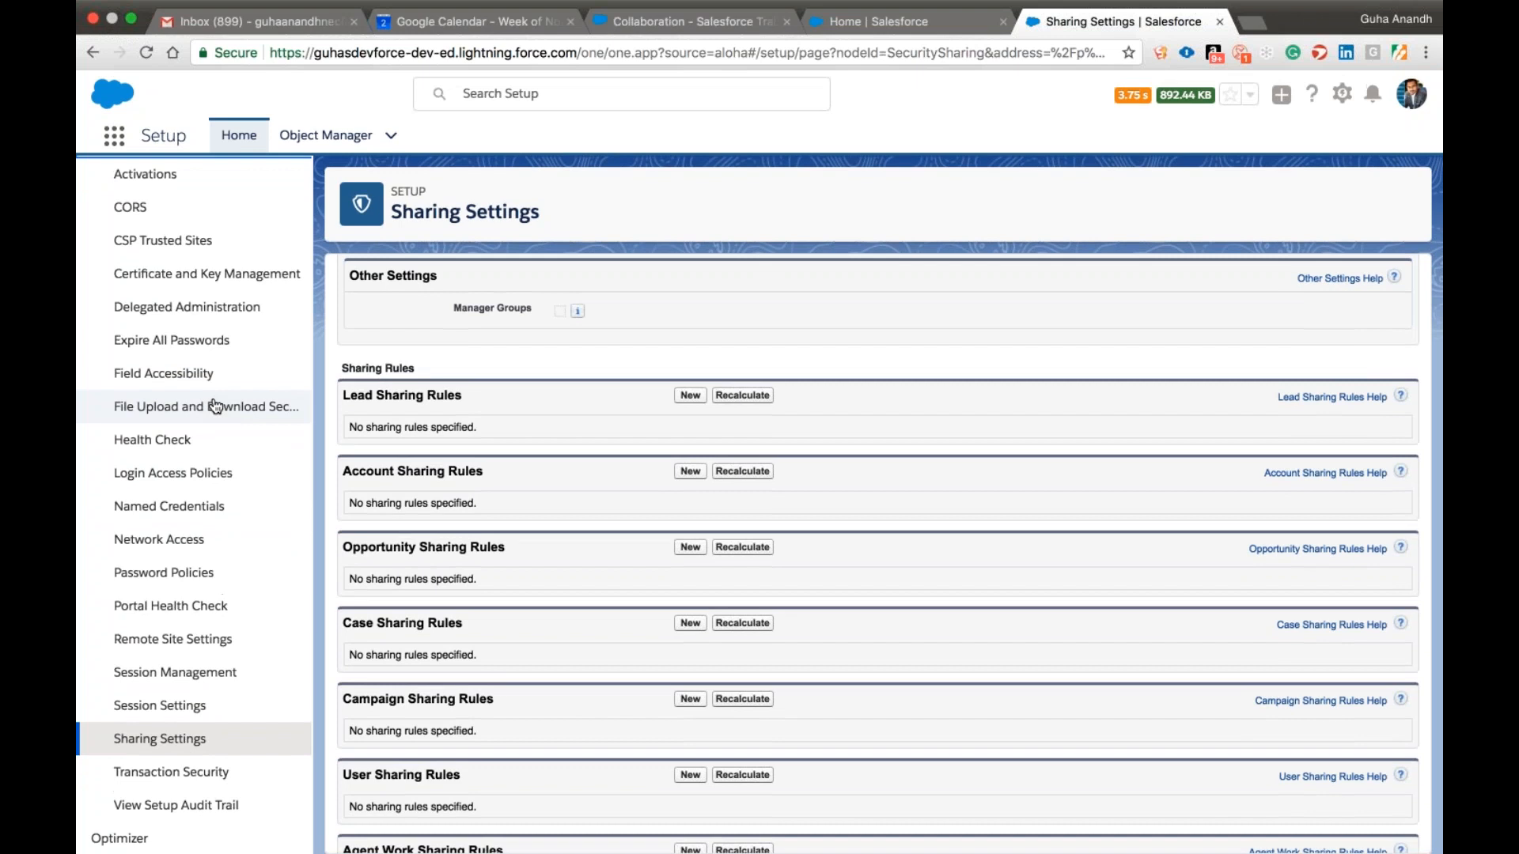
scroll(215, 405, "up", 15)
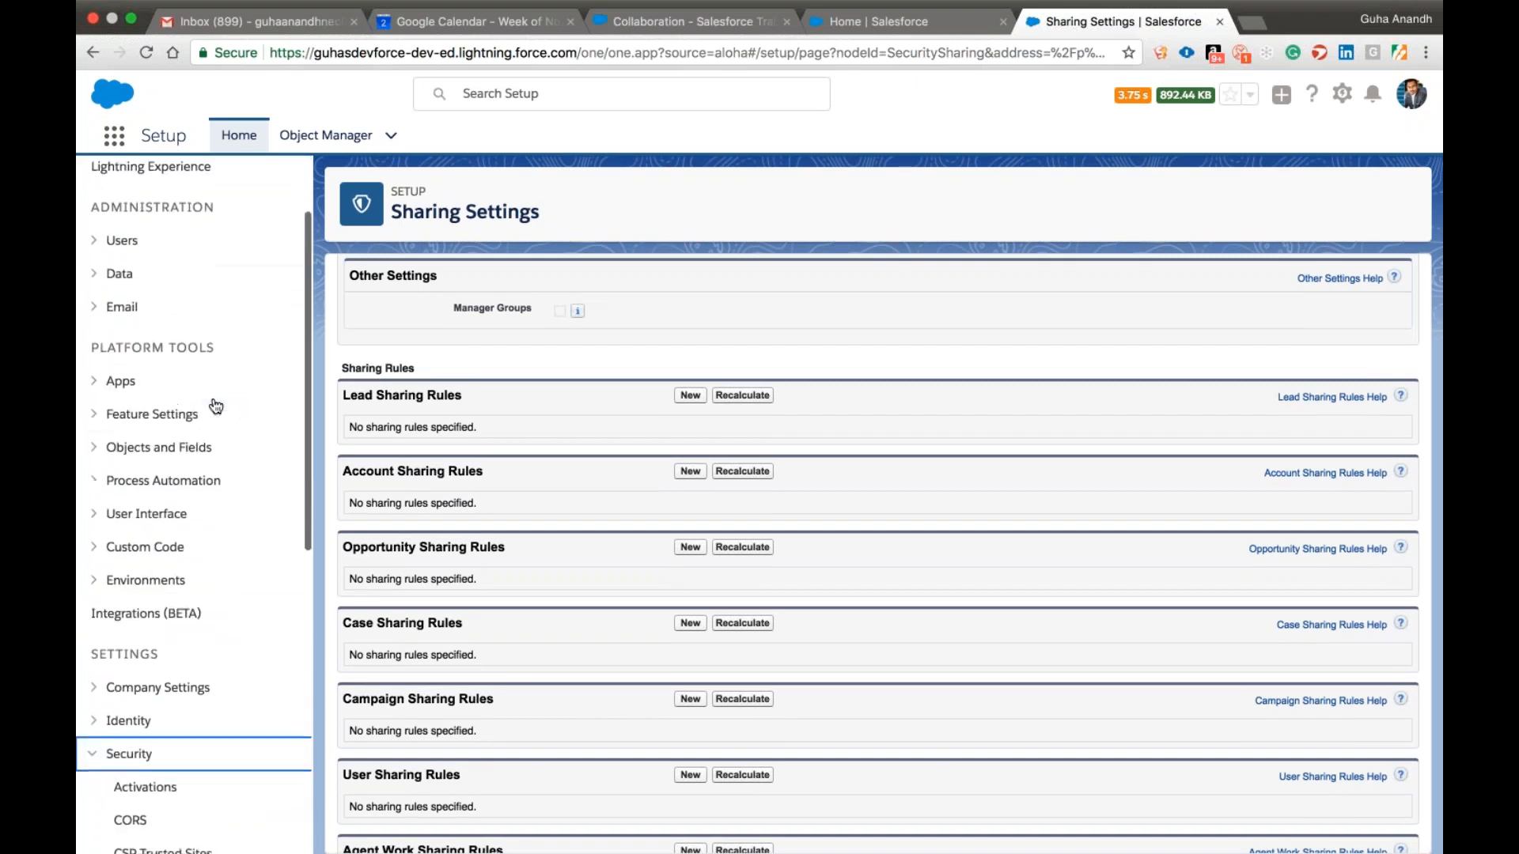
scroll(878, 554, "up", 15)
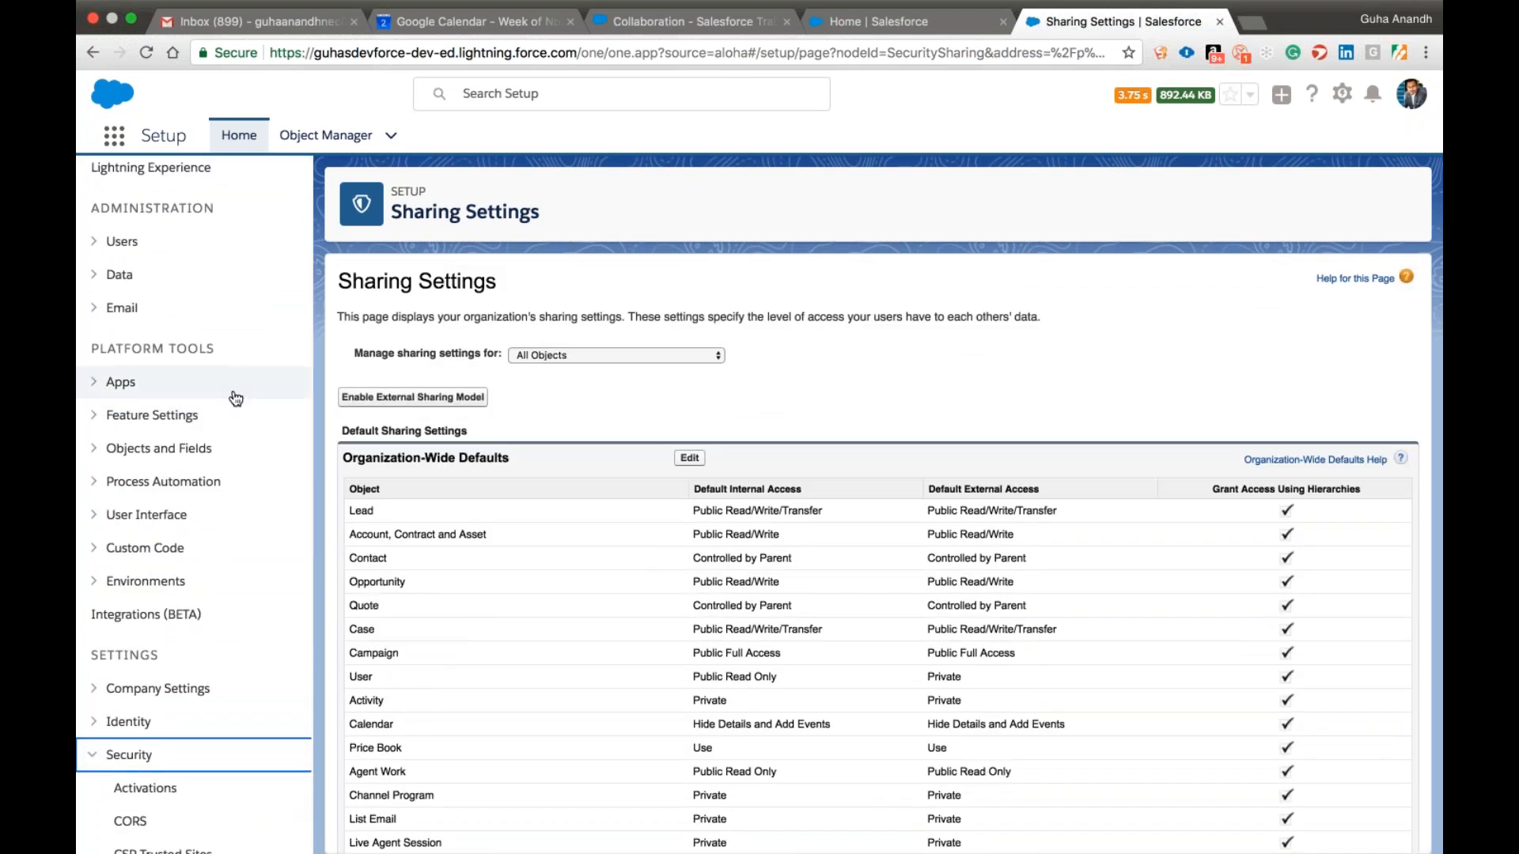
Search Setup for "profile" and open the Profiles page.
scroll(230, 396, "up", 3)
left_click(153, 192)
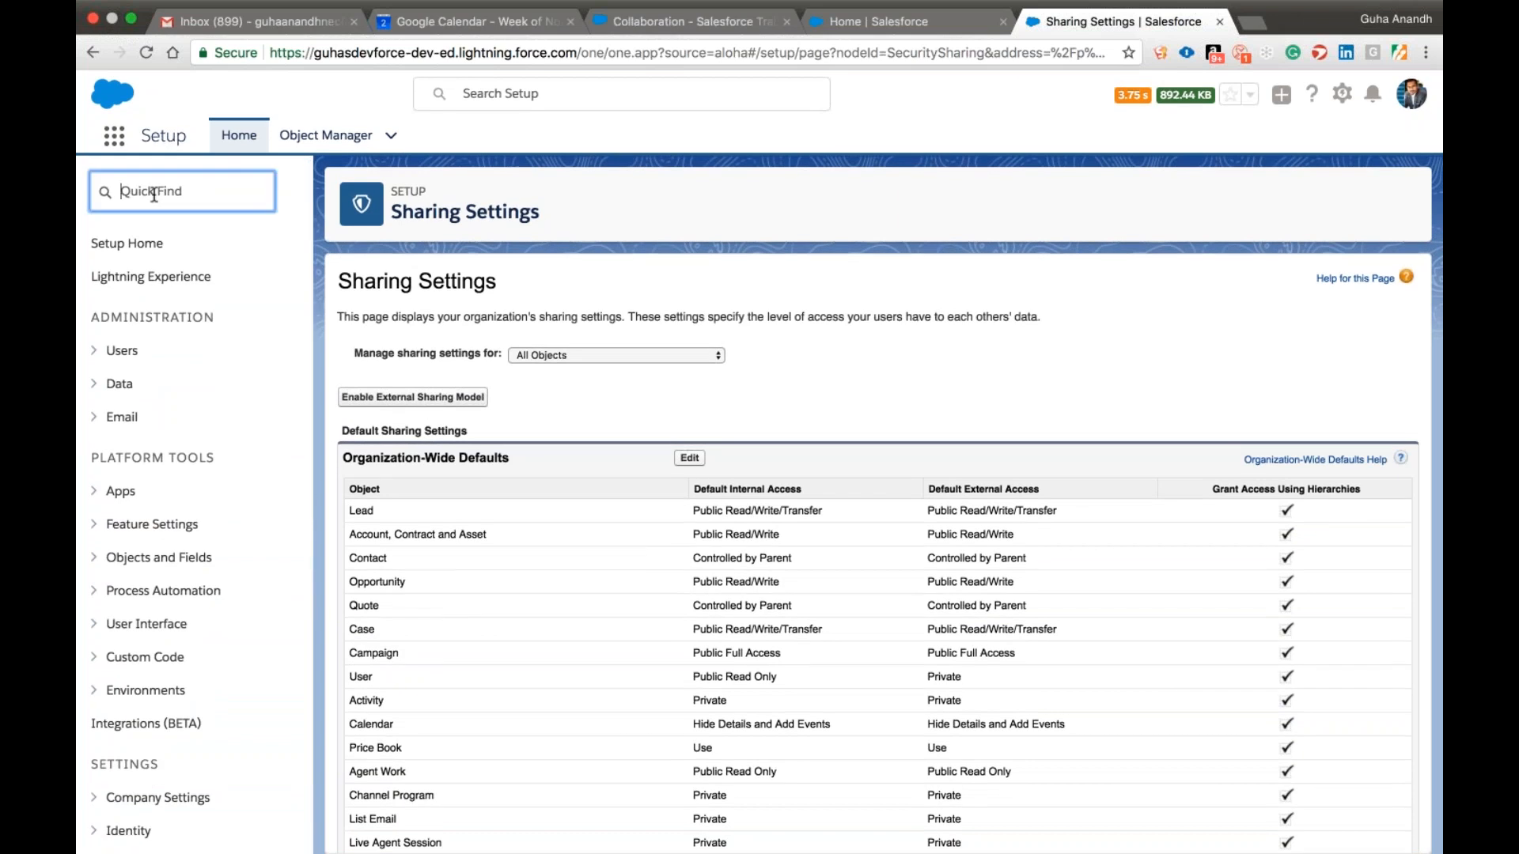
type("profile")
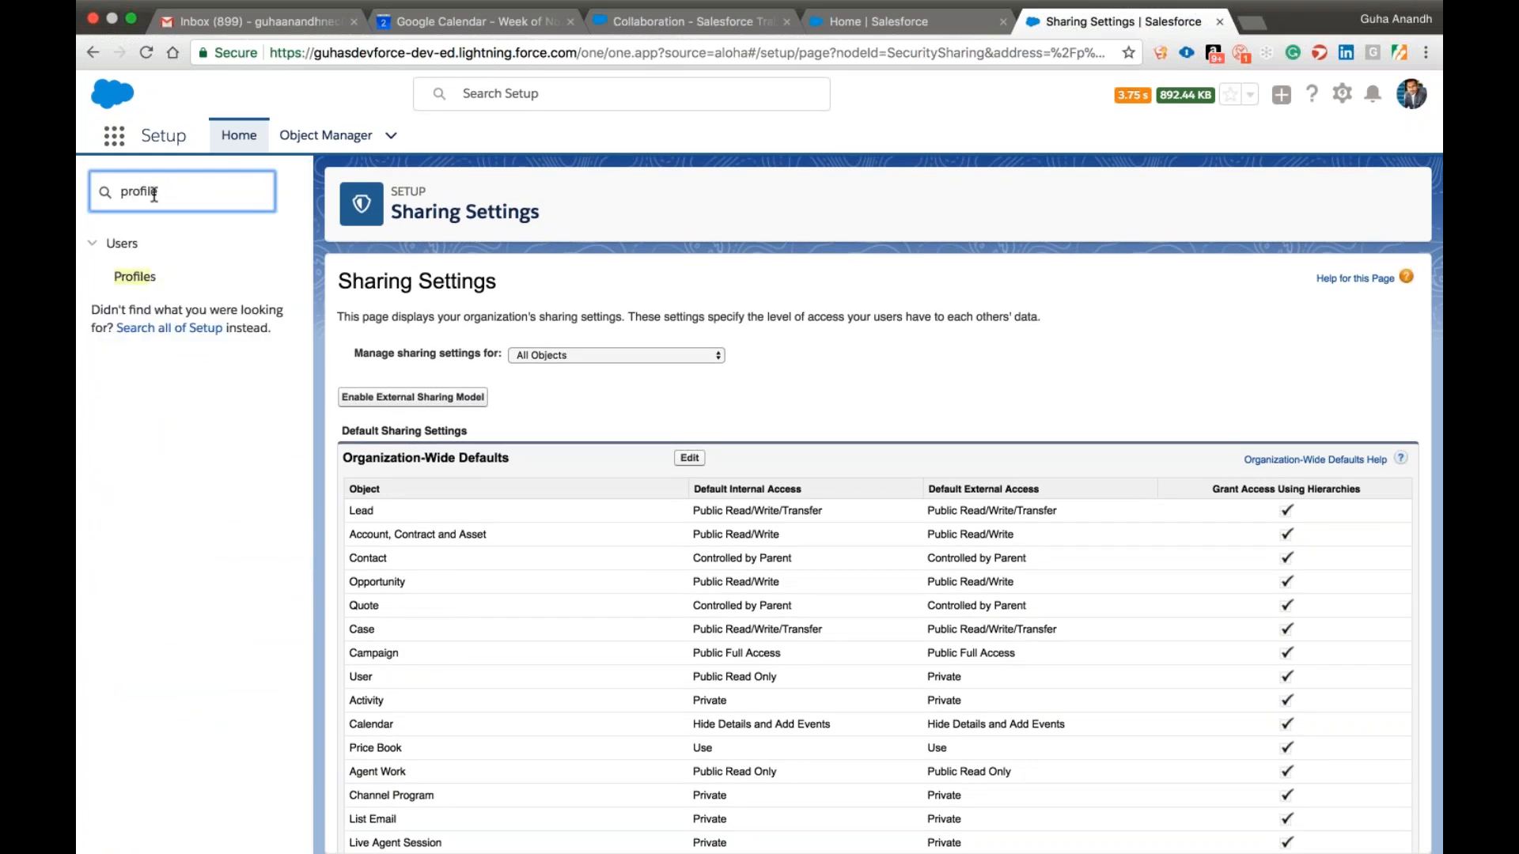
left_click(135, 279)
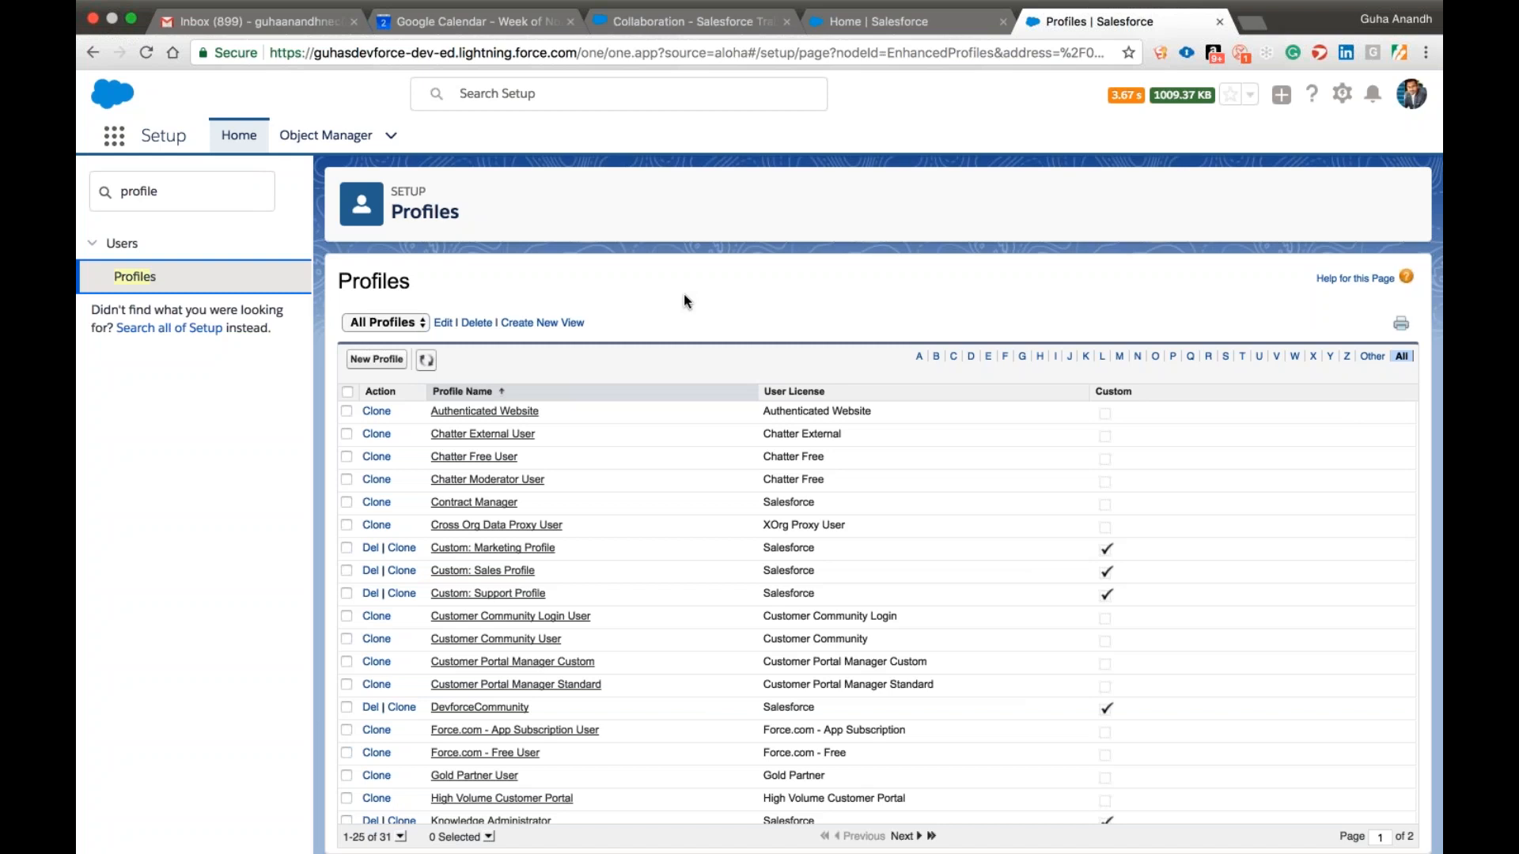
Filter the profiles to those starting with S and view the users assigned to the Standard User profile.
scroll(752, 617, "down", 3)
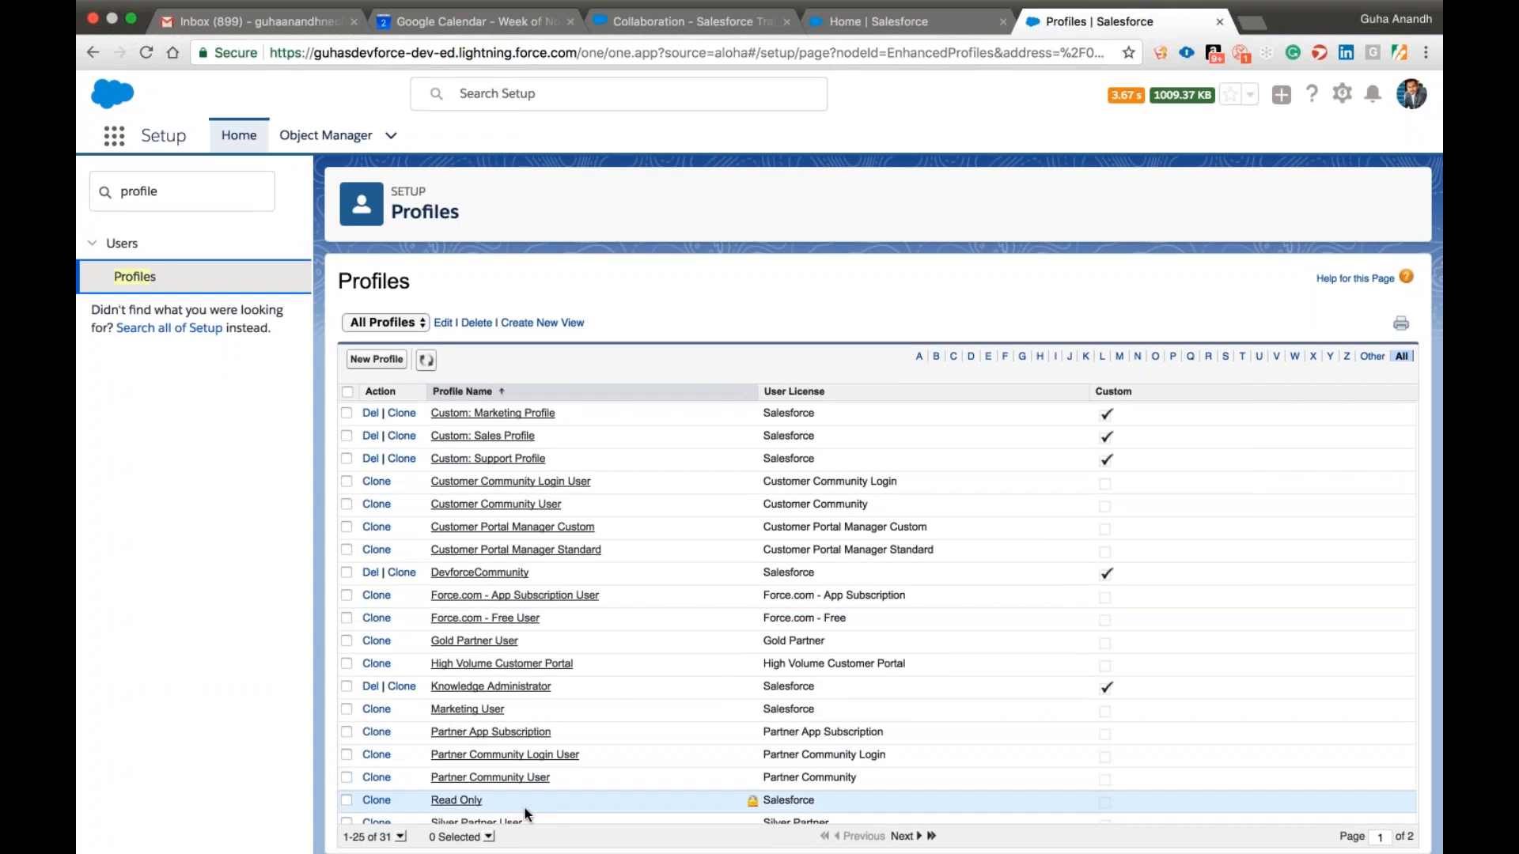
left_click(1226, 357)
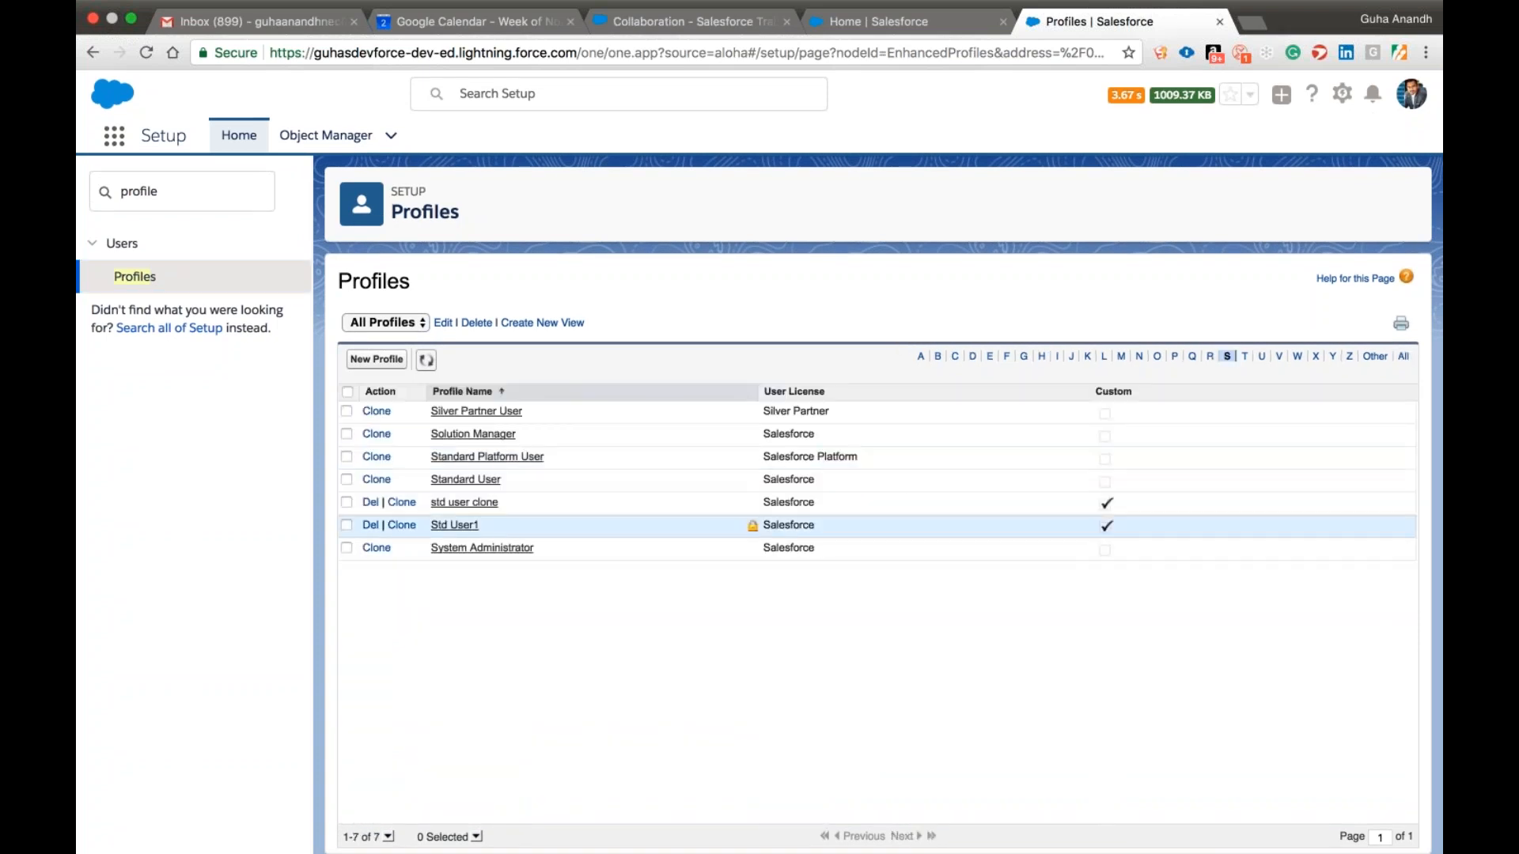
left_click(465, 481)
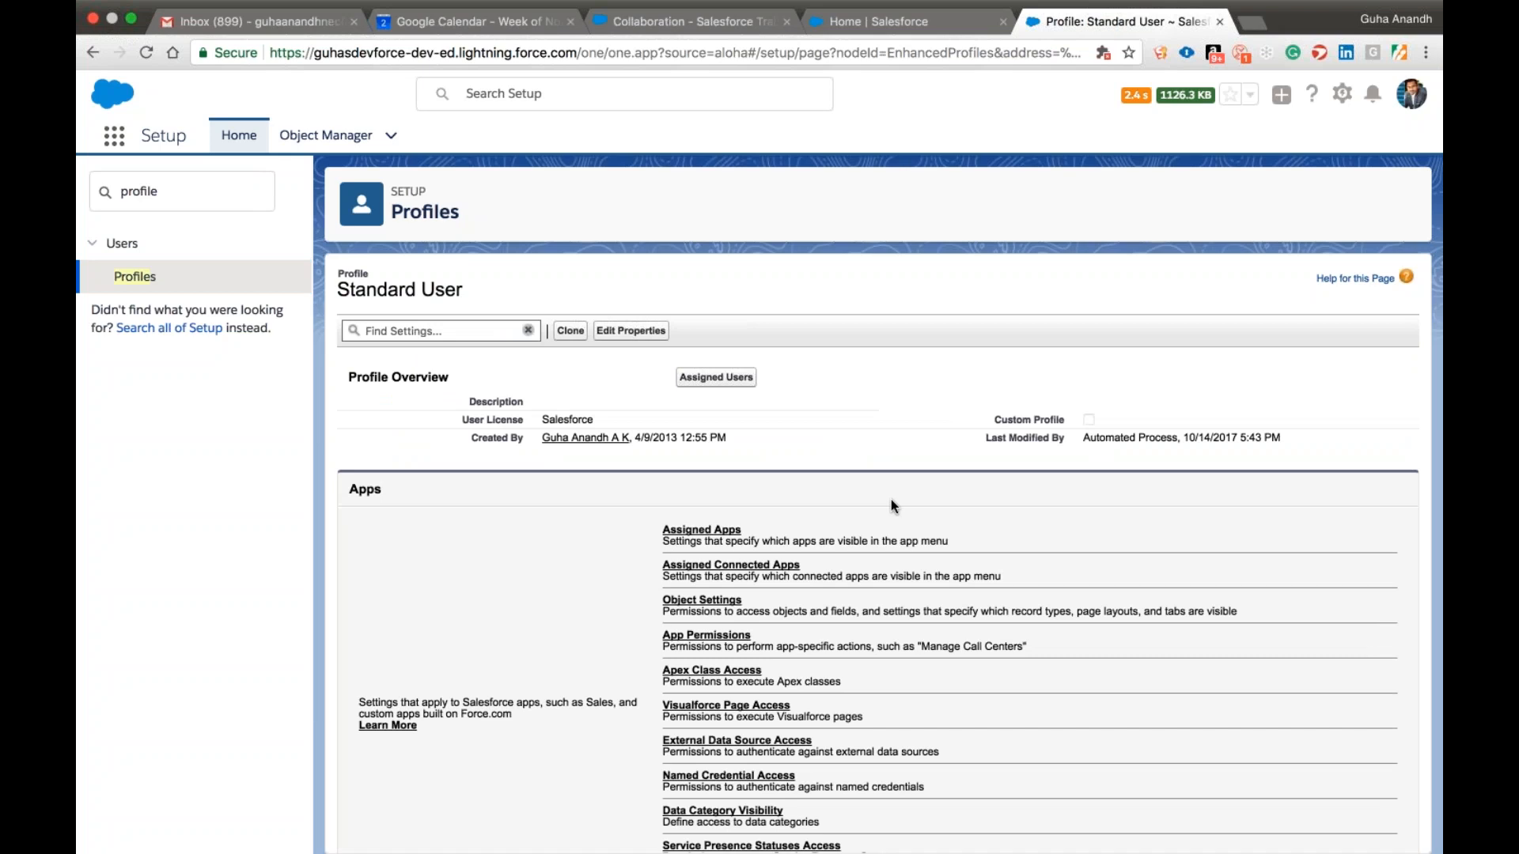
left_click(716, 378)
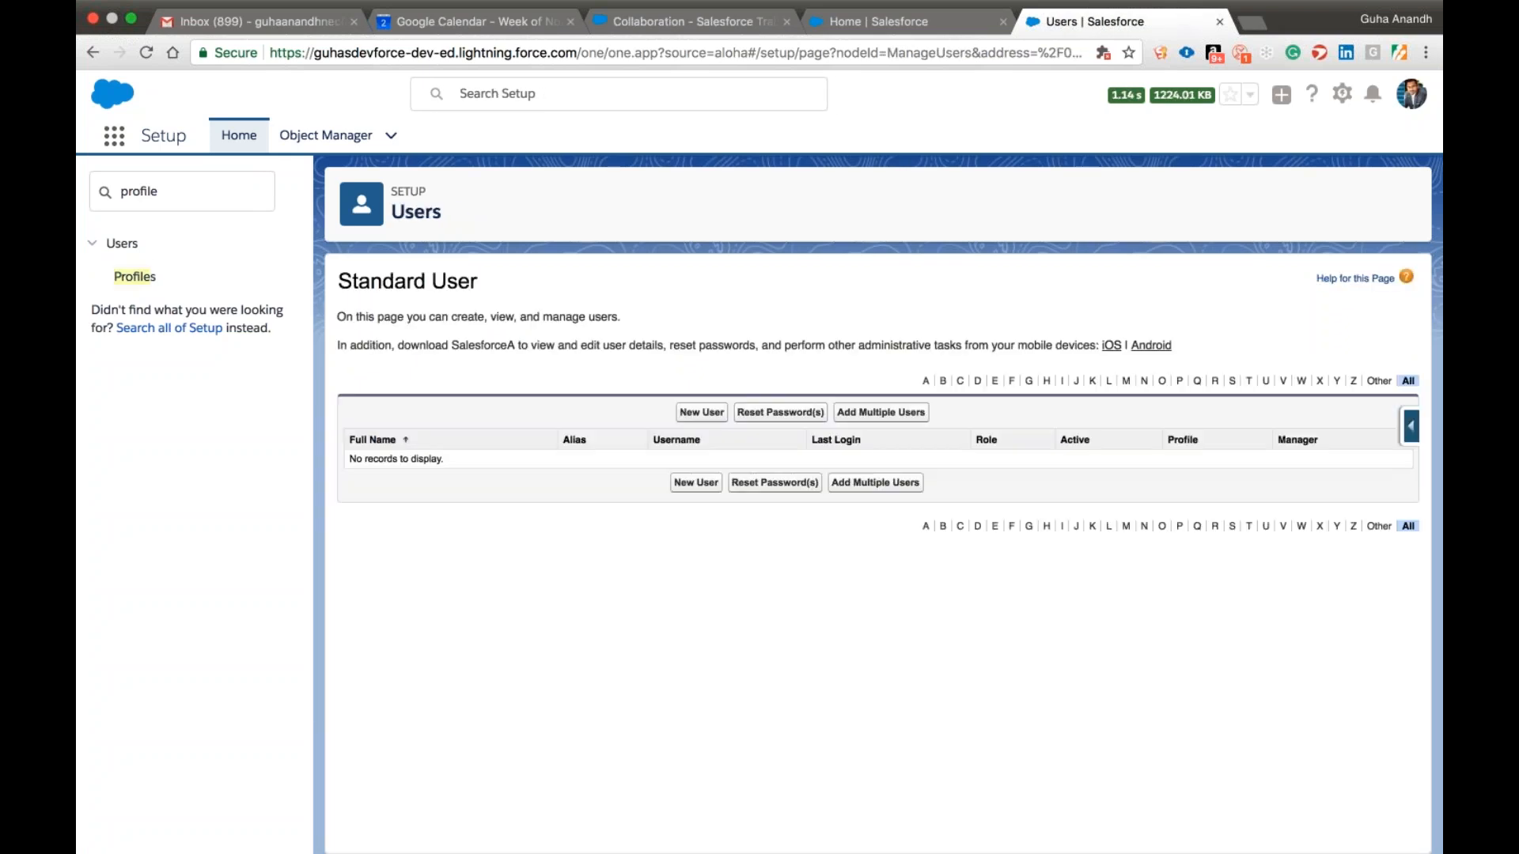
left_click(700, 413)
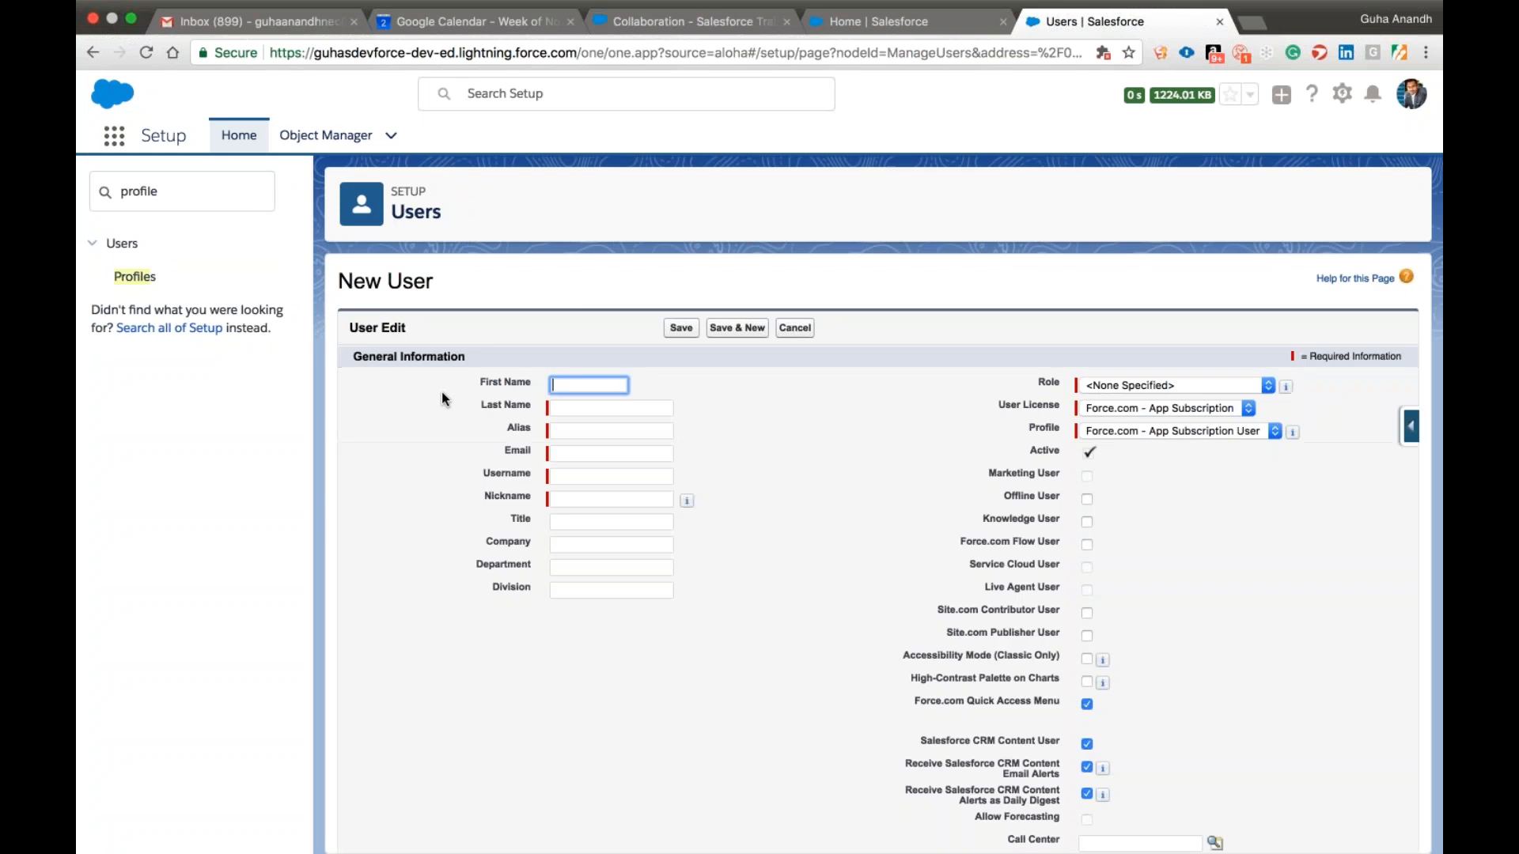
left_click(795, 327)
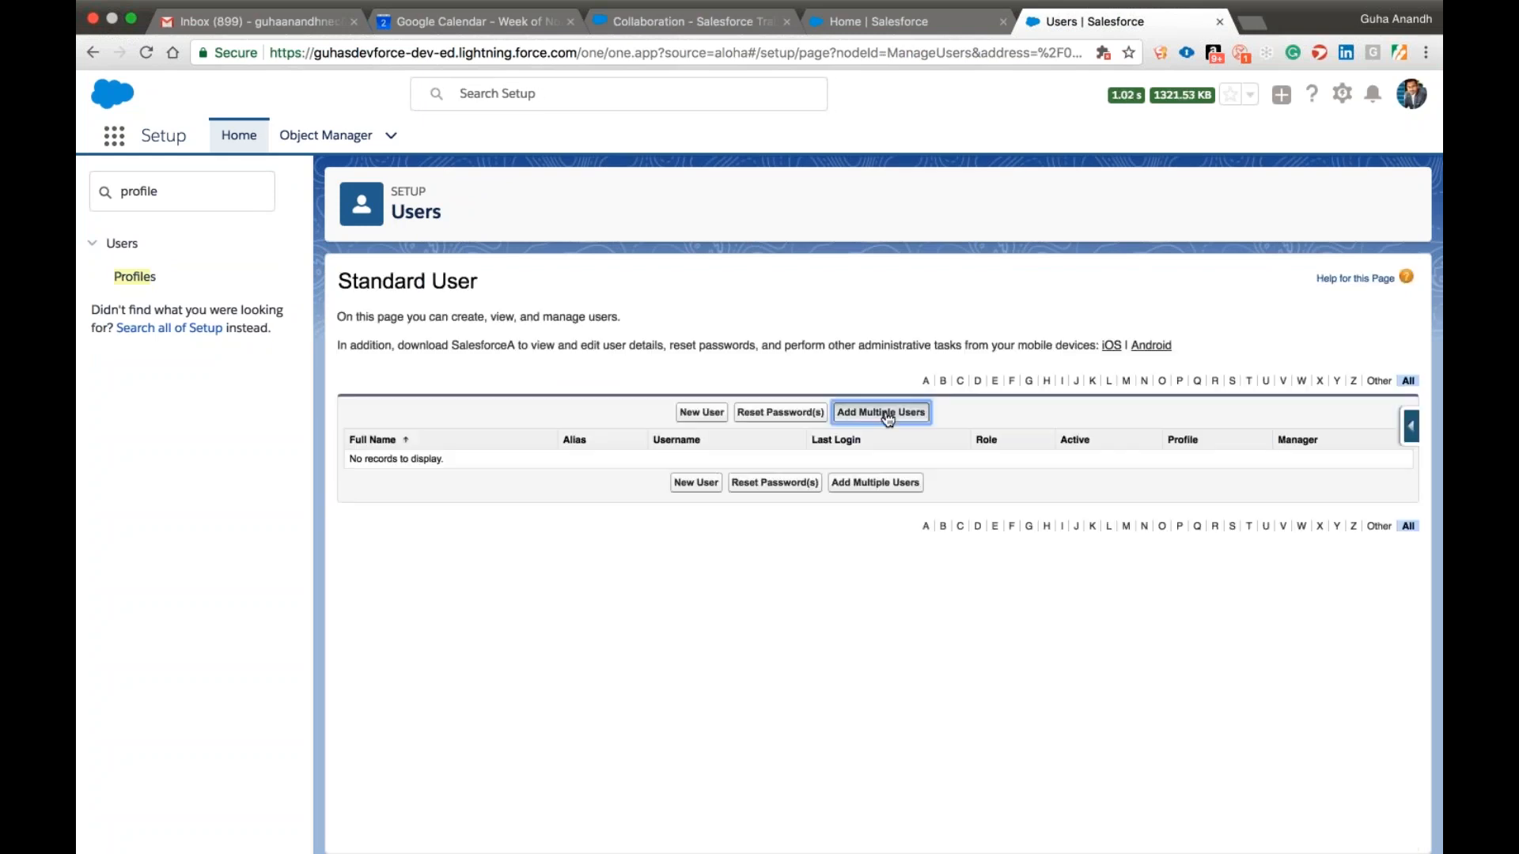
left_click(884, 412)
scroll(474, 503, "down", 5)
scroll(474, 505, "up", 2)
left_click(480, 523)
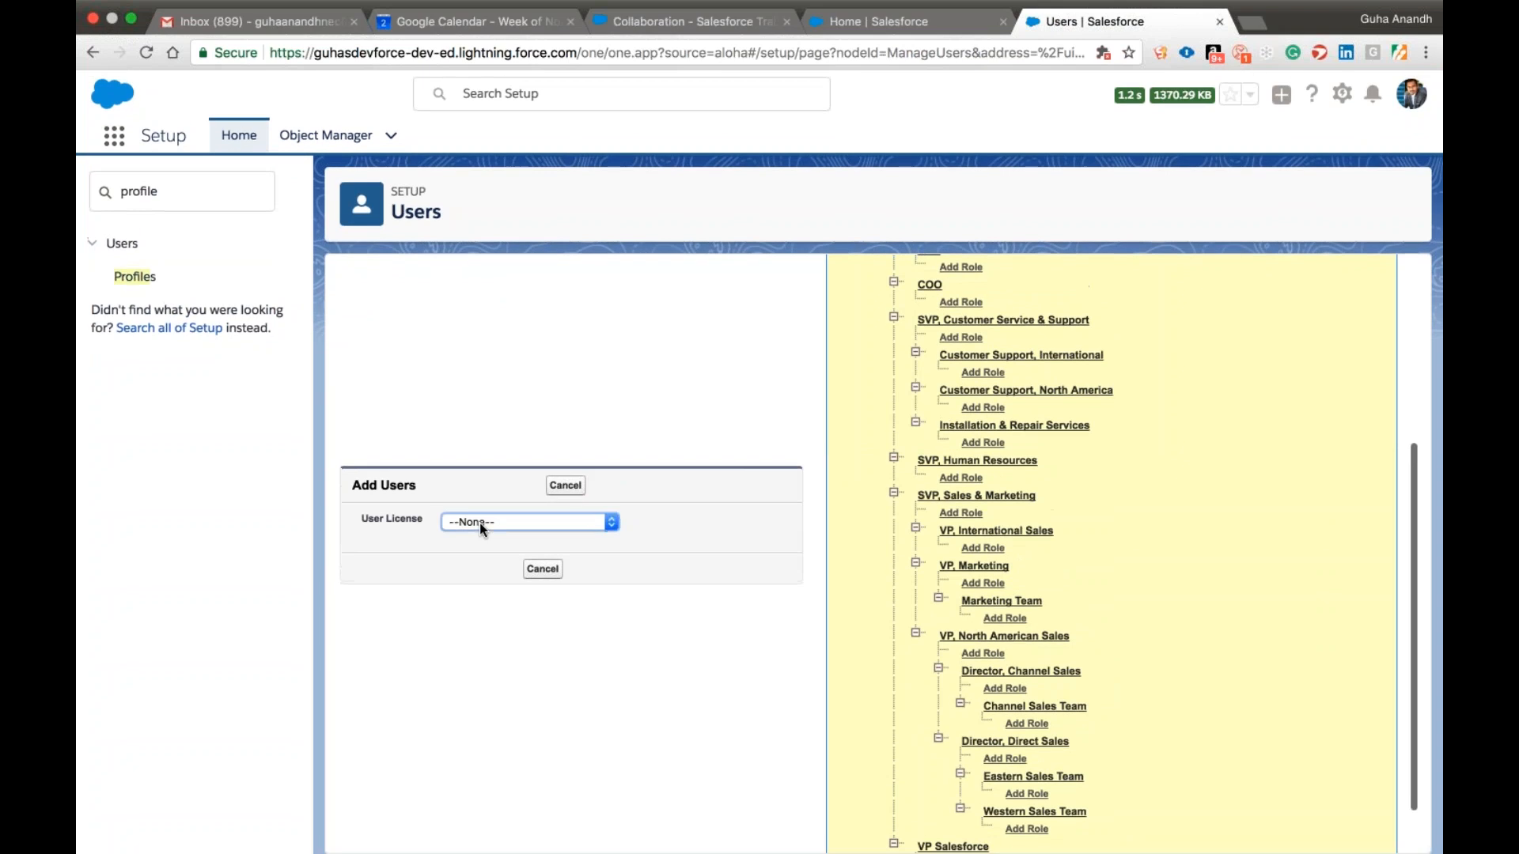
left_click(507, 648)
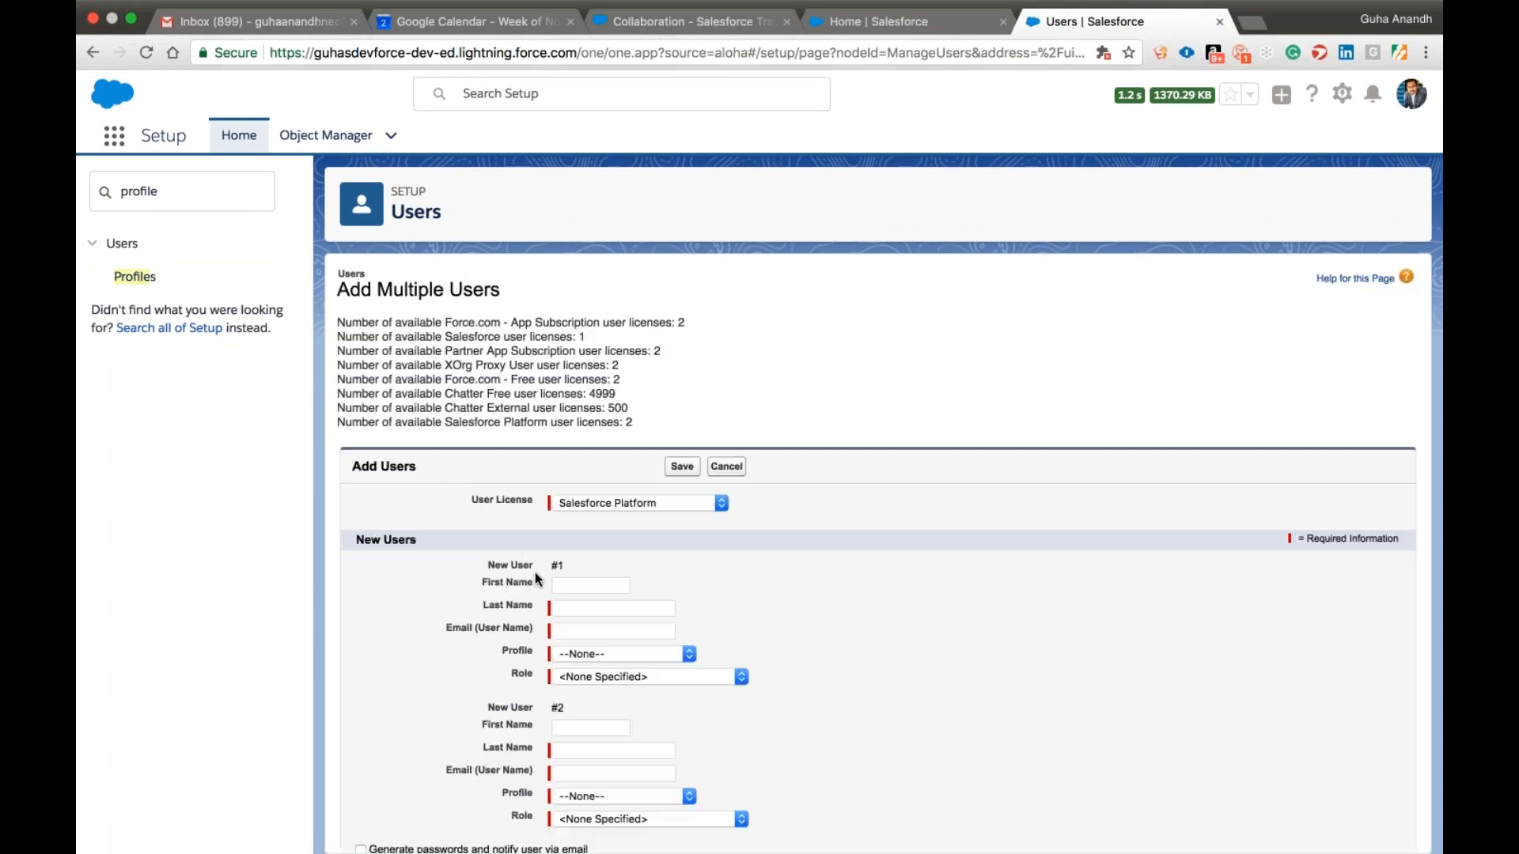
left_click(606, 615)
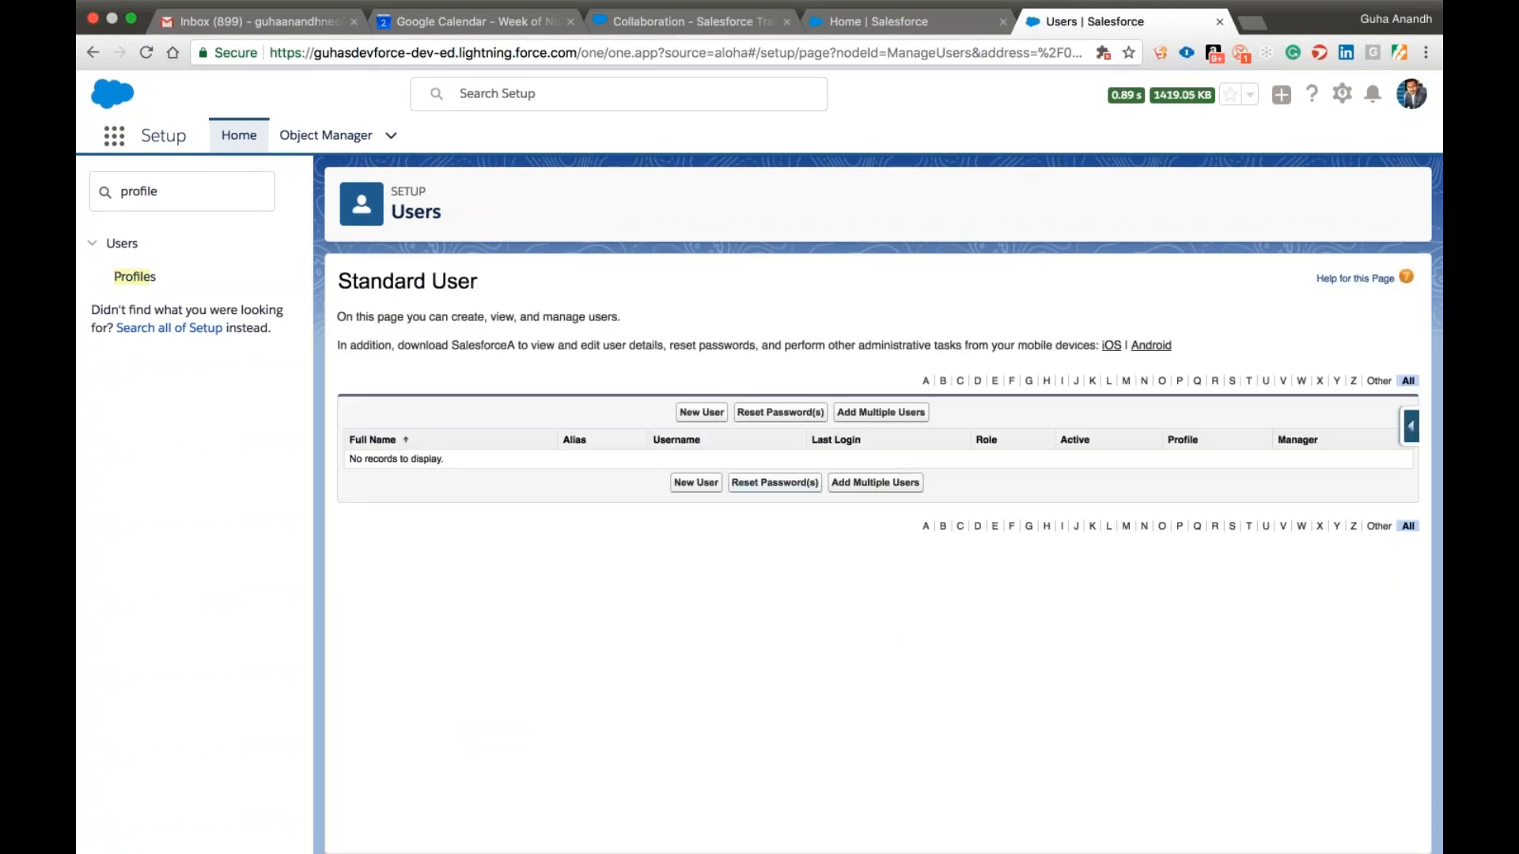
View the users assigned to the Std User1 profile and return to the profiles list filtered by S.
left_click(202, 283)
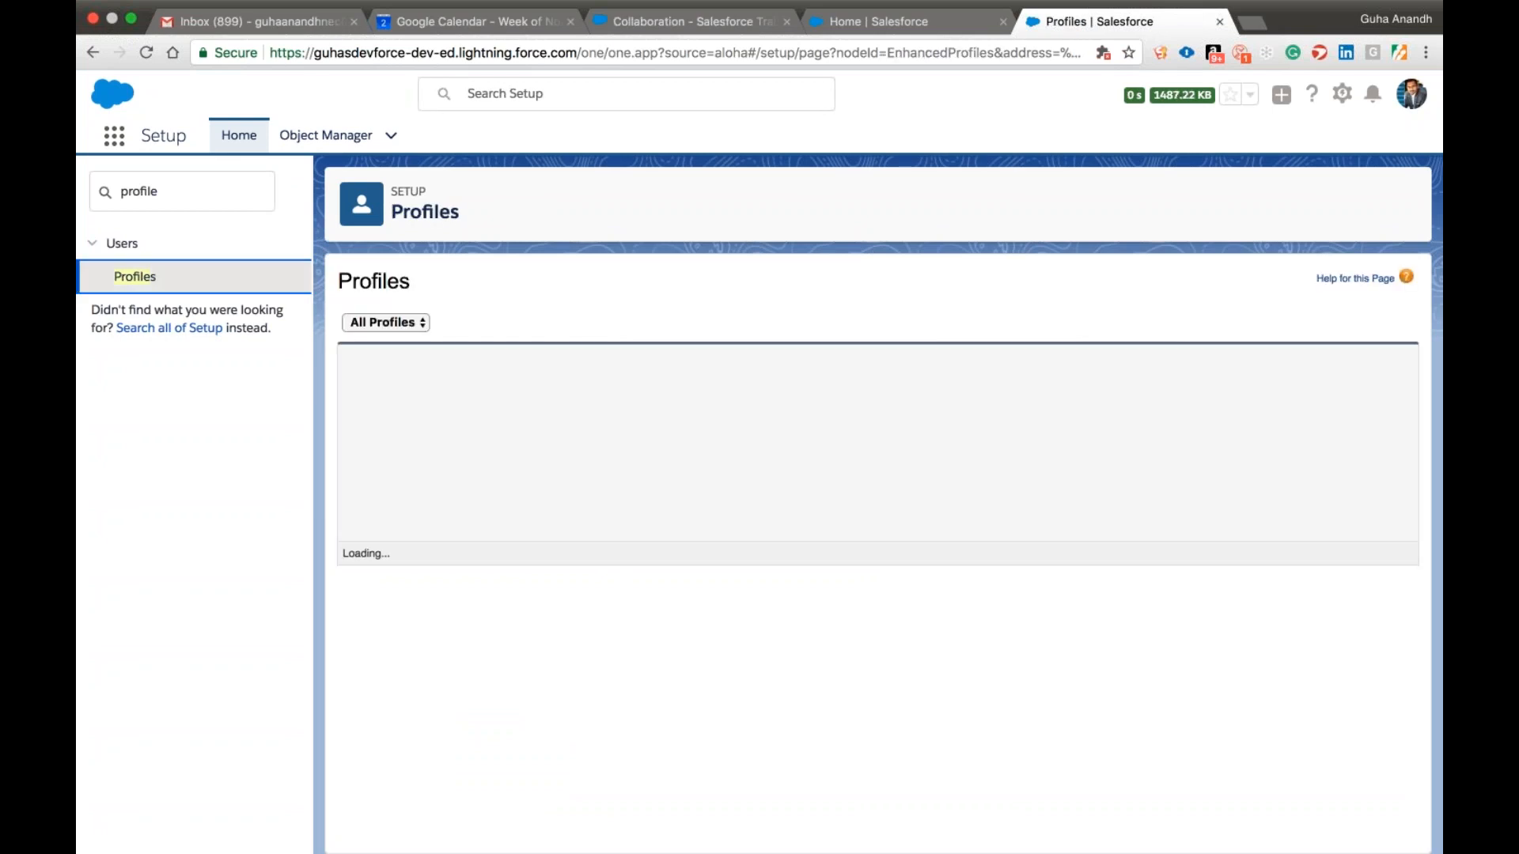
scroll(569, 548, "down", 5)
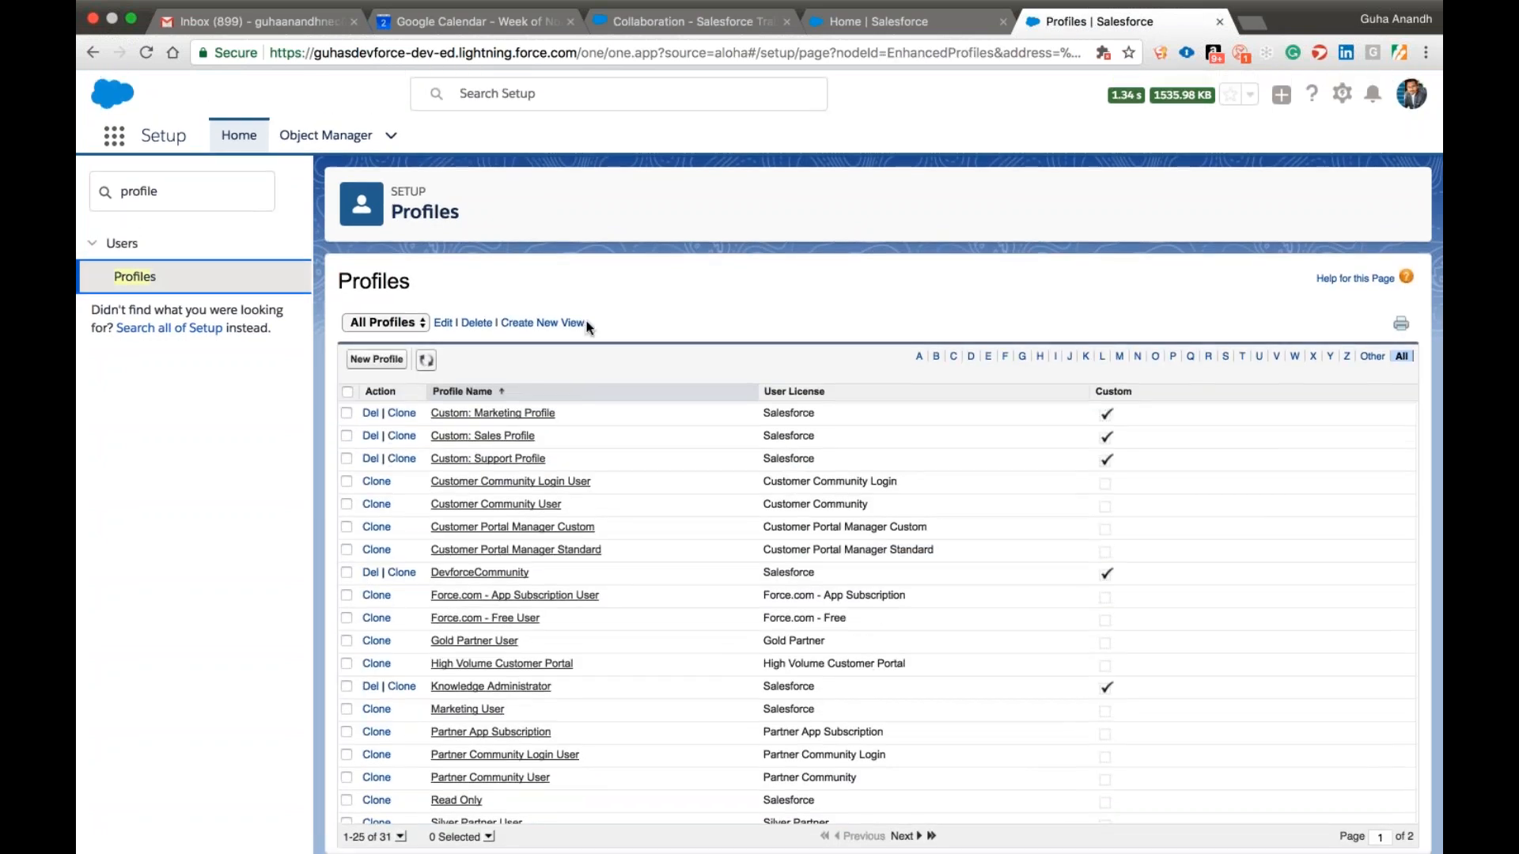
left_click(1226, 357)
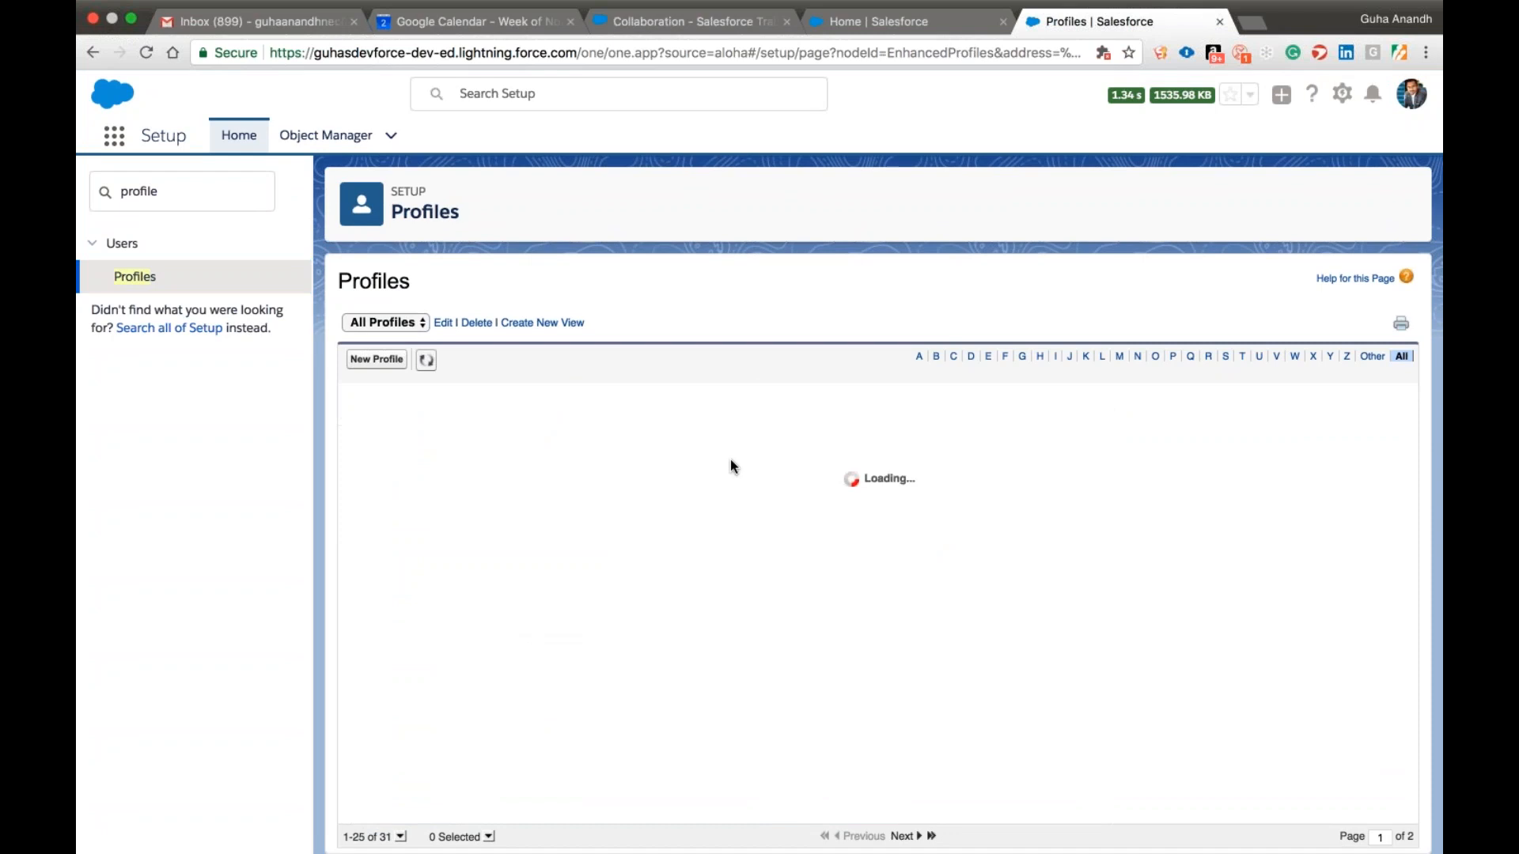
left_click(468, 526)
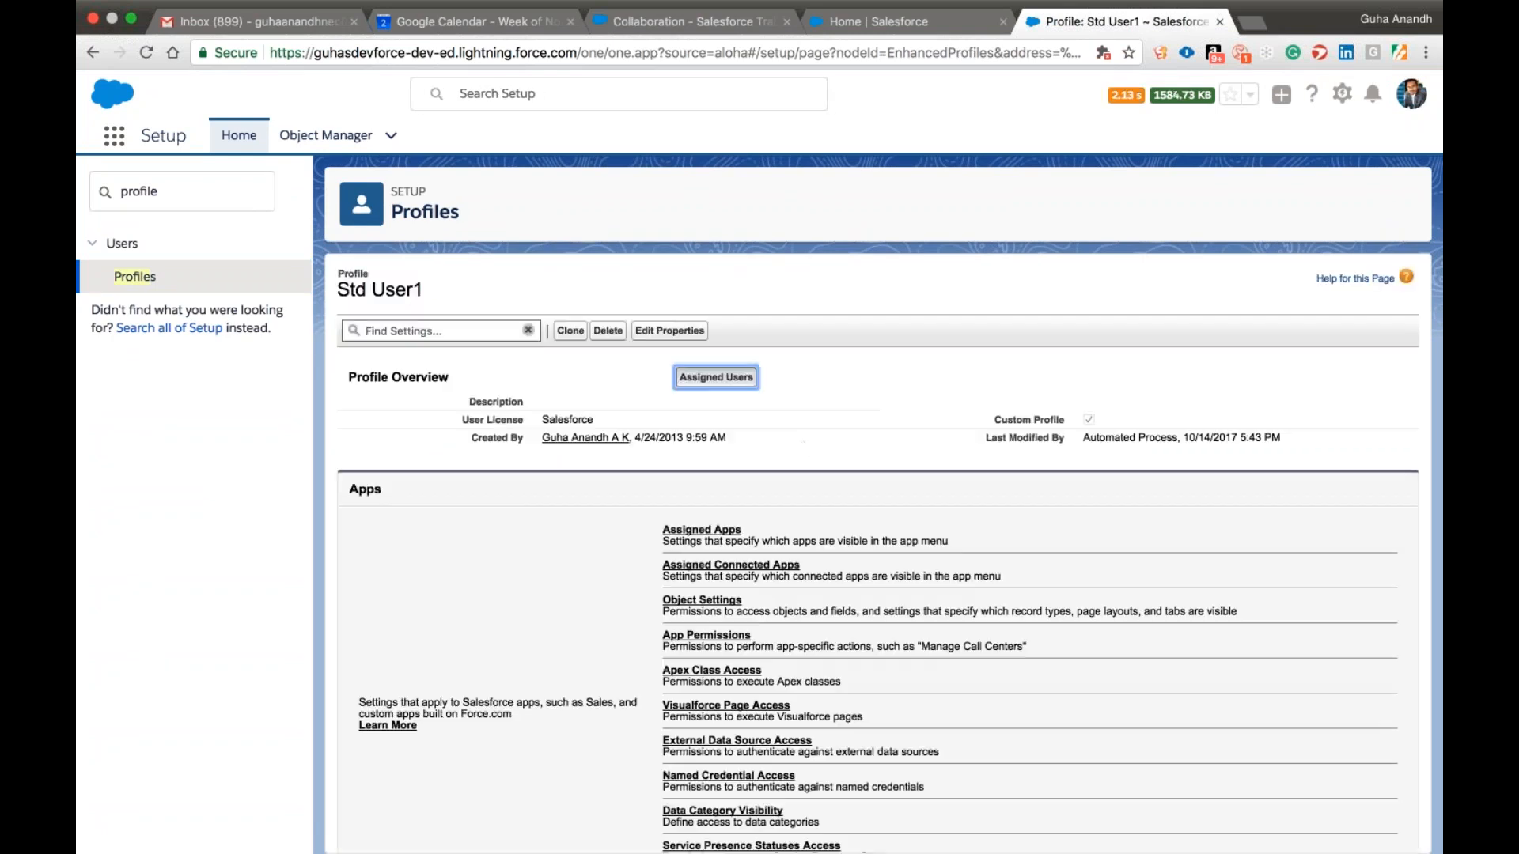
left_click(716, 378)
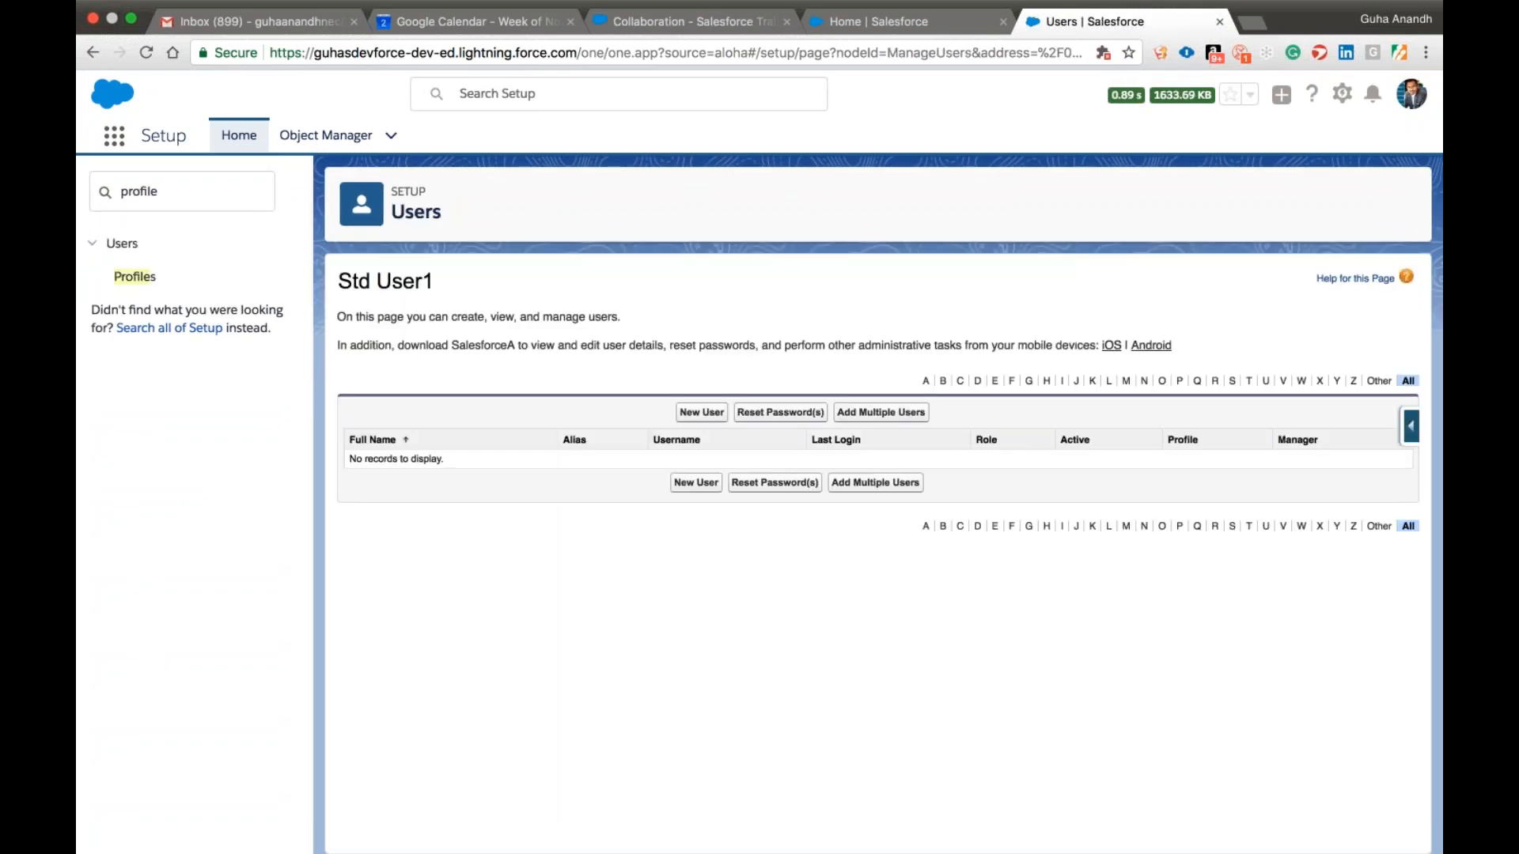
left_click(192, 276)
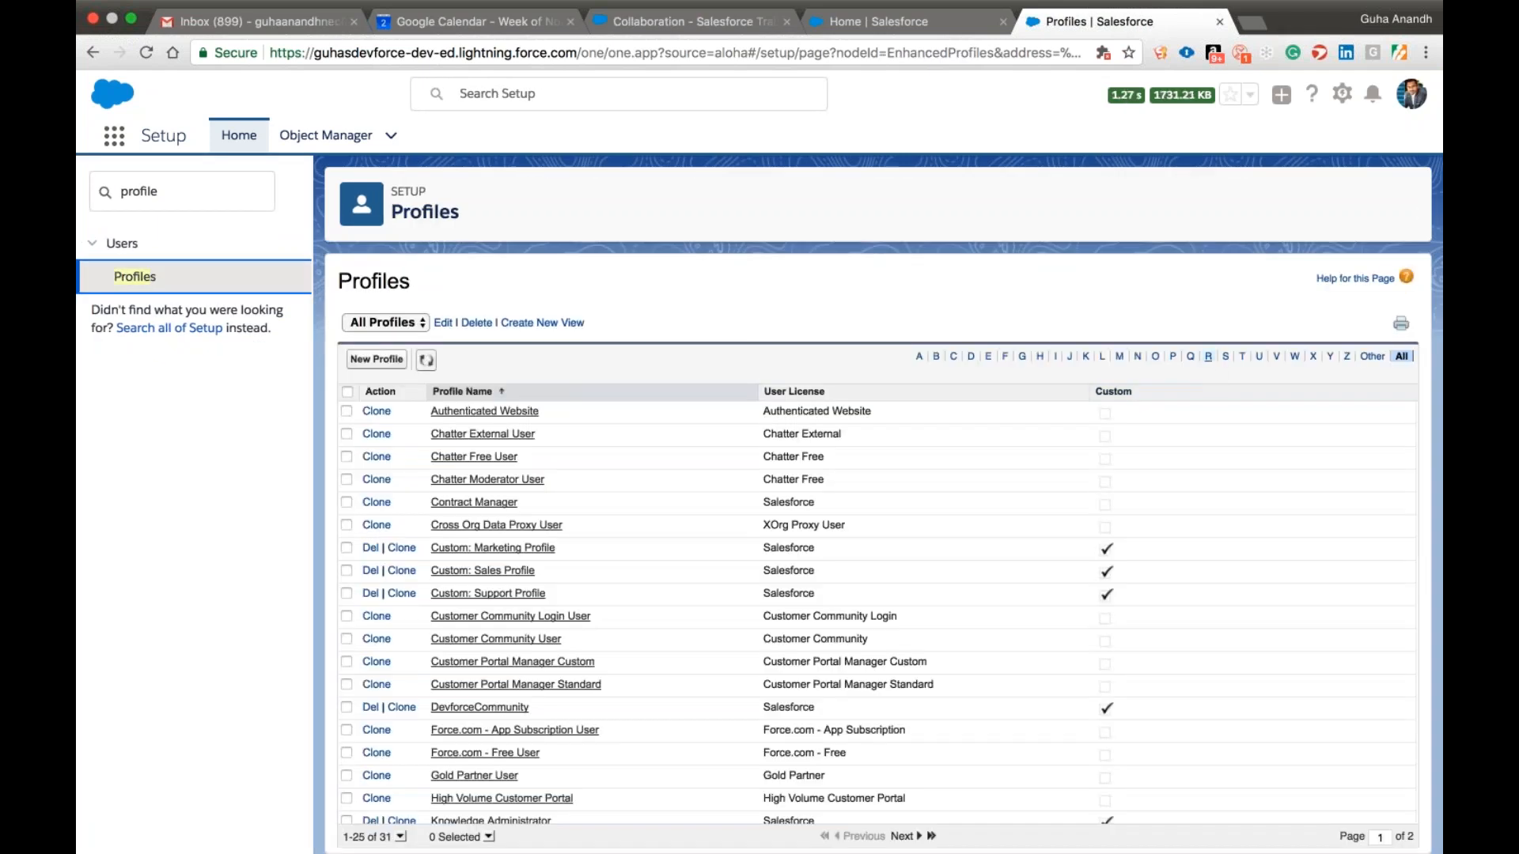
left_click(1228, 358)
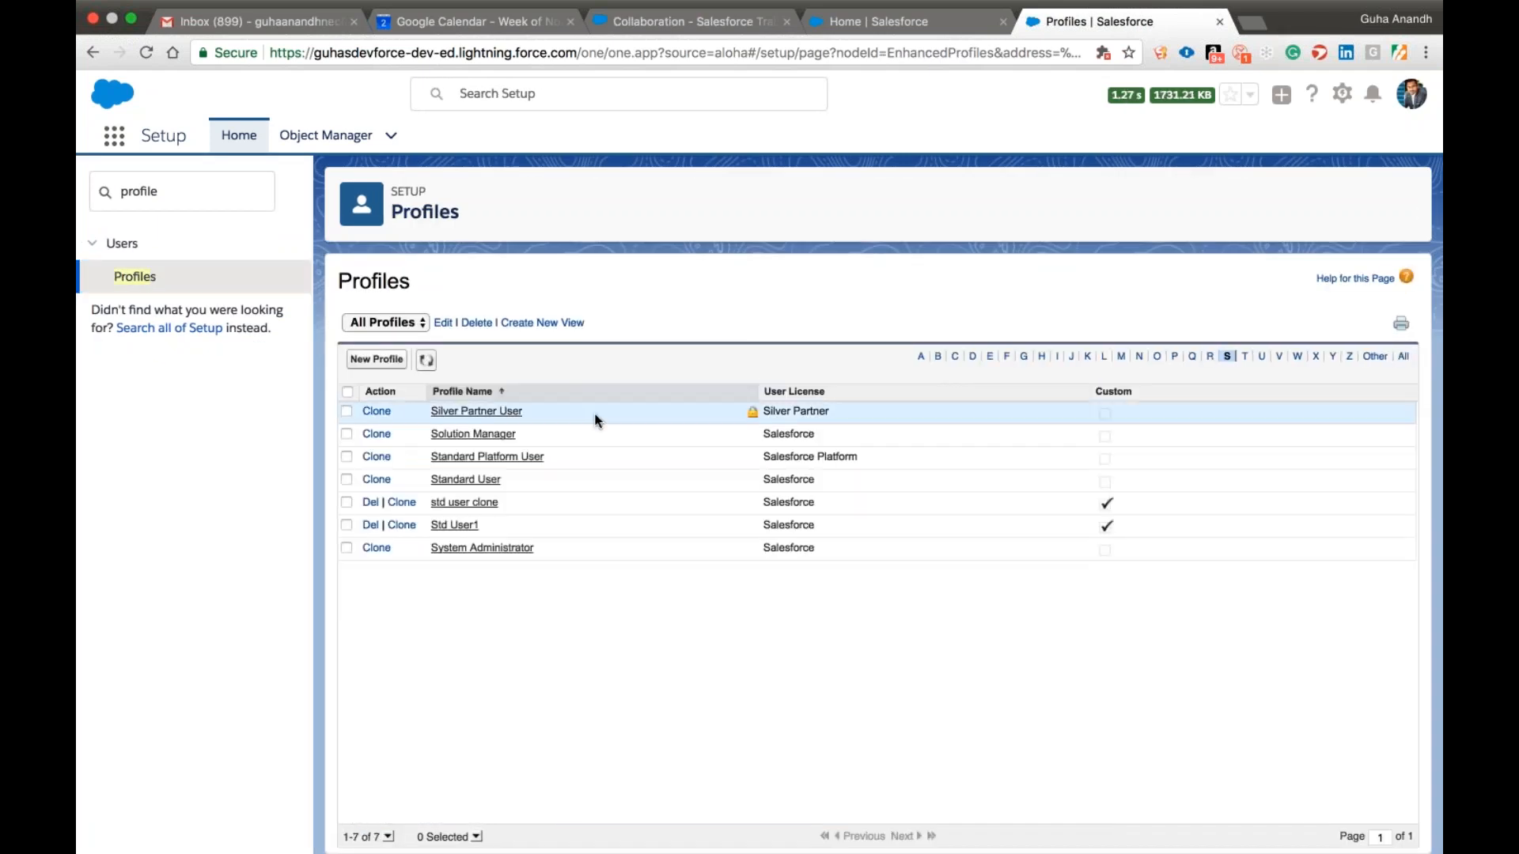
Search Setup for "user", open the Users page and start editing the active user who has the VP Salesforce role.
double_click(176, 192)
type("user")
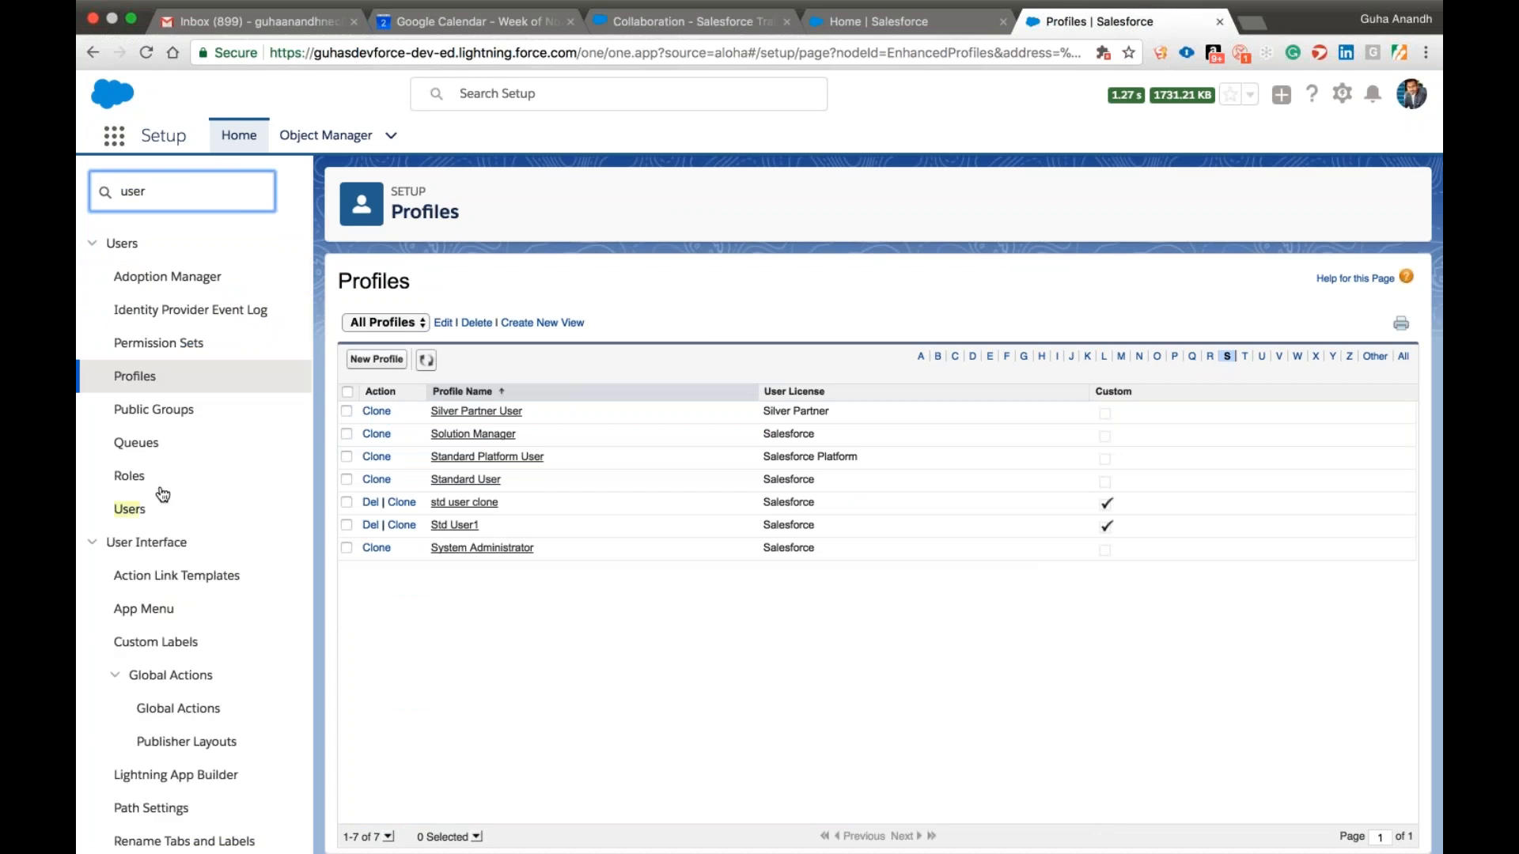
left_click(140, 514)
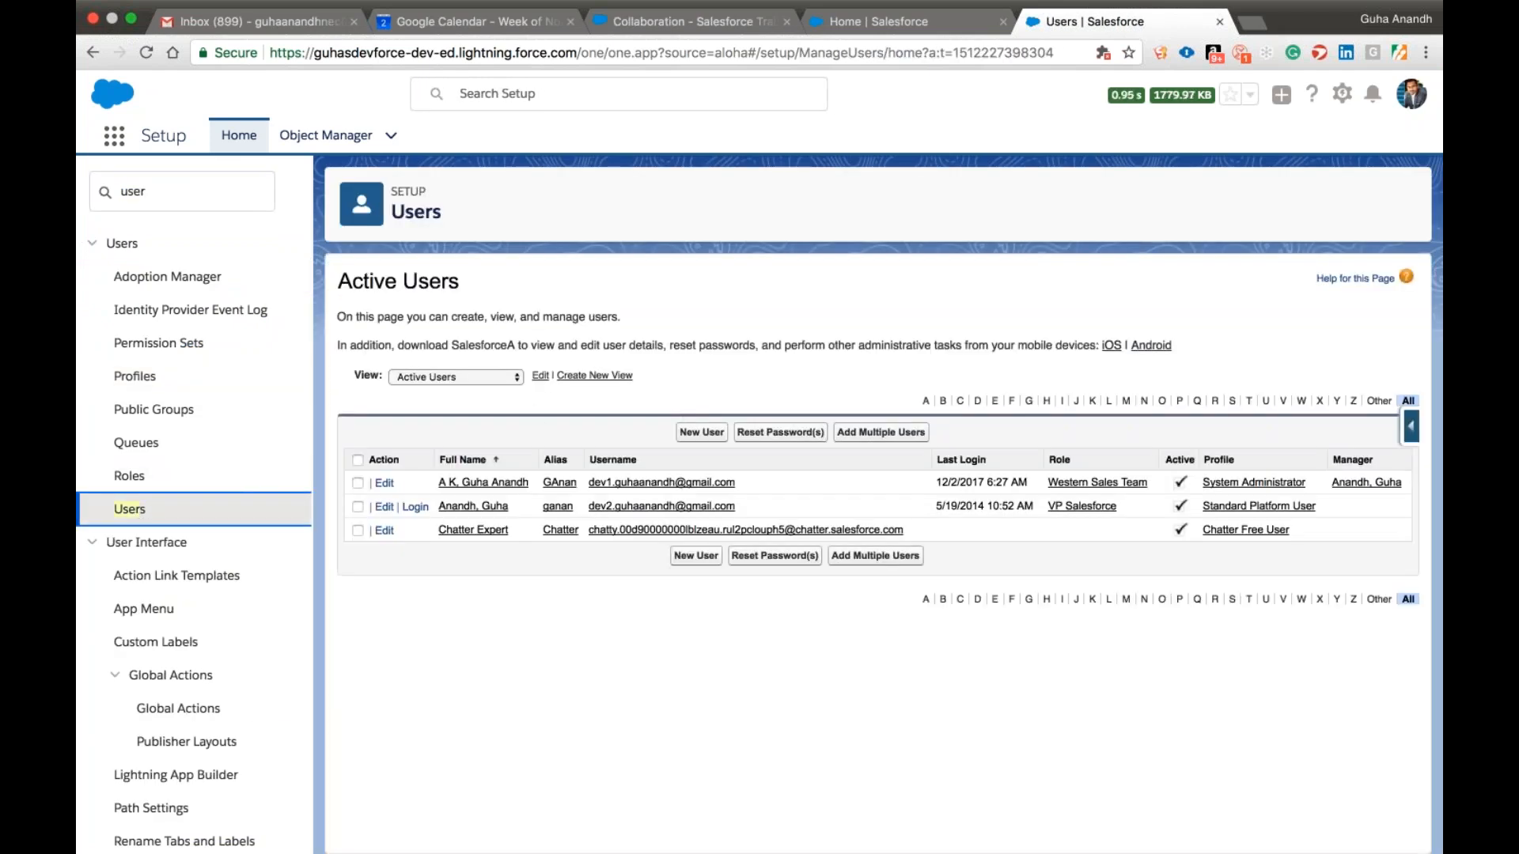
left_click(496, 508)
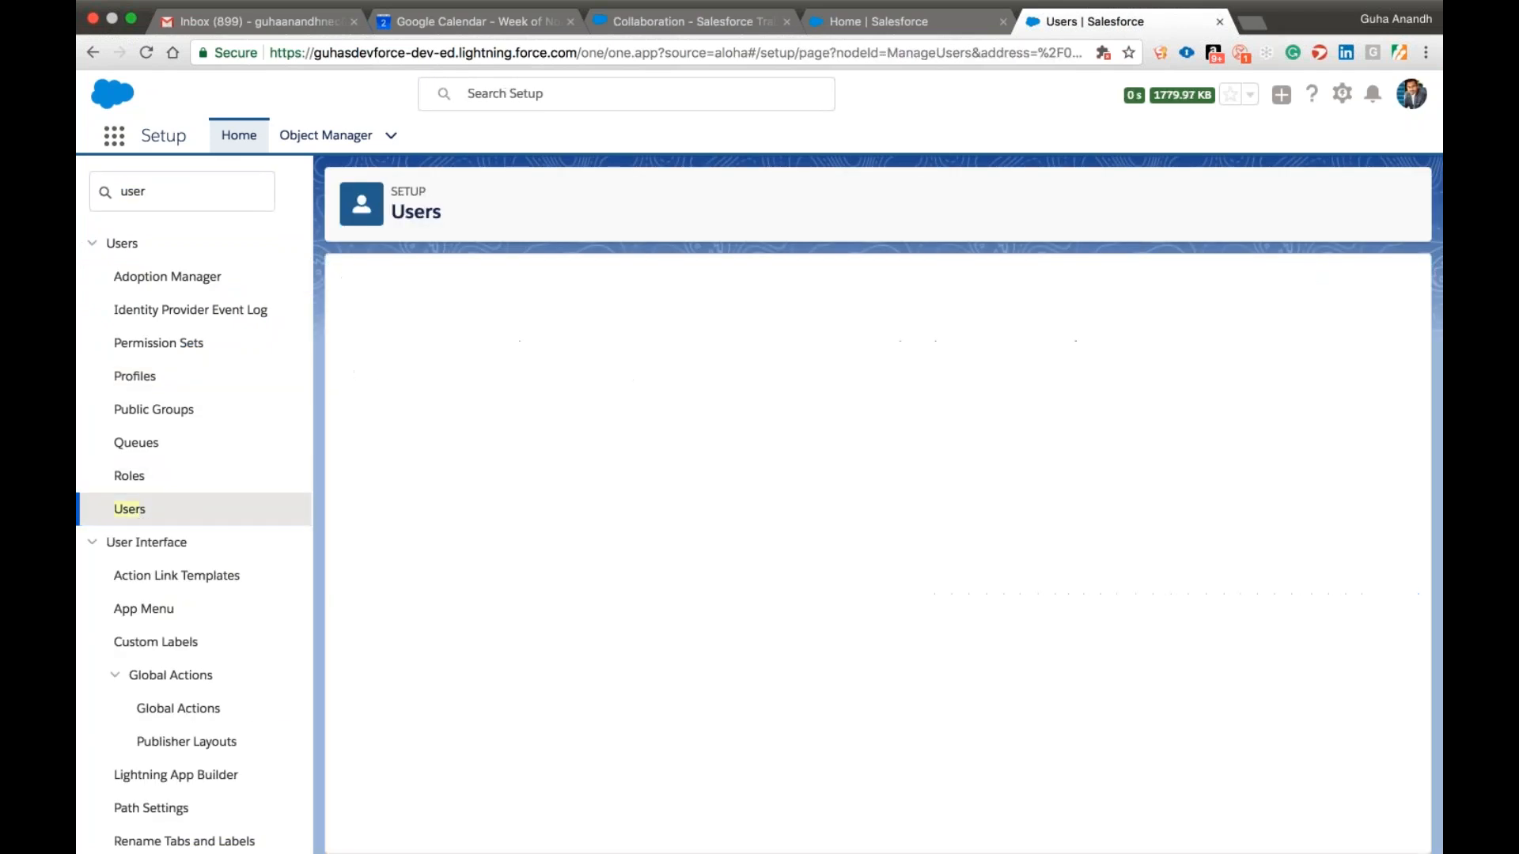
left_click(690, 360)
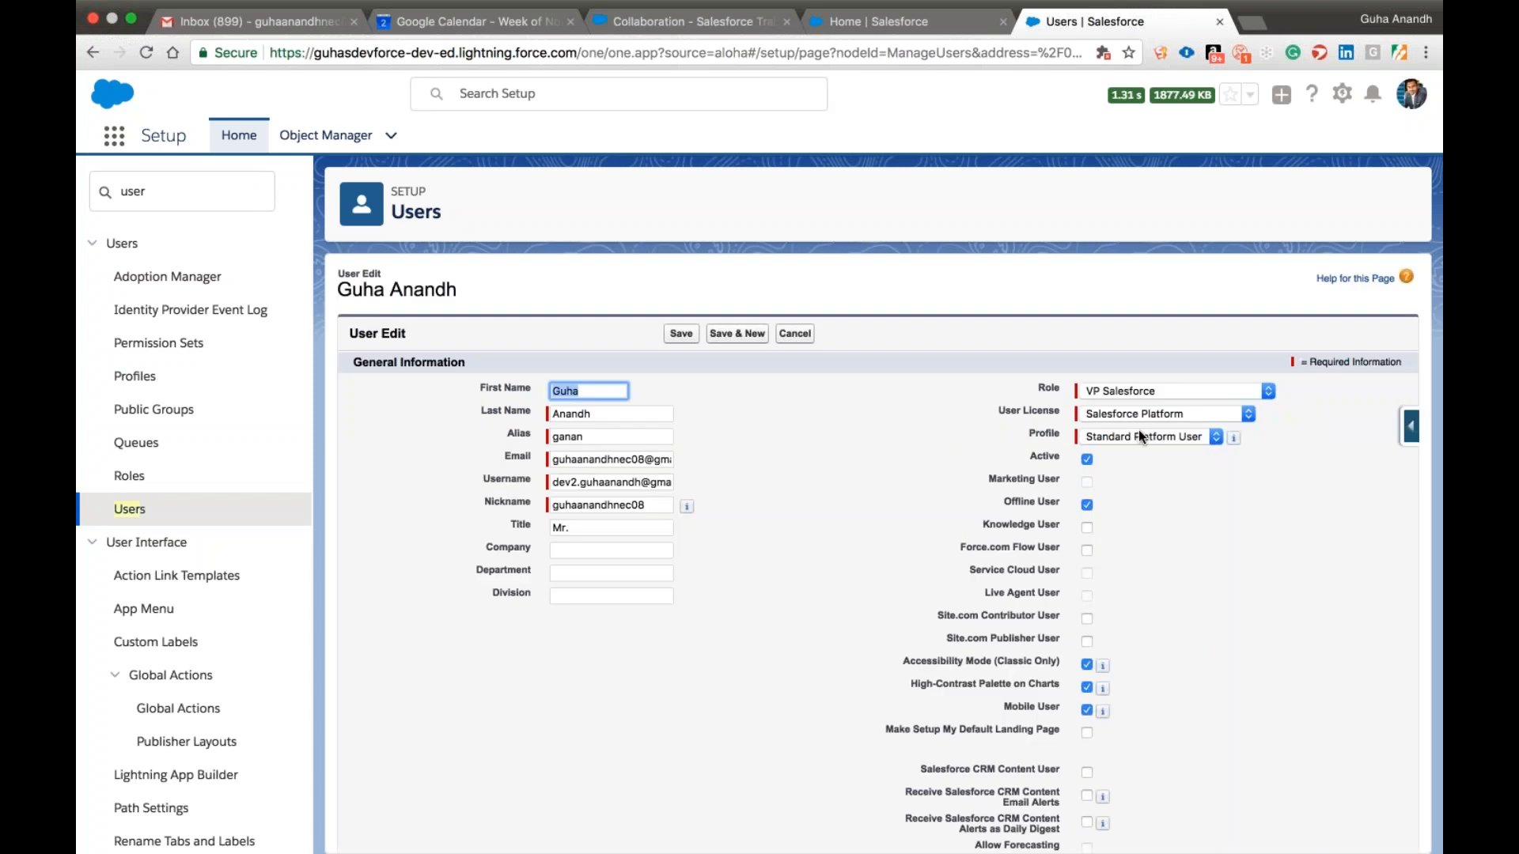
Compare the profile choices under the Salesforce license, then set the user's license back to Salesforce Platform.
left_click(1130, 433)
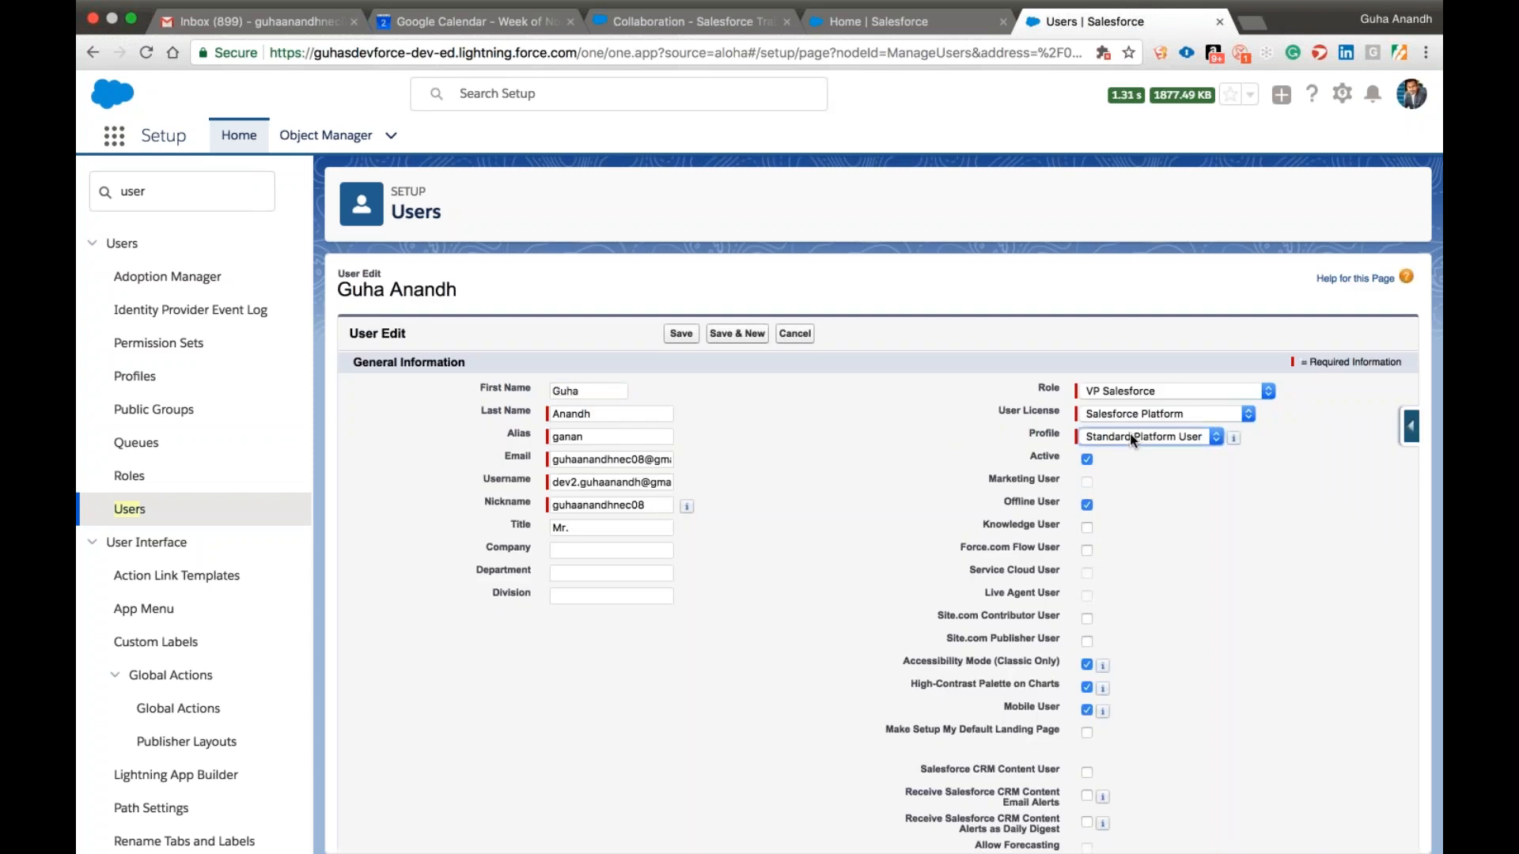
left_click(1186, 415)
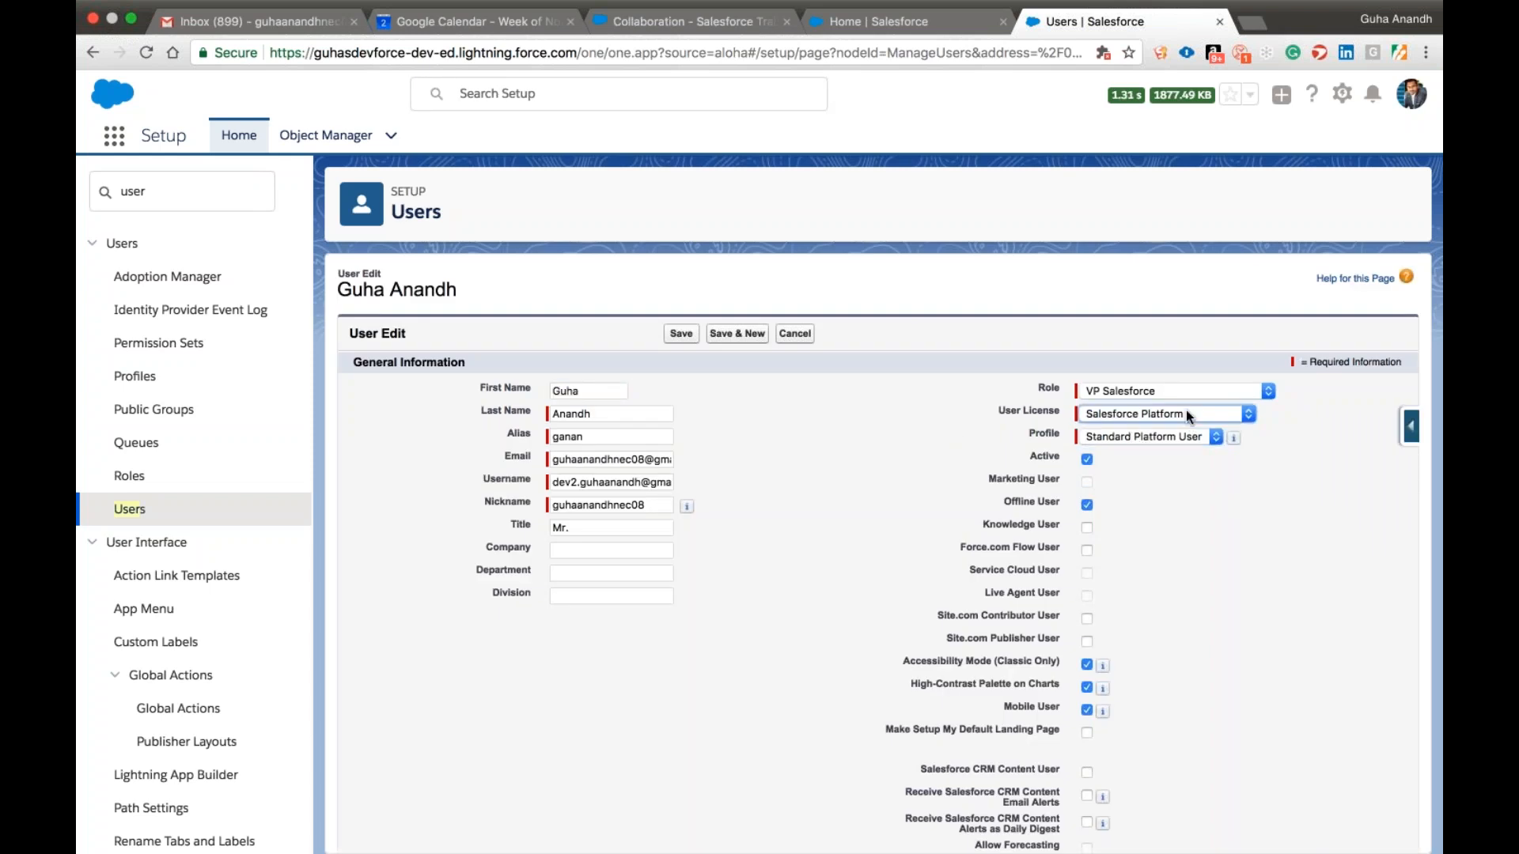
left_click(1162, 398)
left_click(1157, 435)
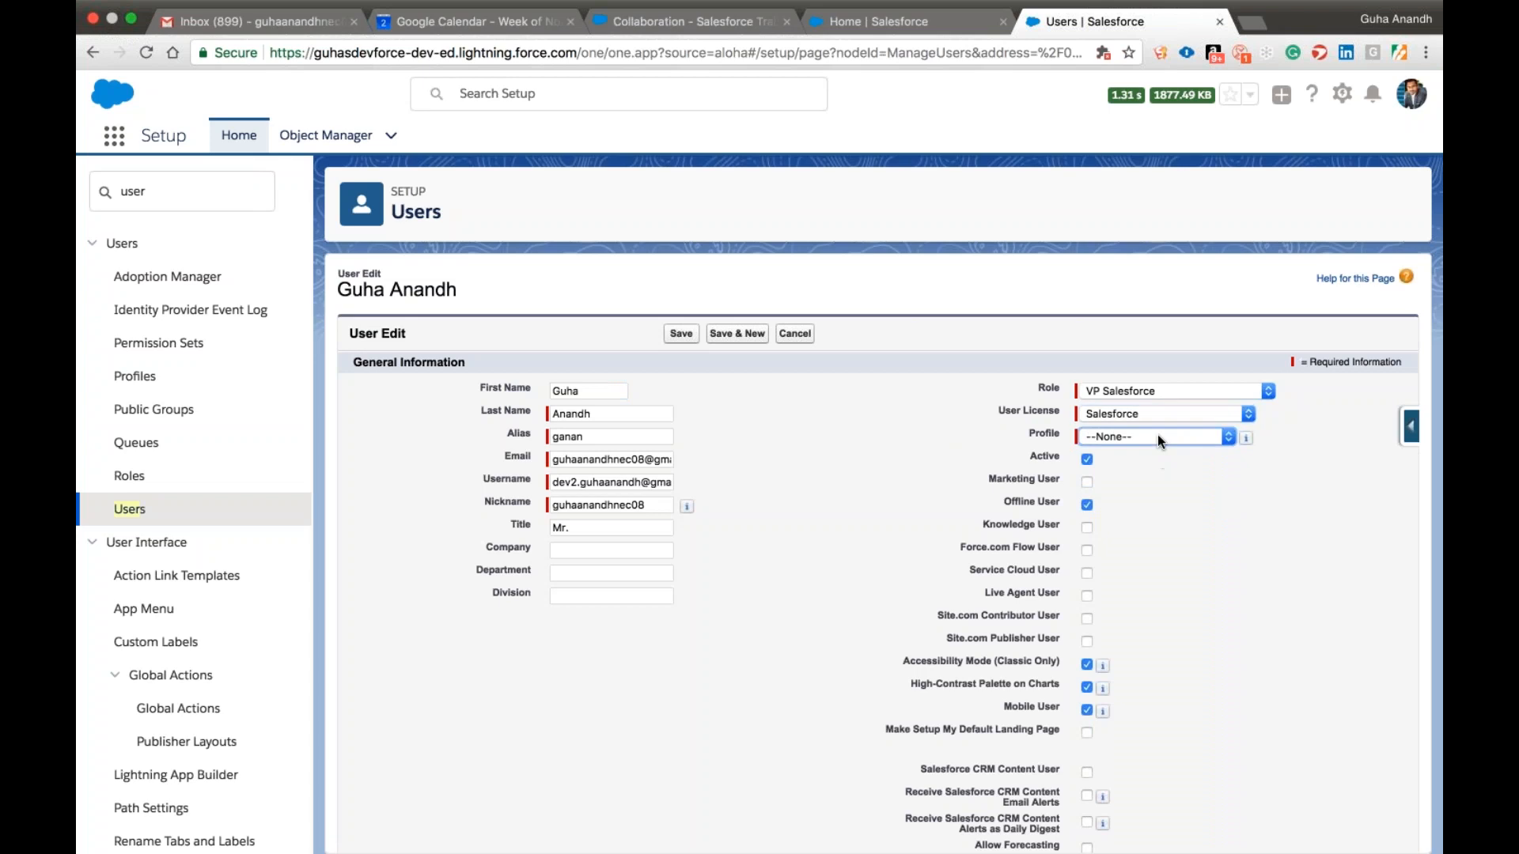
left_click(1133, 410)
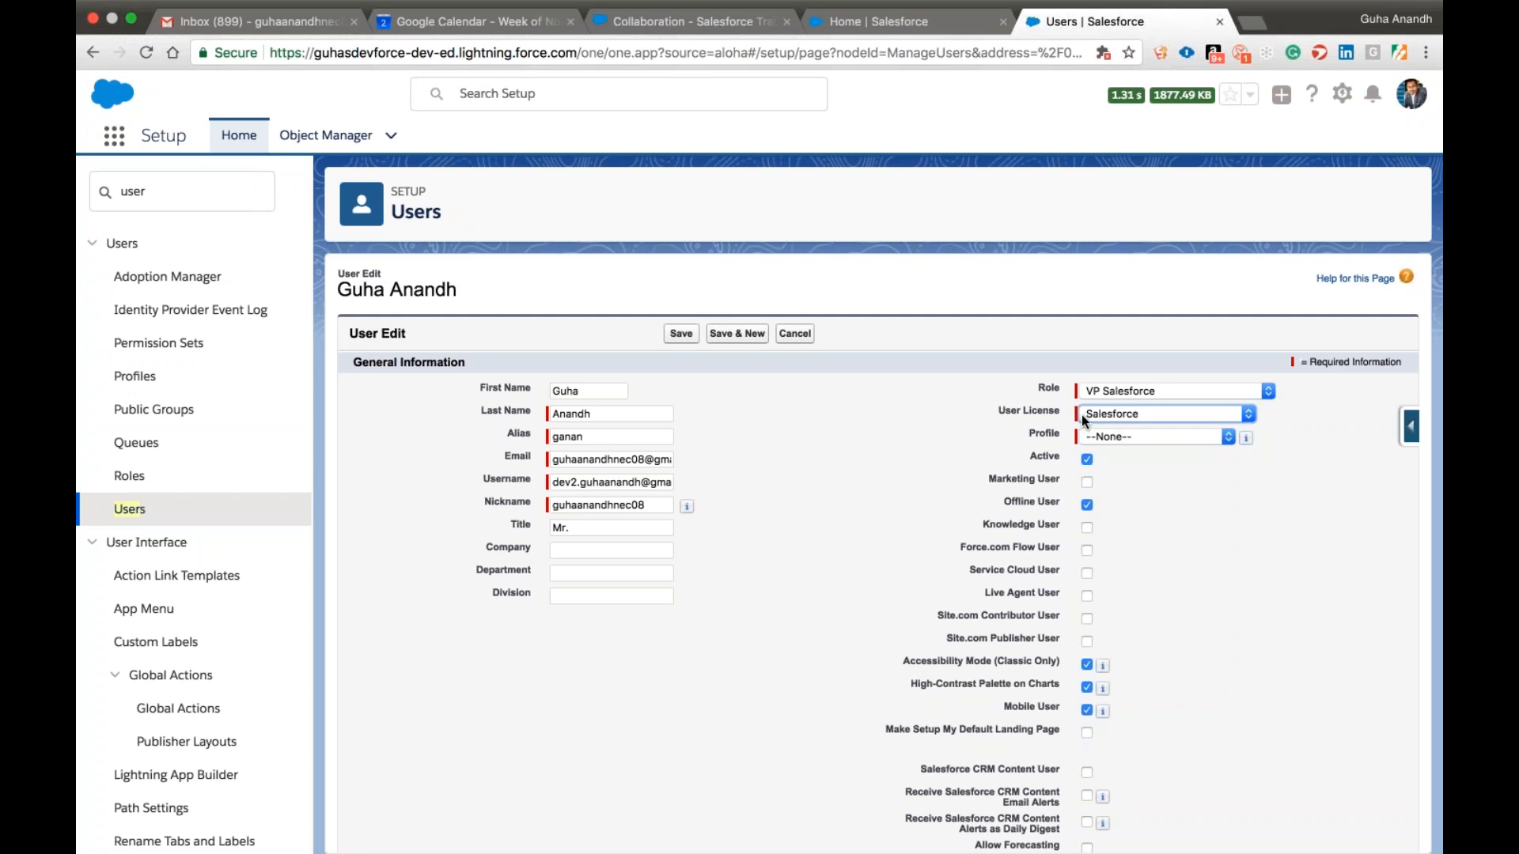
key("Tab")
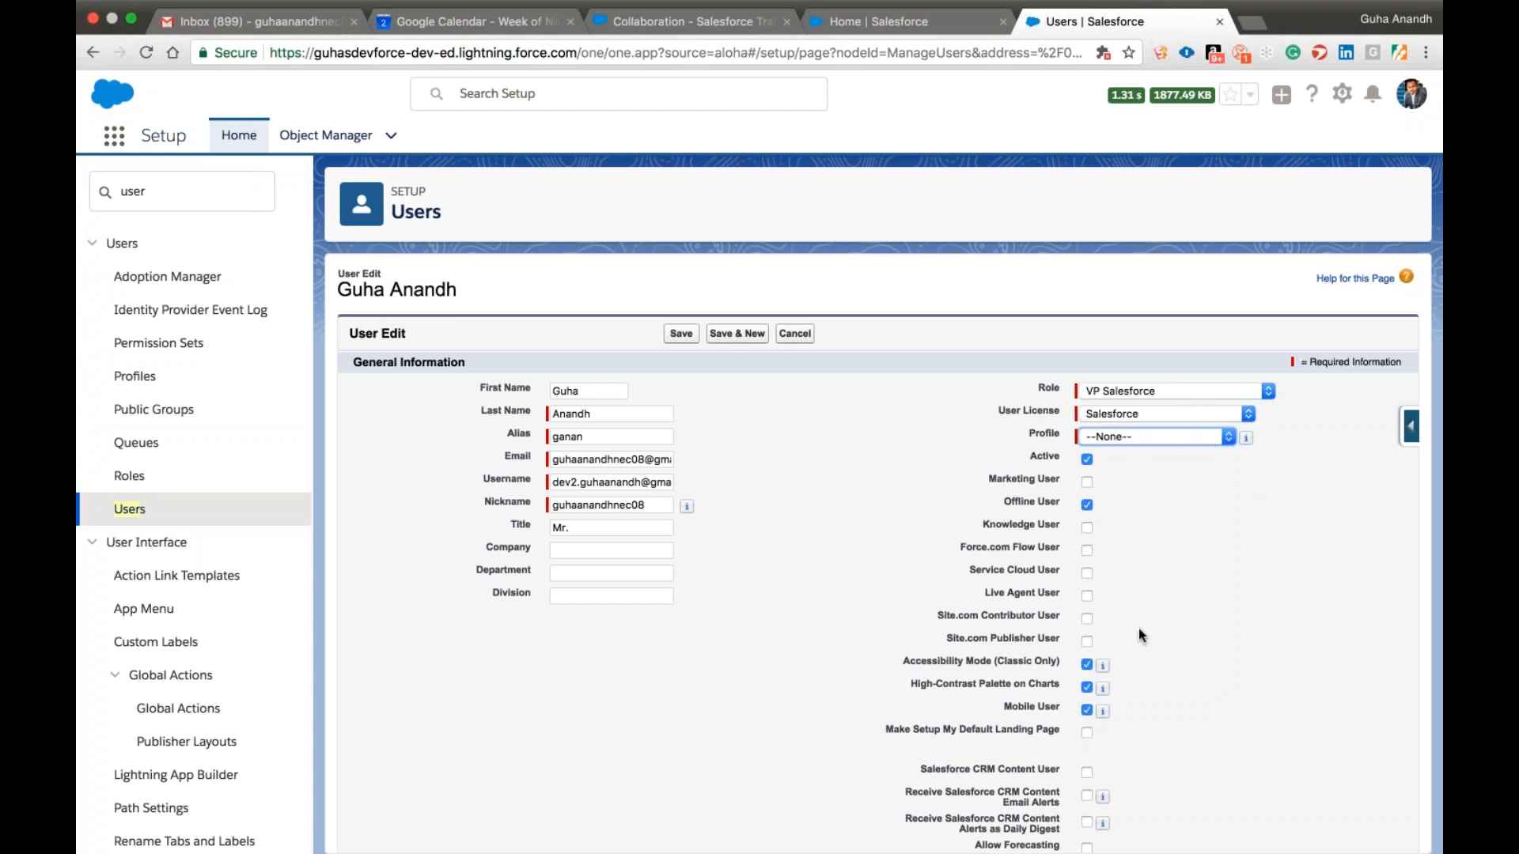
left_click(1209, 414)
left_click(1191, 426)
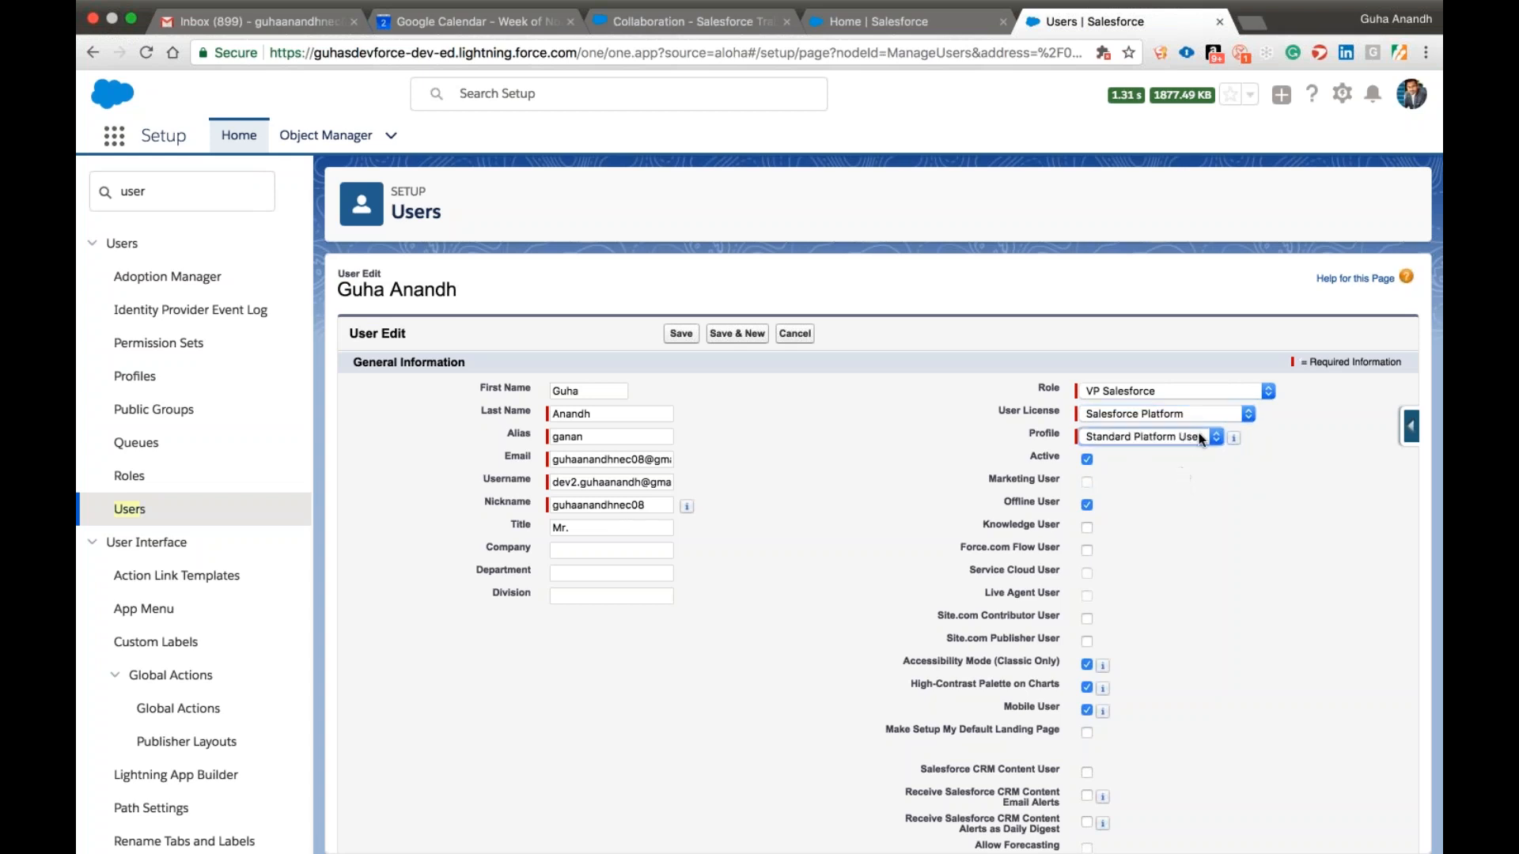
Set the user's license to Salesforce and profile to Std User1, and save the user record.
left_click(1181, 412)
left_click(1157, 401)
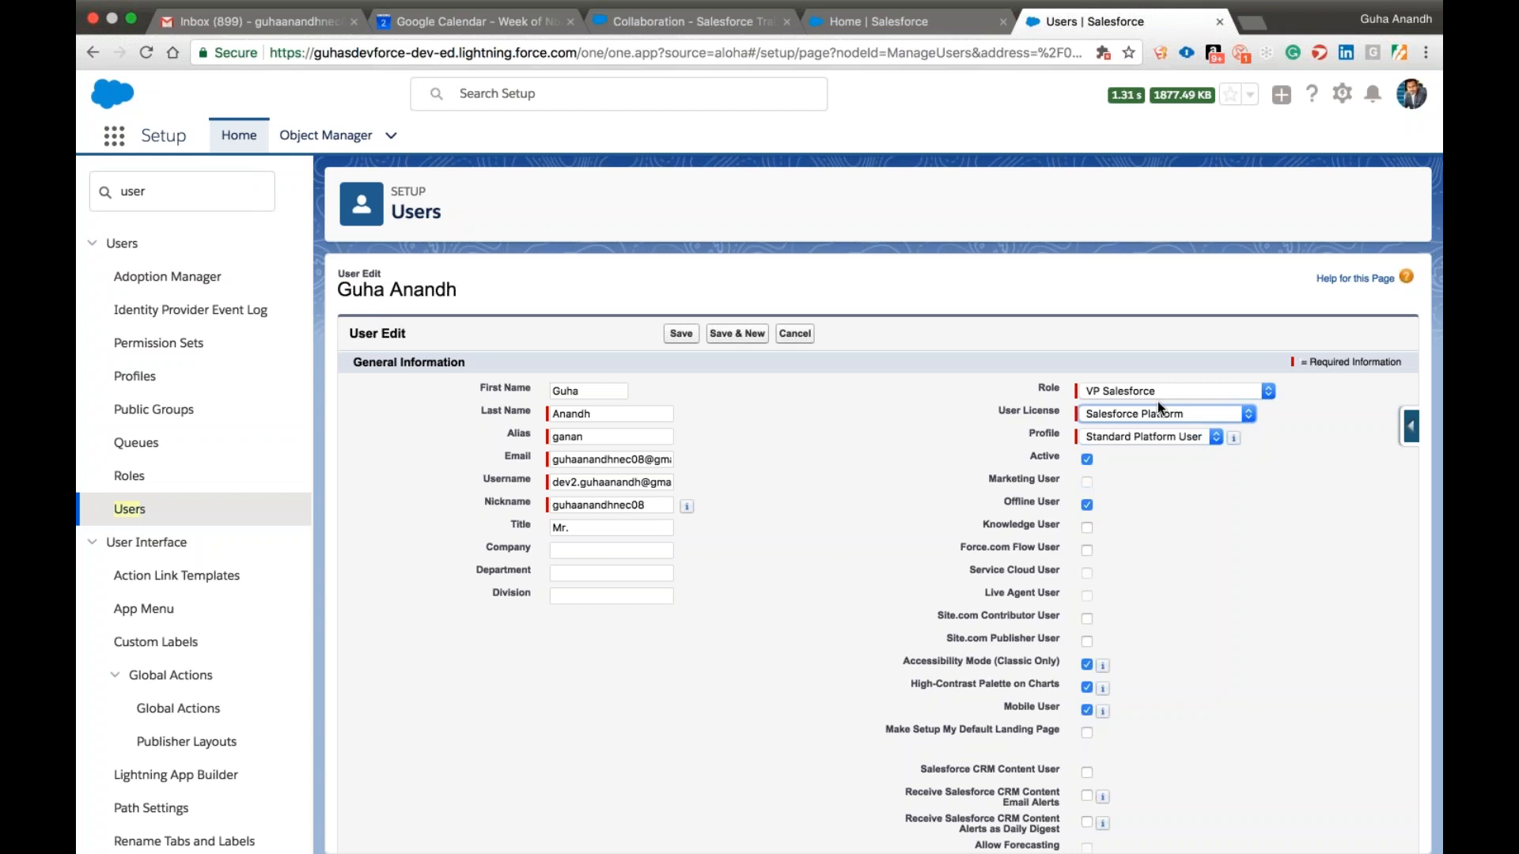
left_click(1146, 439)
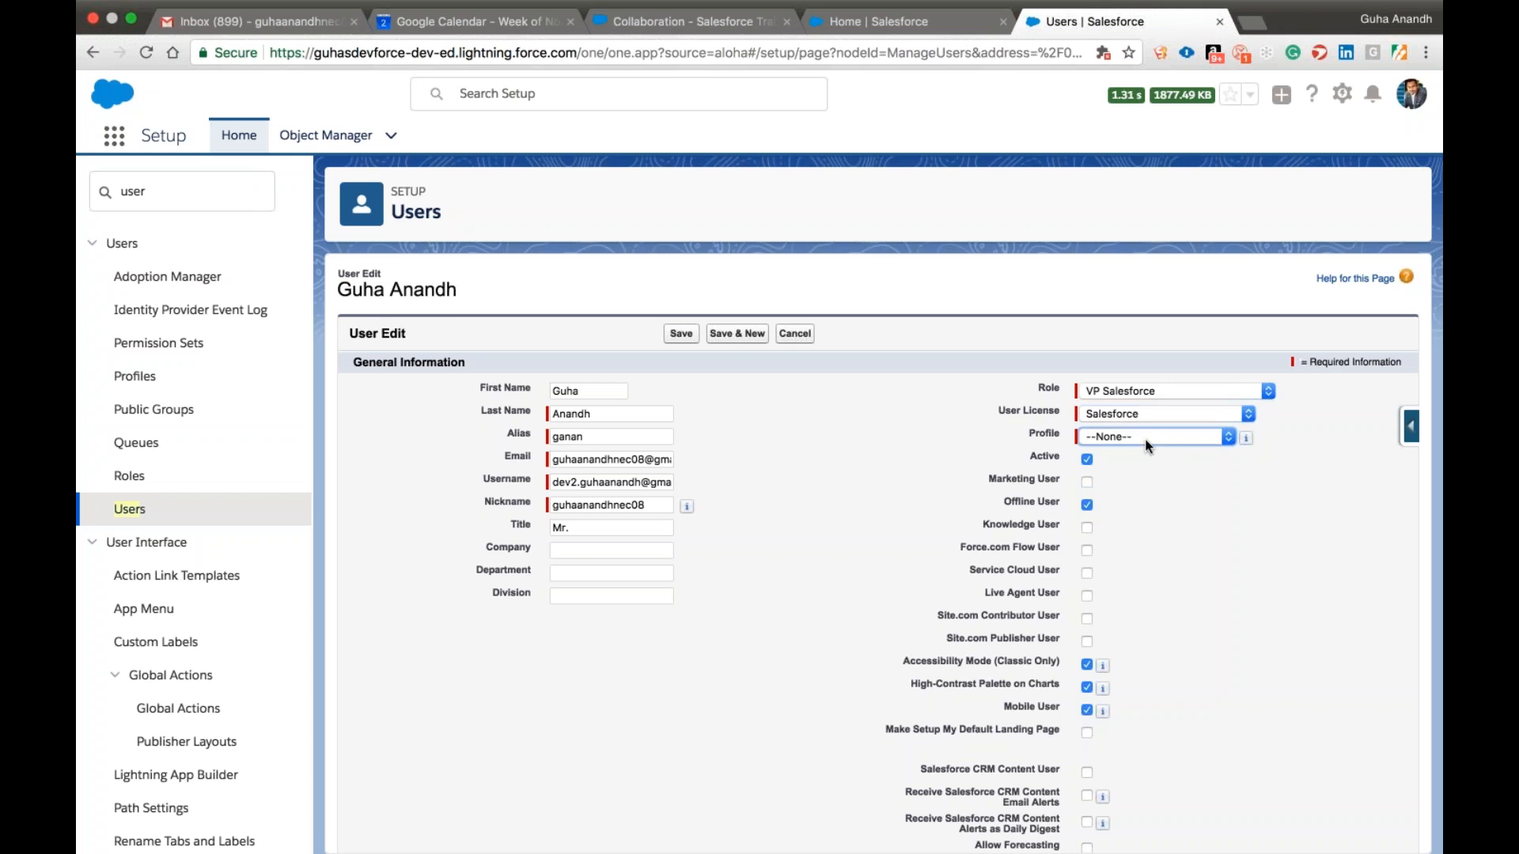
left_click(1124, 604)
left_click(681, 336)
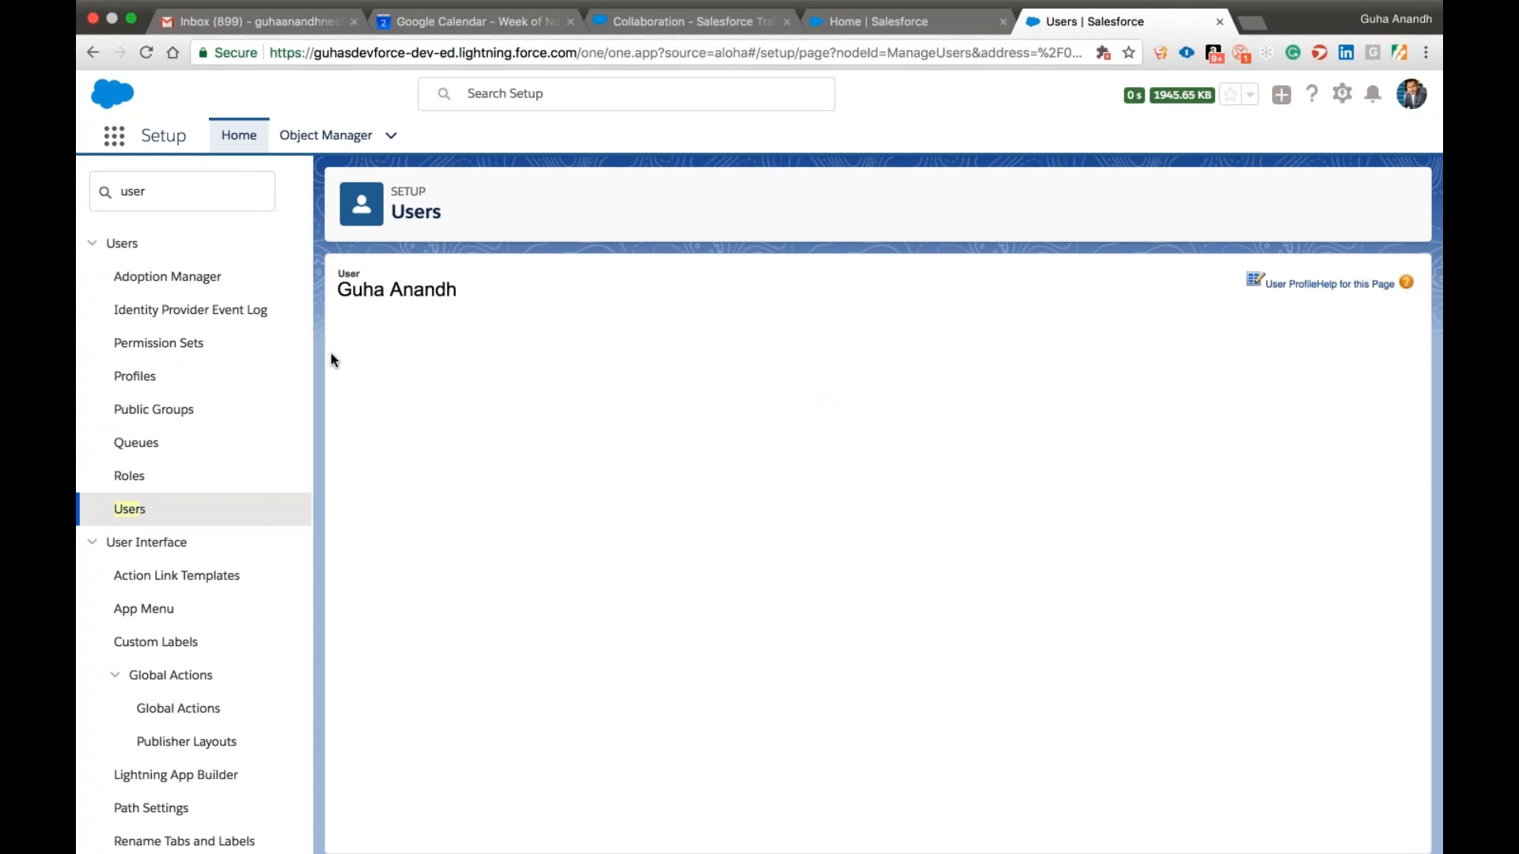
Open the Std User1 profile from the profiles starting with S and check its assigned users again.
left_click(136, 377)
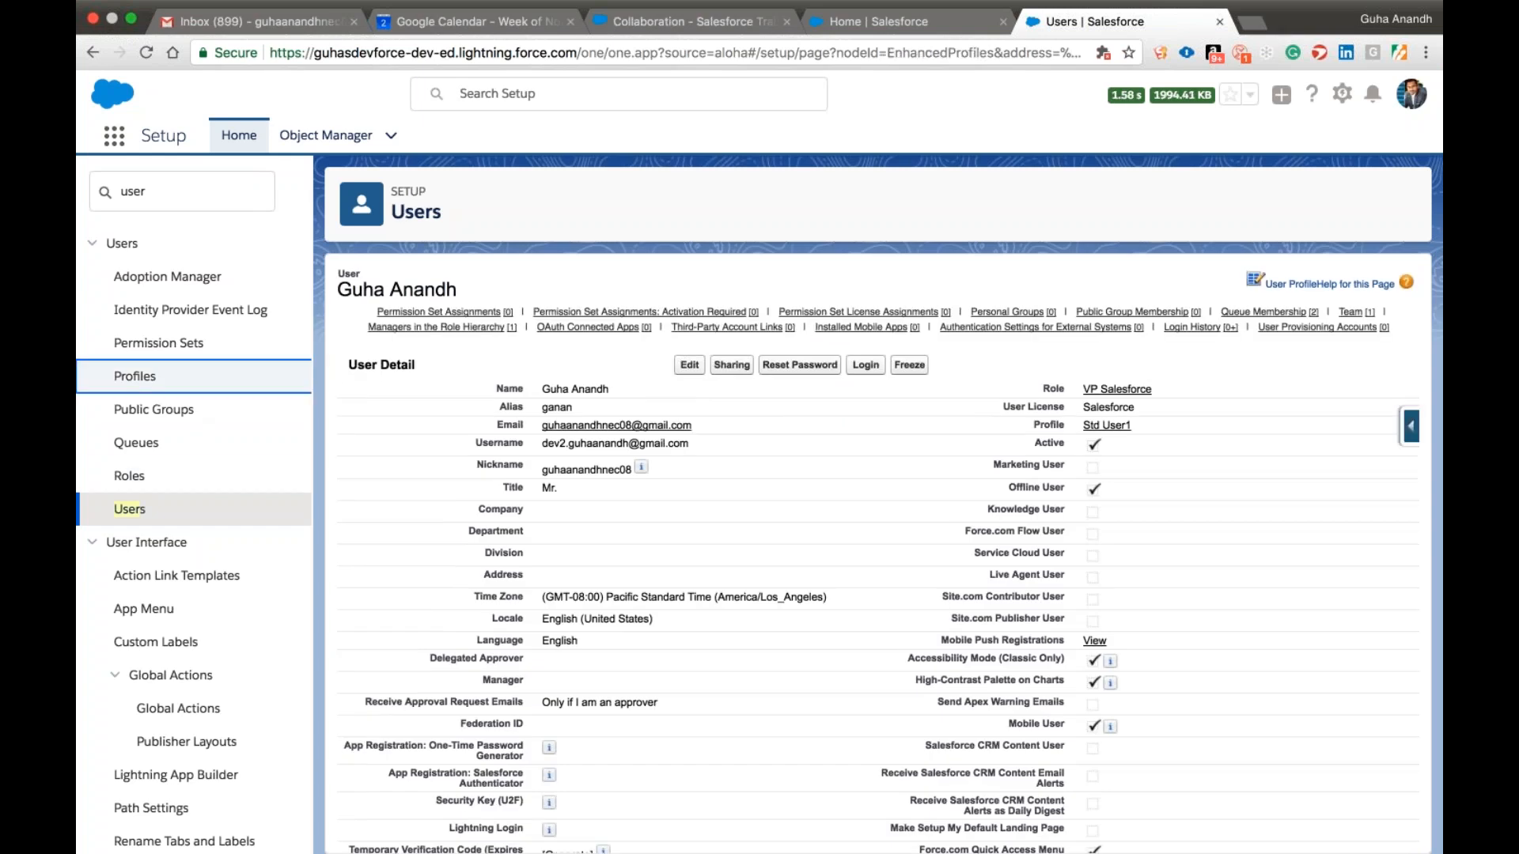
left_click(1227, 356)
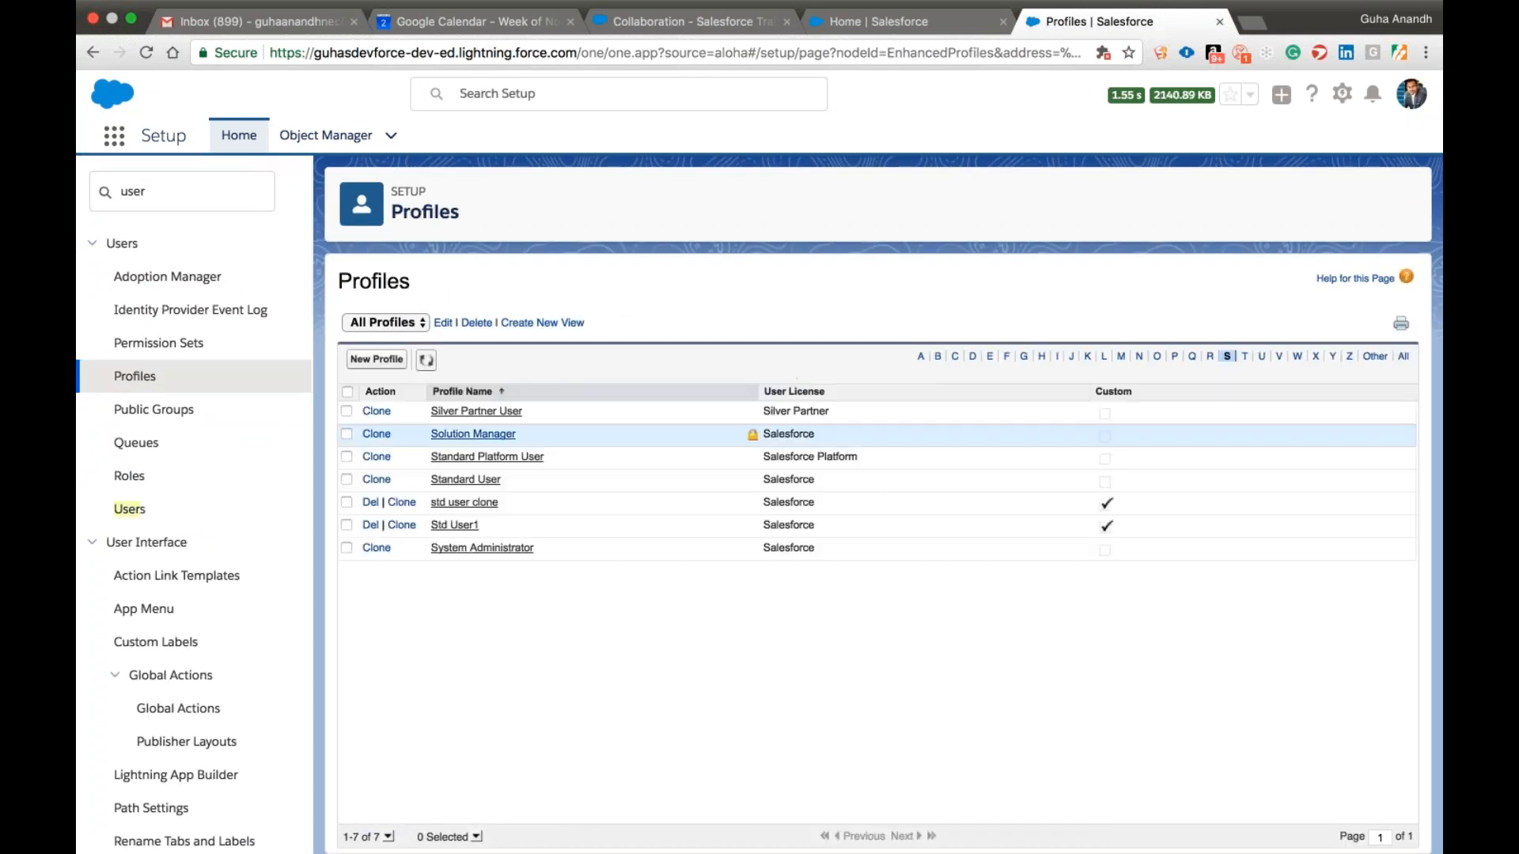
left_click(454, 525)
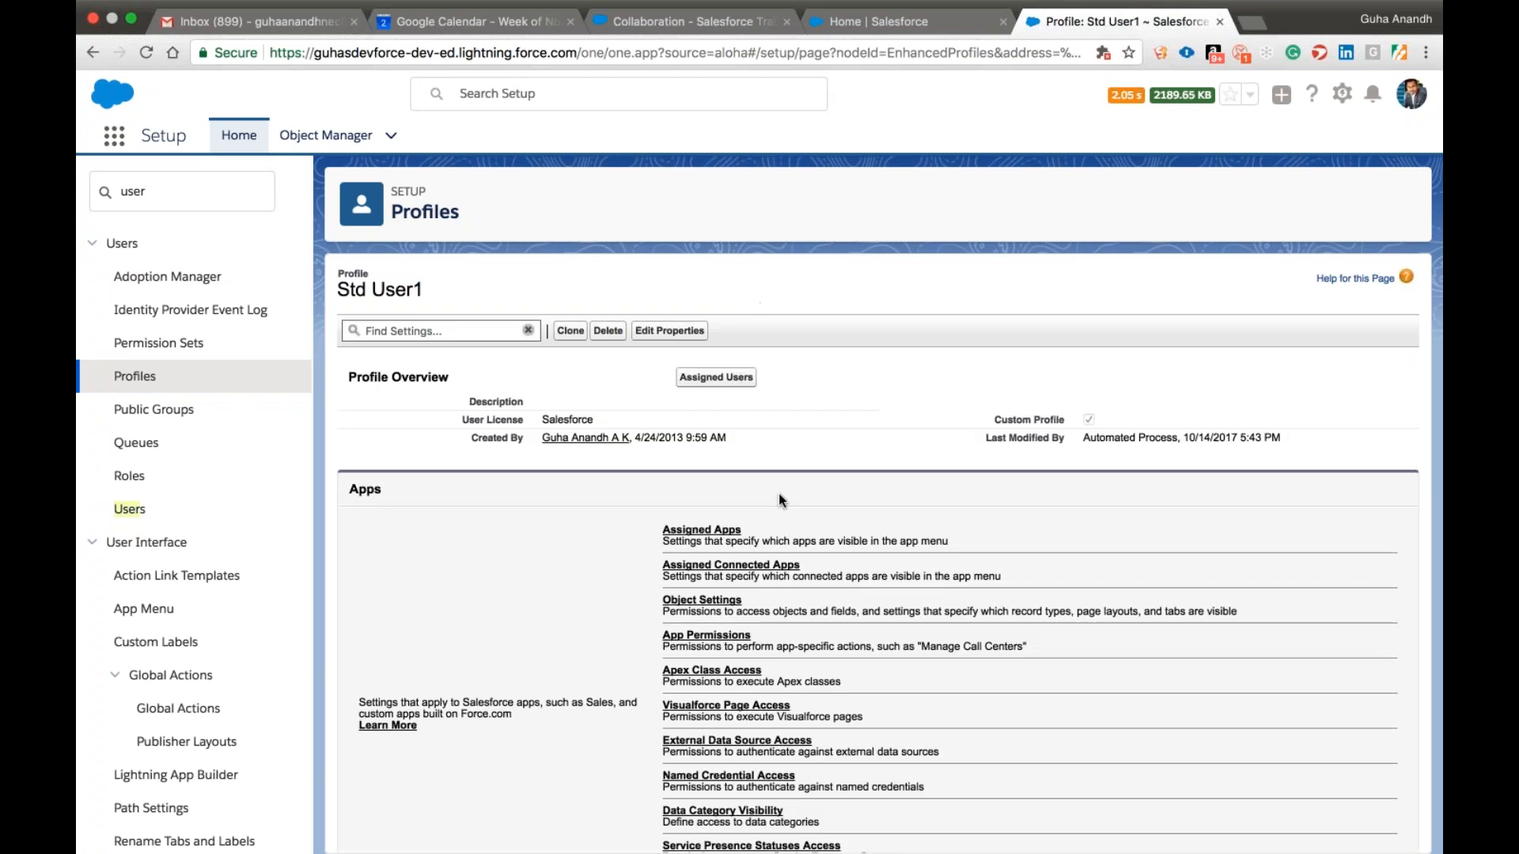
left_click(724, 375)
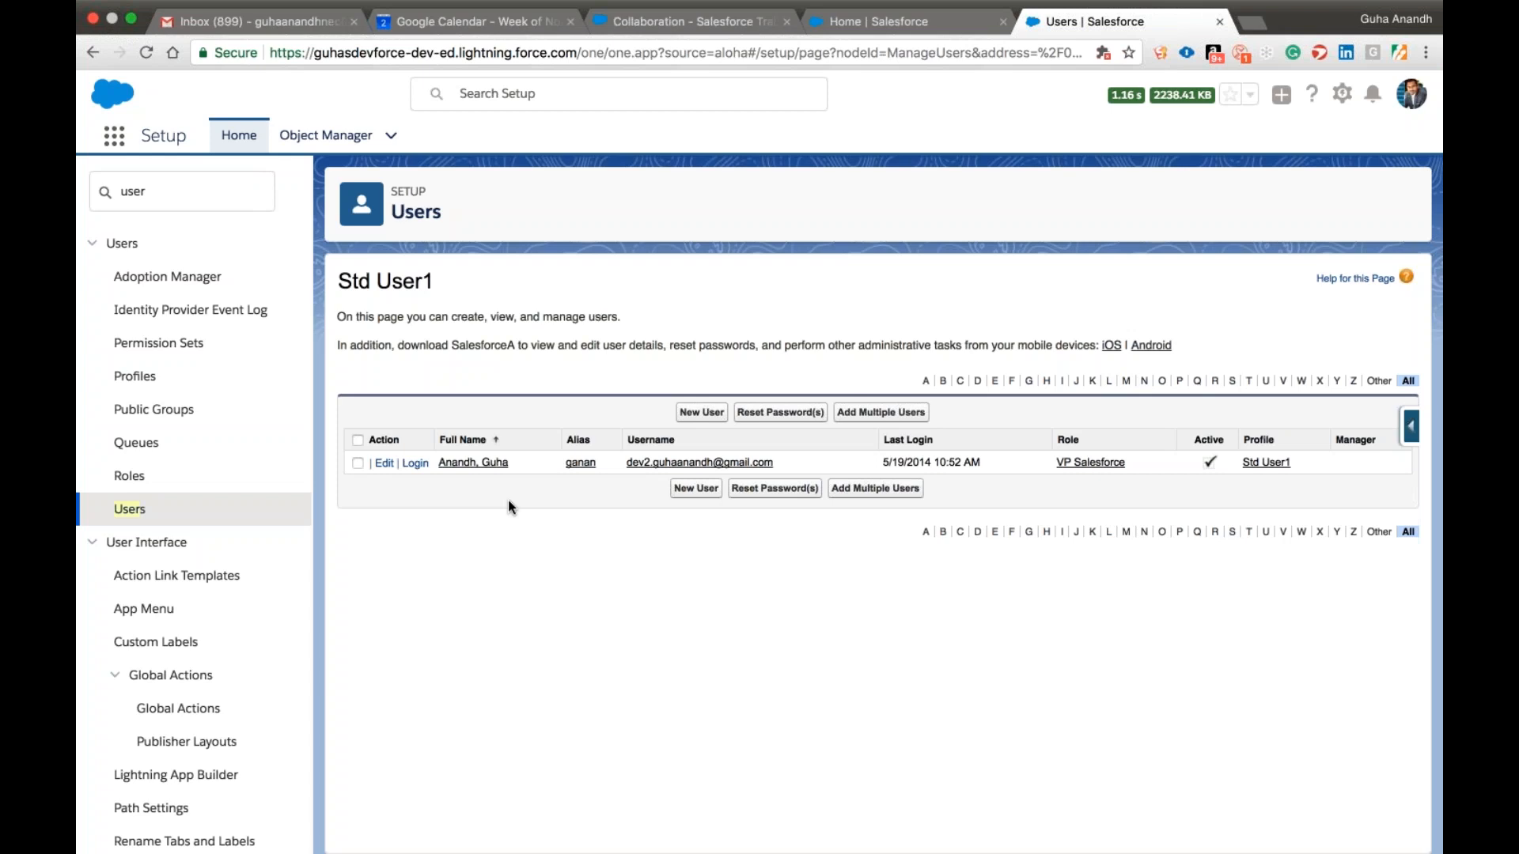
Return to the Std User1 profile and examine its Apps and System permission settings.
left_click(164, 383)
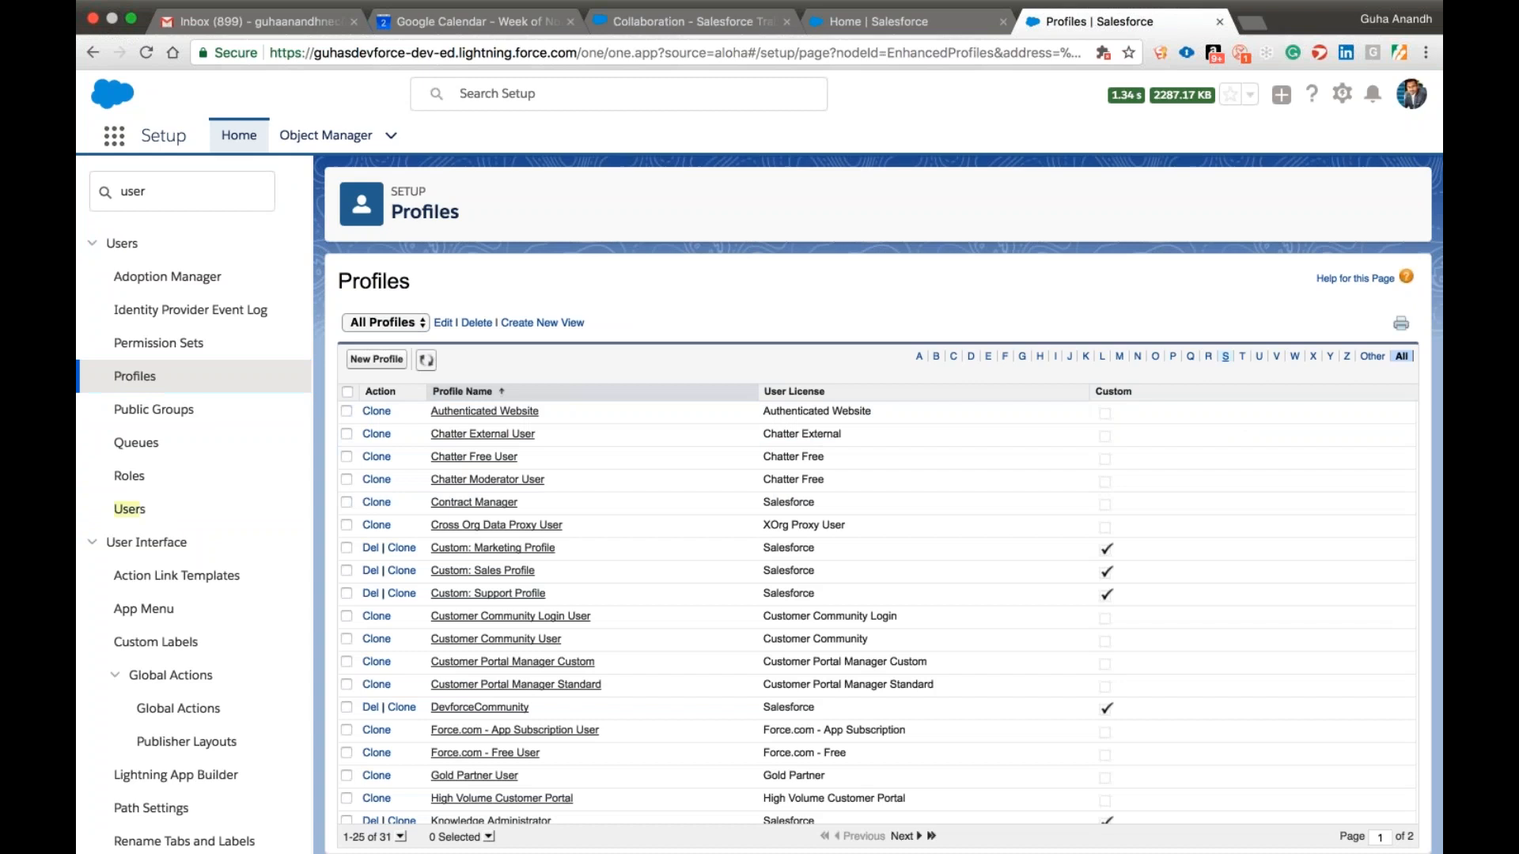
left_click(1225, 357)
left_click(473, 524)
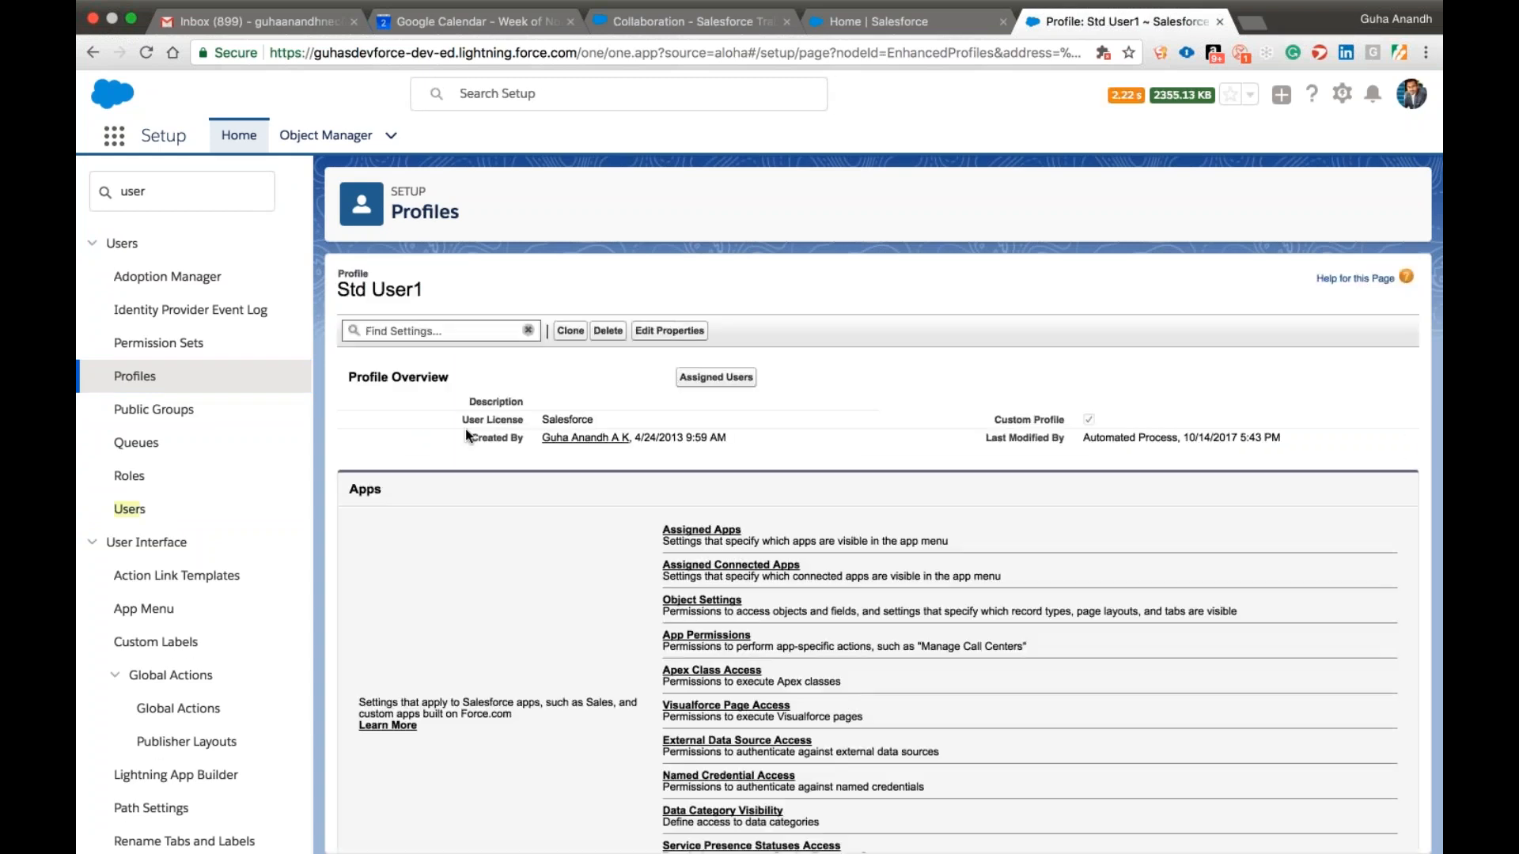
scroll(465, 429, "down", 3)
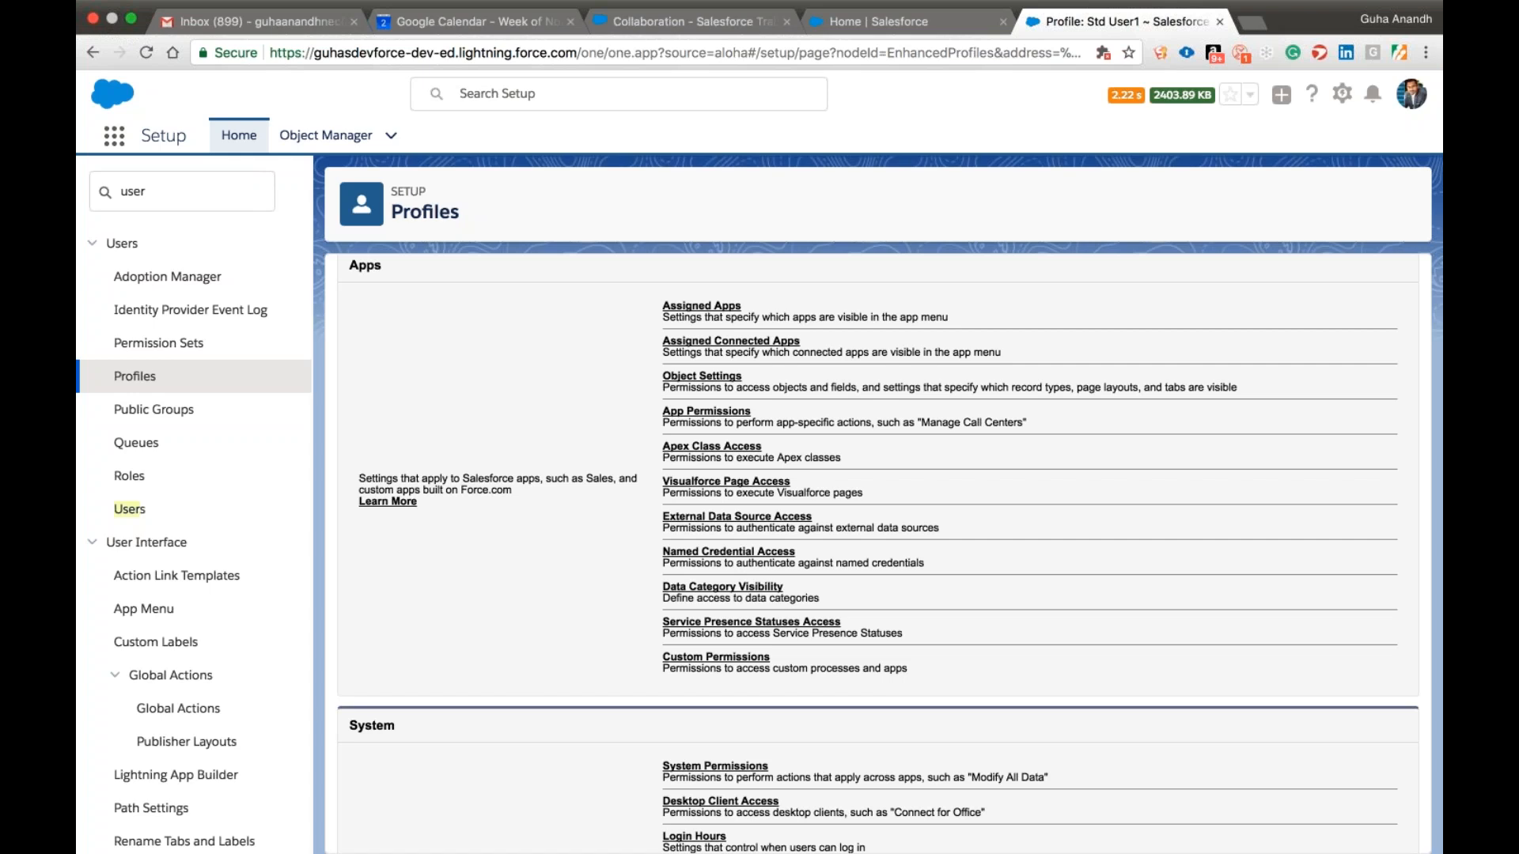
Look over the available apps in the App Launcher, close it and continue reviewing the profile's settings.
left_click(114, 138)
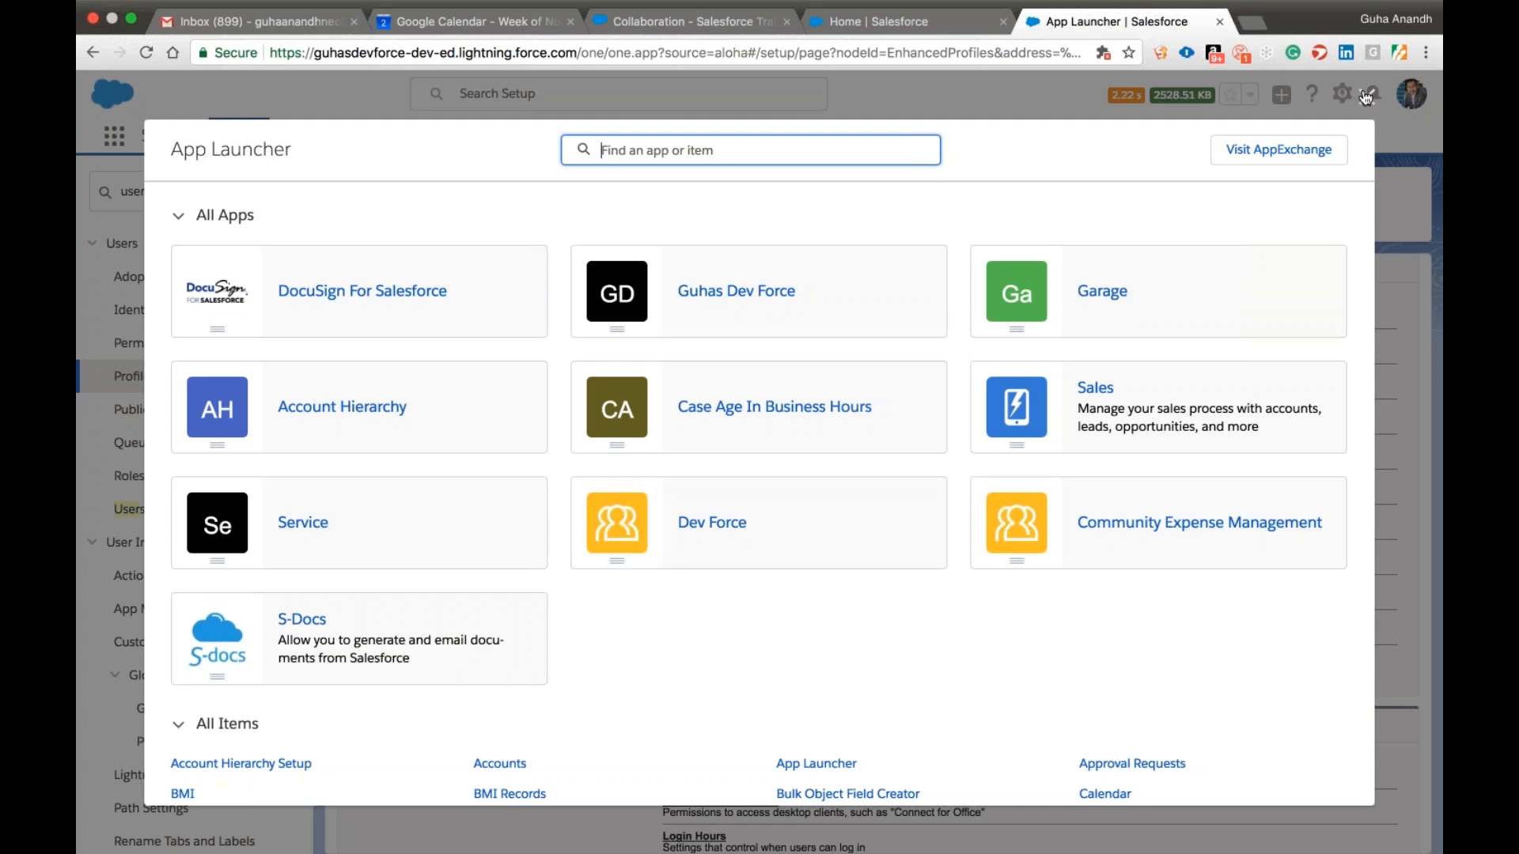
left_click(1367, 97)
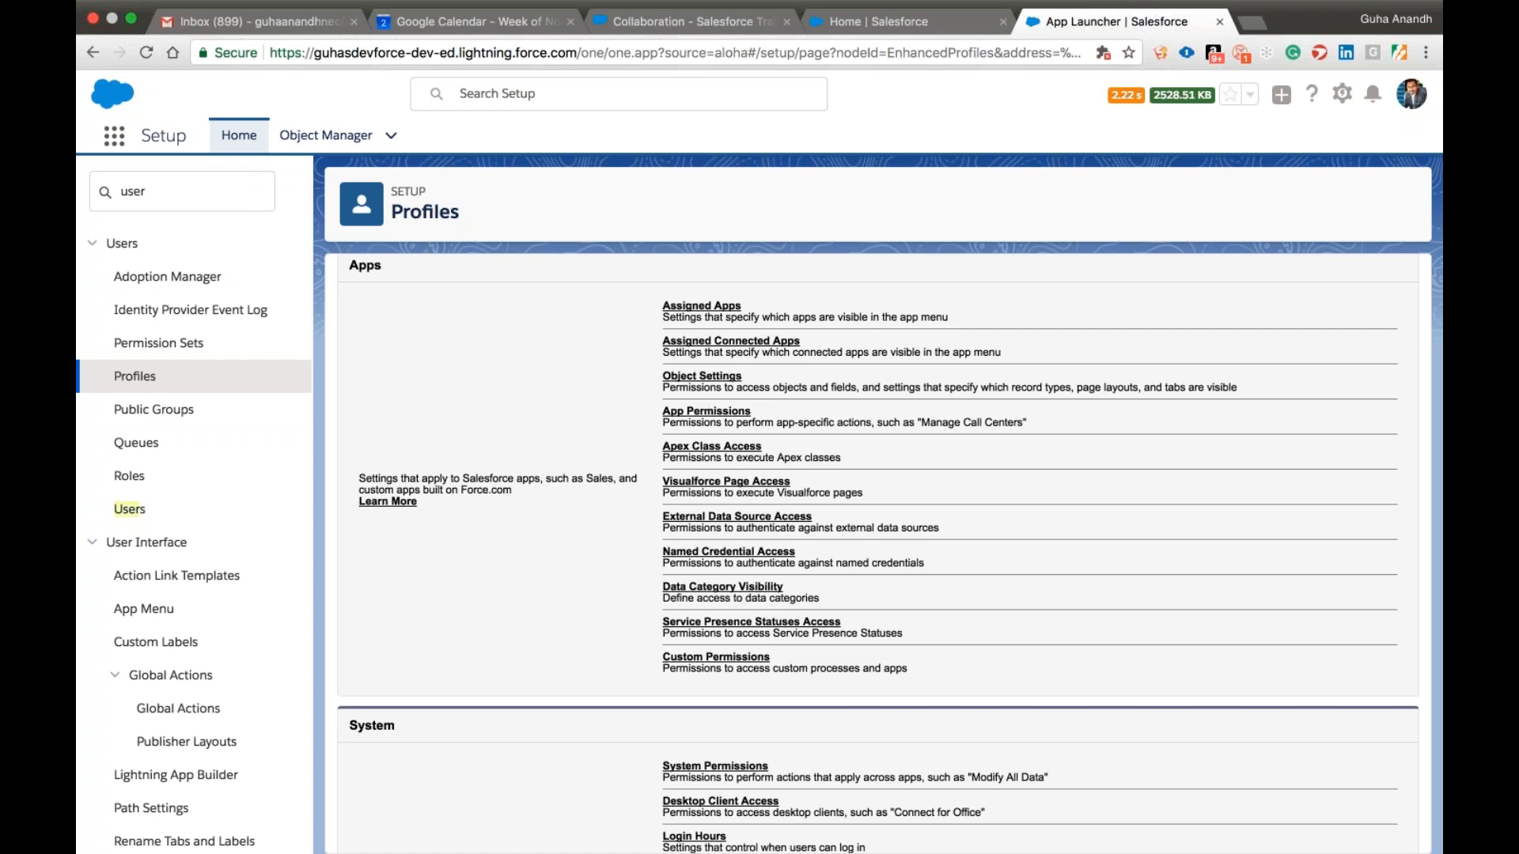
scroll(751, 622, "down", 2)
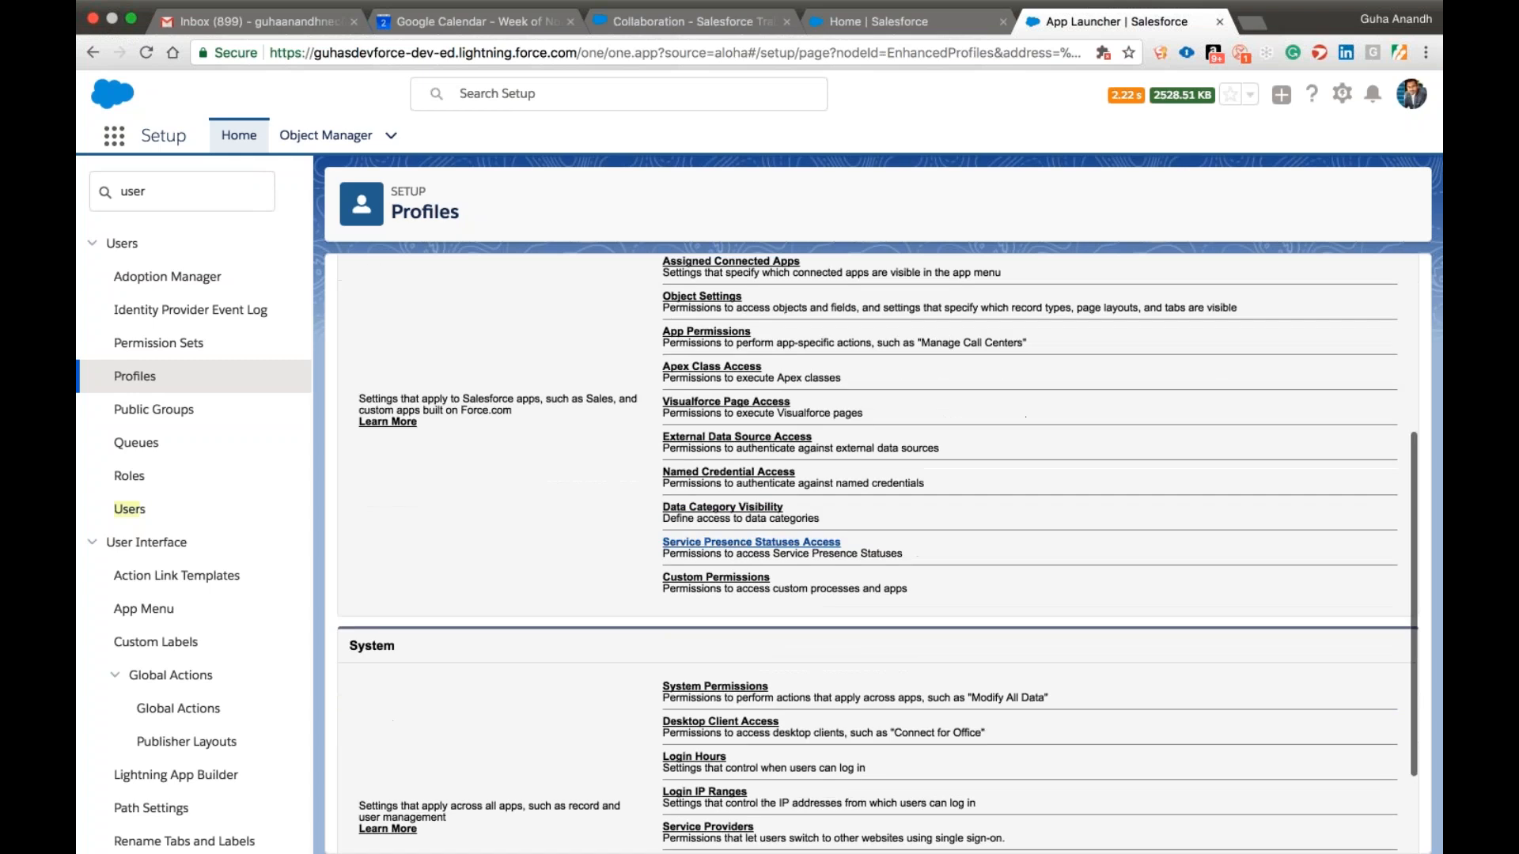
Review the Std User1 profile's Apps and System settings, open its Object Settings and look through the object list.
scroll(751, 546, "up", 2)
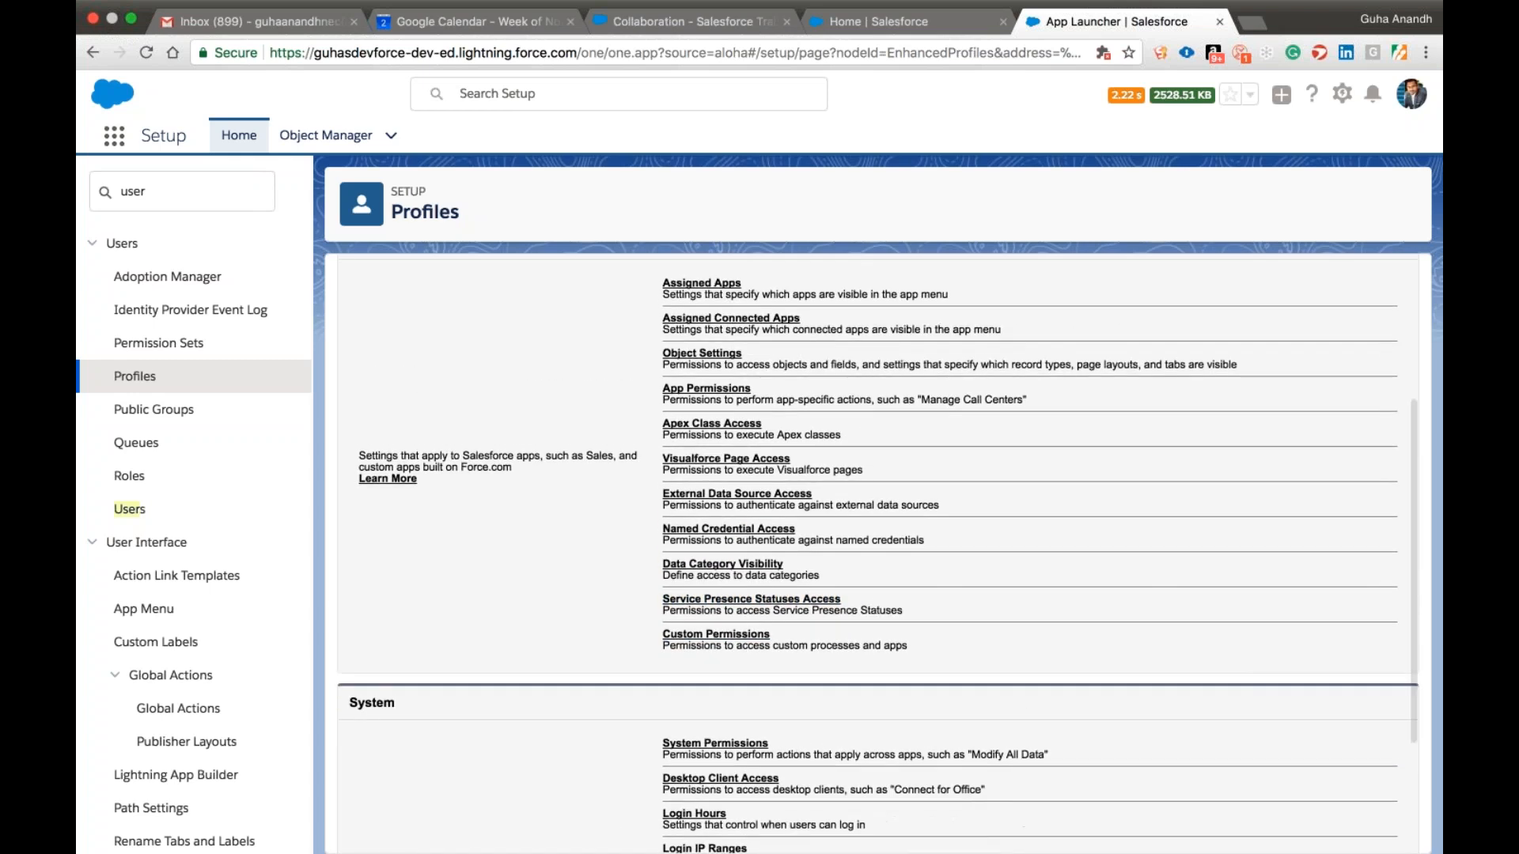
scroll(714, 600, "down", 4)
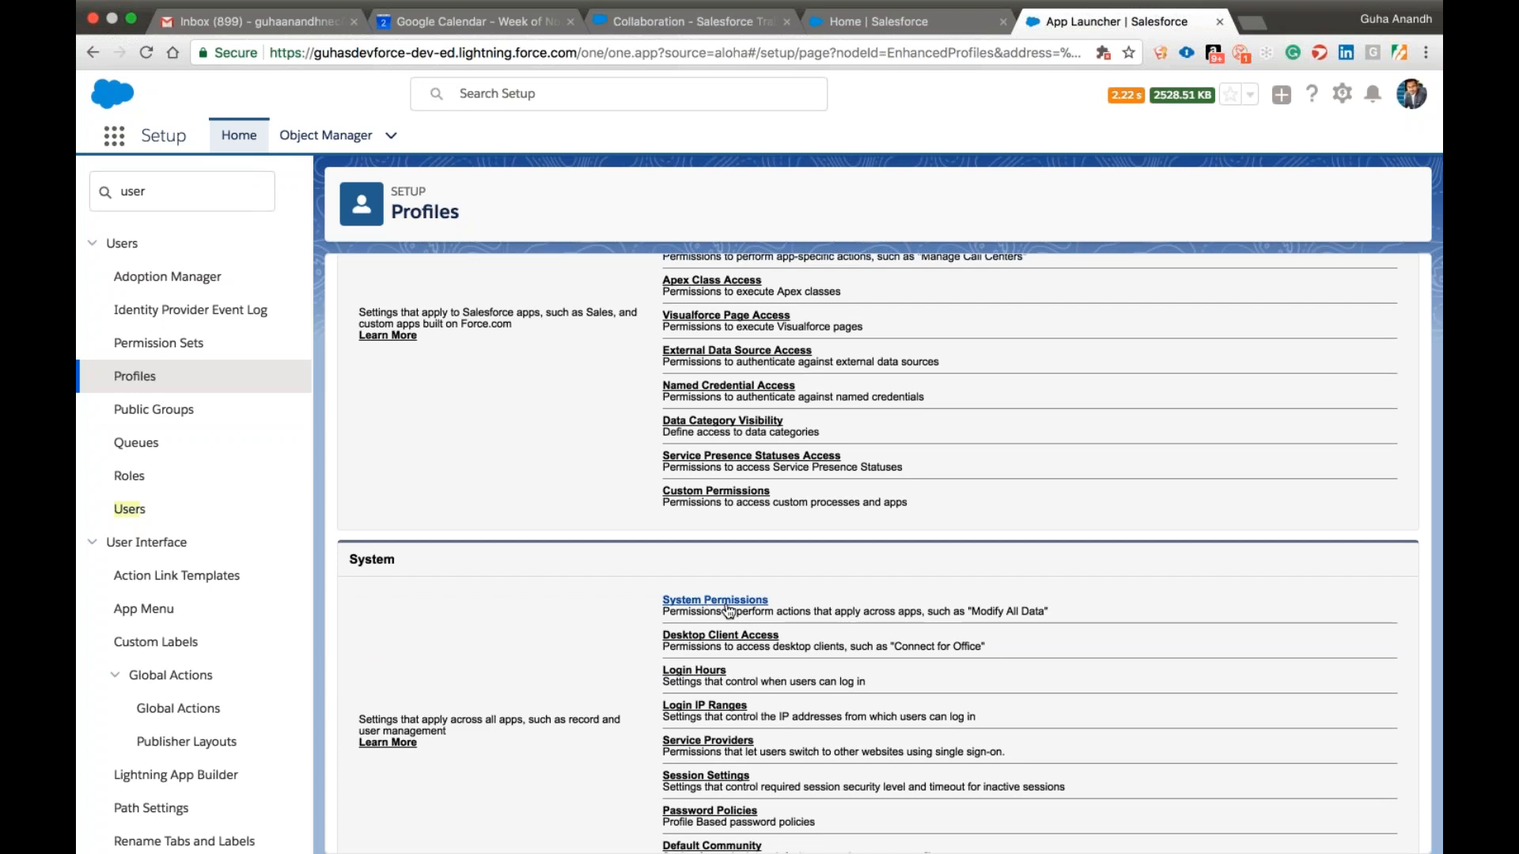
scroll(766, 611, "up", 3)
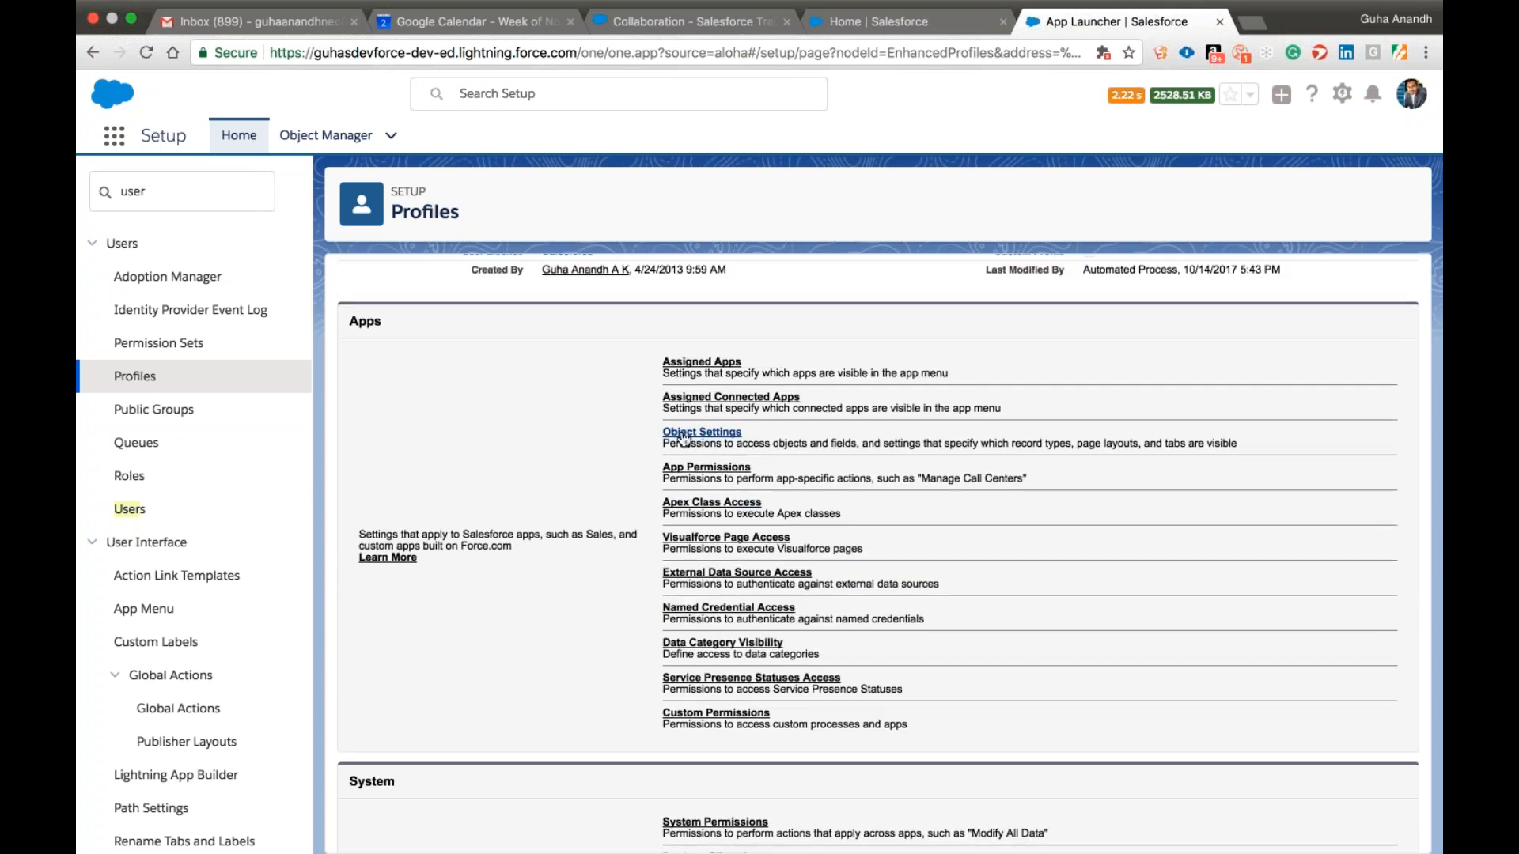
left_click(682, 434)
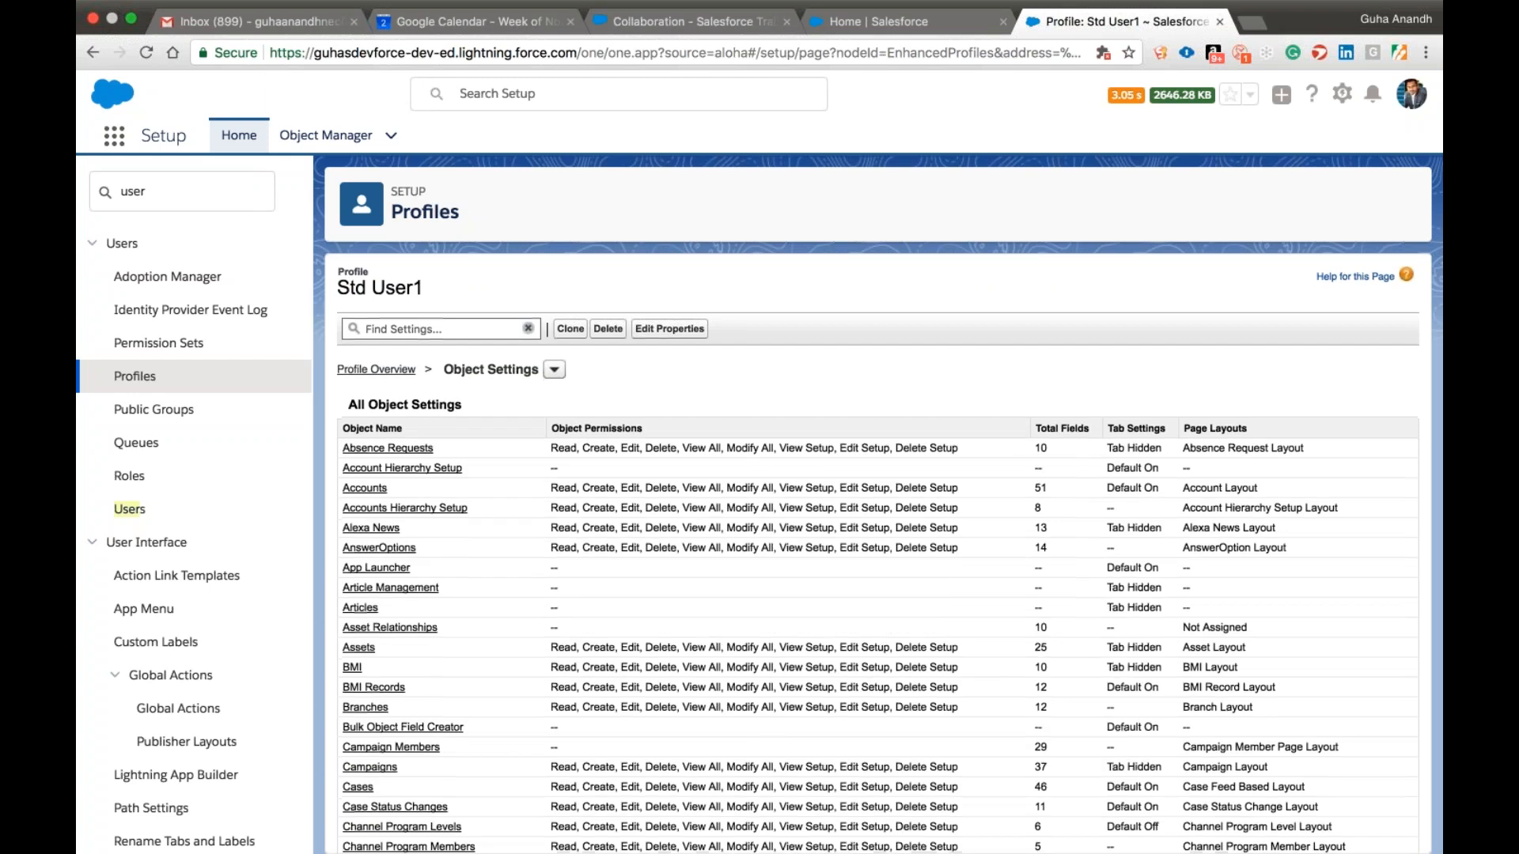
scroll(878, 554, "down", 3)
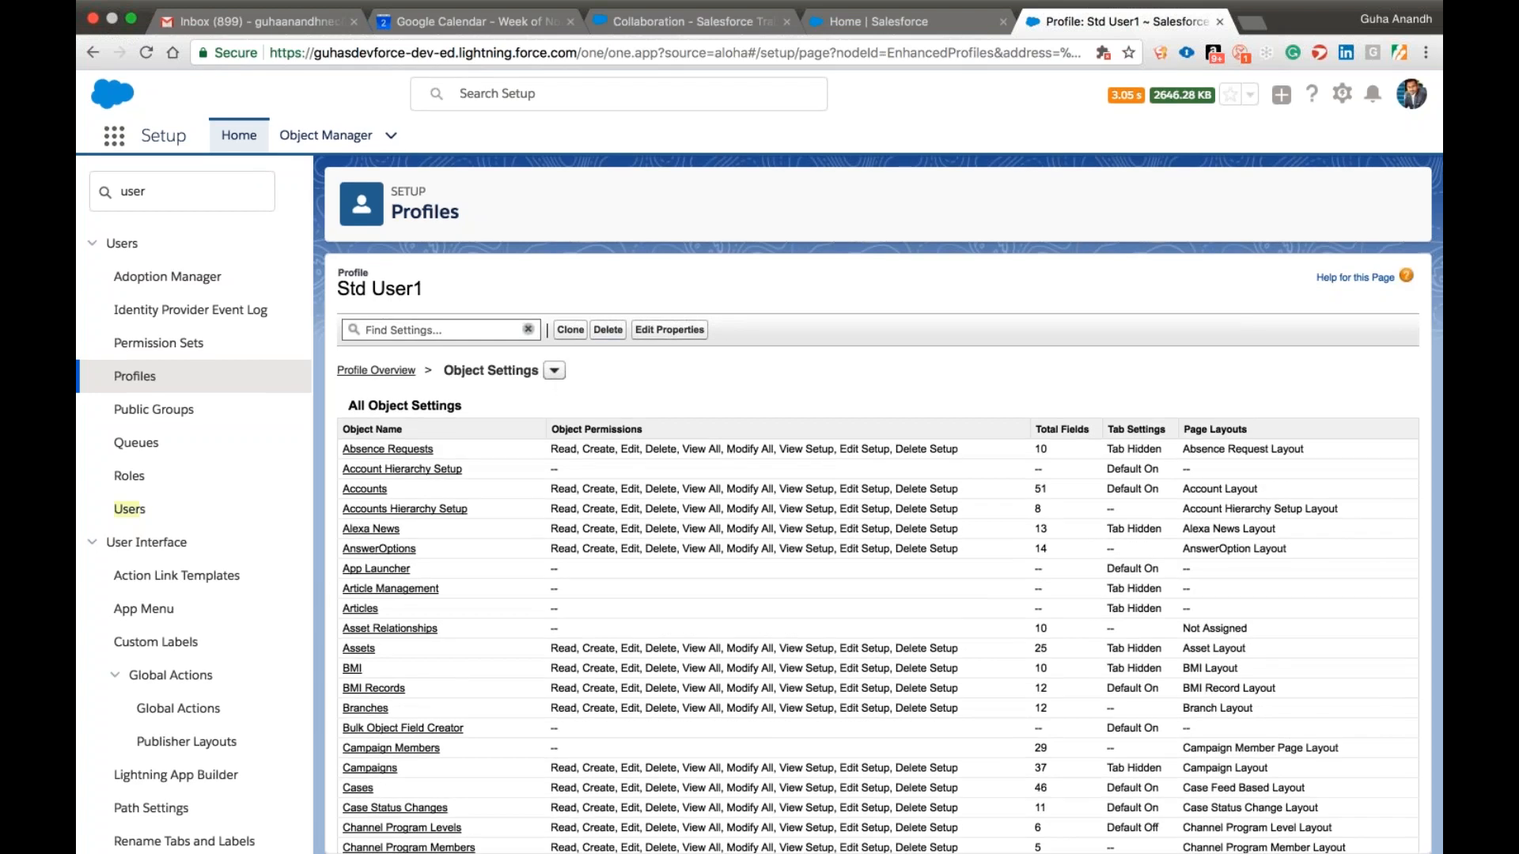
scroll(409, 507, "down", 2)
Open the Accounts object settings of the Std User1 profile for editing.
left_click(364, 438)
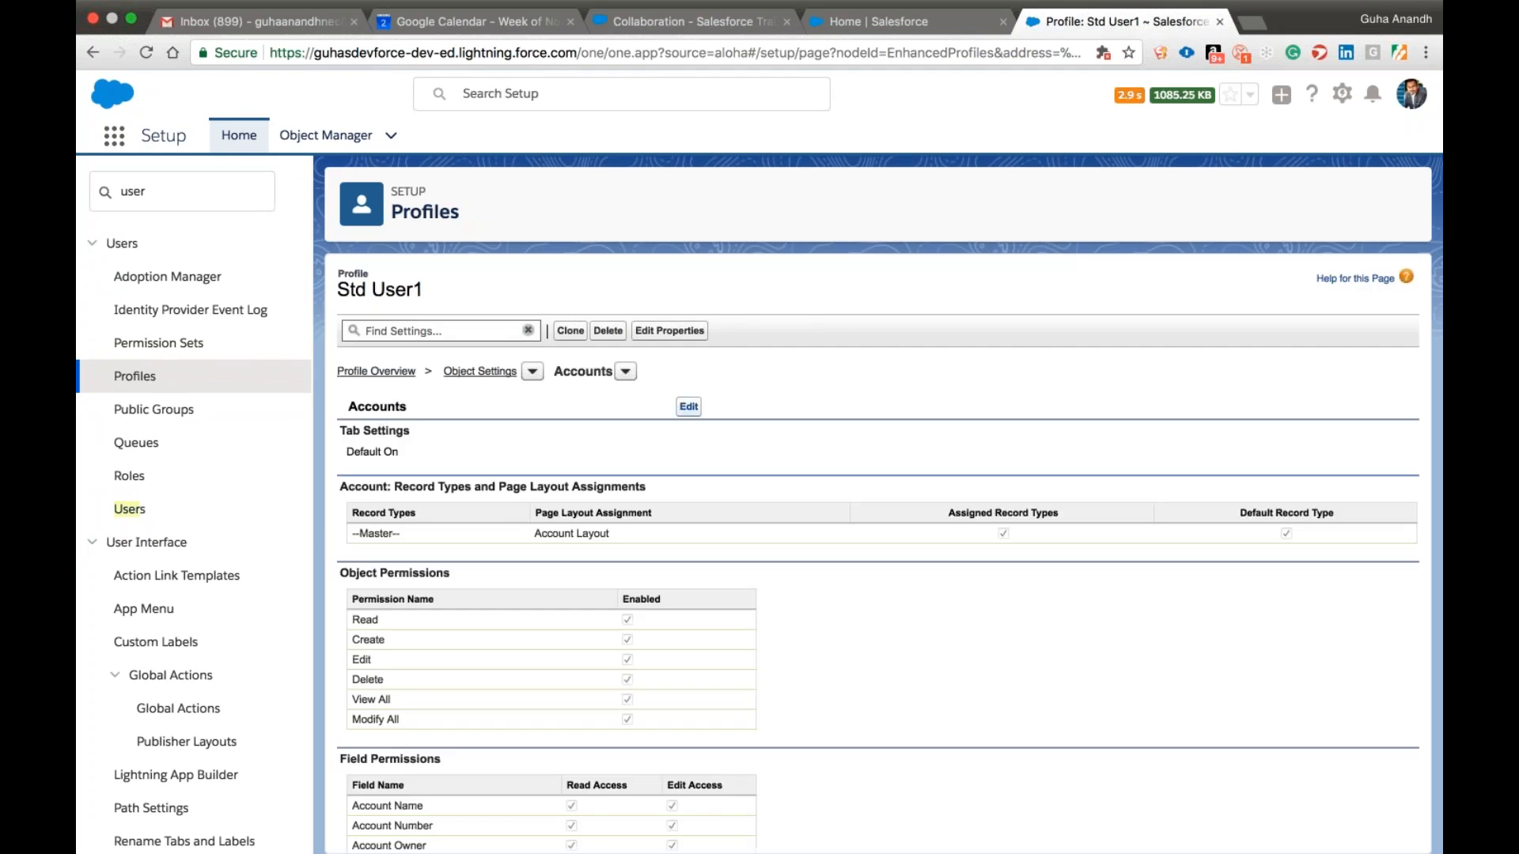
left_click(689, 407)
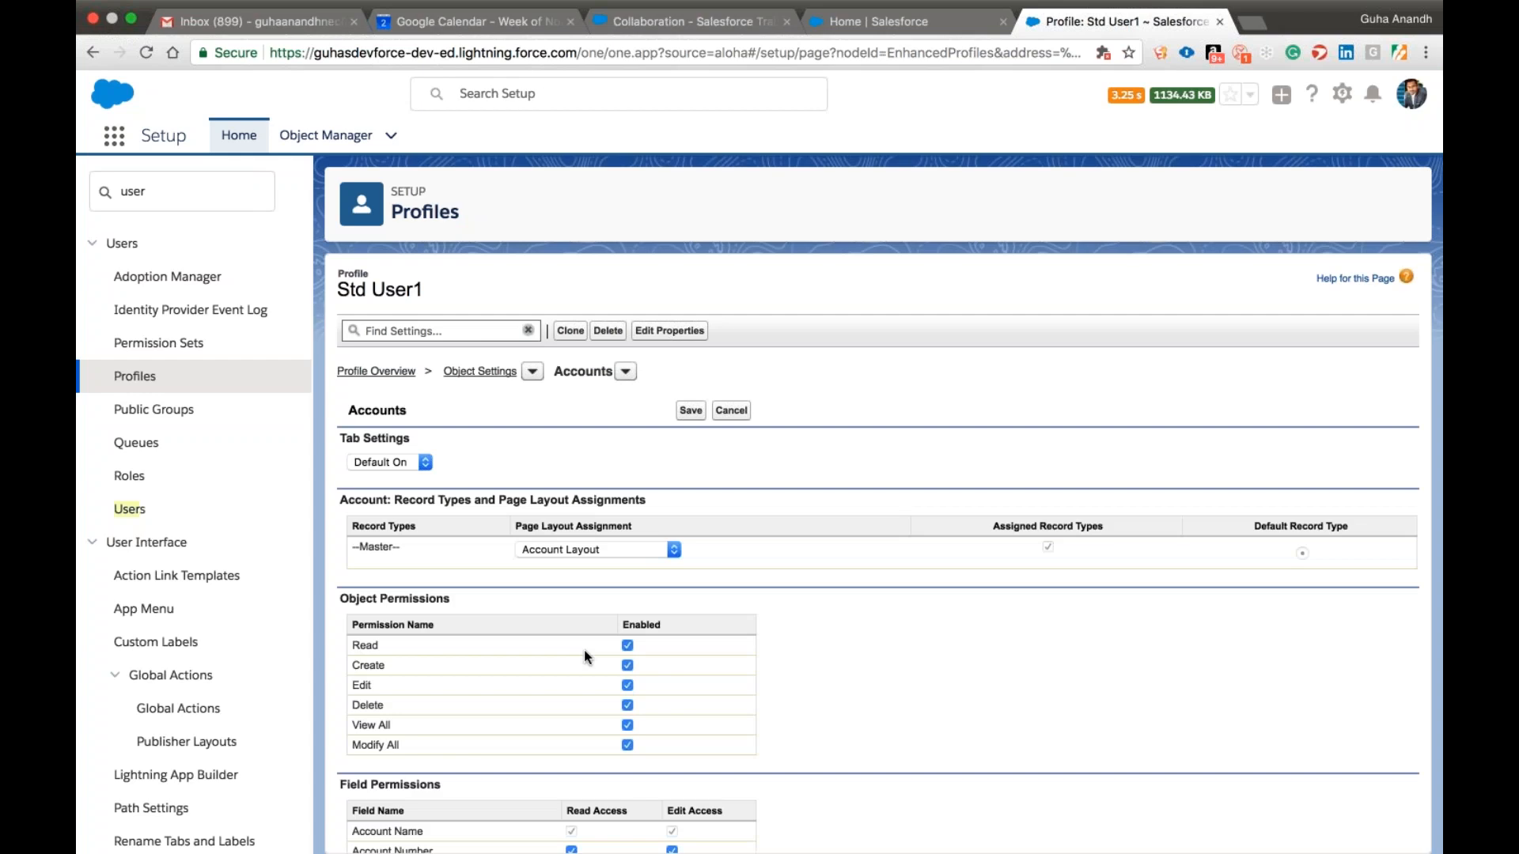
scroll(586, 657, "down", 2)
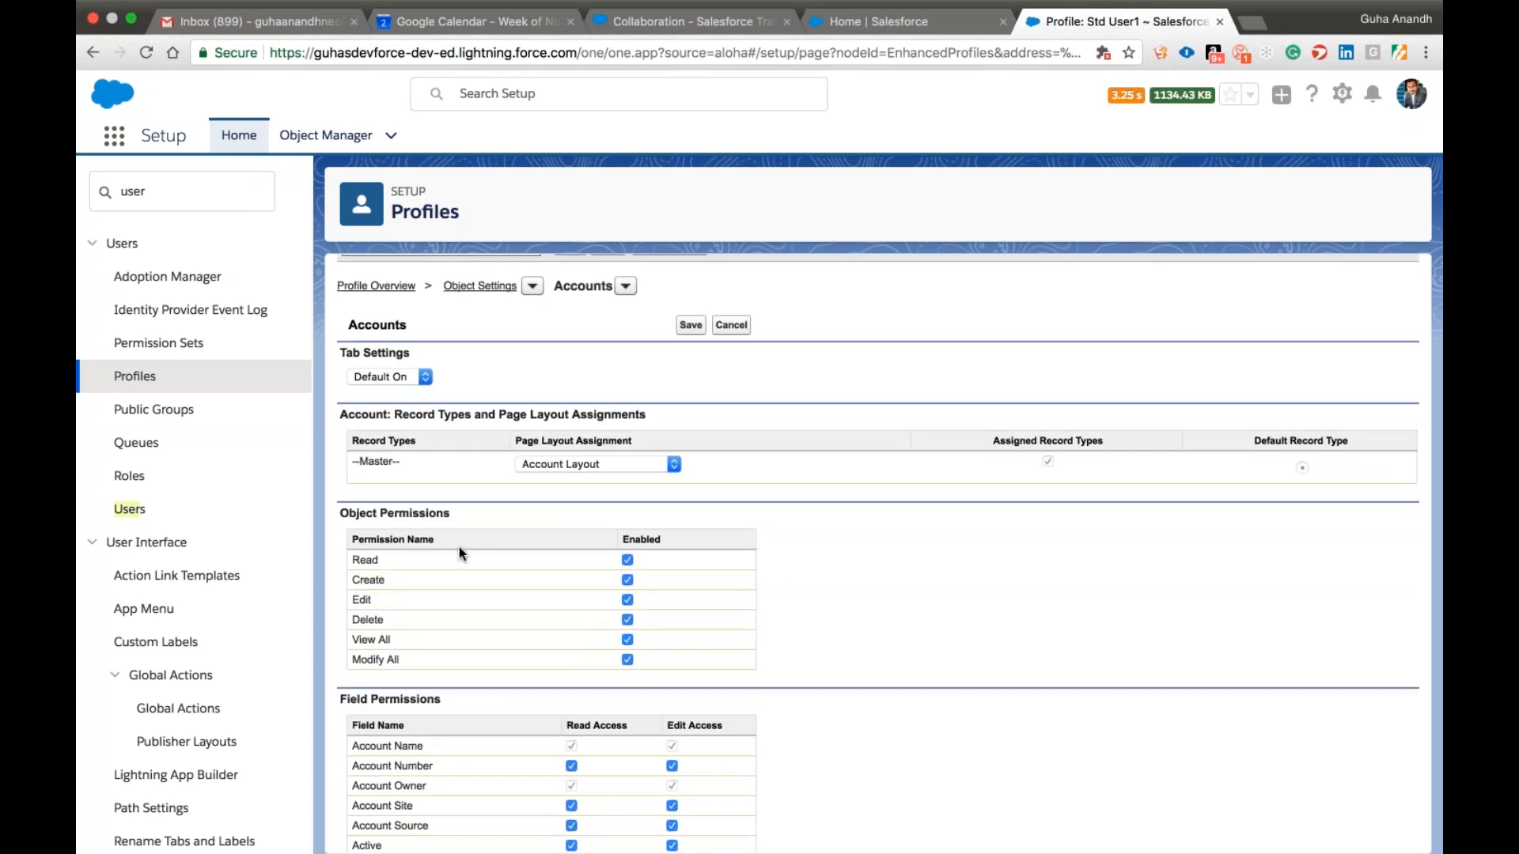
Try toggling the Read, Create, Delete and Modify All object permissions for Accounts.
left_click(627, 560)
left_click(628, 581)
left_click(628, 561)
left_click(628, 622)
left_click(628, 560)
left_click(627, 561)
left_click(628, 659)
left_click(627, 580)
Remove both Read Access and Edit Access to the demo2 field in the Accounts field permissions.
scroll(776, 641, "down", 5)
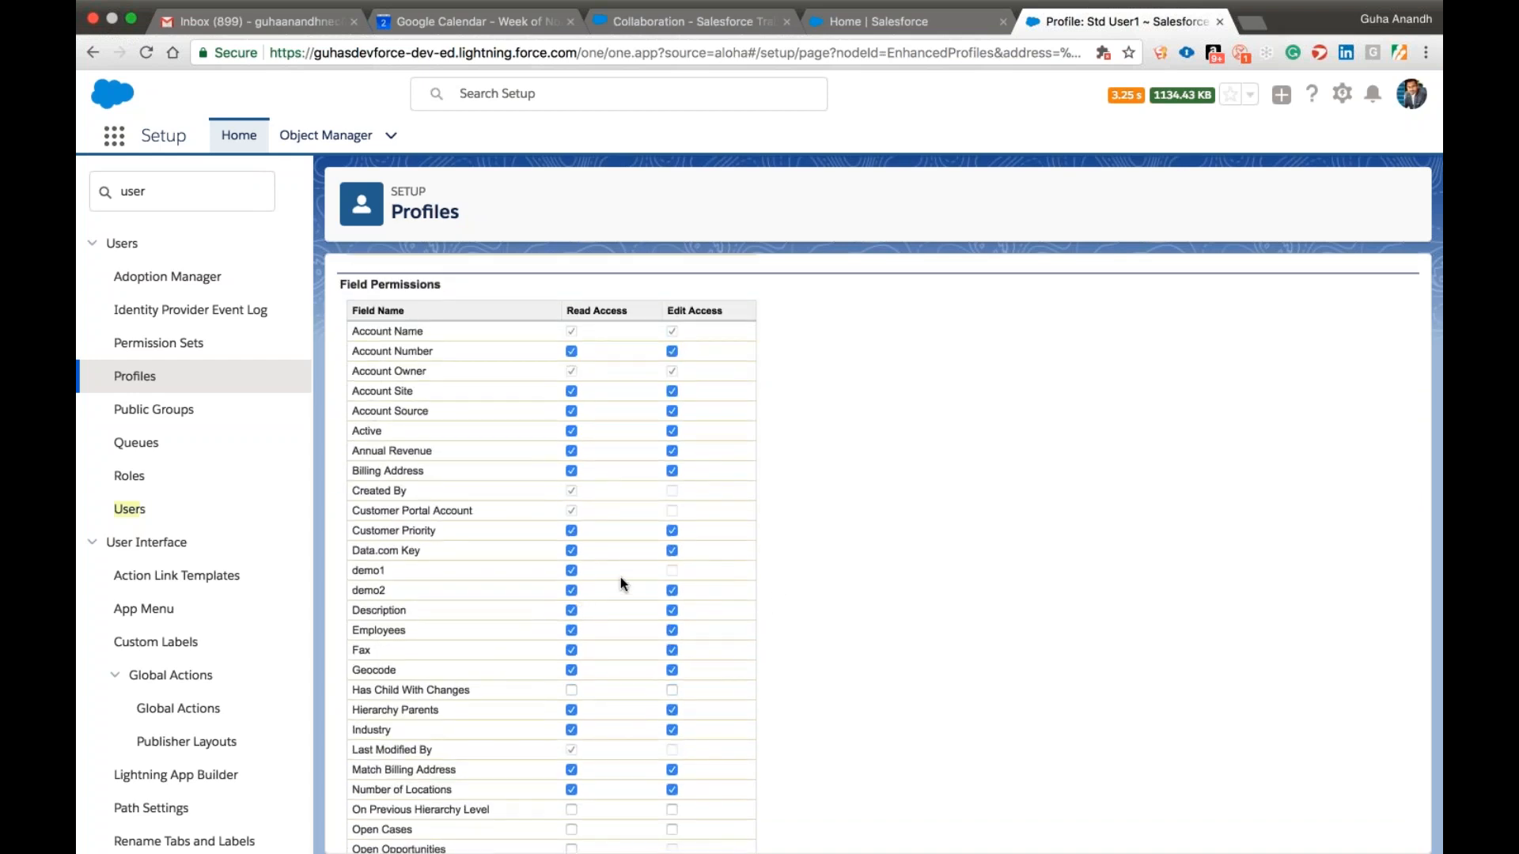
left_click(673, 592)
left_click(571, 591)
Compare the Accounts object permissions with the field permissions, including the read and edit access of demo1 and demo2.
scroll(816, 710, "up", 4)
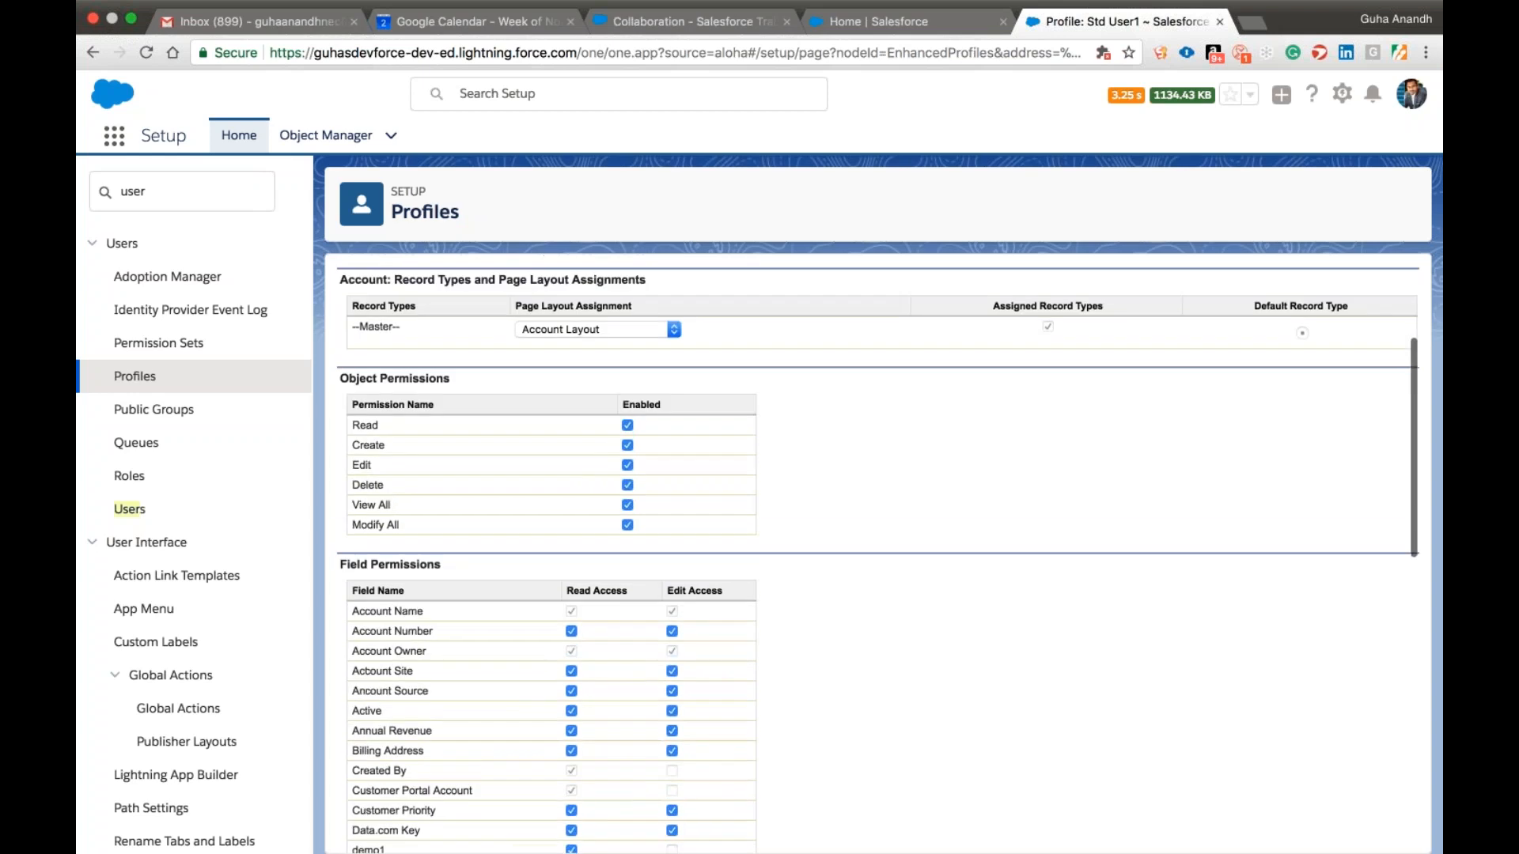
scroll(817, 710, "down", 5)
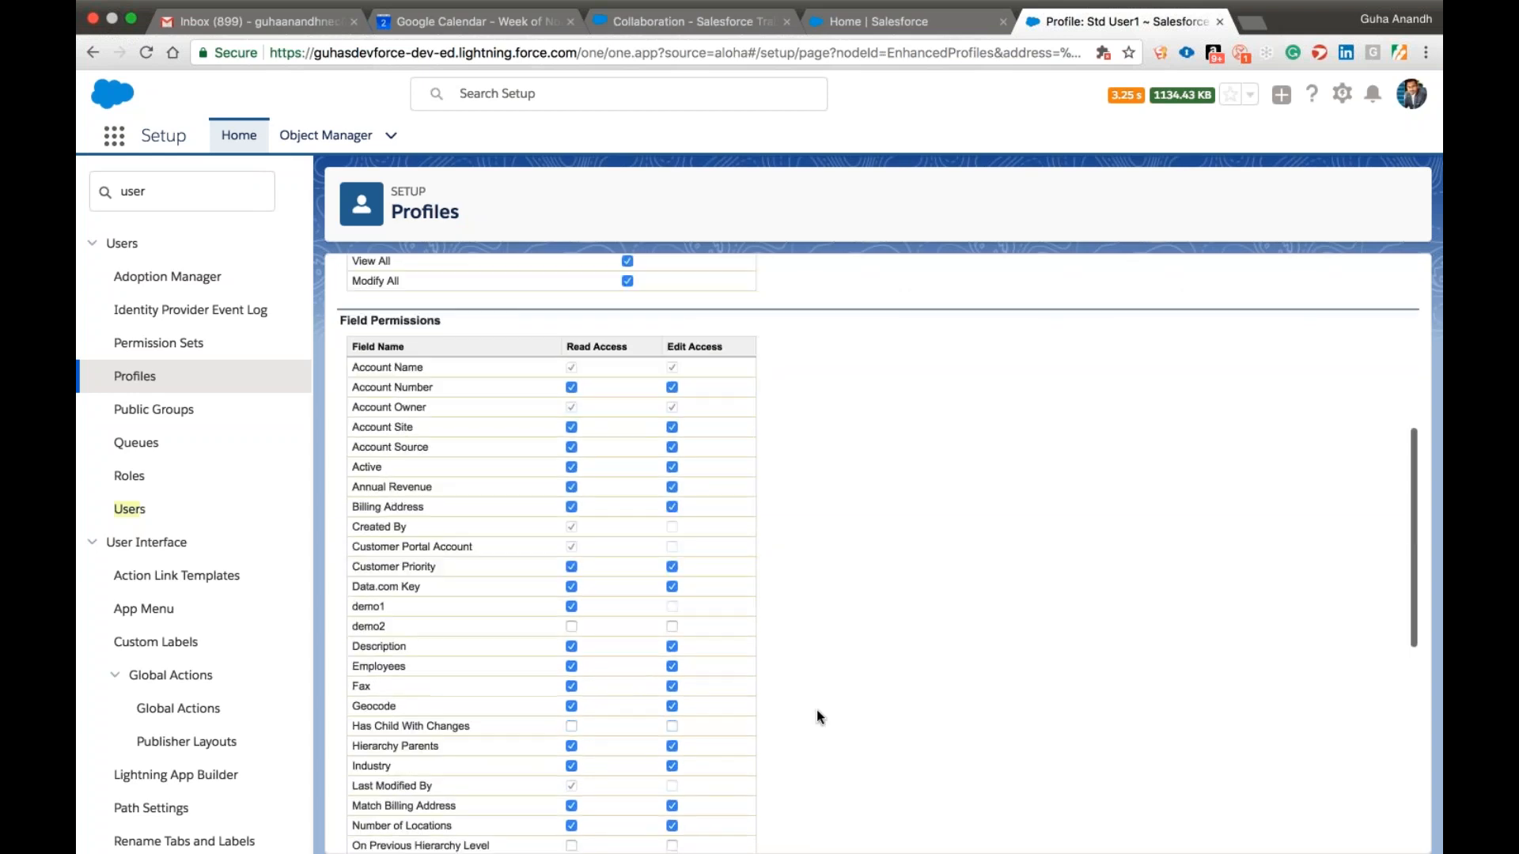
scroll(817, 710, "up", 1)
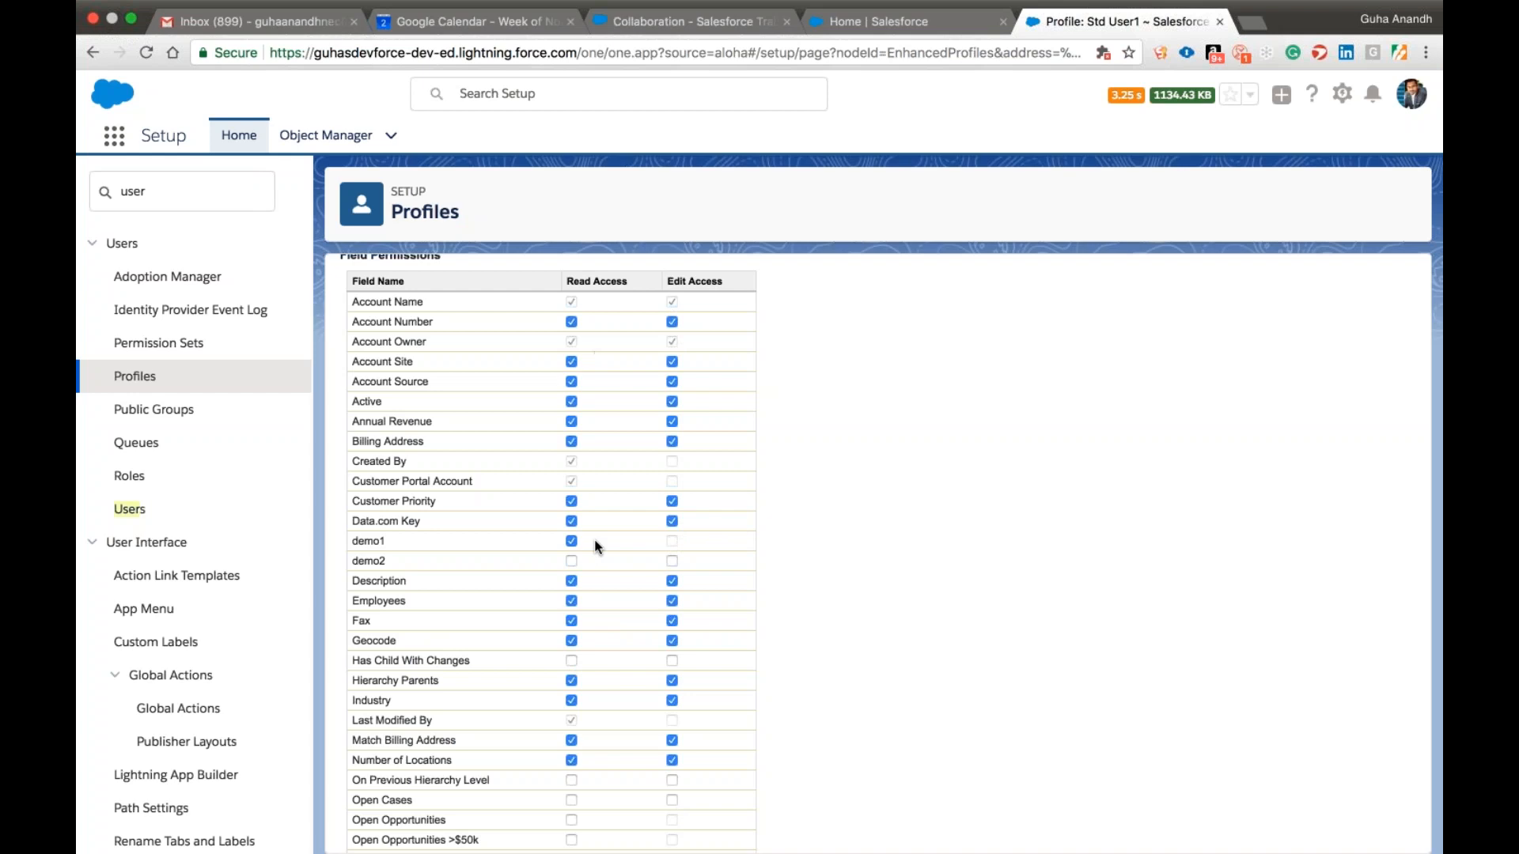
scroll(824, 742, "up", 5)
scroll(824, 748, "down", 2)
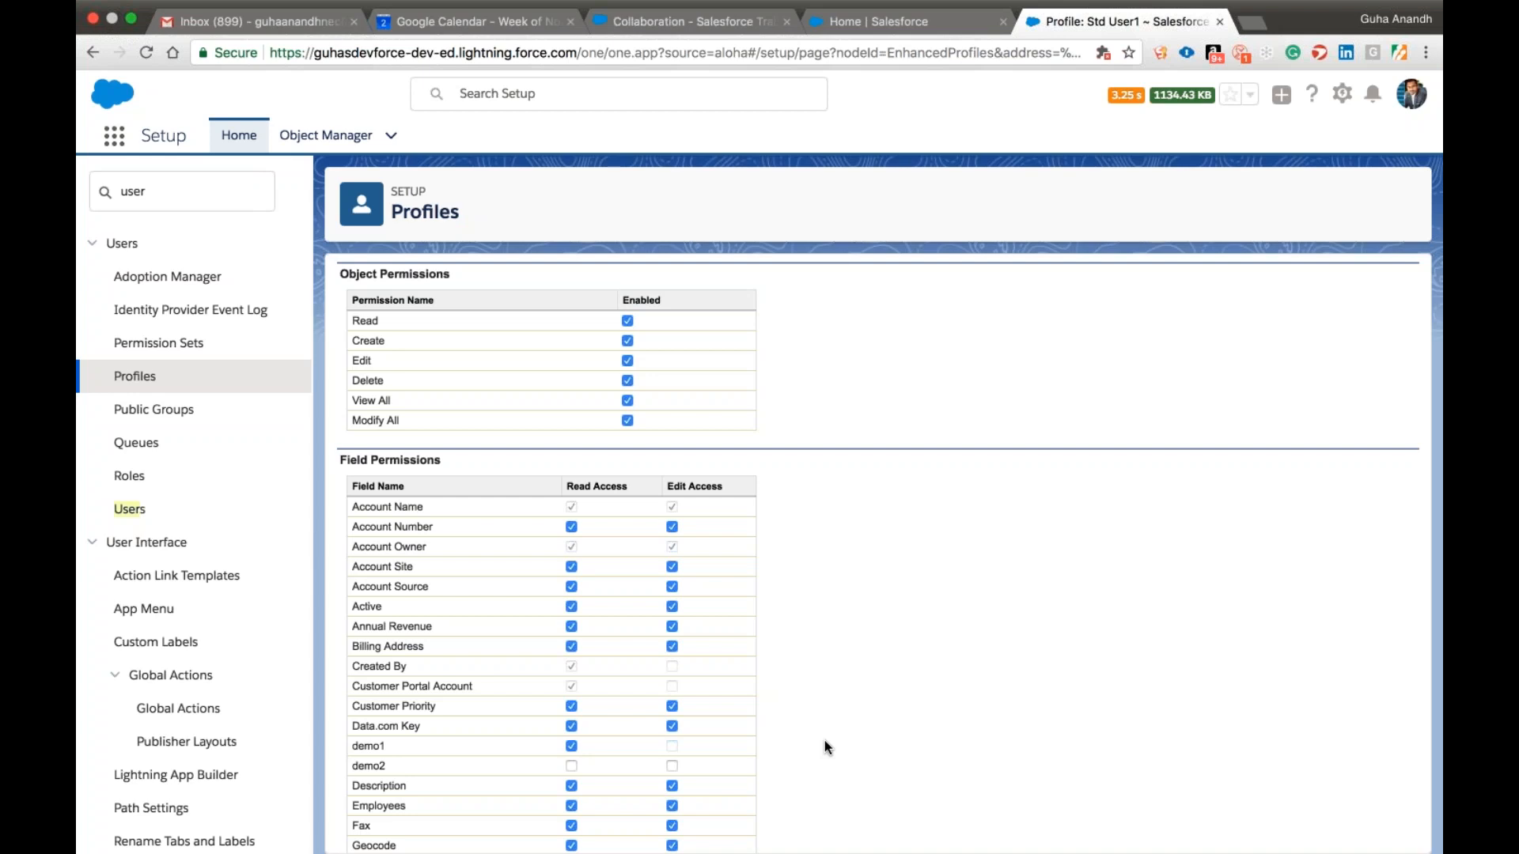
scroll(825, 742, "up", 5)
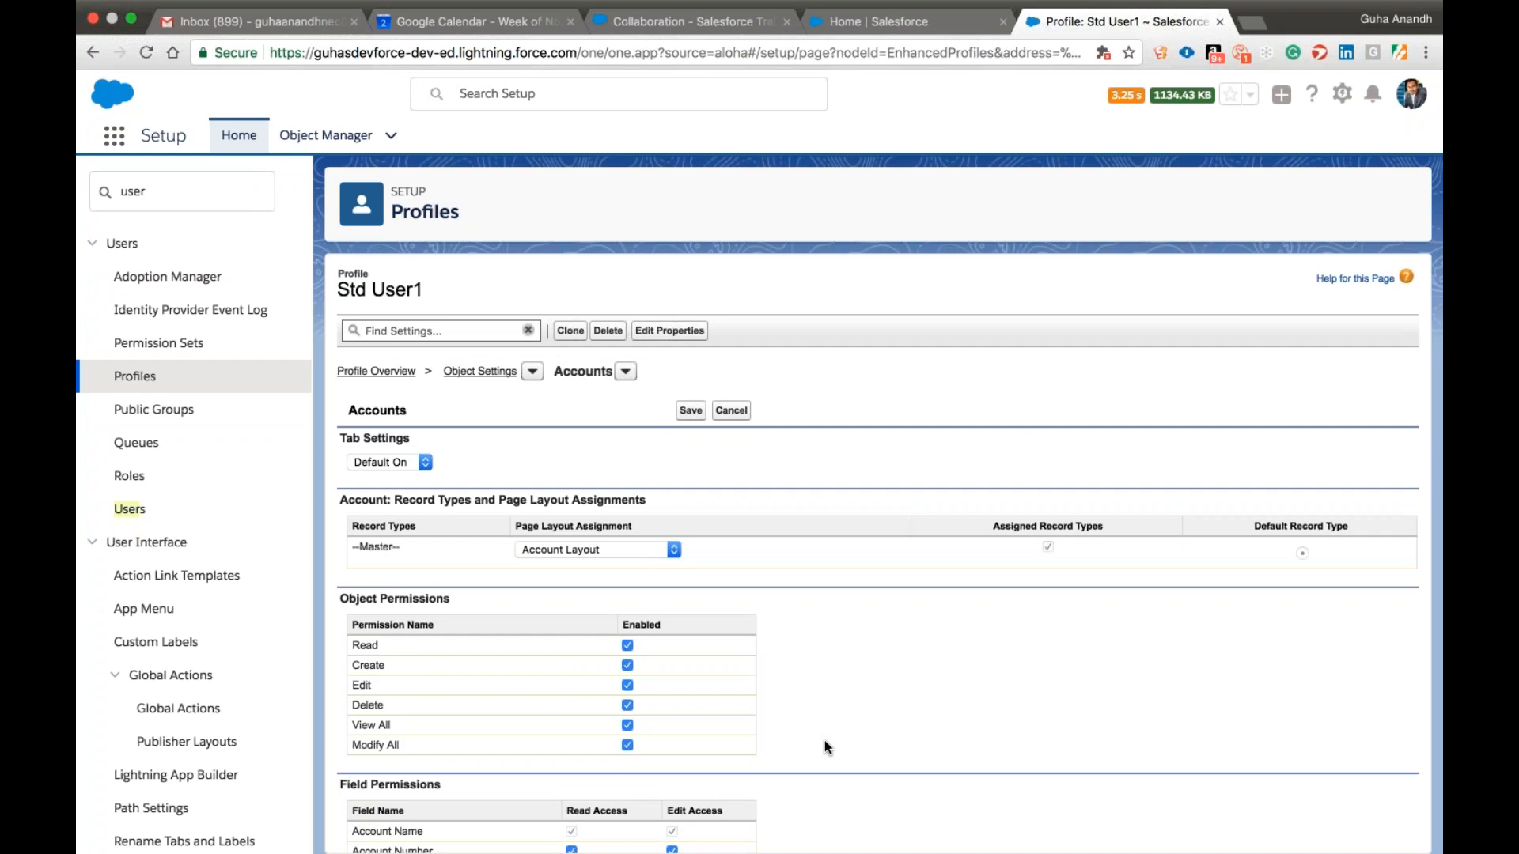
scroll(824, 740, "down", 5)
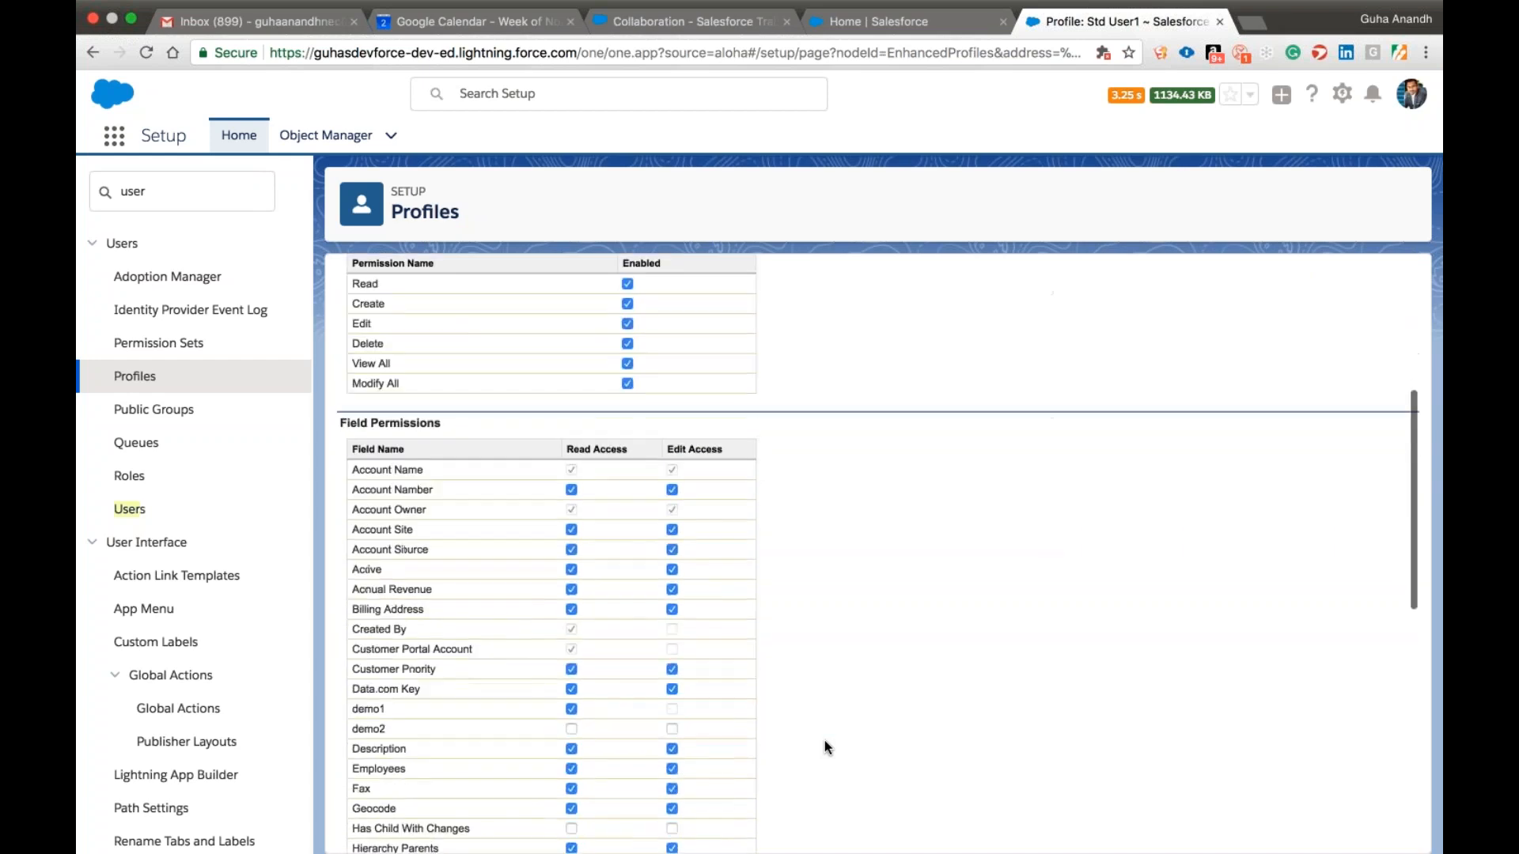
scroll(825, 741, "up", 1)
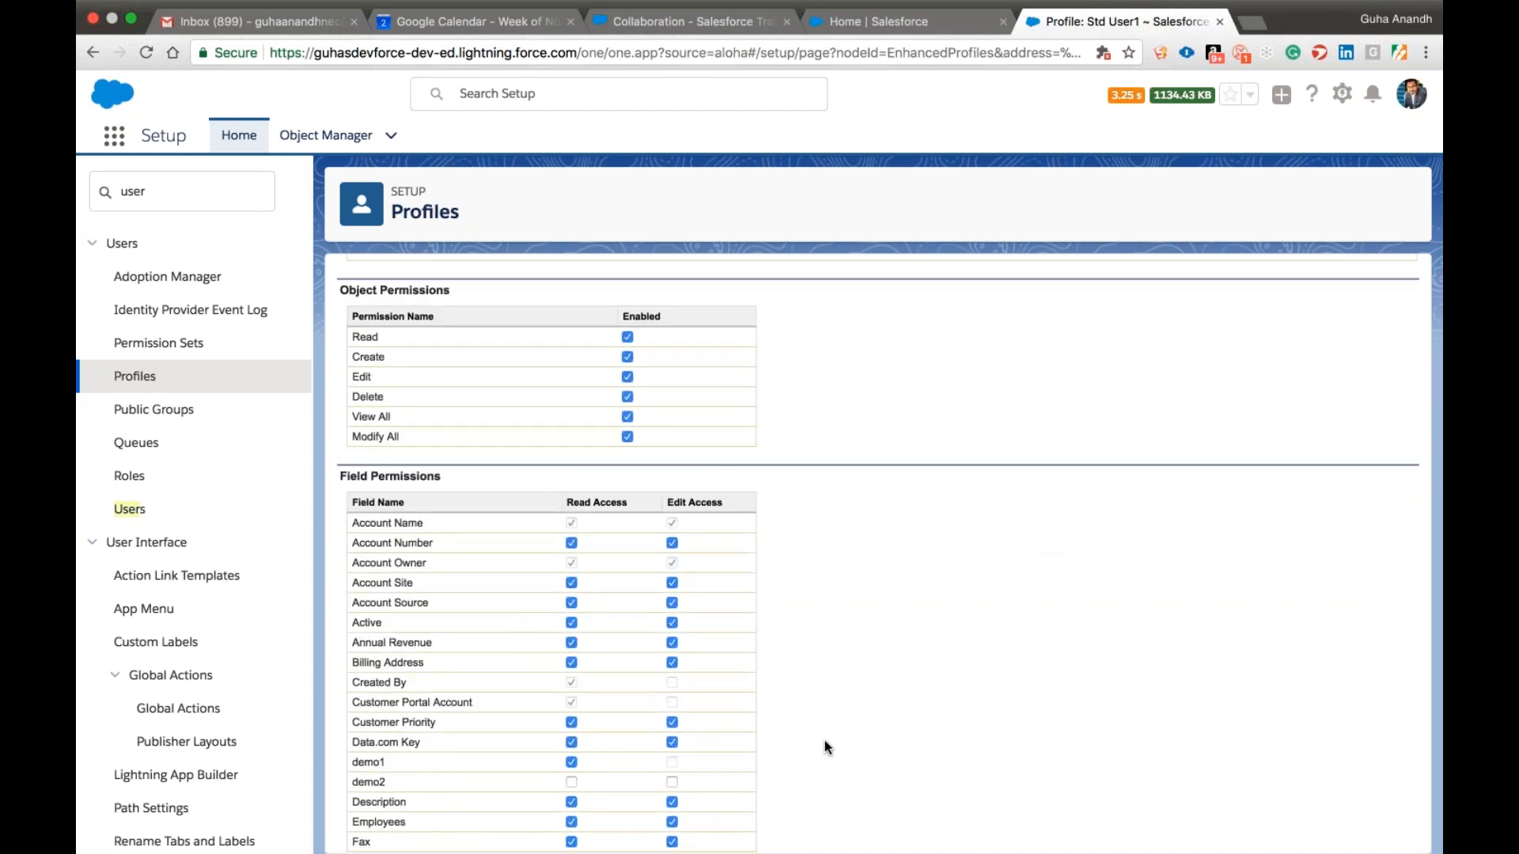
scroll(826, 747, "up", 5)
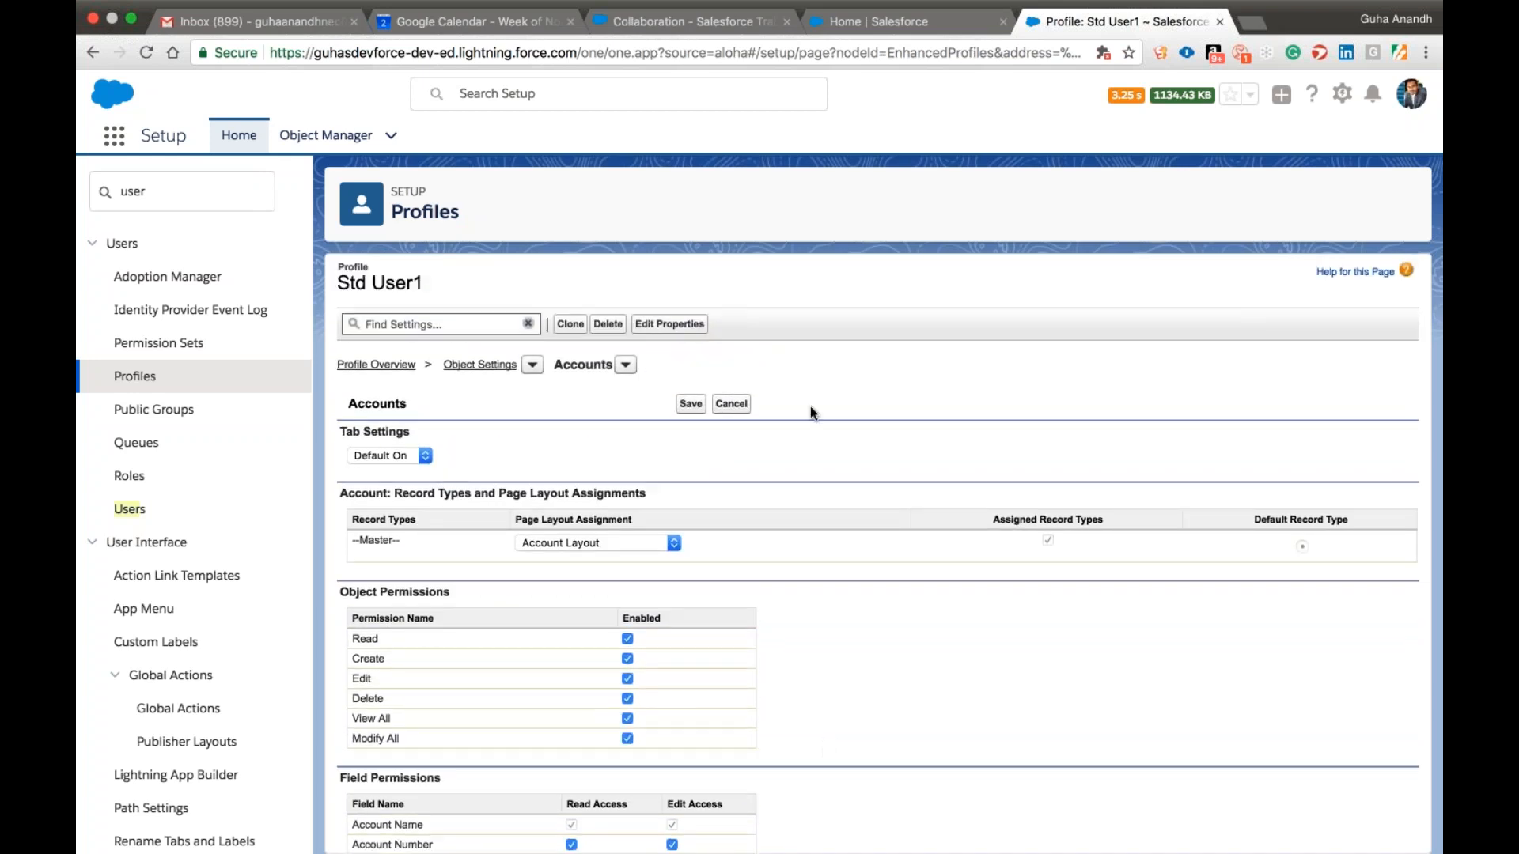
scroll(786, 480, "down", 5)
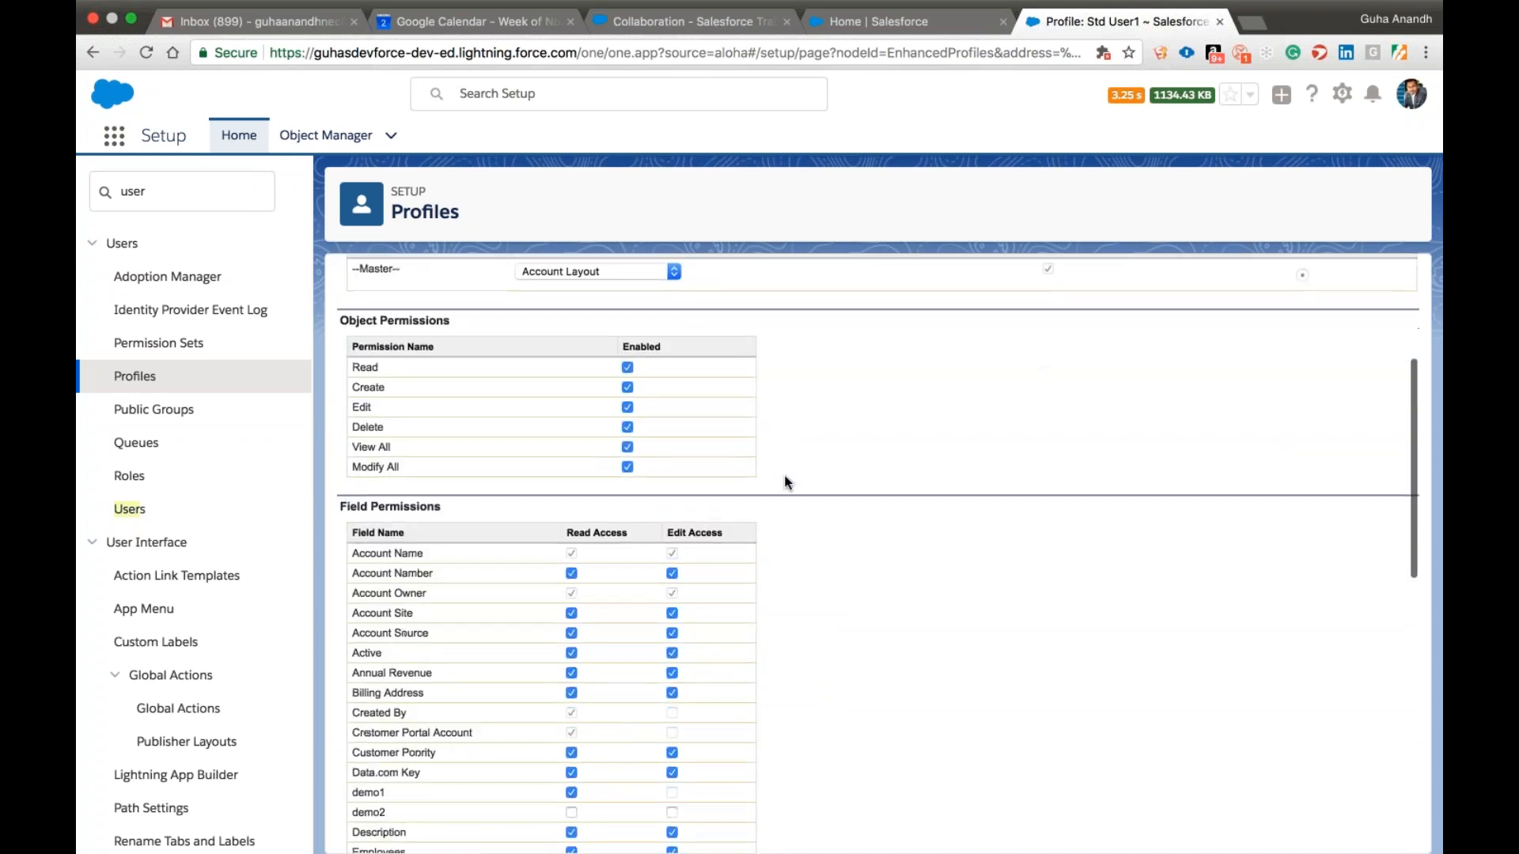
scroll(786, 481, "down", 1)
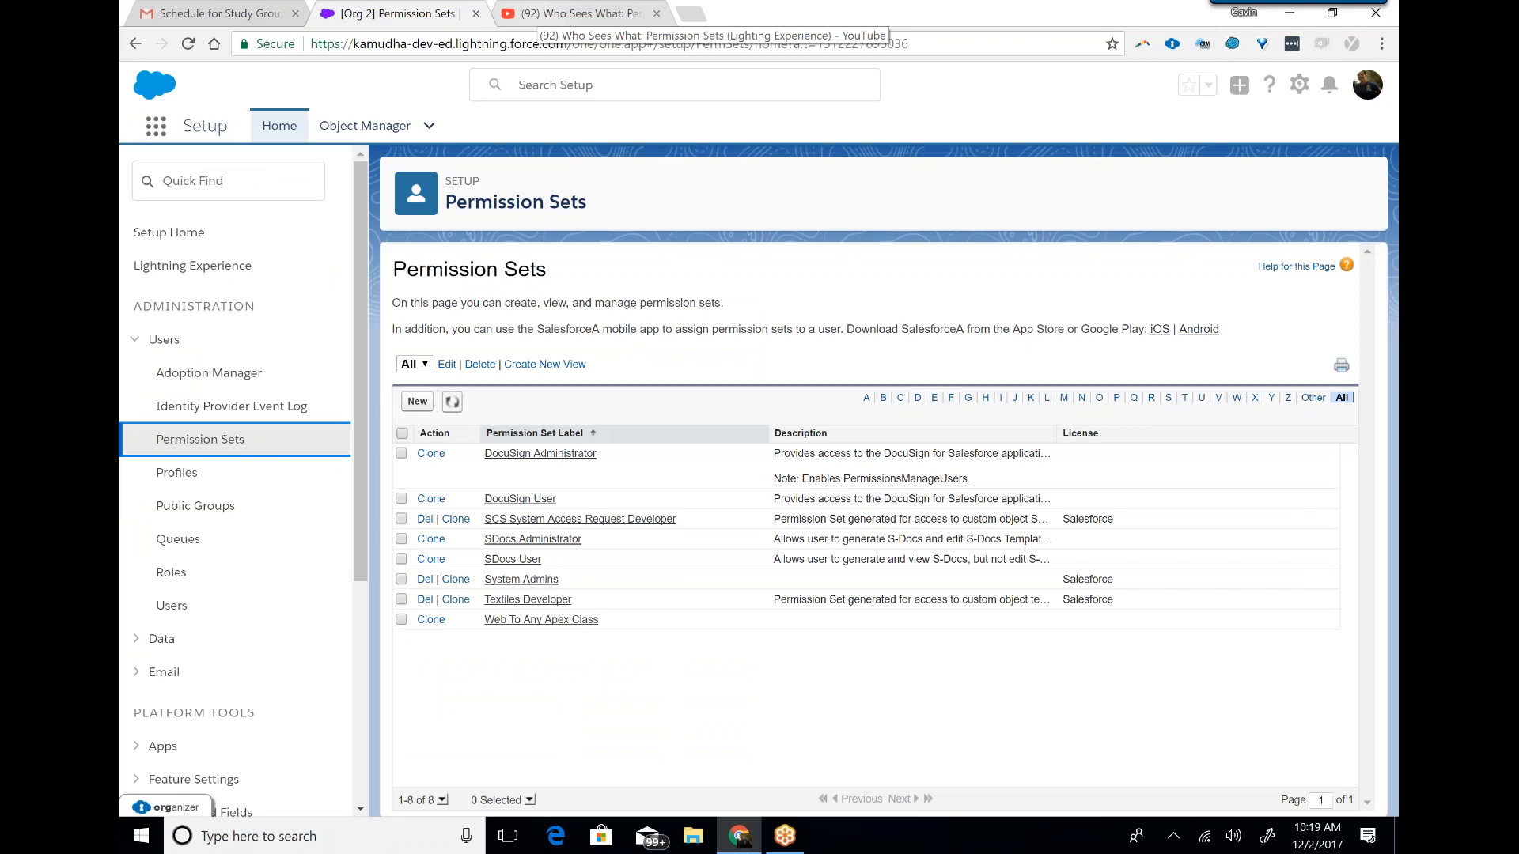
Switch to the YouTube video "Who Sees What: Permission Sets (Lighting Experience)" and show it full screen.
left_click(581, 13)
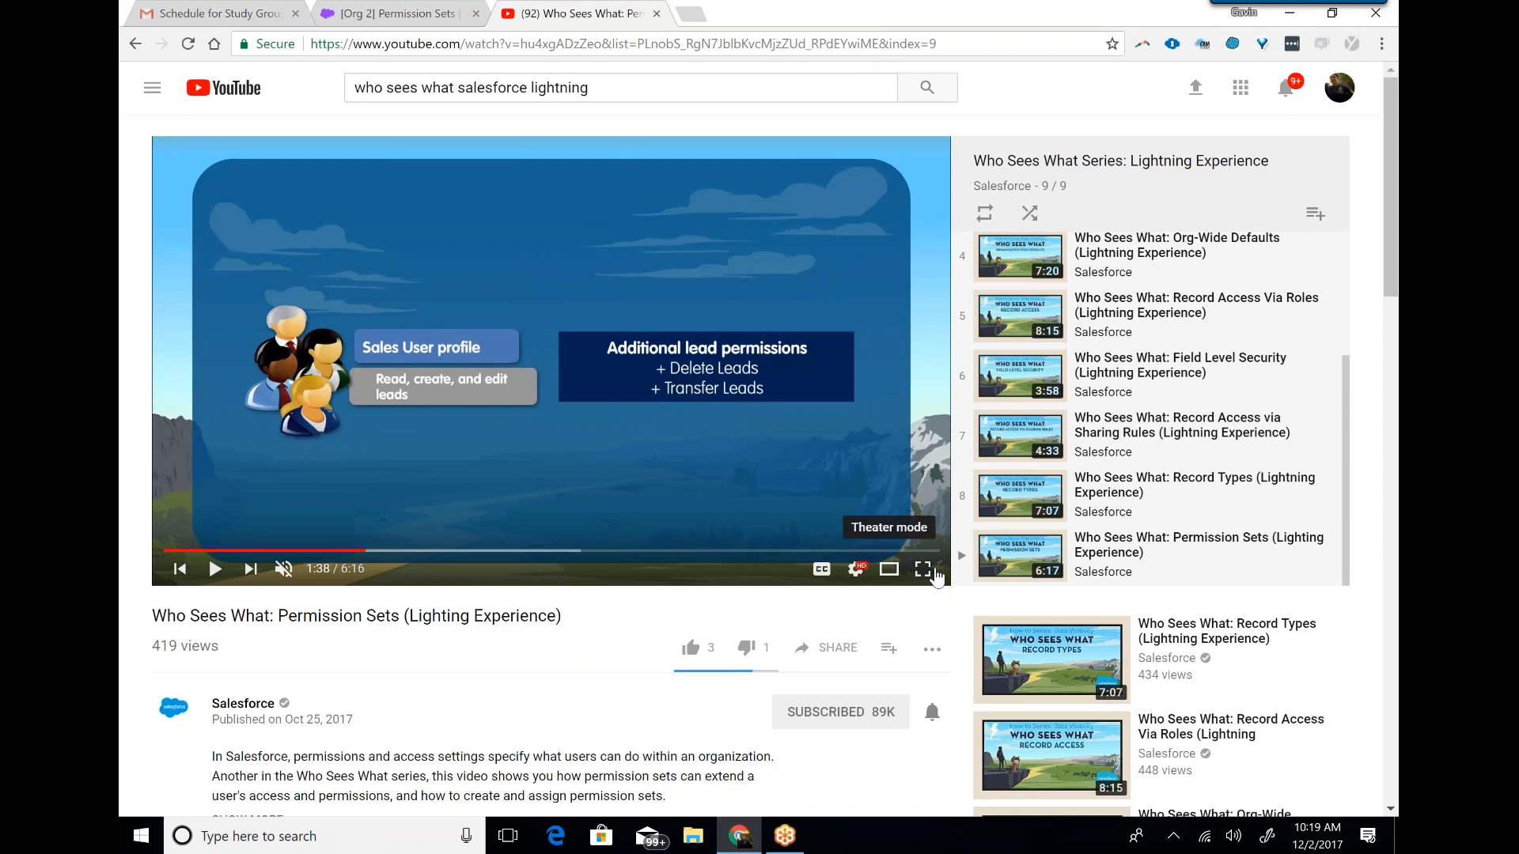
left_click(922, 569)
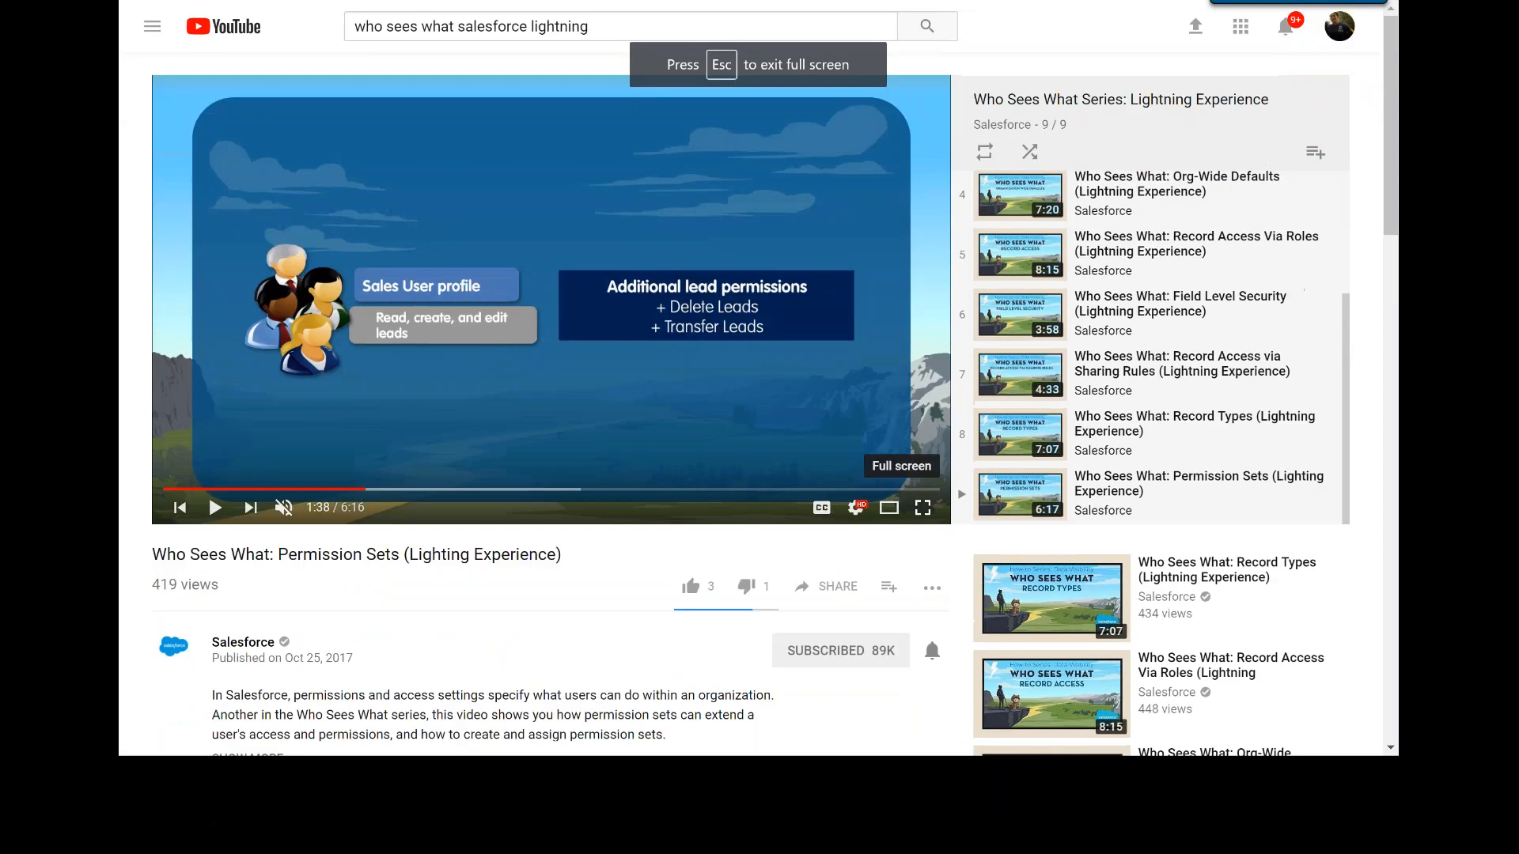
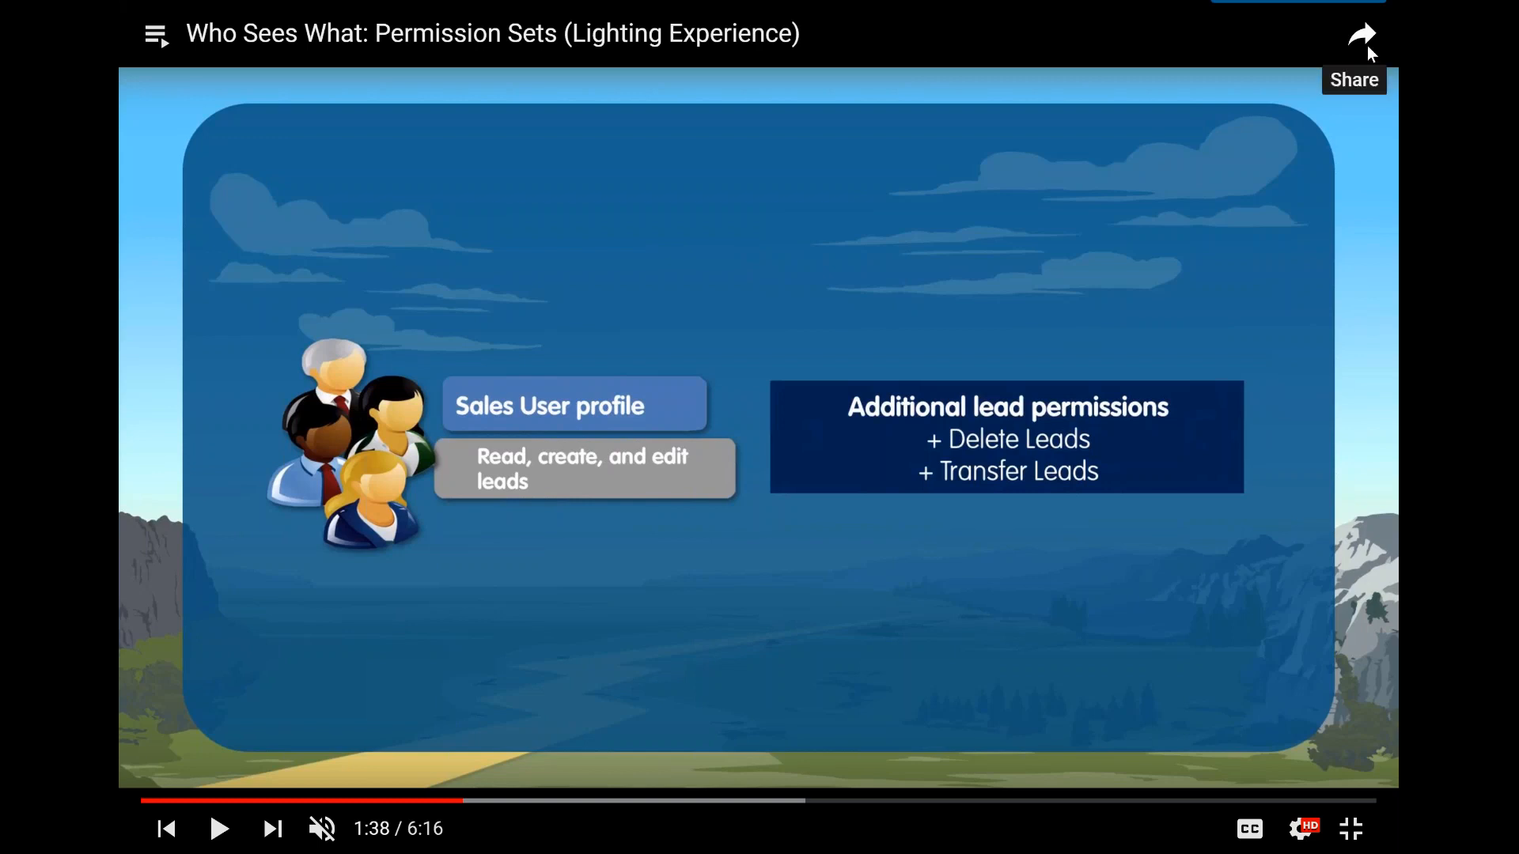
Exit the full-screen video, return to the Salesforce setup page and open the System Admins permission set overview.
left_click(1350, 830)
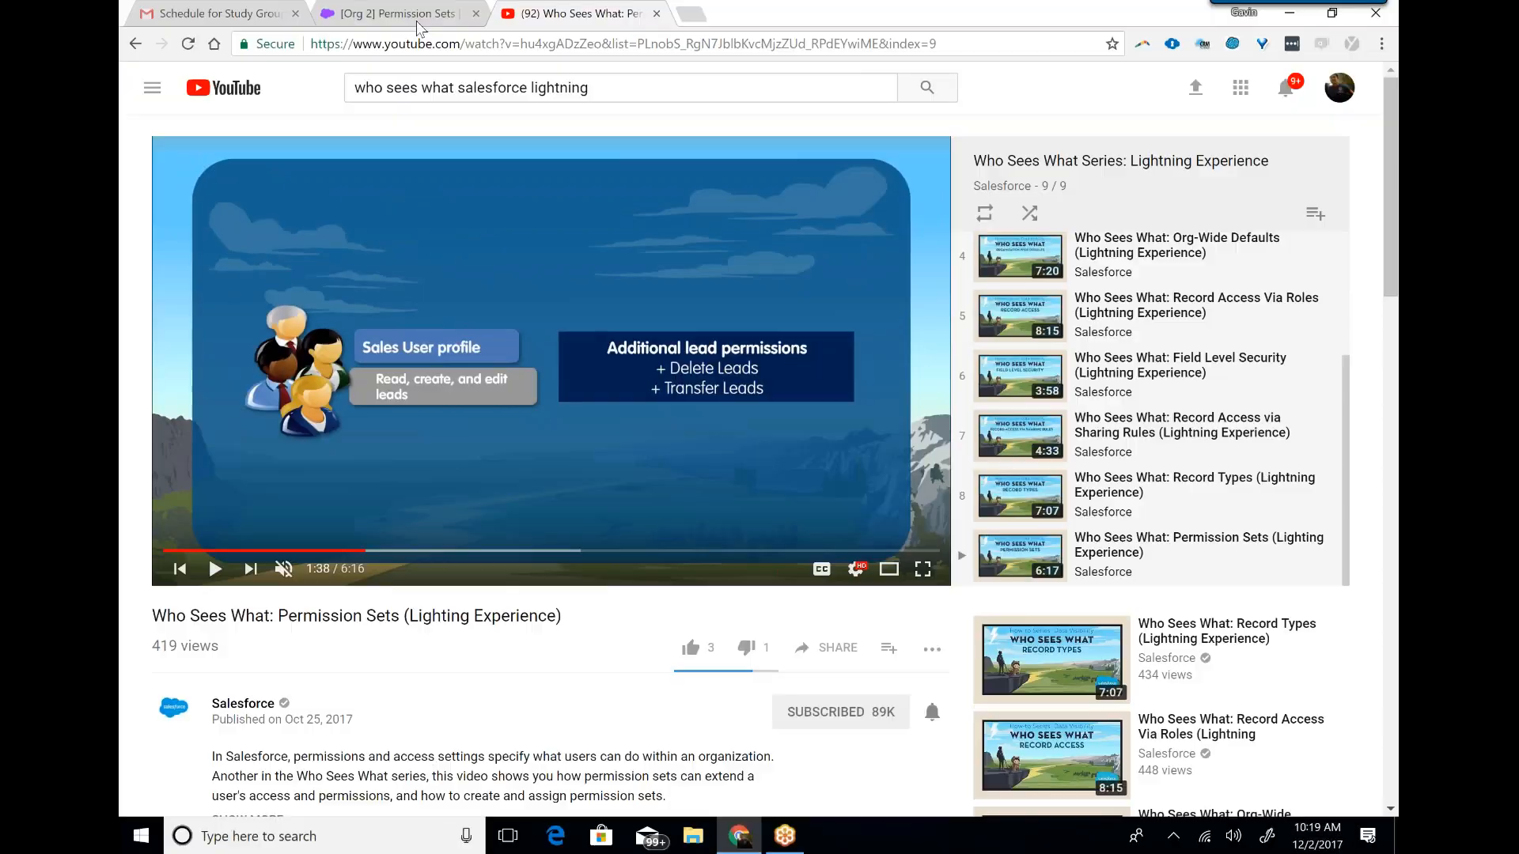
left_click(392, 14)
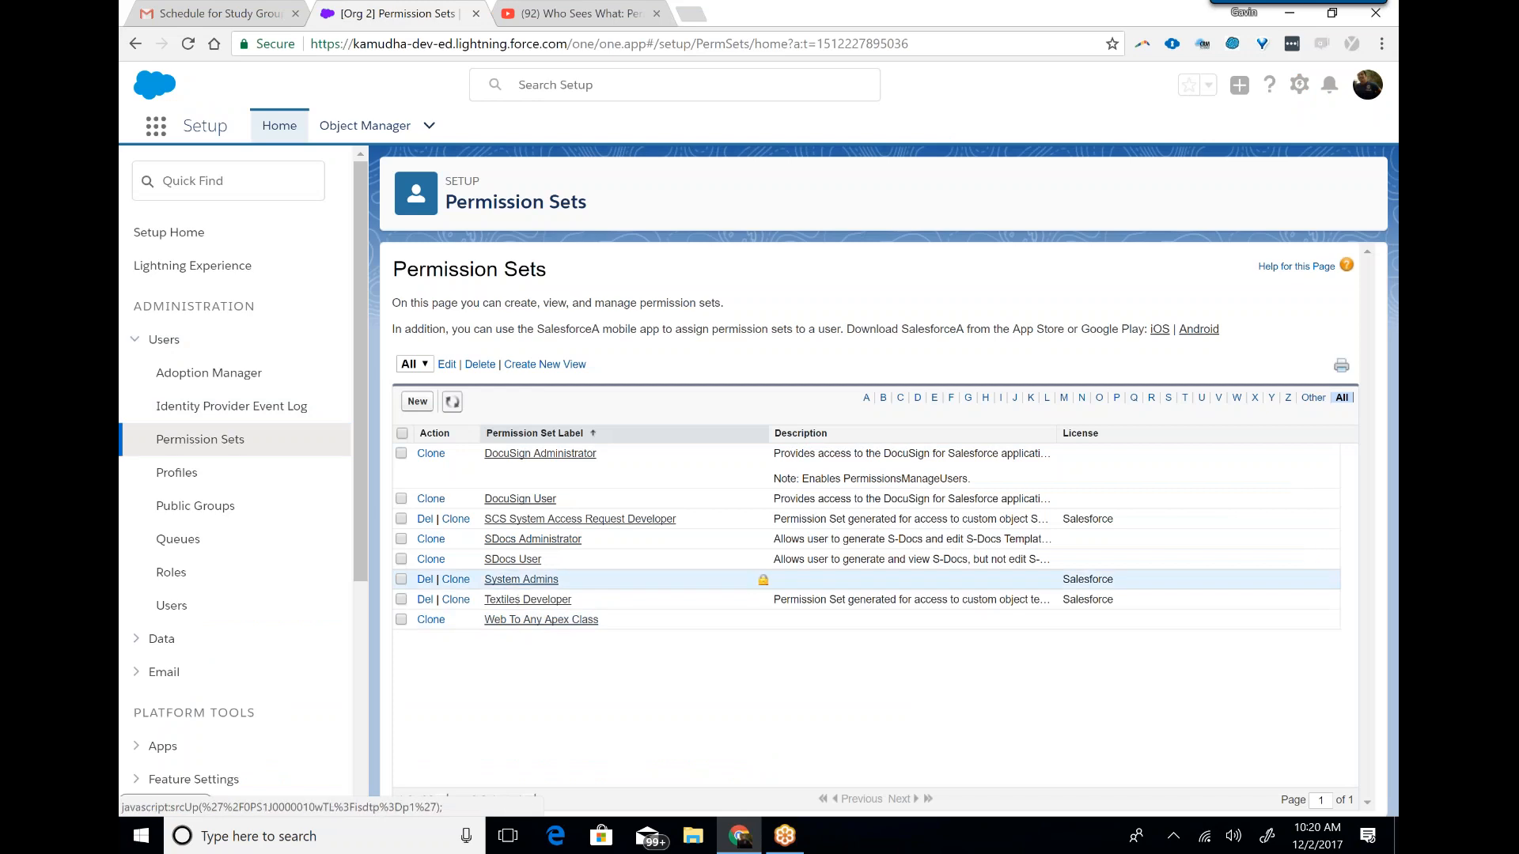
left_click(499, 582)
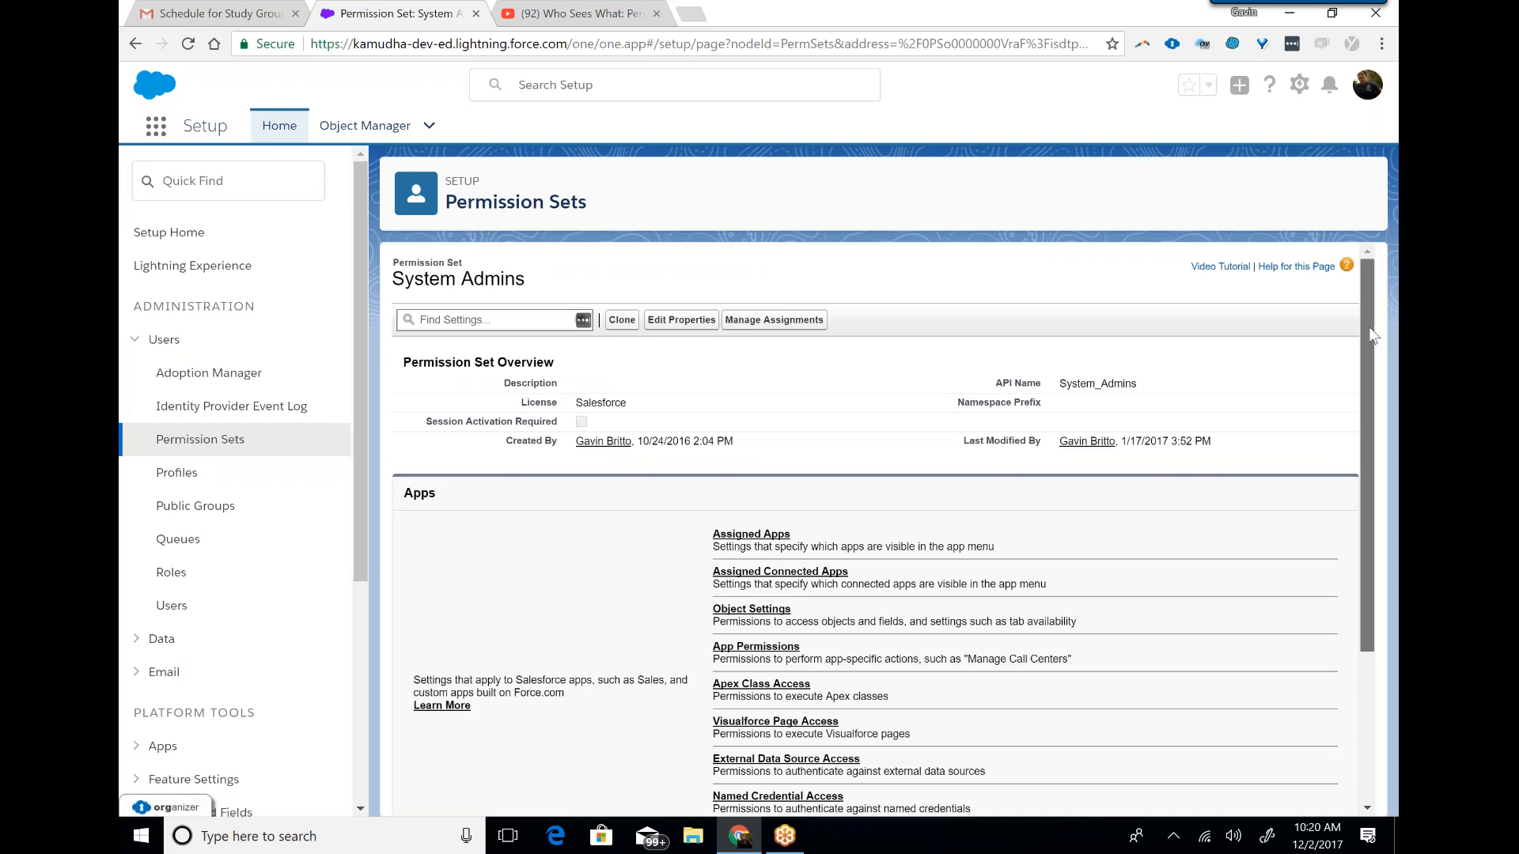
scroll(1368, 326, "down", 3)
scroll(1380, 332, "up", 3)
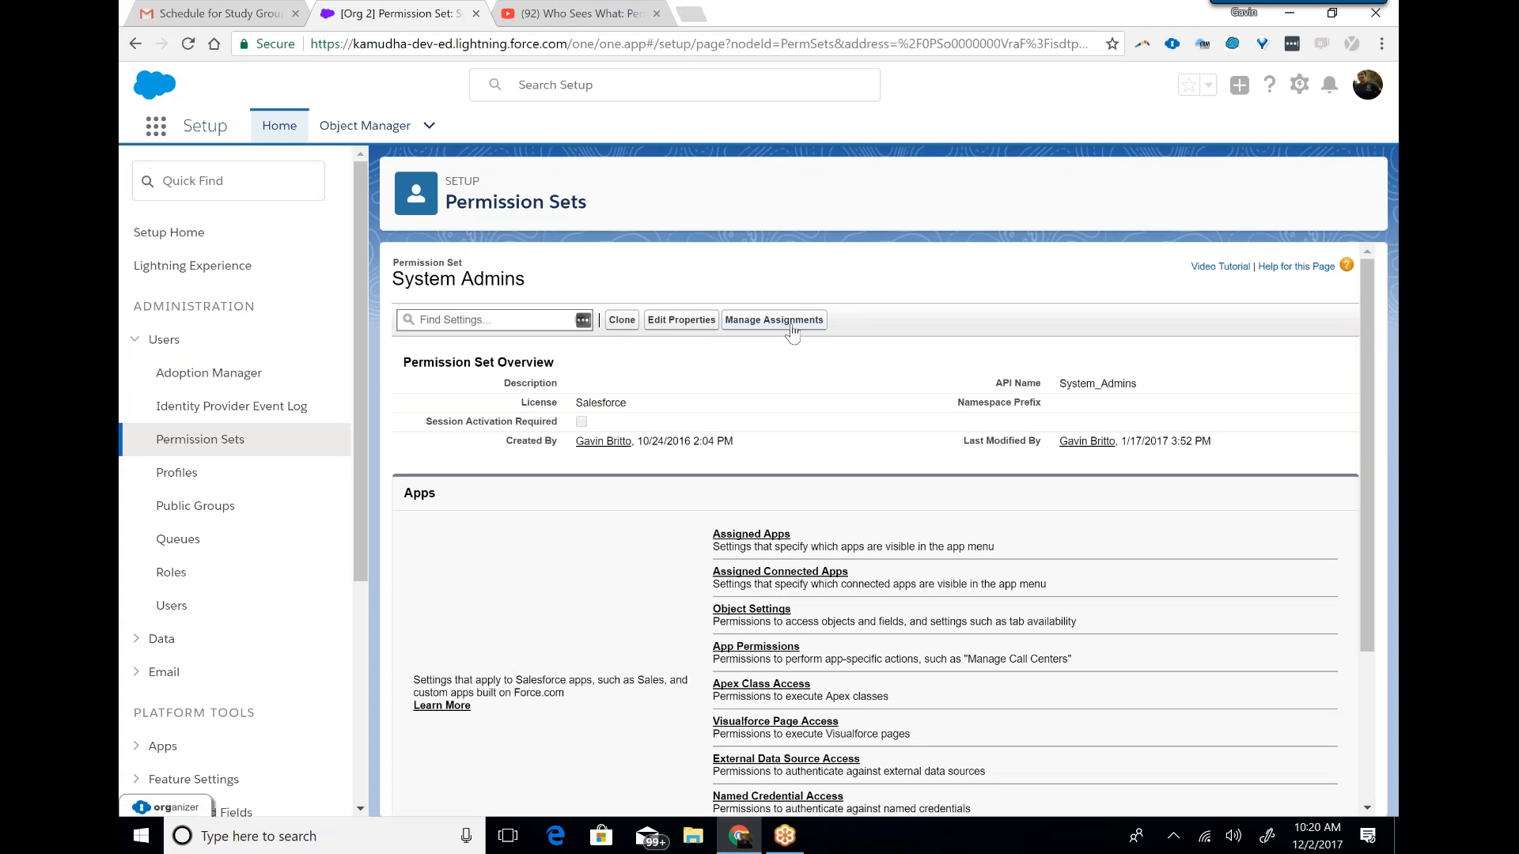
Review the System Admins permission set's user assignments and its editable properties without changing anything.
left_click(774, 319)
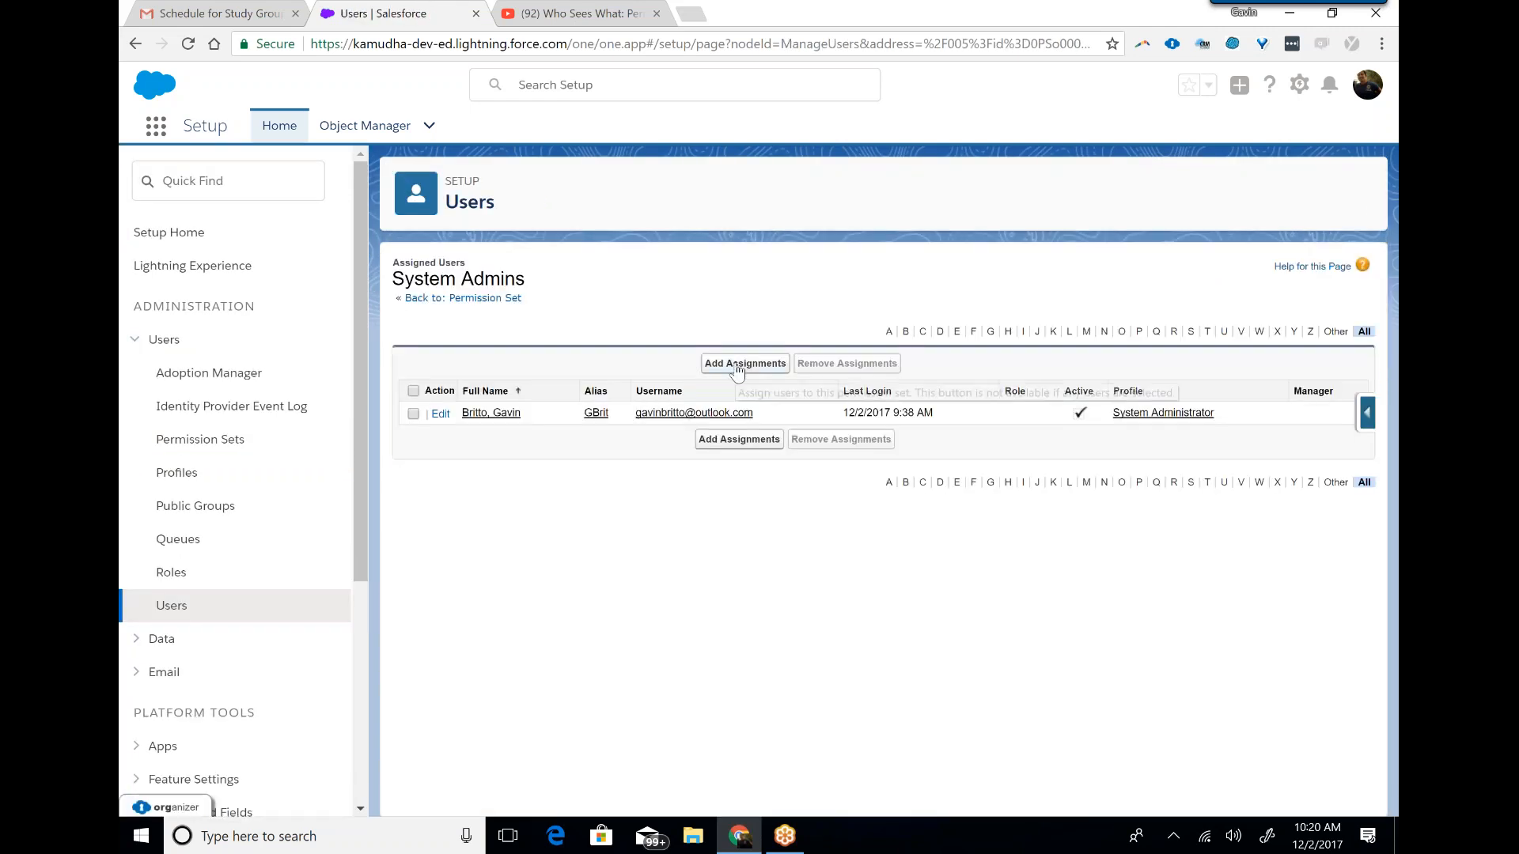
left_click(475, 298)
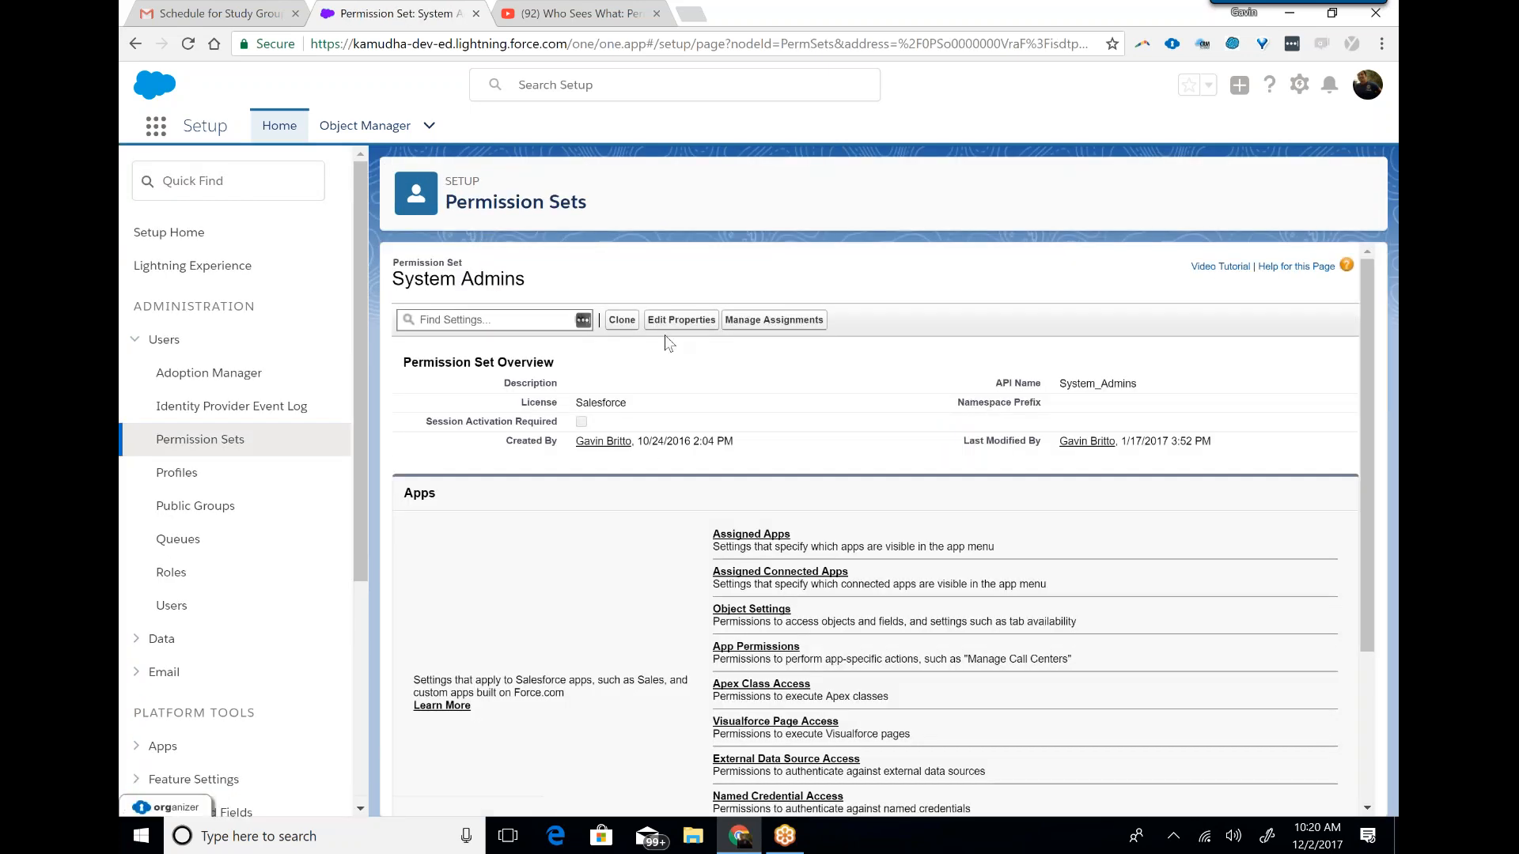
left_click(681, 319)
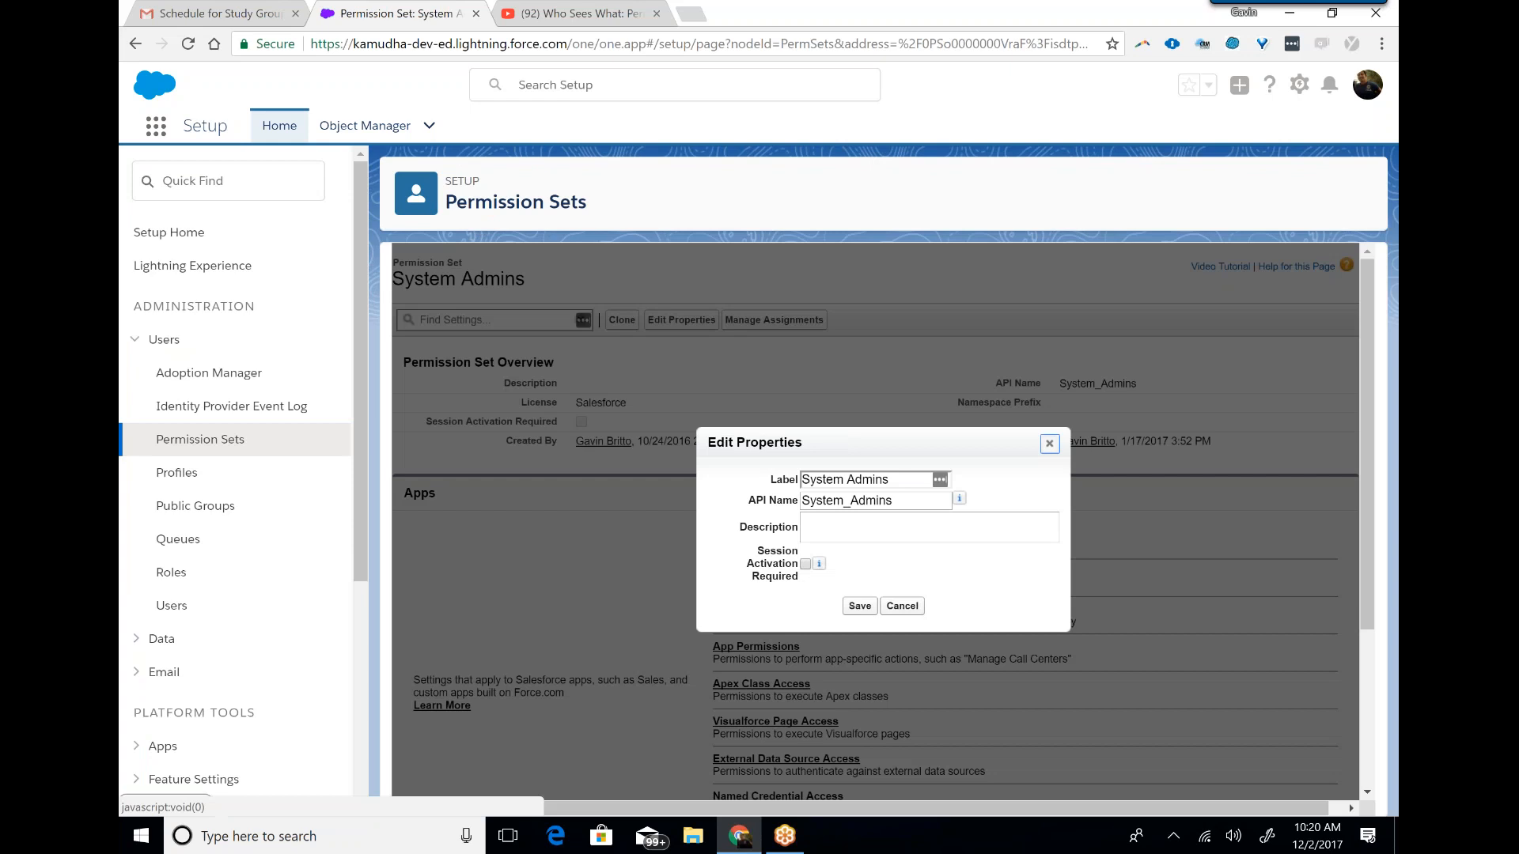
left_click(902, 606)
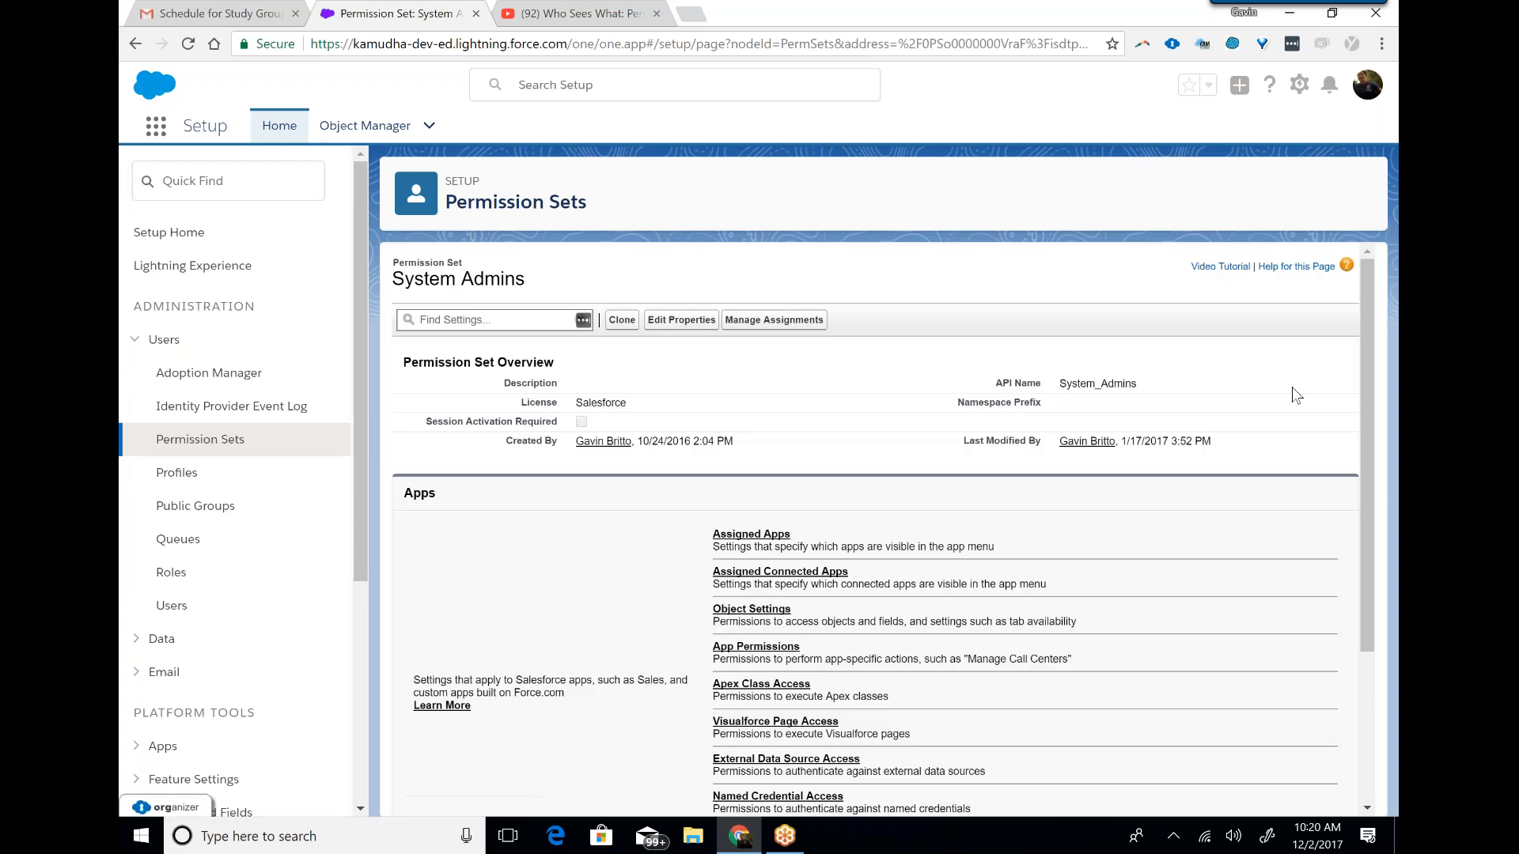
Examine the apps available for assignment in the System Admins permission set and return to the permission set overview.
left_click_drag(1364, 362, 1365, 396)
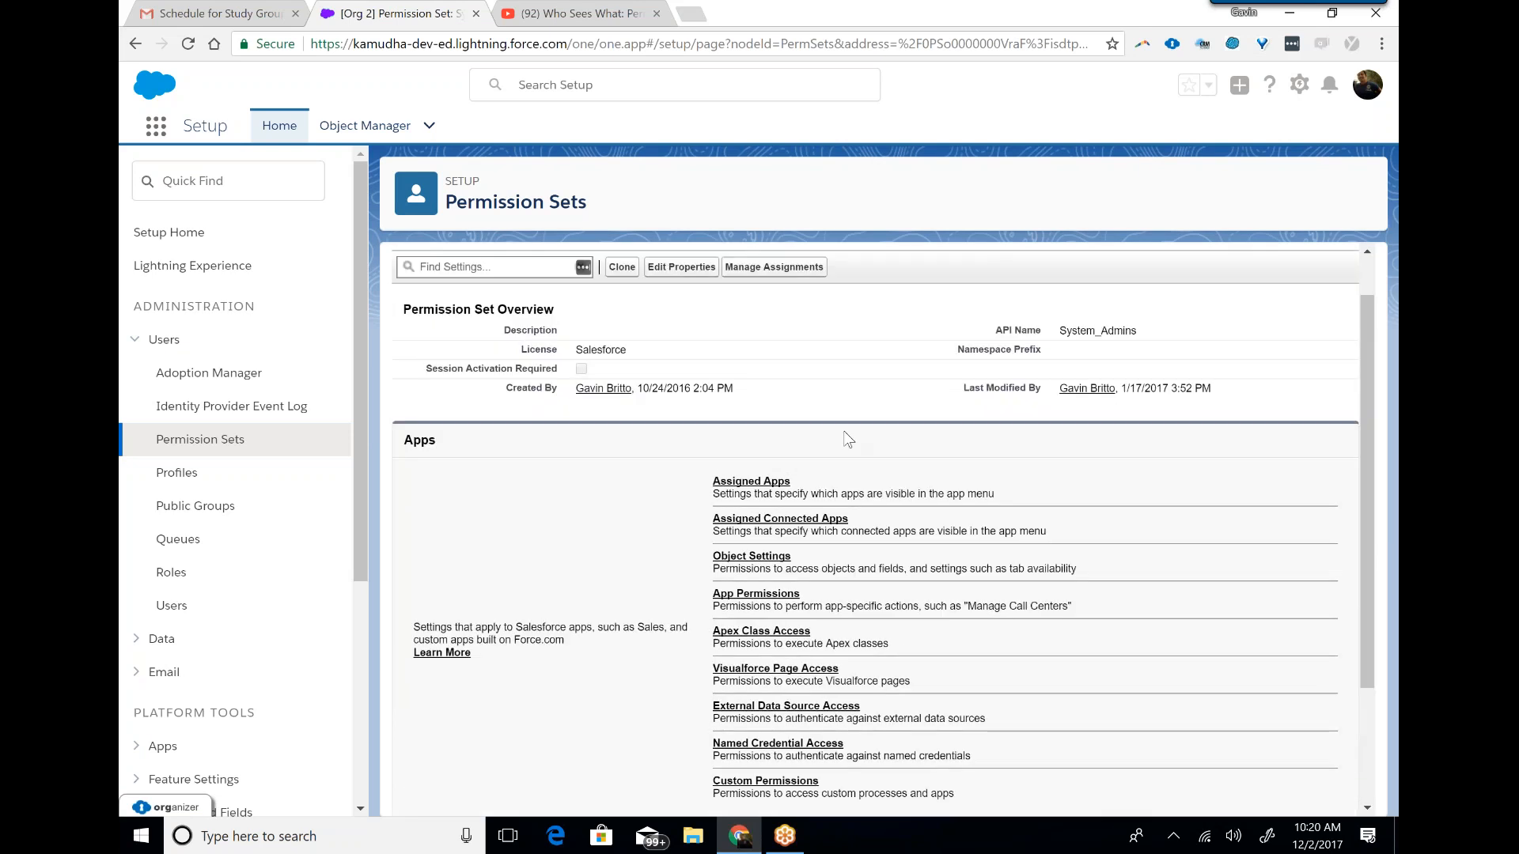
left_click(752, 482)
left_click(755, 485)
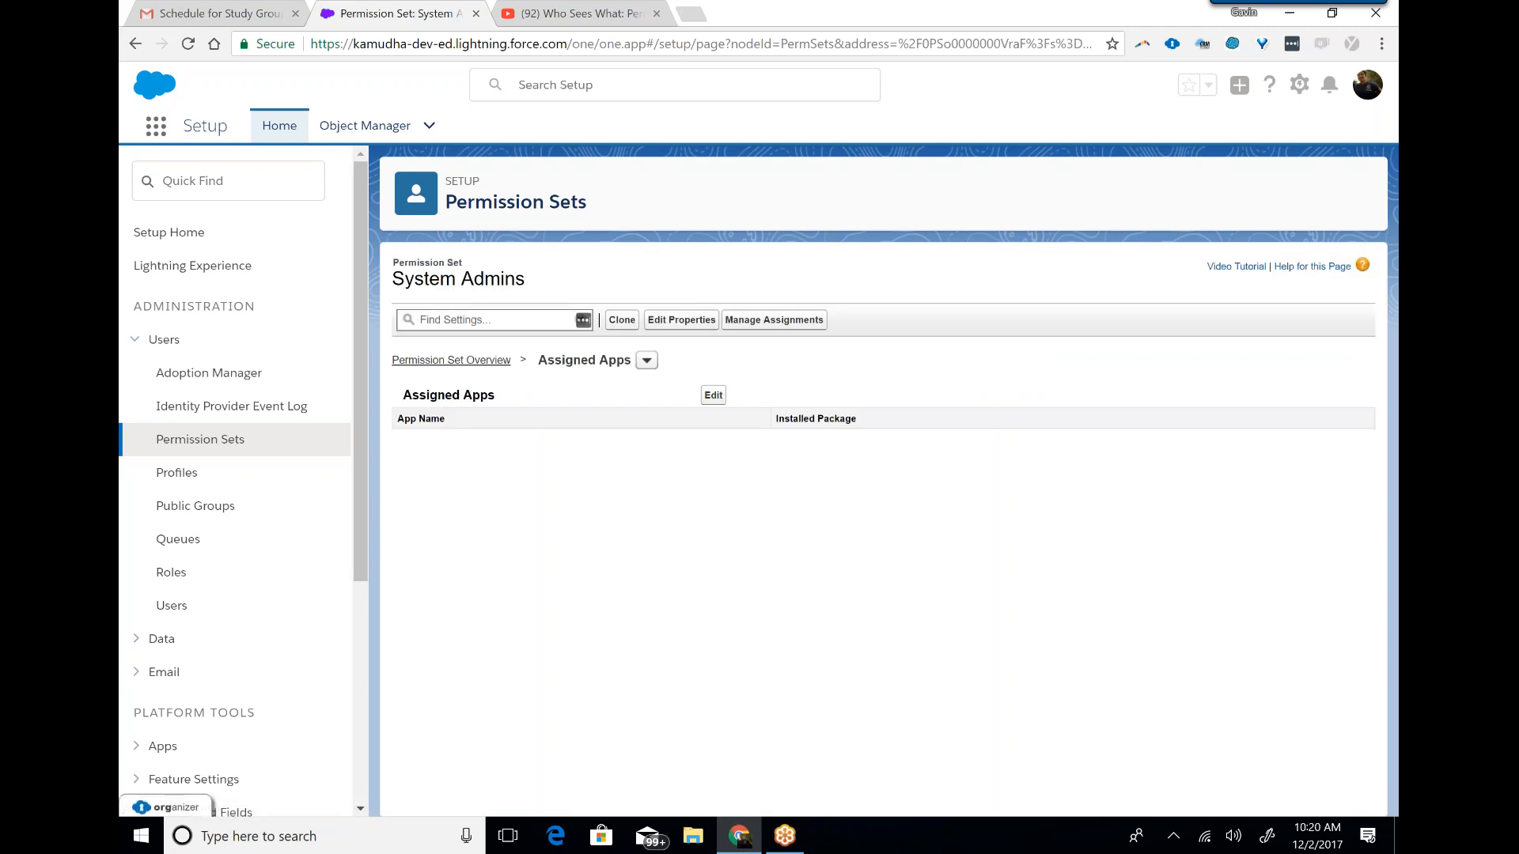
left_click(714, 396)
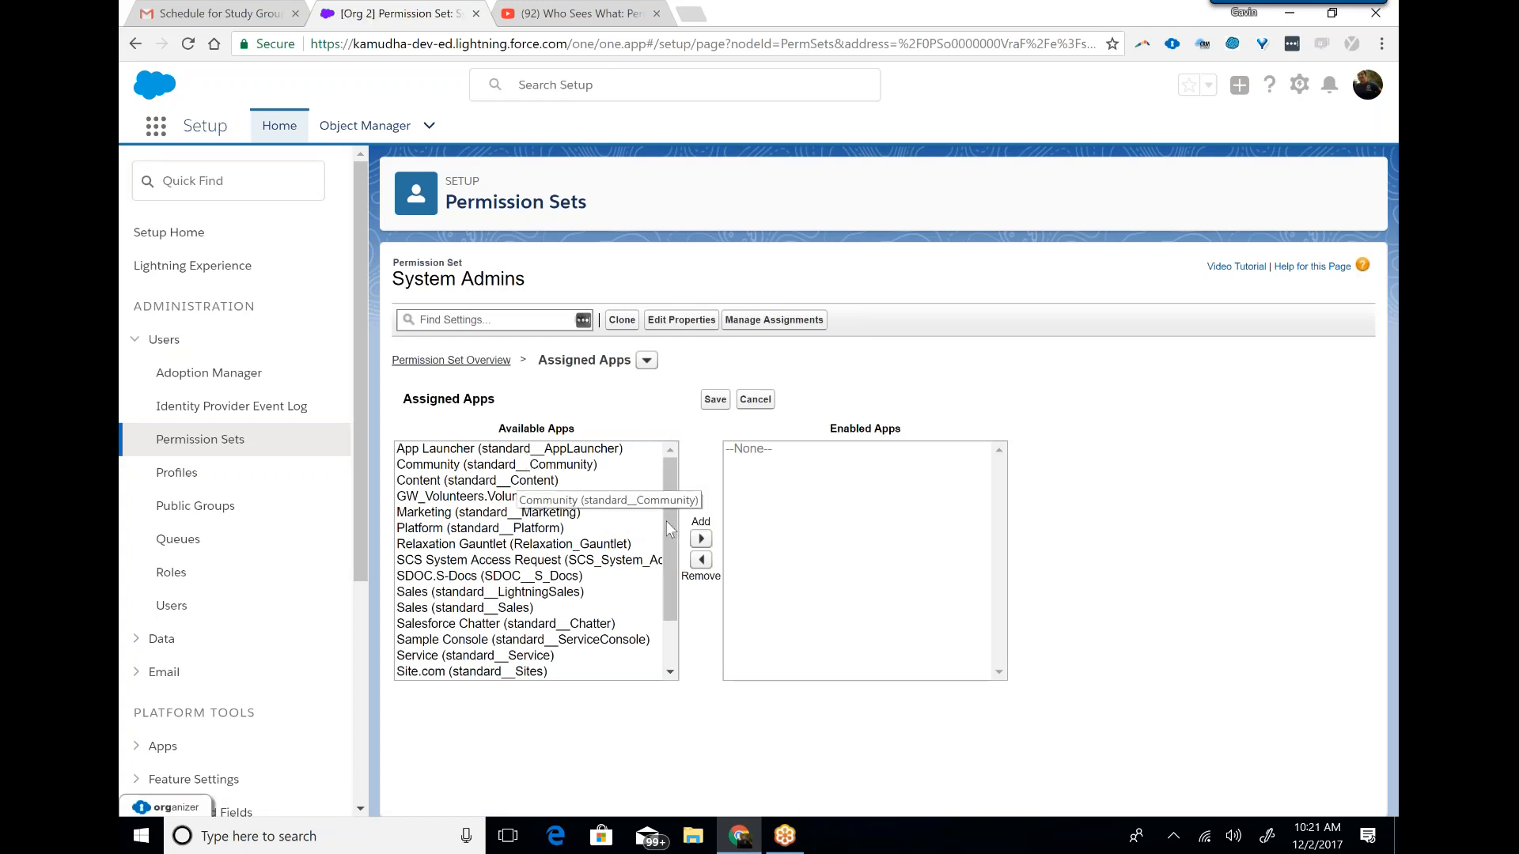
left_click(715, 400)
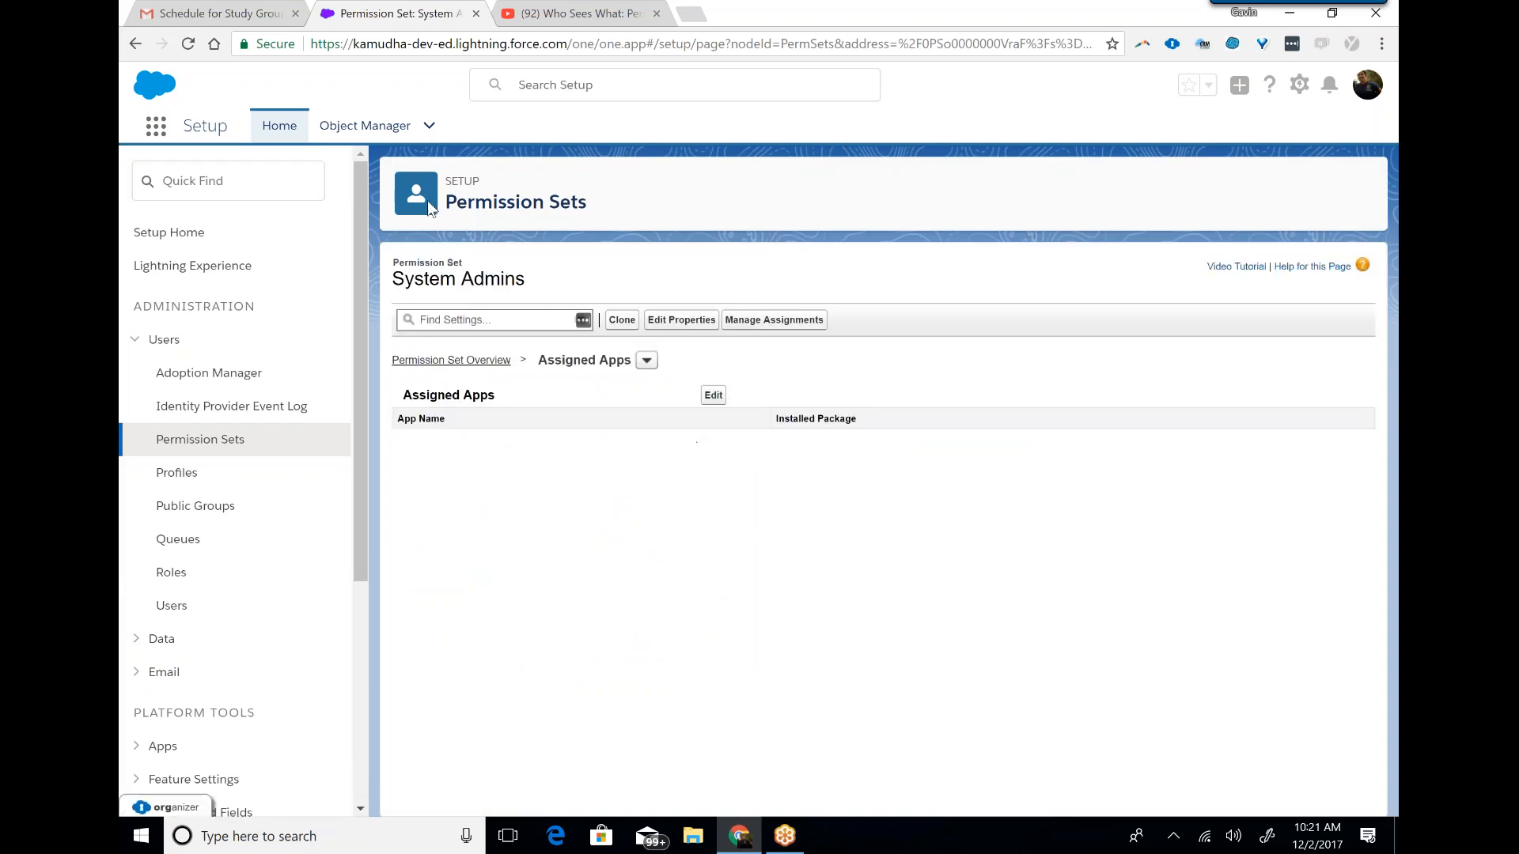
left_click(135, 45)
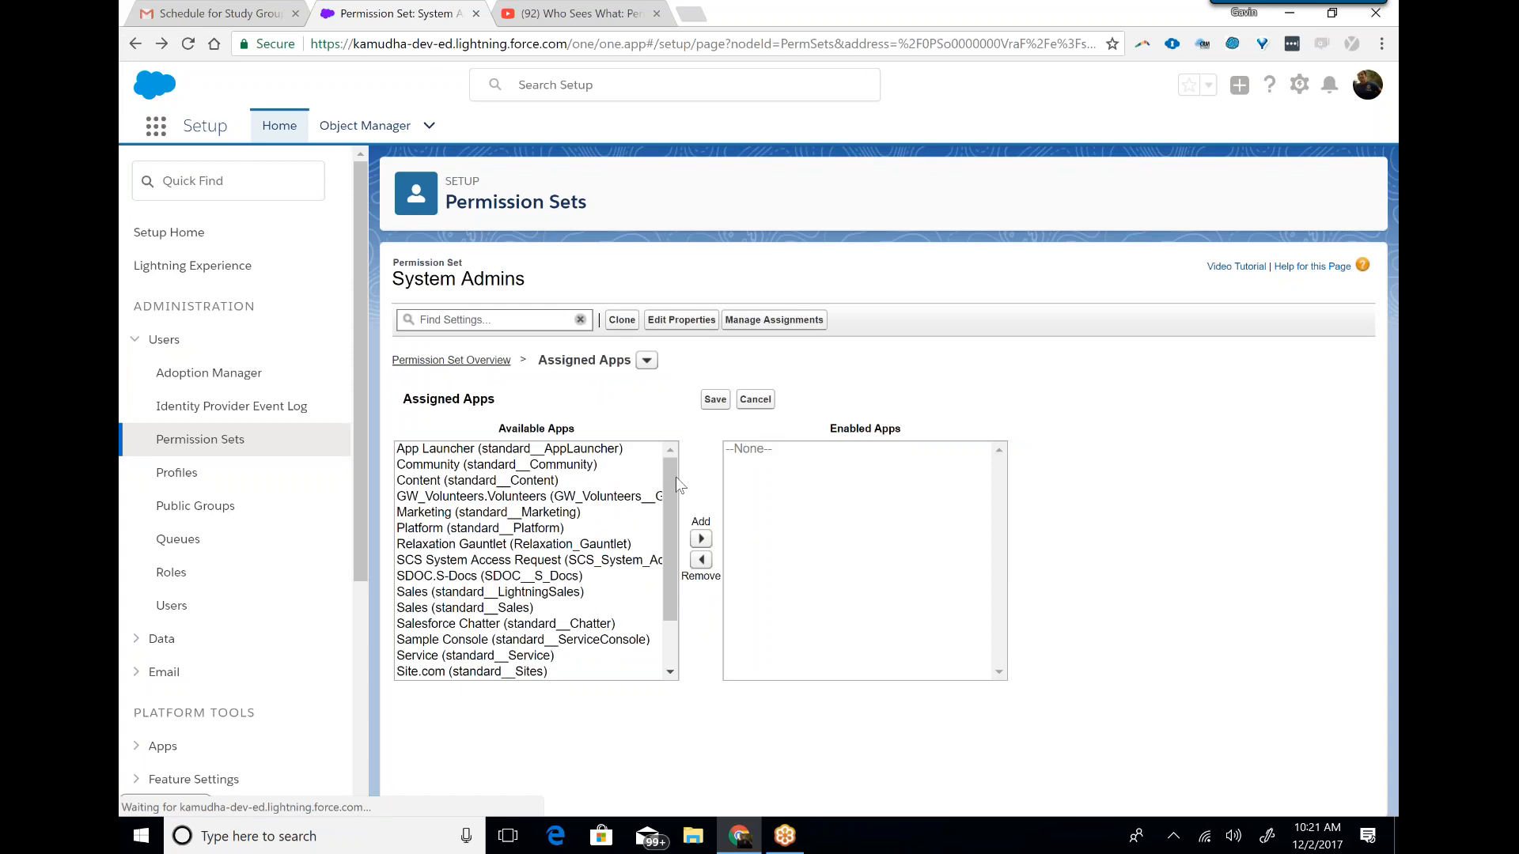
left_click(132, 37)
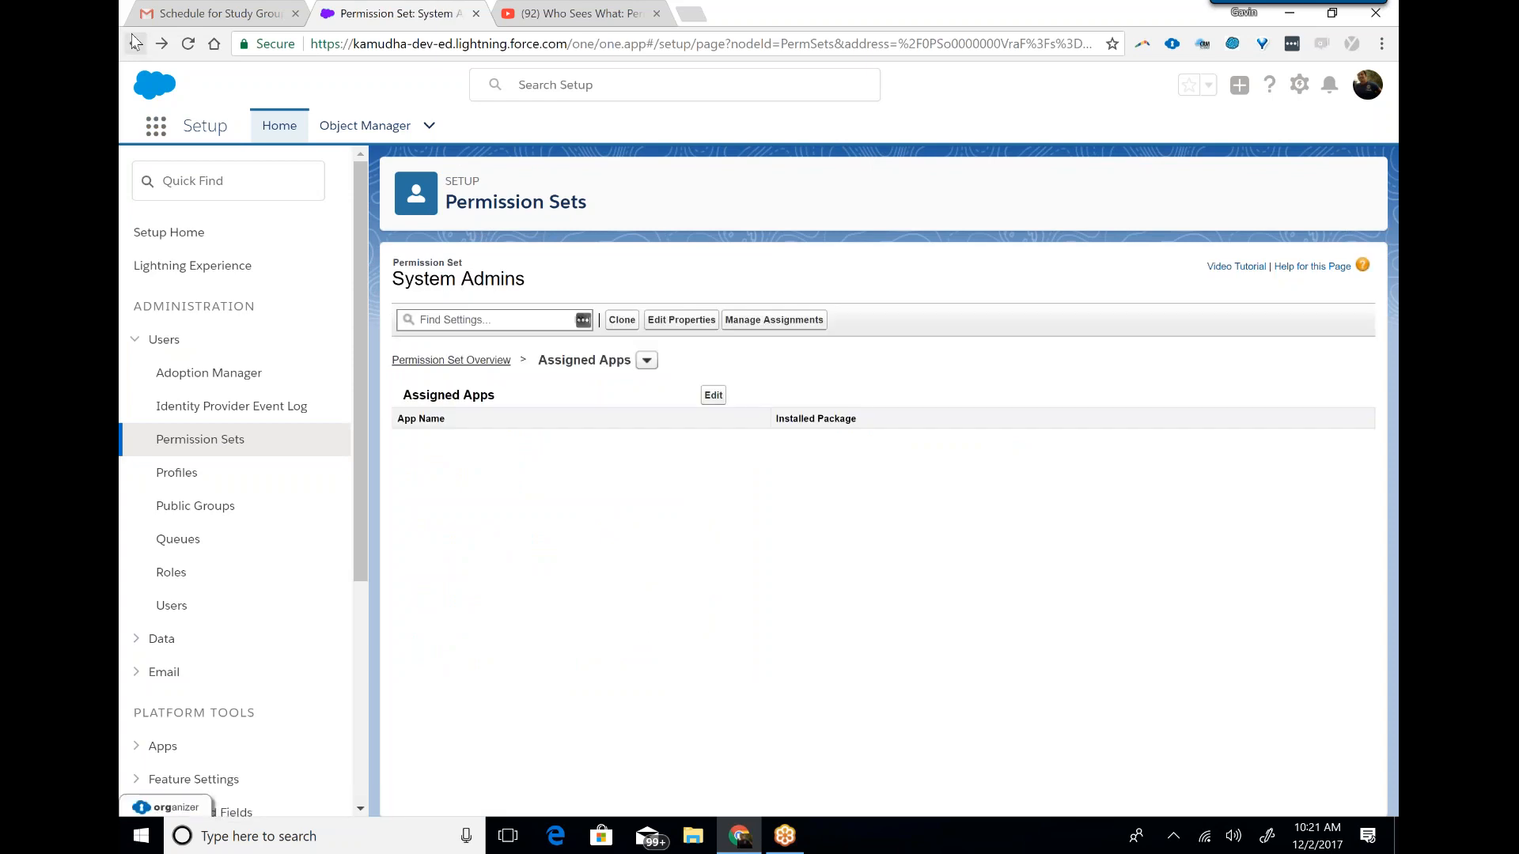
left_click(132, 36)
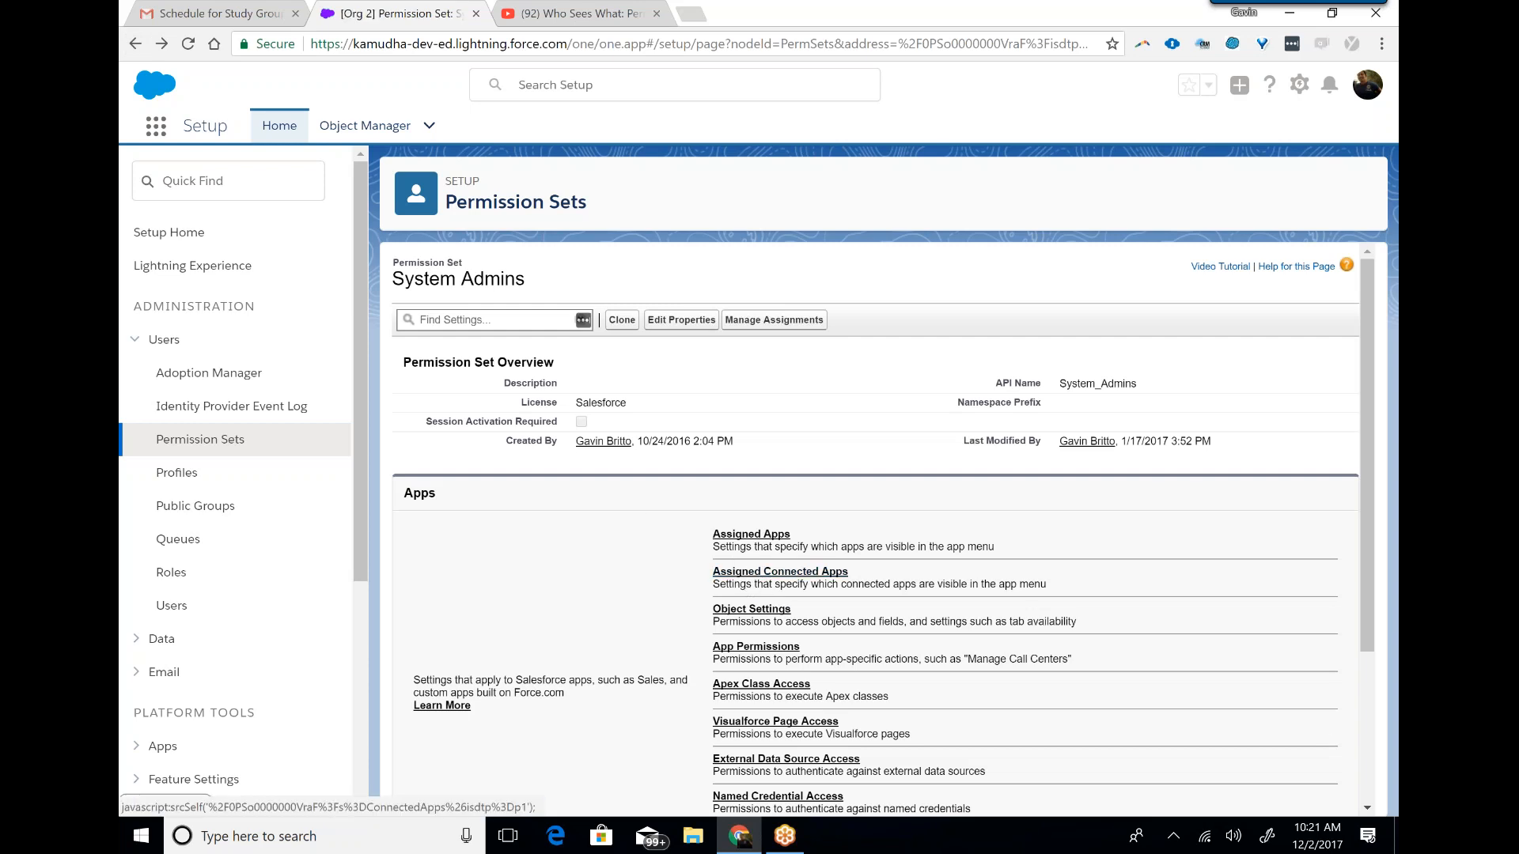
Enable the Read object permission for Campaigns in the System Admins permission set's object settings and save it.
left_click(755, 610)
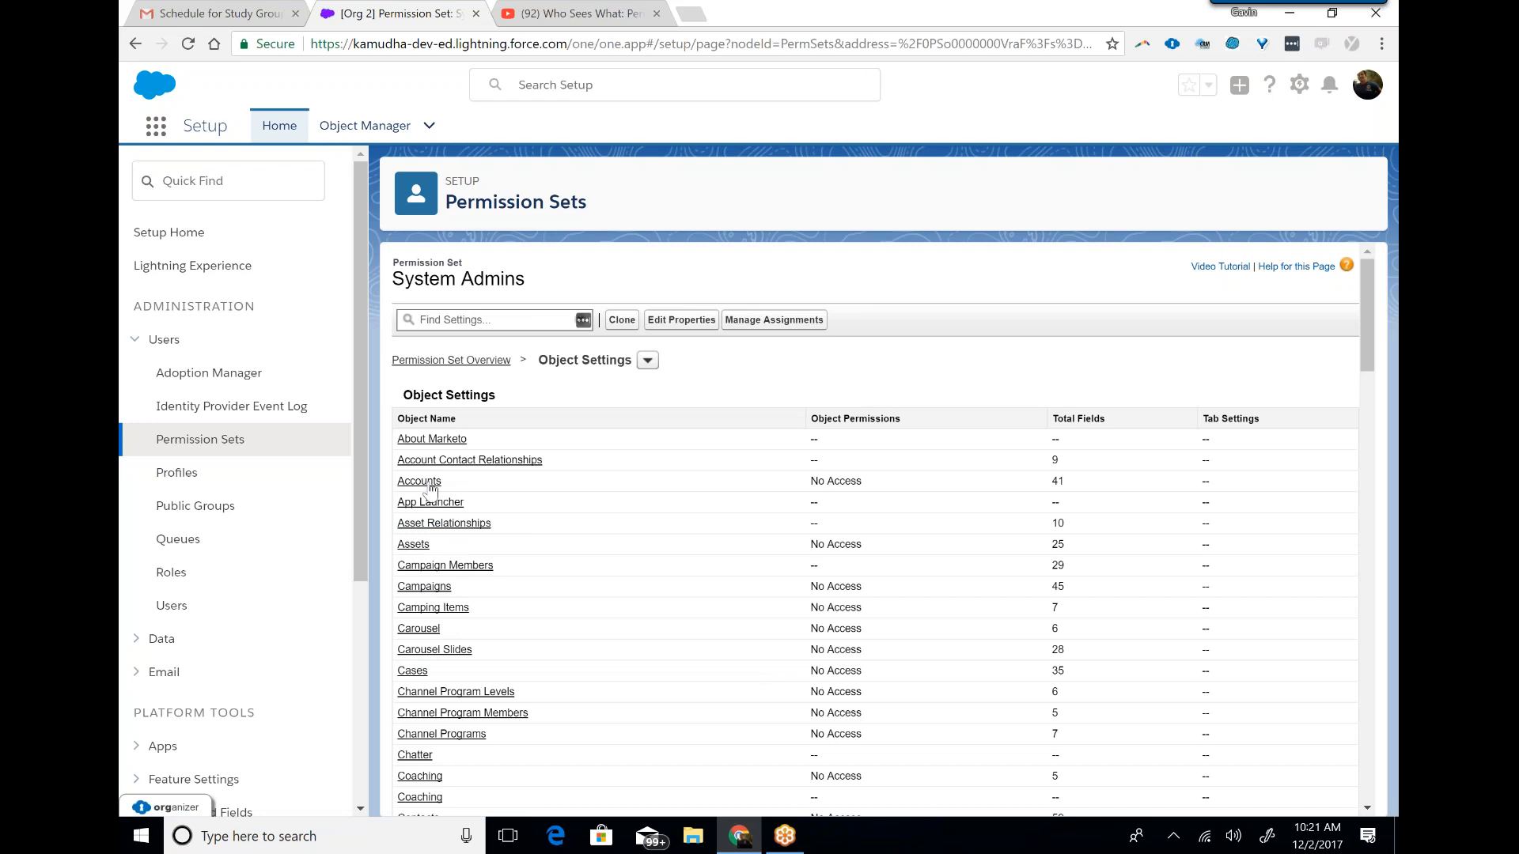
left_click(434, 600)
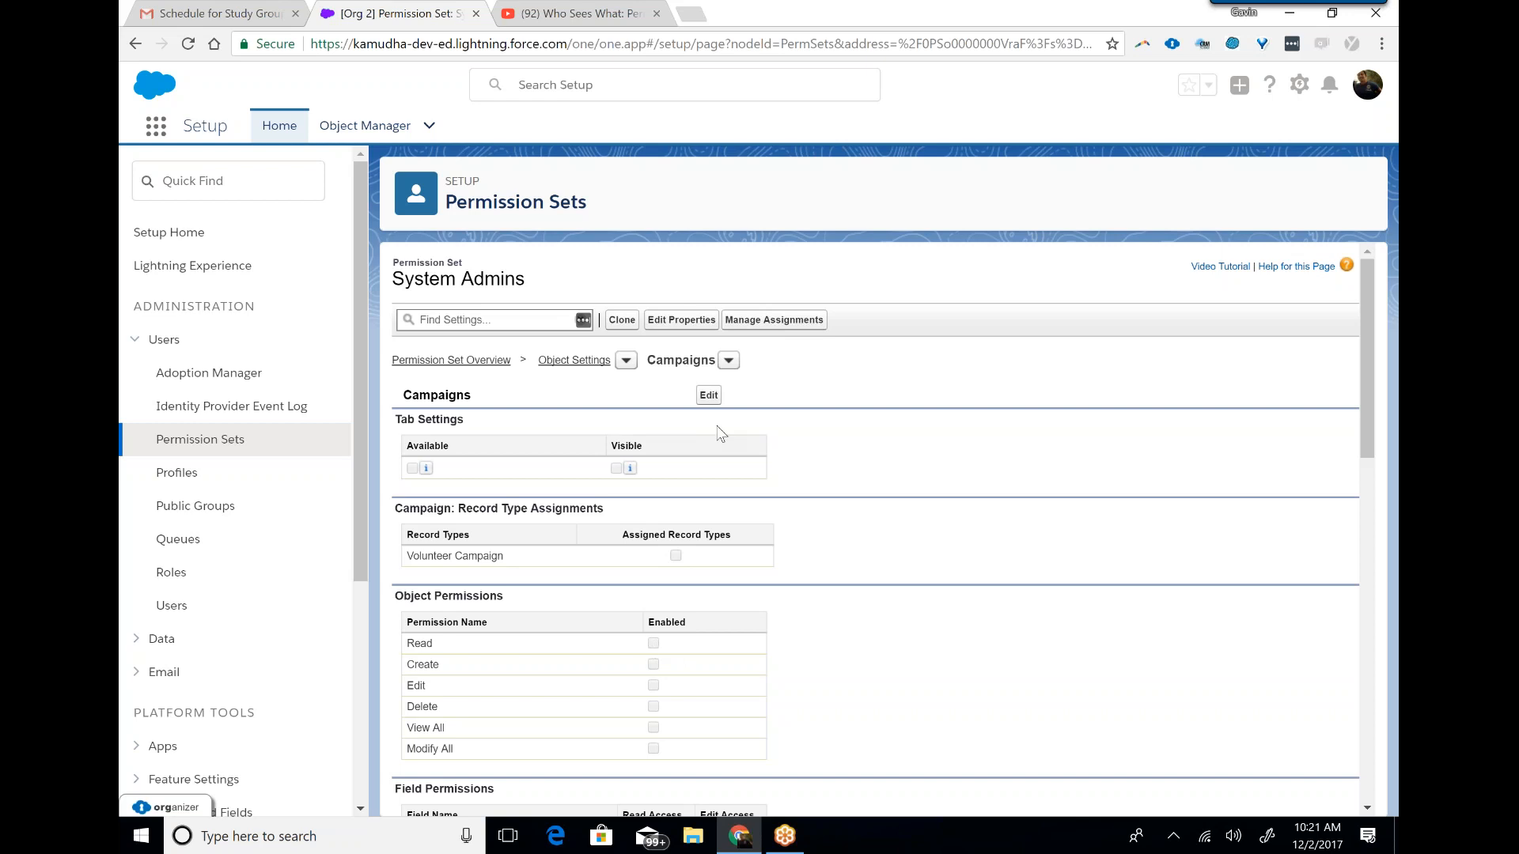
left_click(709, 395)
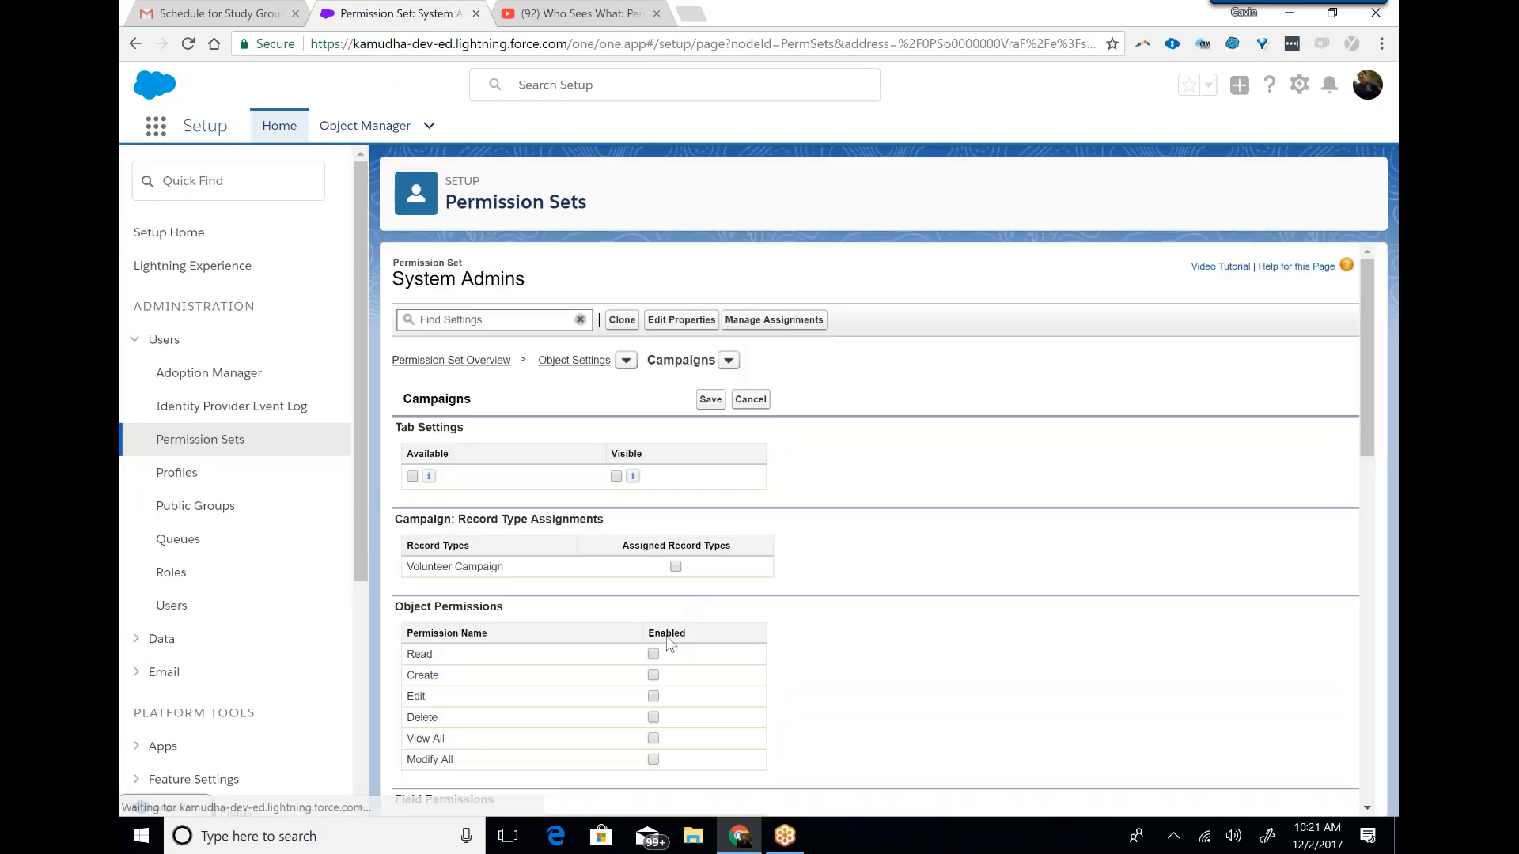
left_click(652, 655)
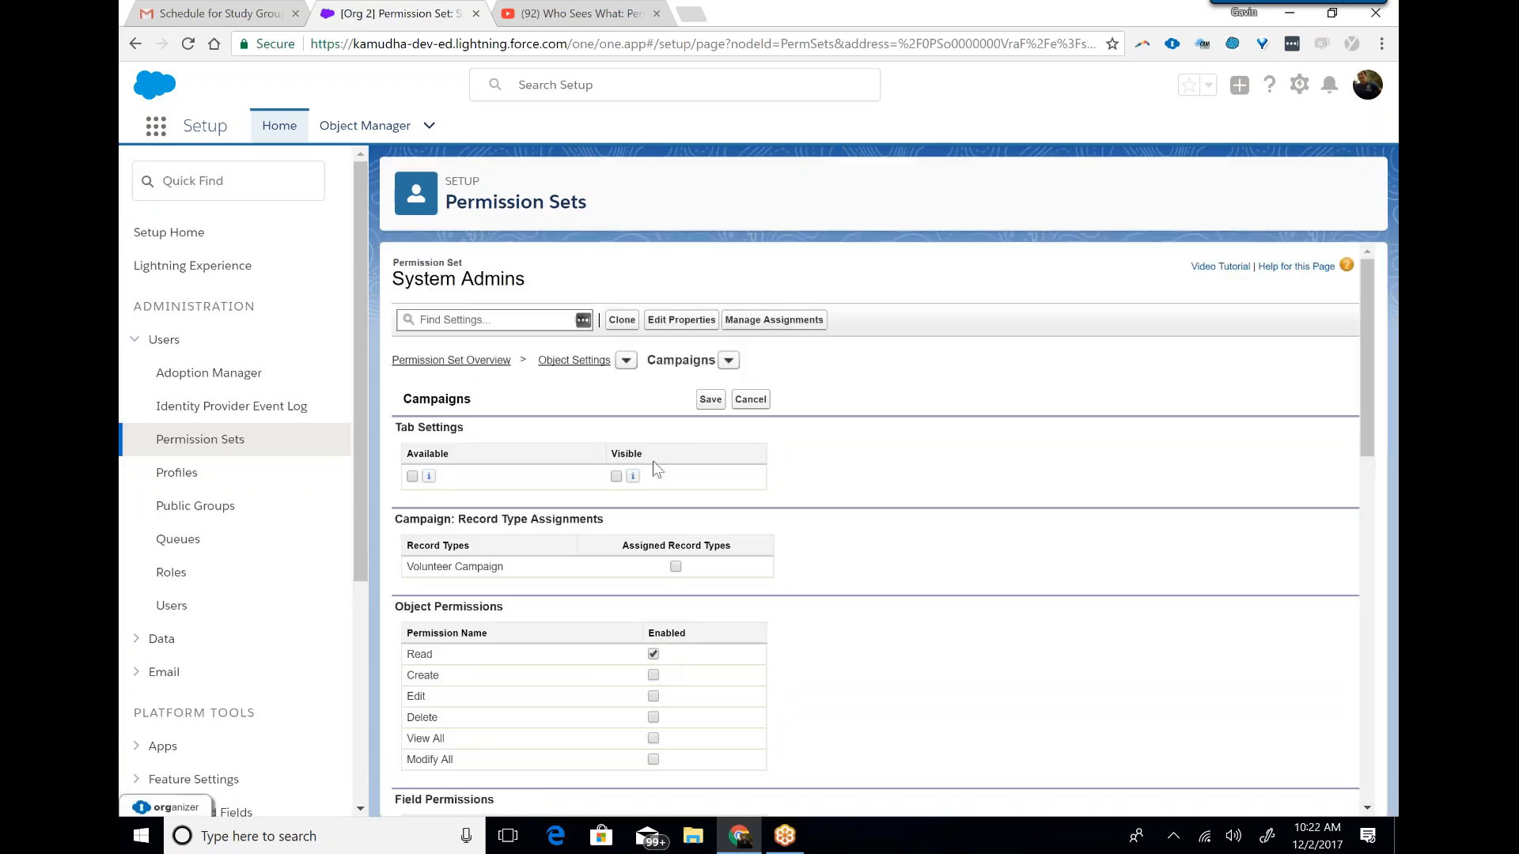
left_click(710, 401)
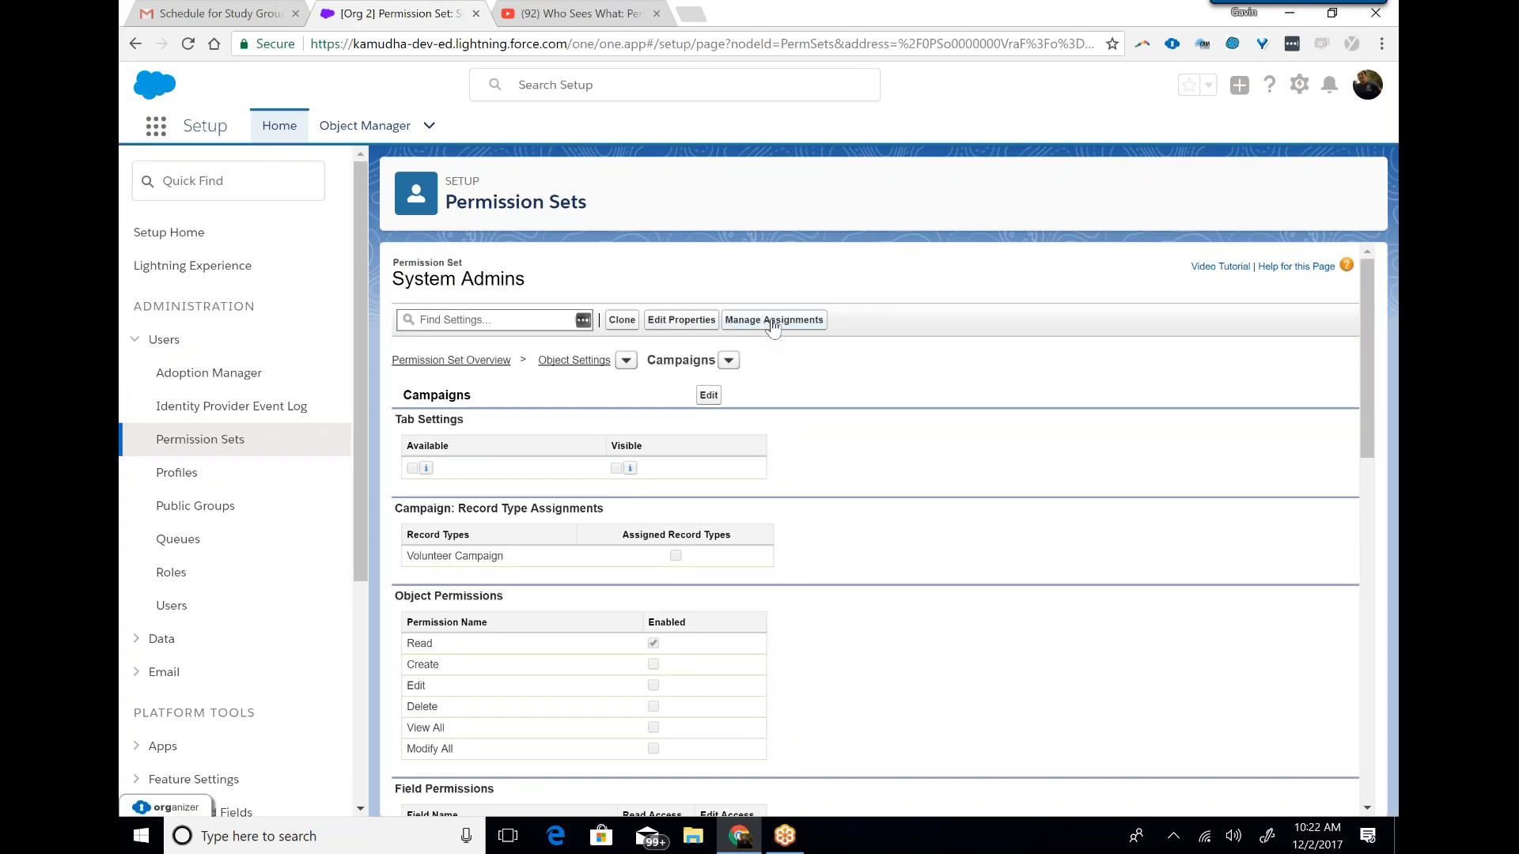
Assign the System Admins permission set to the user who has the CEO role.
left_click(766, 321)
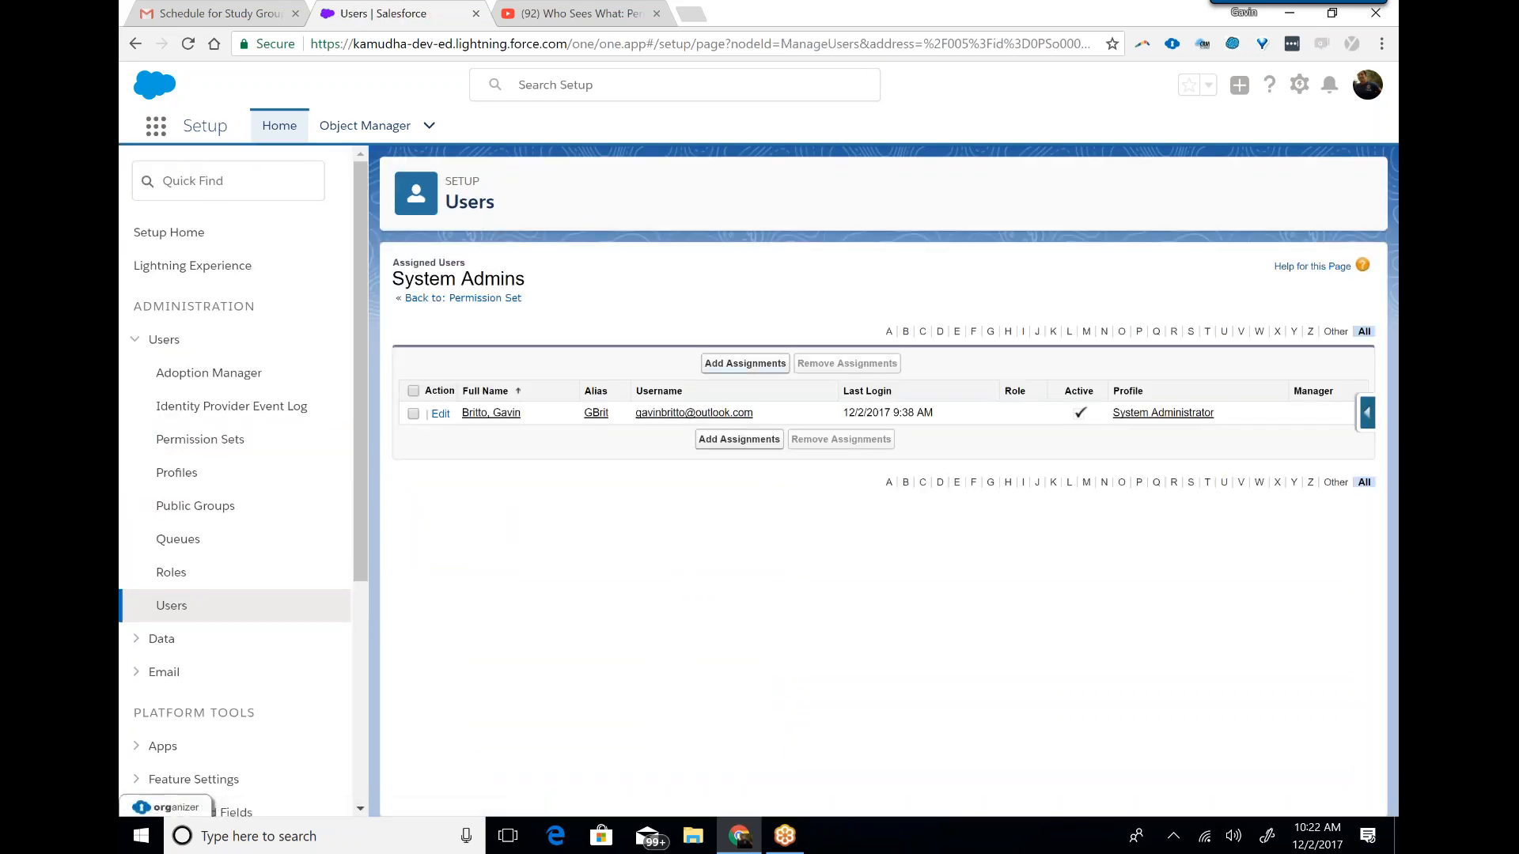
left_click(747, 365)
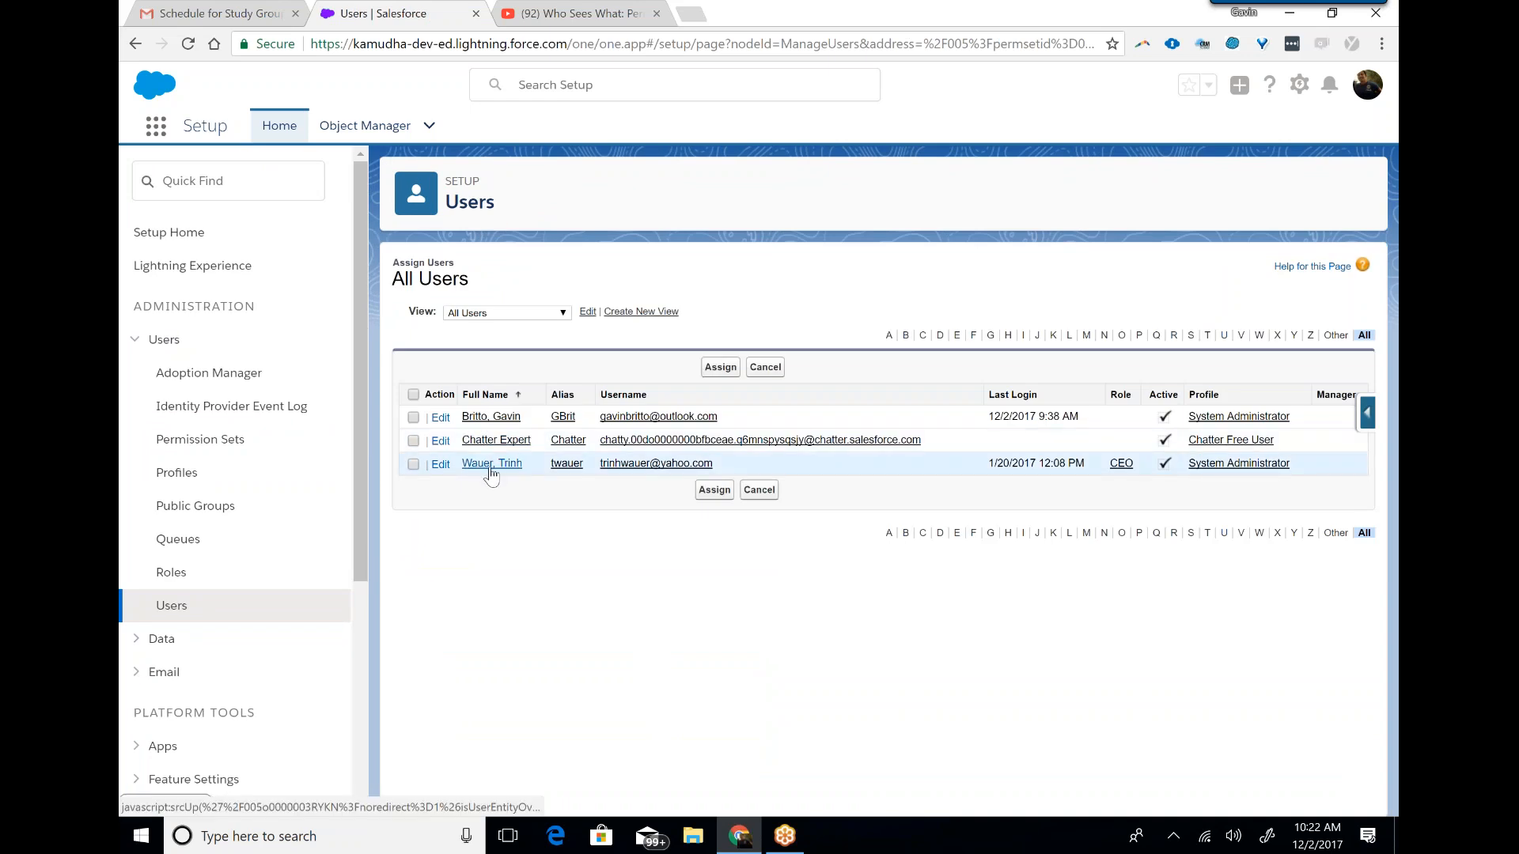
left_click(413, 464)
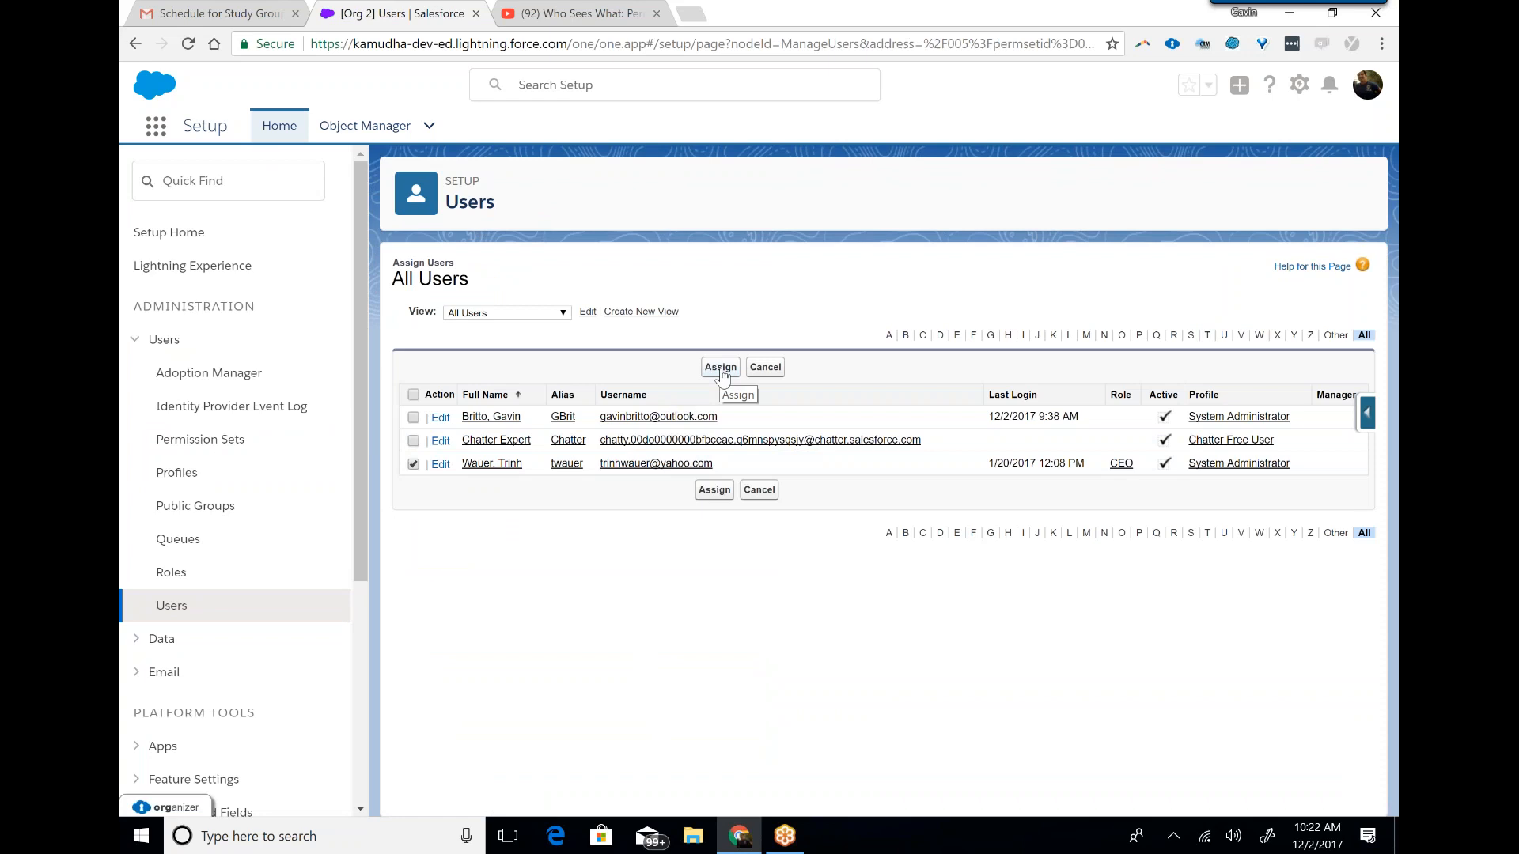
left_click(721, 369)
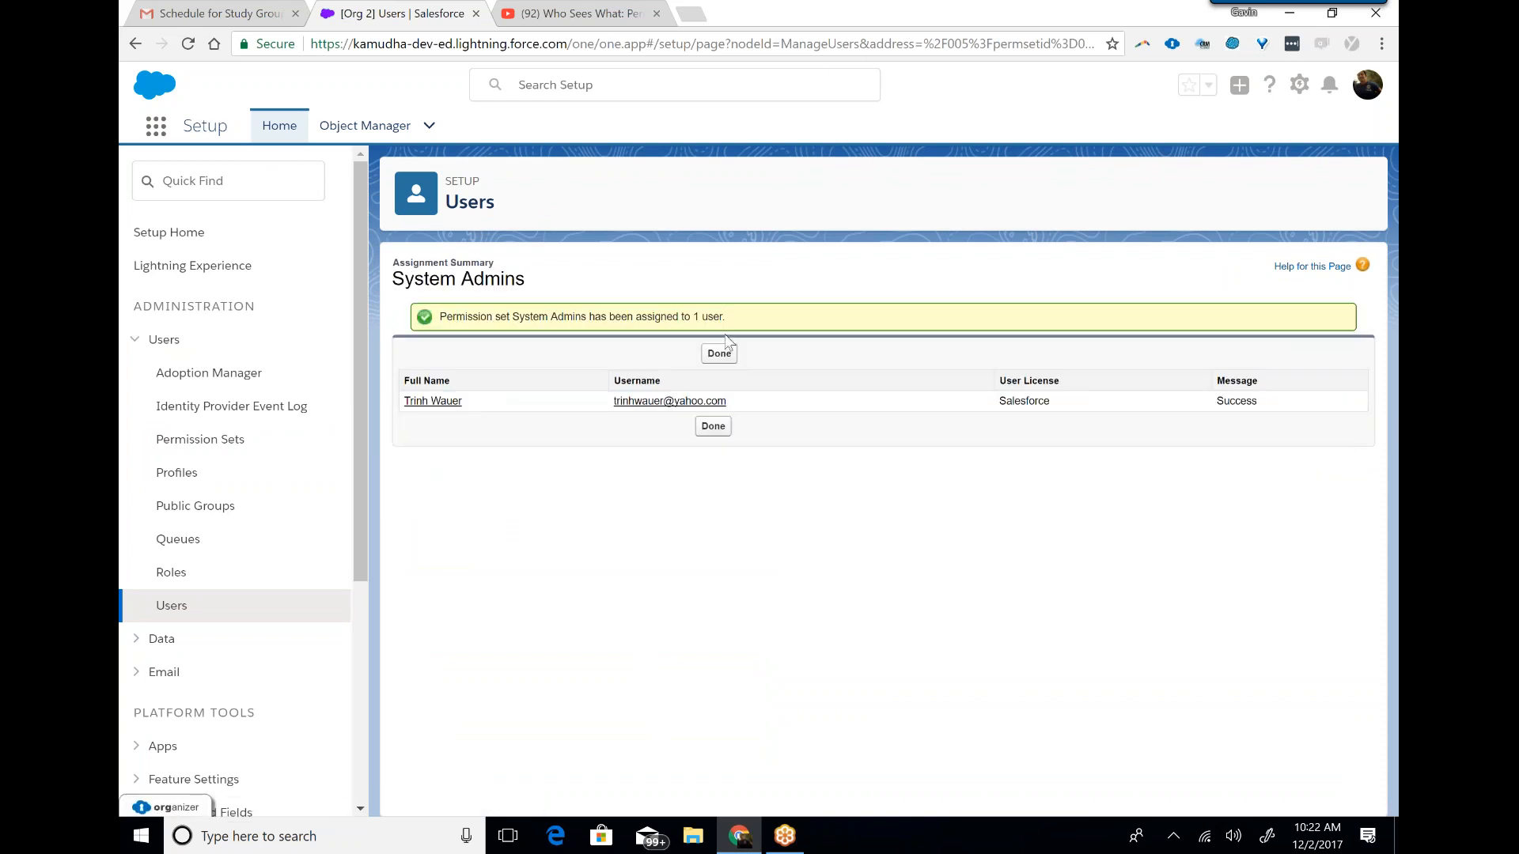
left_click(719, 353)
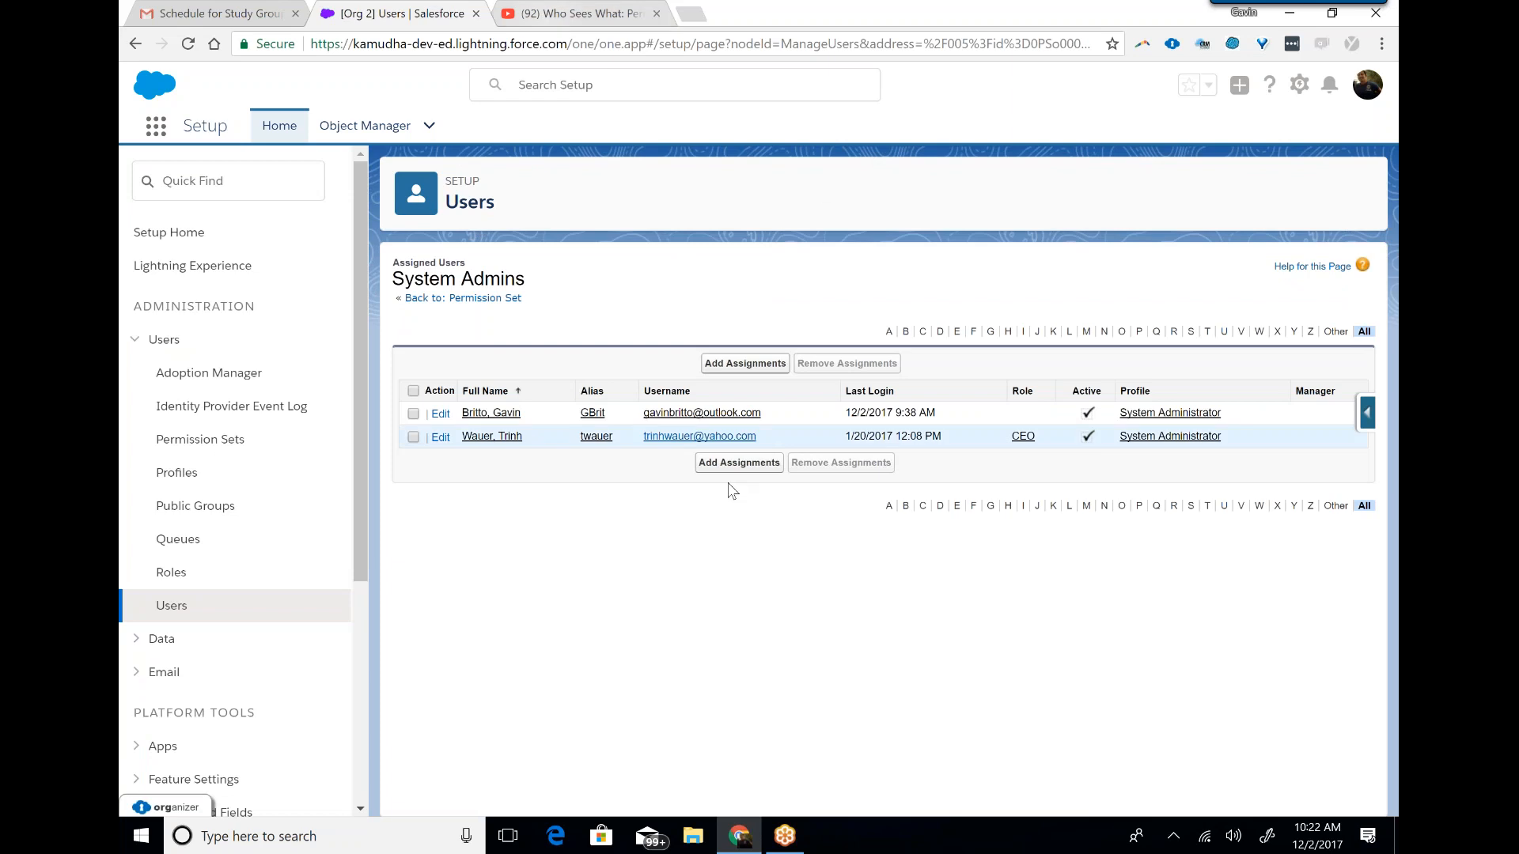
Switch to the study group schedule e-mail in Gmail and highlight the Day2 topics Sharing Settings and Field Accessibility.
left_click(780, 841)
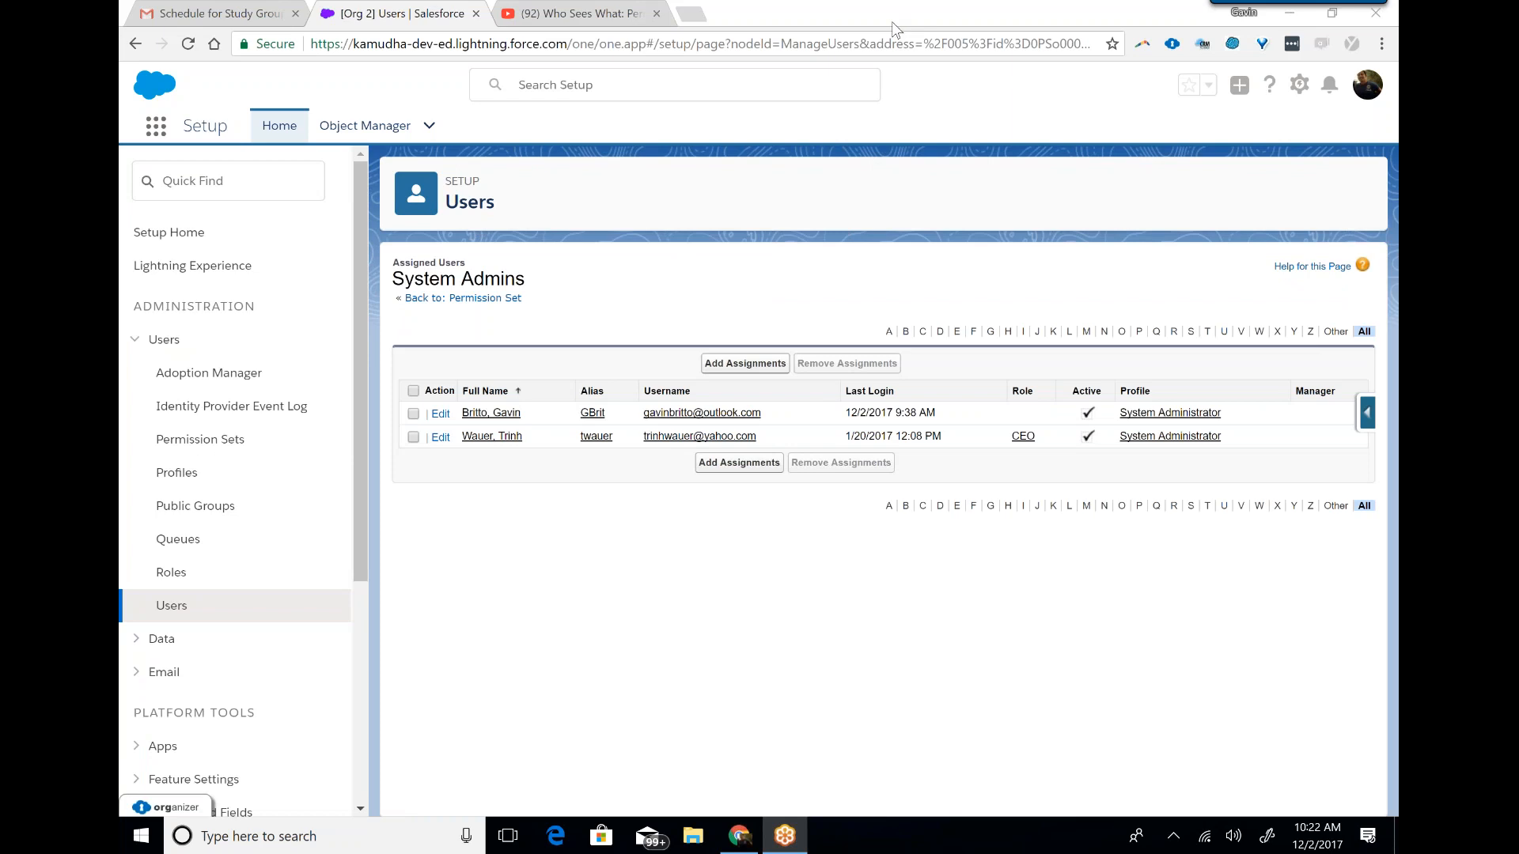
left_click(212, 13)
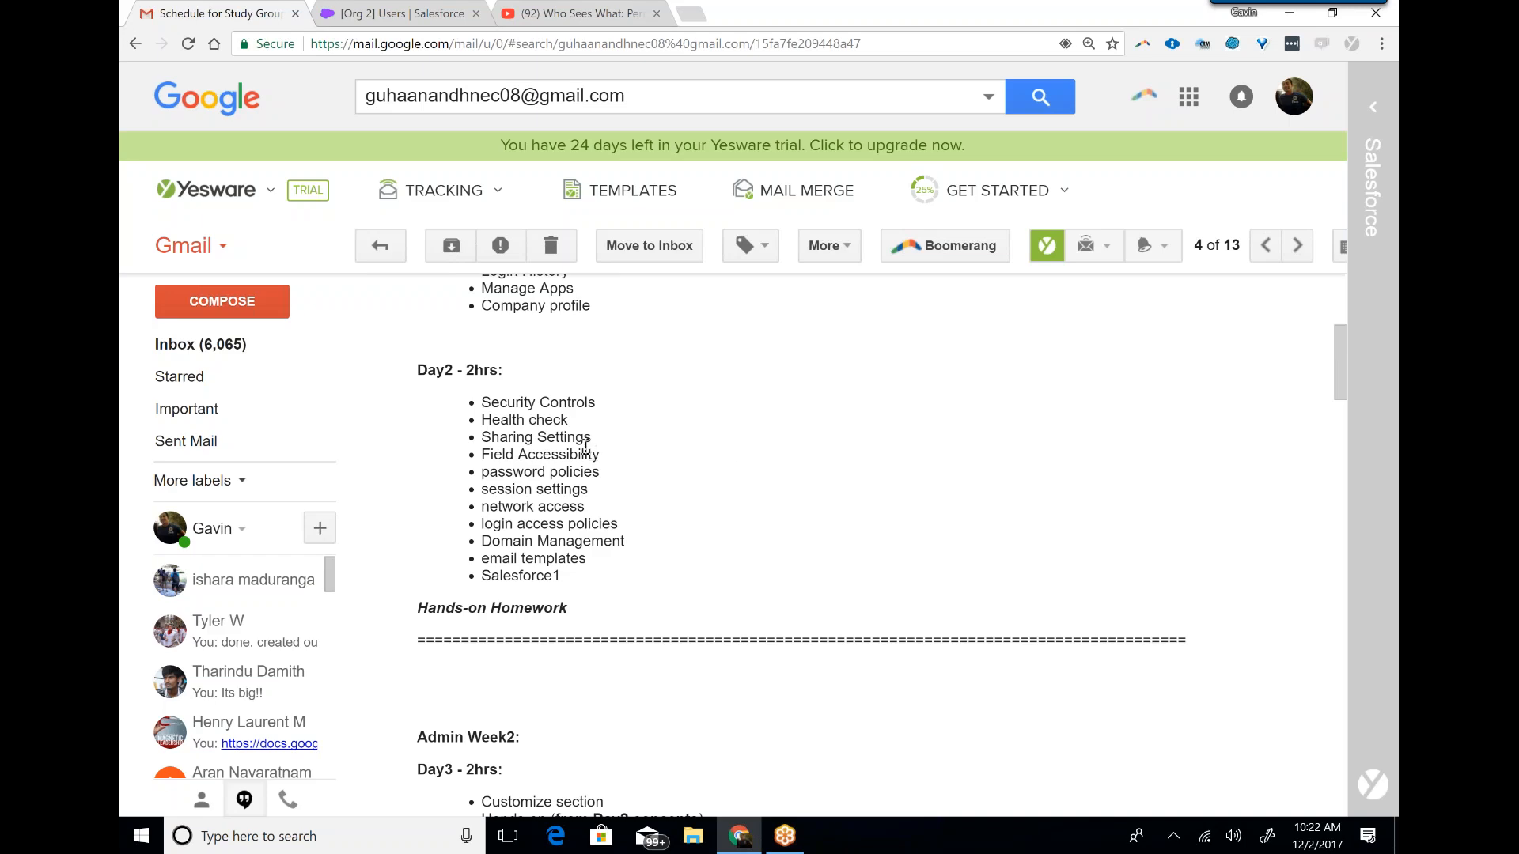
left_click_drag(592, 438, 500, 437)
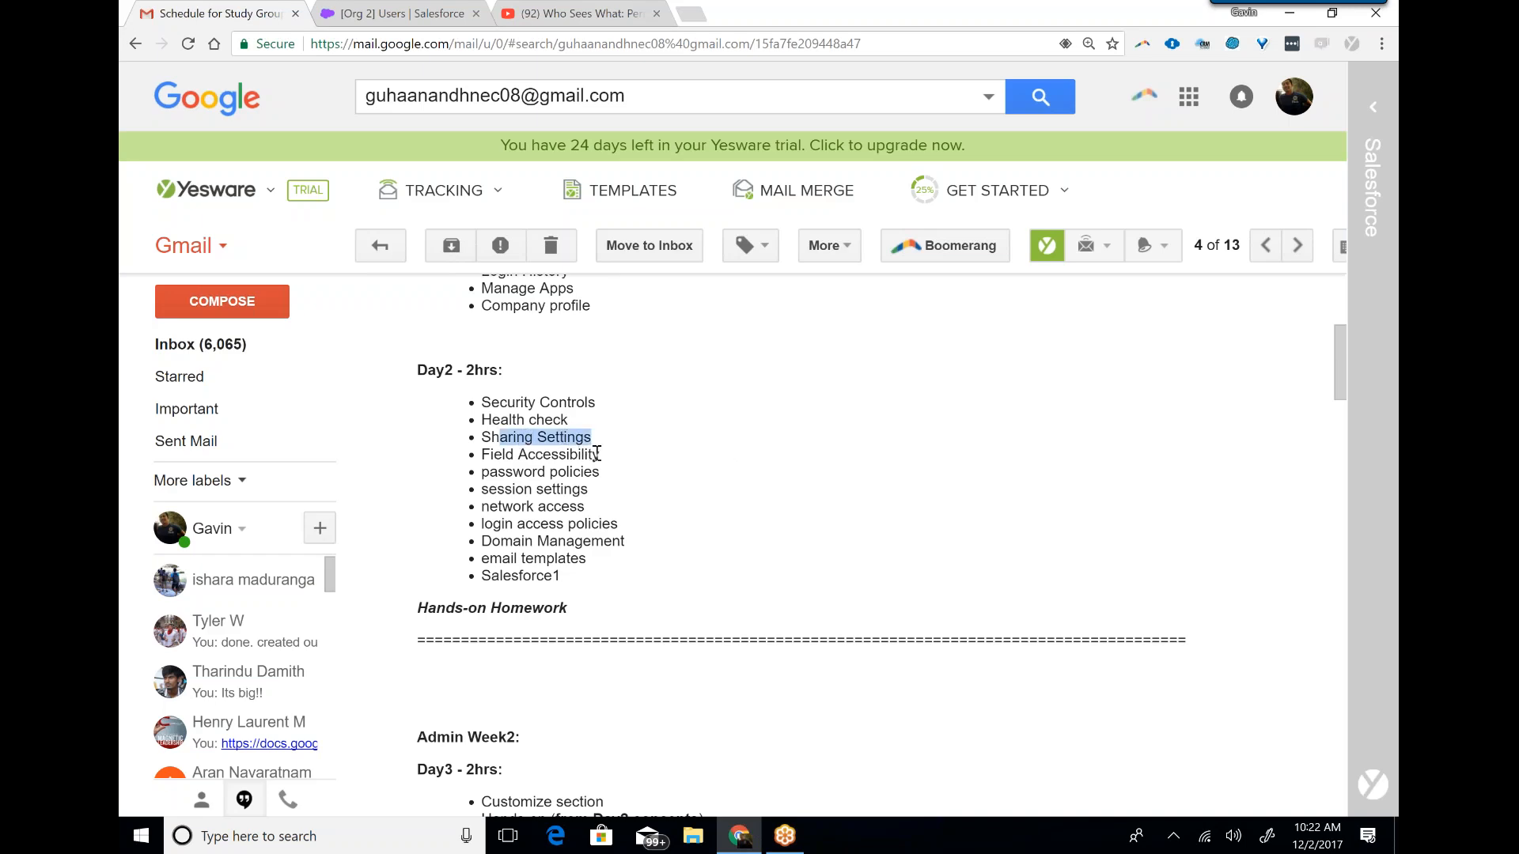
left_click_drag(600, 454, 484, 441)
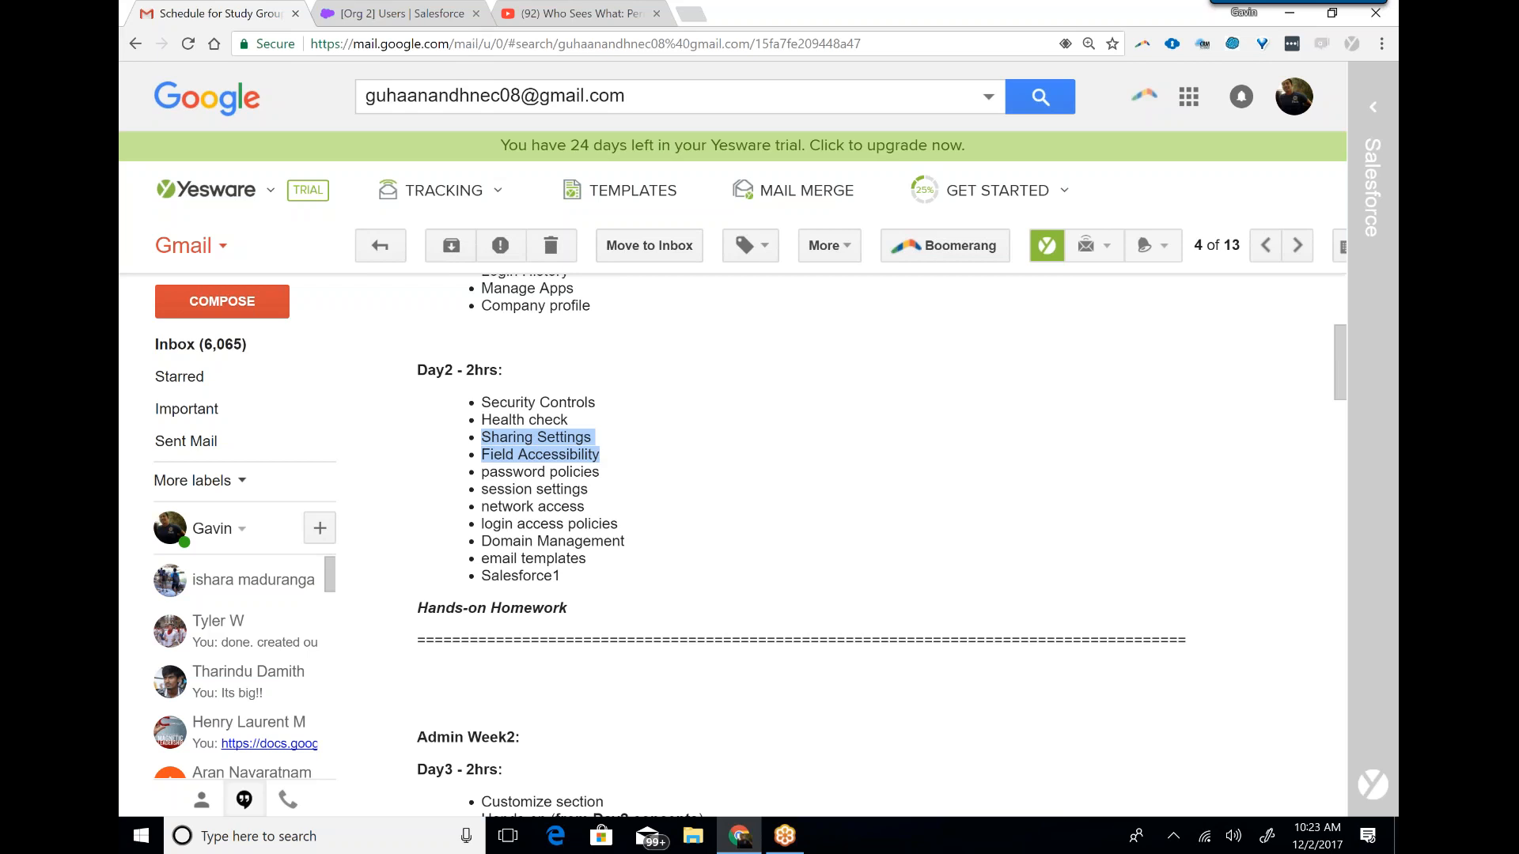
Return to Salesforce setup and open the Account object's Fields & Relationships list in Object Manager.
left_click(402, 13)
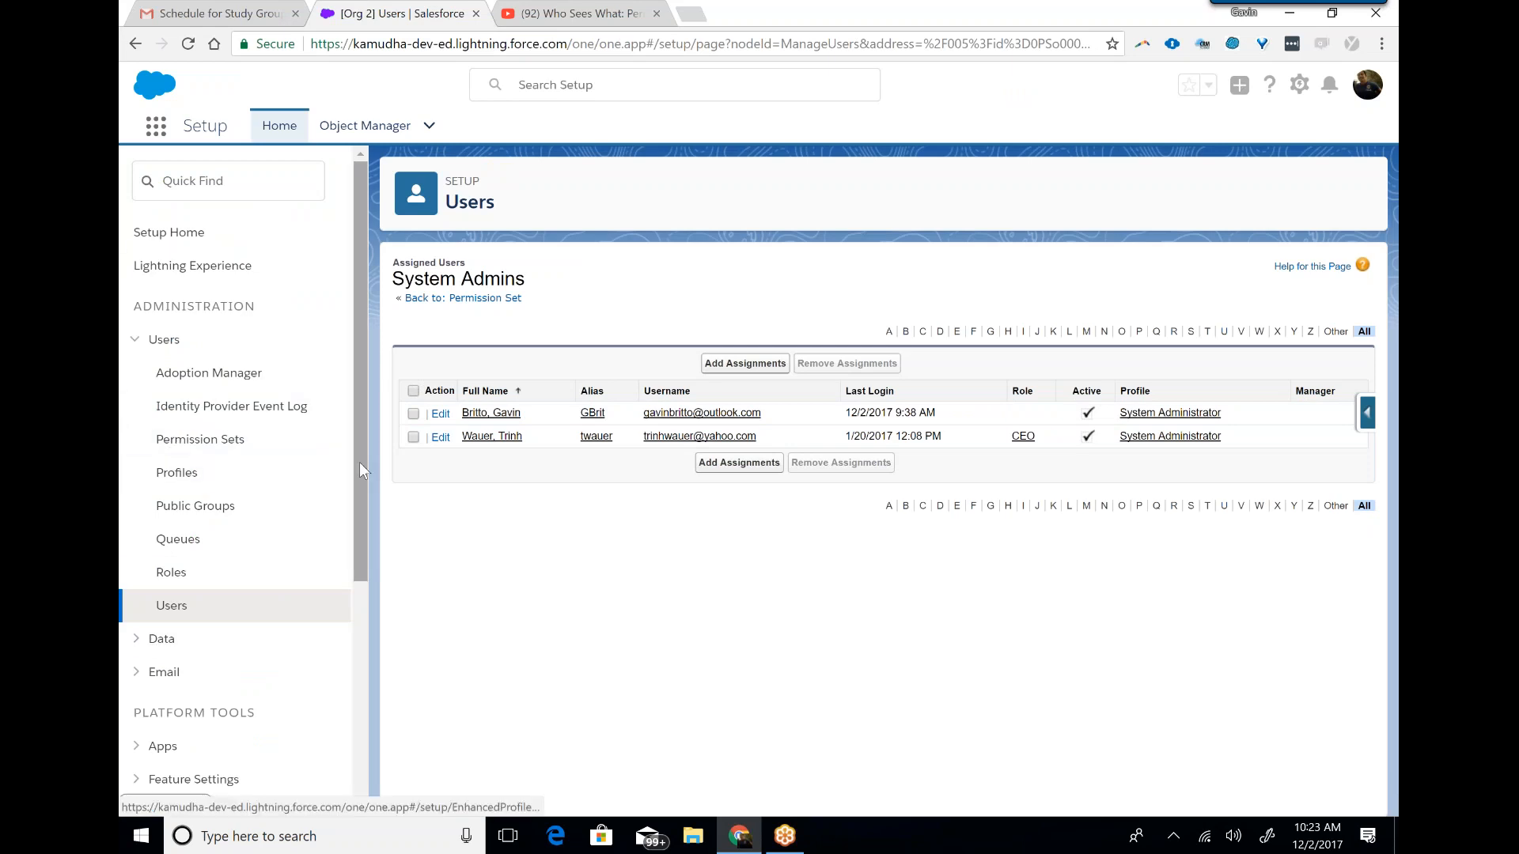
left_click_drag(359, 465, 363, 427)
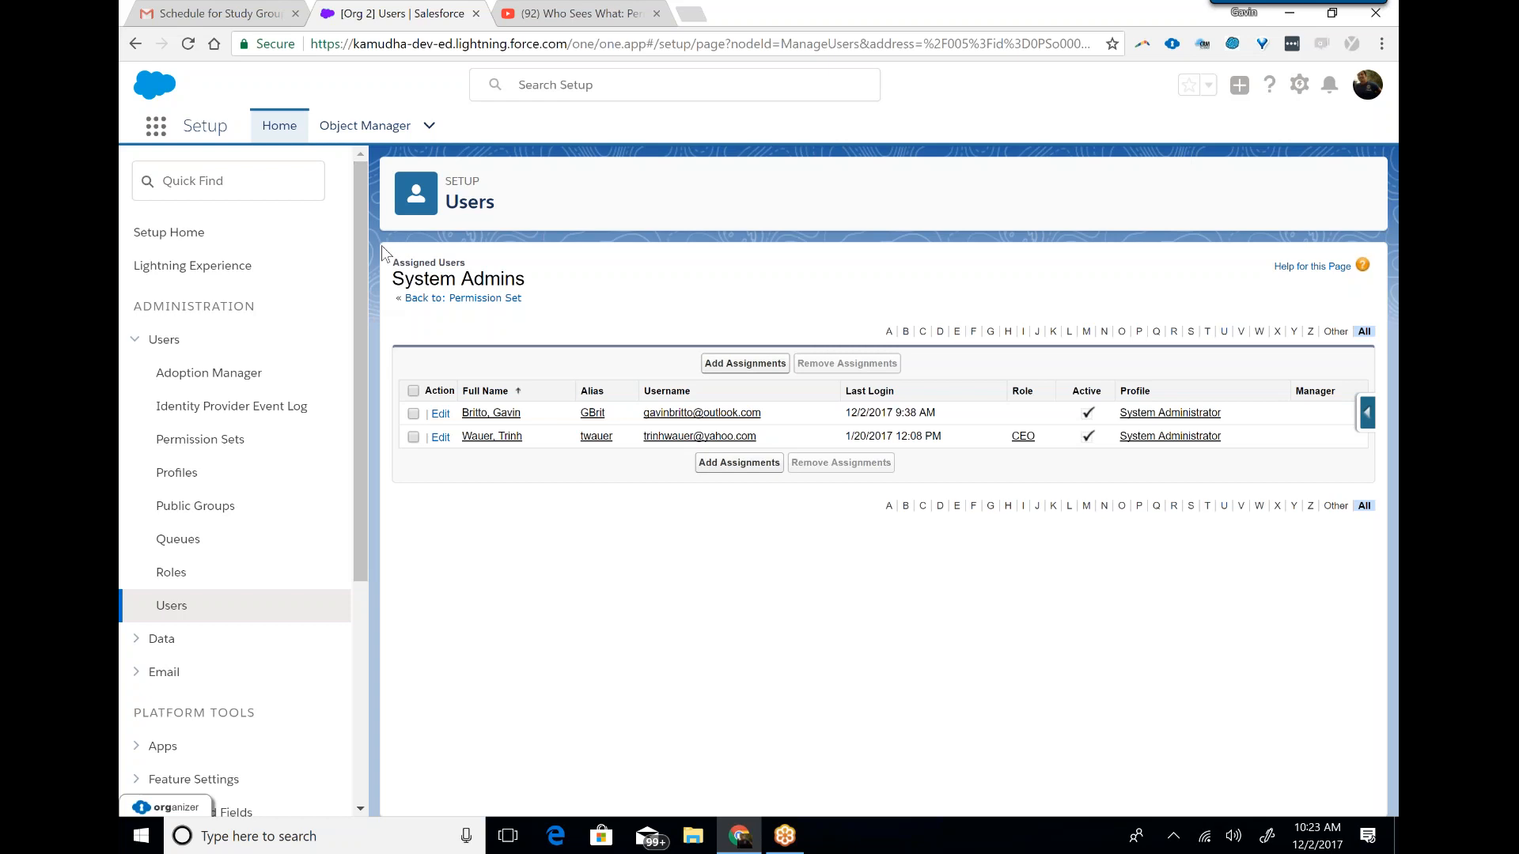
left_click(363, 126)
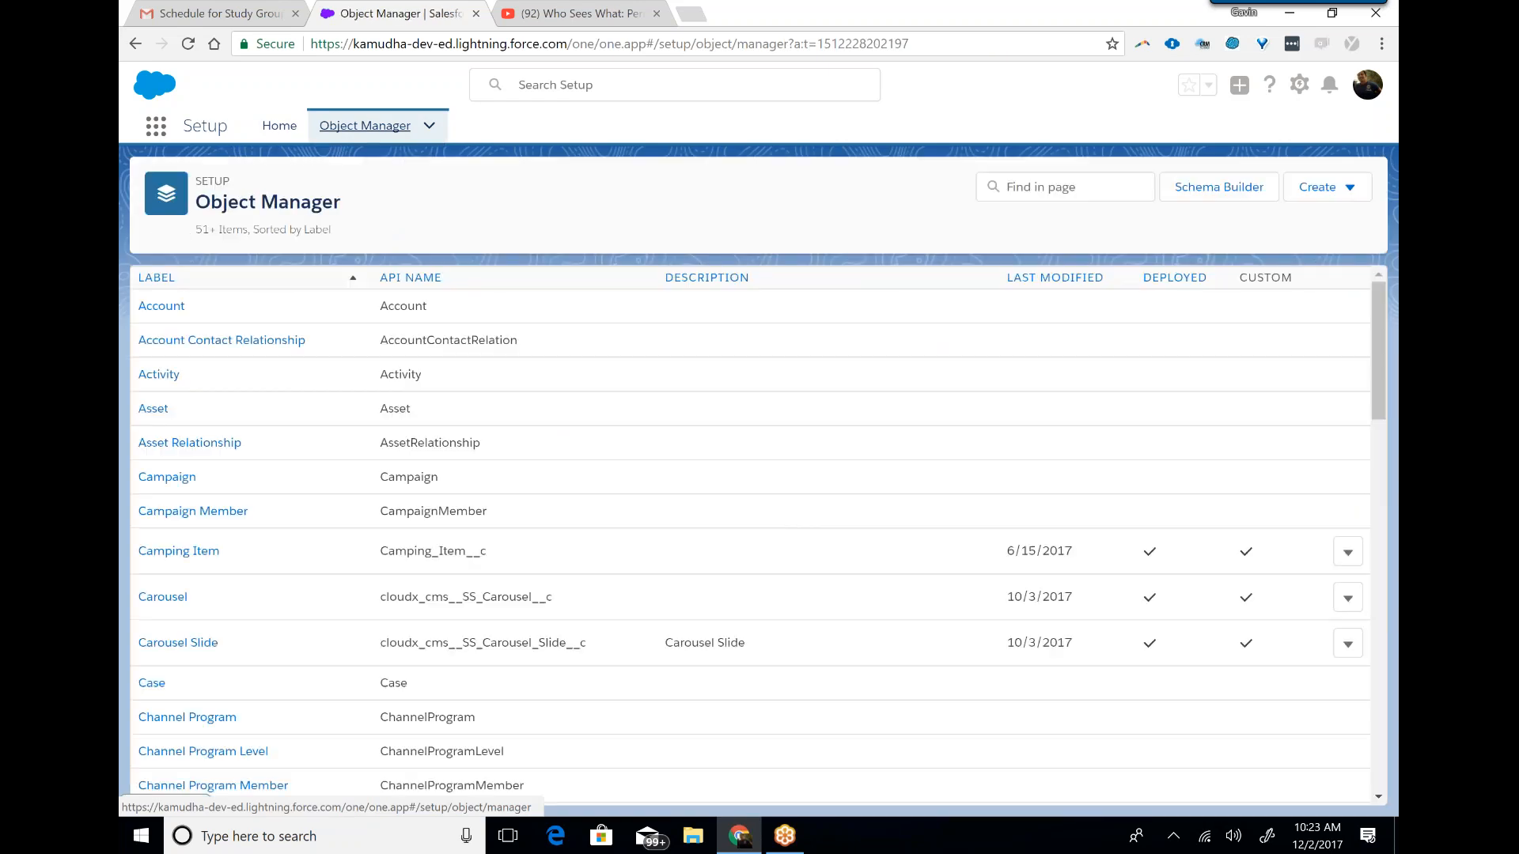
left_click(163, 307)
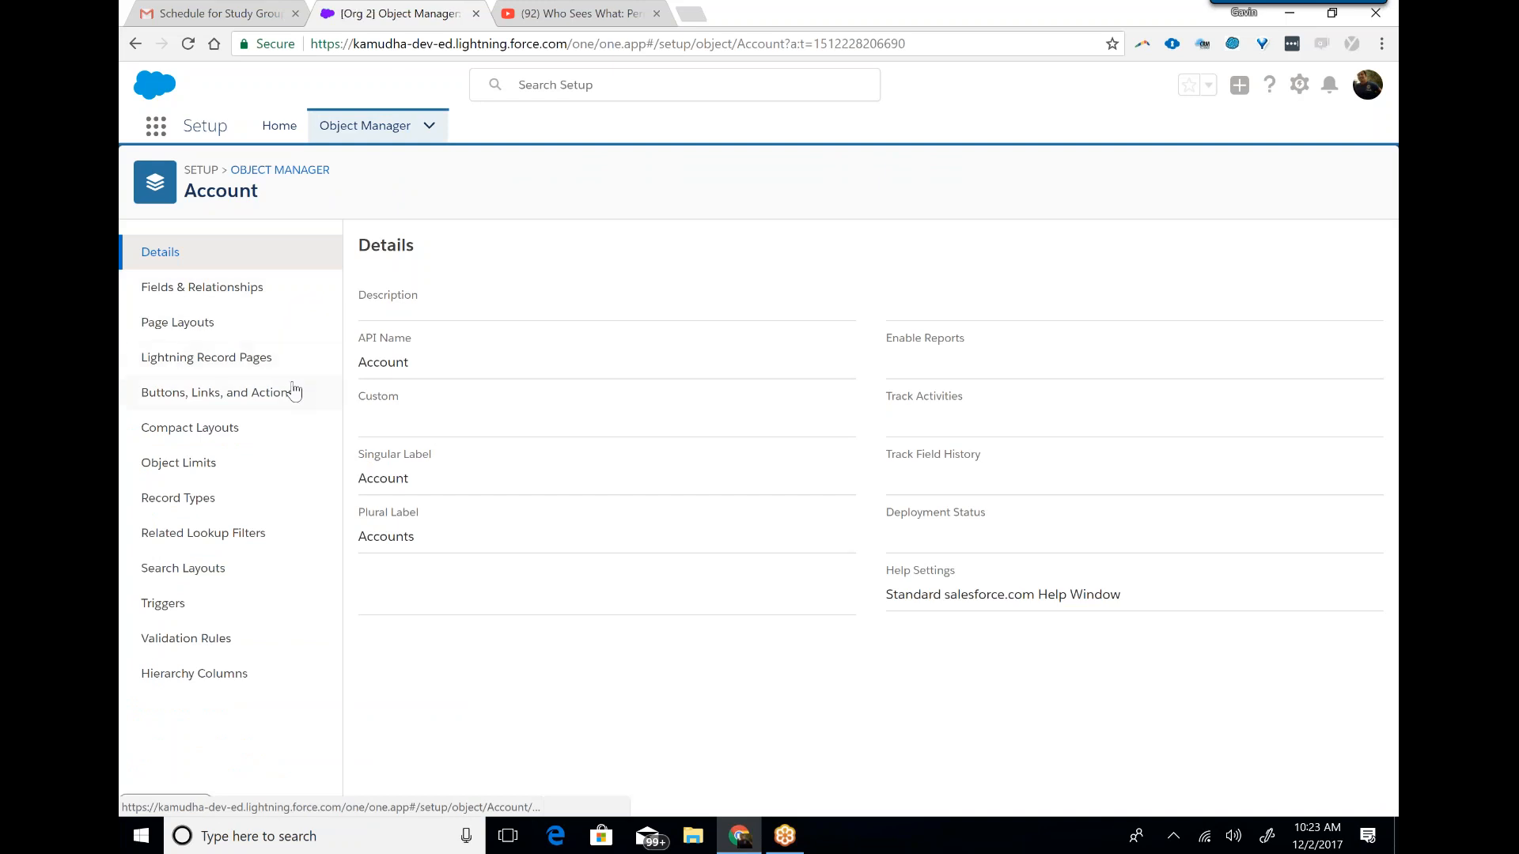
left_click(238, 290)
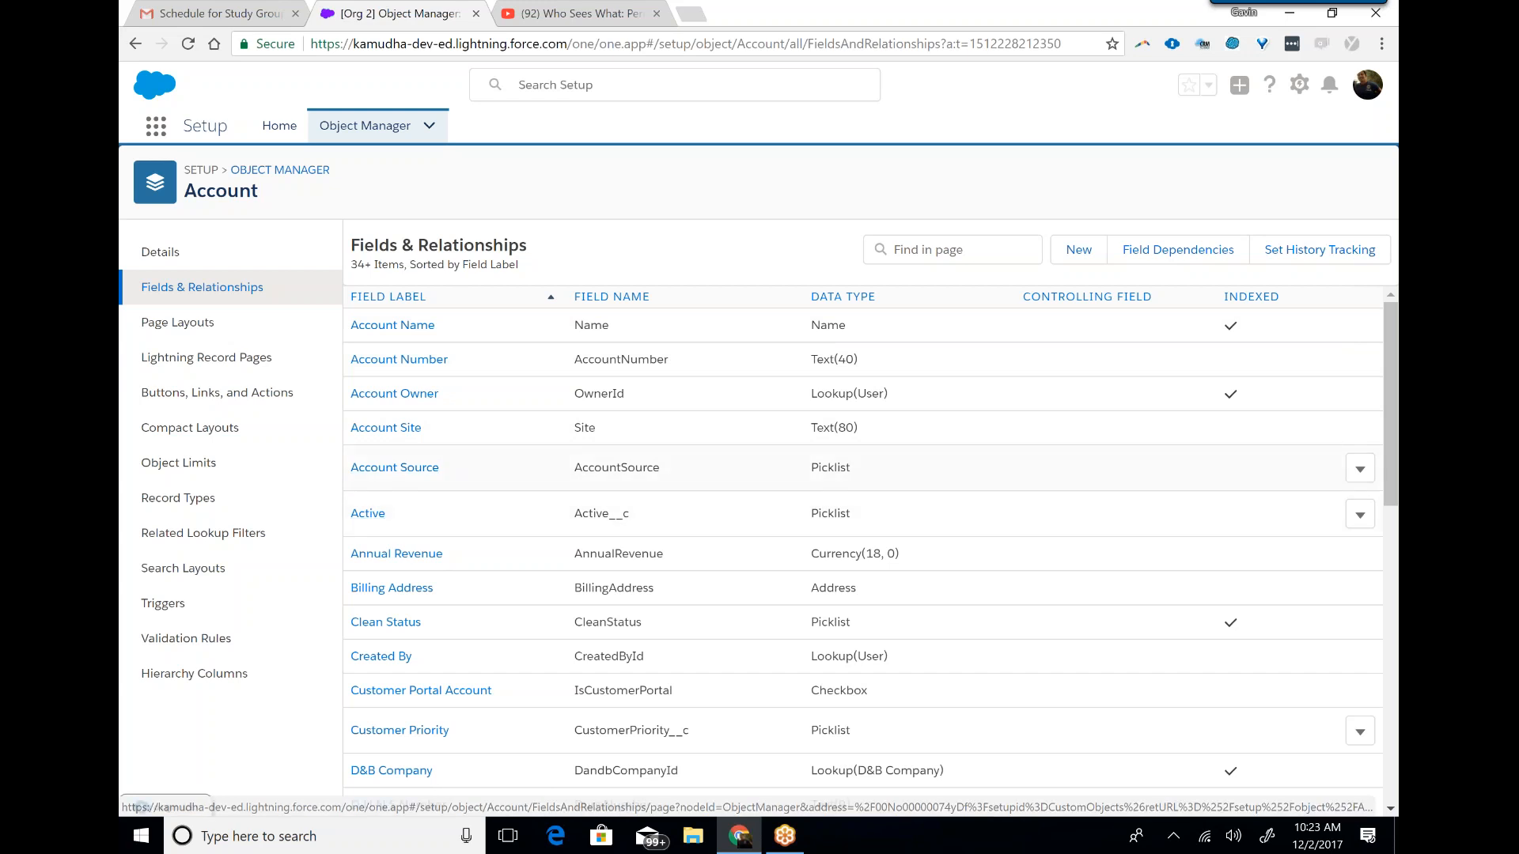
View the Account Source field's accessibility by profile and inspect its access settings for the Contract Manager profile, leaving without saving.
left_click(394, 467)
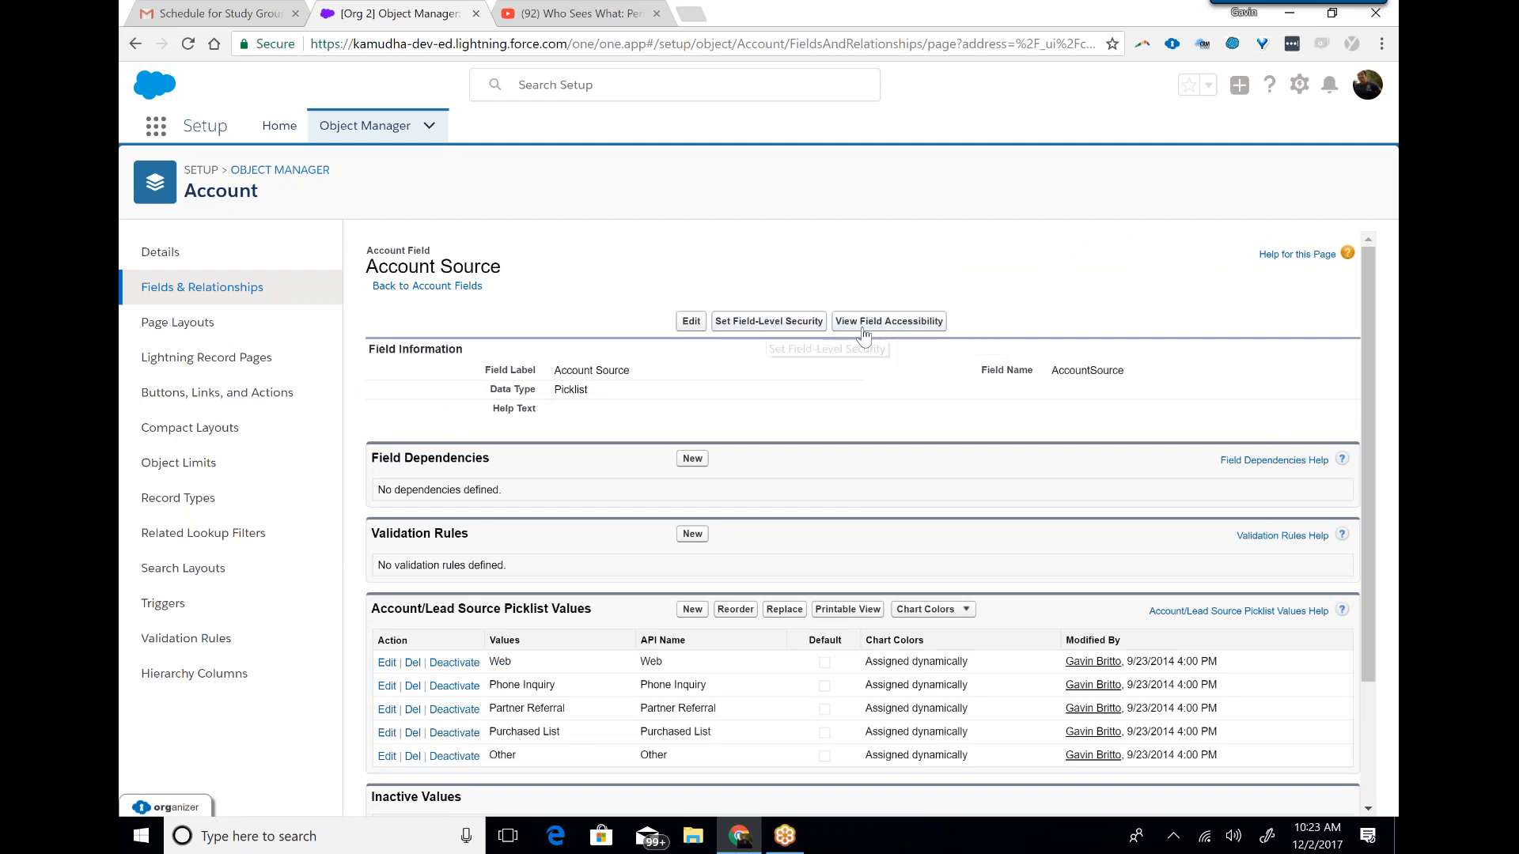
left_click(890, 321)
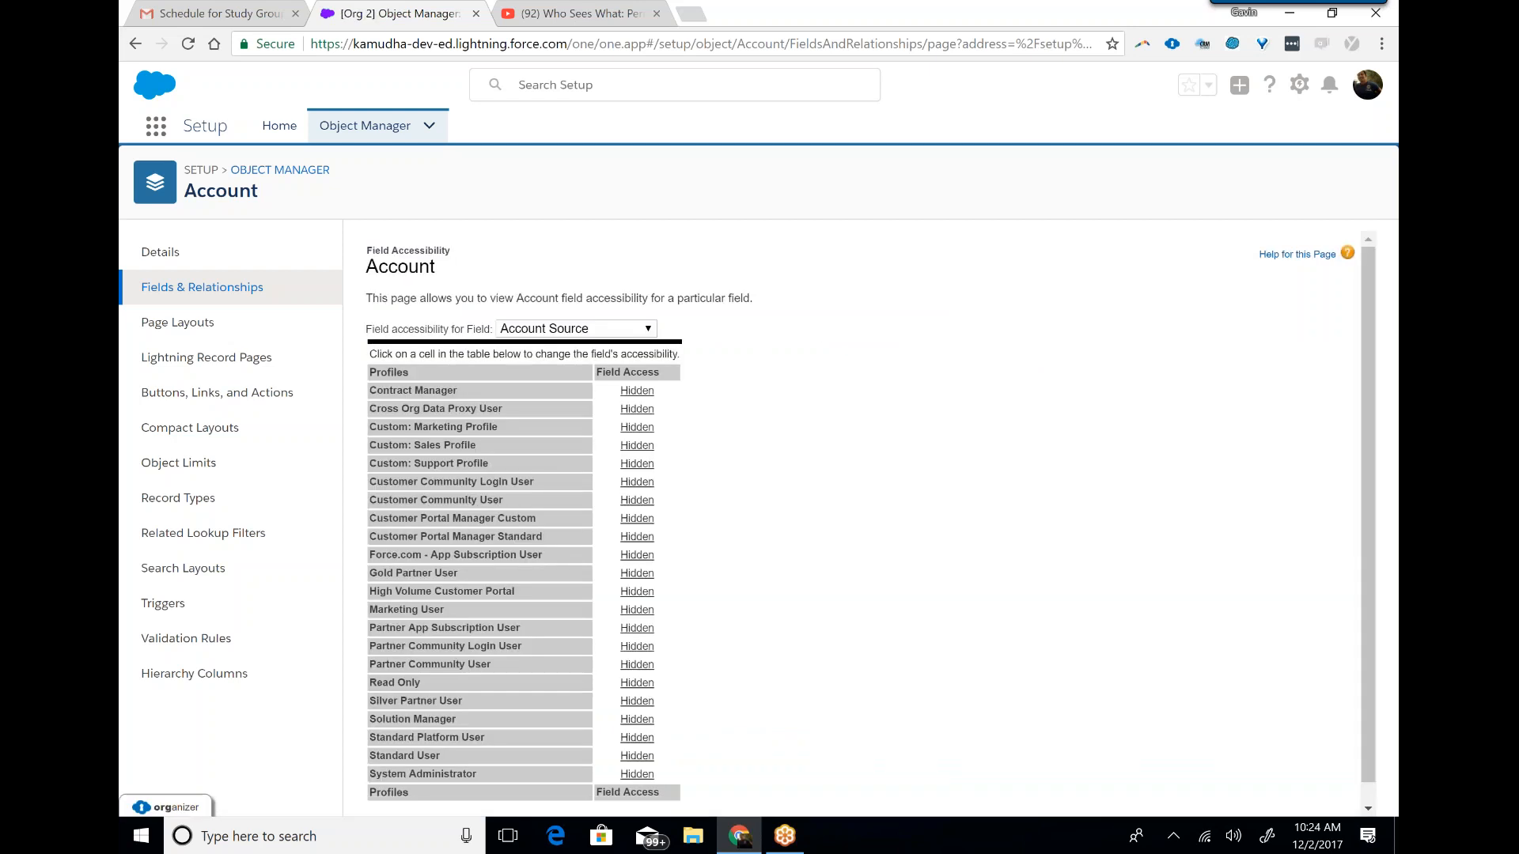
left_click(637, 391)
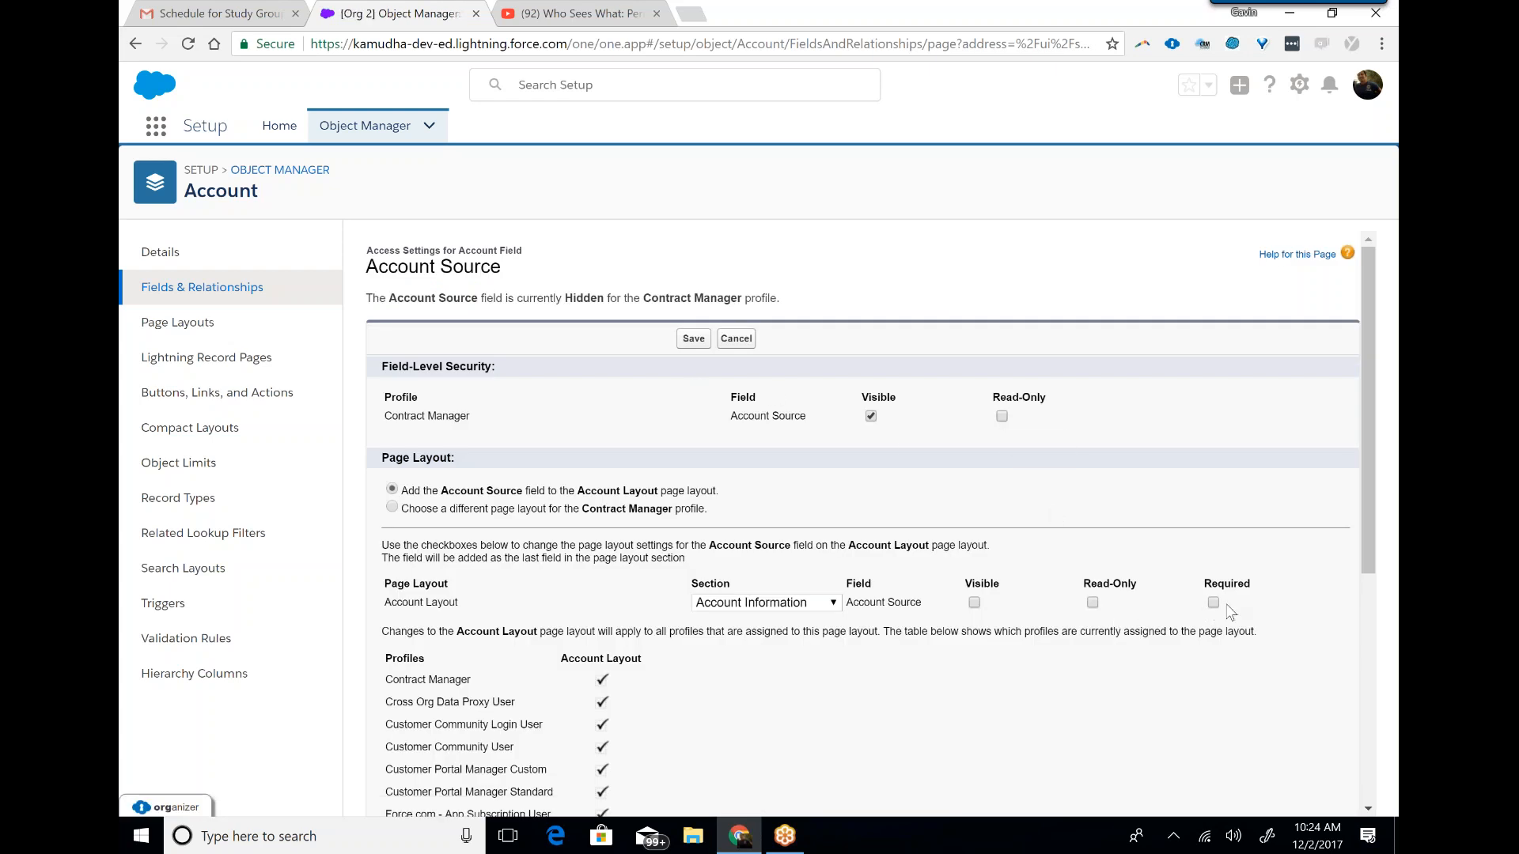
left_click(739, 345)
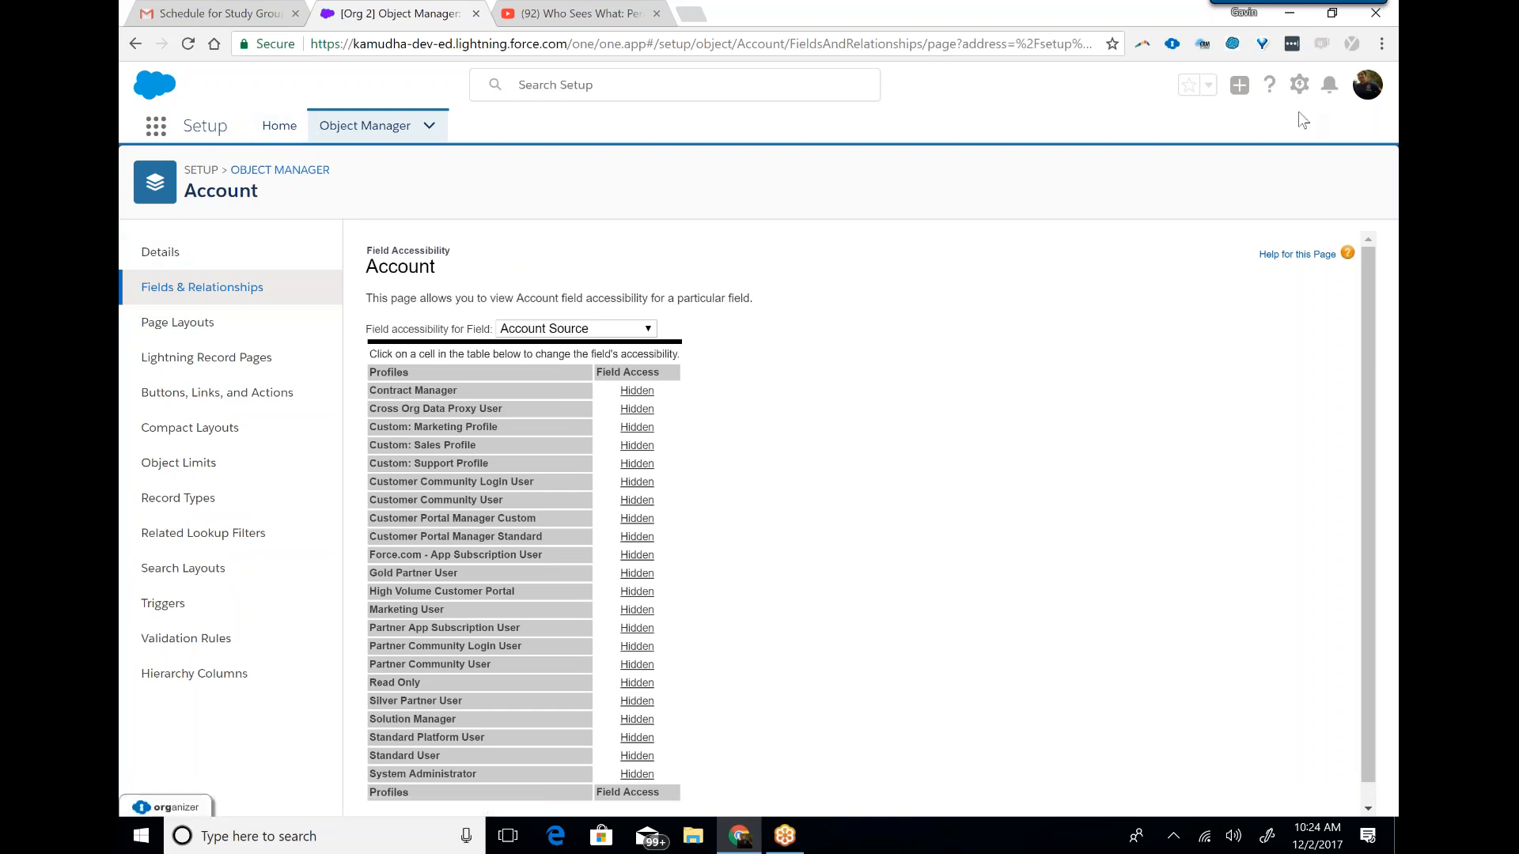
Open Setup in a separate browser tab and look through the list of user profiles.
left_click(1298, 83)
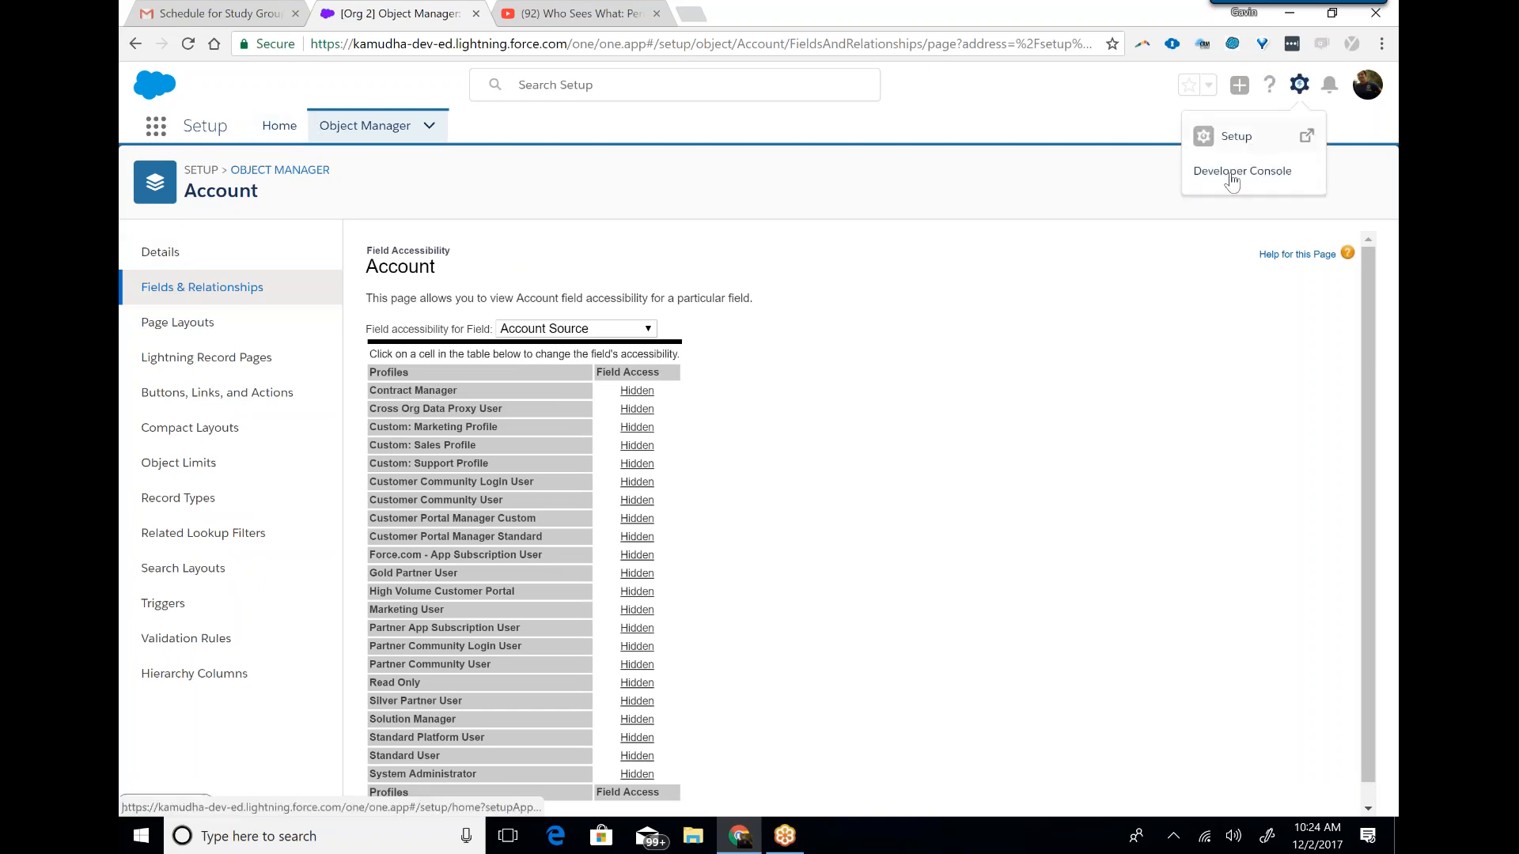
left_click(1223, 142)
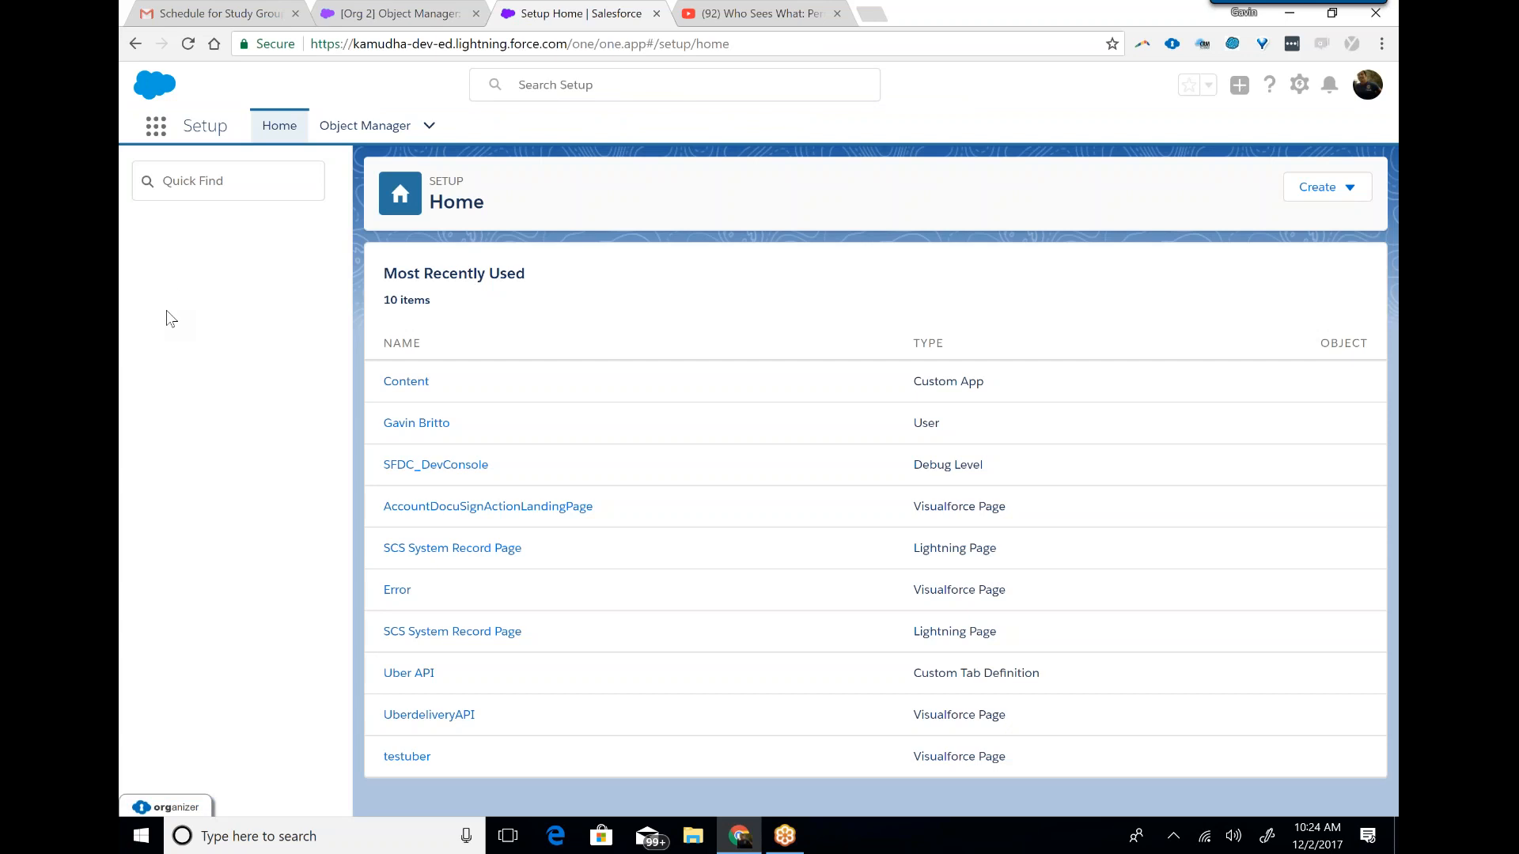
left_click(136, 342)
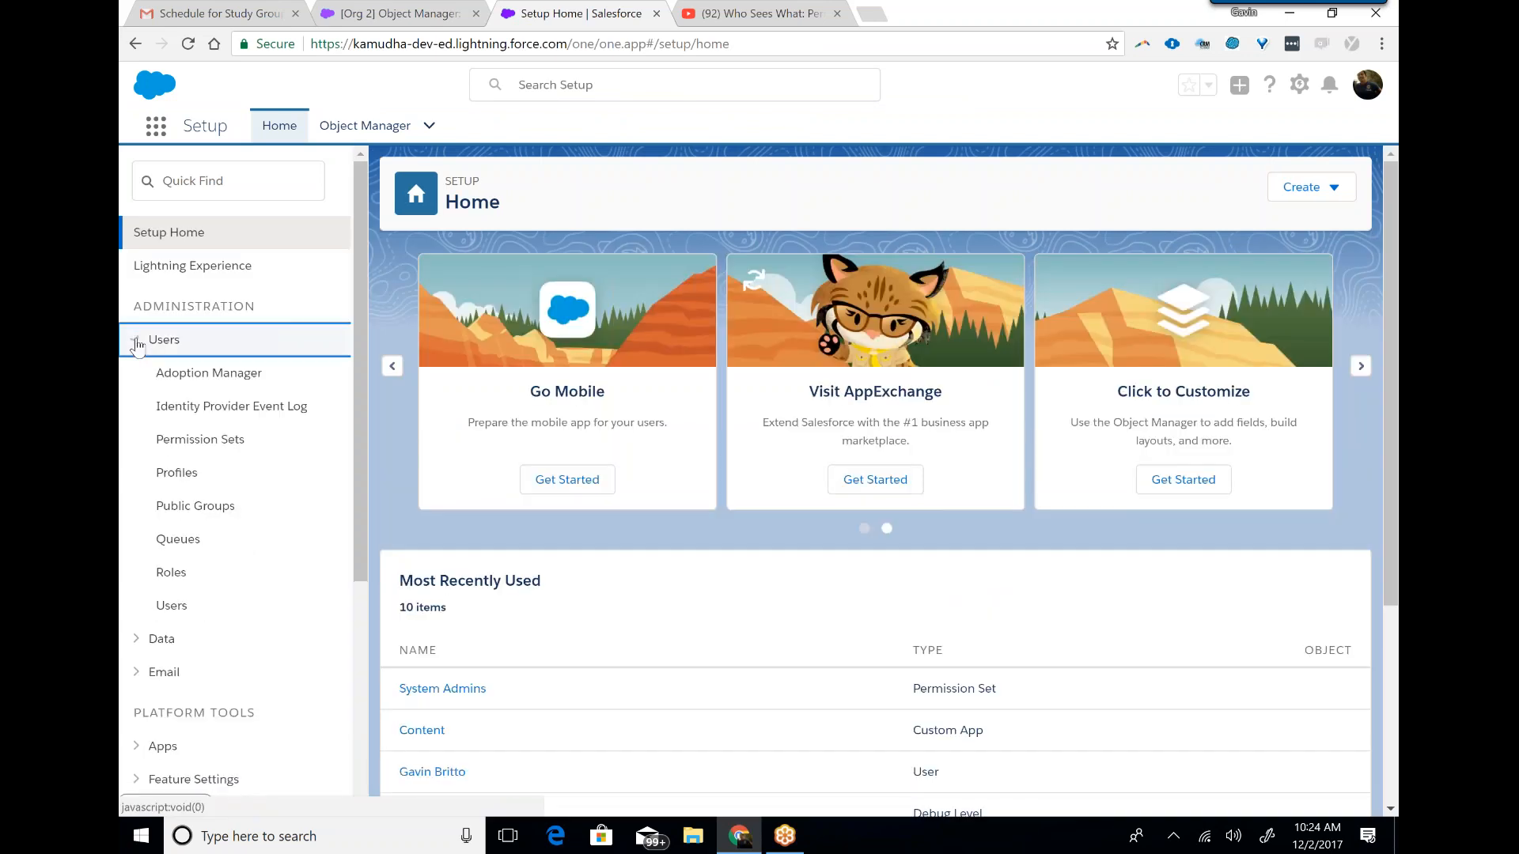
left_click(177, 473)
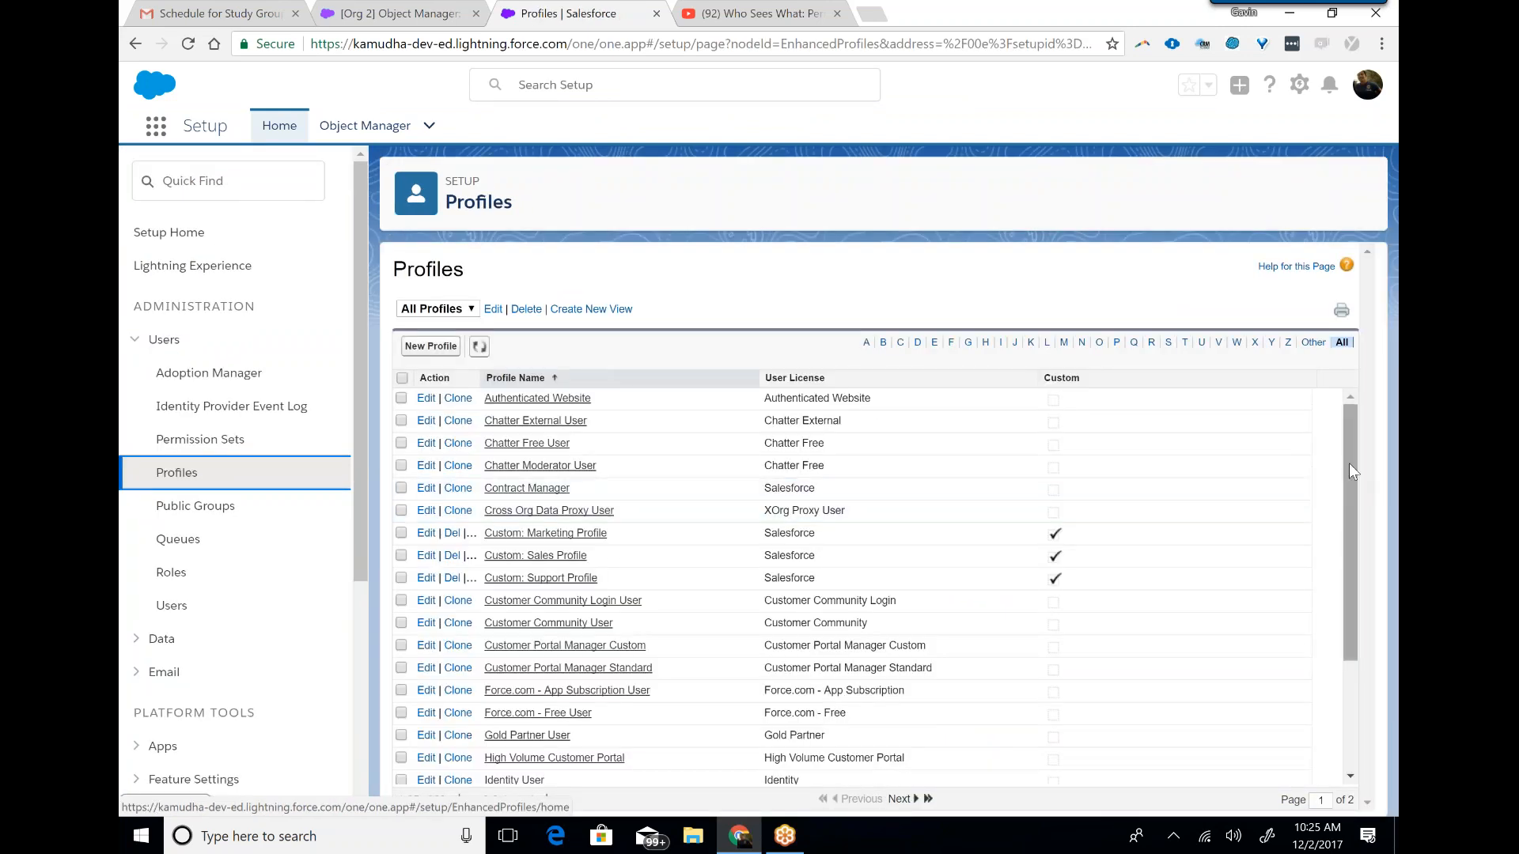
left_click_drag(1350, 463, 1373, 551)
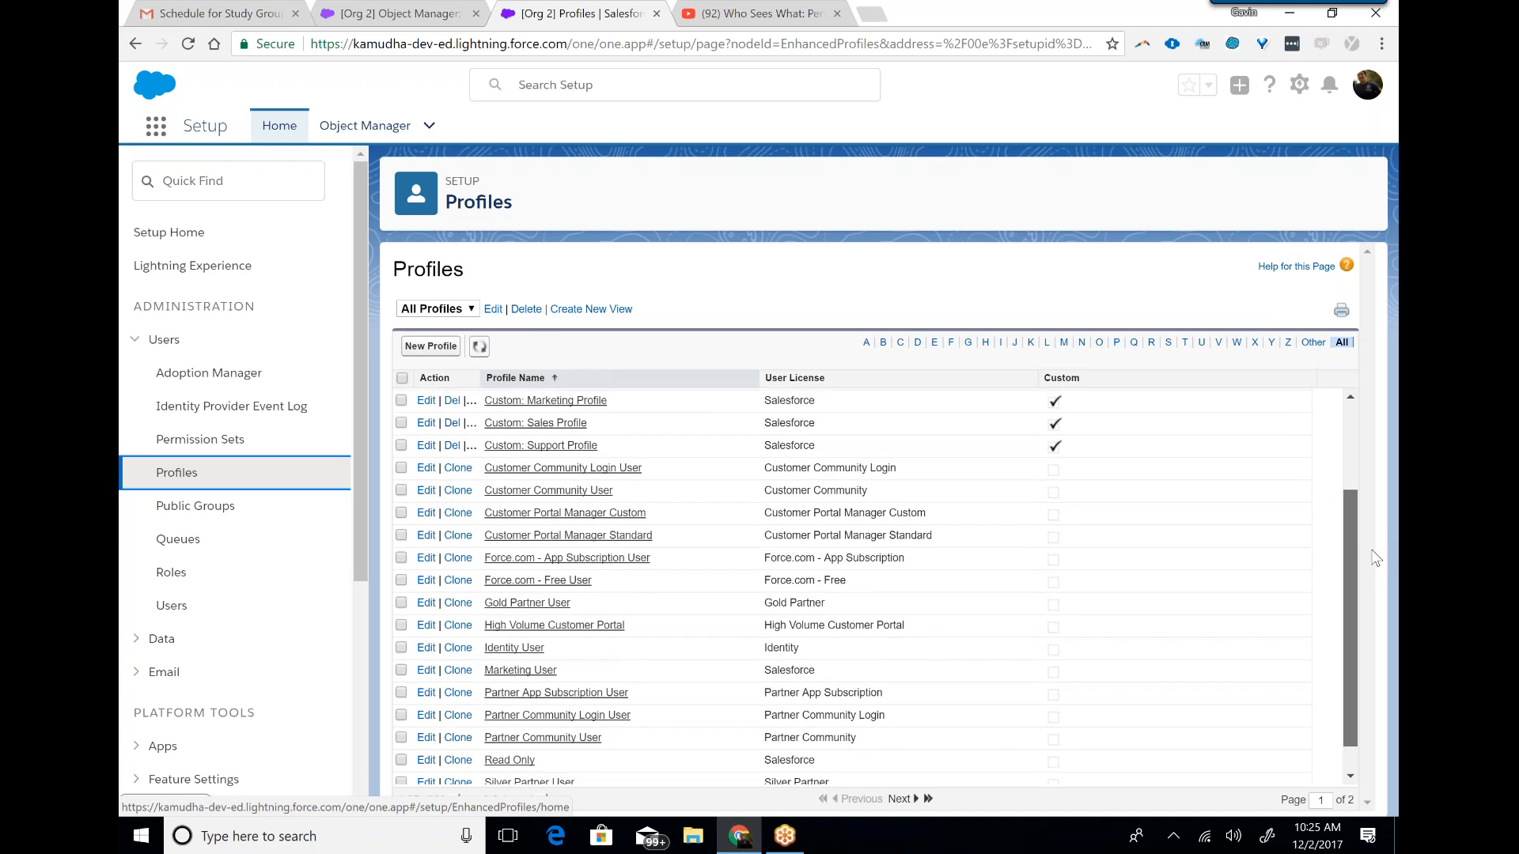
left_click_drag(1374, 558, 1379, 583)
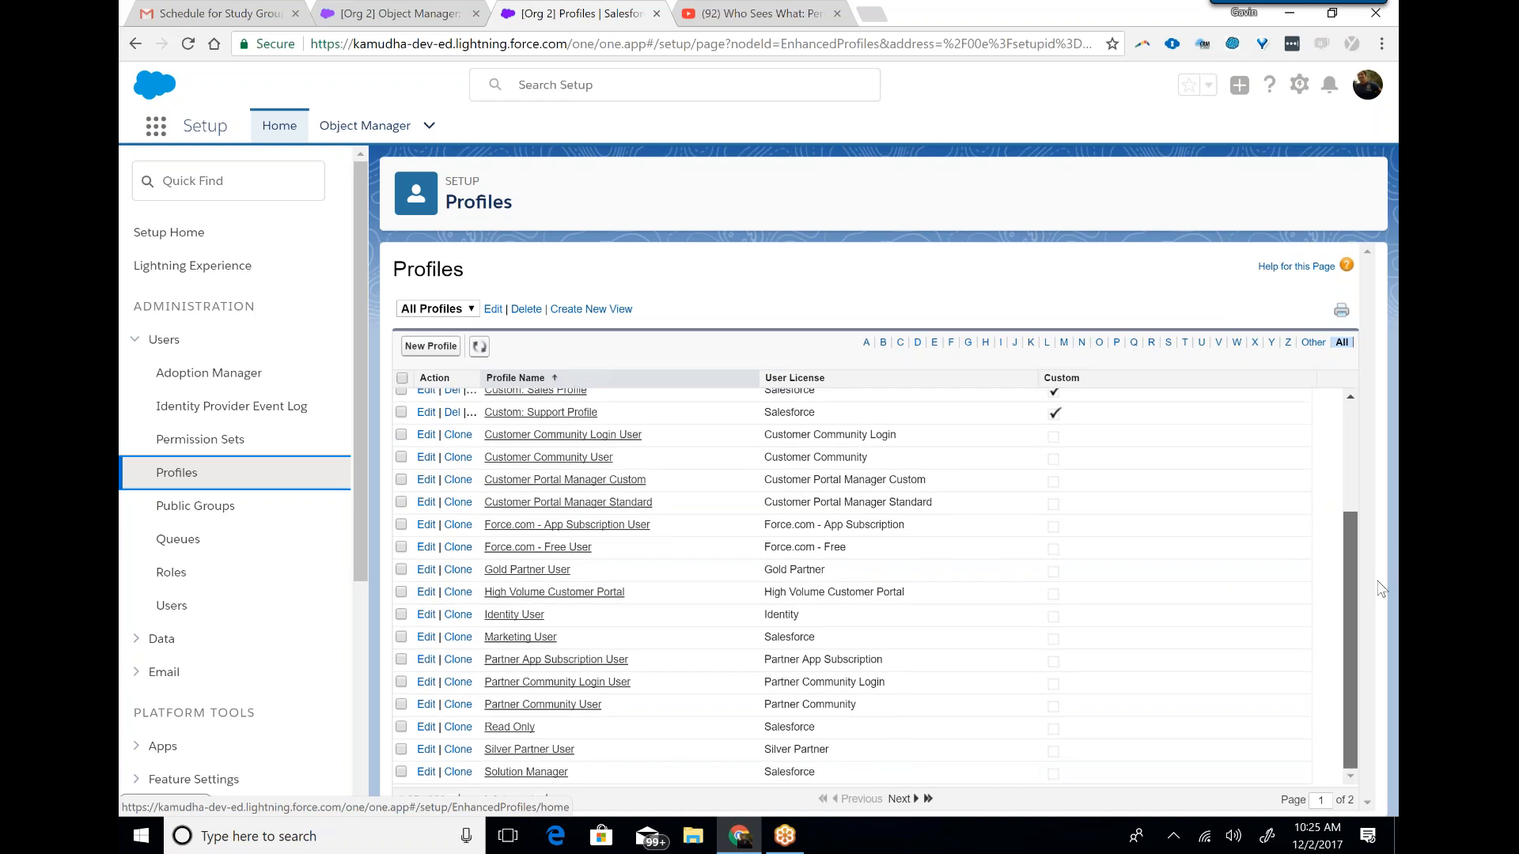
left_click_drag(1377, 582, 1377, 582)
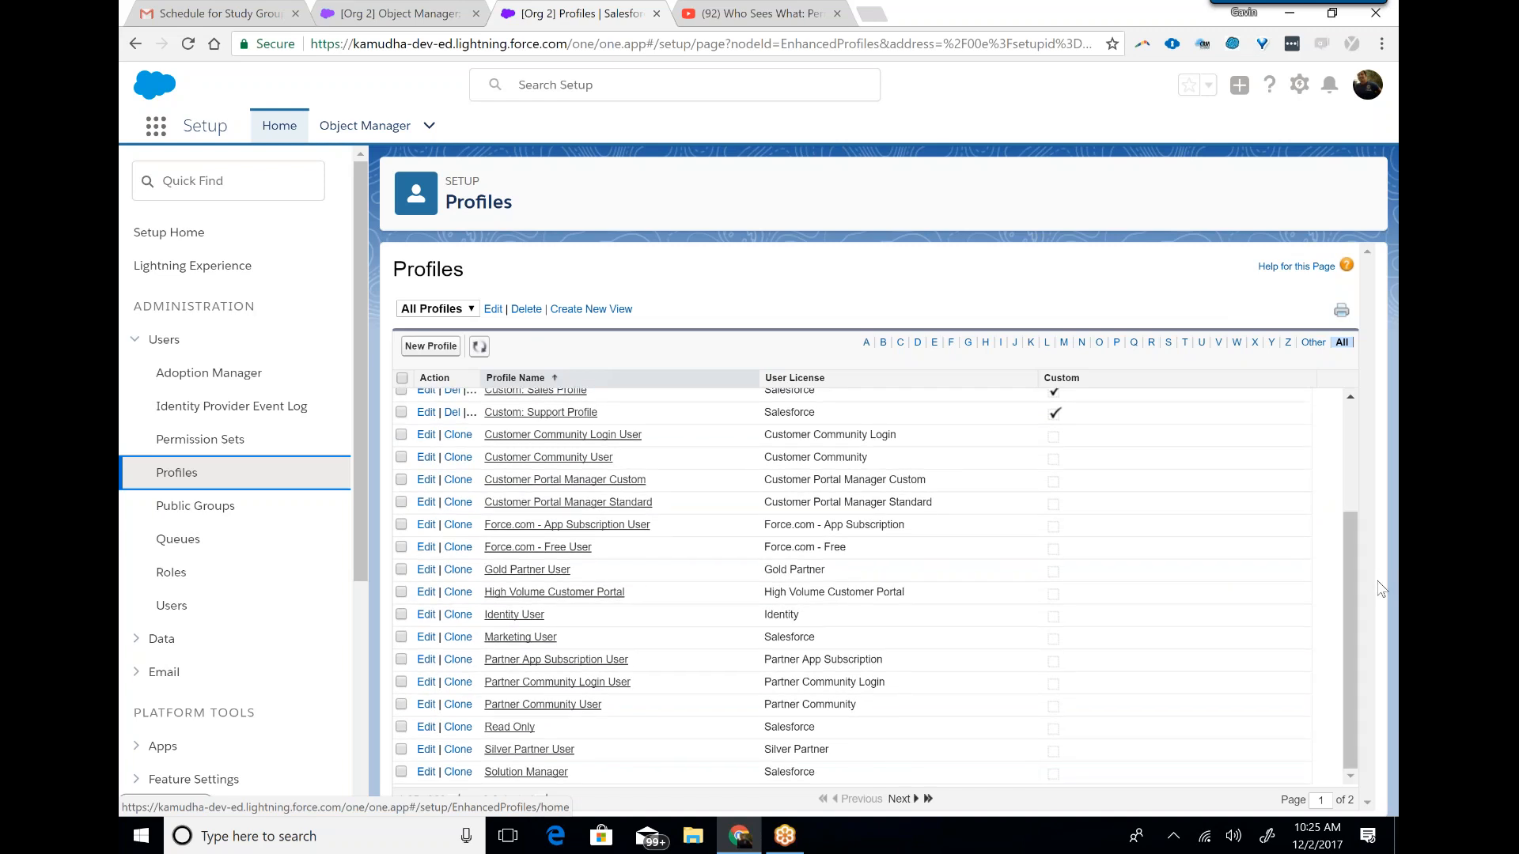
Open the System Admins permission set and review its overview and properties without saving changes.
left_click(198, 443)
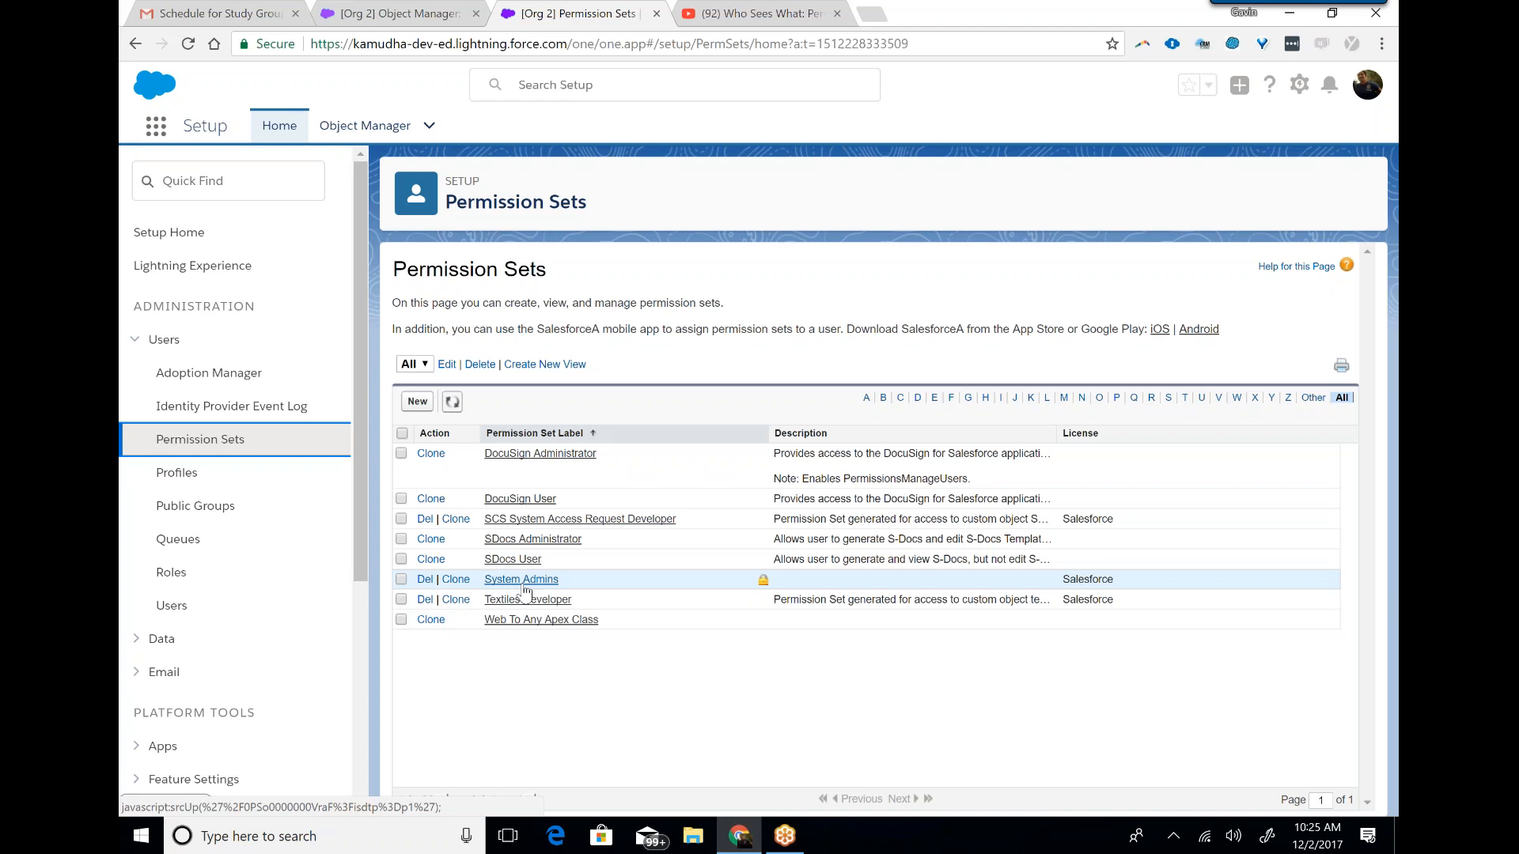
left_click(521, 580)
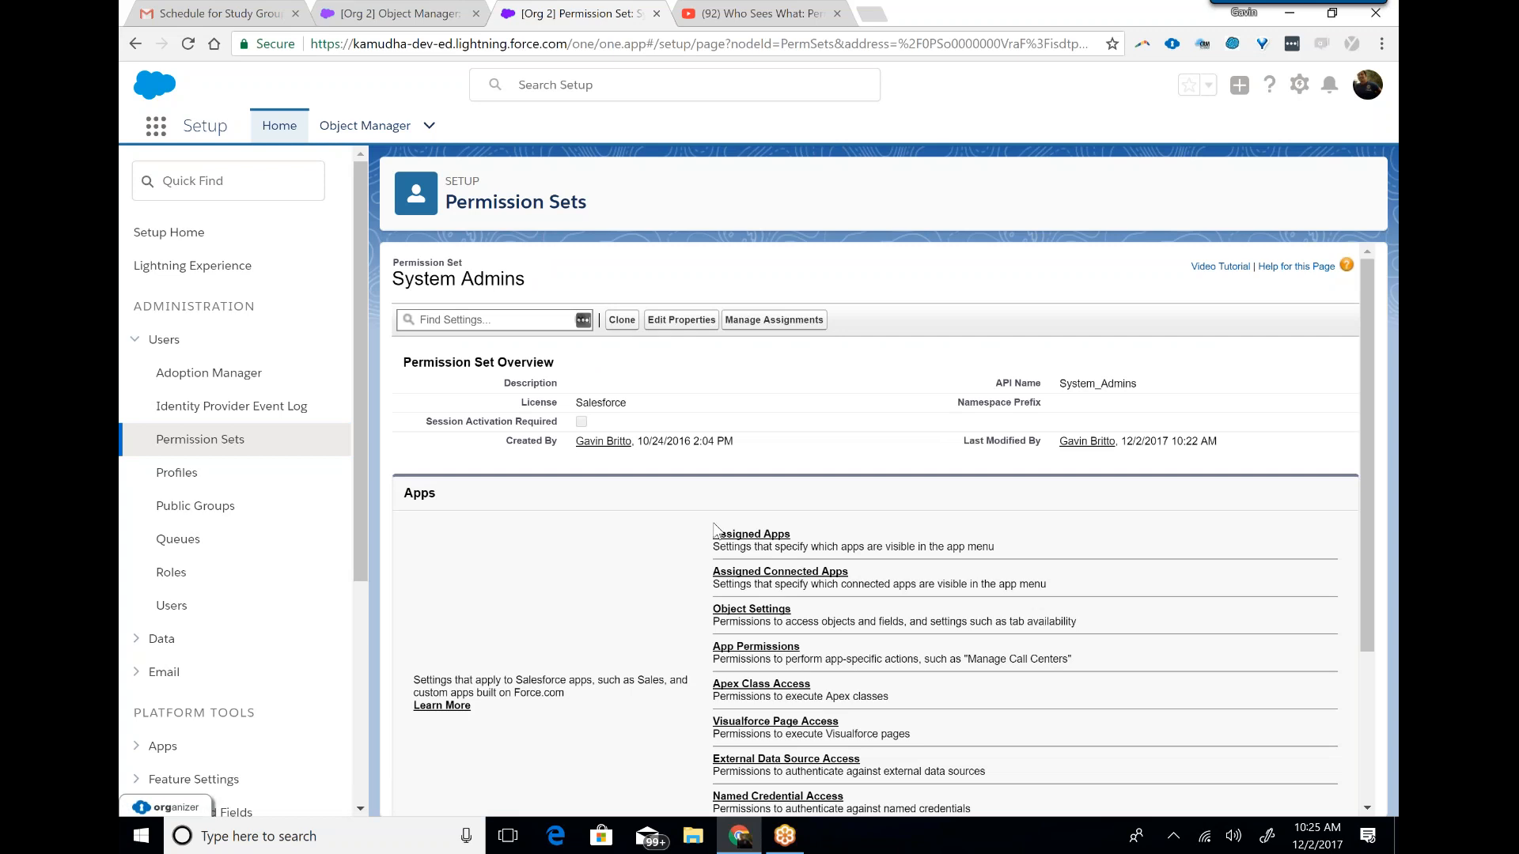
left_click_drag(1368, 414, 1378, 489)
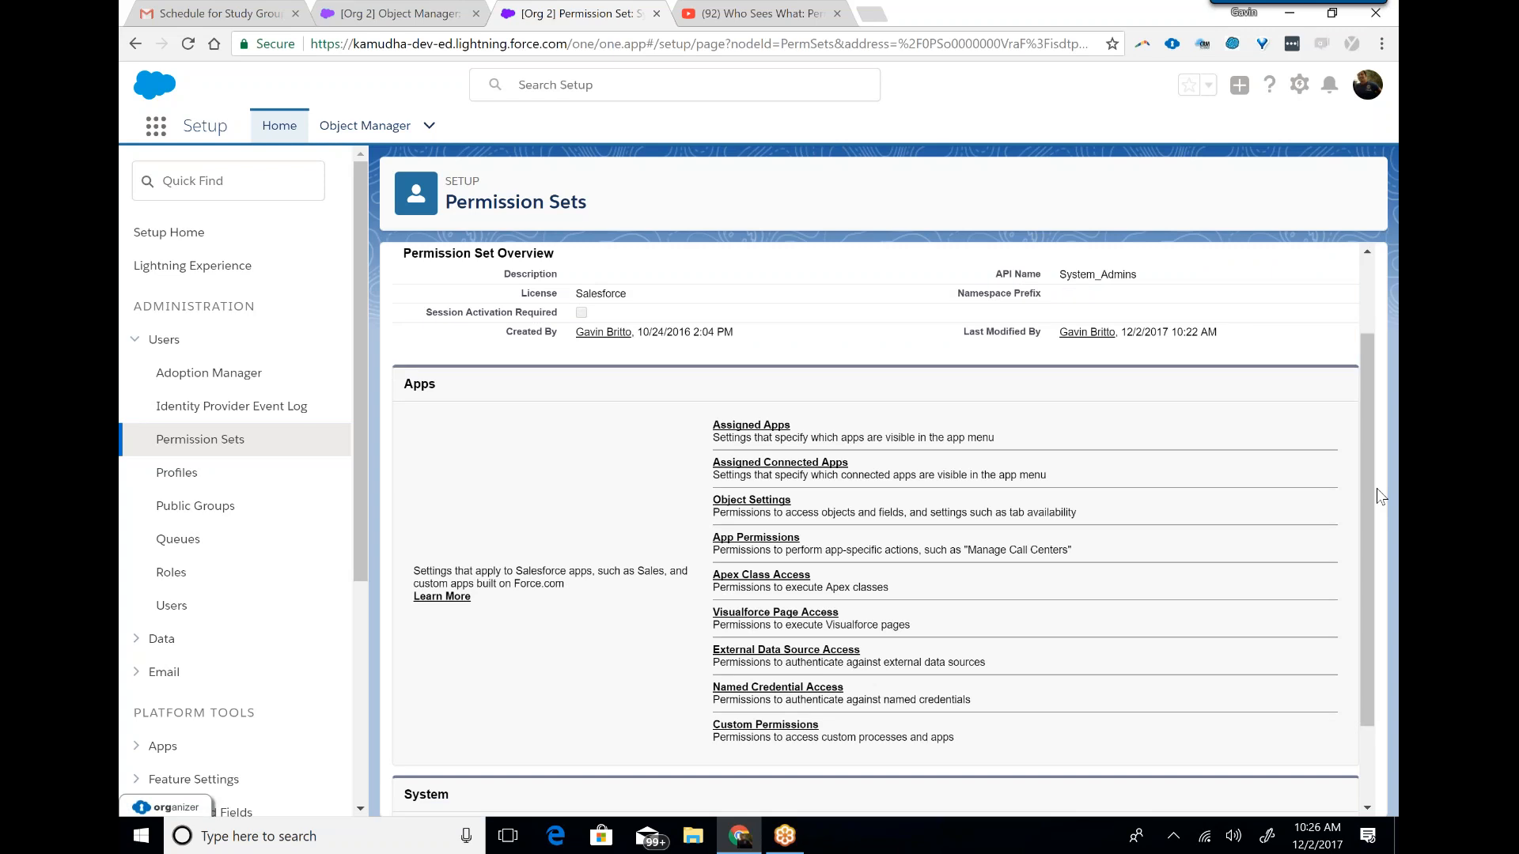
left_click_drag(1368, 491, 1356, 364)
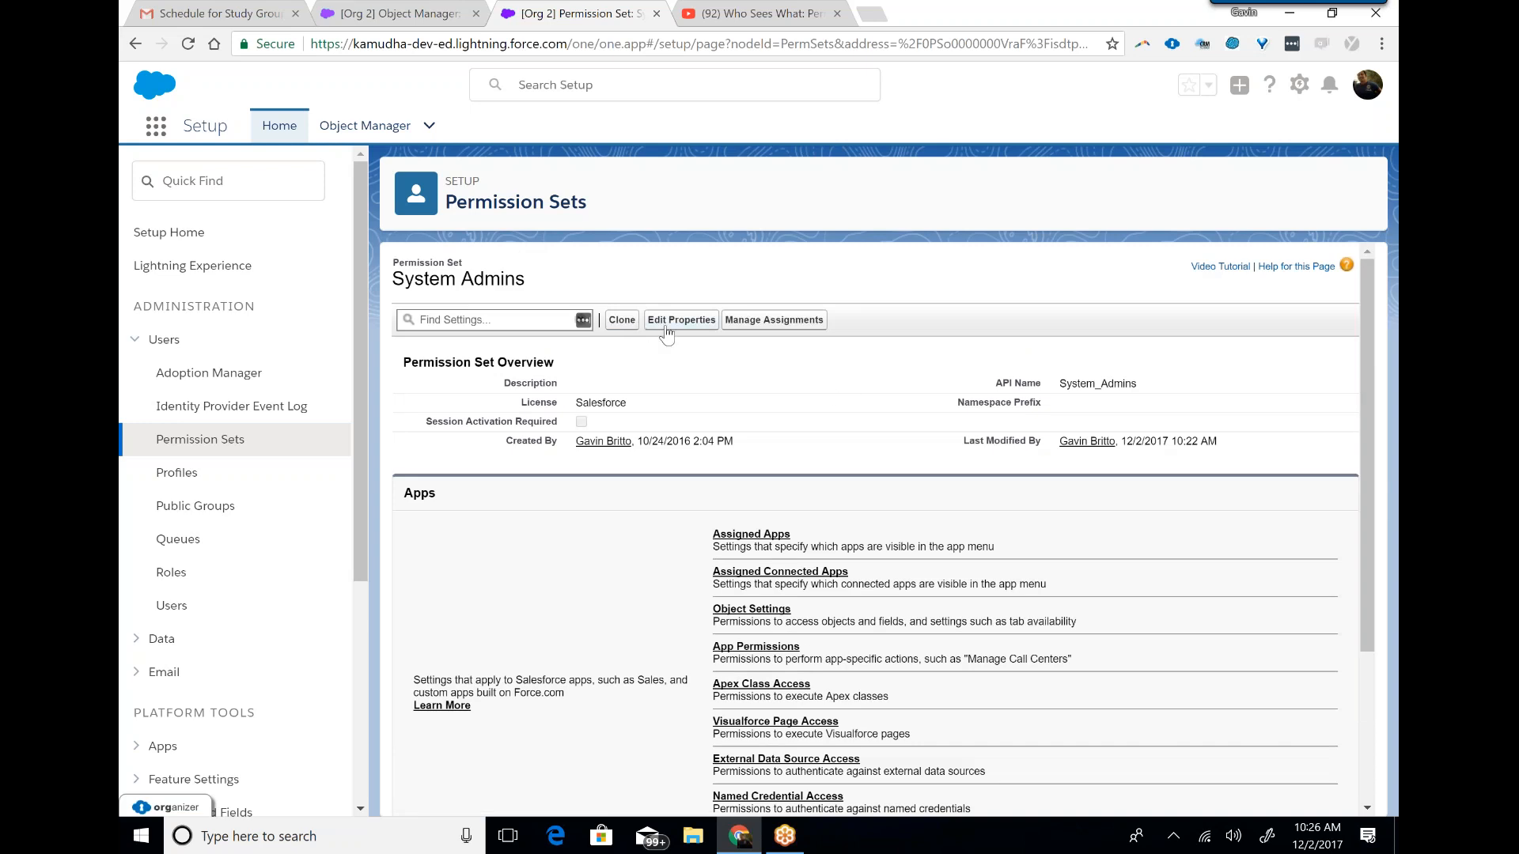
left_click(680, 321)
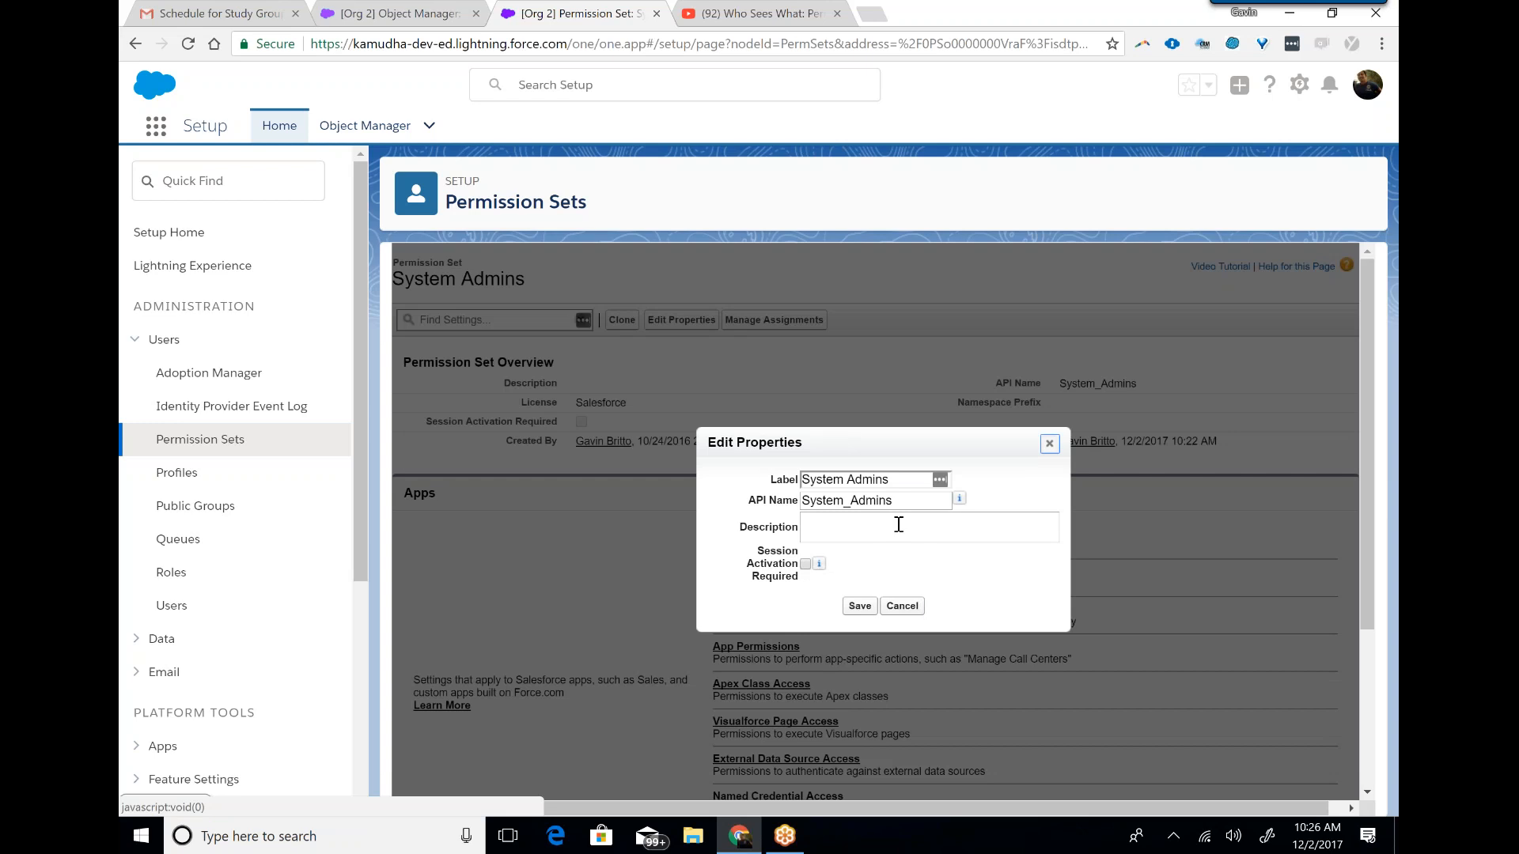
left_click(908, 610)
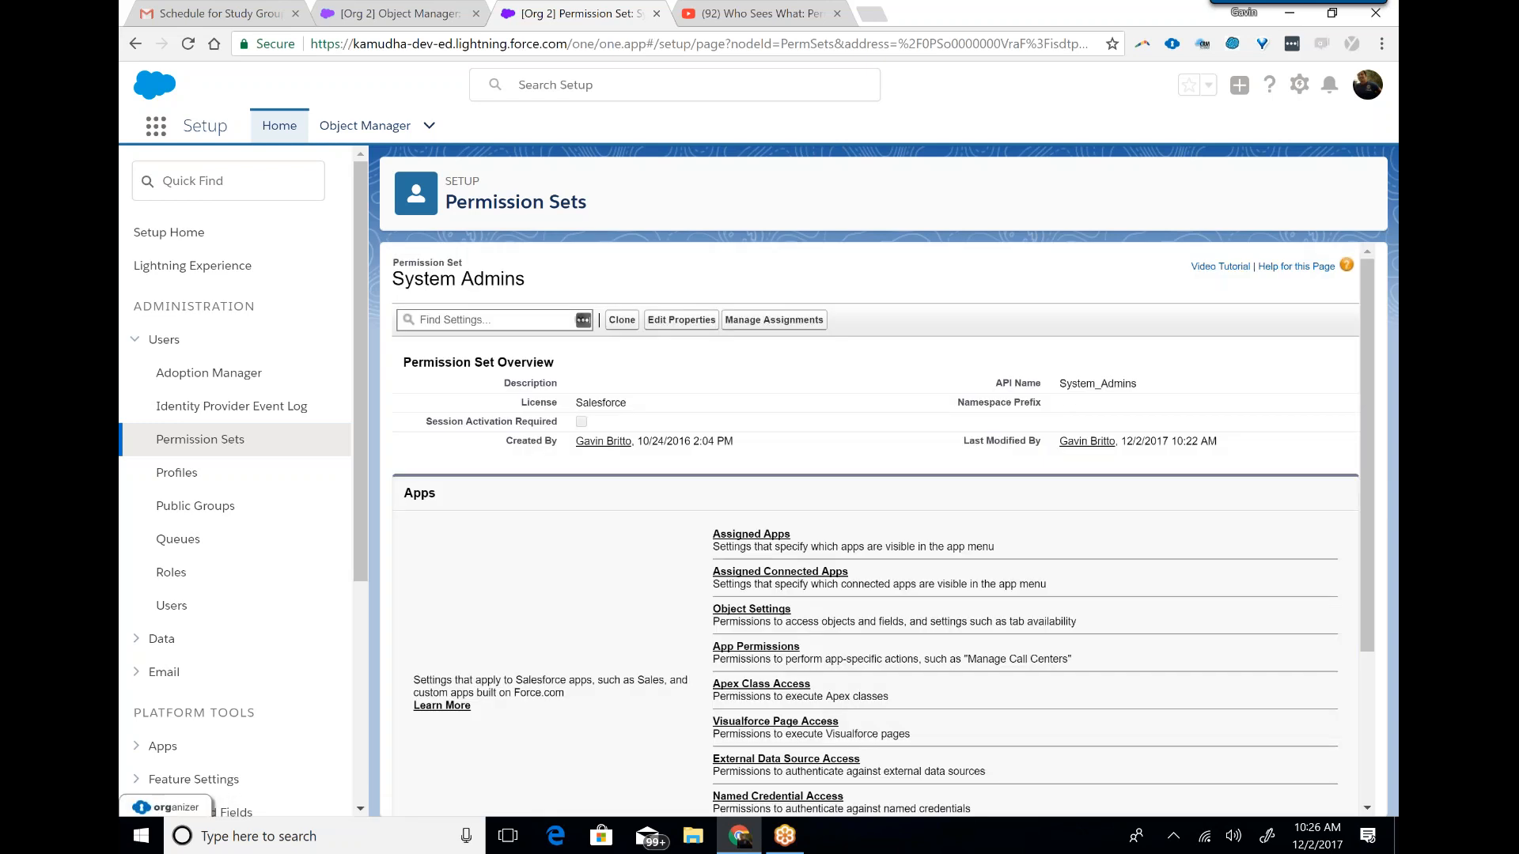
Open the Accounts entry in the System Admins permission set's object settings for editing.
left_click(765, 611)
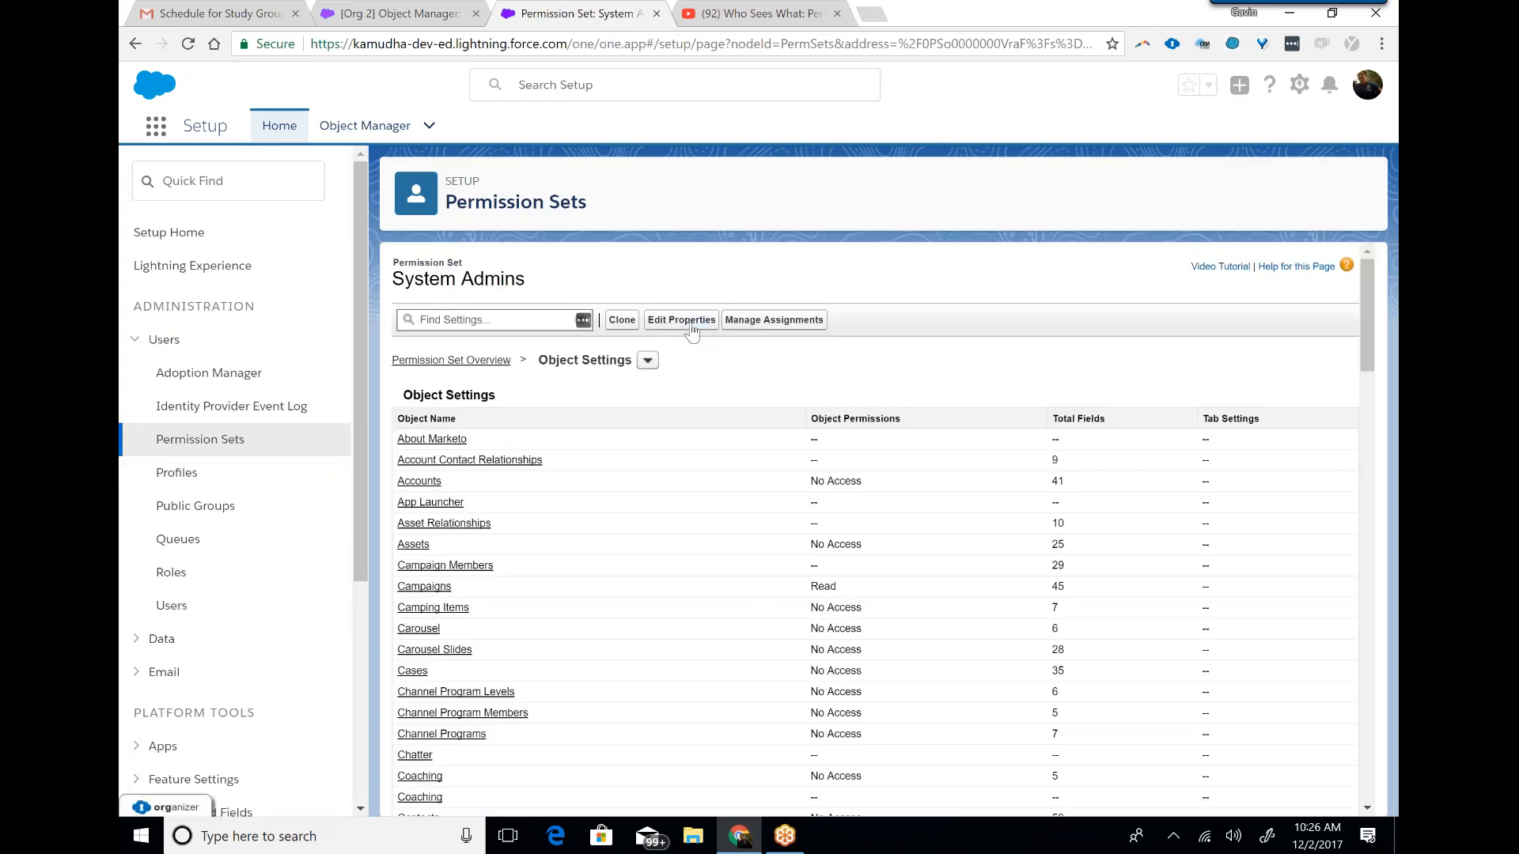
left_click(647, 363)
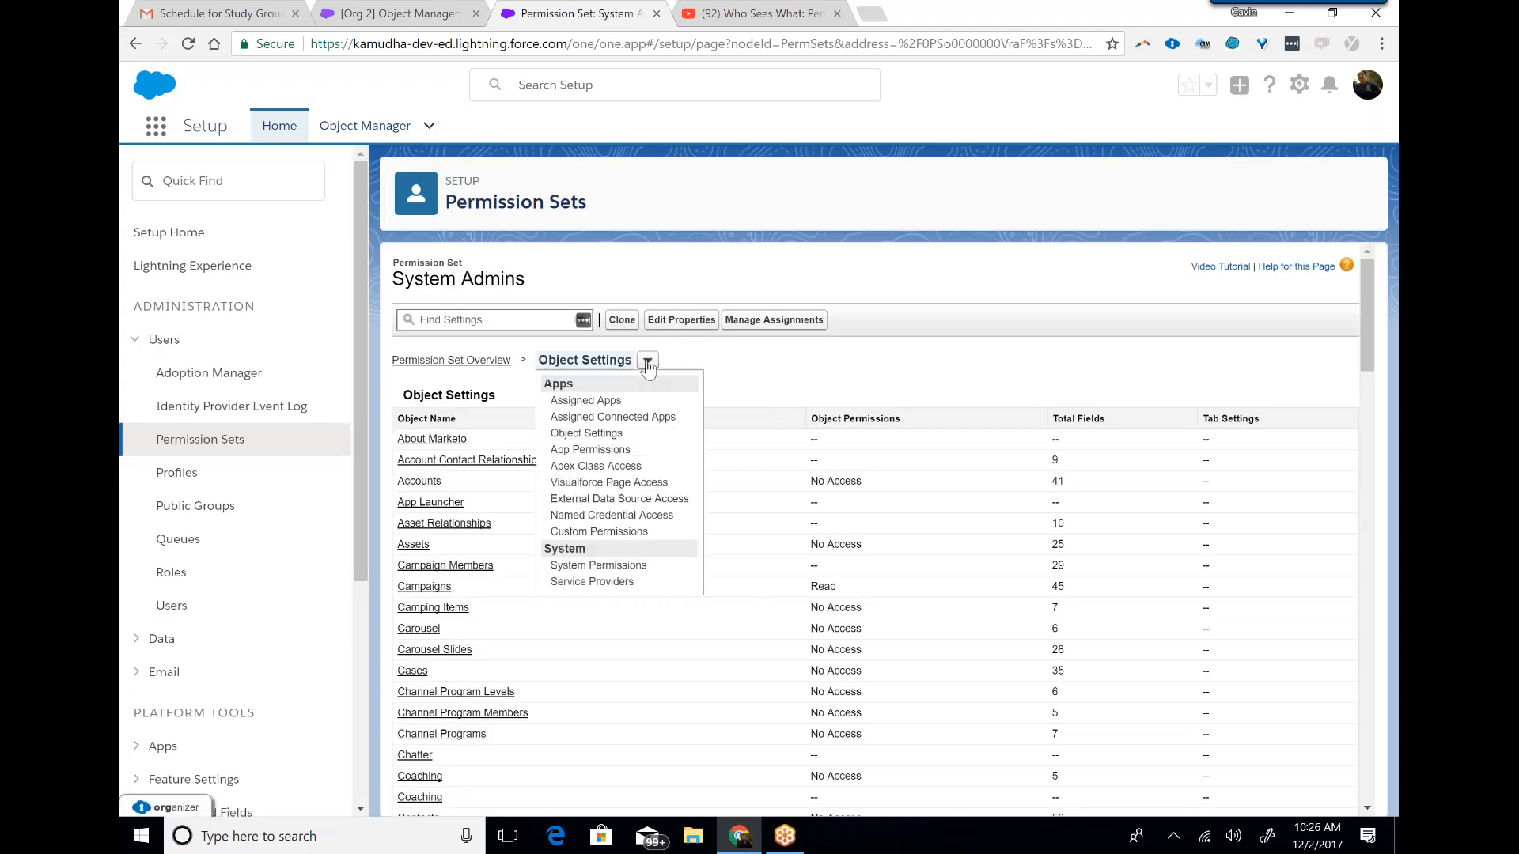
left_click(724, 358)
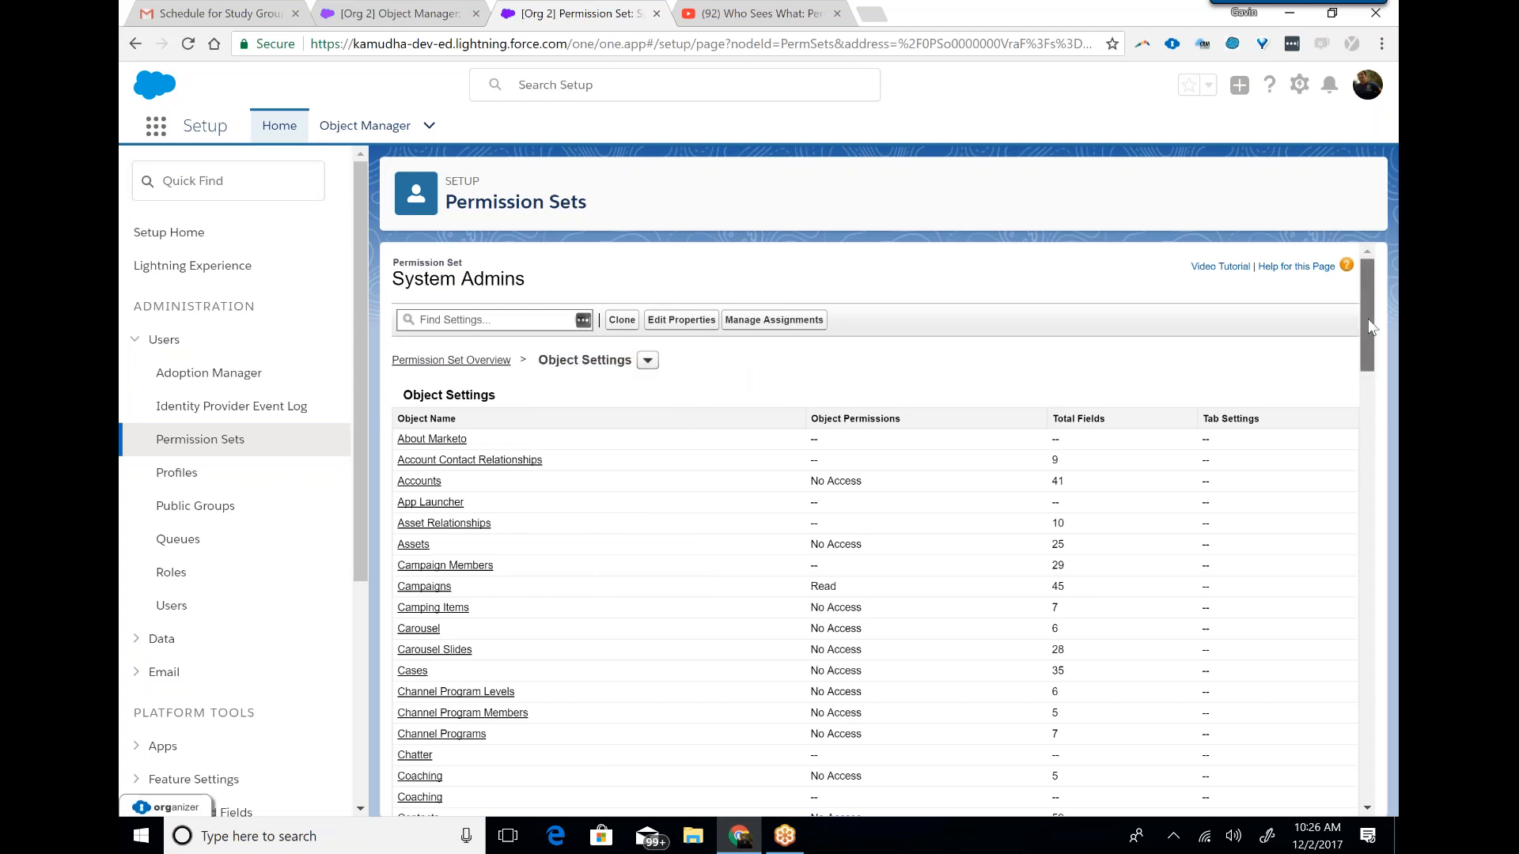
left_click_drag(1371, 328, 1371, 334)
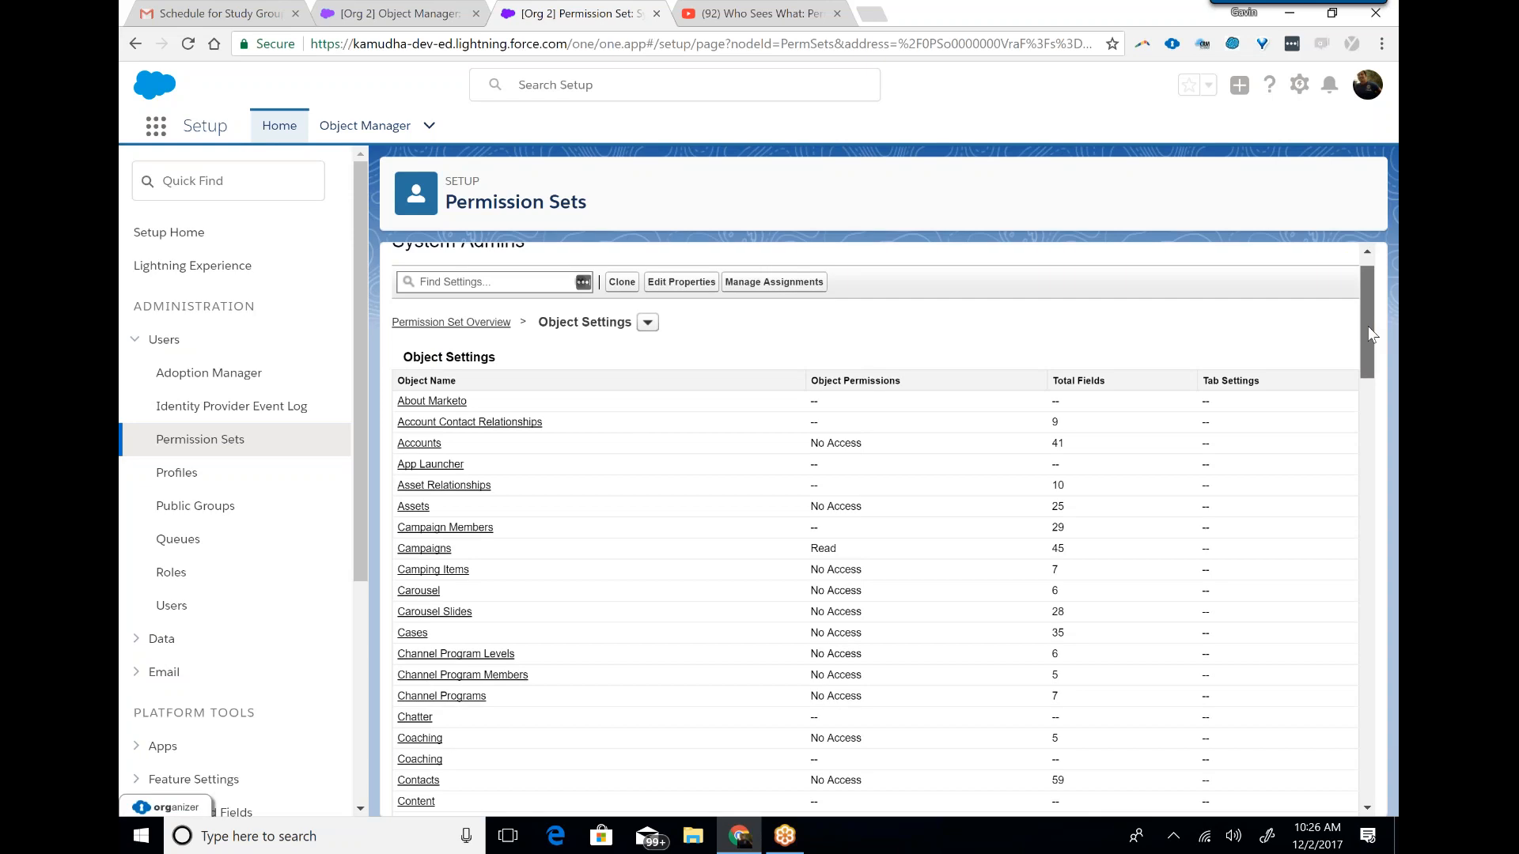
left_click_drag(1369, 327, 1368, 330)
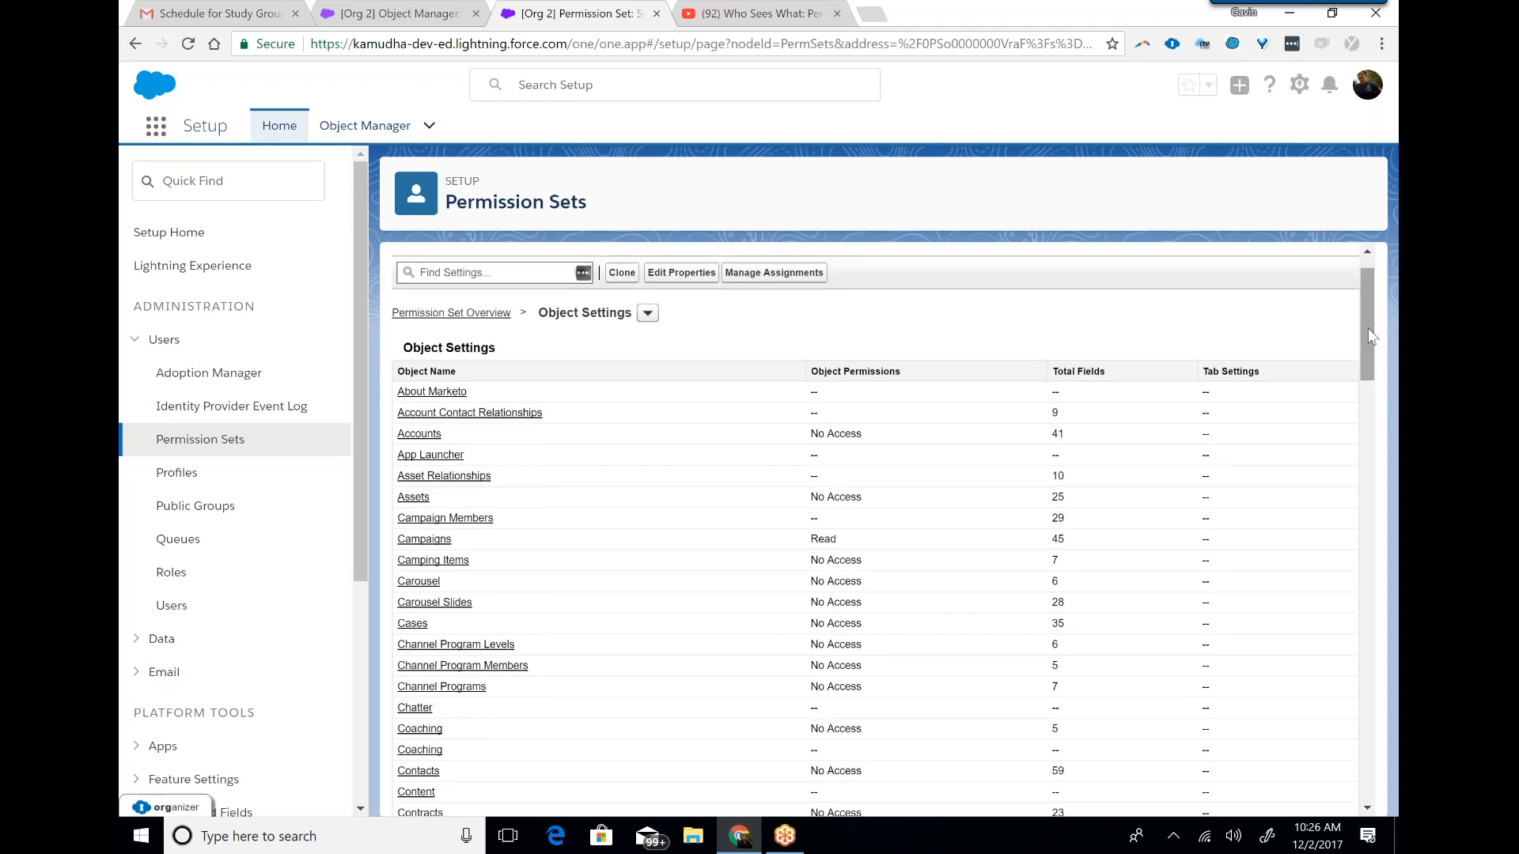
left_click(417, 436)
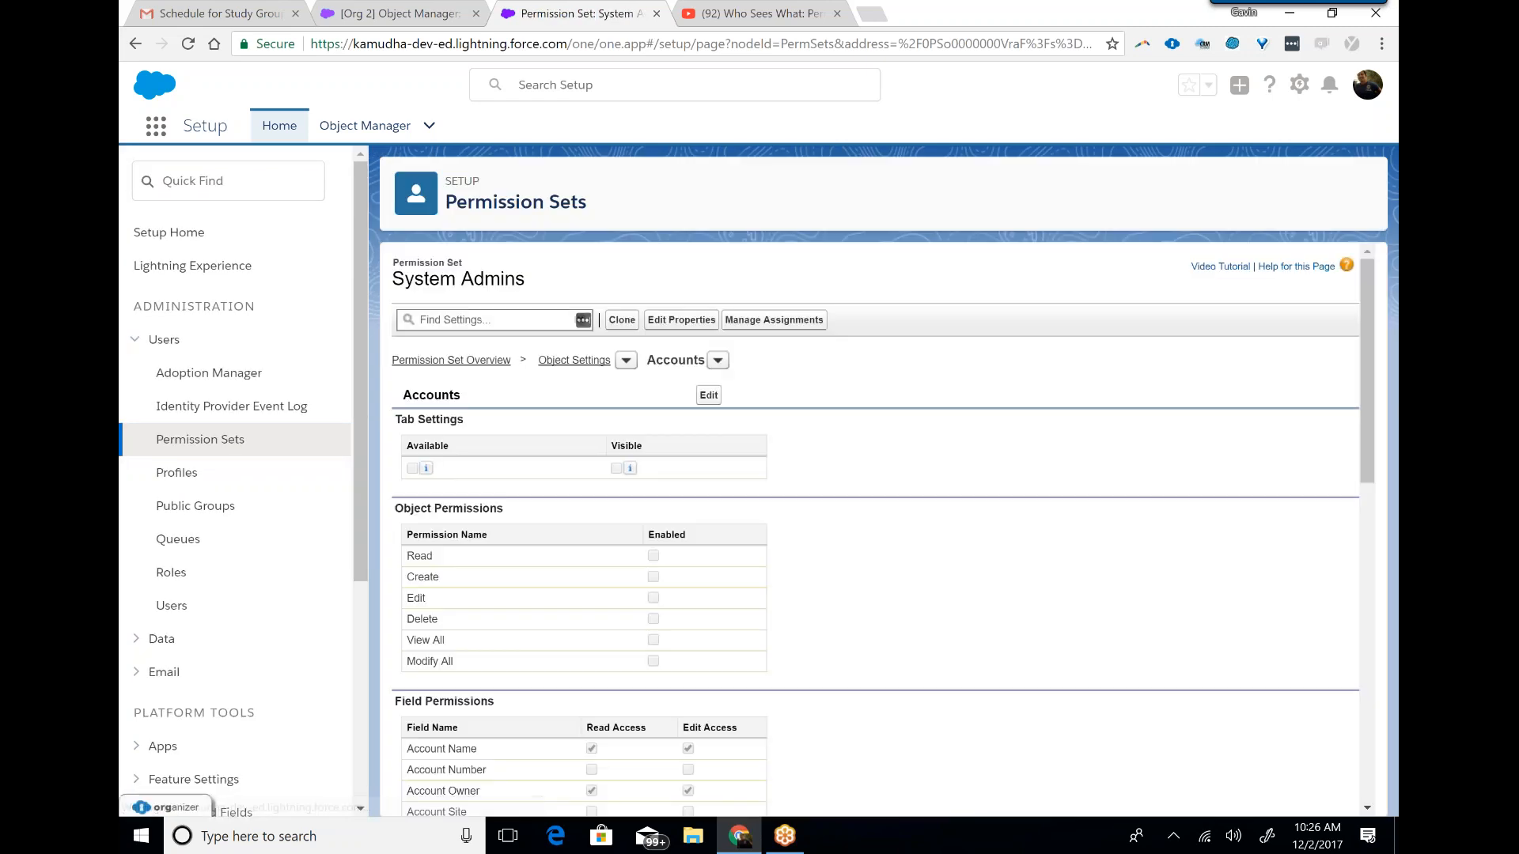
left_click(709, 395)
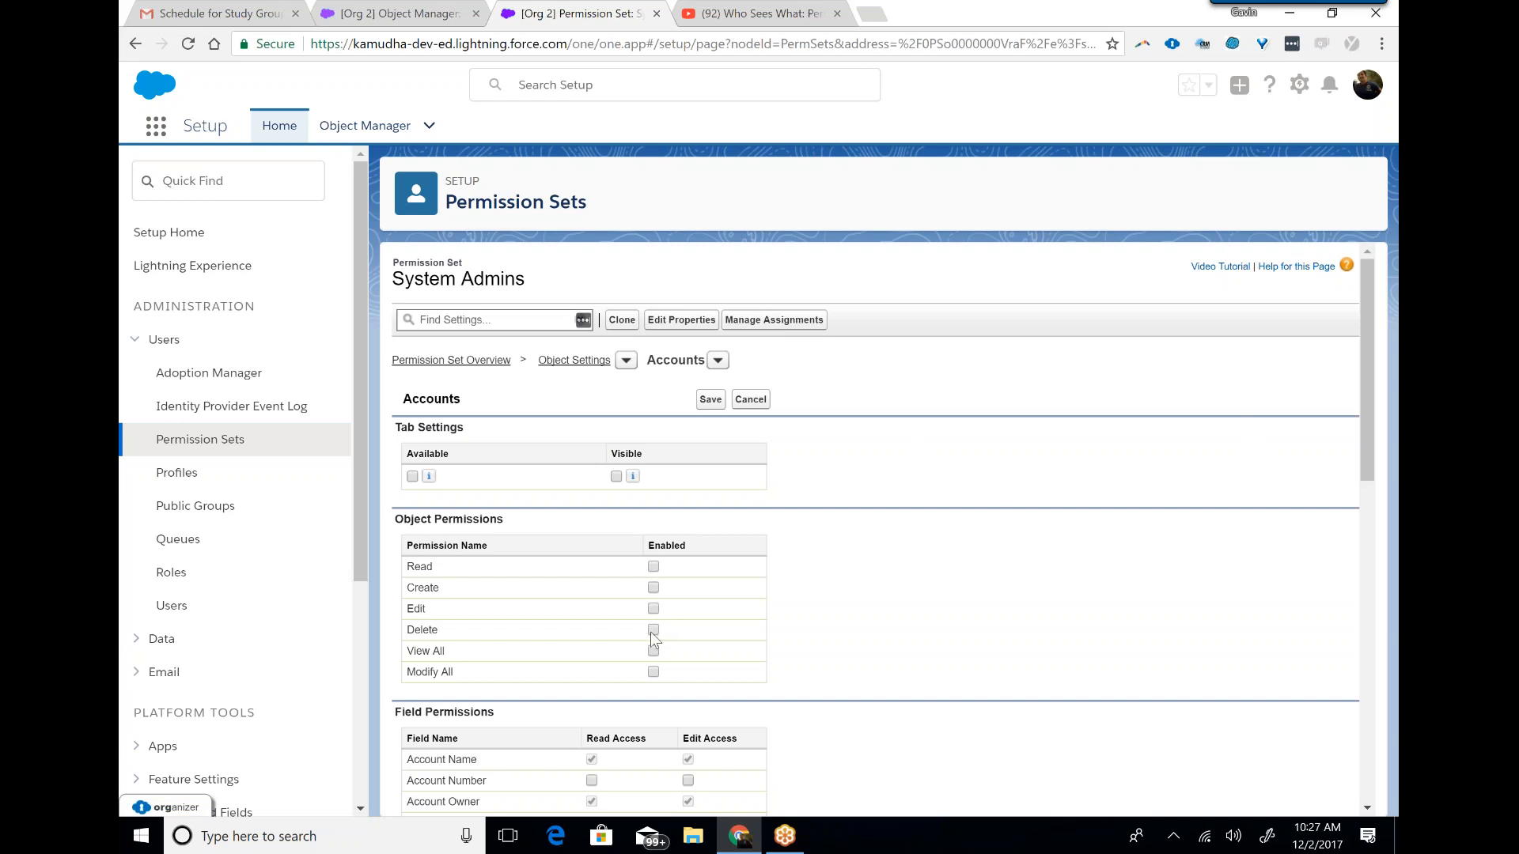
Open the Profiles page in a new browser tab while keeping the Accounts permissions in edit mode.
left_click(653, 609)
mouse_move(1371, 389)
left_mouse_down()
mouse_move(1371, 425)
mouse_move(1369, 375)
left_mouse_up()
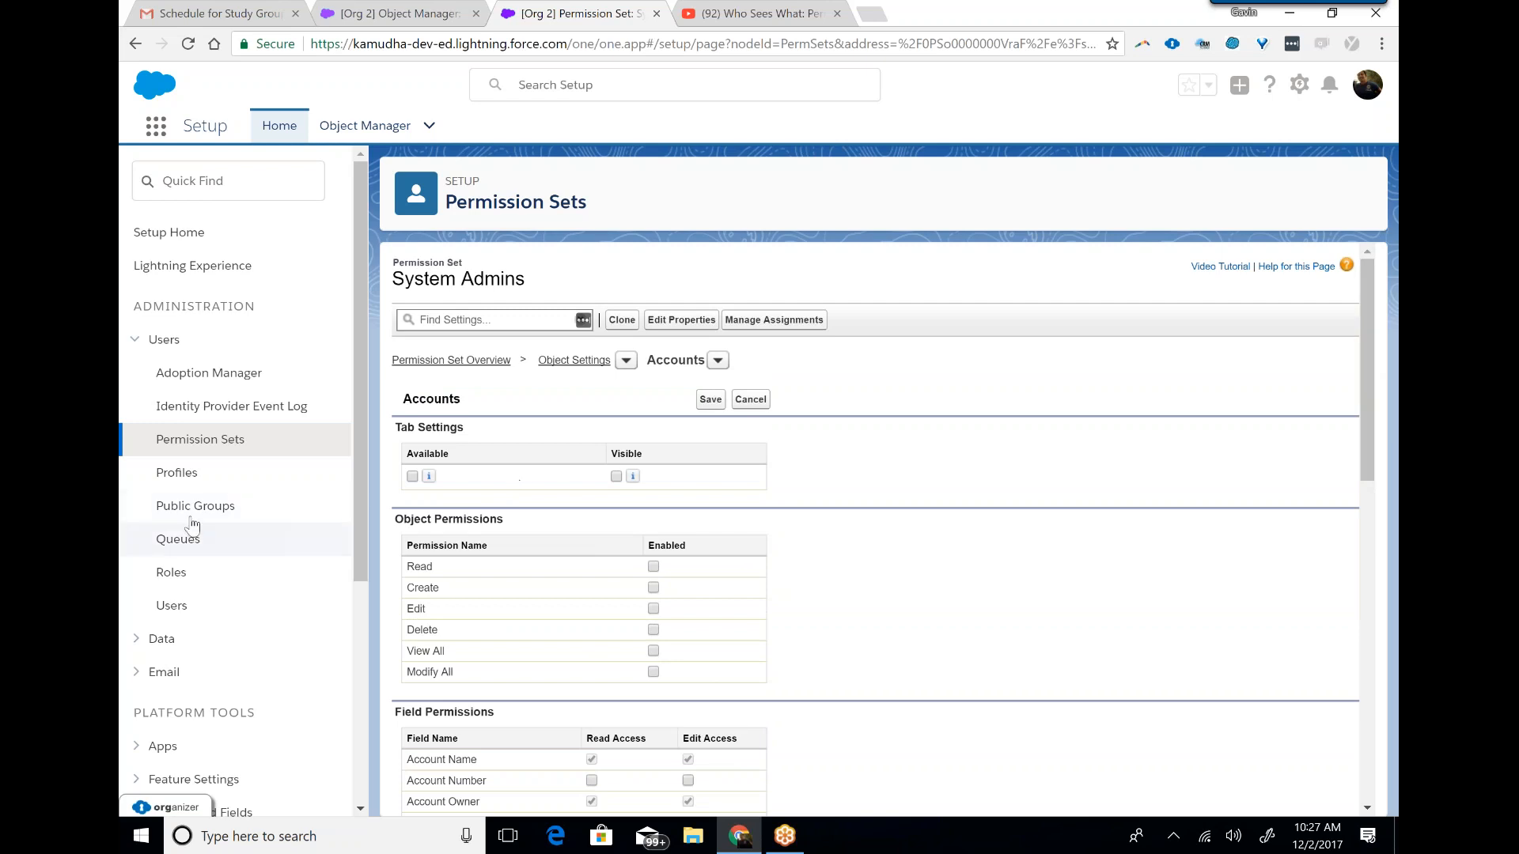
right_click(184, 475)
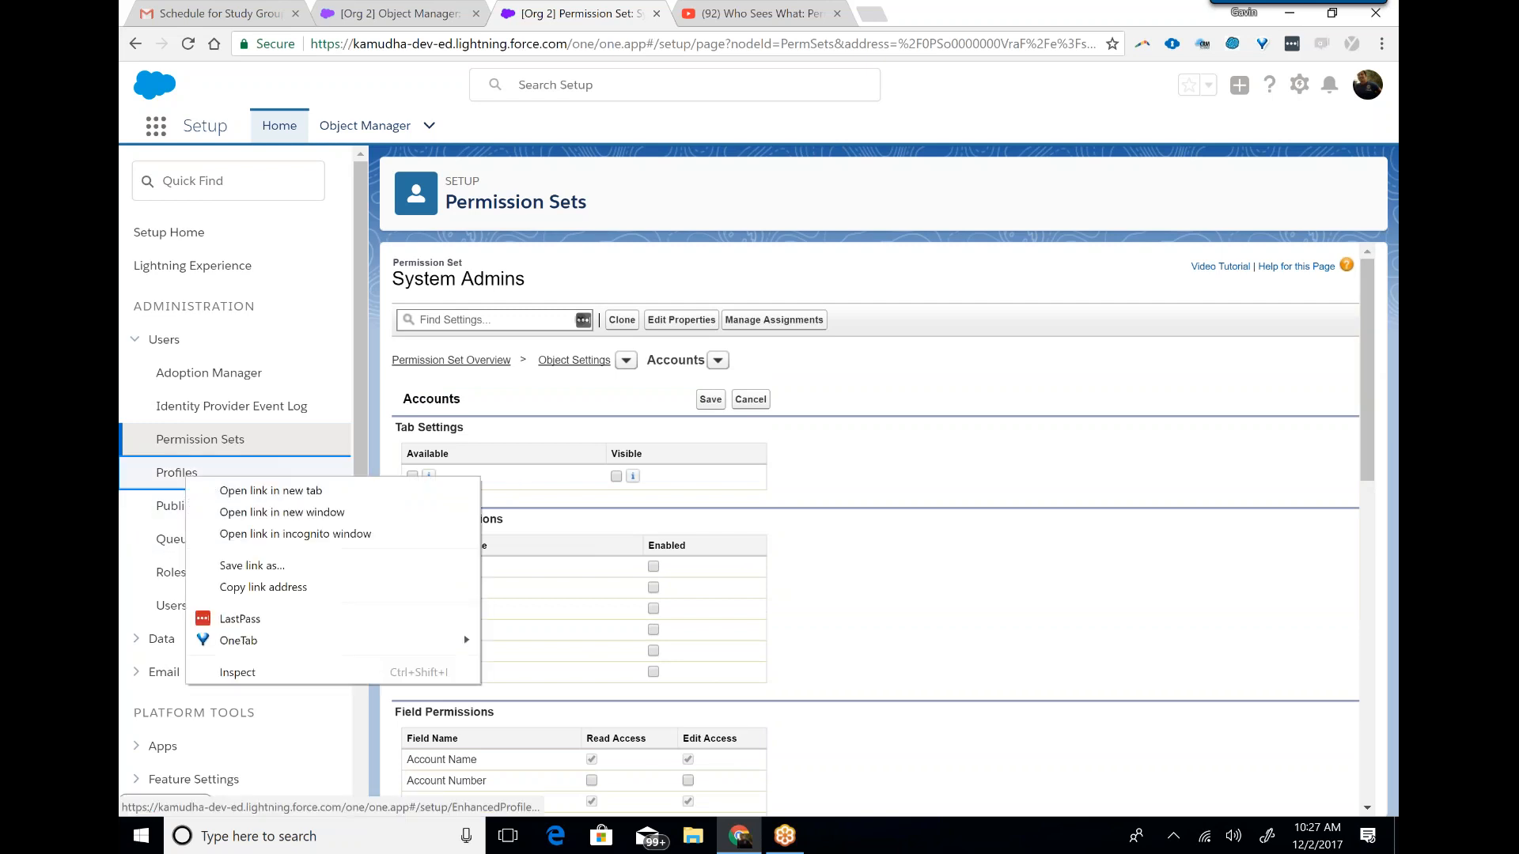
left_click(204, 491)
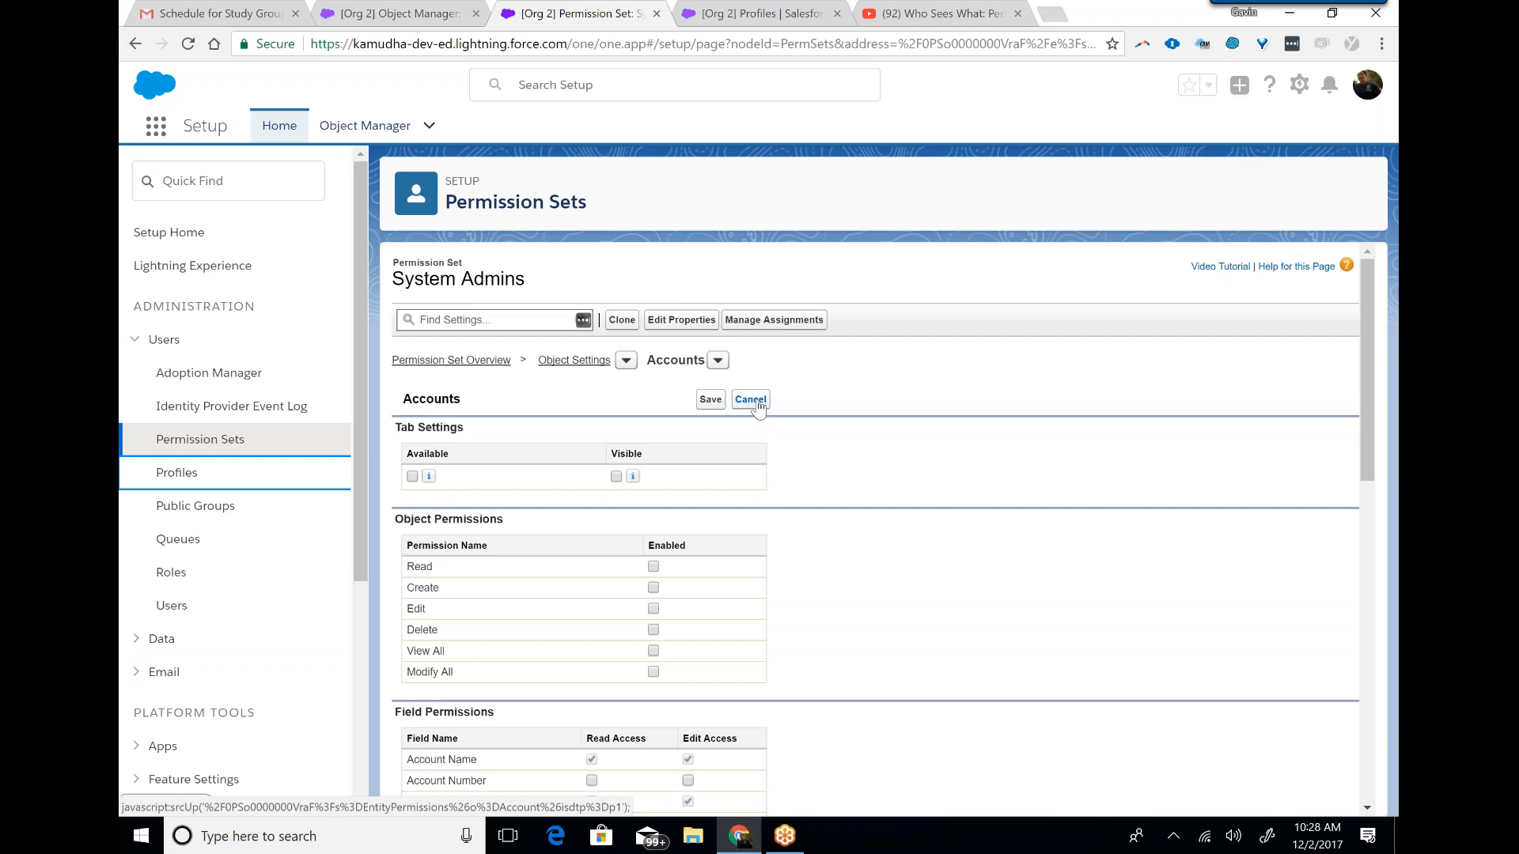
Enable the Read and Create object permissions for Accounts in the System Admins permission set.
left_click(653, 567)
left_click(653, 588)
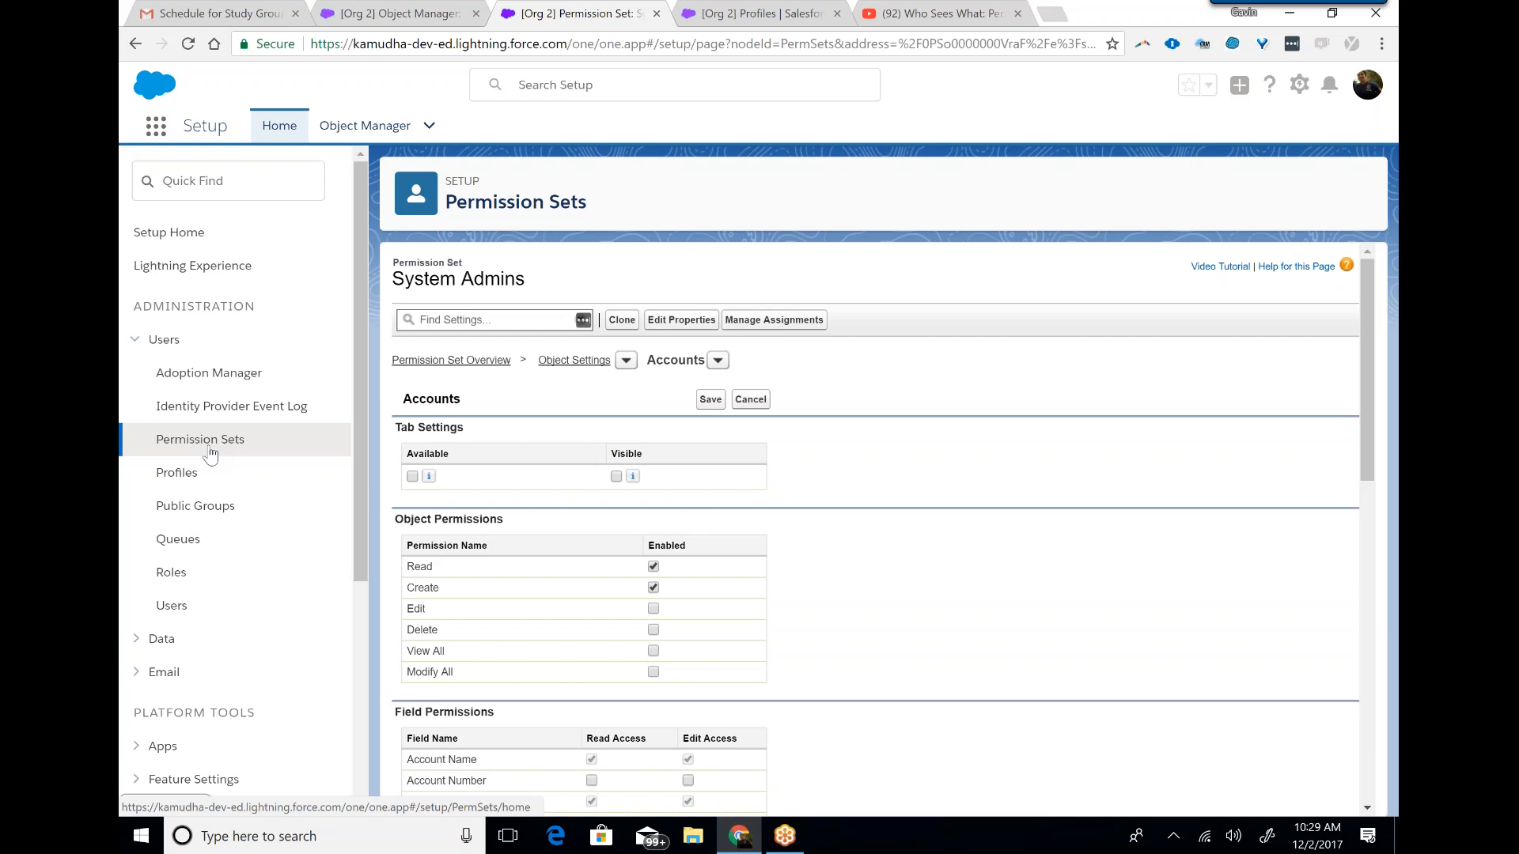
left_click(626, 361)
left_click(909, 424)
Review the Field Permissions for Accounts and enable Read Access for the Account Source field.
scroll(949, 475, "down", 3)
scroll(996, 473, "down", 6)
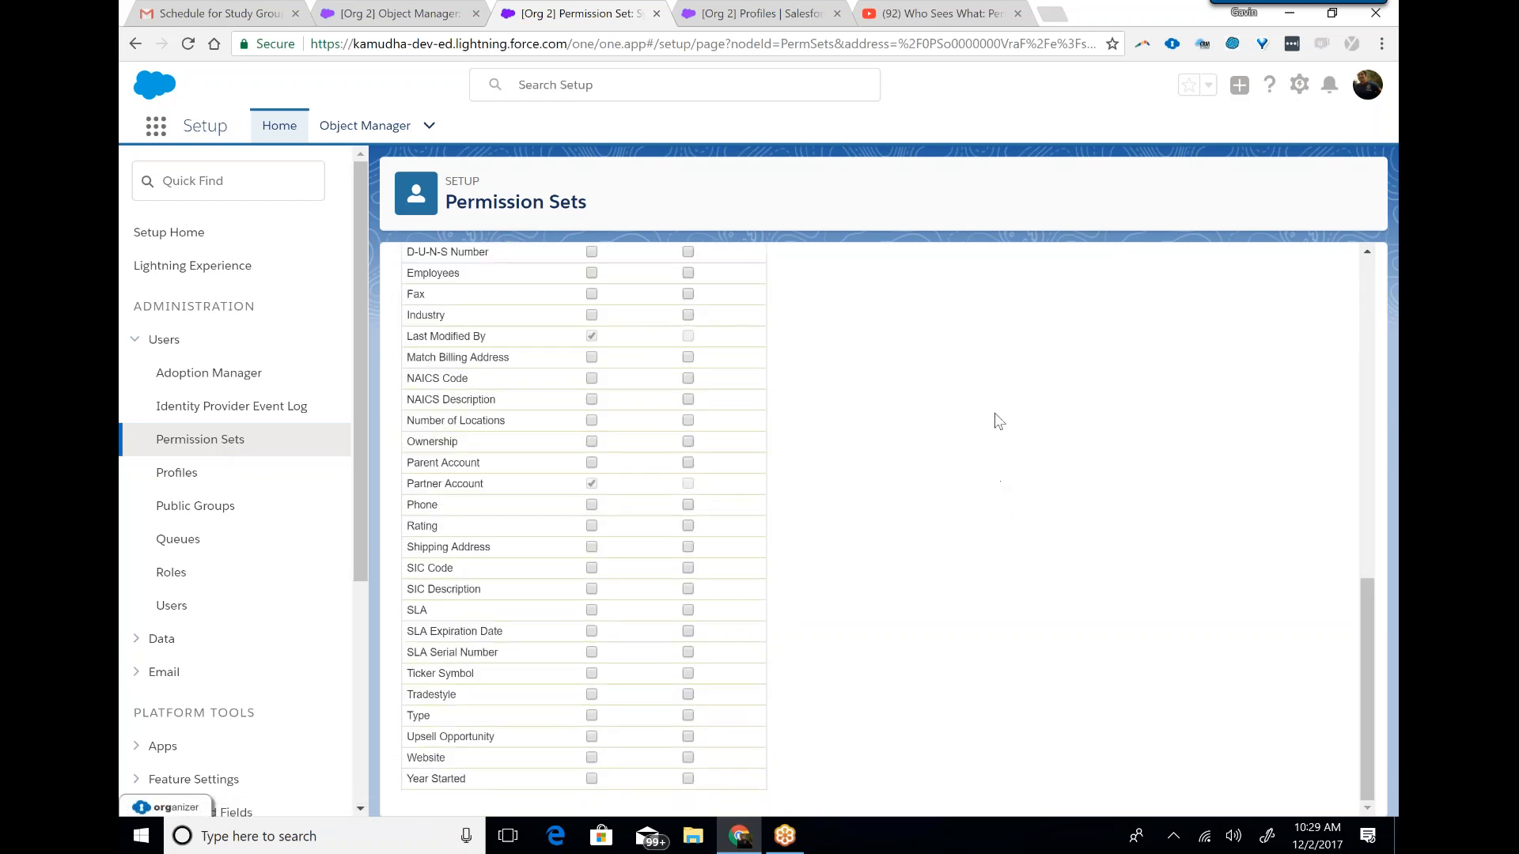
scroll(965, 445, "up", 3)
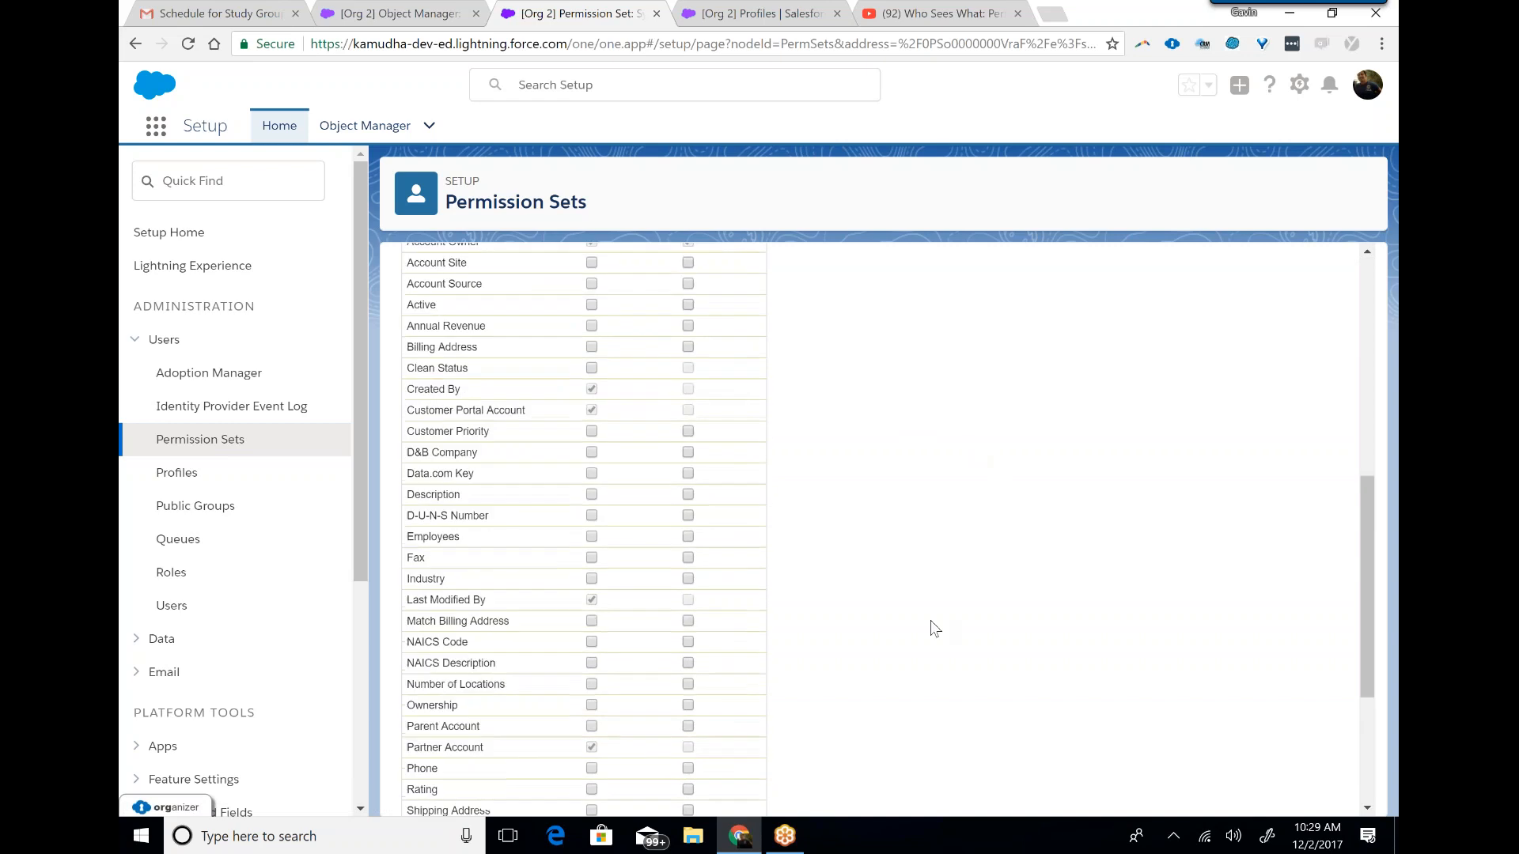
scroll(935, 628, "up", 3)
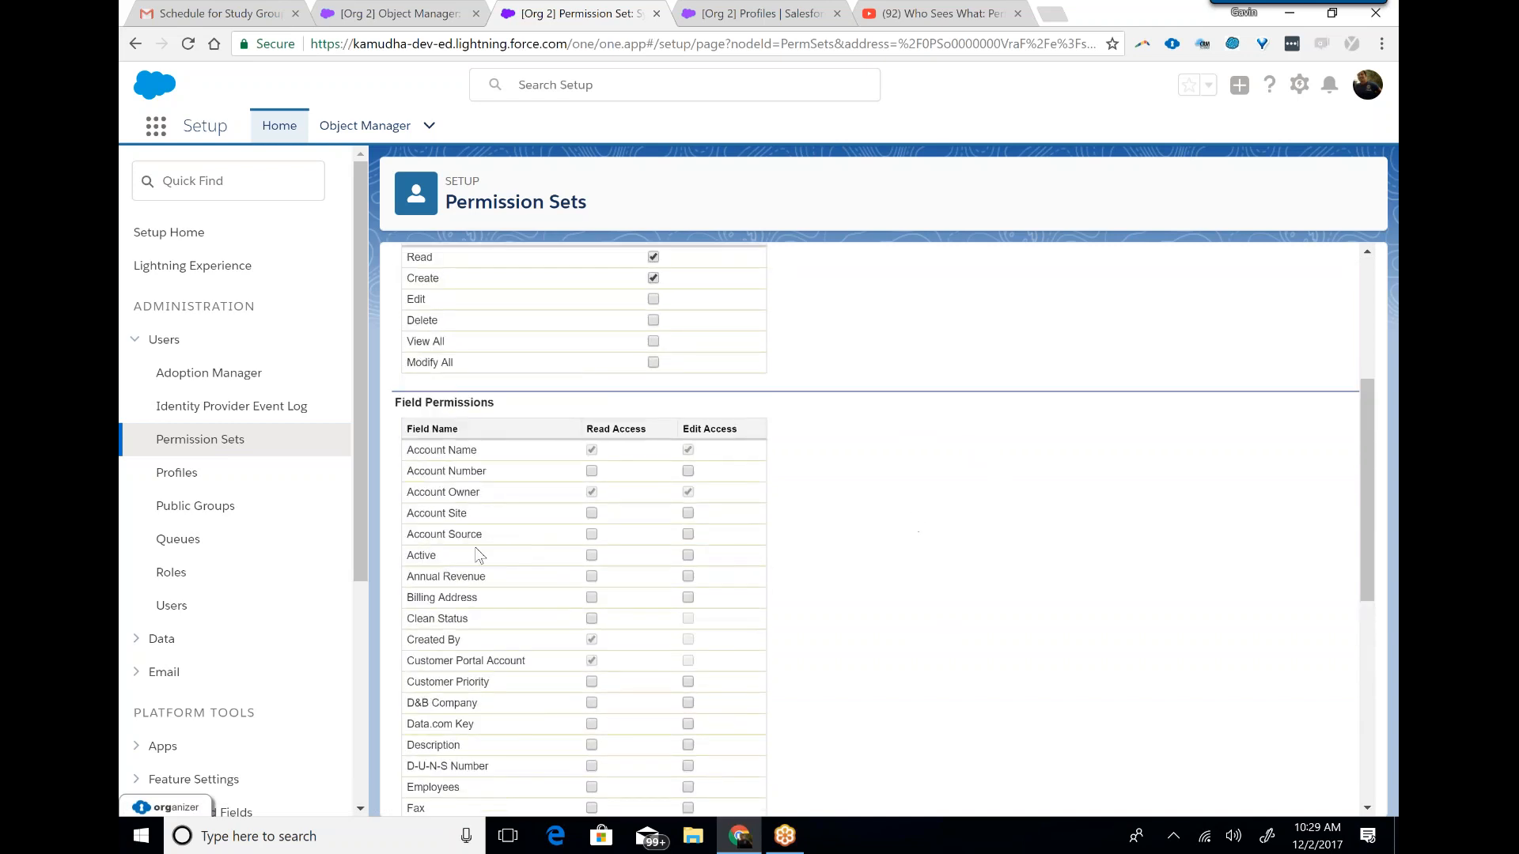
left_click_drag(499, 409, 390, 401)
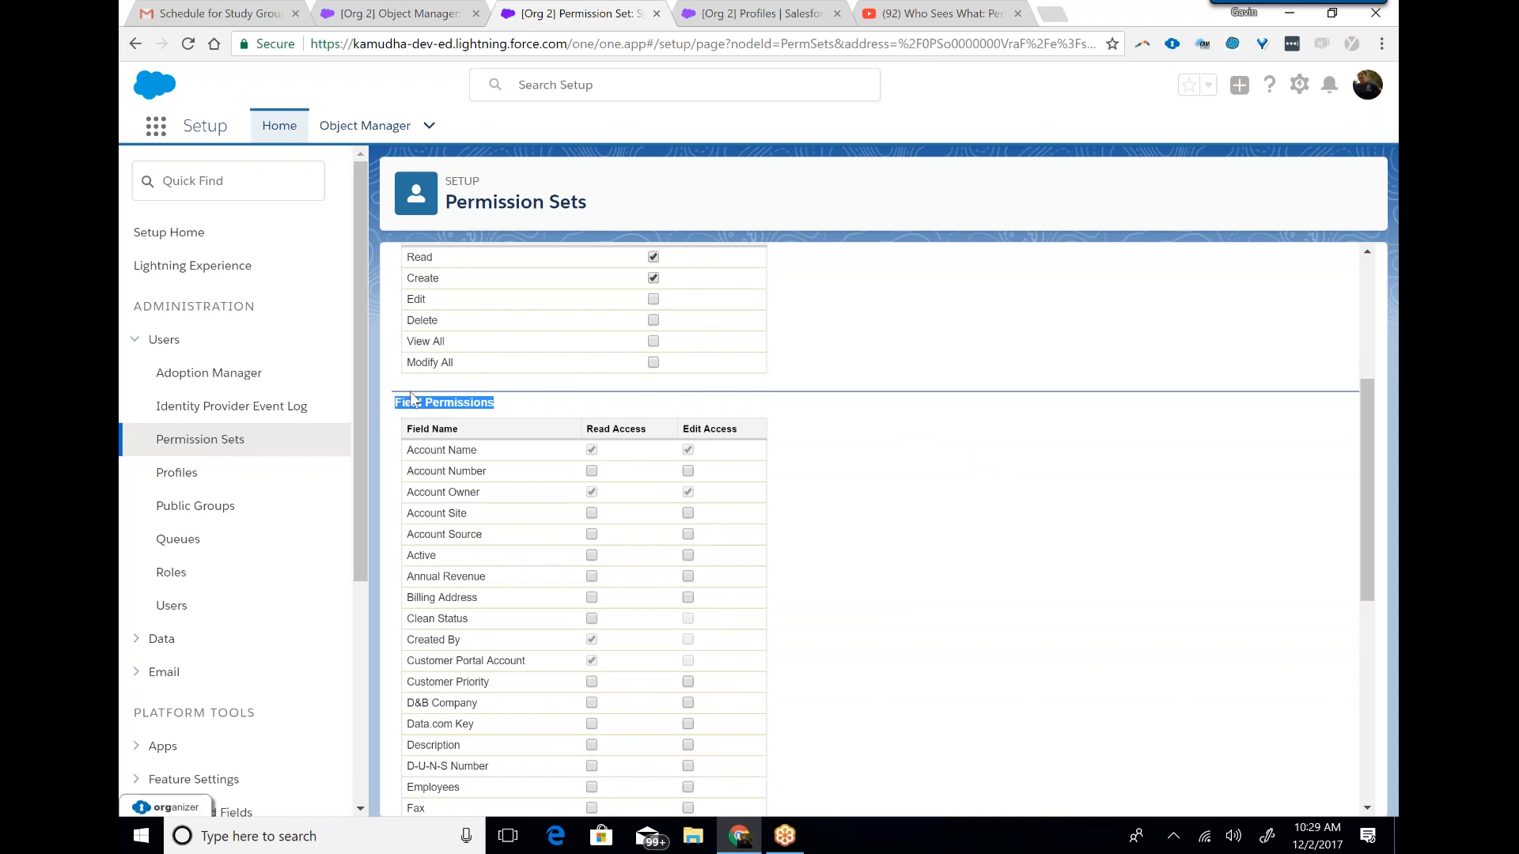
left_click(868, 487)
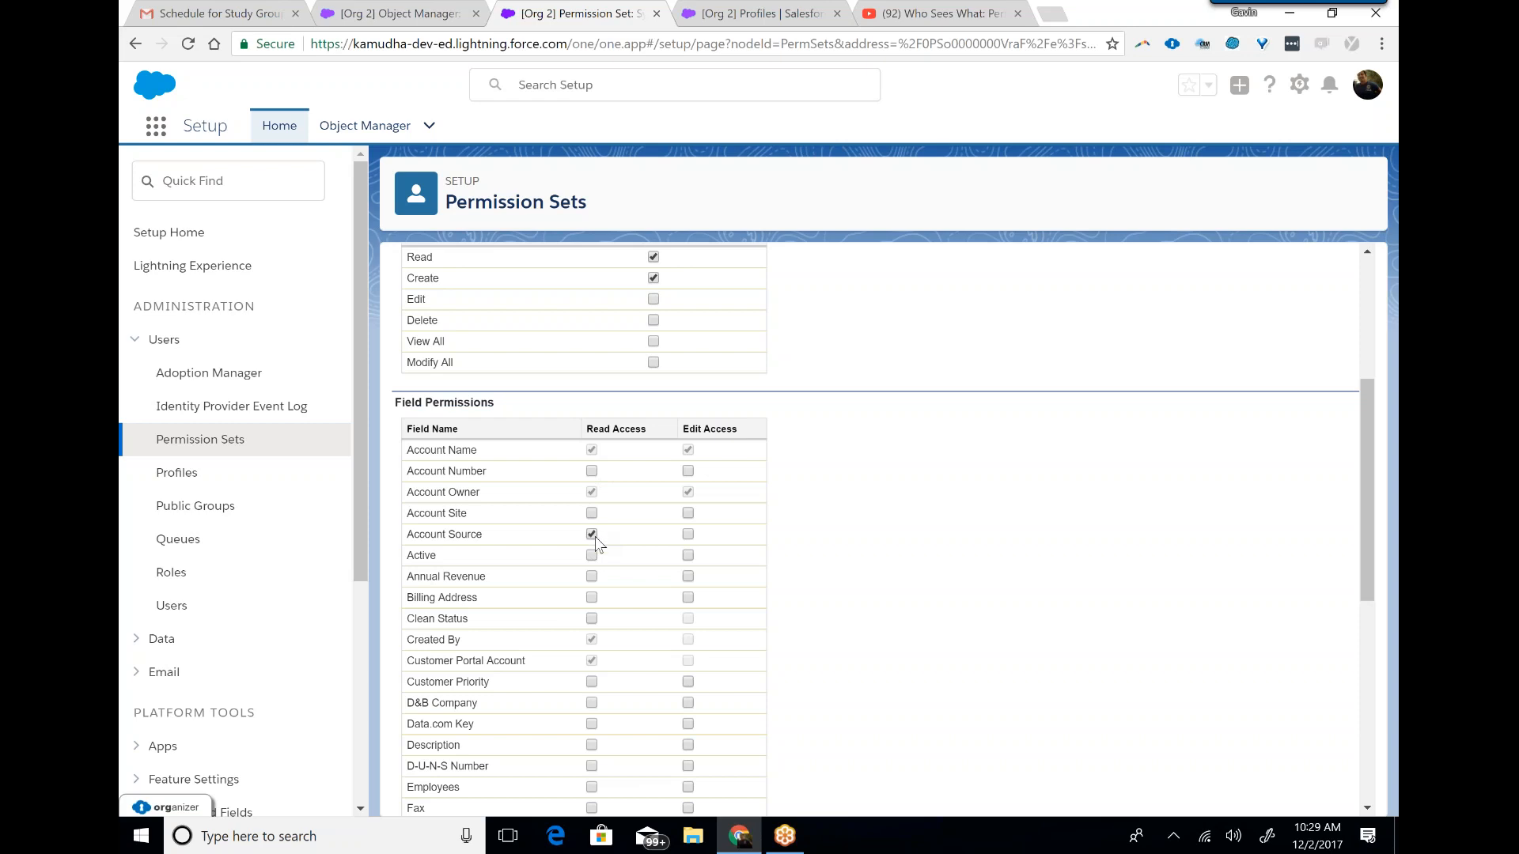
right_click(384, 127)
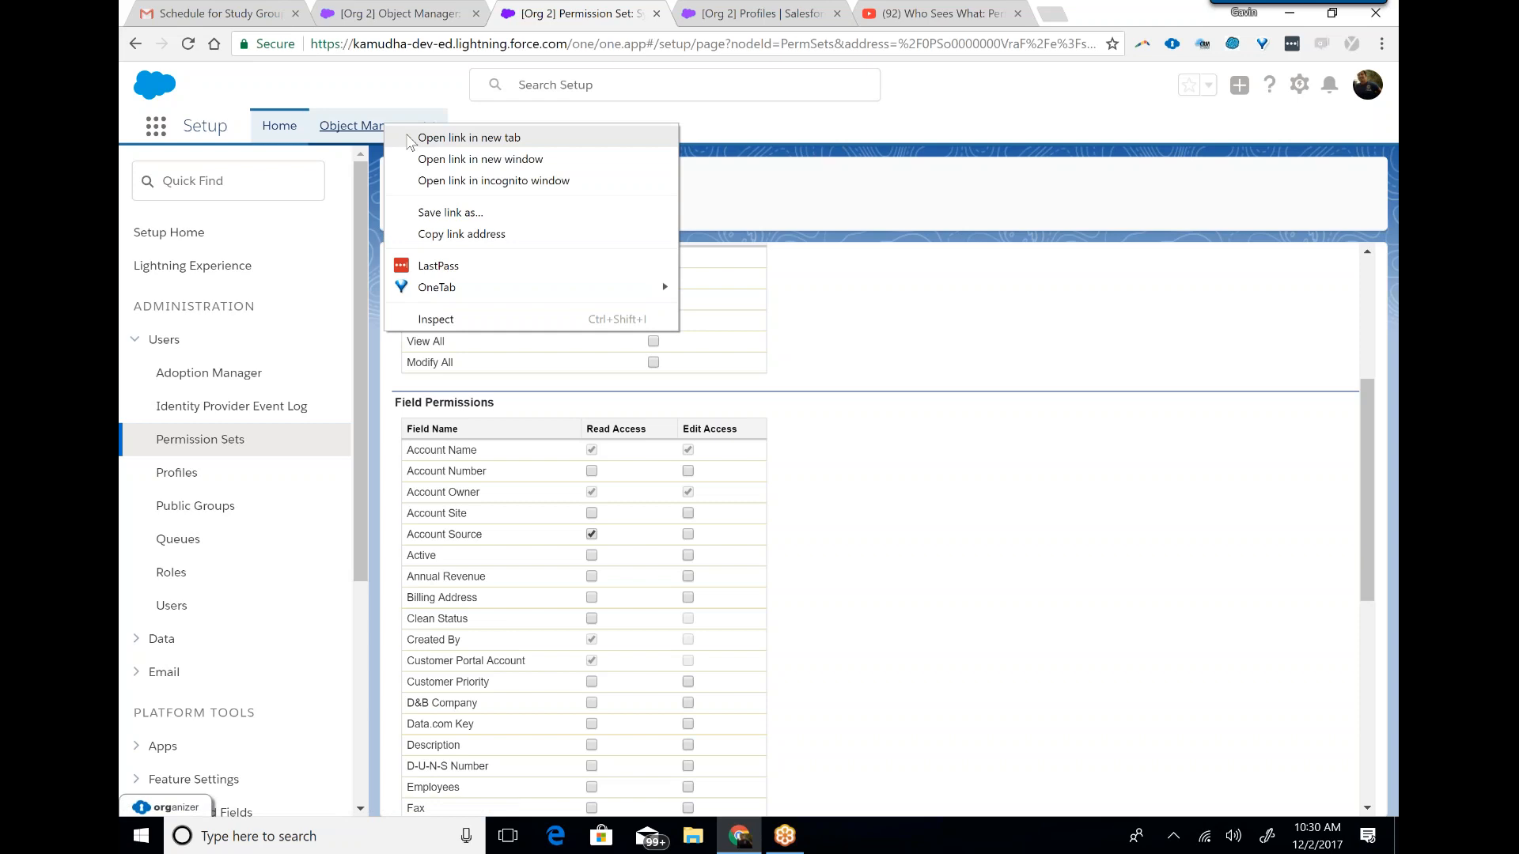
key("Escape")
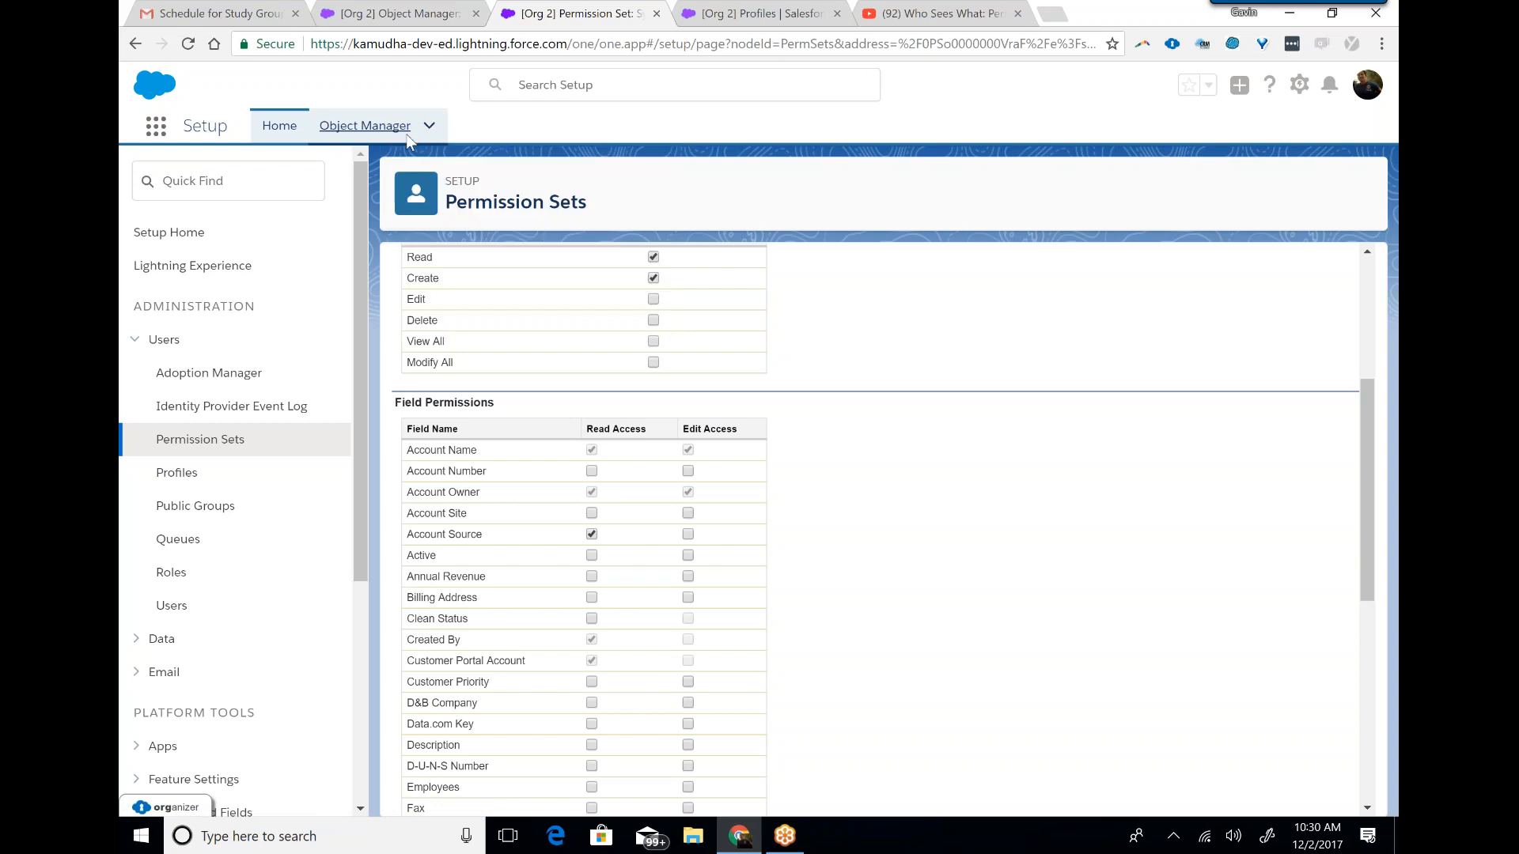
Open the Account object's Fields & Relationships from Object Manager in a separate browser tab.
left_click(406, 133, "ctrl")
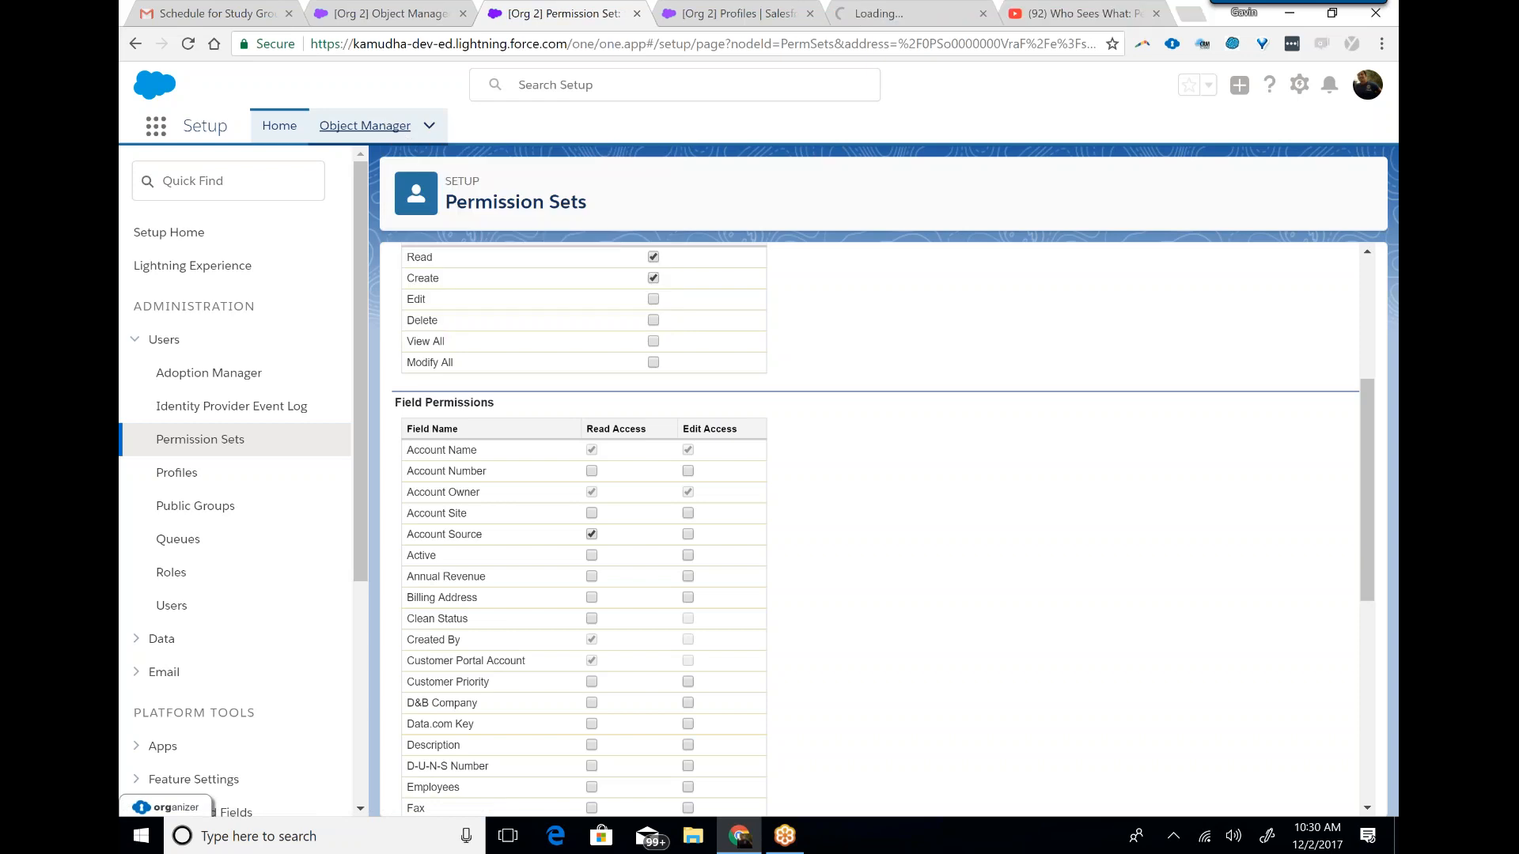
left_click(870, 16)
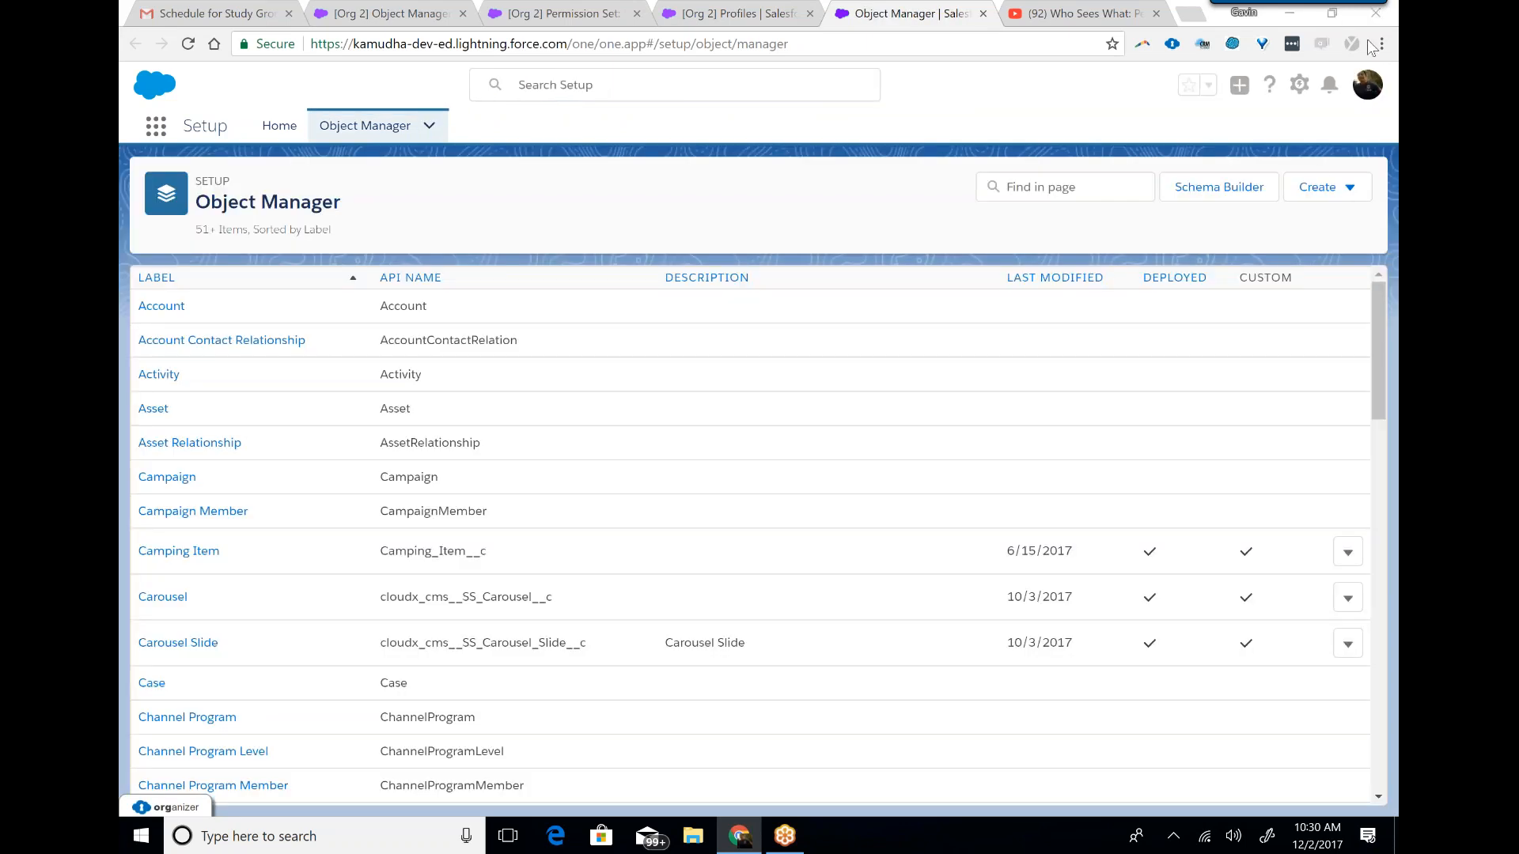
left_click(1324, 196)
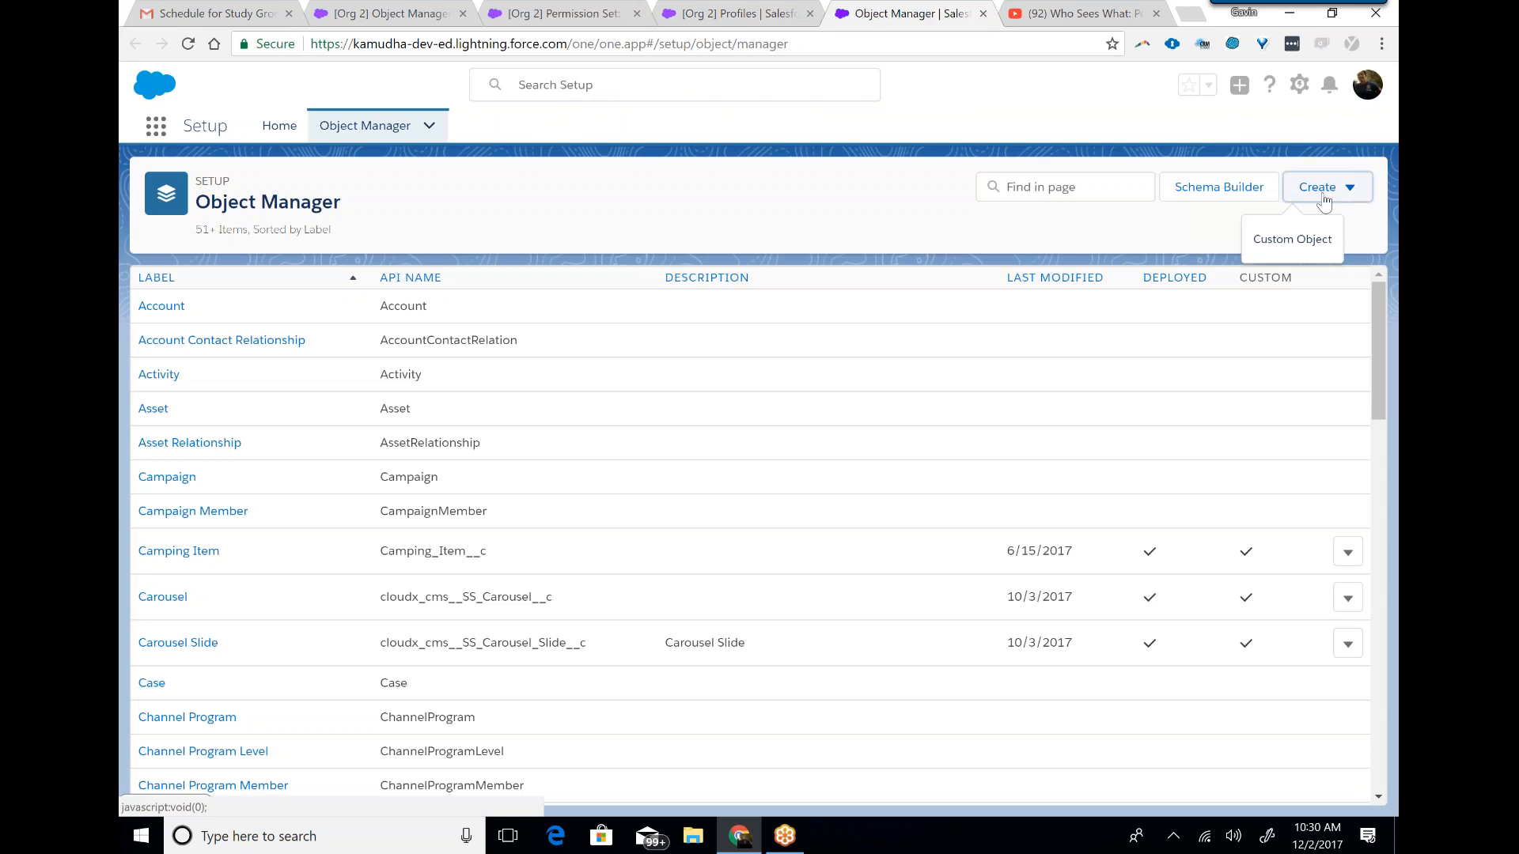
left_click(1147, 241)
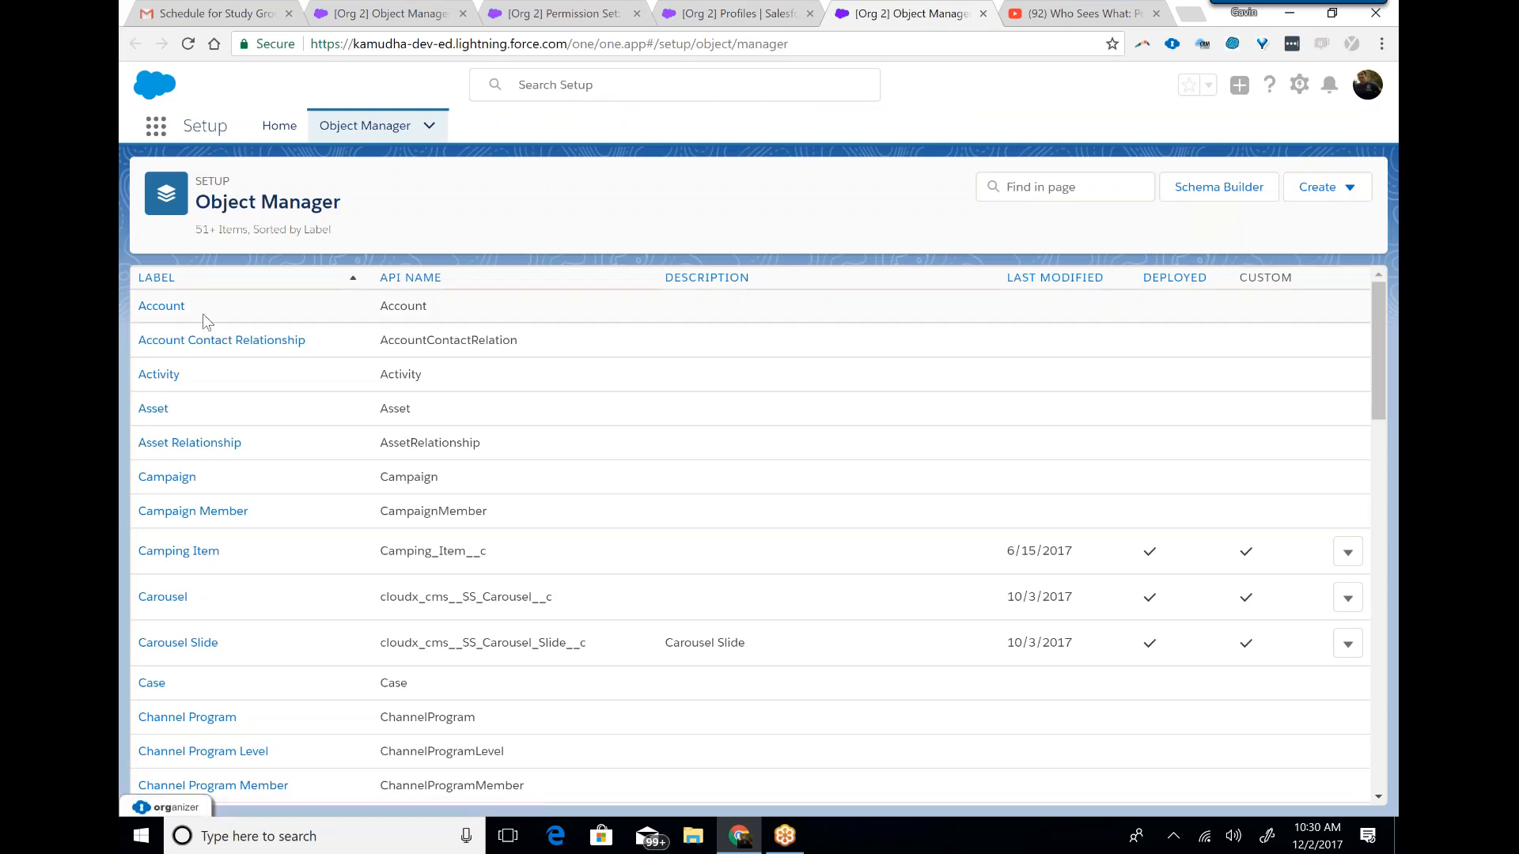
left_click(176, 309)
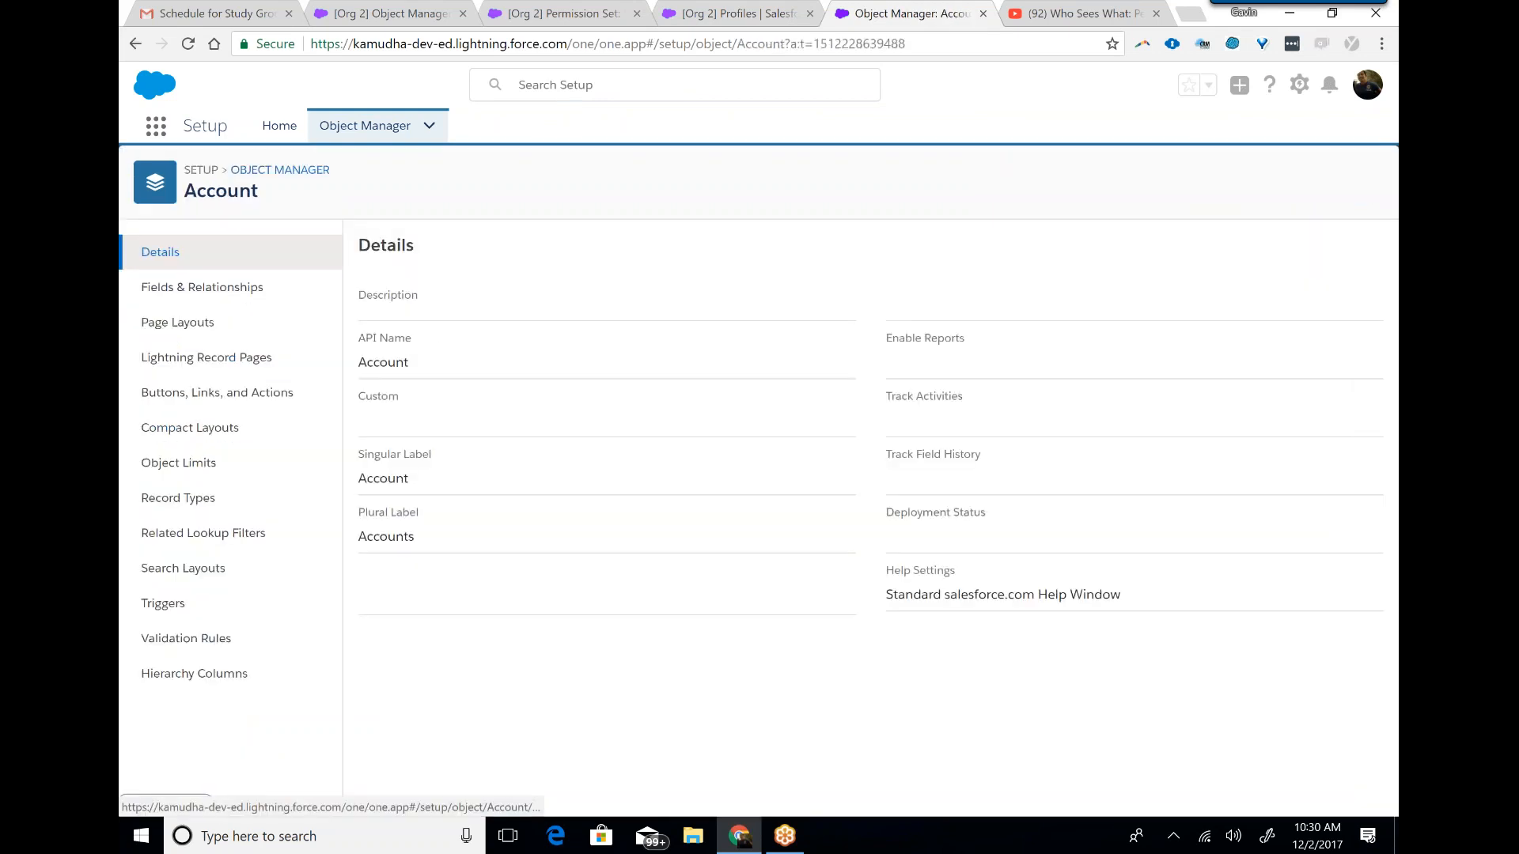
left_click(241, 294)
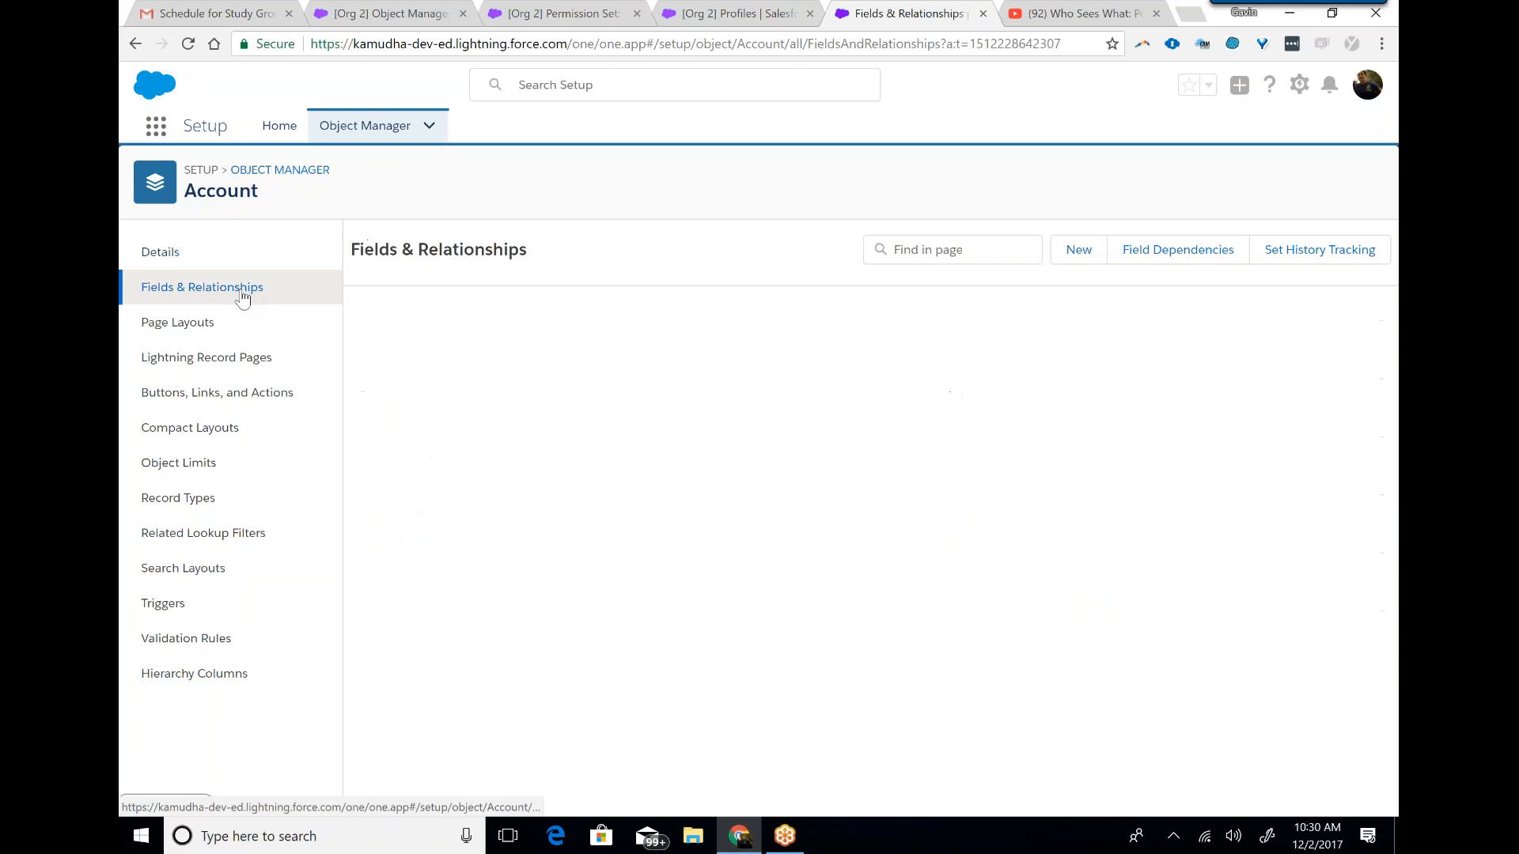
Start a new Account custom field of type Checkbox labelled test and advance to its field-level security.
left_click(1084, 264)
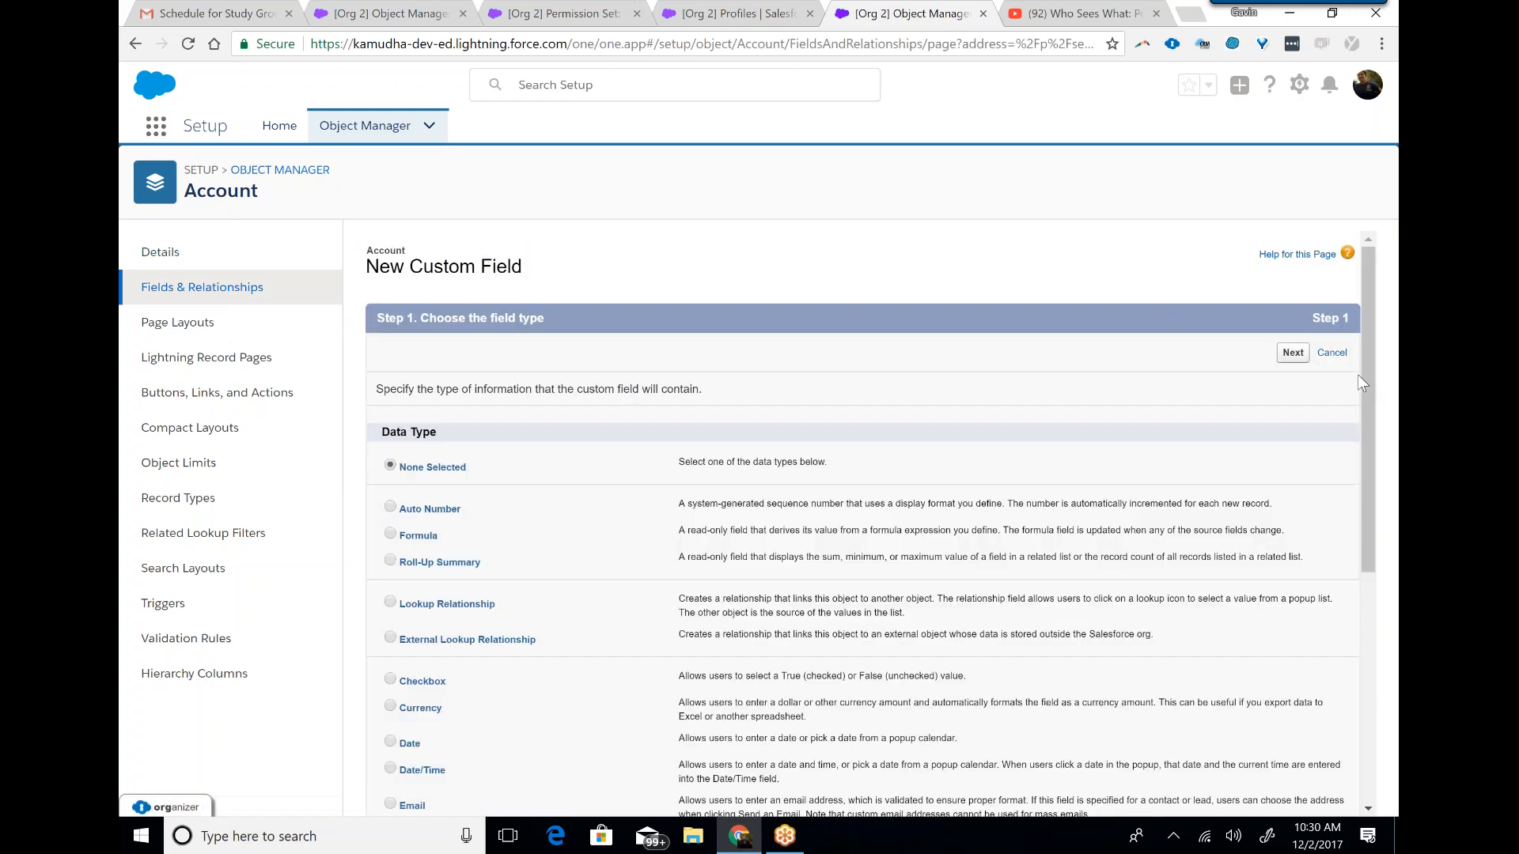
left_click_drag(1370, 358, 1371, 403)
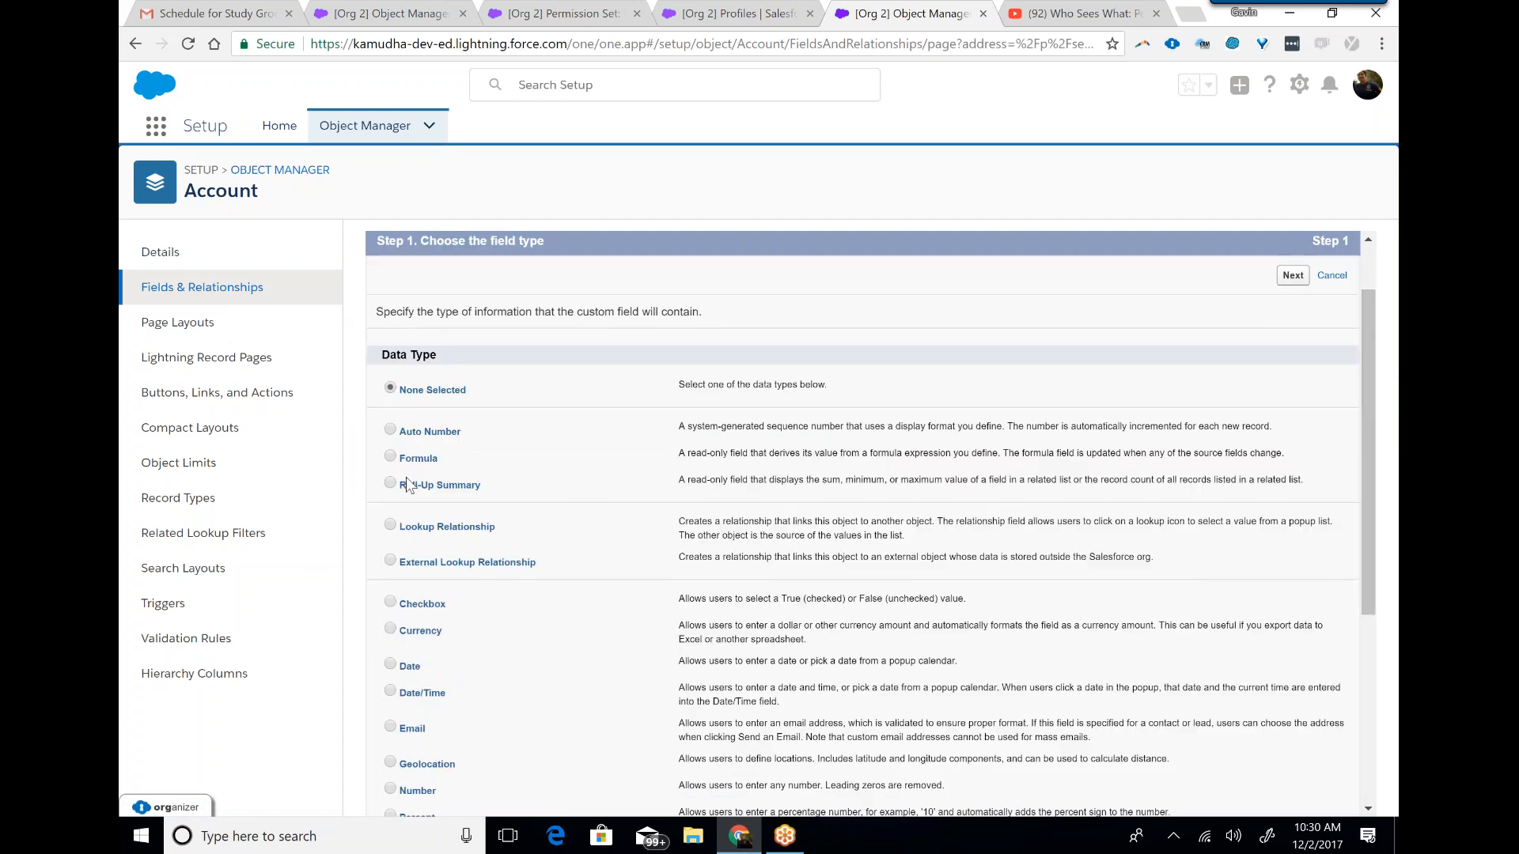
left_click(390, 603)
left_click(1293, 276)
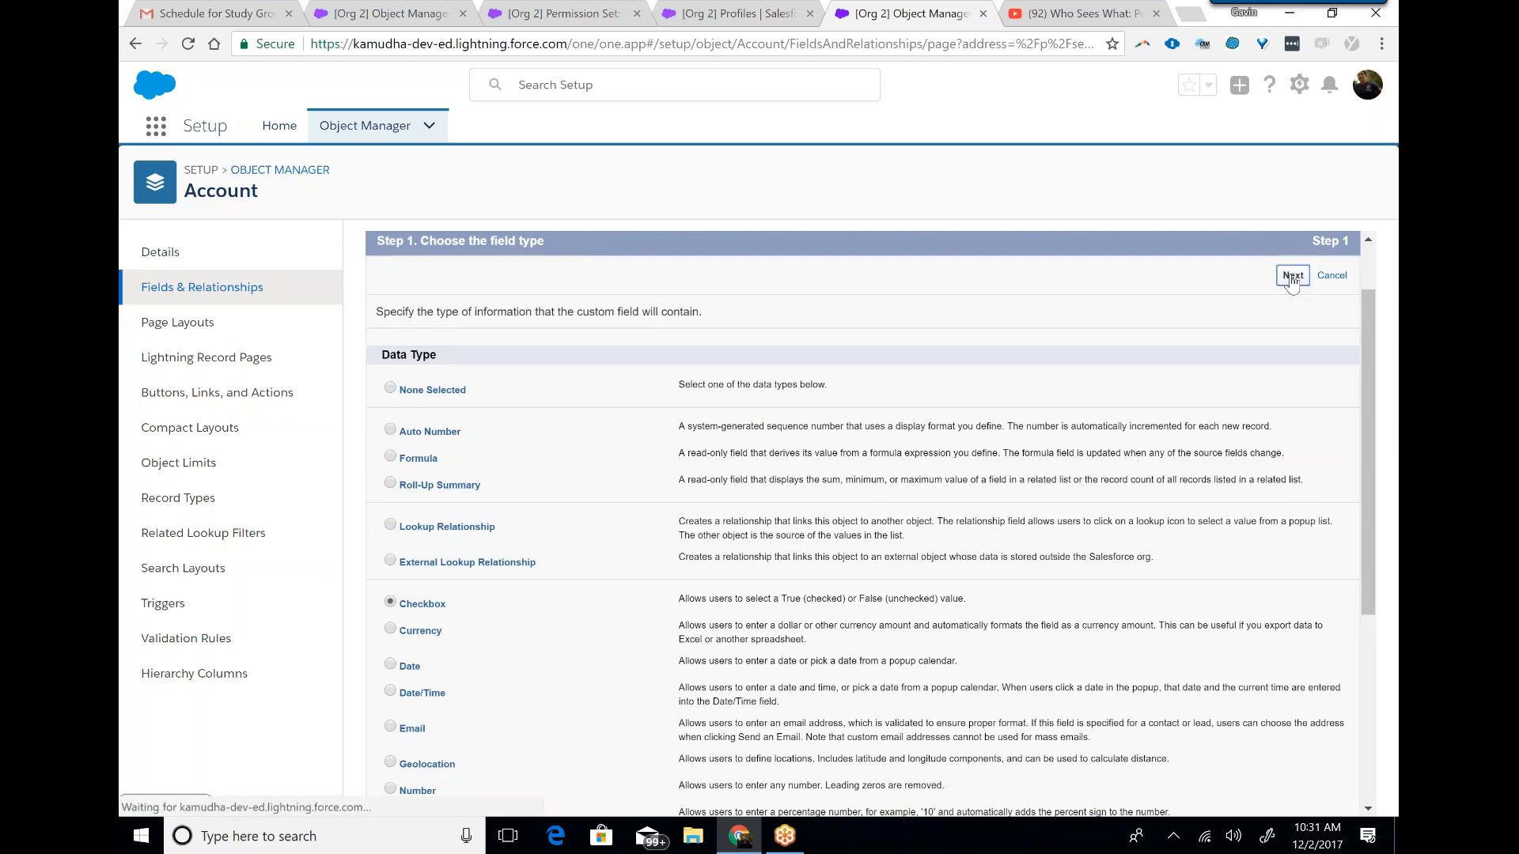
type("test")
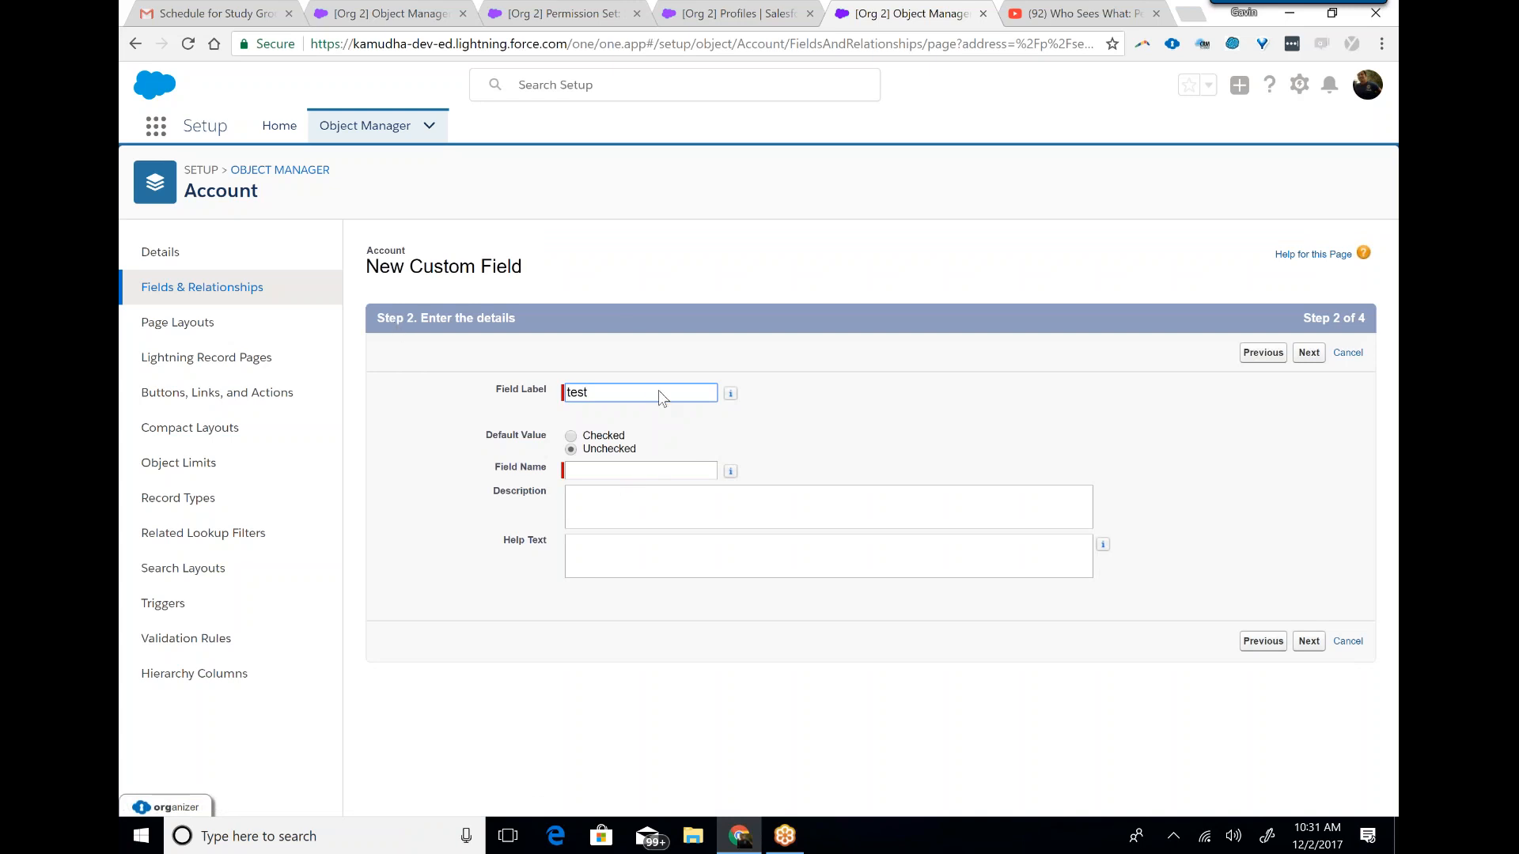
left_click(732, 471)
left_click(1309, 353)
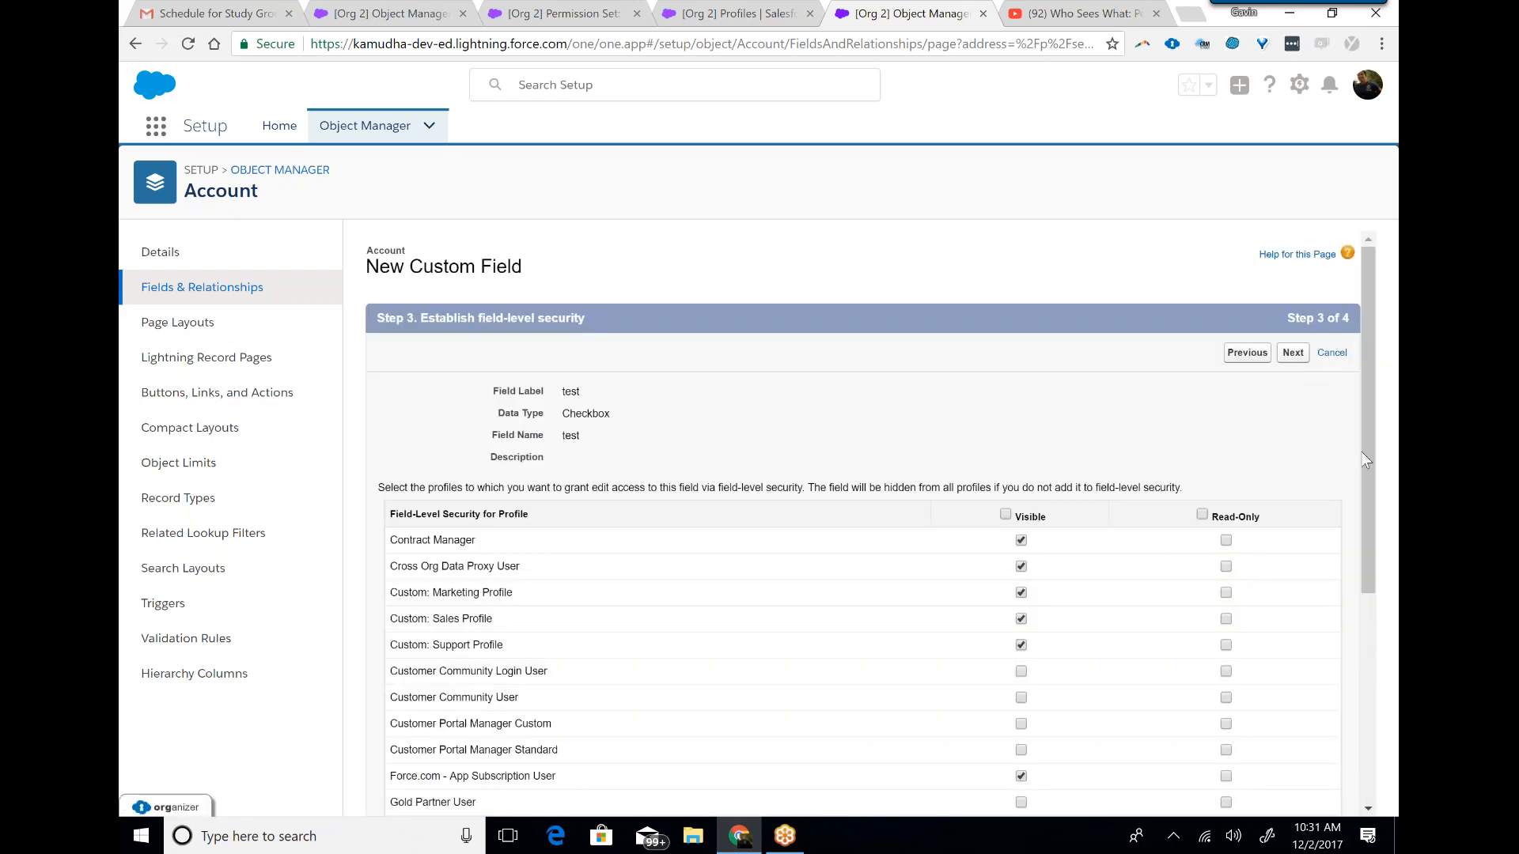
Review the test field's field-level security for each profile, and advance to the page layout assignment.
left_click_drag(1363, 449, 1375, 589)
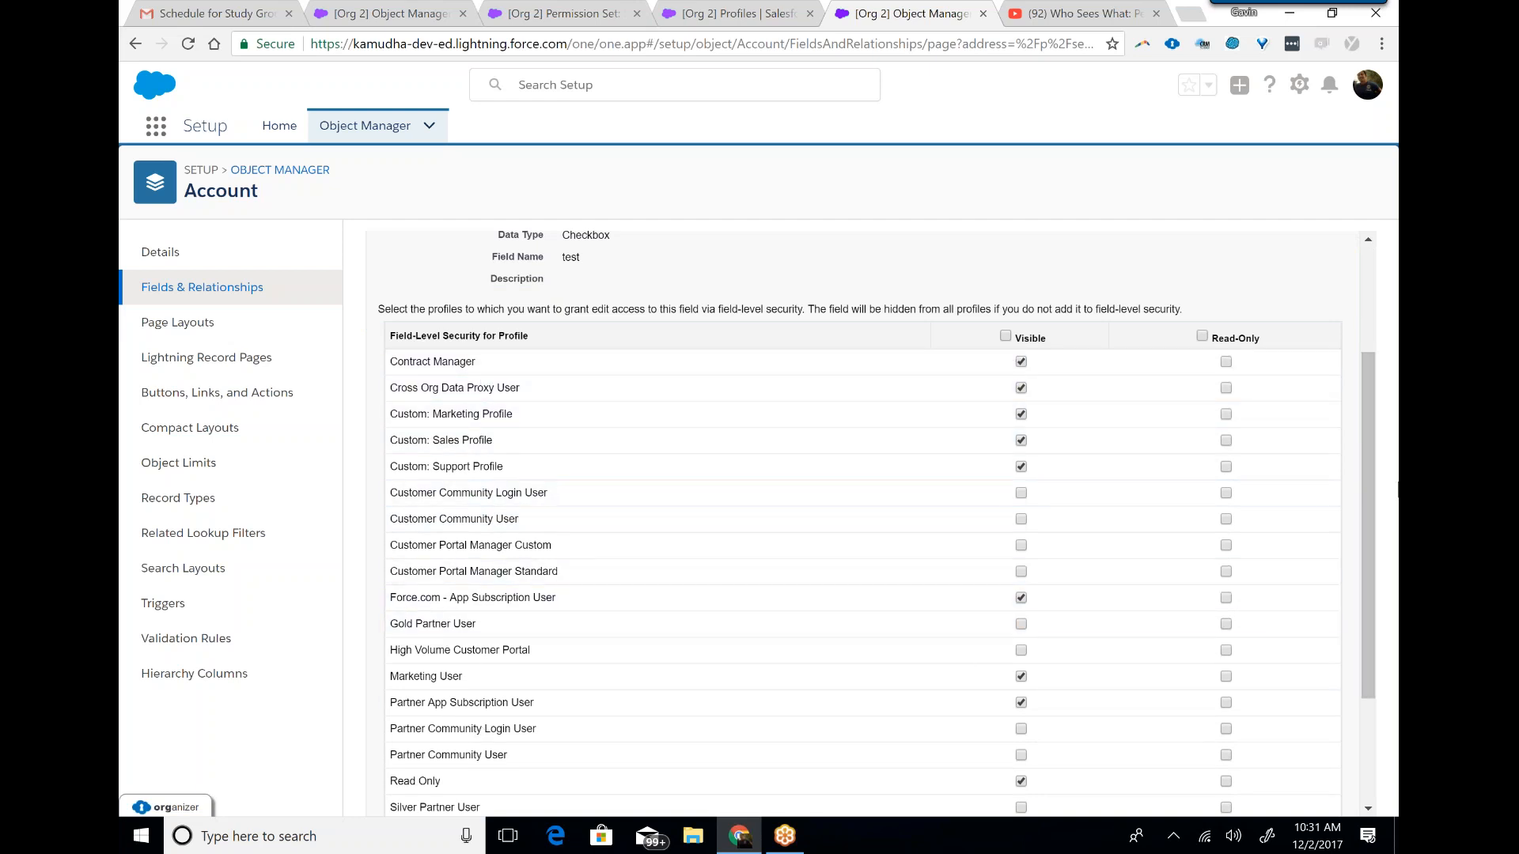
left_click_drag(1369, 568, 1351, 434)
scroll(1351, 434, "down", 3)
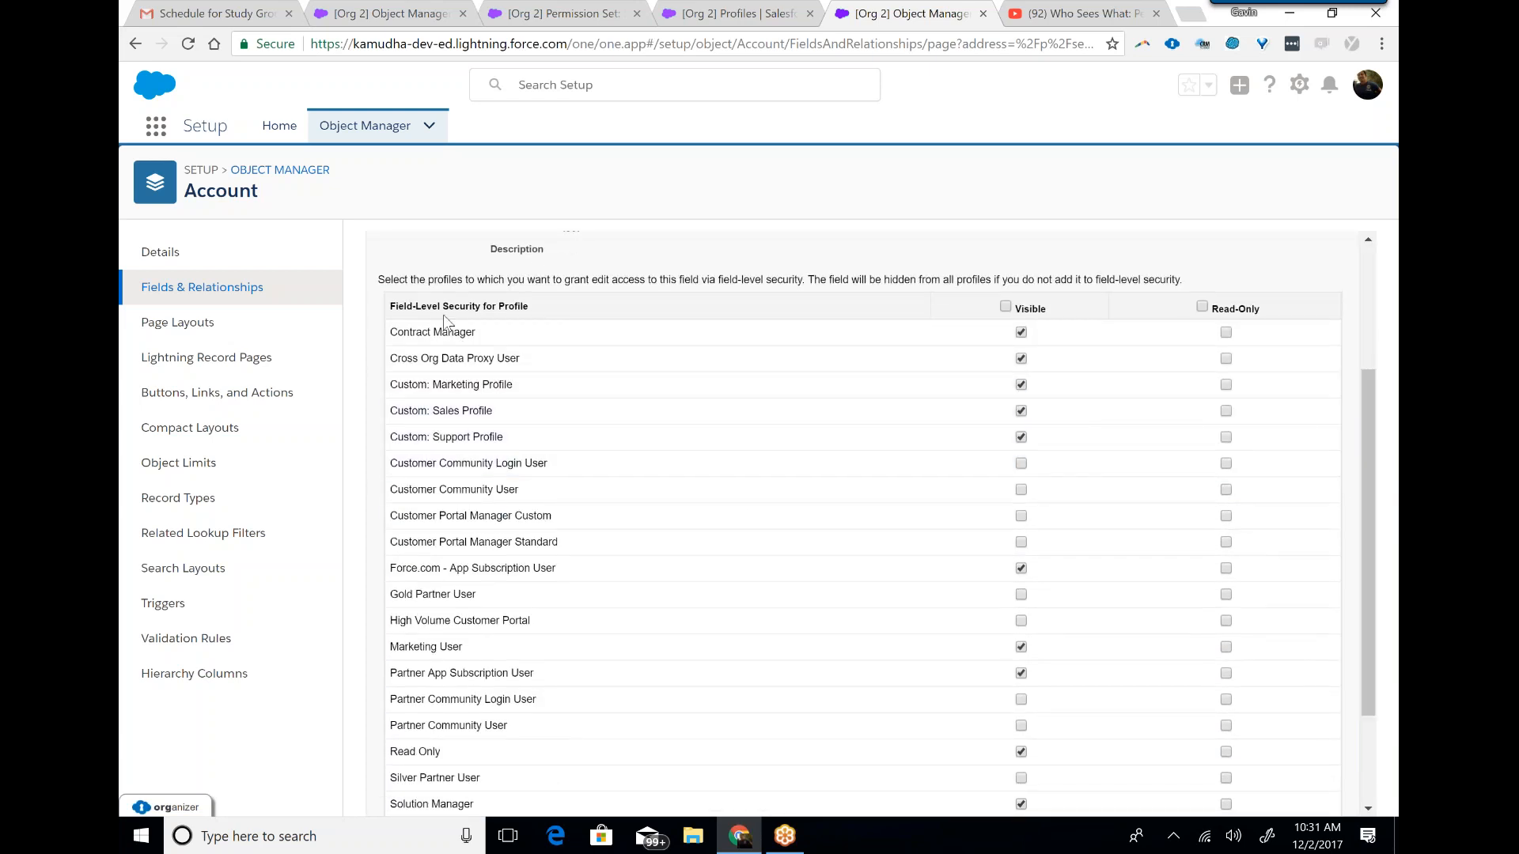
double_click(512, 305)
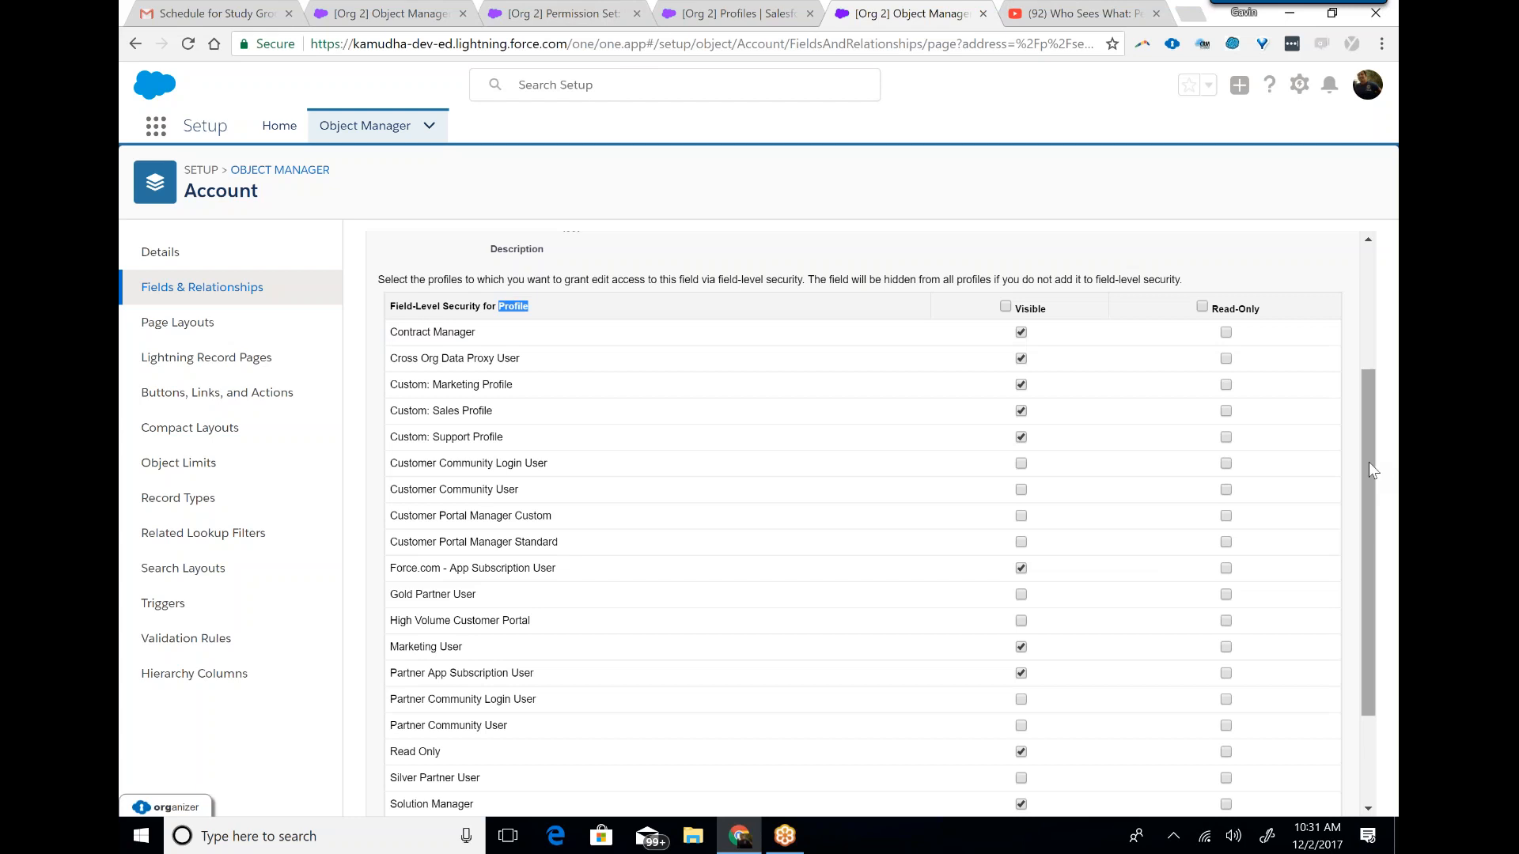
scroll(1368, 483, "down", 2)
left_click(1284, 799)
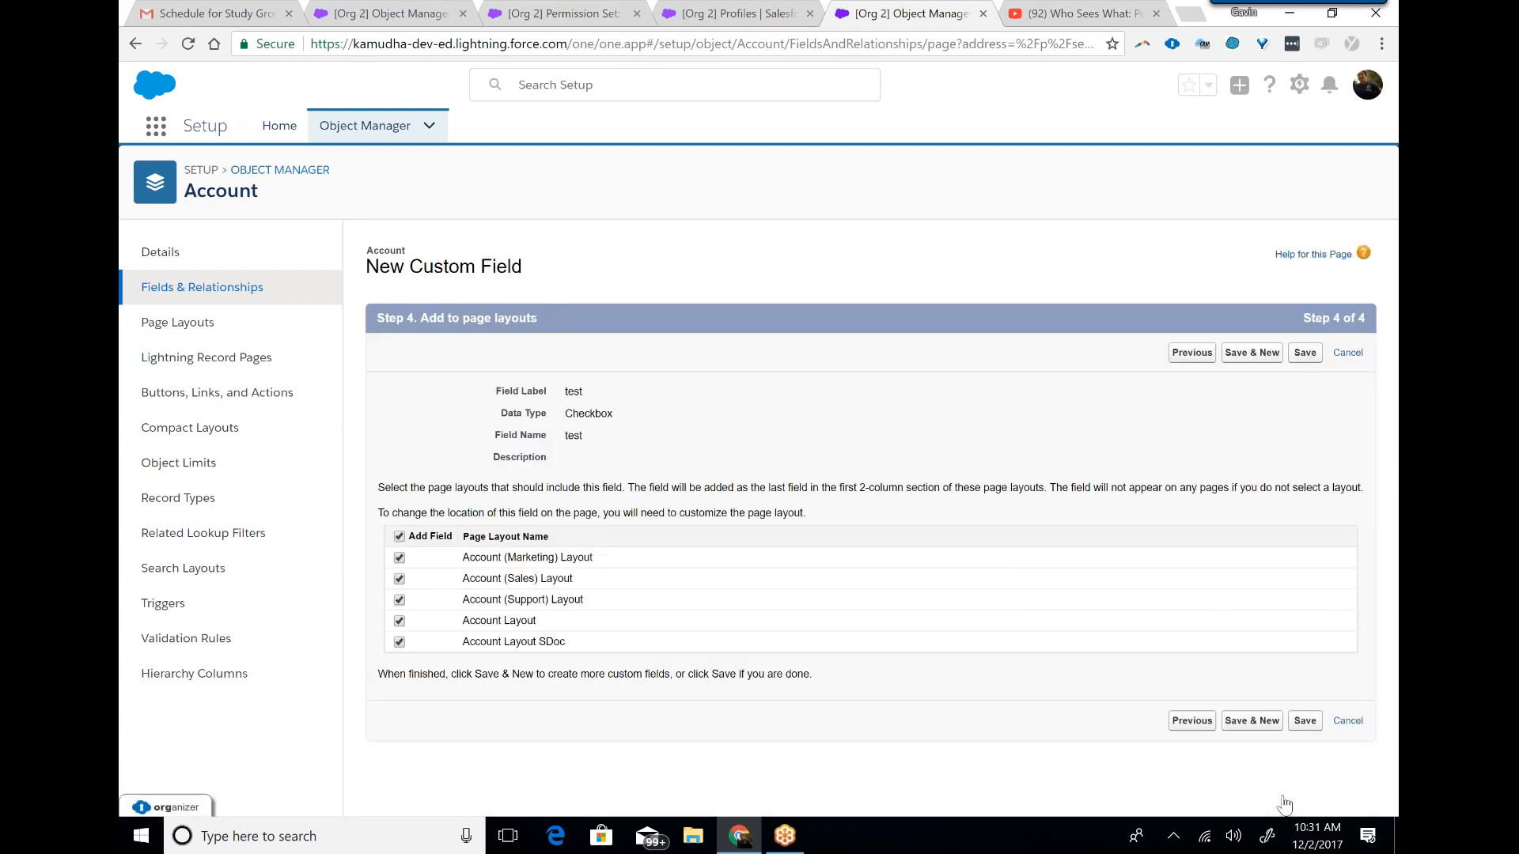
Go back to the test field's field-level security and examine the Visible and Read-Only settings across the full profile list.
left_click(1190, 721)
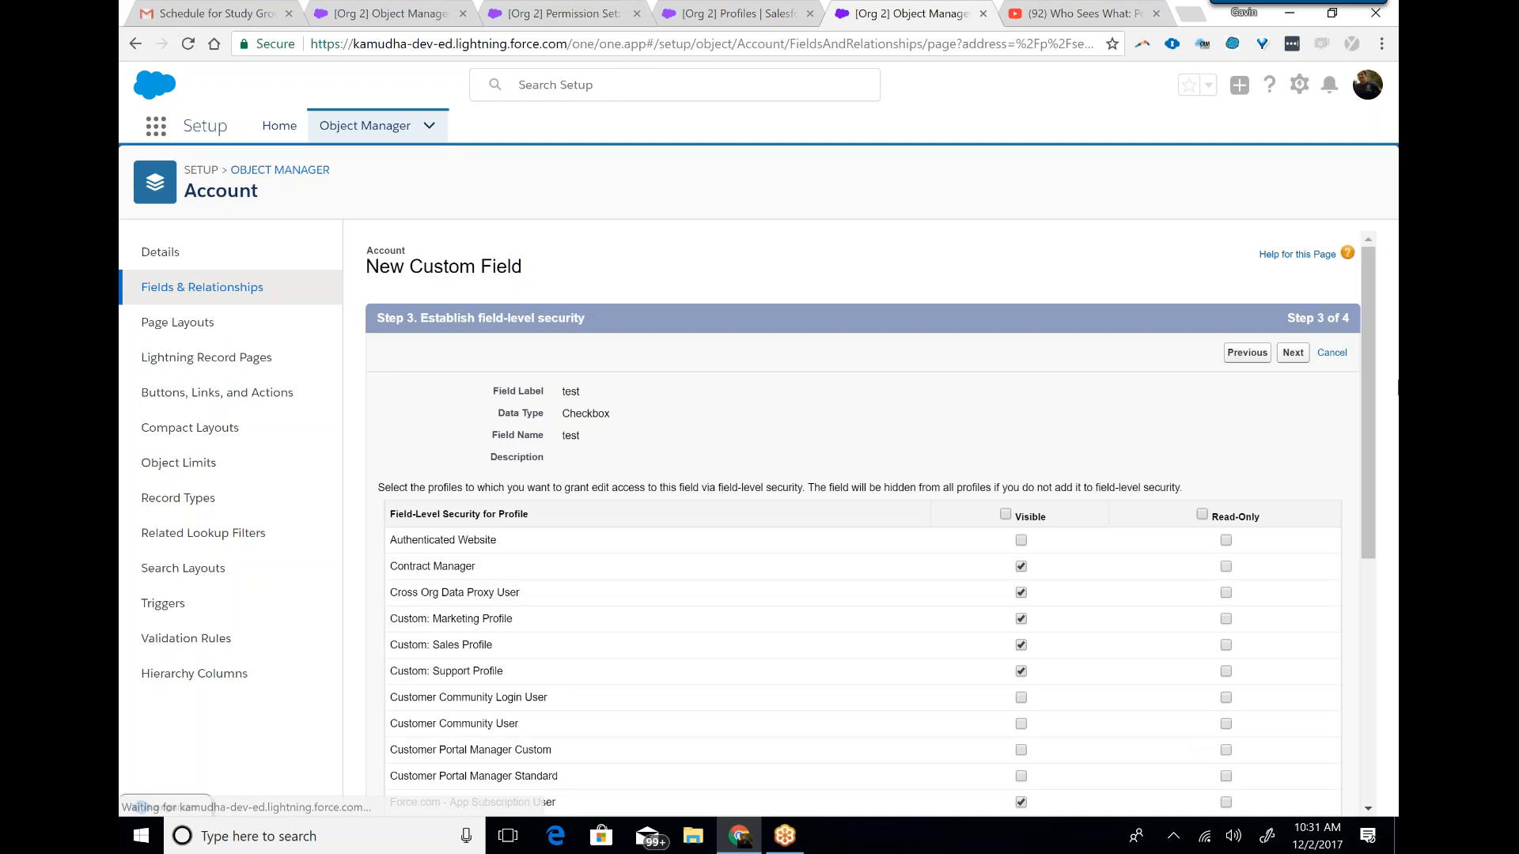
scroll(1379, 439, "down", 2)
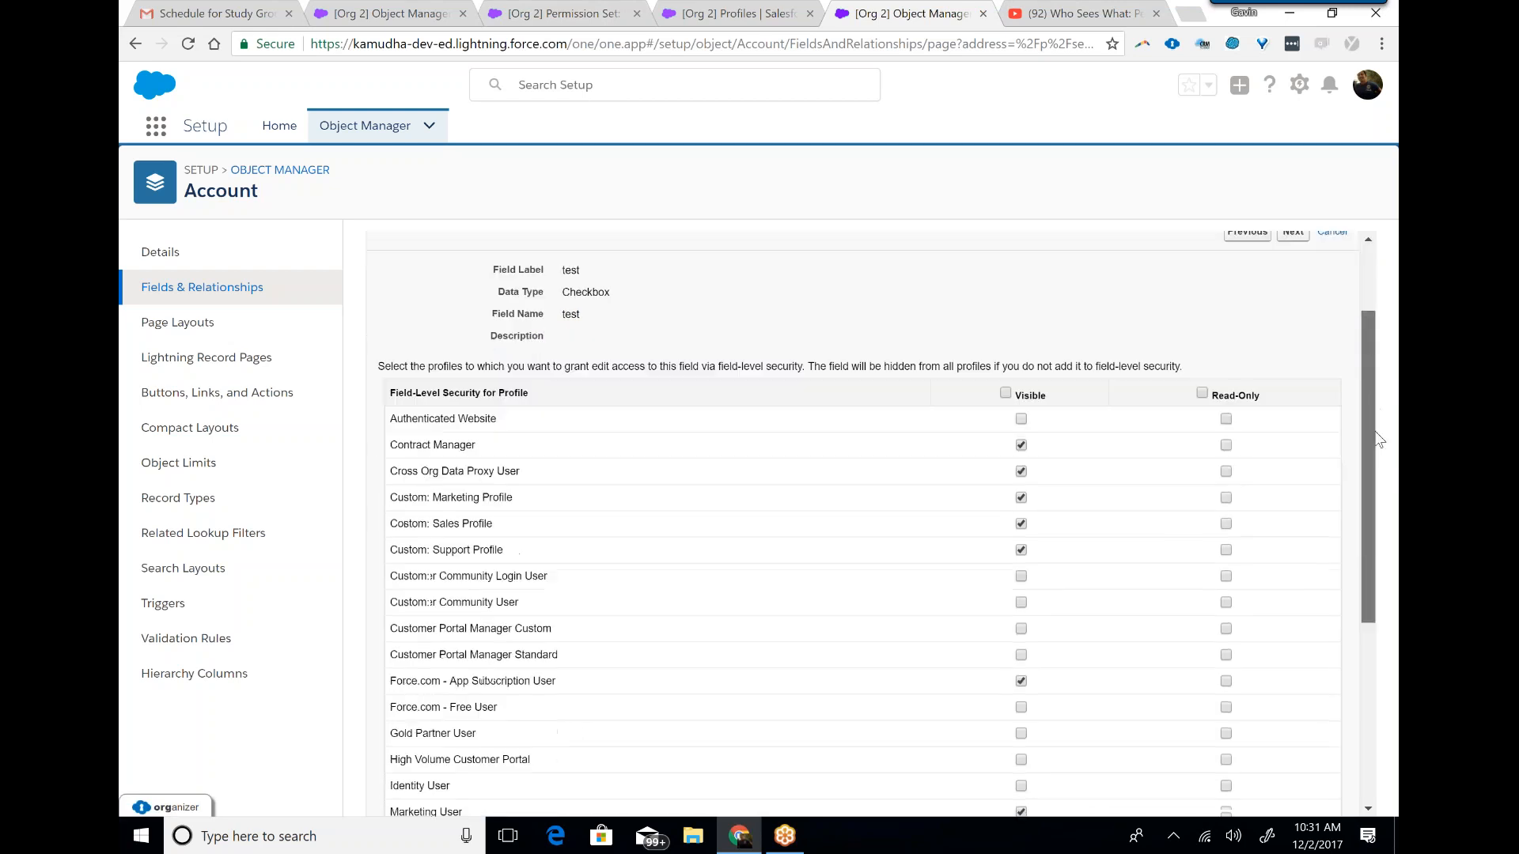
scroll(1378, 439, "down", 3)
scroll(1392, 478, "up", 1)
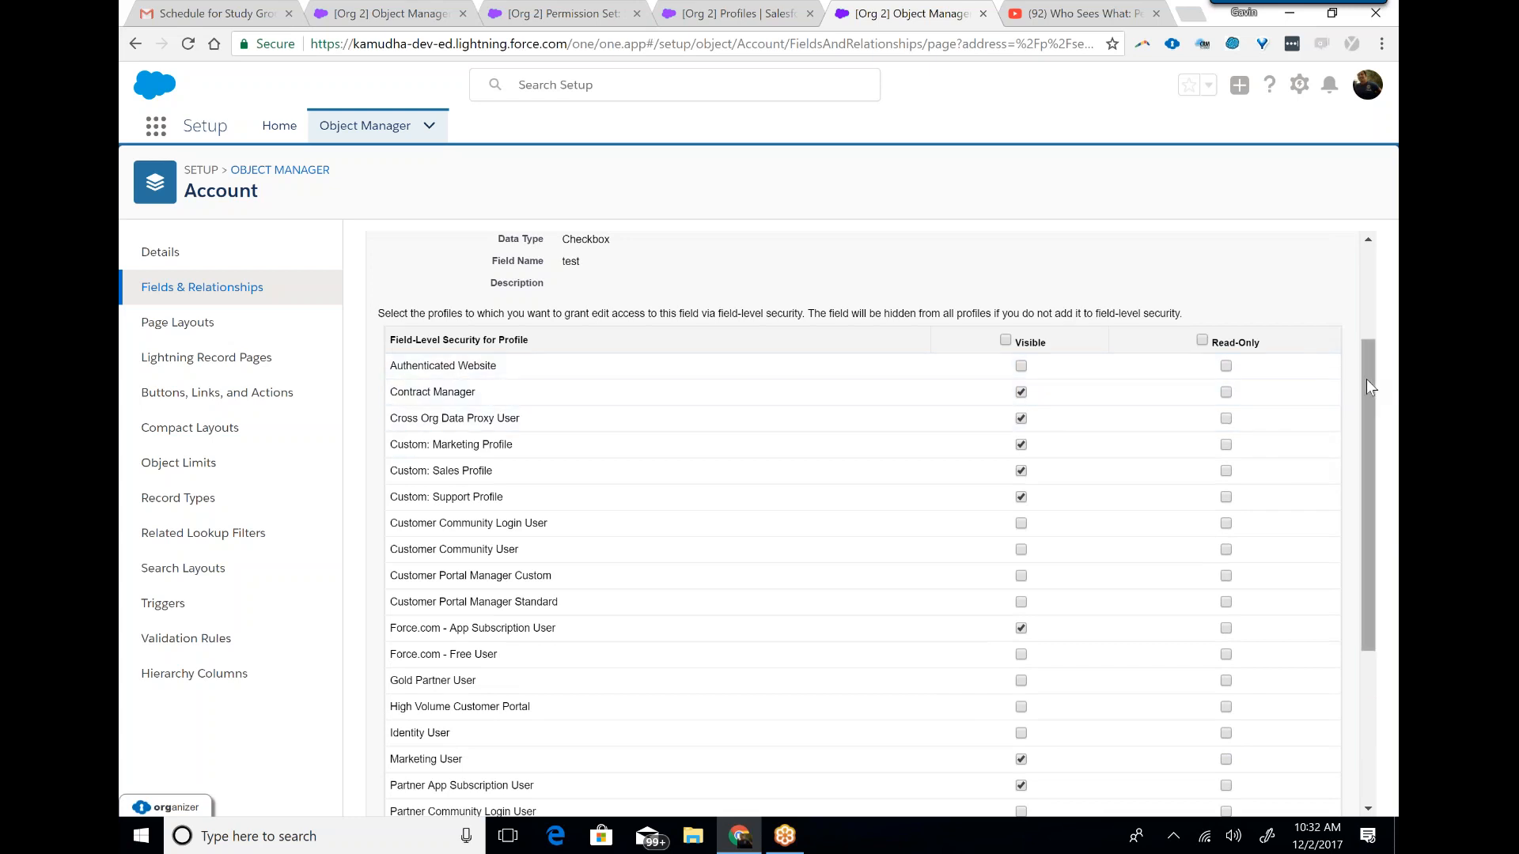
left_click_drag(1366, 378, 1359, 272)
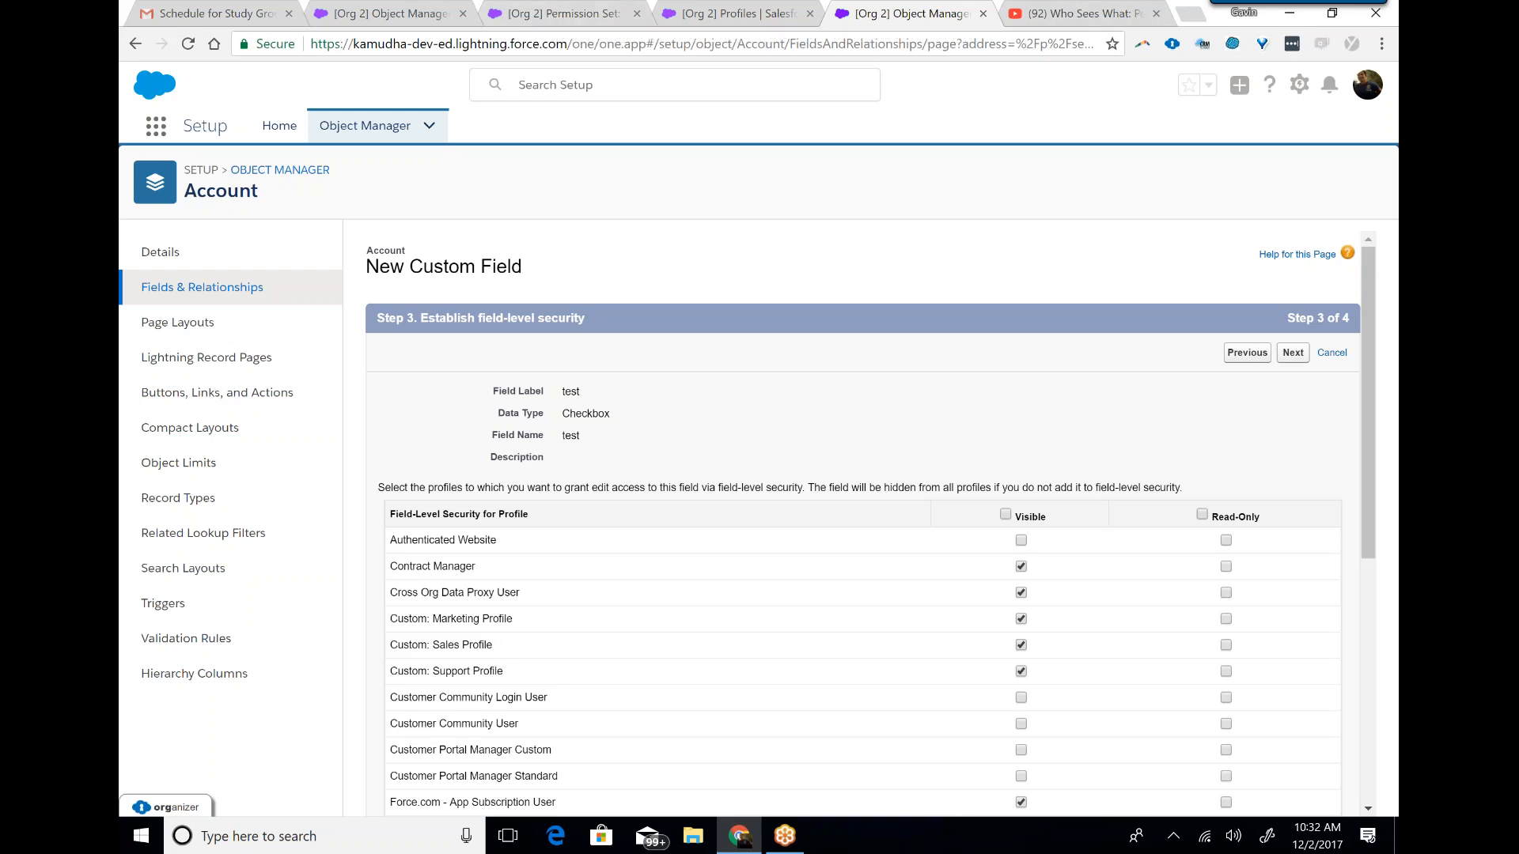
Check the Profiles list, and review the Accounts object and field permissions in the System Admins permission set for comparison.
left_click(715, 15)
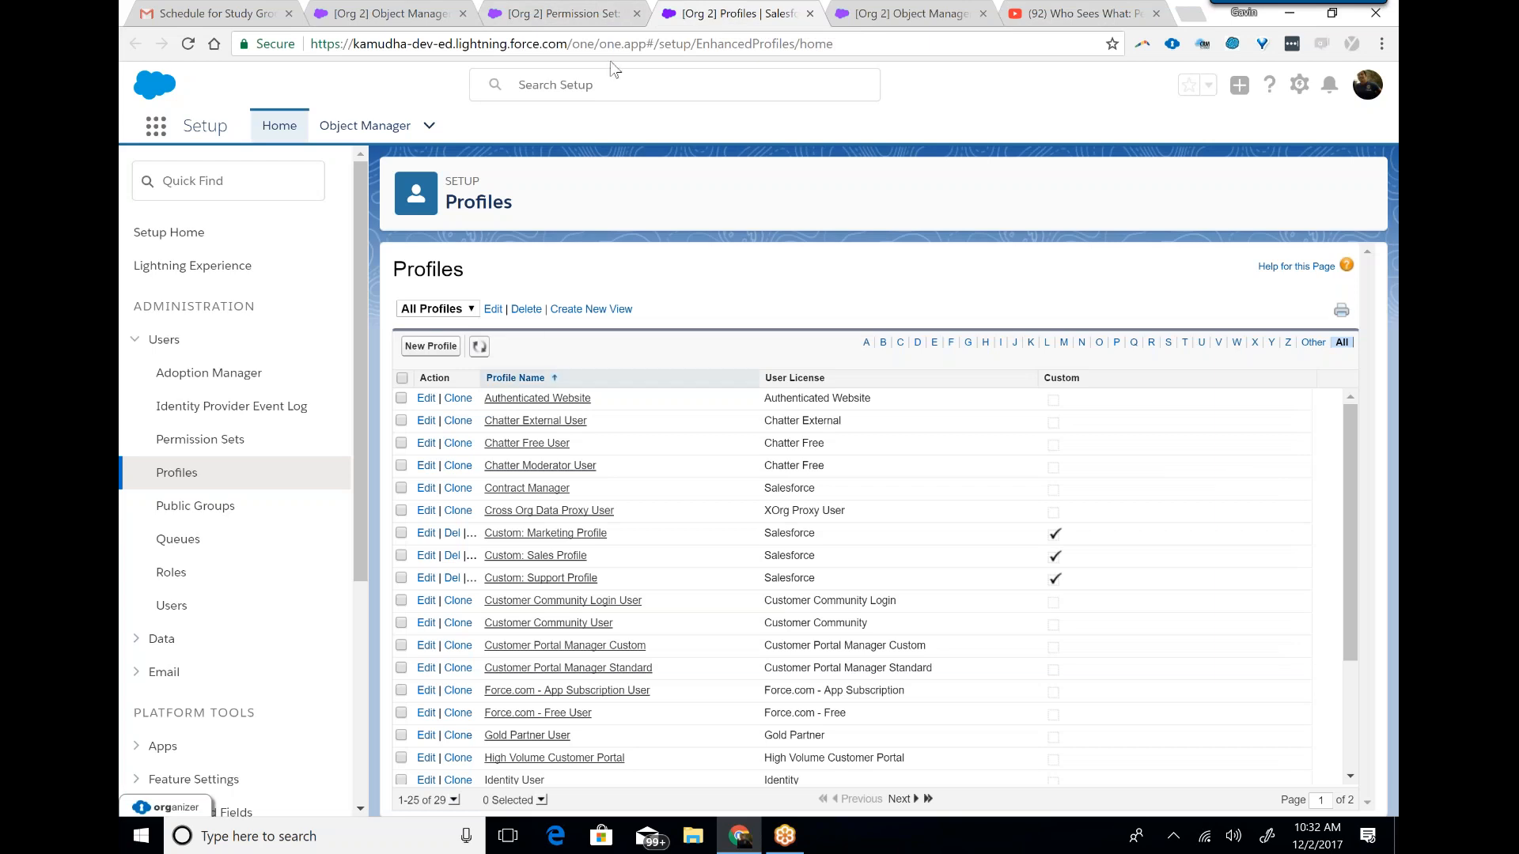
left_click(551, 21)
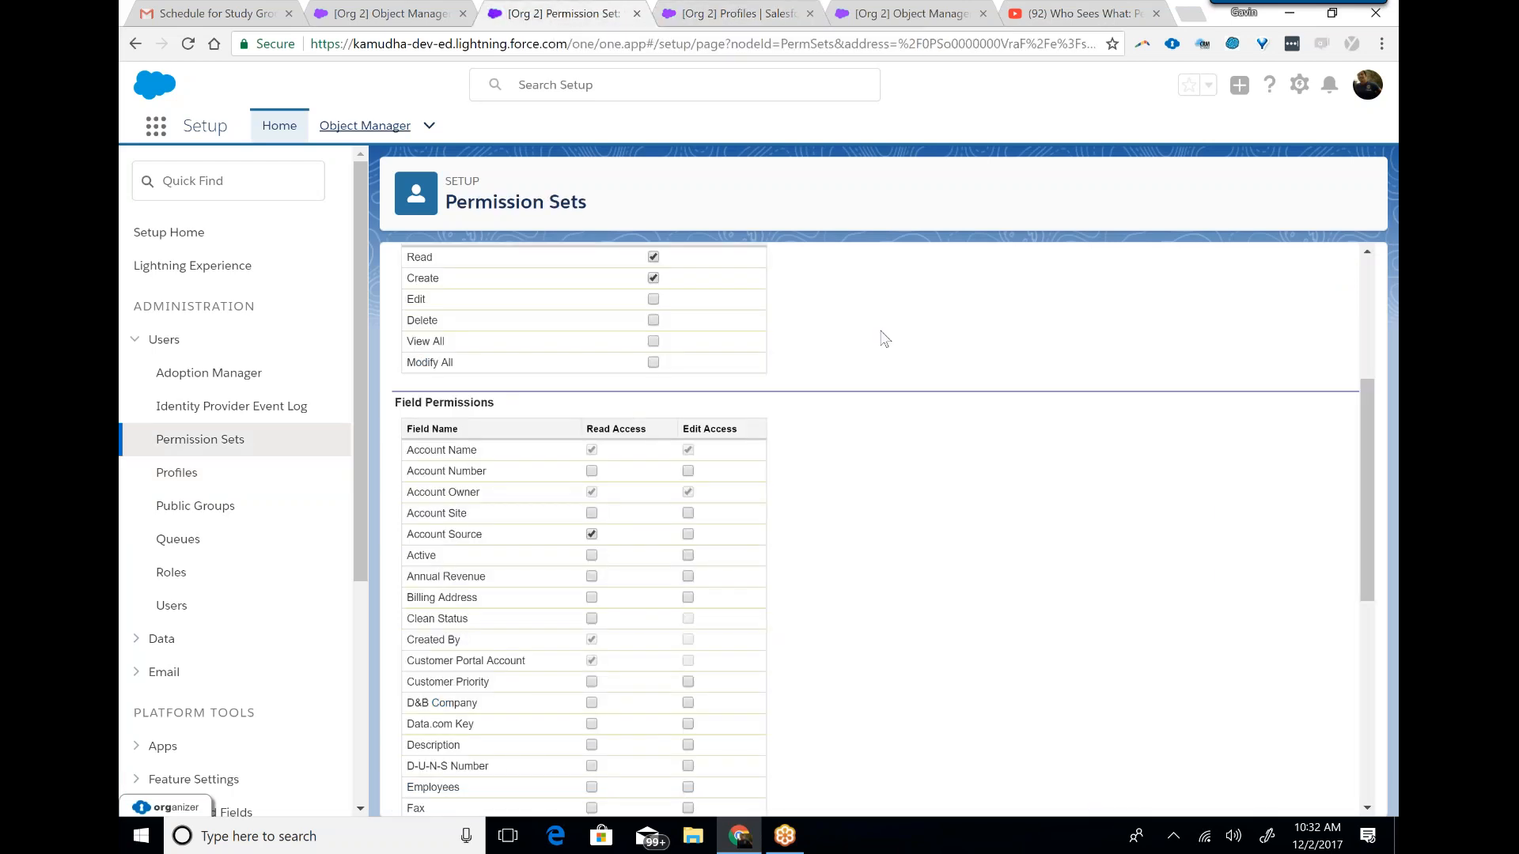
left_click(1368, 38)
mouse_move(1373, 443)
left_mouse_down()
mouse_move(1373, 468)
mouse_move(1372, 414)
left_mouse_up()
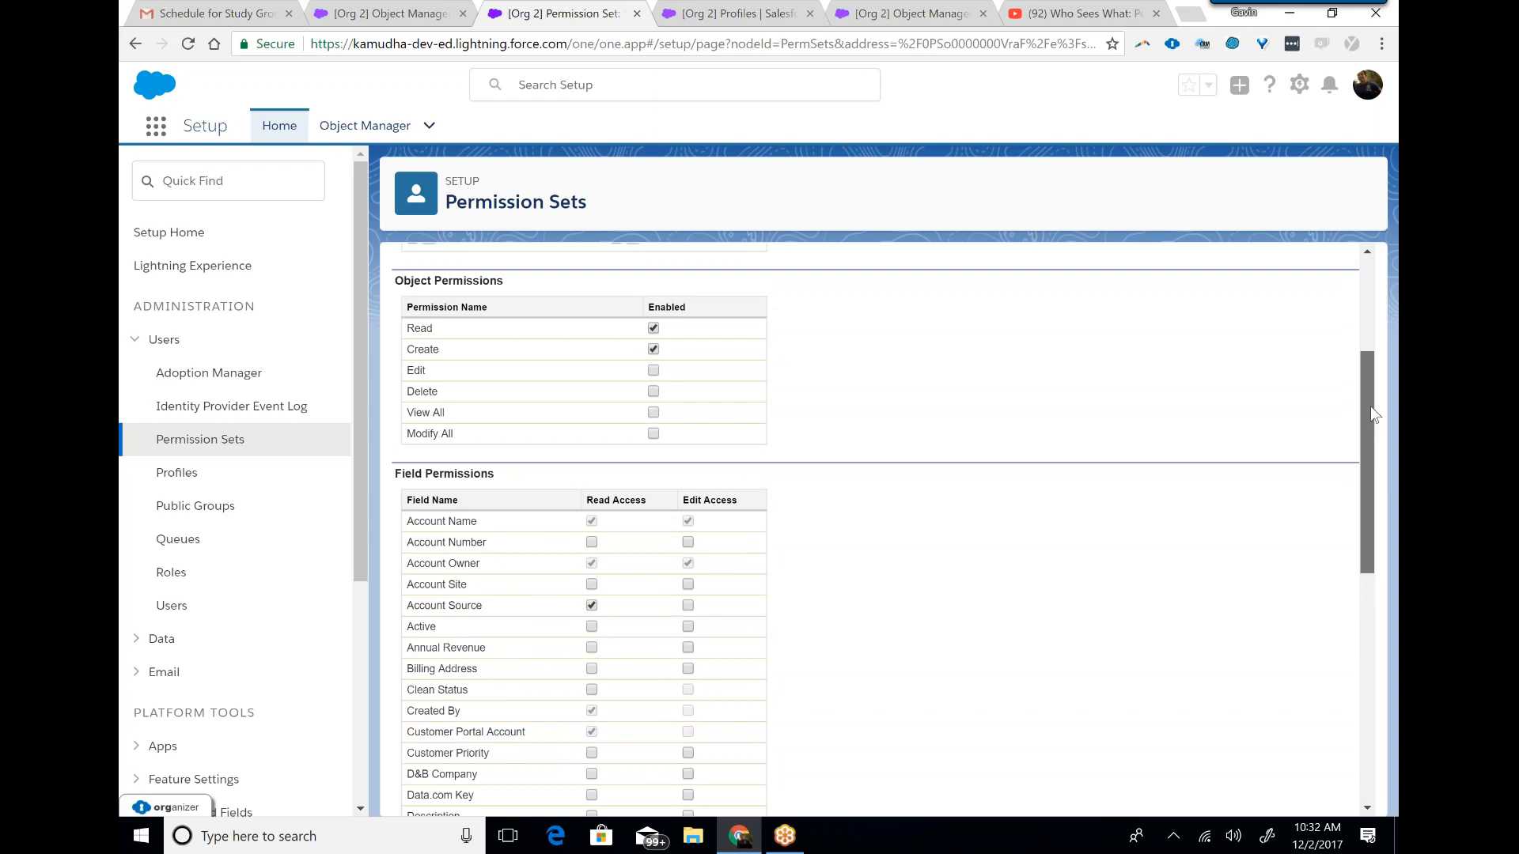
left_click_drag(1372, 406, 1369, 464)
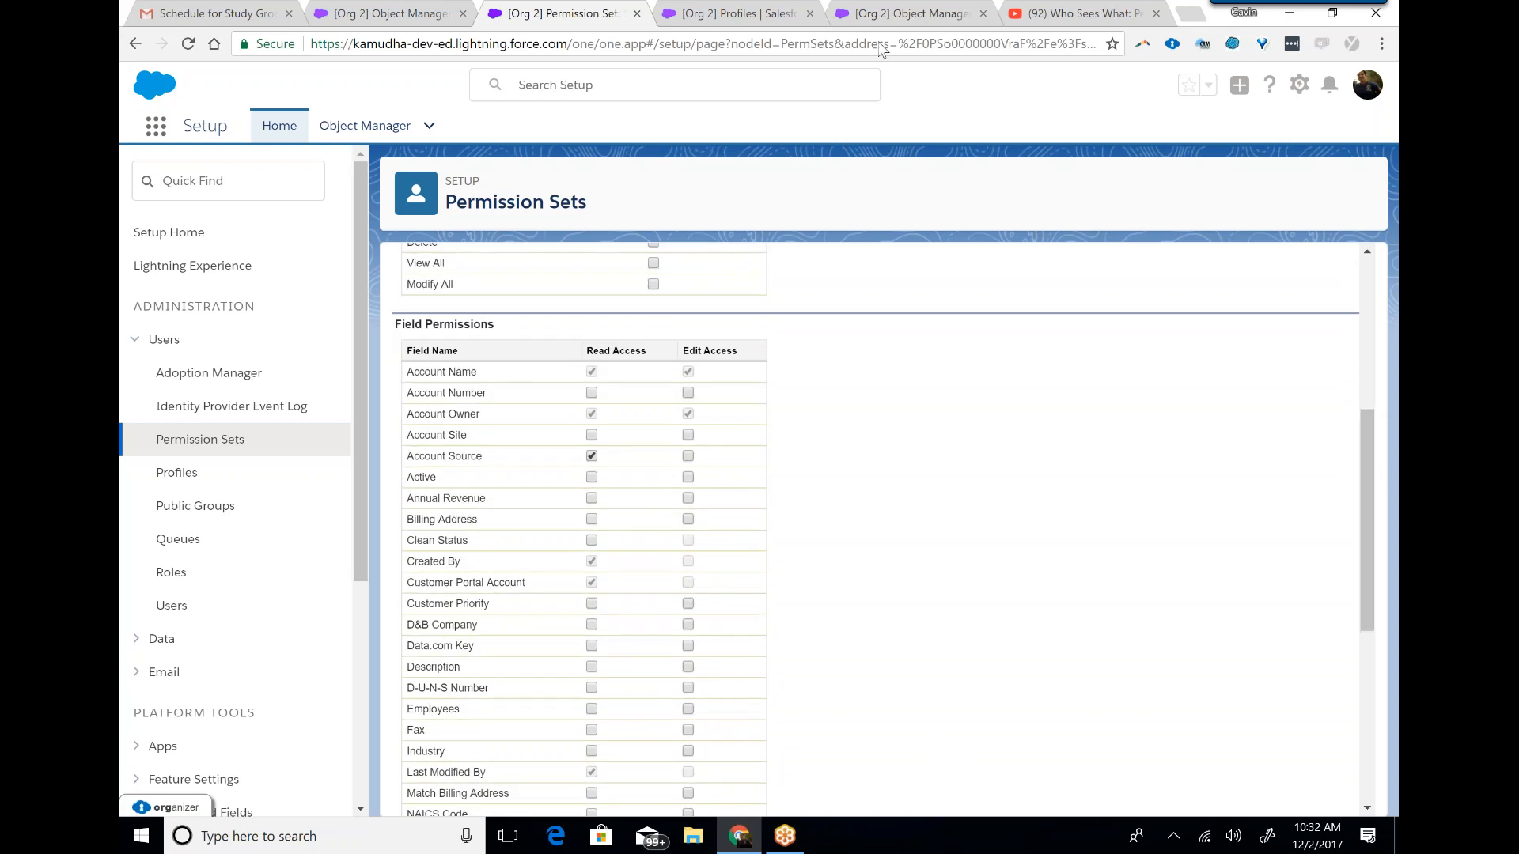
Return to the new test field, advance to its page layout assignment, and cancel the field creation.
left_click(892, 13)
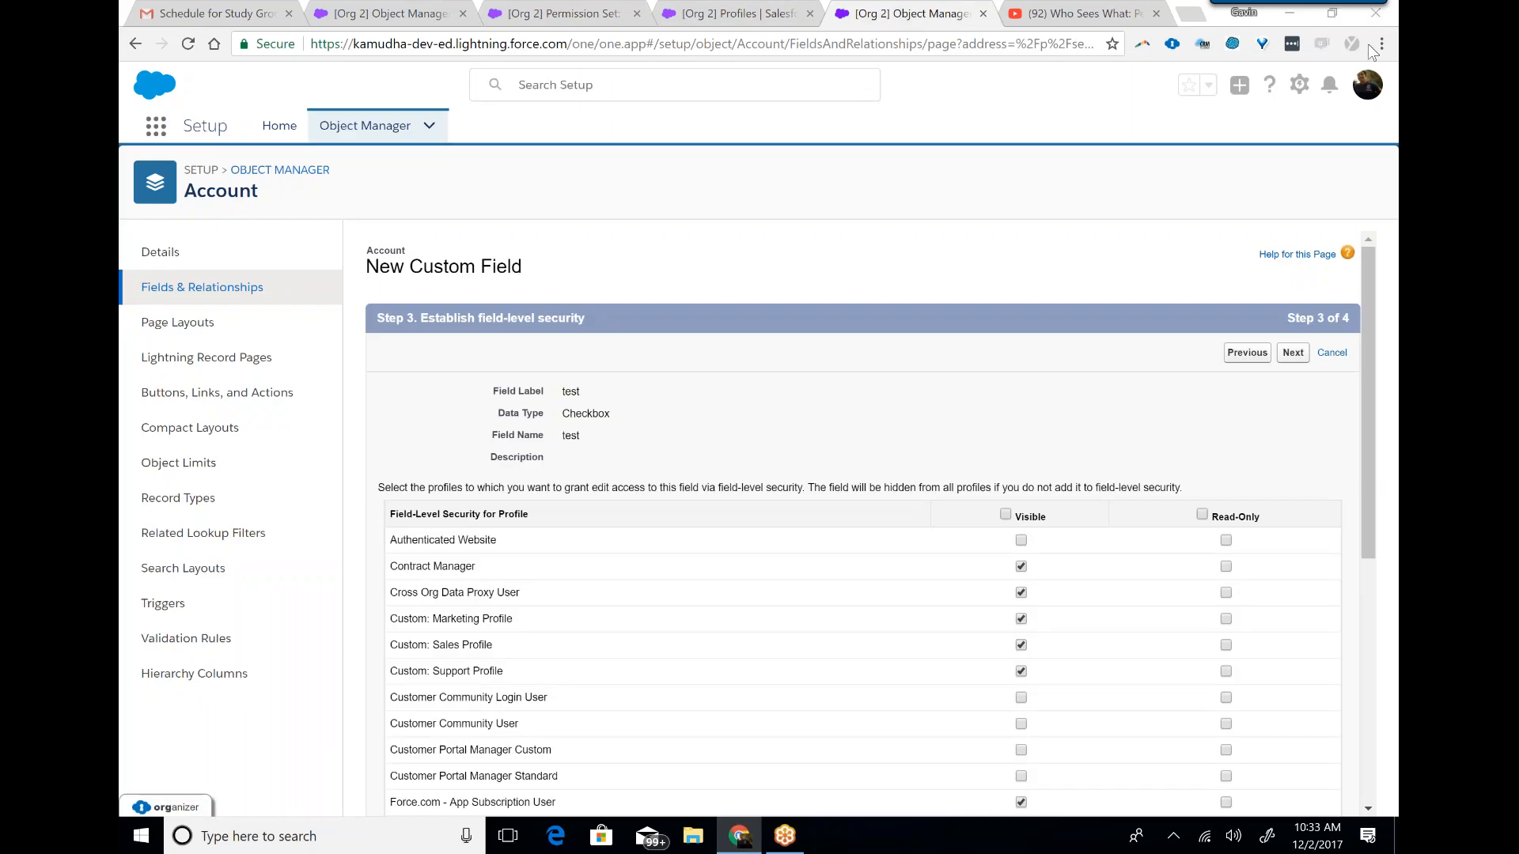
left_click(1285, 358)
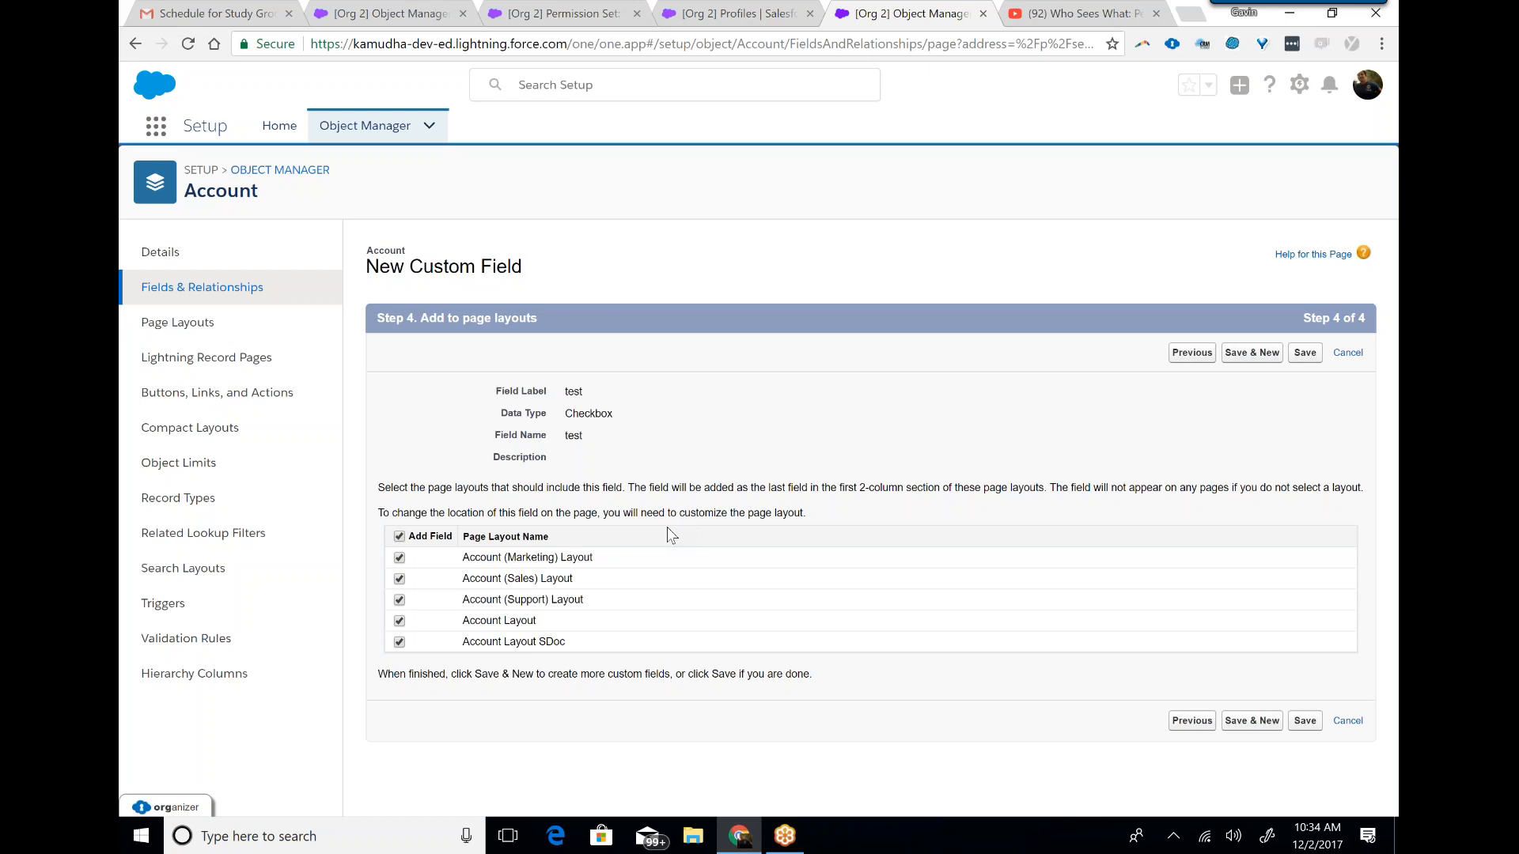
left_click(1350, 722)
left_click(1348, 722)
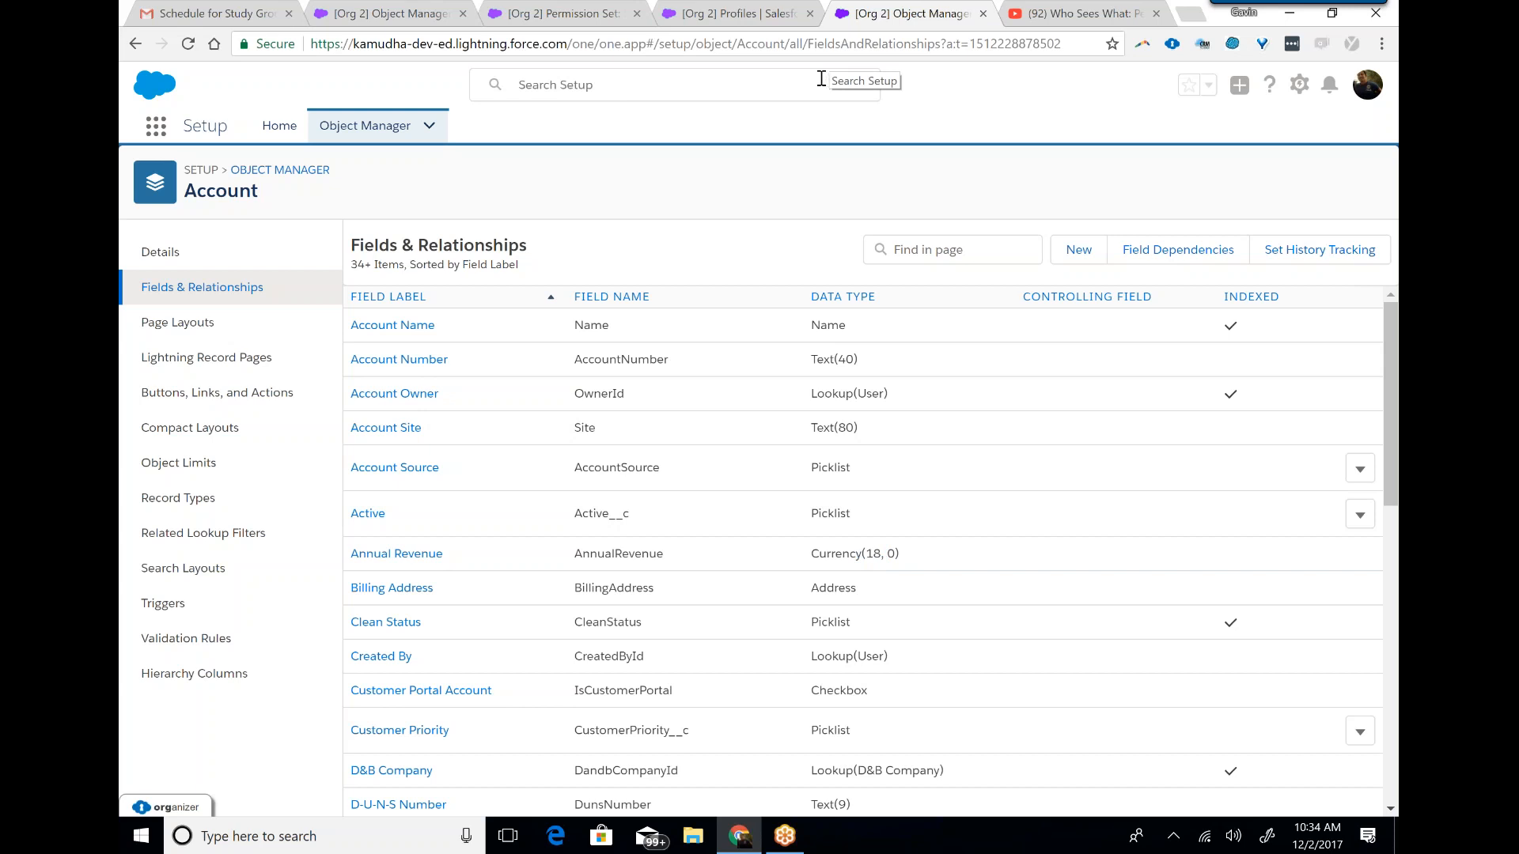
Switch to Gmail and review the Day2 topics in the study group schedule e-mail.
left_click(204, 12)
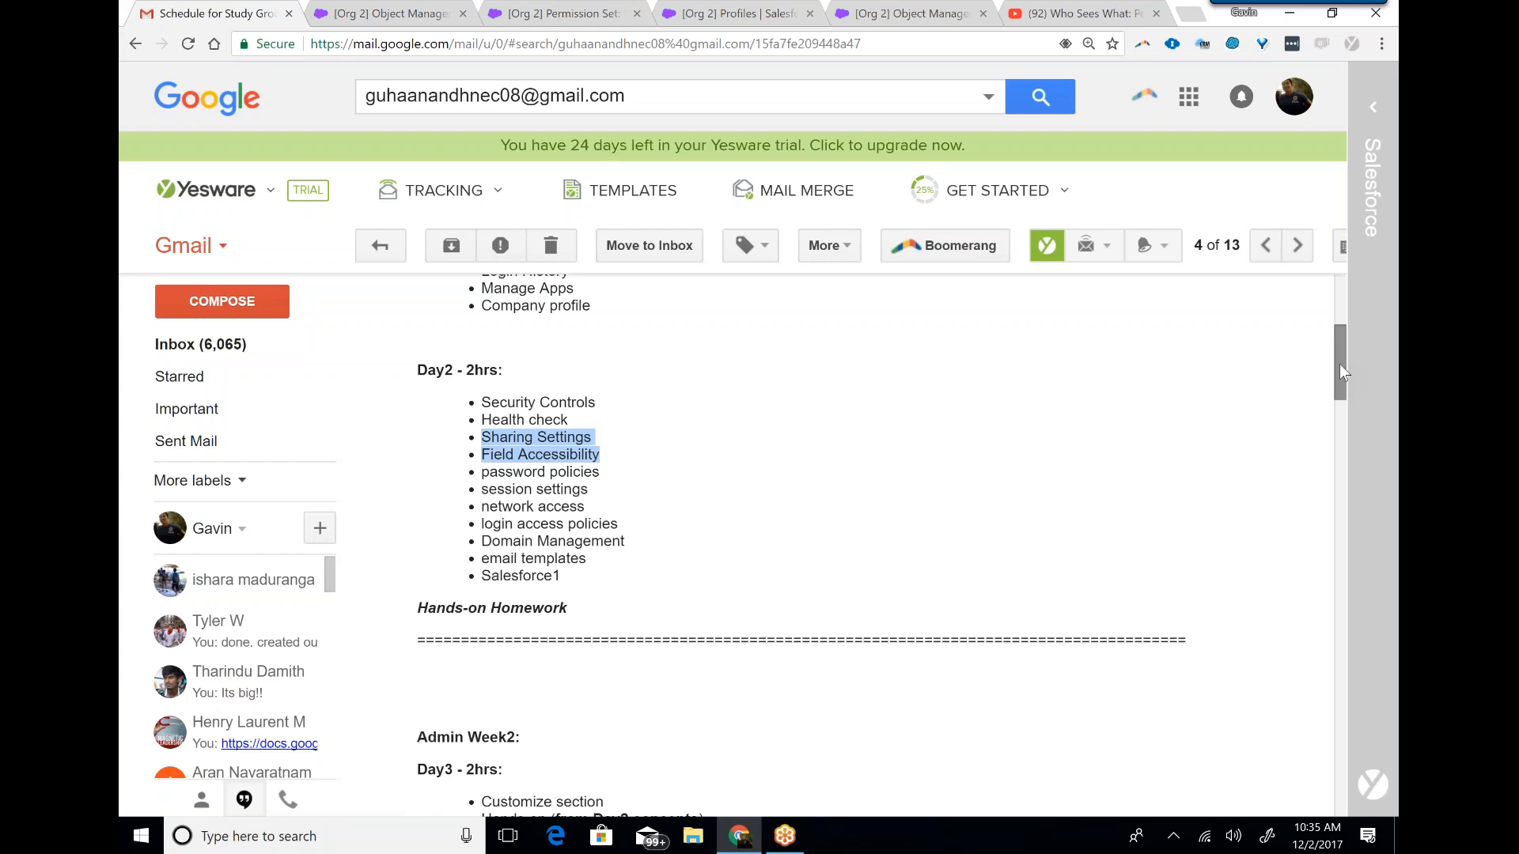
left_click_drag(1340, 364, 1340, 372)
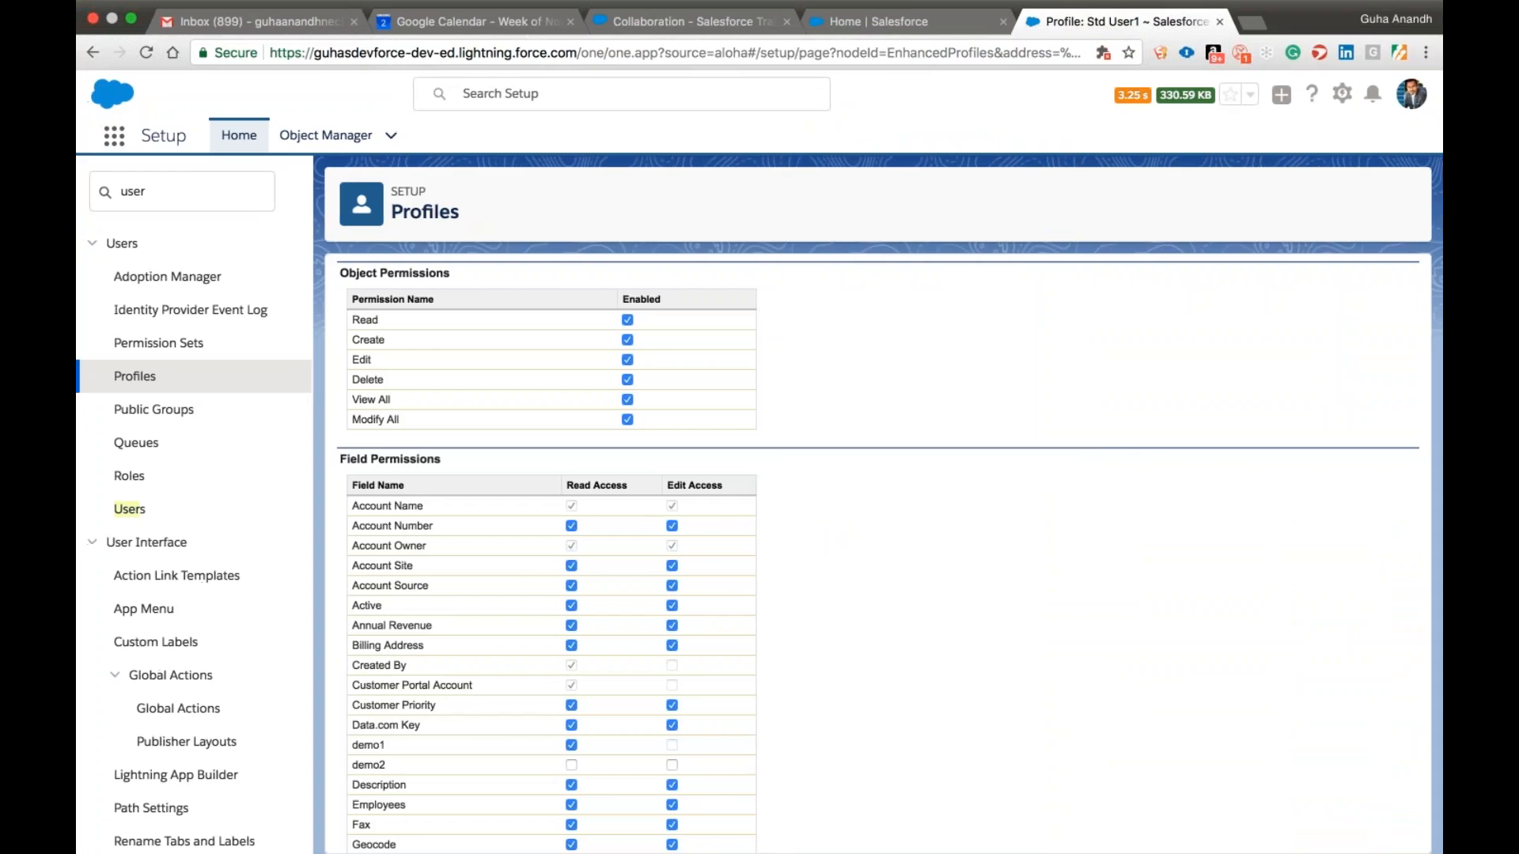
Search Setup for sharing and open the Sharing Settings page.
left_click(177, 193)
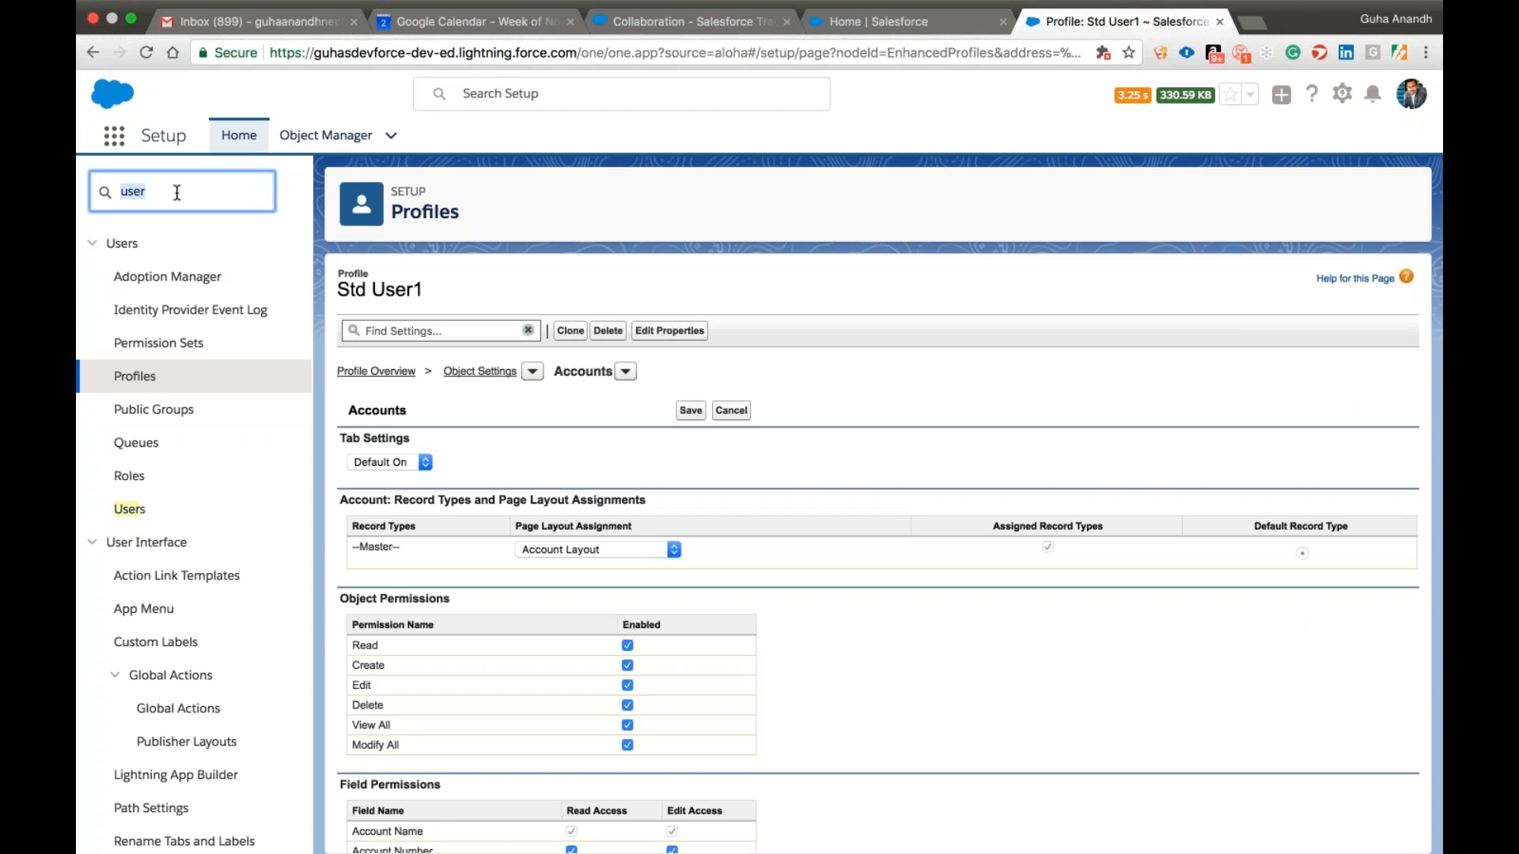
type("sharing")
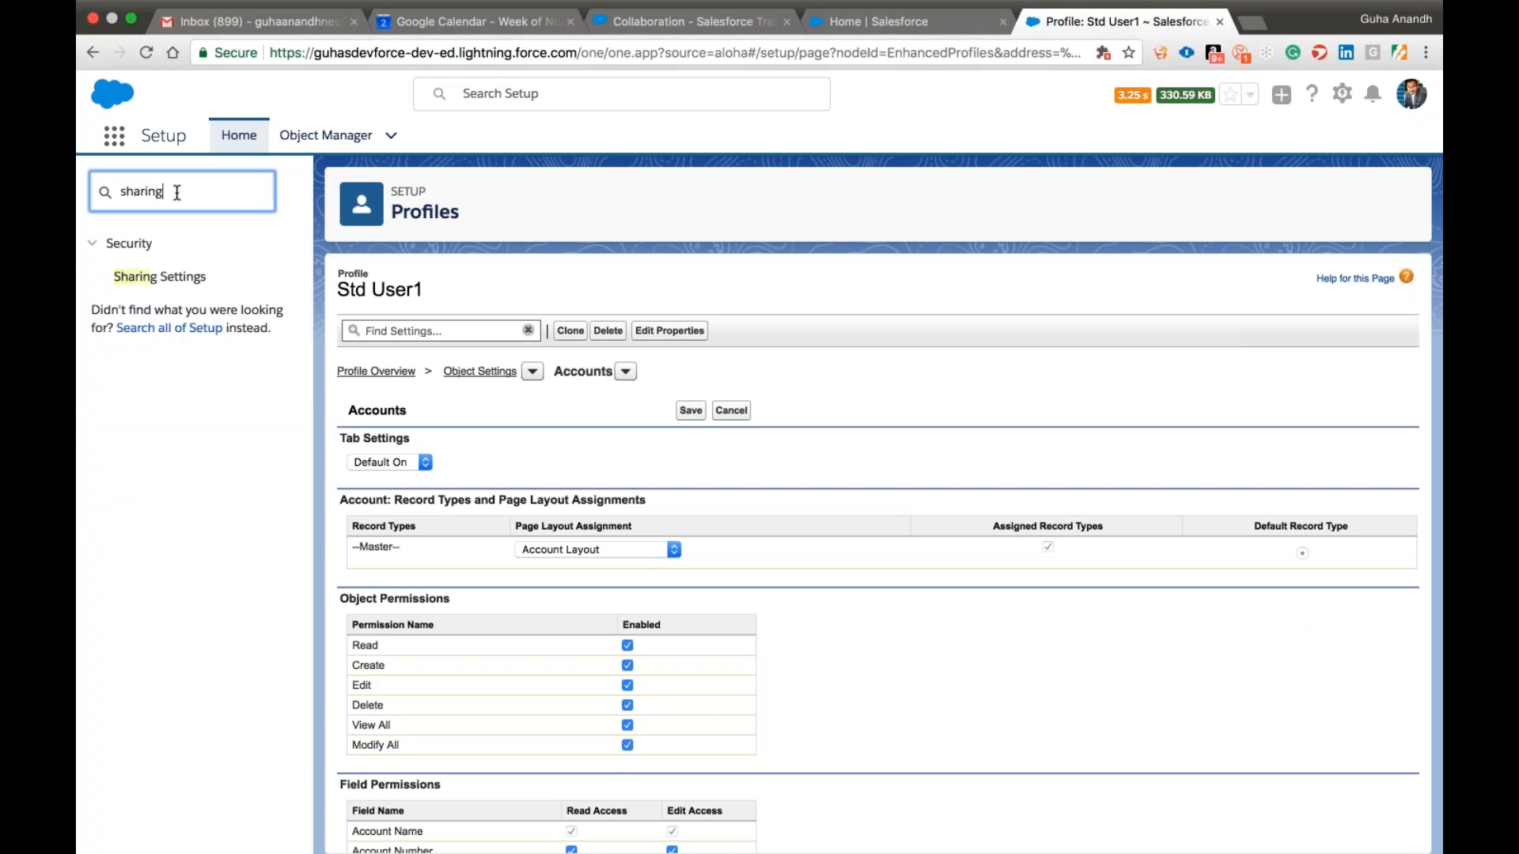
left_click(181, 285)
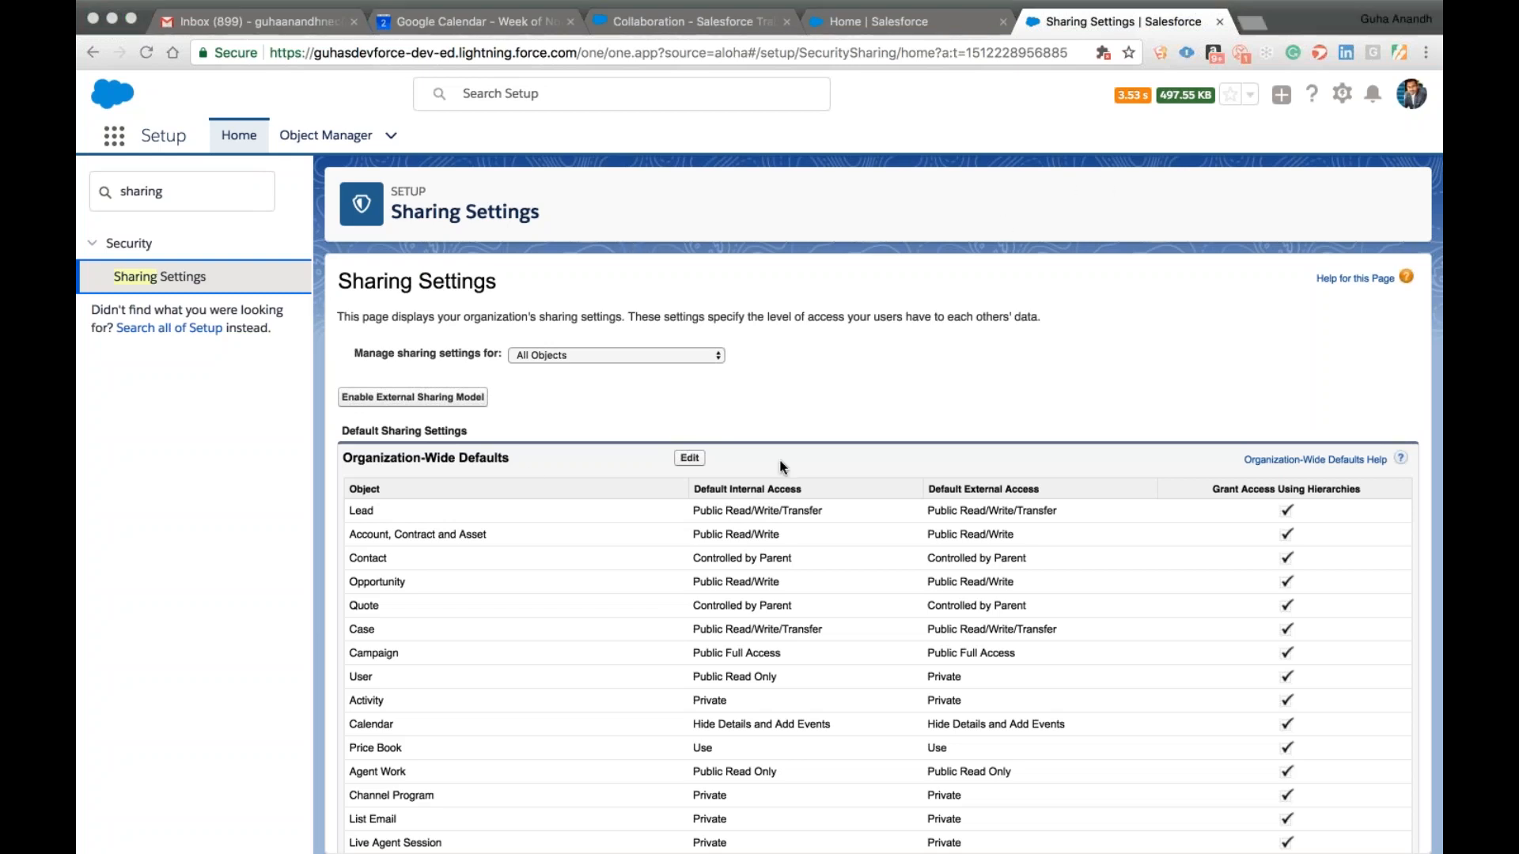
Edit the Organization-Wide Defaults and set the Default Internal Access for Account, Contract and Asset to Private.
scroll(535, 467, "down", 3)
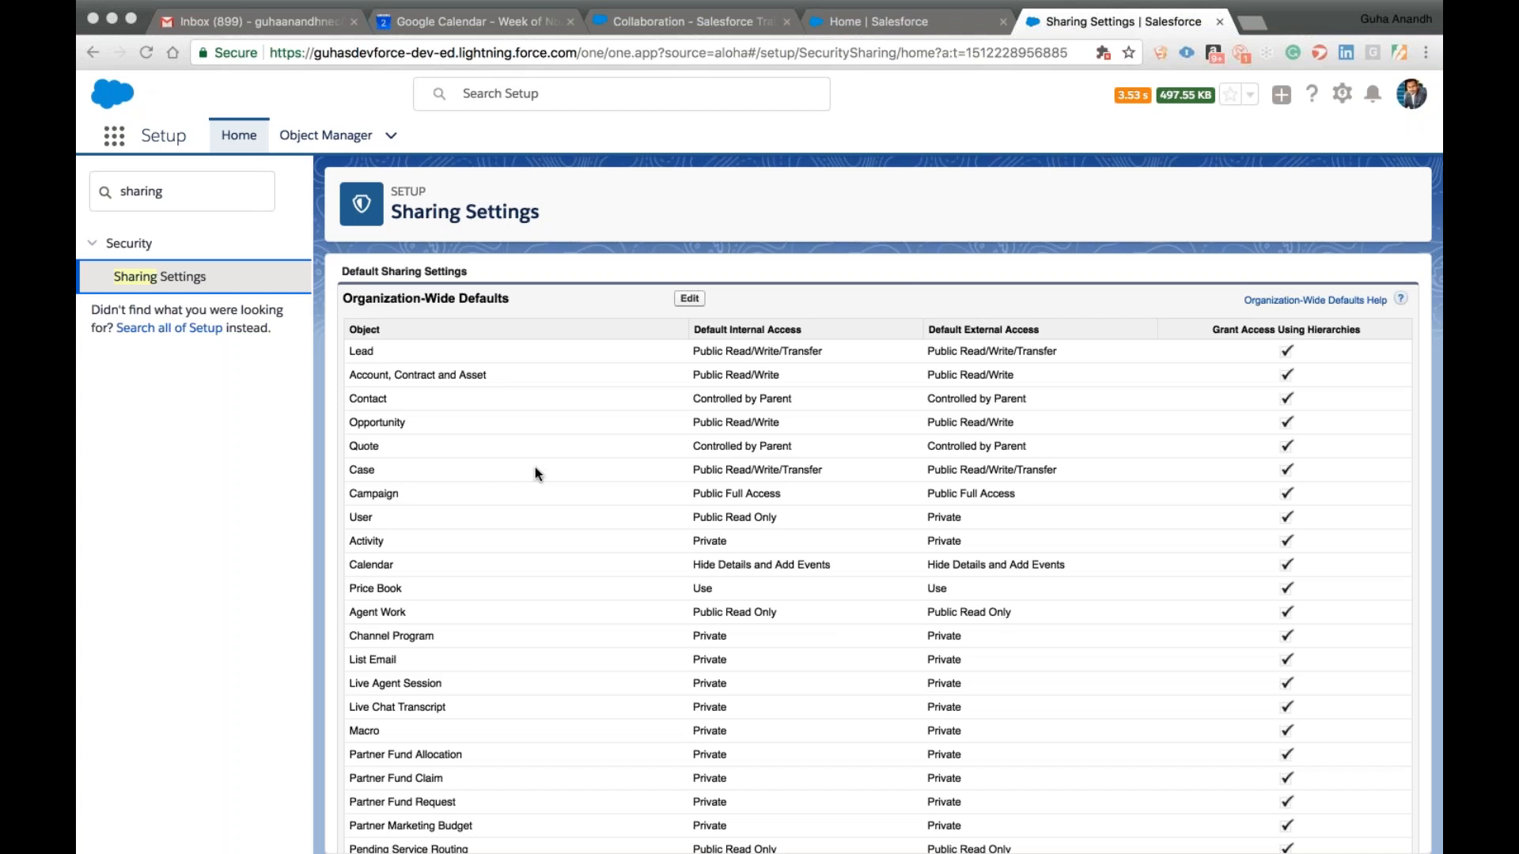
left_click(685, 300)
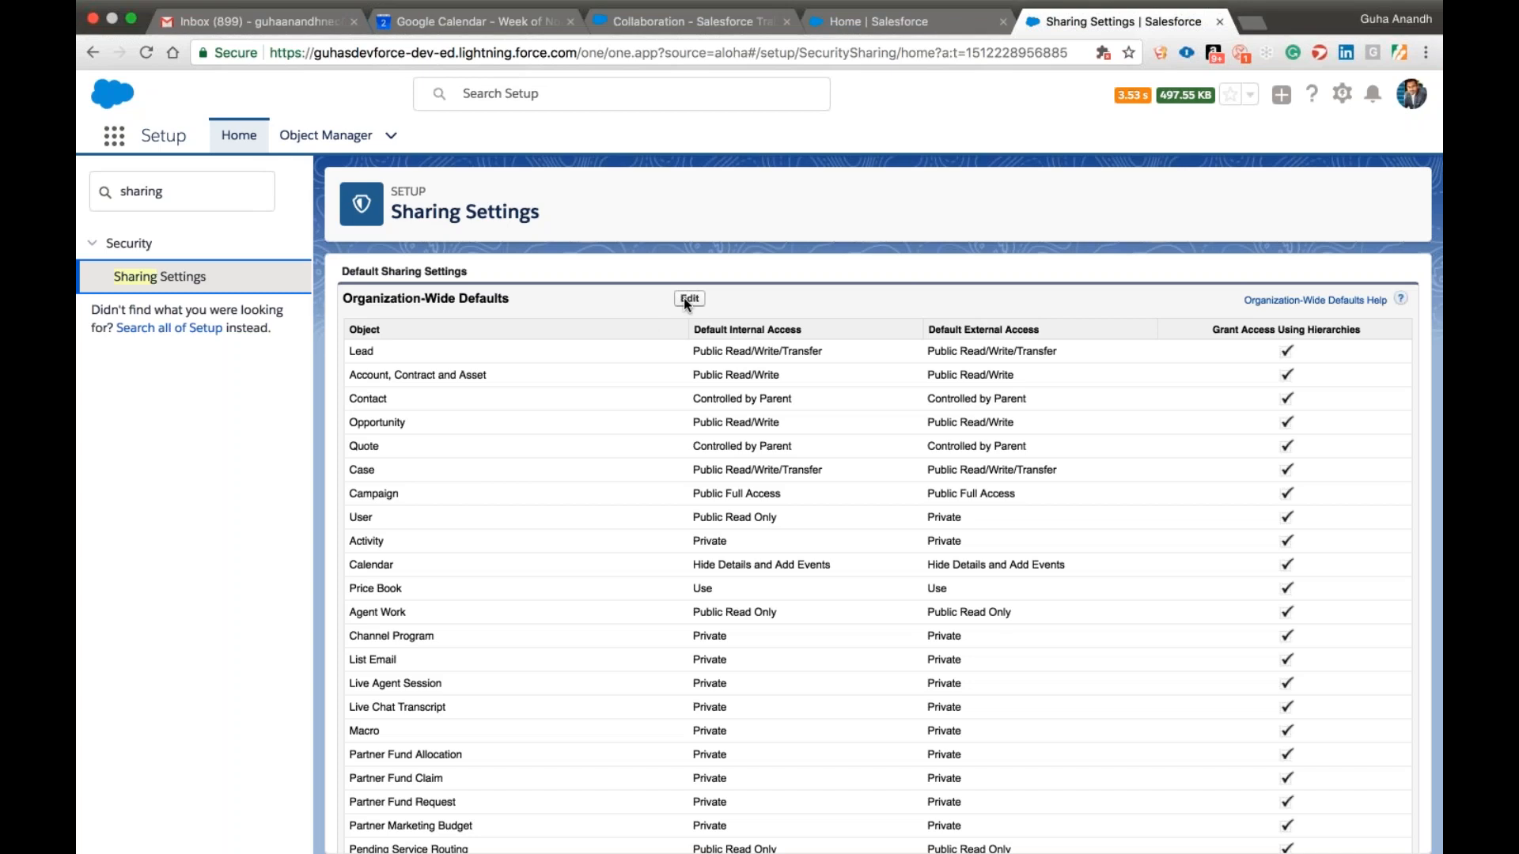
left_click(683, 299)
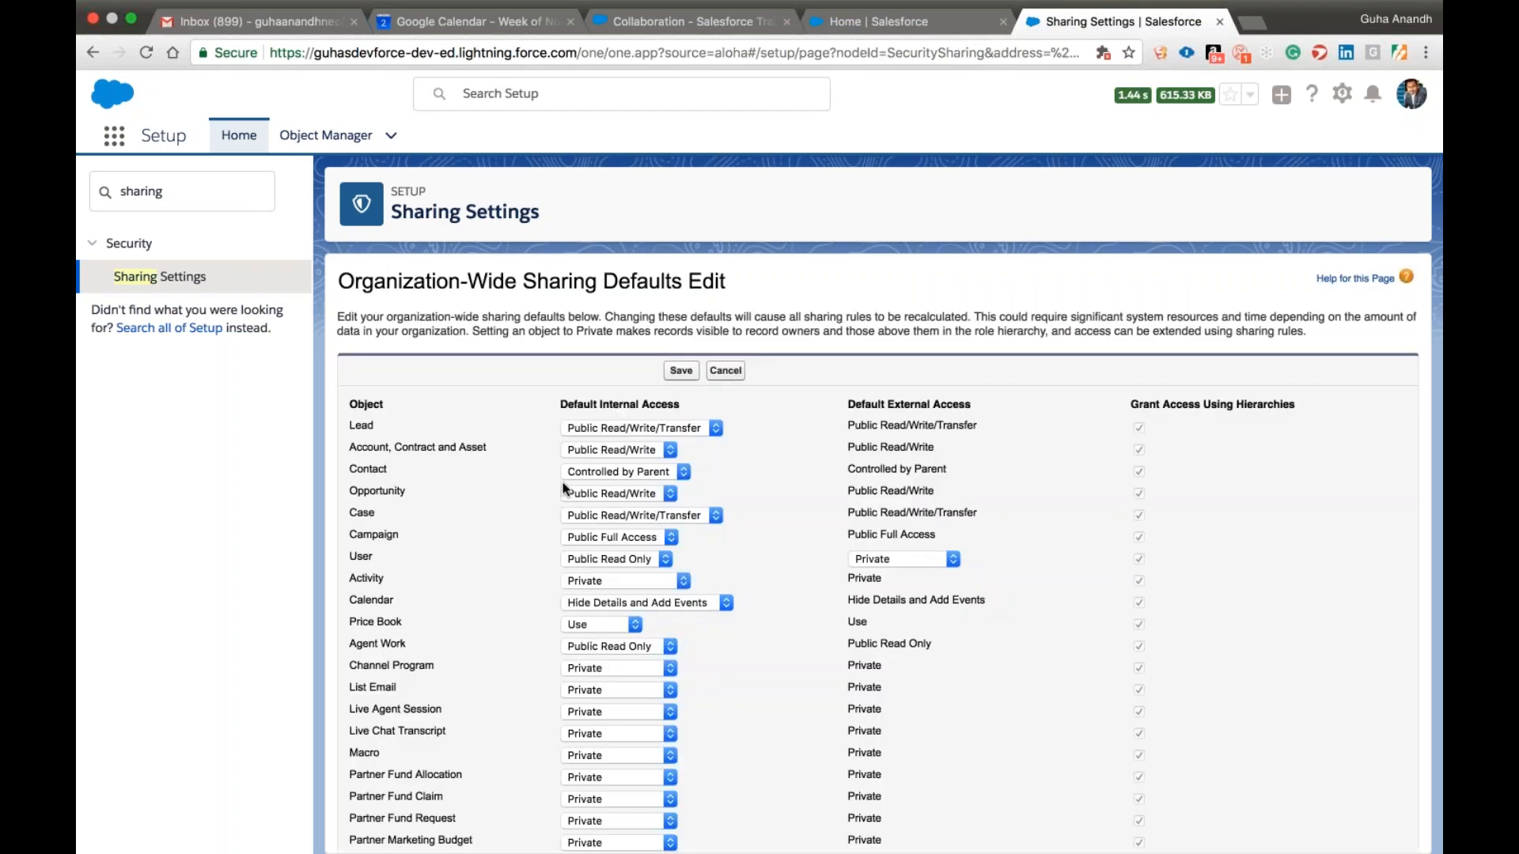
left_click(653, 450)
left_click(937, 220)
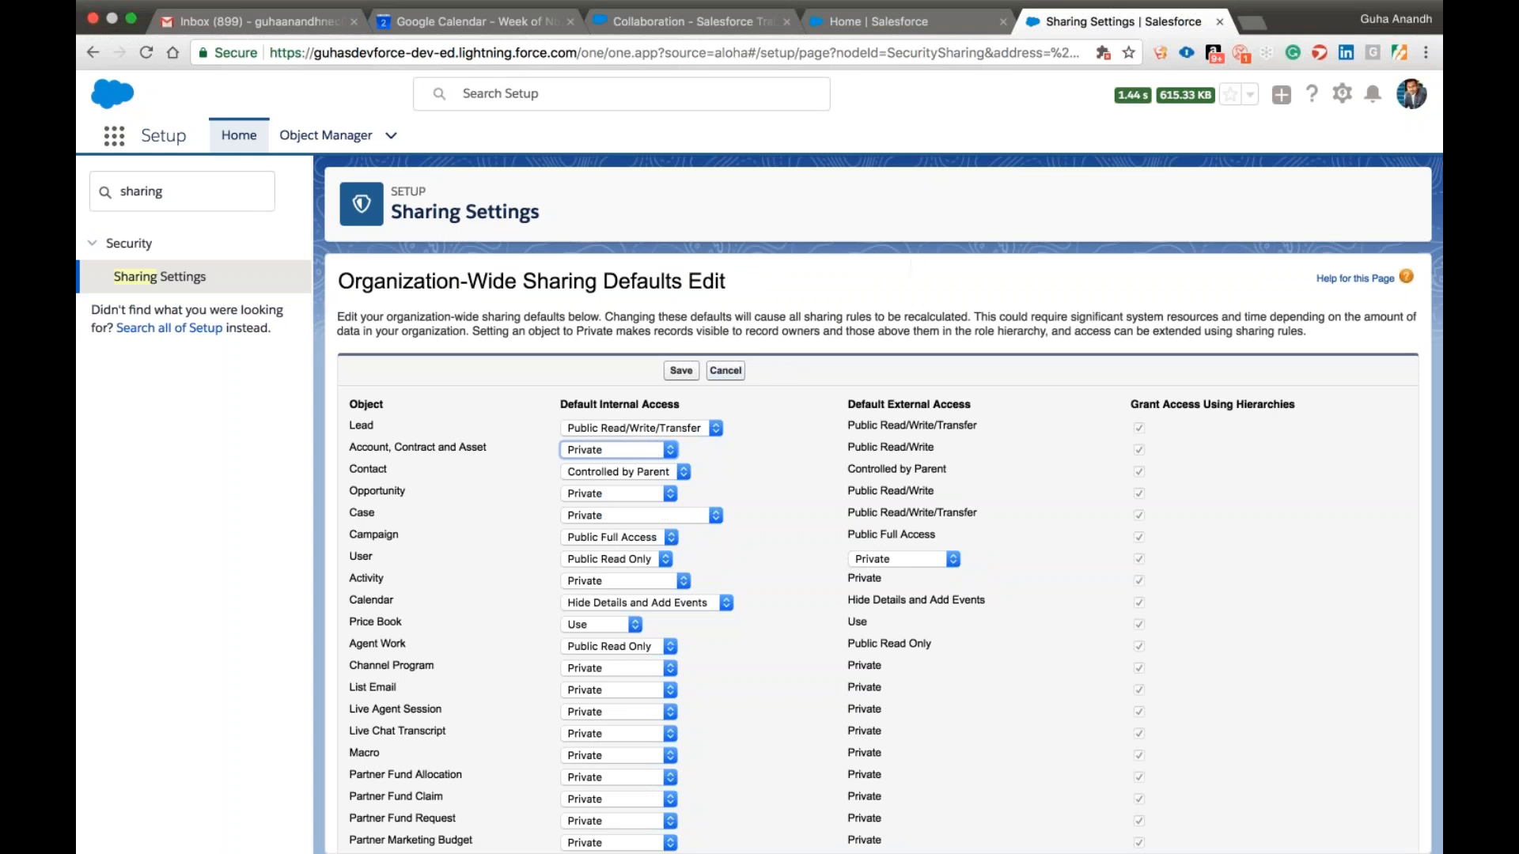
Save the edited organization-wide defaults and confirm the change.
left_click(681, 370)
left_click(958, 239)
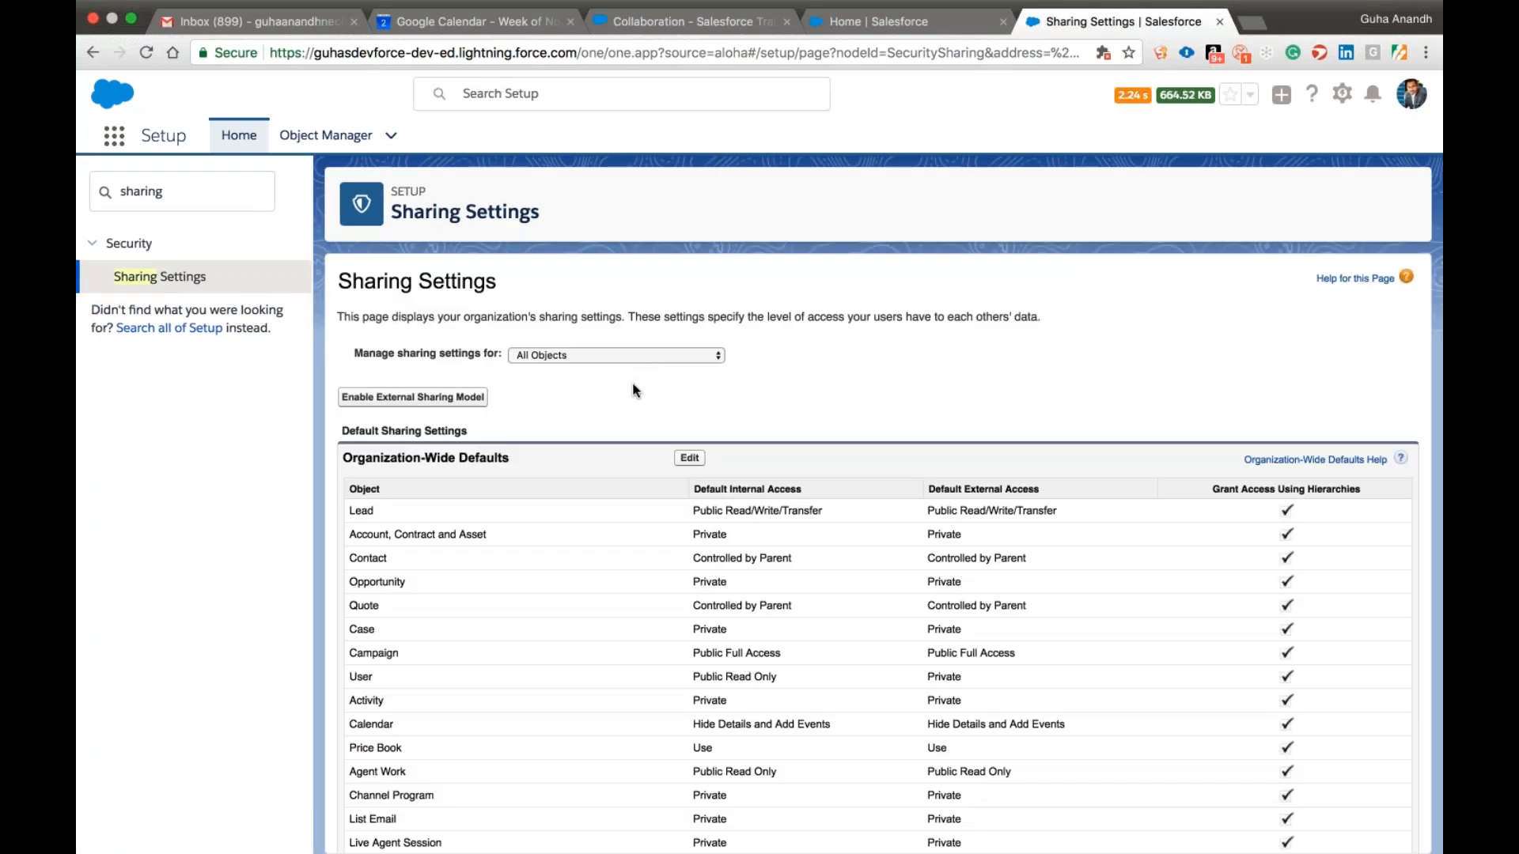
Review the Organization-Wide Defaults table and the per-object Sharing Rules sections on the Sharing Settings page.
scroll(583, 491, "down", 3)
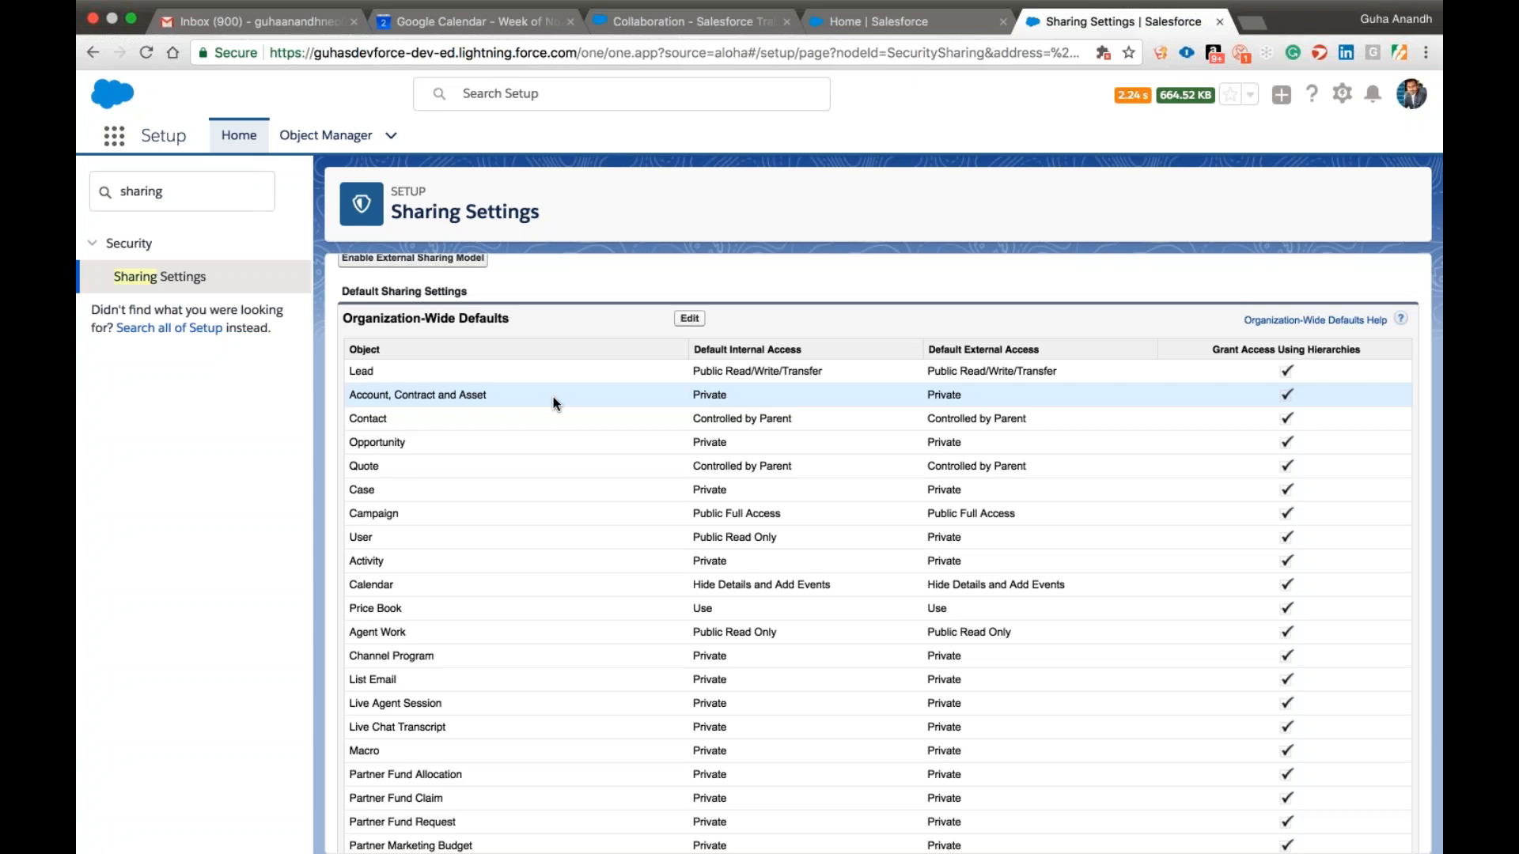
scroll(554, 402, "down", 6)
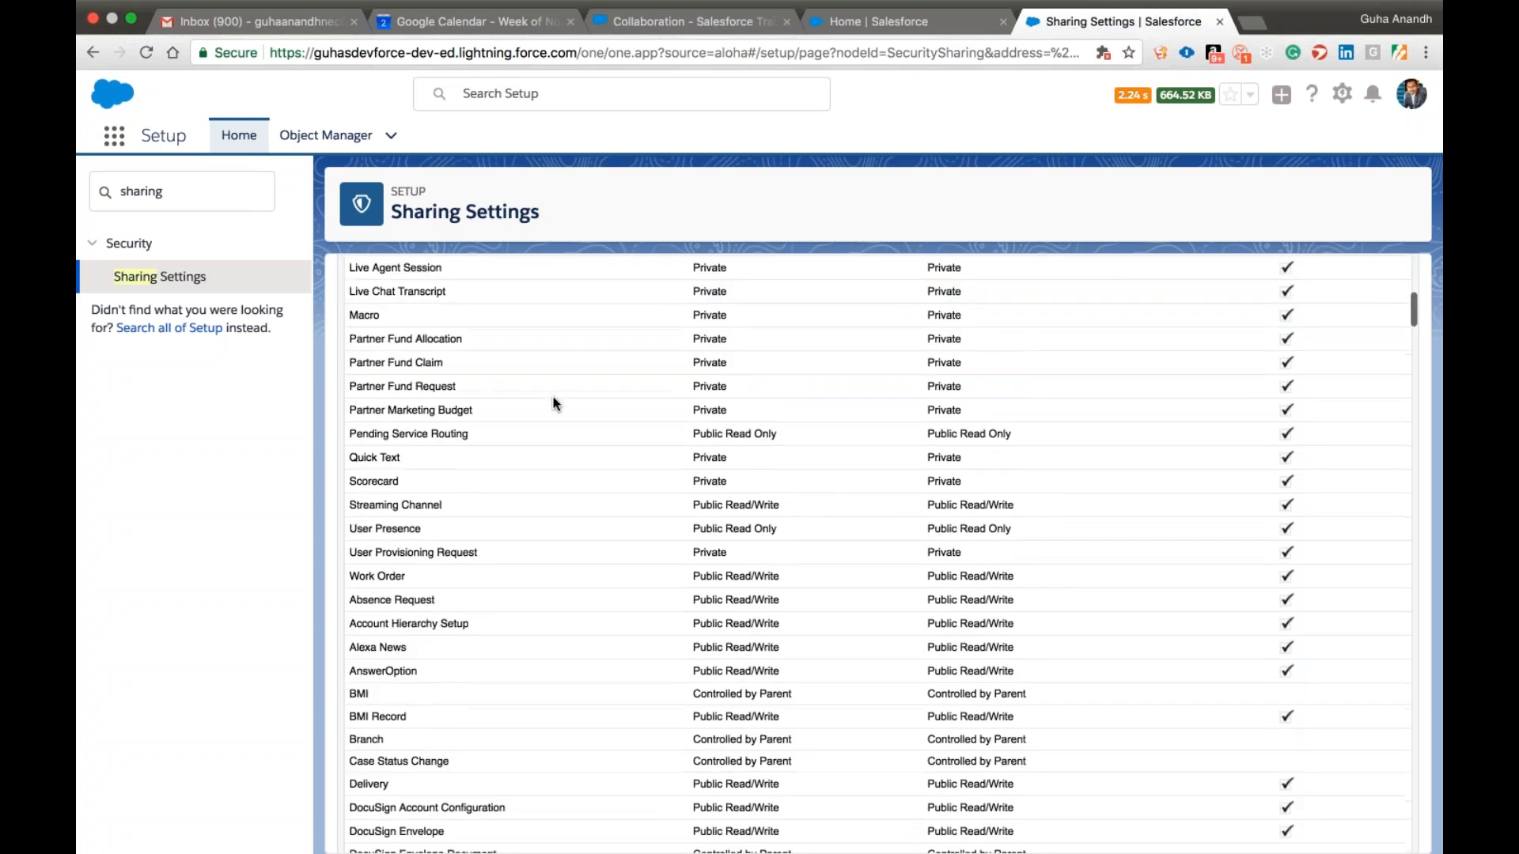
scroll(554, 402, "down", 7)
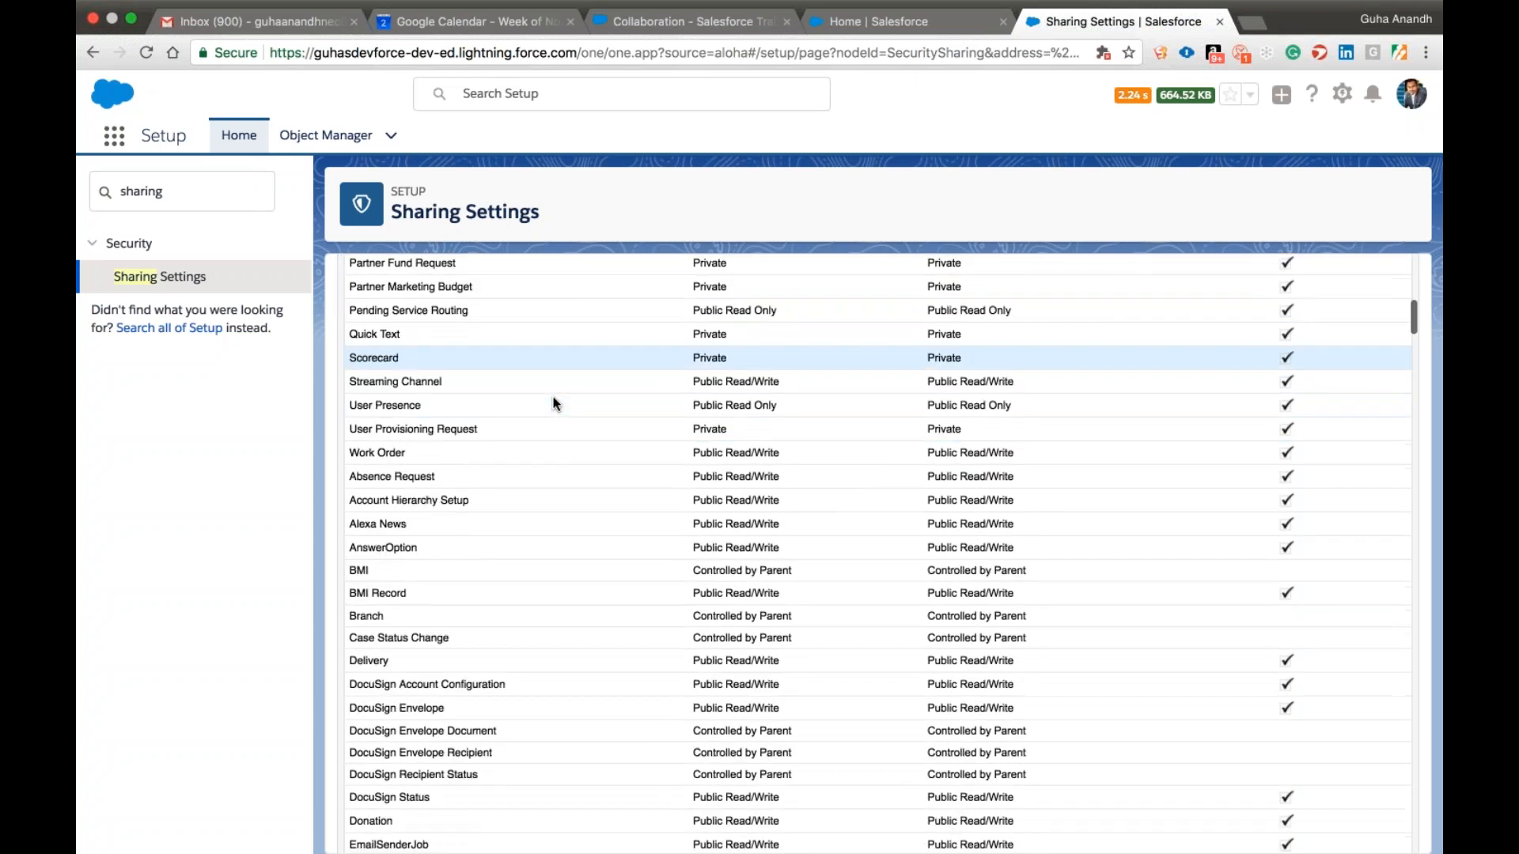
scroll(554, 402, "down", 10)
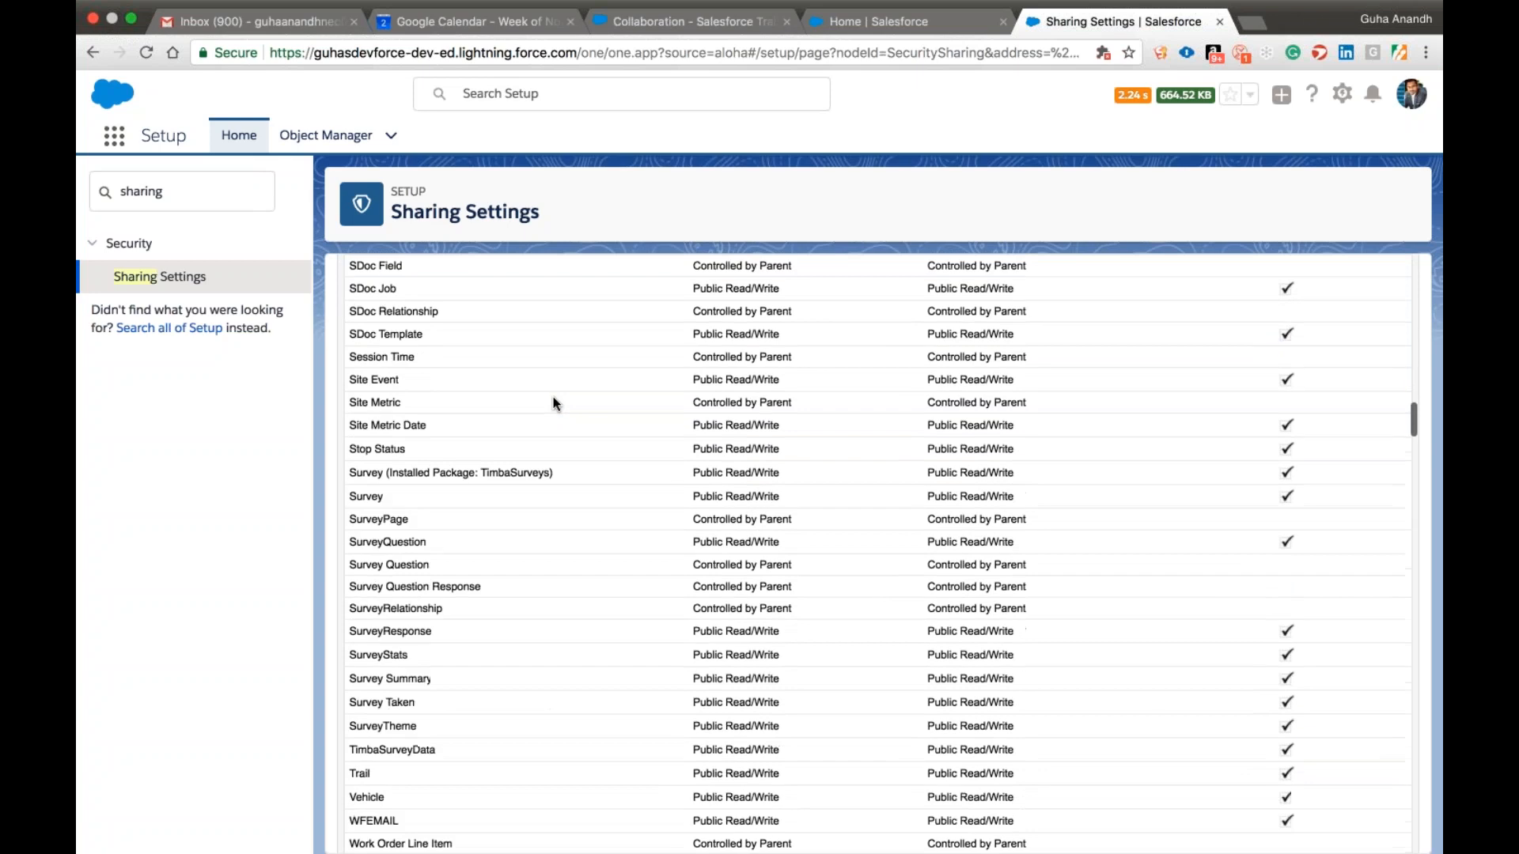
scroll(553, 400, "down", 7)
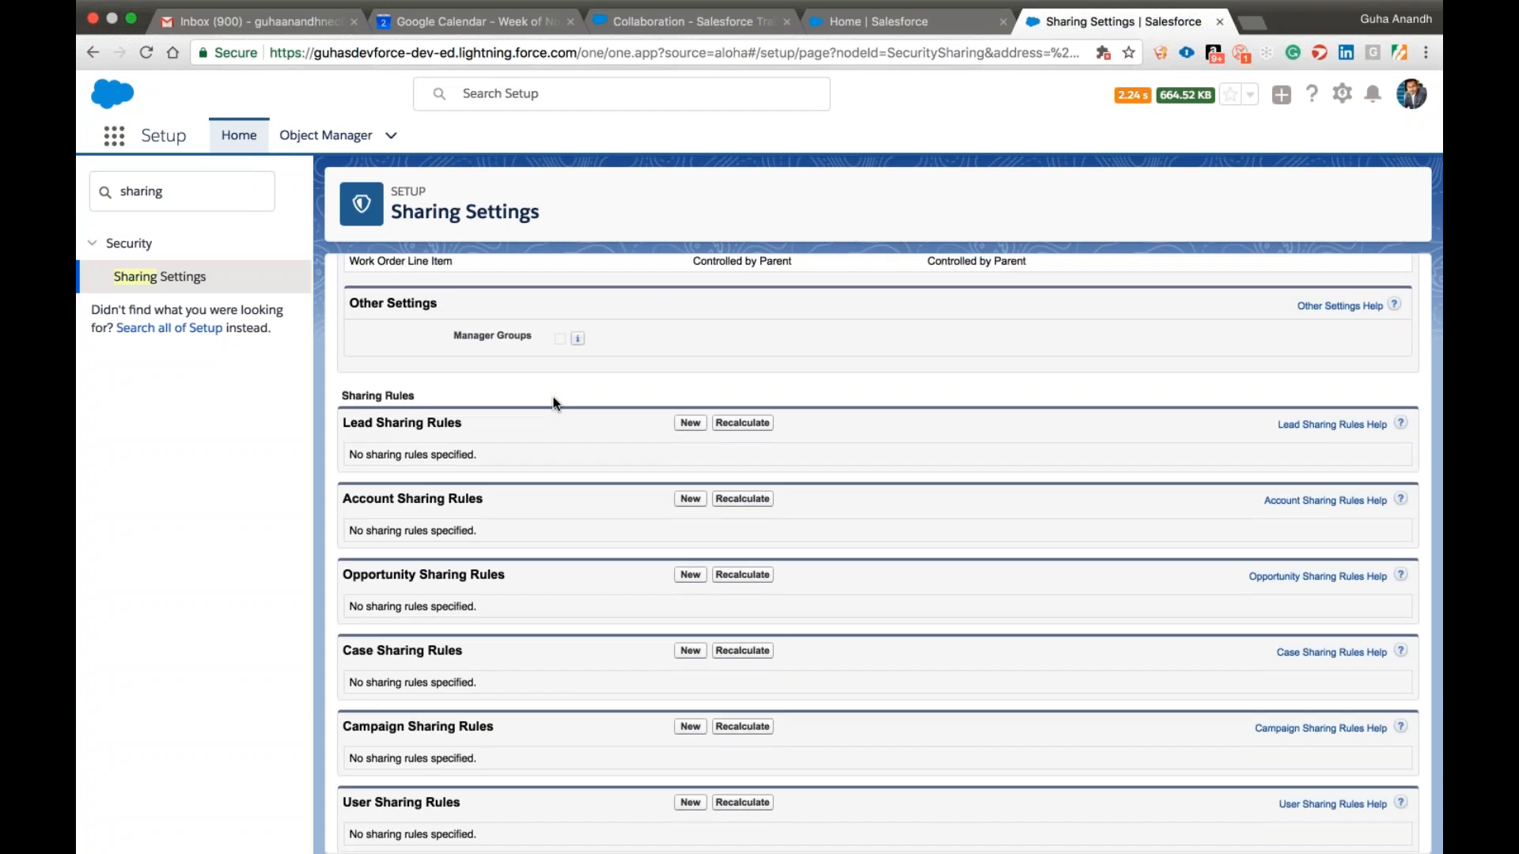
left_click_drag(374, 211, 527, 216)
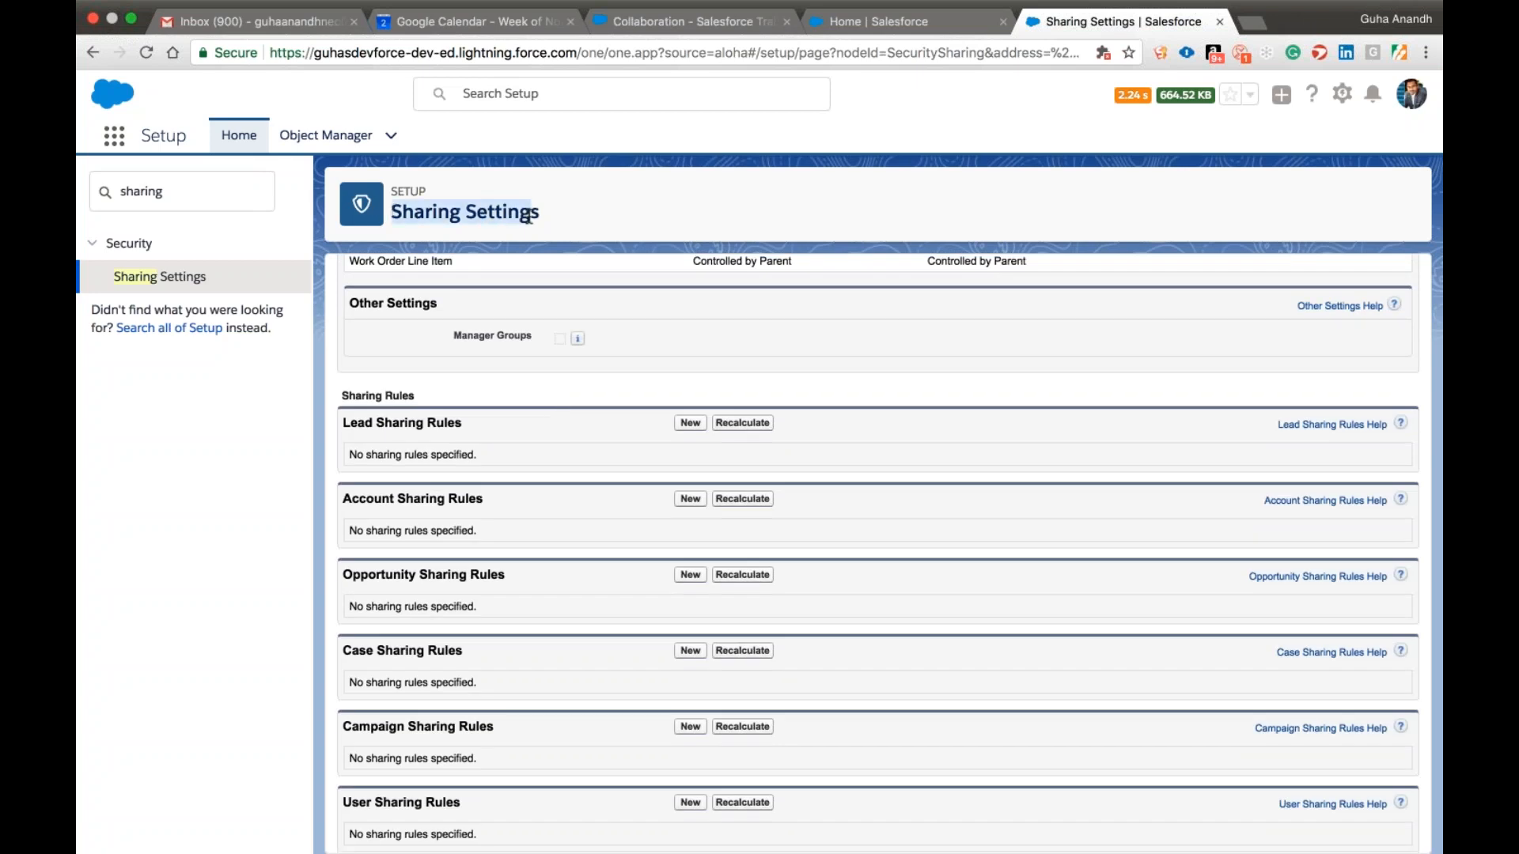
scroll(578, 473, "up", 10)
scroll(578, 479, "up", 15)
scroll(577, 478, "down", 20)
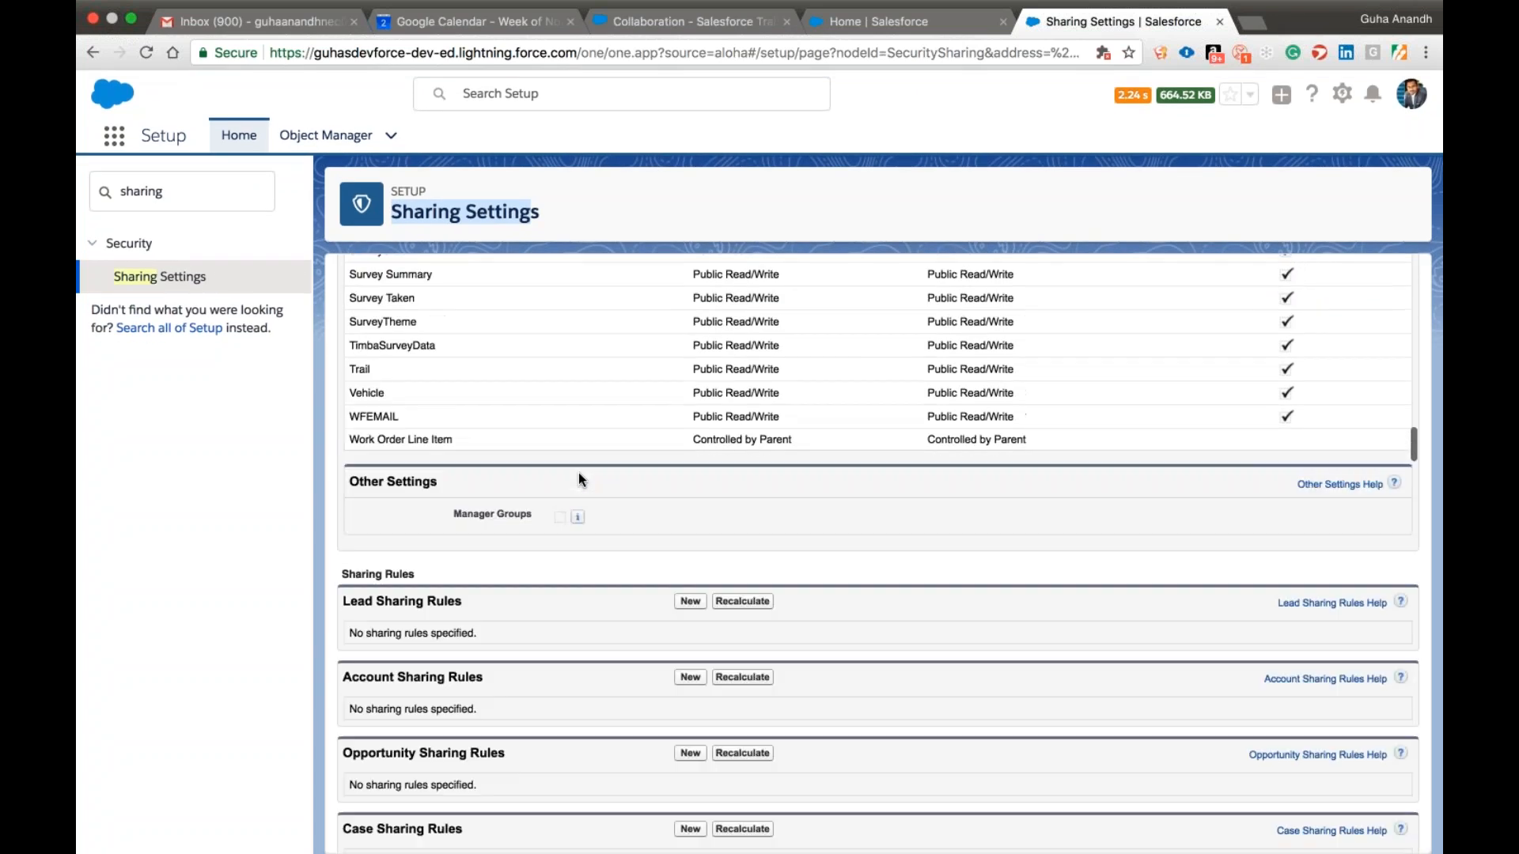
scroll(578, 475, "down", 3)
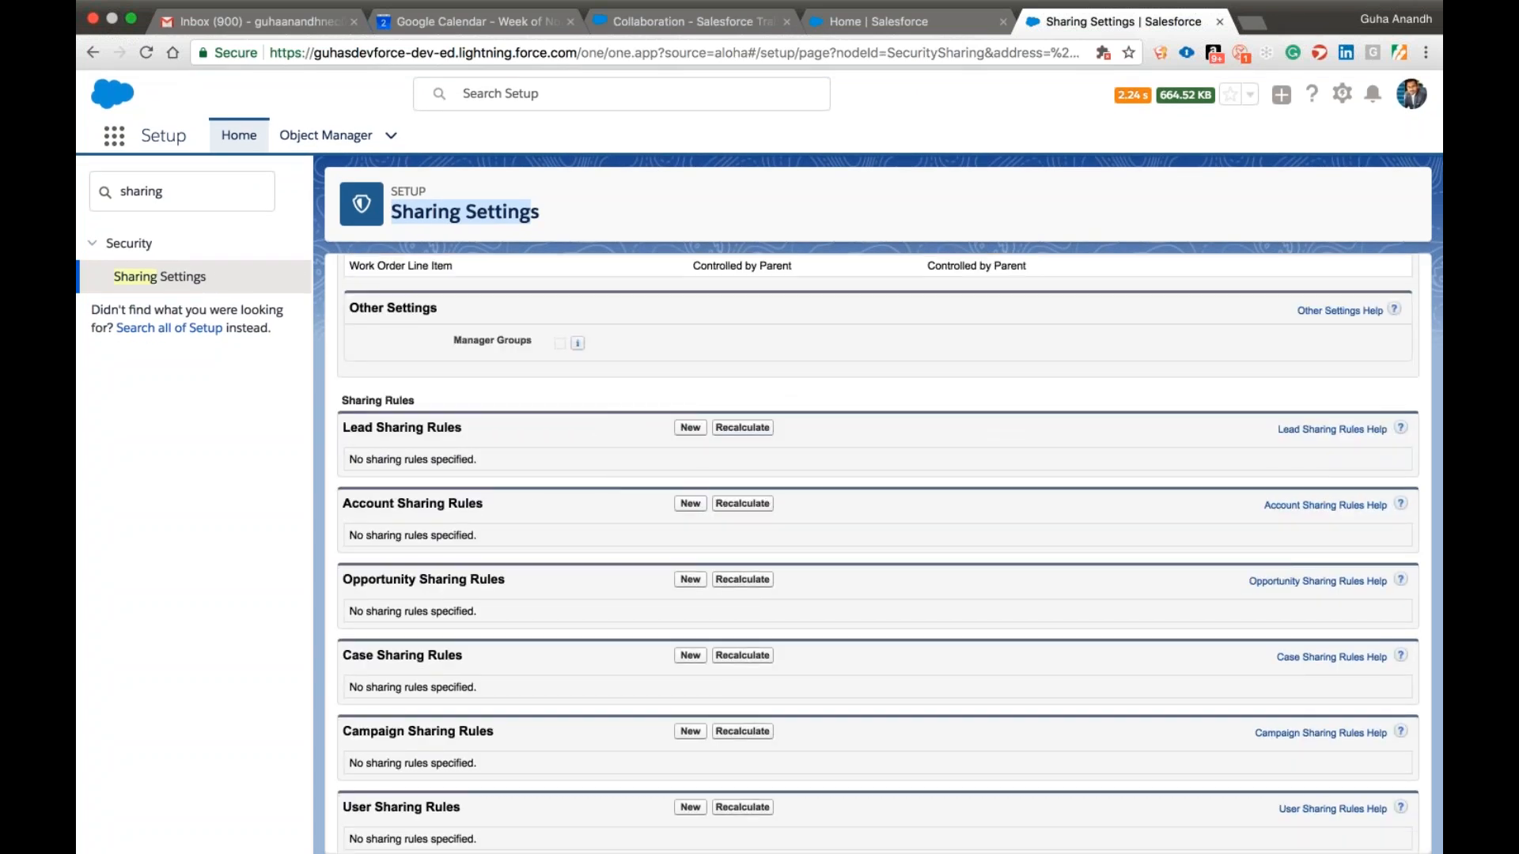
scroll(554, 437, "down", 2)
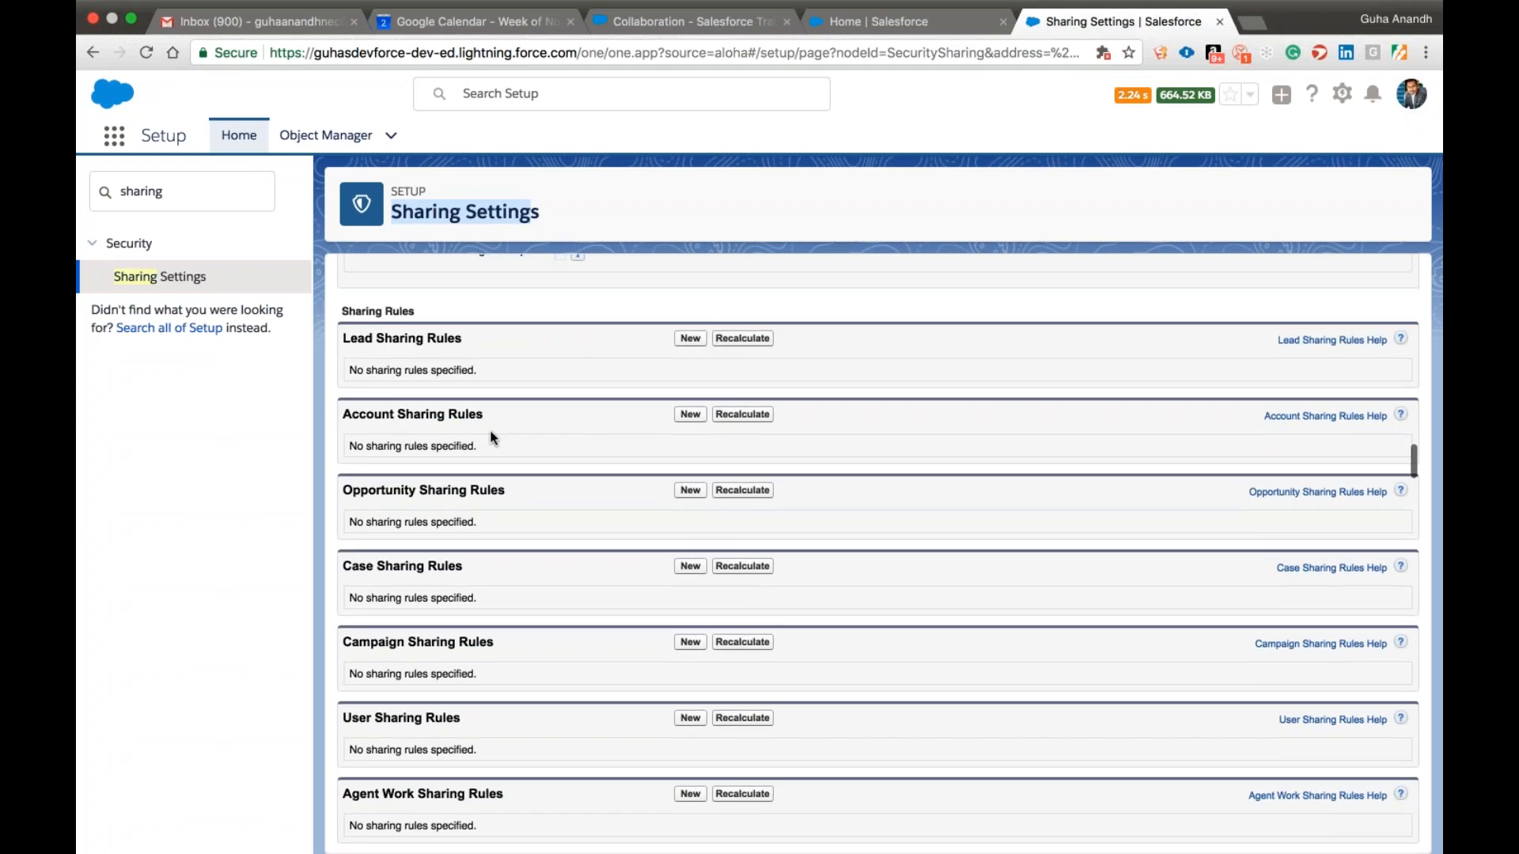
Create a new Account sharing rule labelled with the user's first name followed by "'s Access".
left_click_drag(365, 424, 483, 418)
left_click(483, 418)
left_click(690, 415)
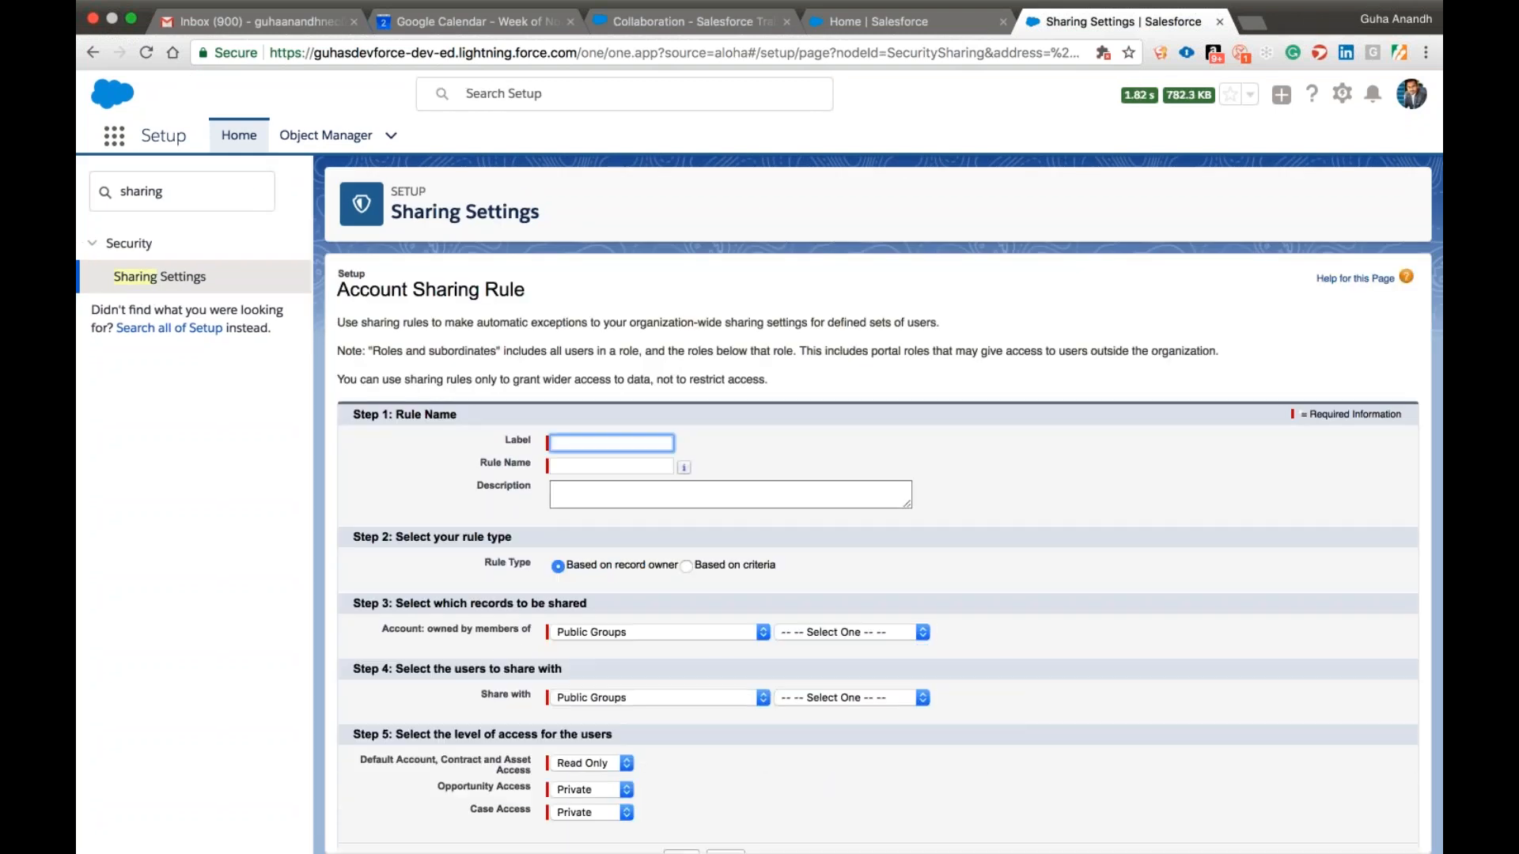
type("Gavin's Access")
key("Tab")
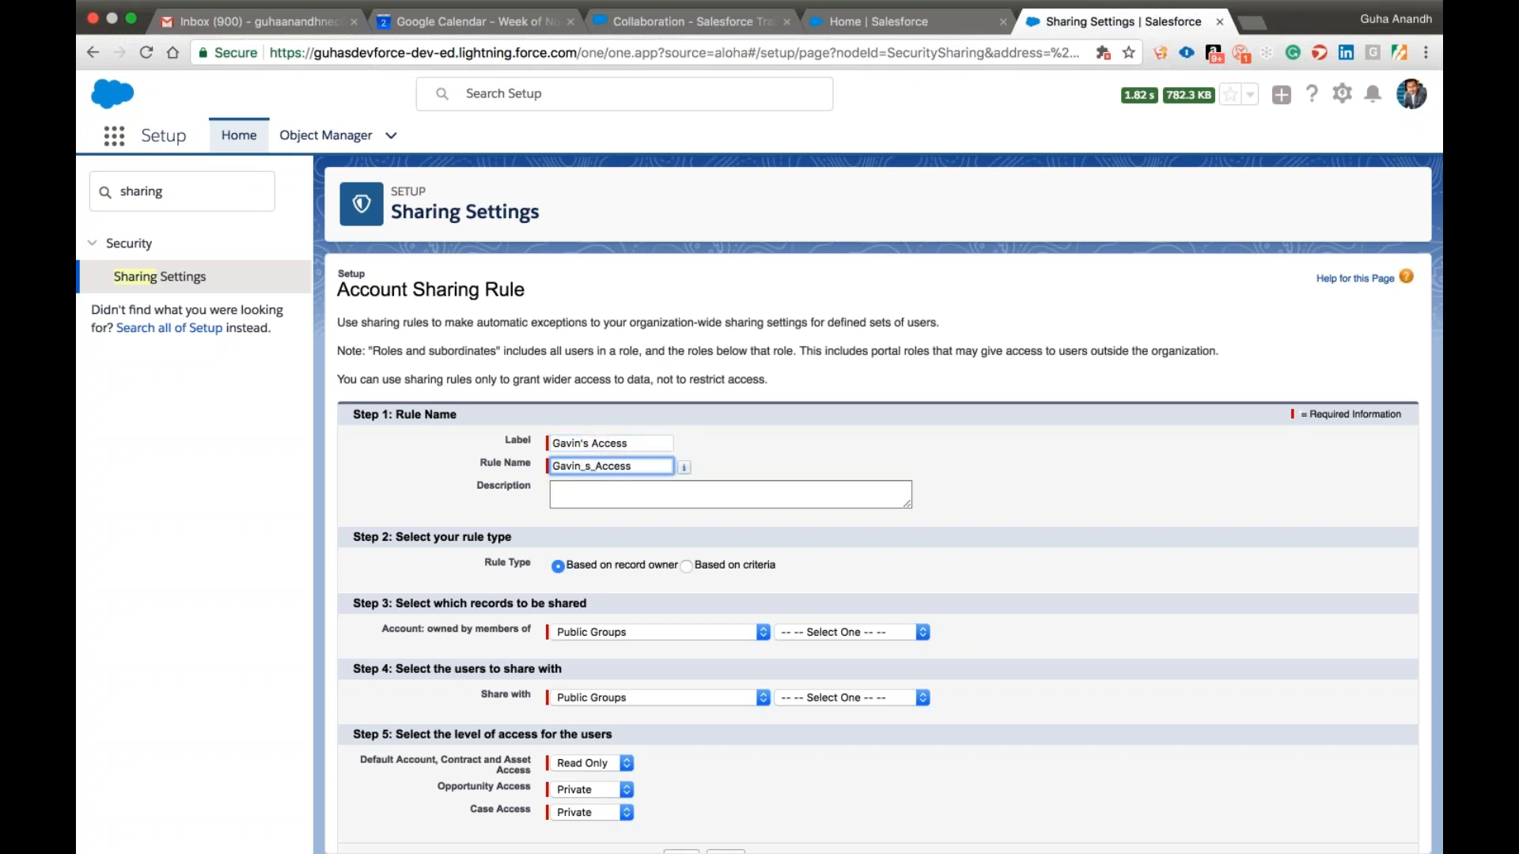
Describe the rule as the named user "can see Test Group 1 Records.".
key("Tab")
type("Gavin")
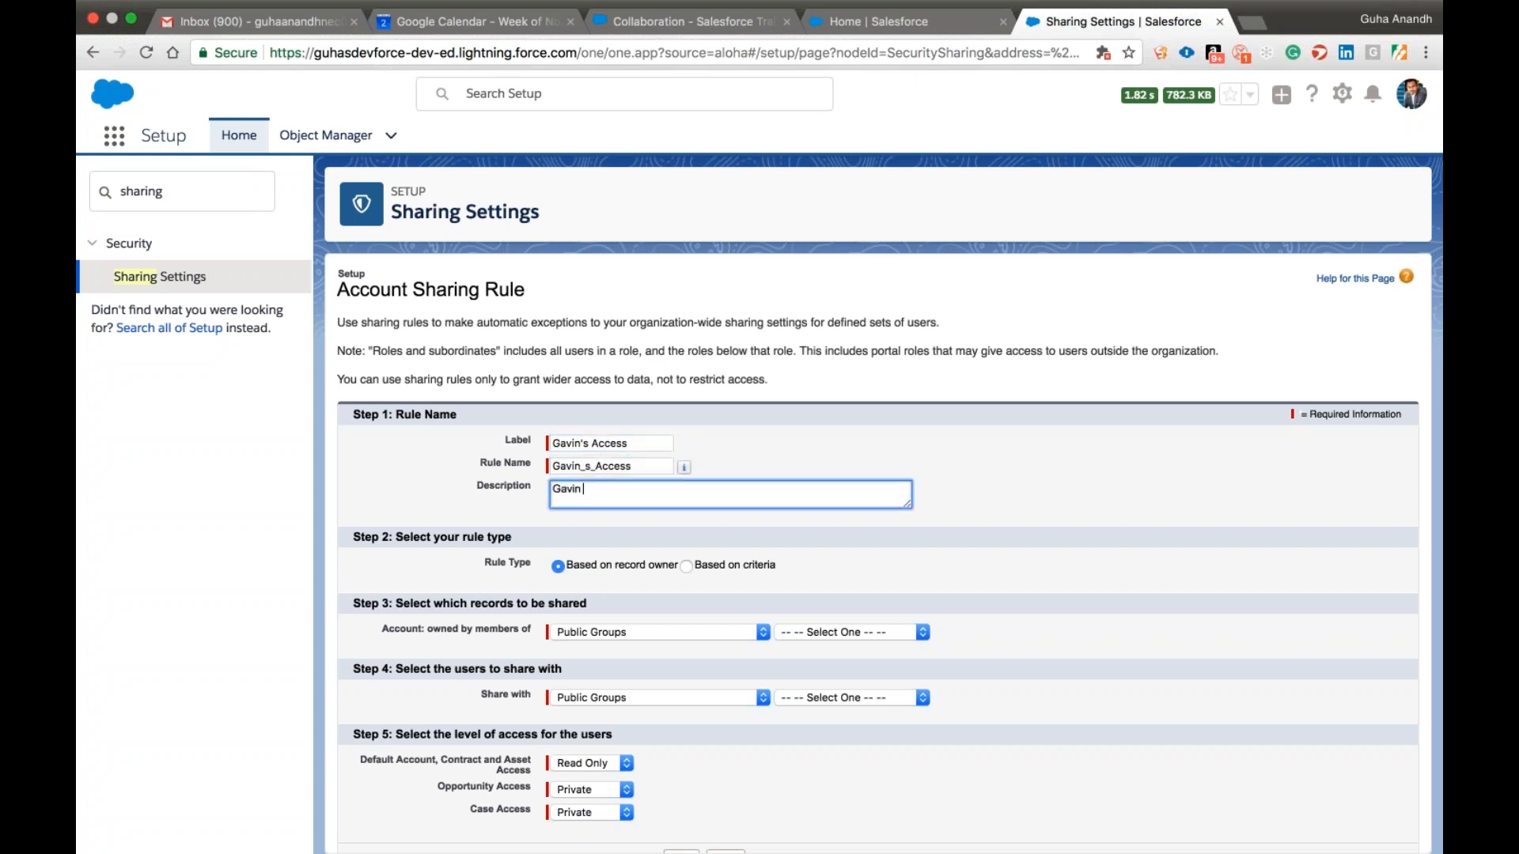
type(" can see")
left_click(854, 631)
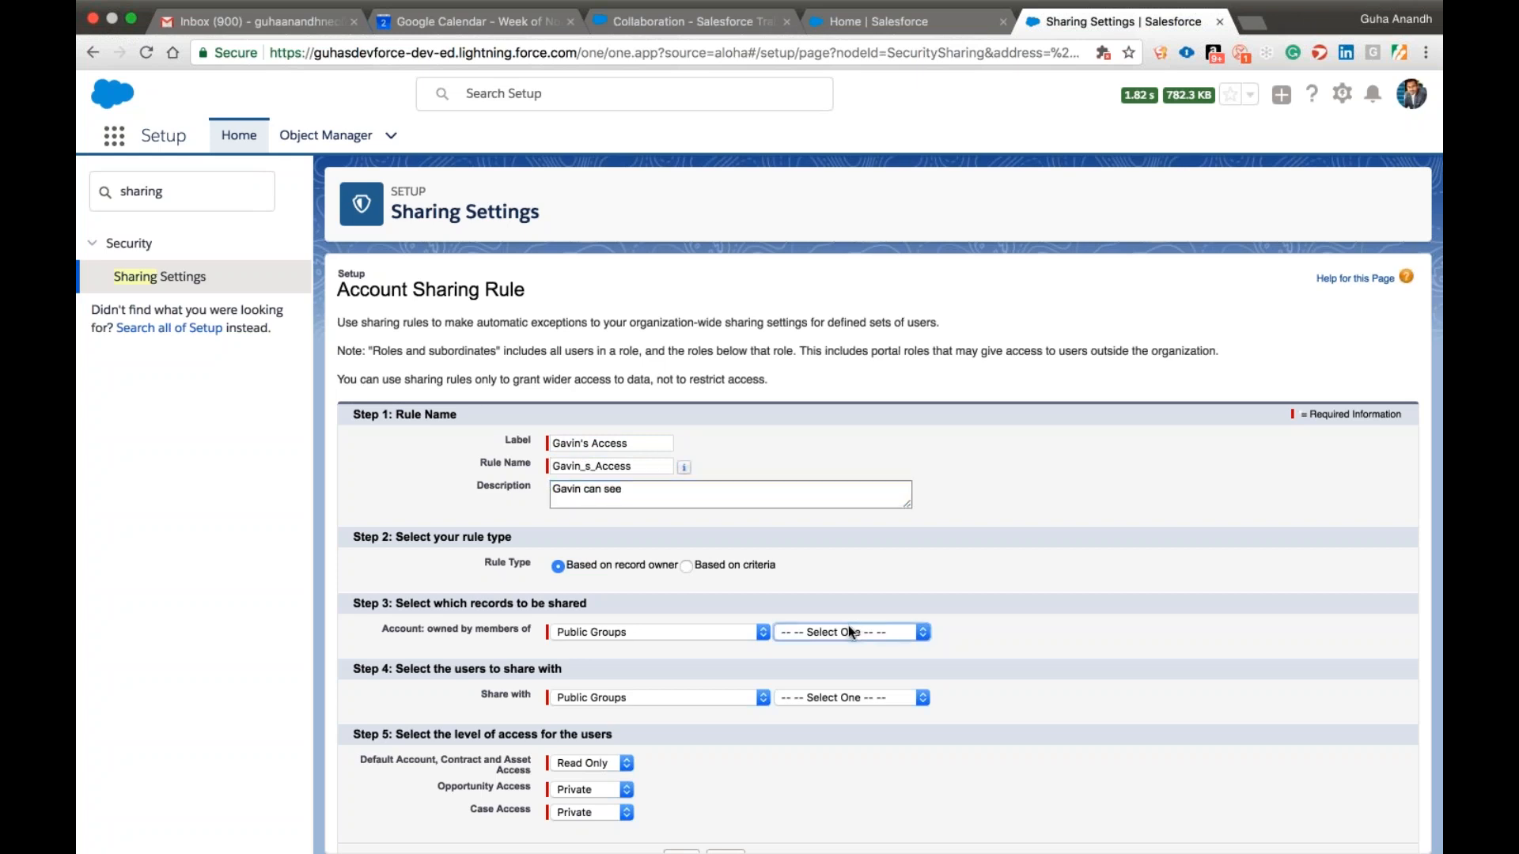
left_click(664, 492)
type("Test Group 1 Records.")
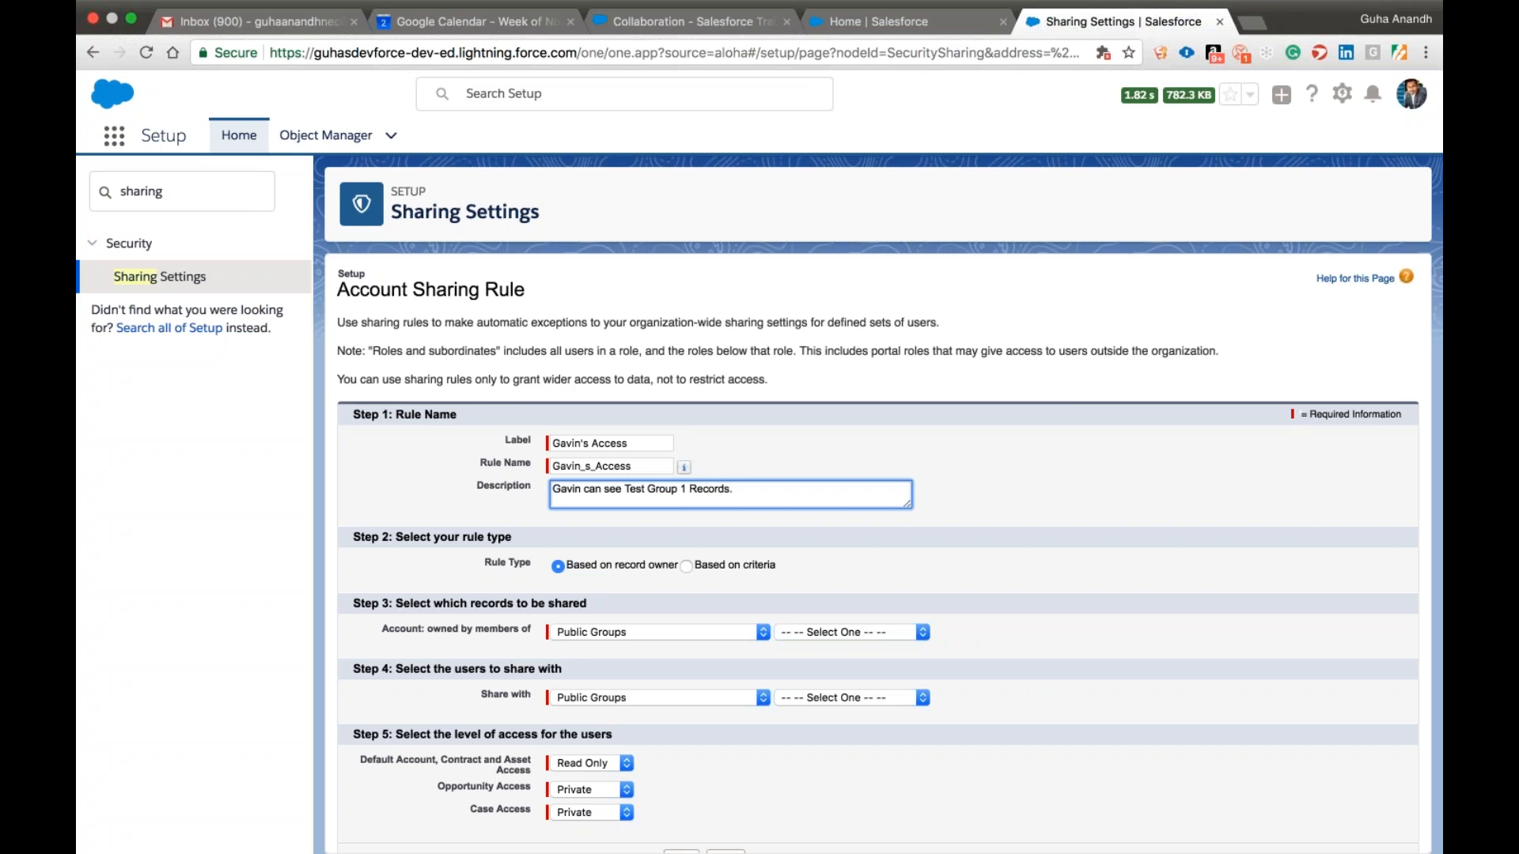
Make the rule based on criteria, sharing records whose Account Name starts with "T".
scroll(567, 553, "down", 2)
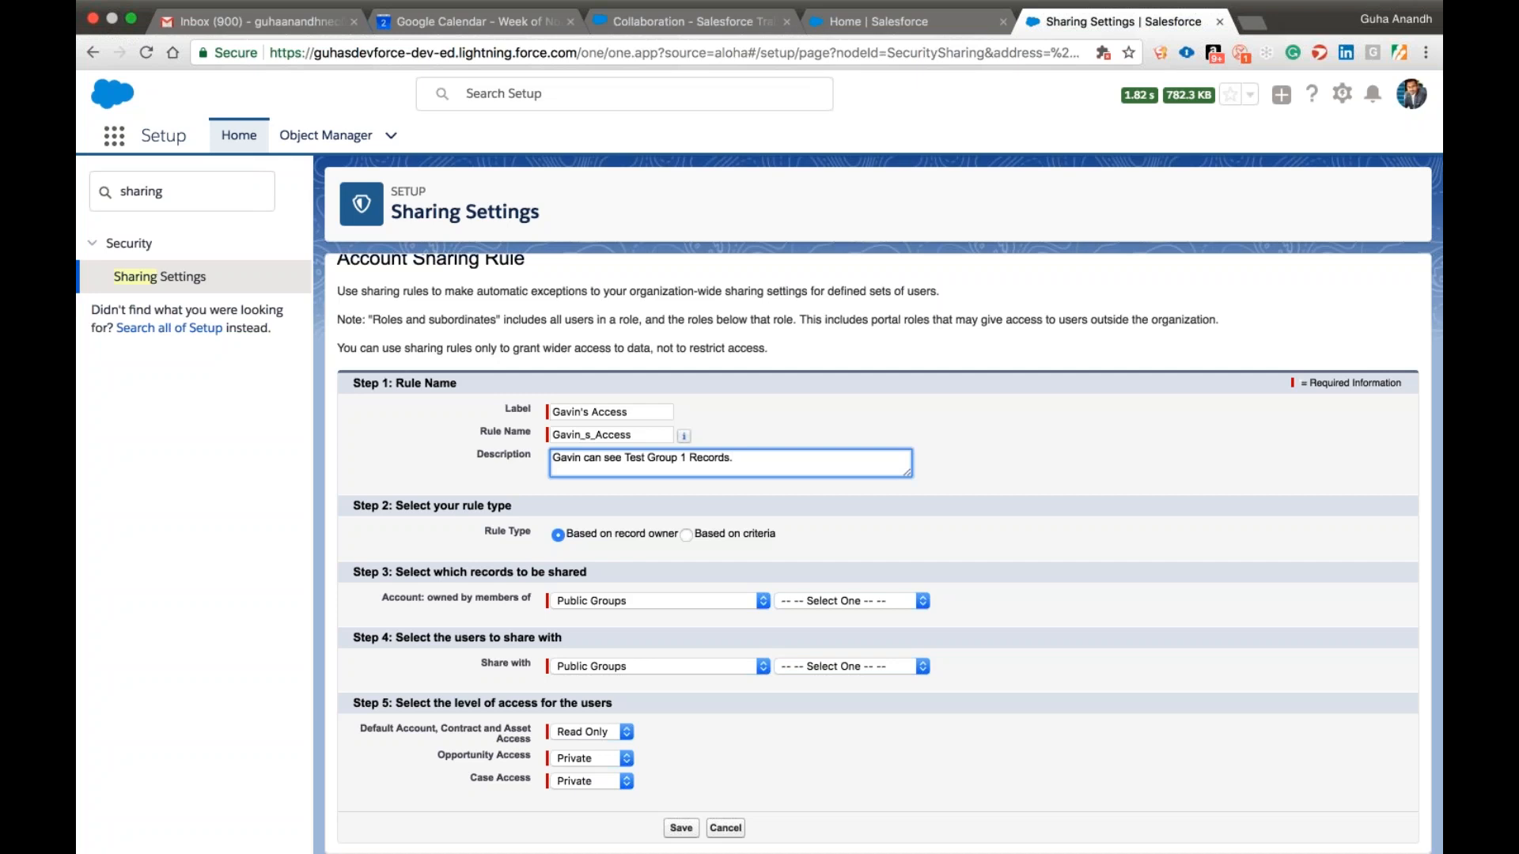
left_click(687, 534)
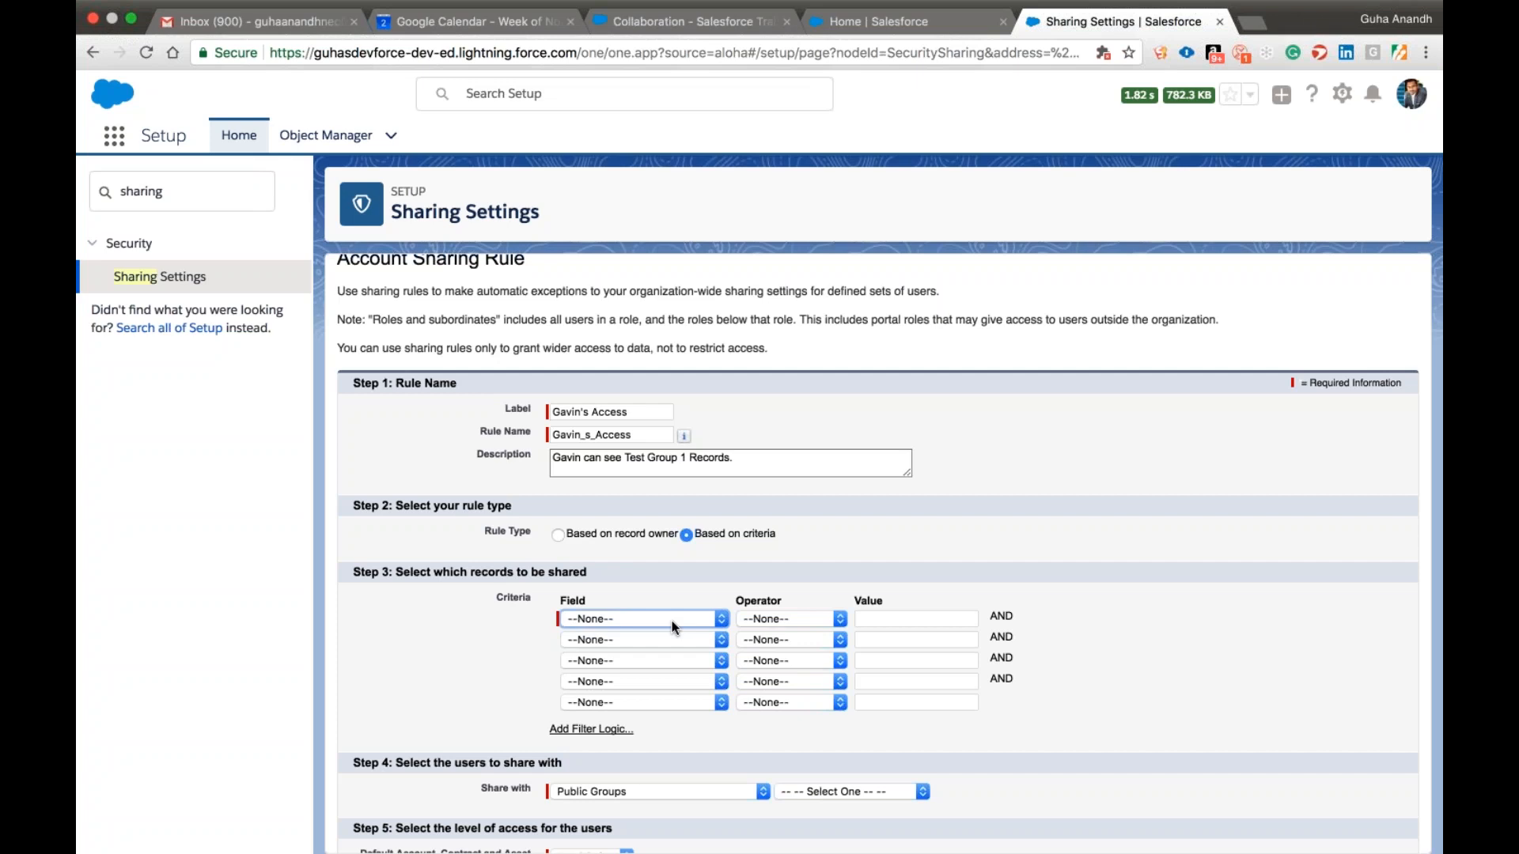
left_click(637, 455)
key("Tab")
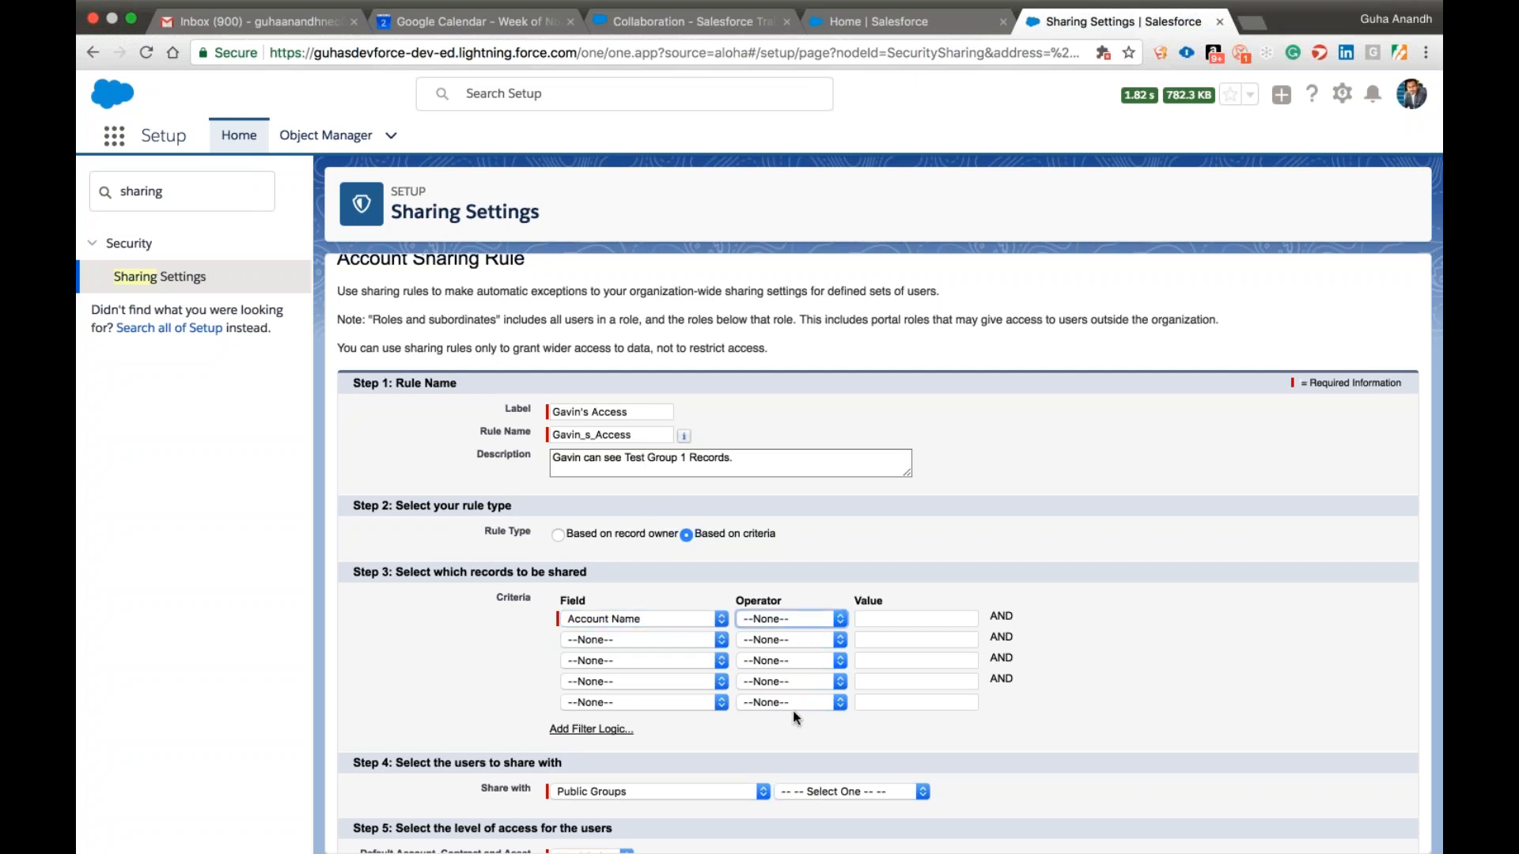
left_click(838, 671)
key("Tab")
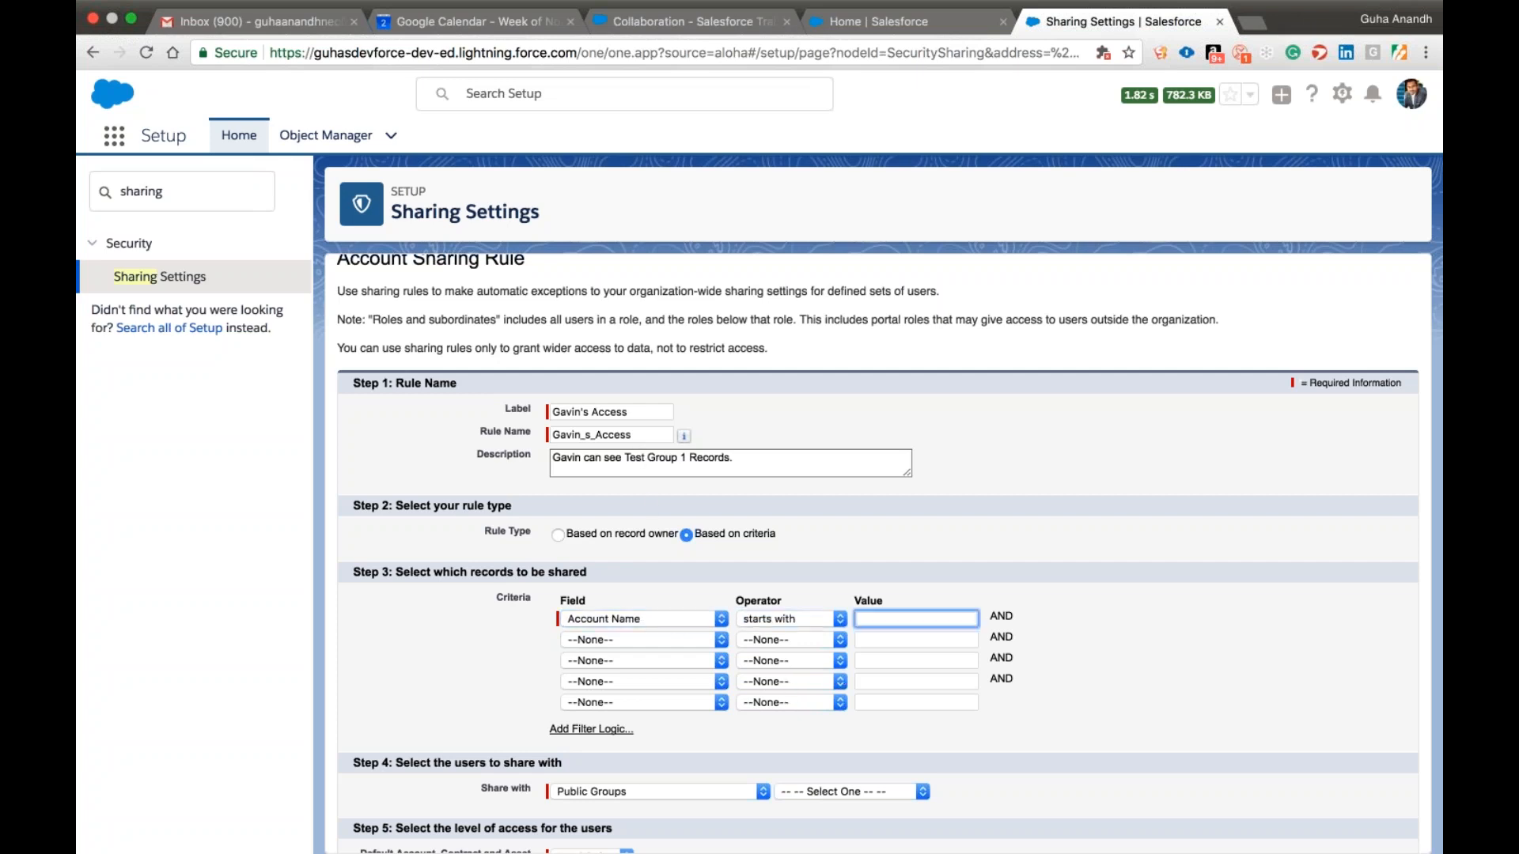
type("T")
key("Tab")
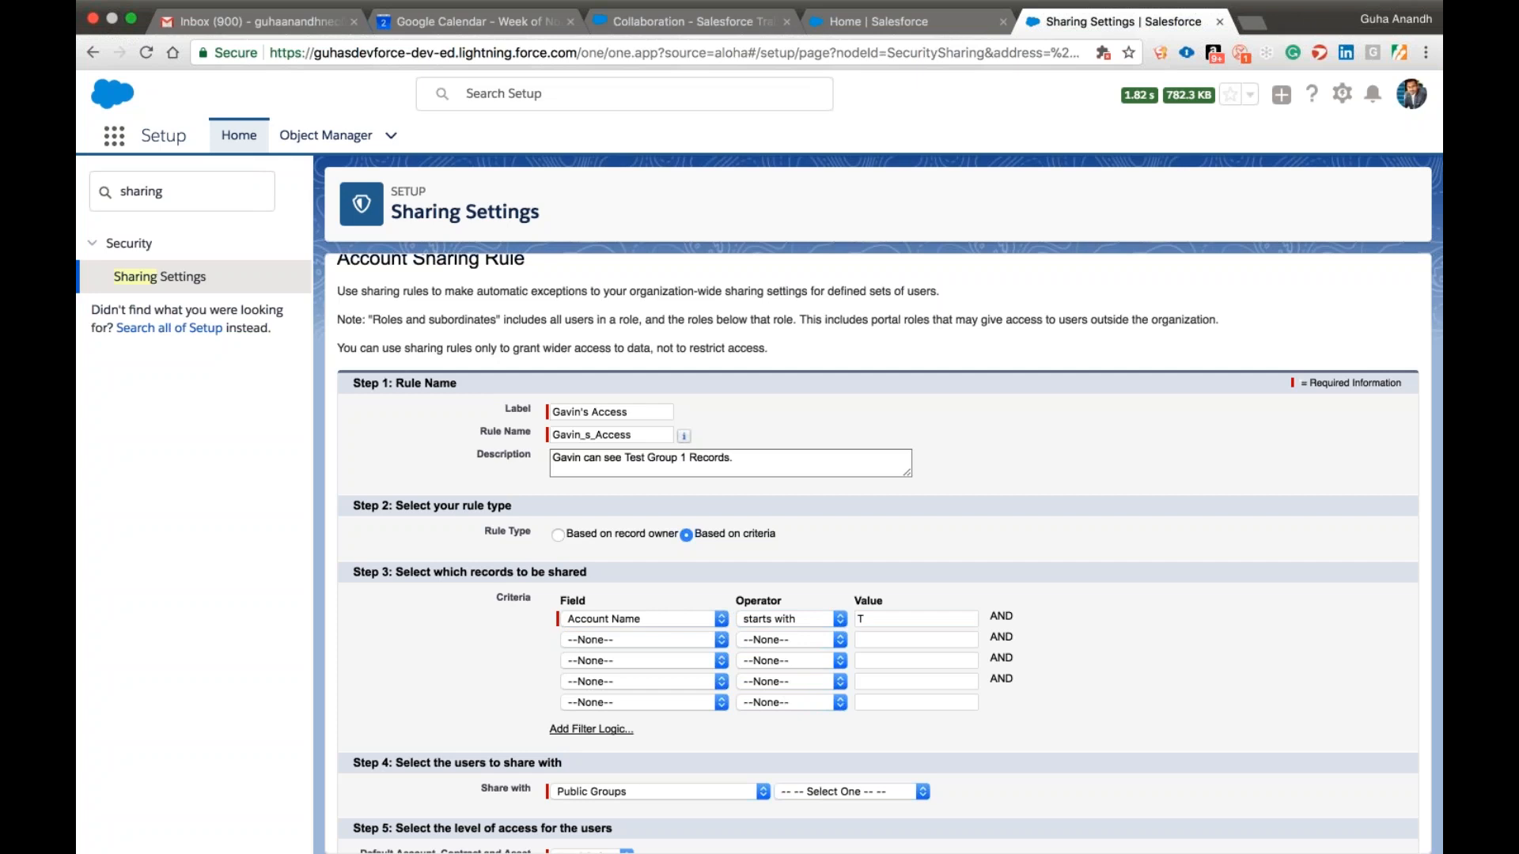
scroll(498, 614, "up", 2)
scroll(498, 614, "down", 3)
scroll(870, 554, "down", 2)
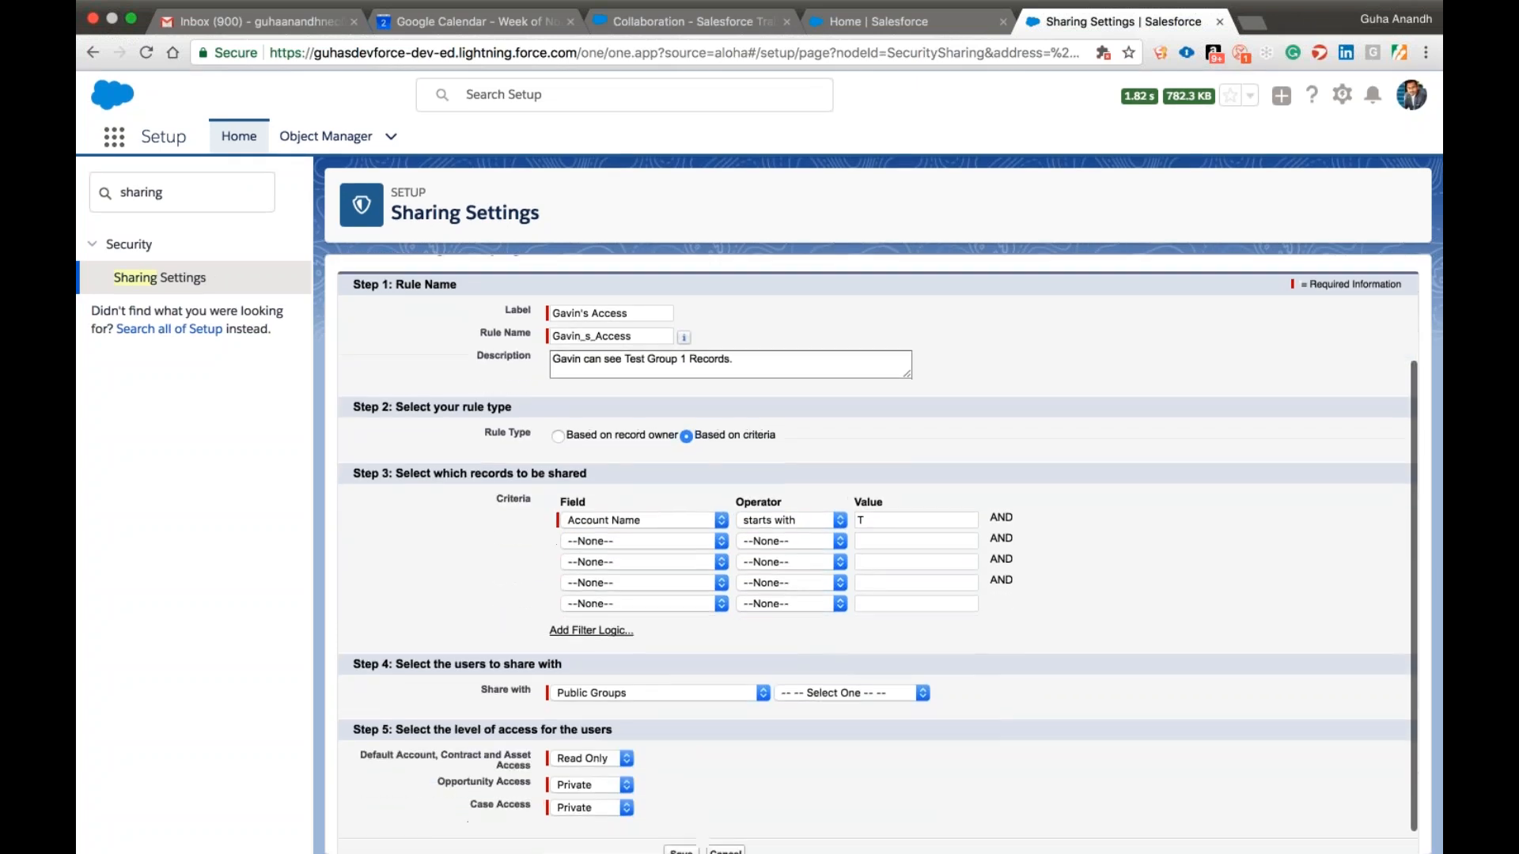
scroll(871, 554, "up", 1)
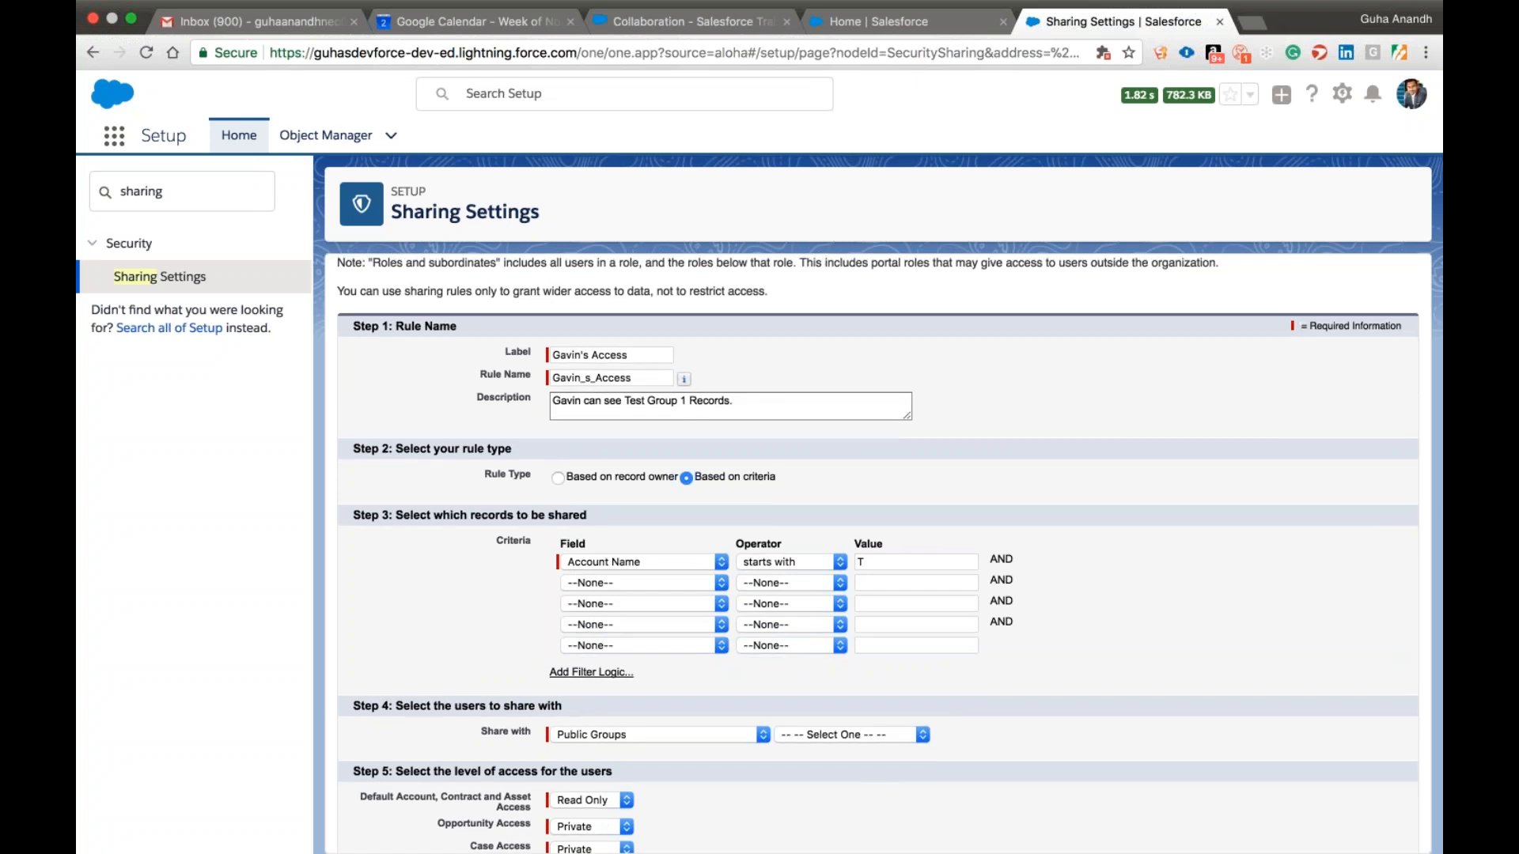
left_click(875, 562)
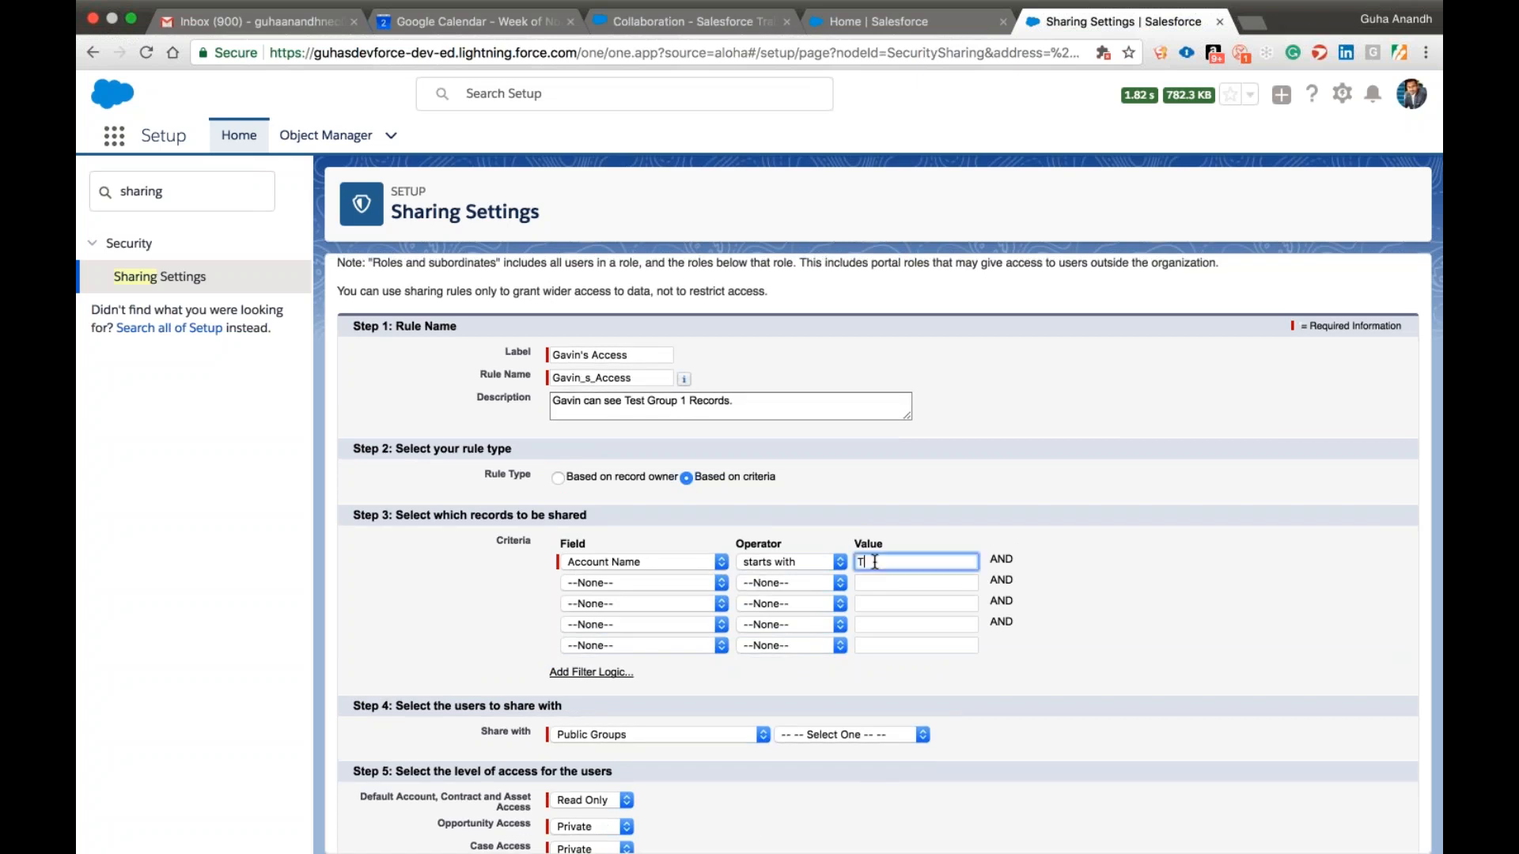
left_click(525, 645)
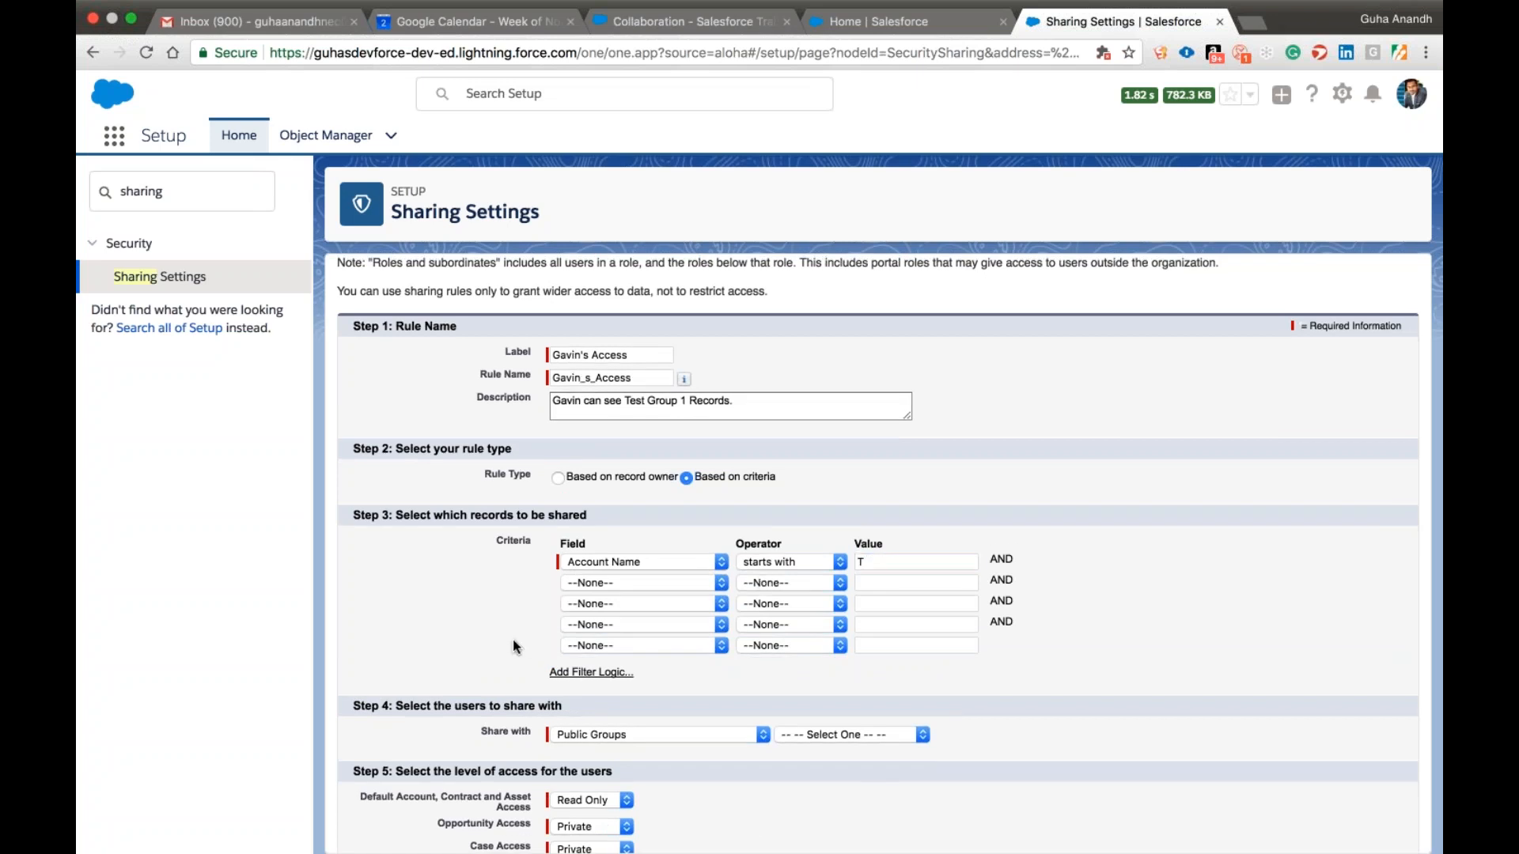
Share the rule's records with the public group Test Group1.
scroll(485, 653, "down", 2)
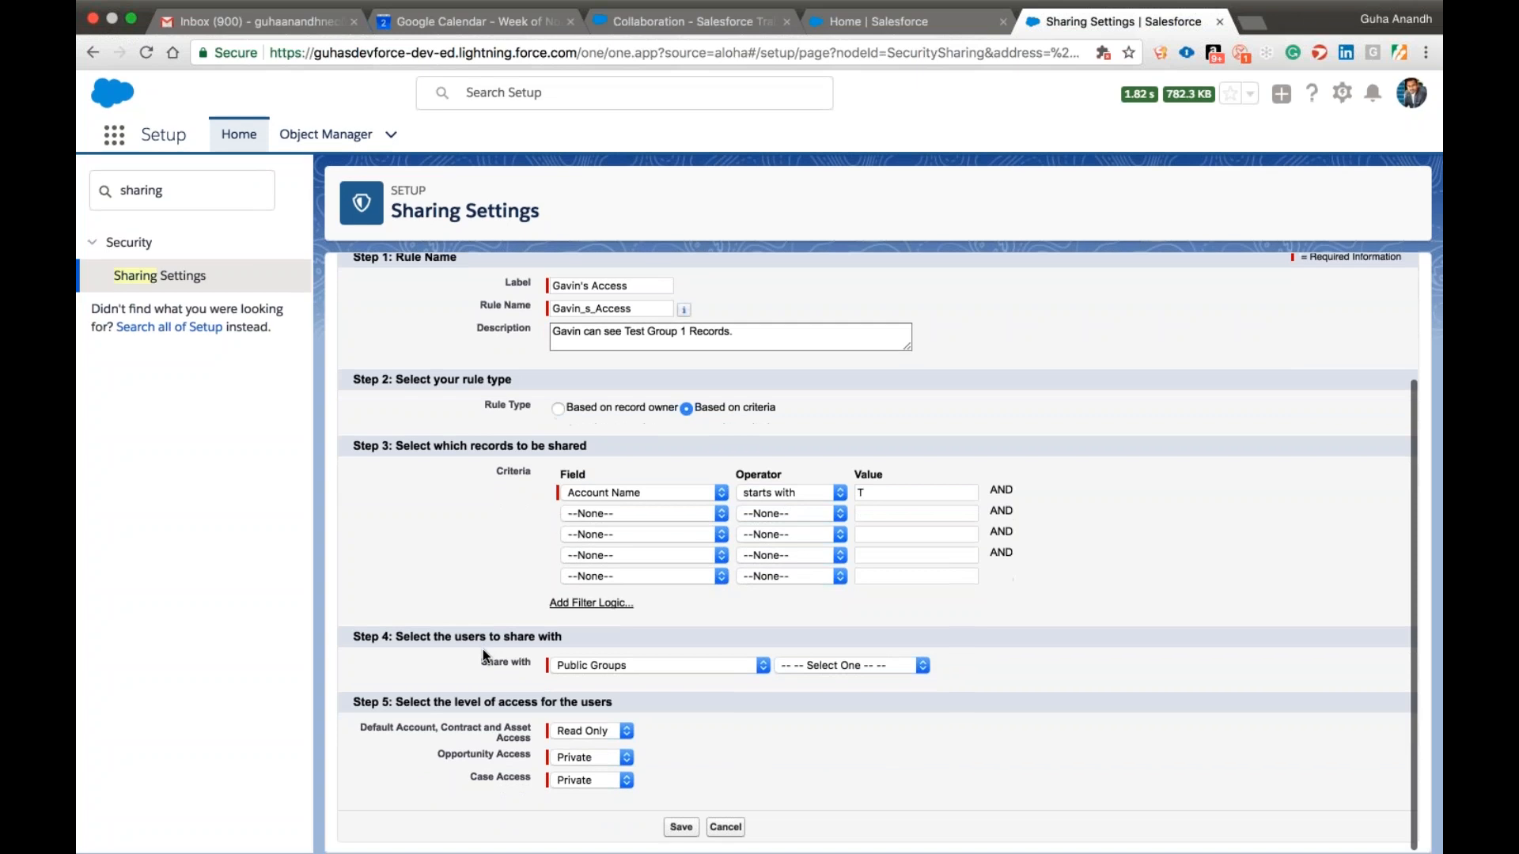
left_click(612, 667)
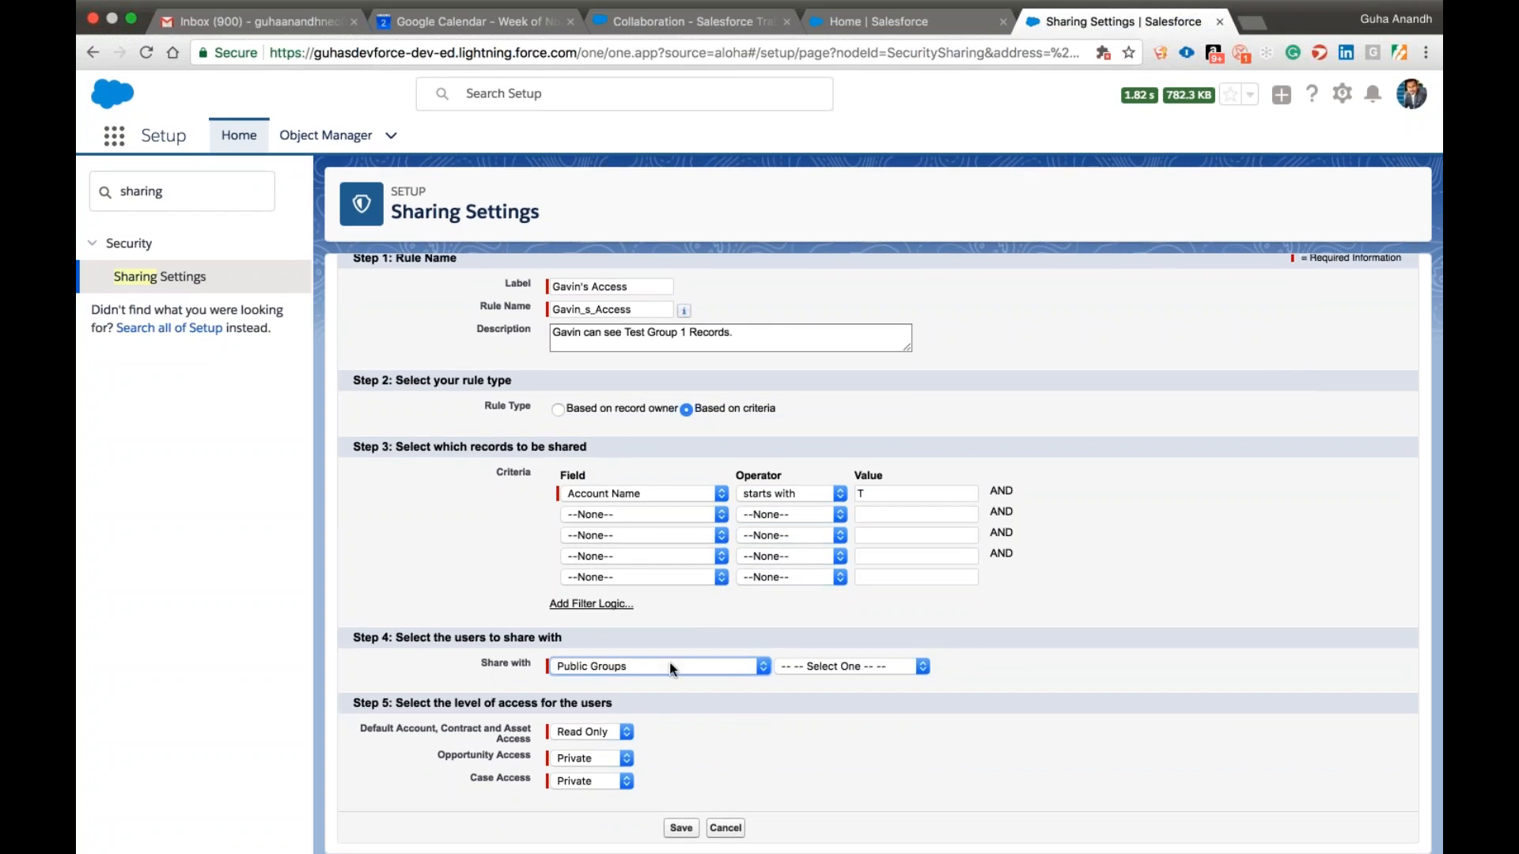
left_click(855, 666)
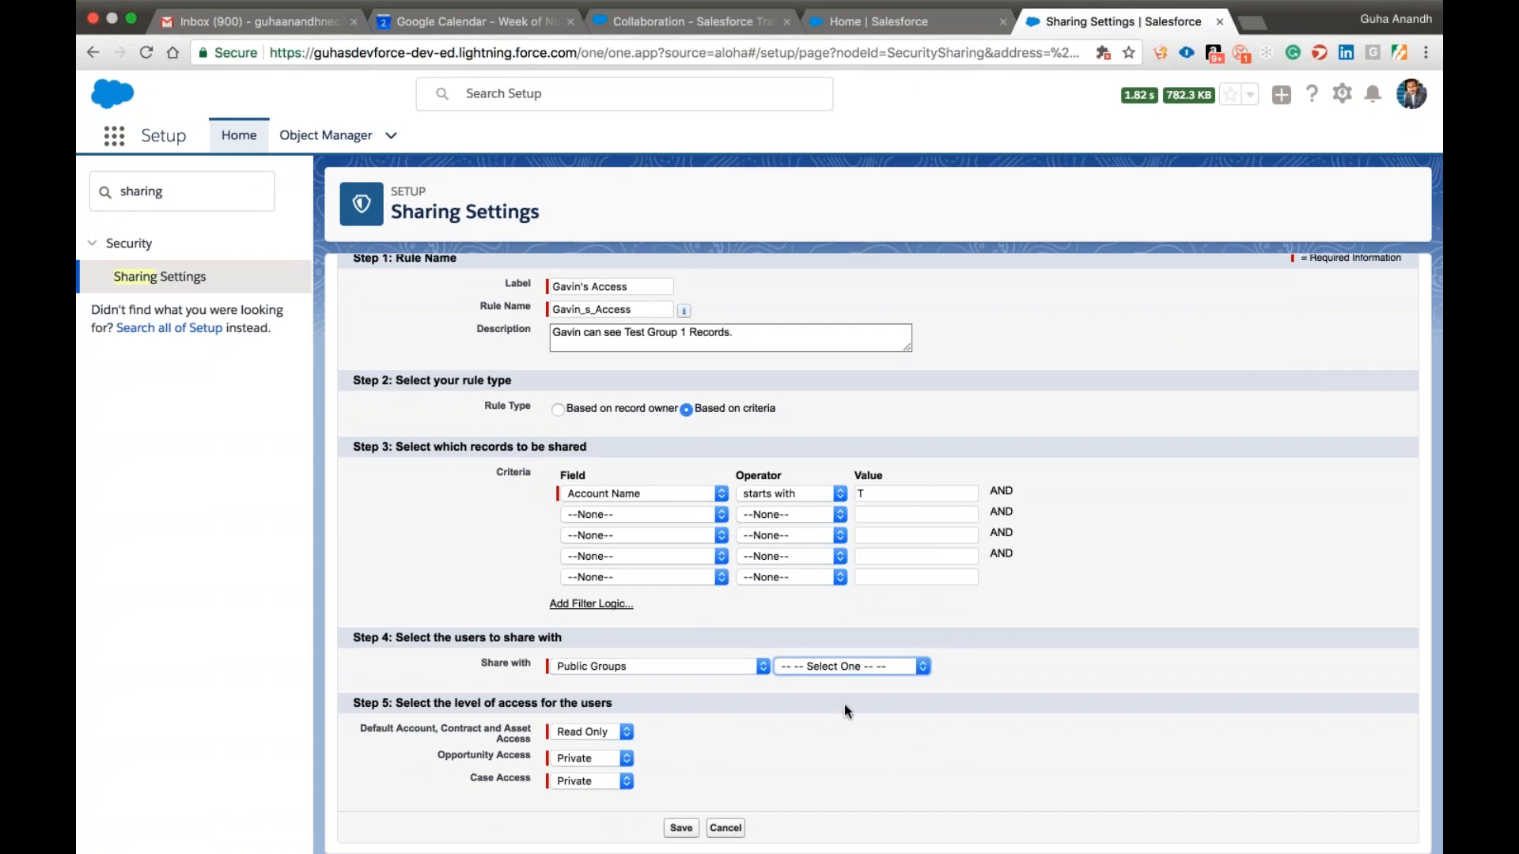
left_click(838, 728)
Append a bracketed note to the rule description saying the named user "should be part Test Group1".
left_click(777, 336)
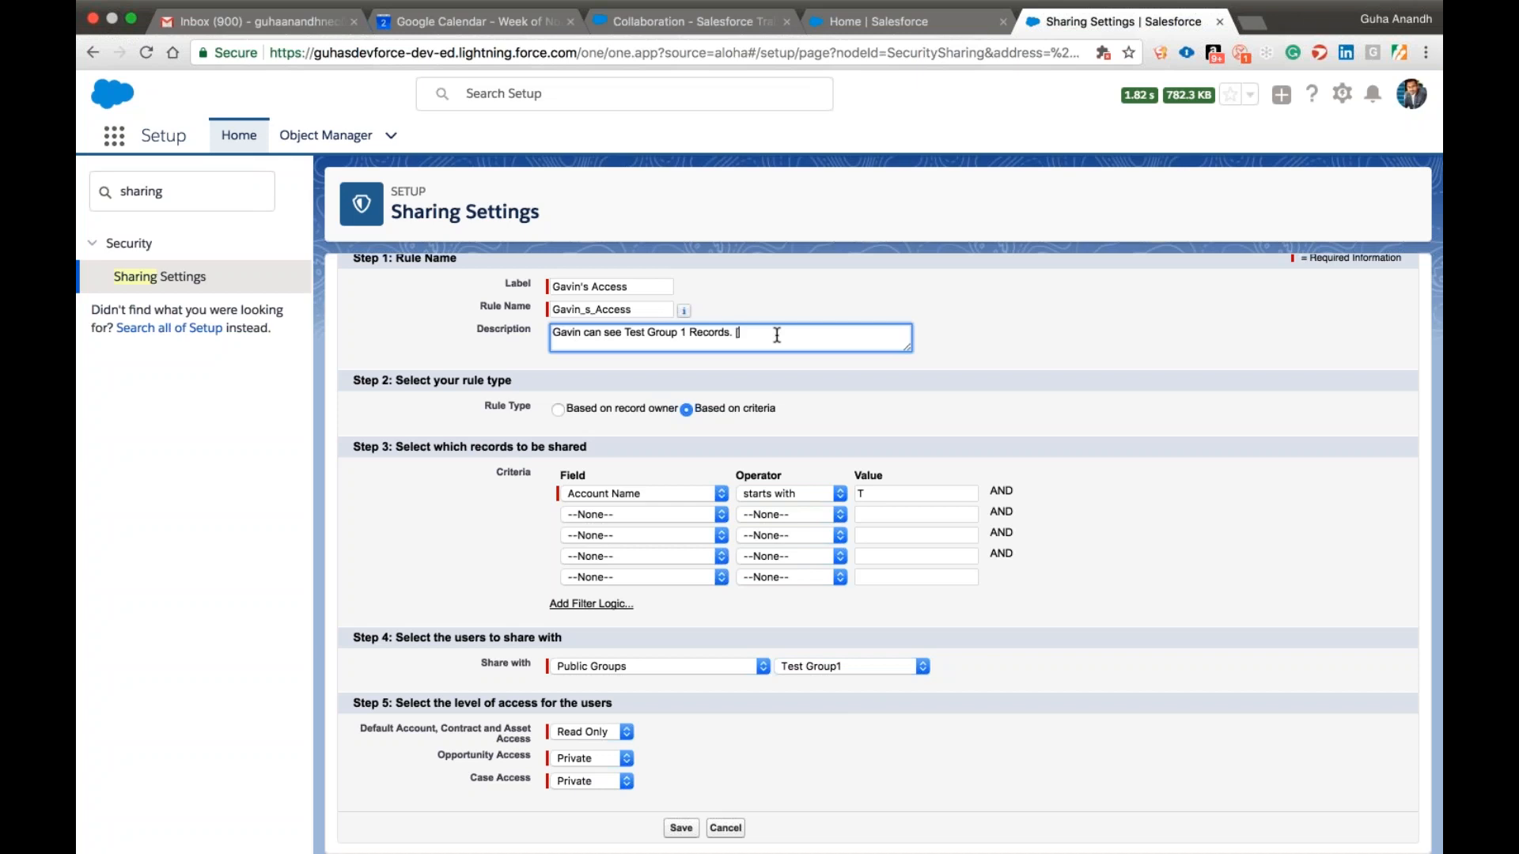
type("[Gavin ]should be part Test Group1")
key("Delete")
Set the rule's Account, Contract and Asset, Opportunity and Case access levels to Read/Write.
scroll(844, 423, "up", 1)
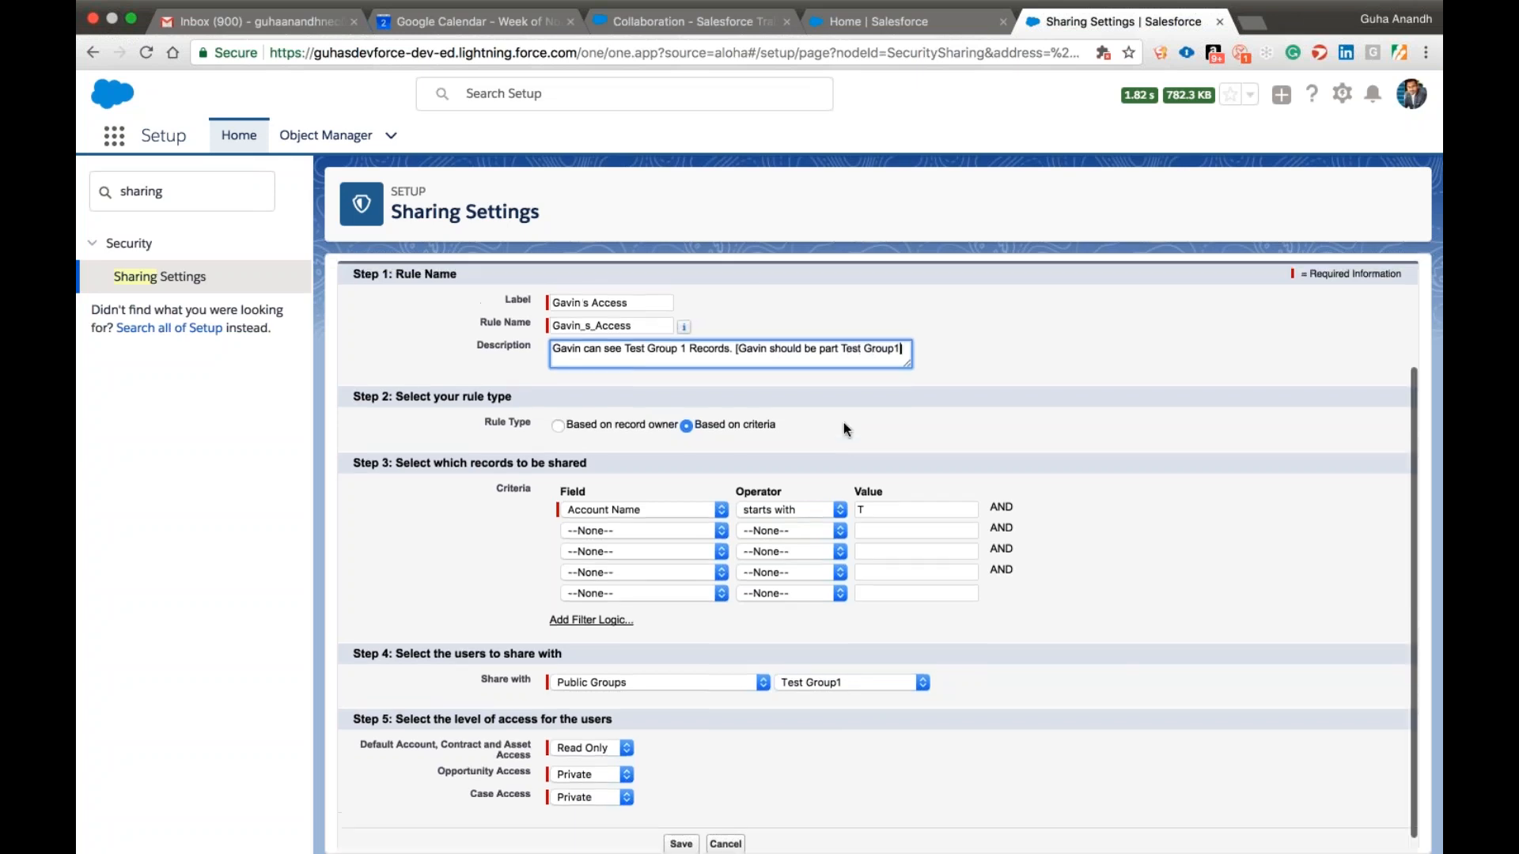
scroll(843, 422, "down", 1)
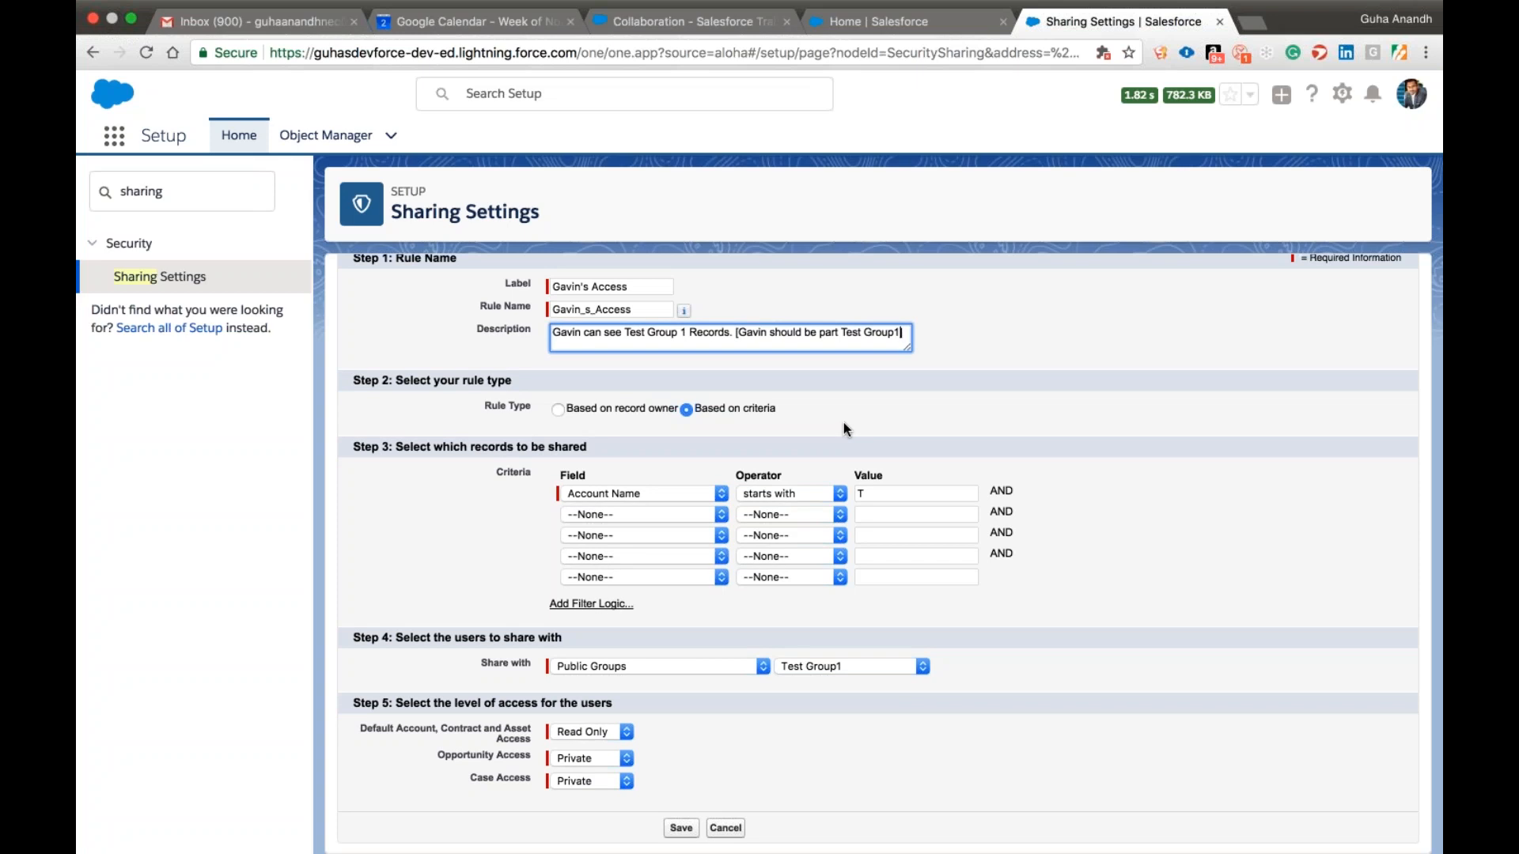
left_click(682, 667)
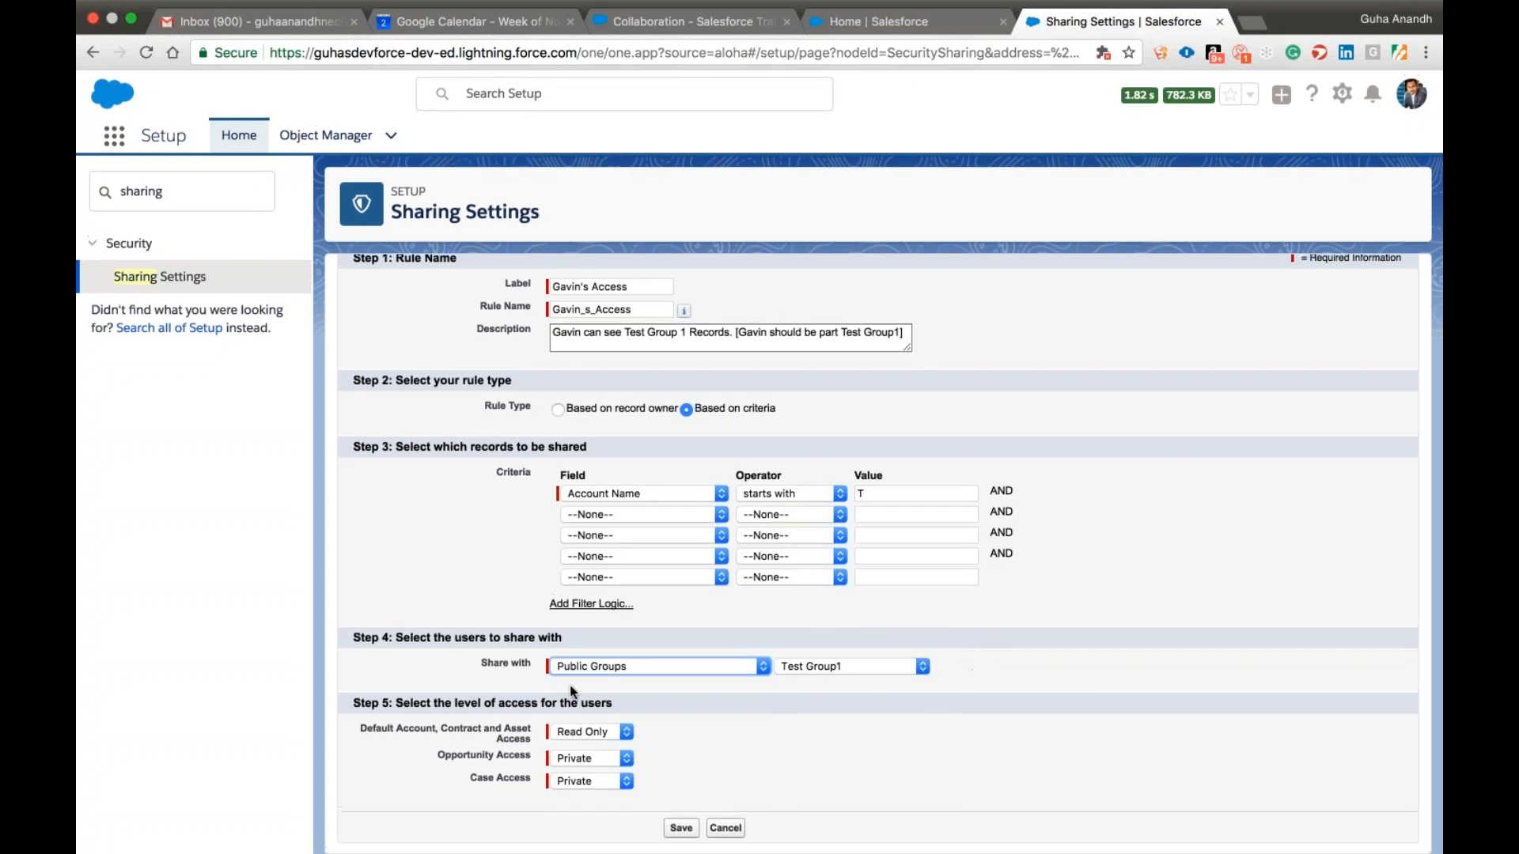
left_click(592, 733)
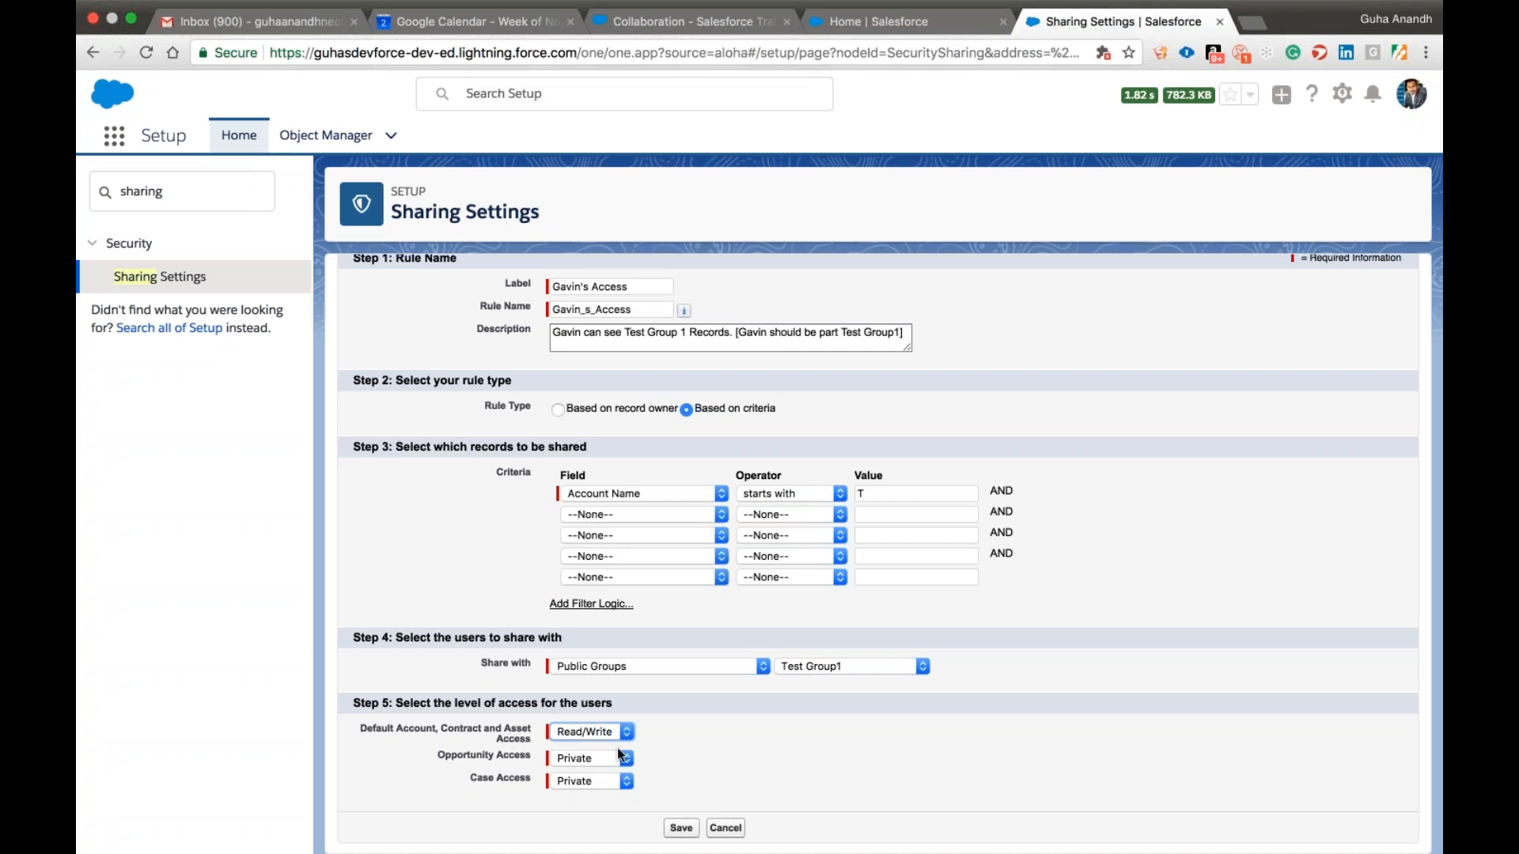
key("Tab")
key("Tab")
left_click(603, 812)
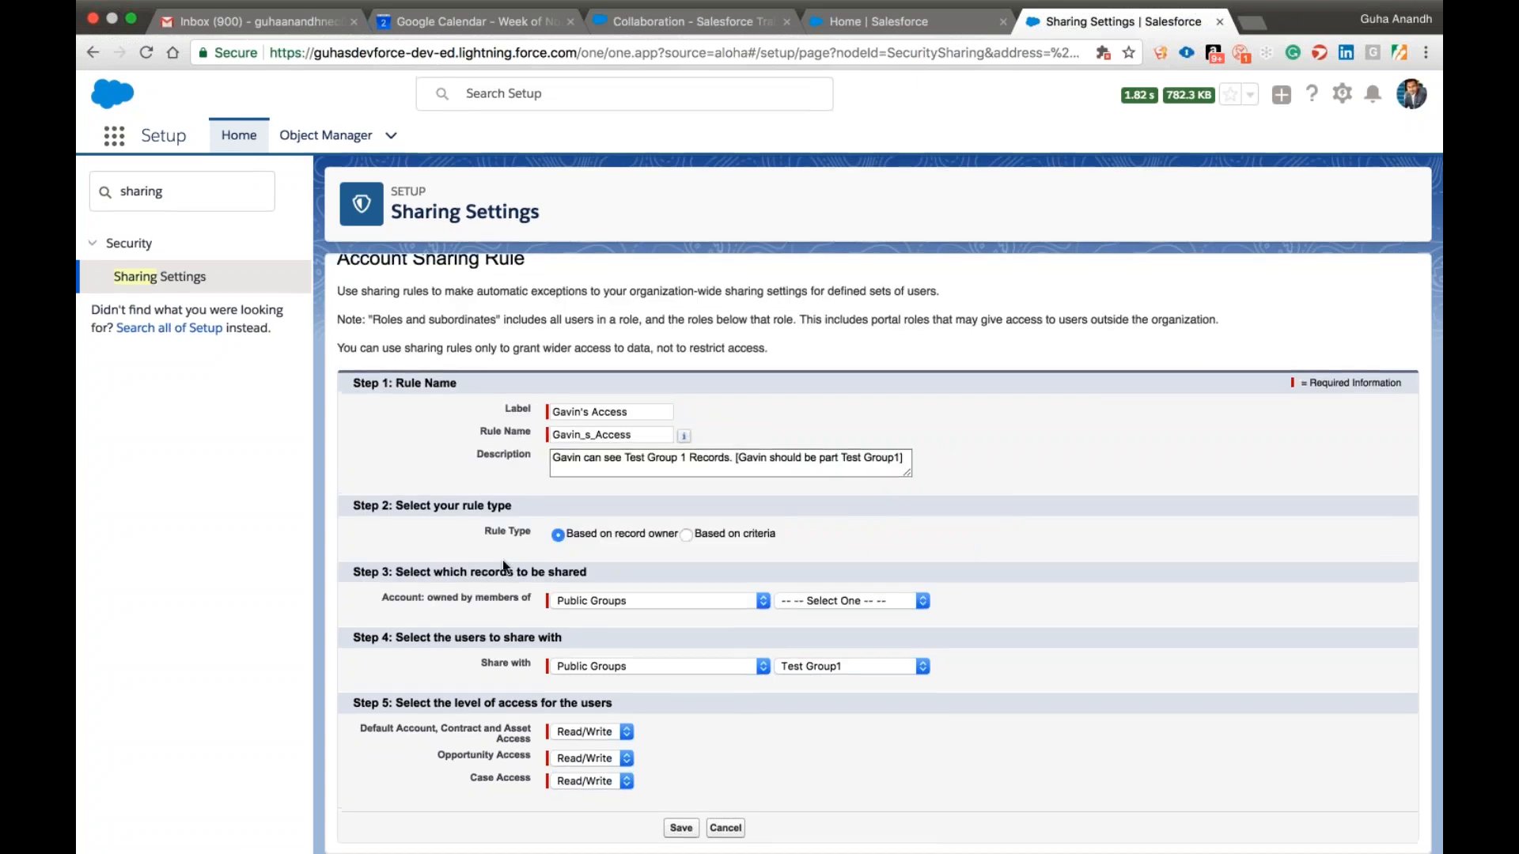
Try the owner-based rule option, sharing accounts owned by members of the VP Salesforce role.
left_click(658, 603)
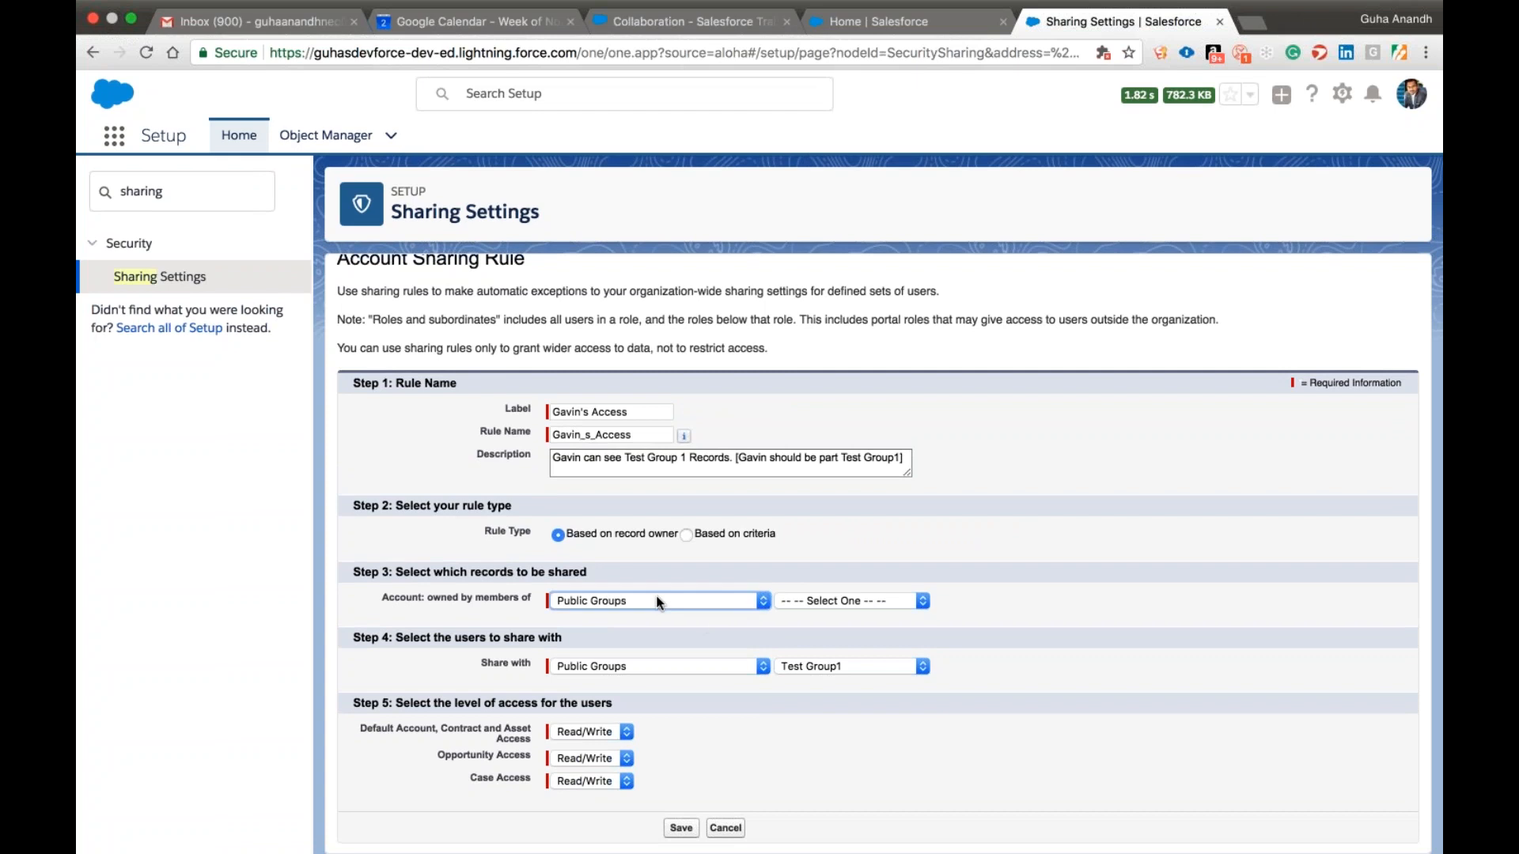
left_click(587, 610)
left_click(845, 603)
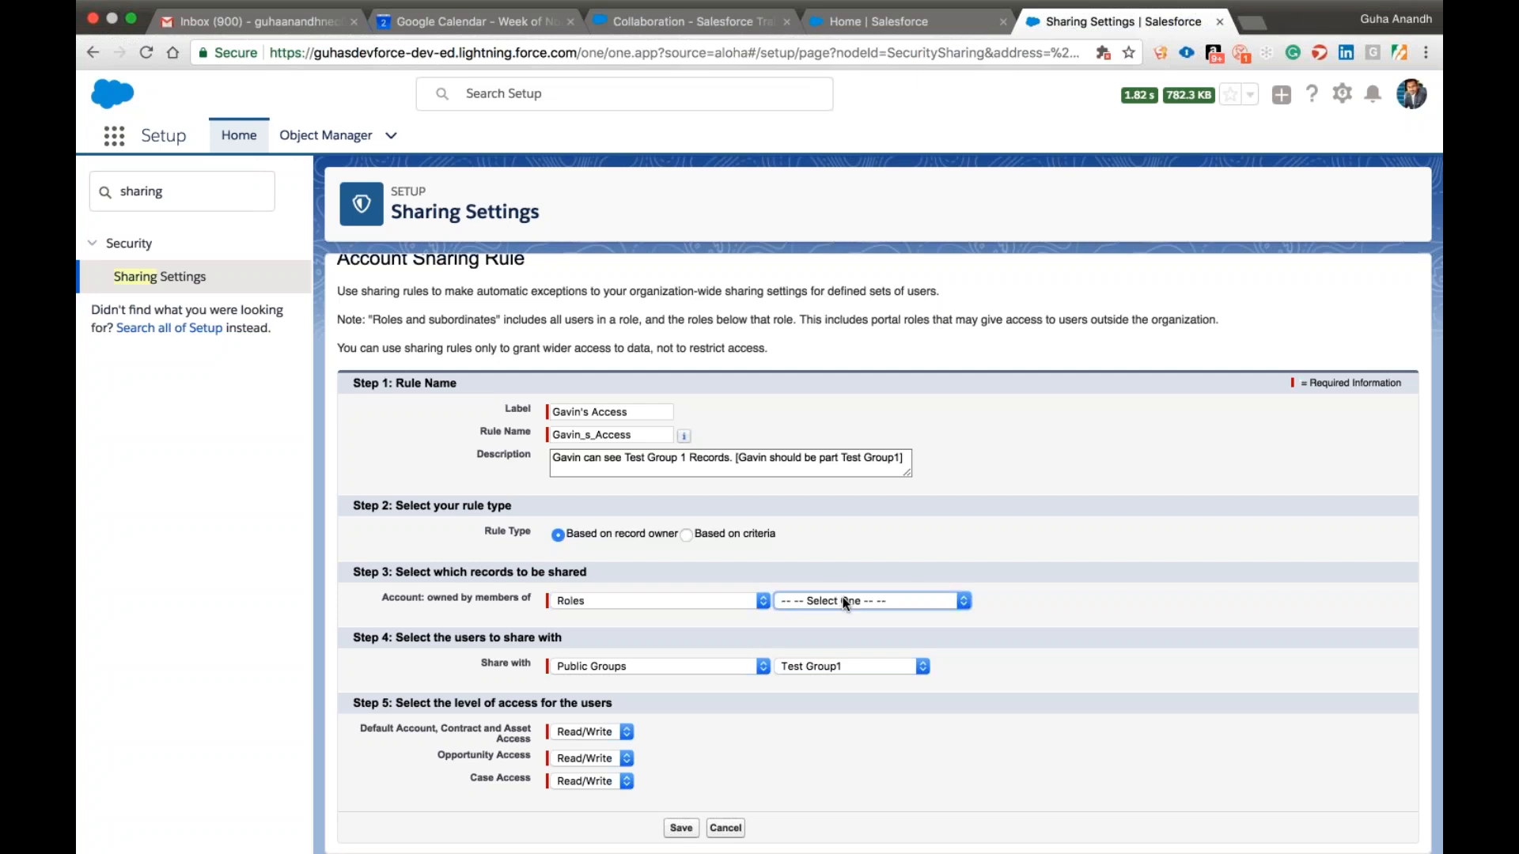
left_click(841, 776)
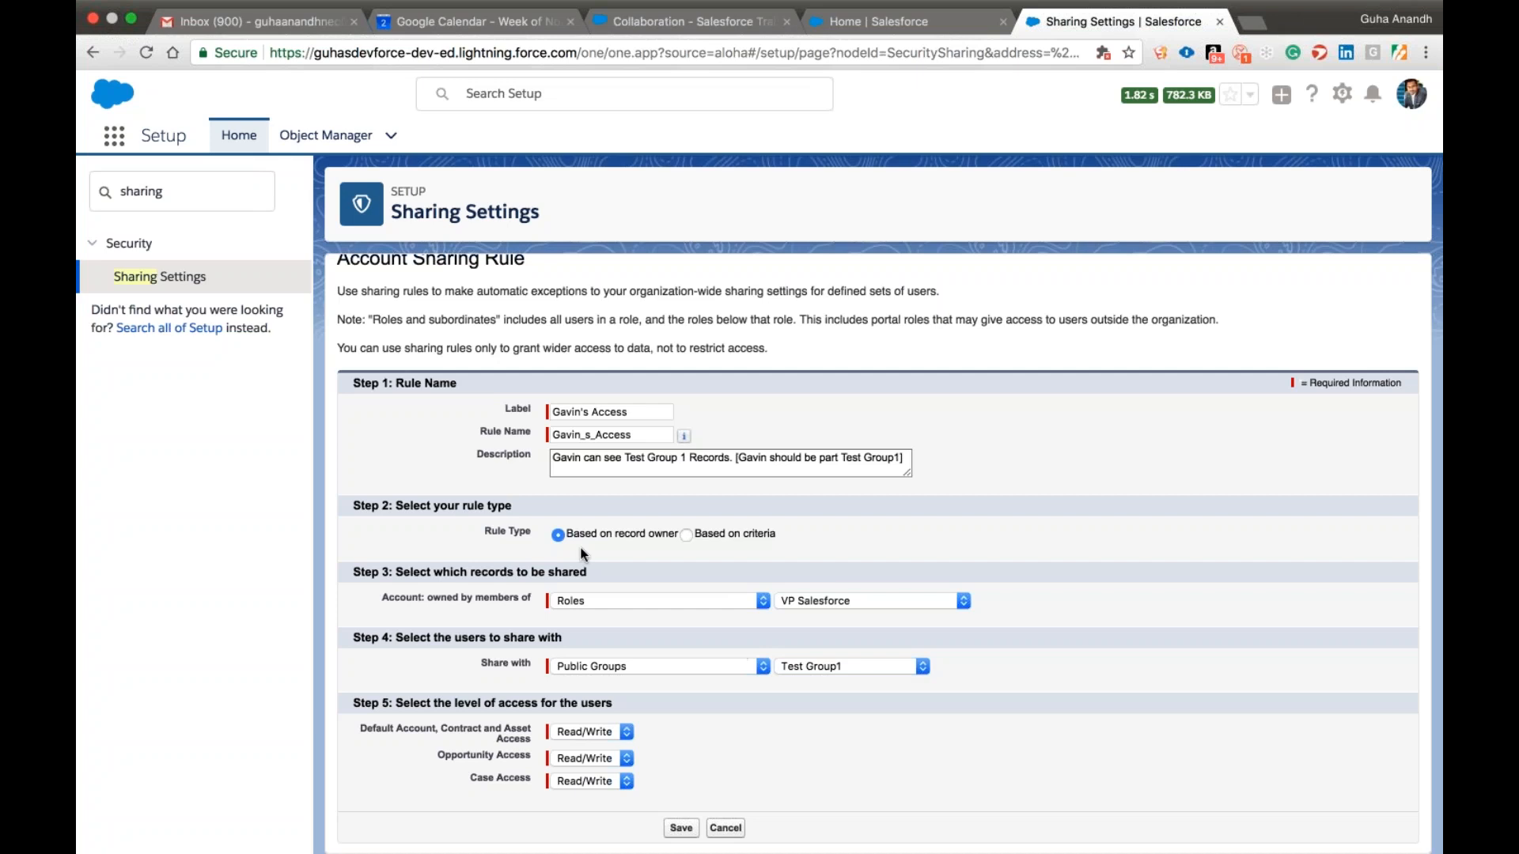
Compare the criteria-based and owner-based rule types and examine which account records each one selects for sharing.
left_click(685, 536)
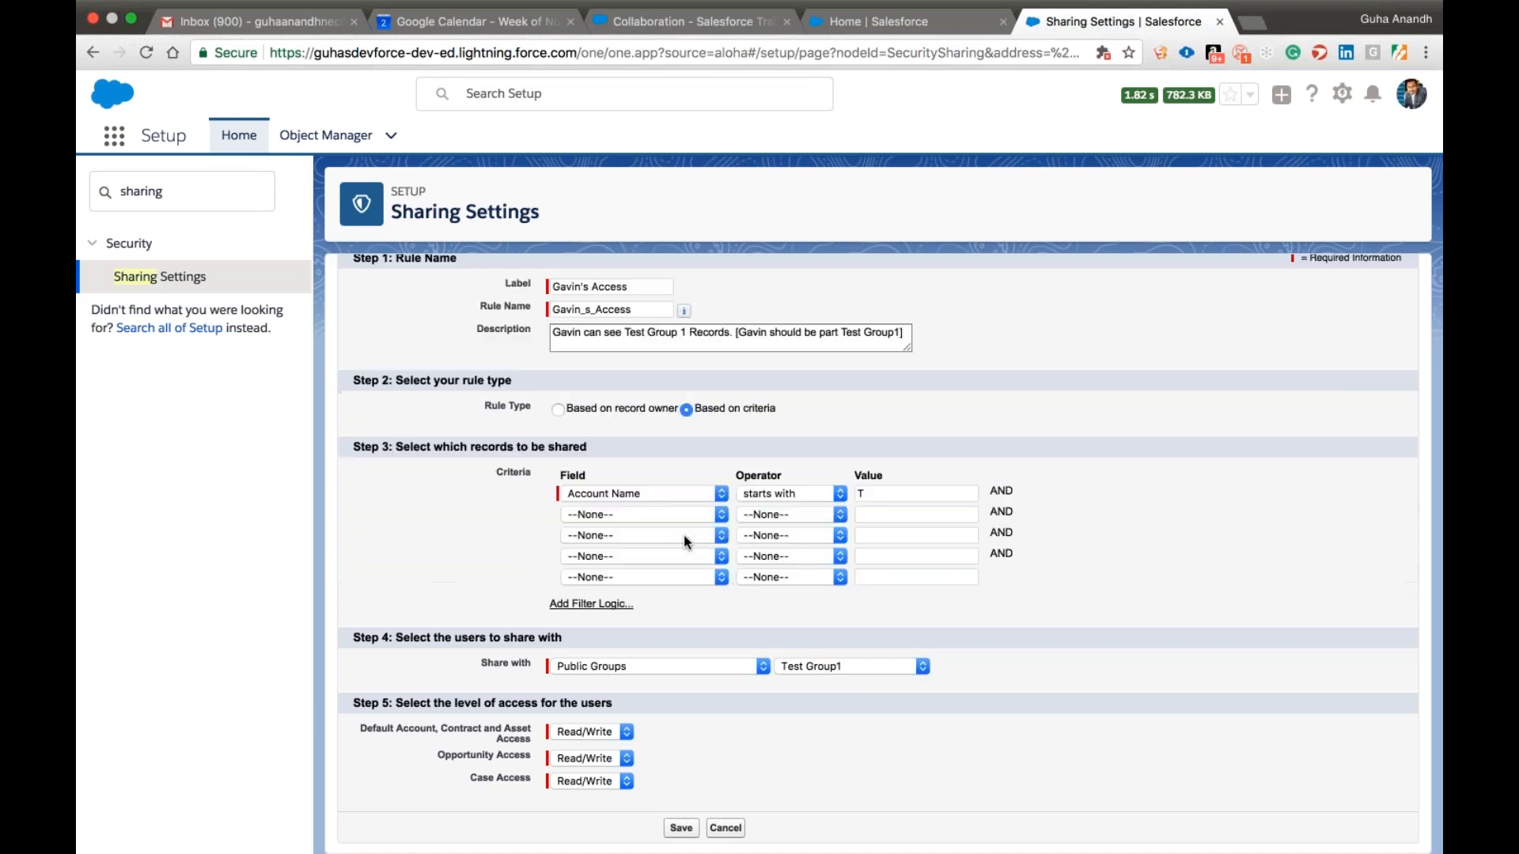
left_click(556, 409)
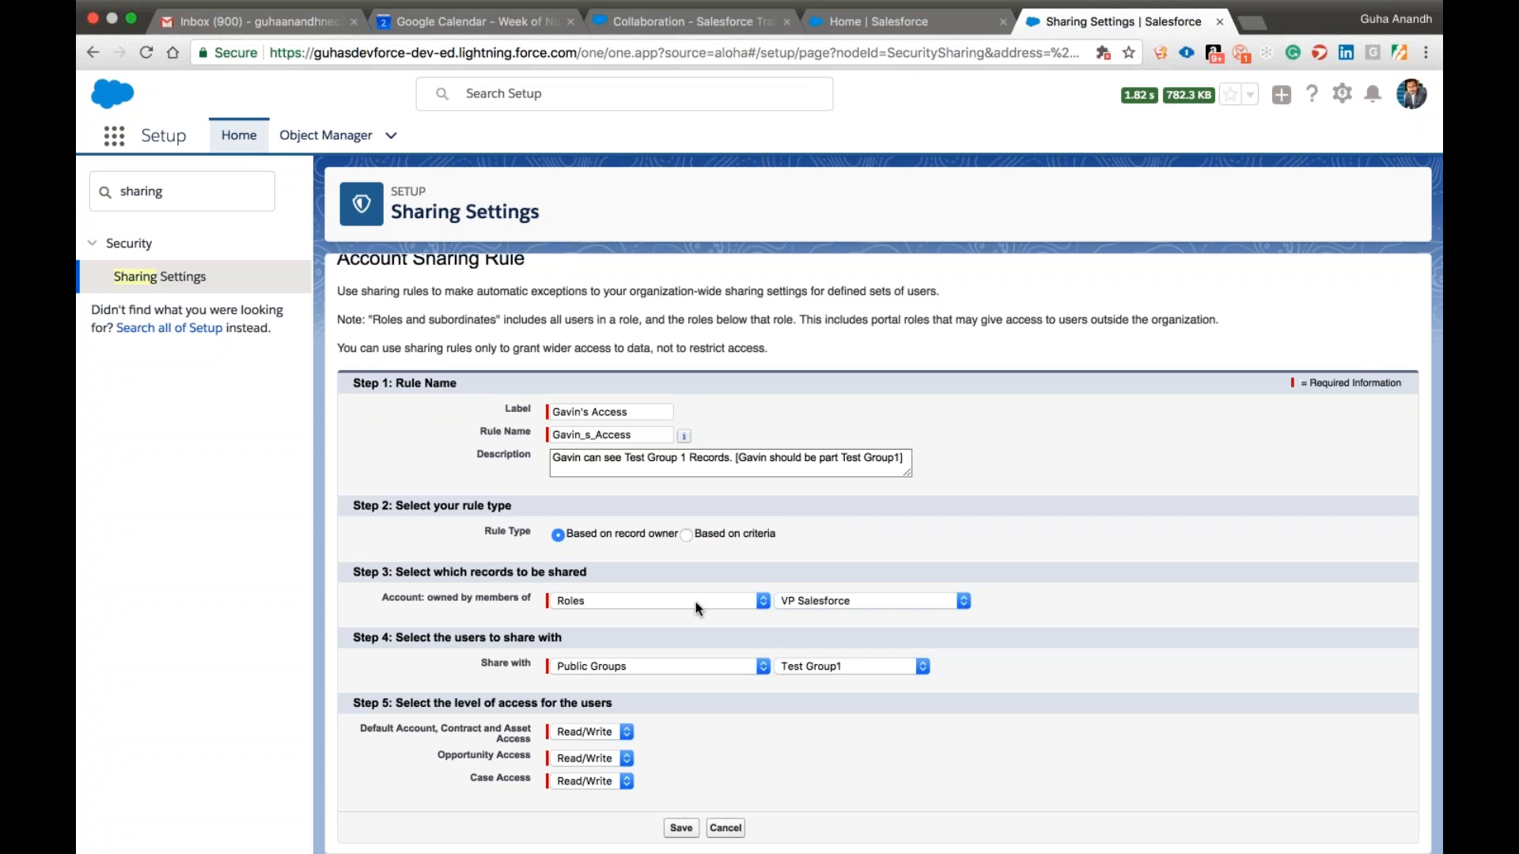
left_click_drag(427, 597, 512, 598)
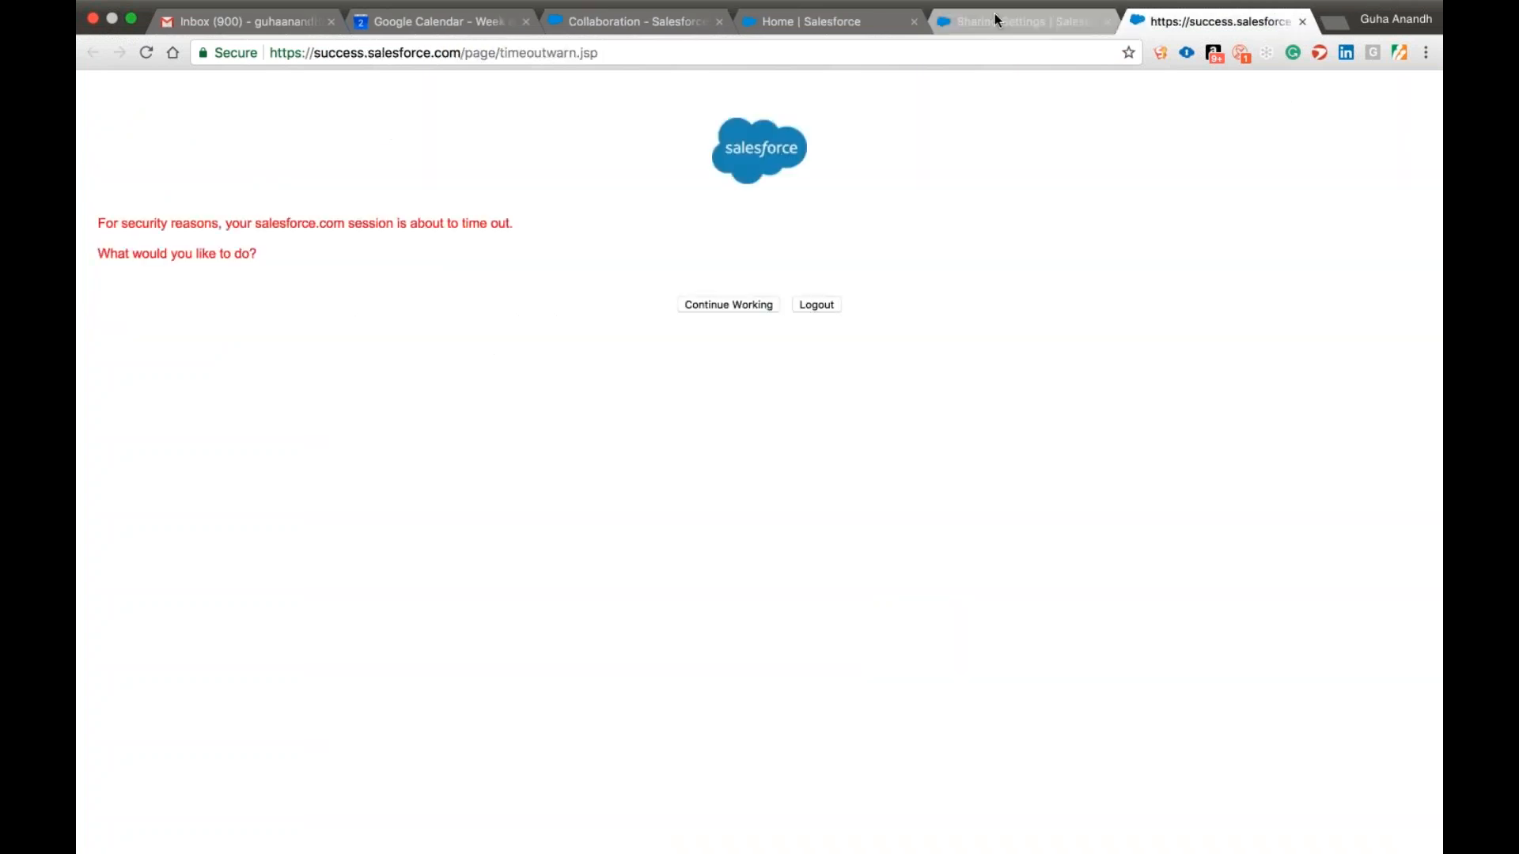
left_click(995, 21)
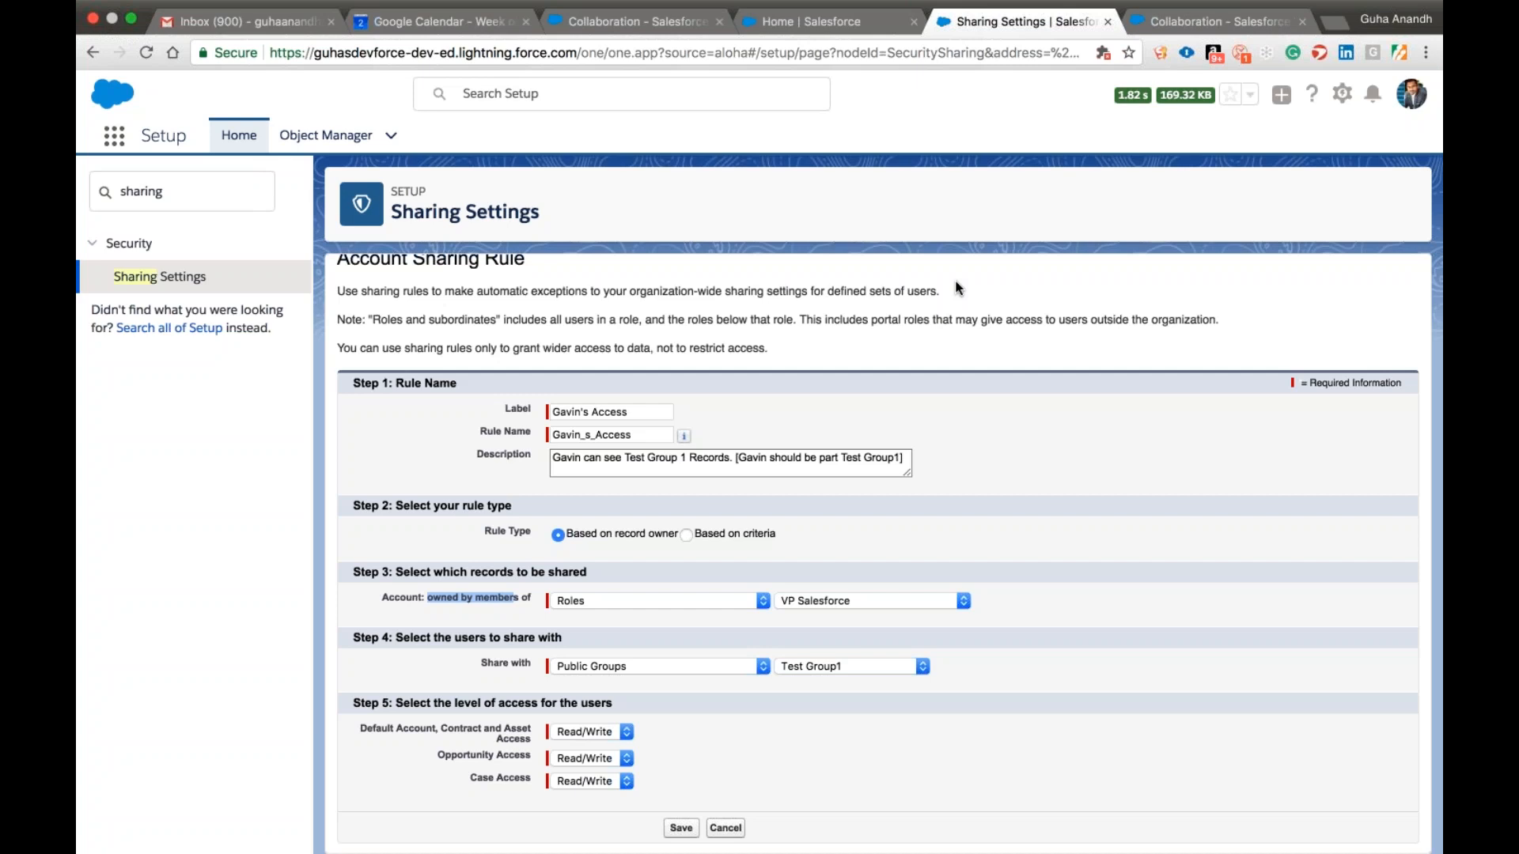
left_click(442, 602)
left_click_drag(427, 599, 942, 609)
left_click(1010, 600)
scroll(1010, 600, "up", 1)
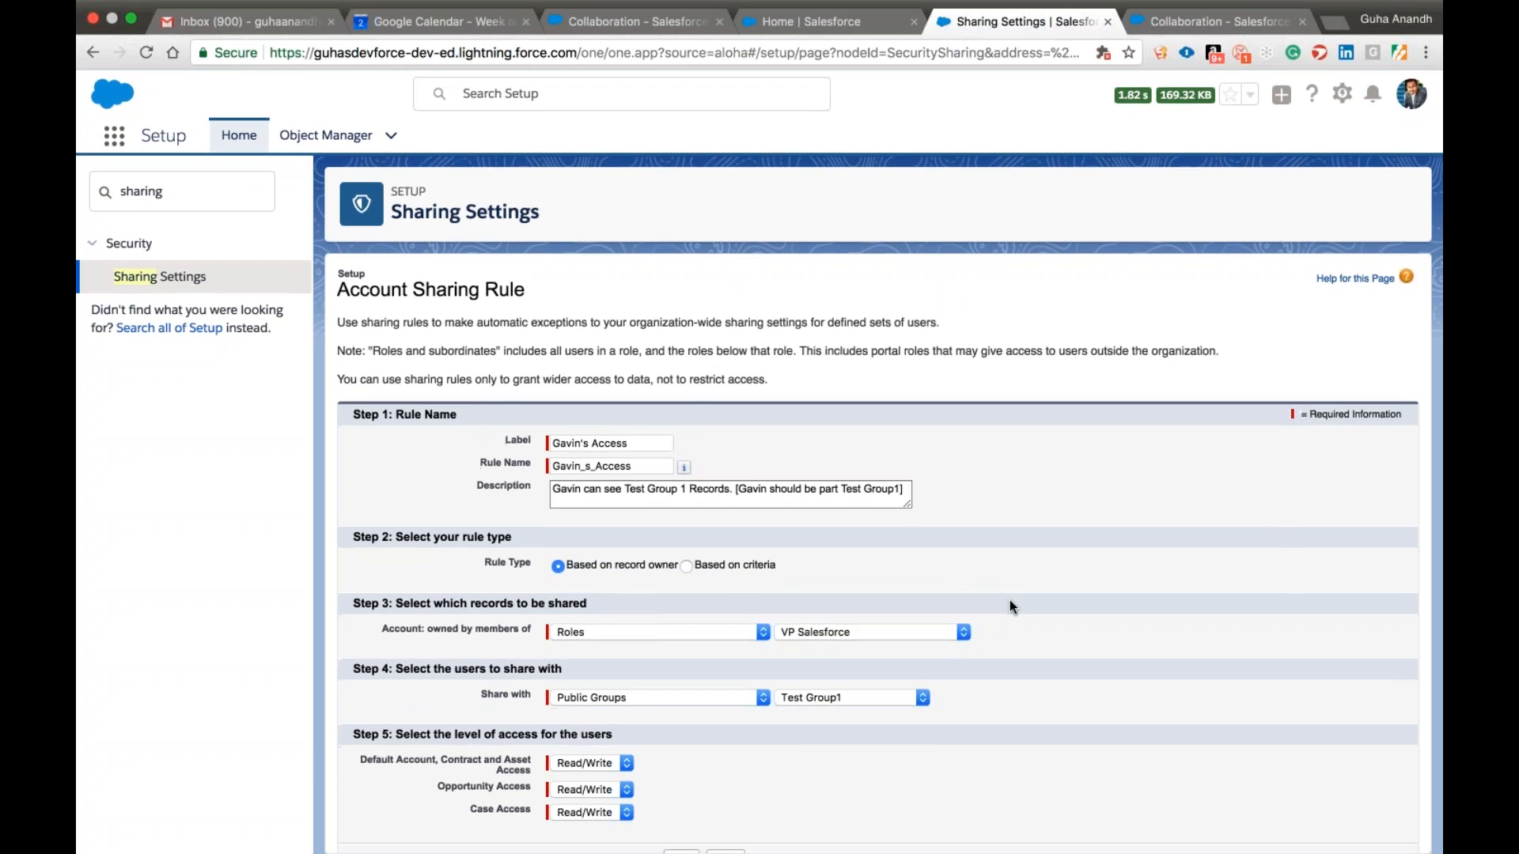
Switch the Account sharing rule back to being based on criteria and save it.
left_click(686, 566)
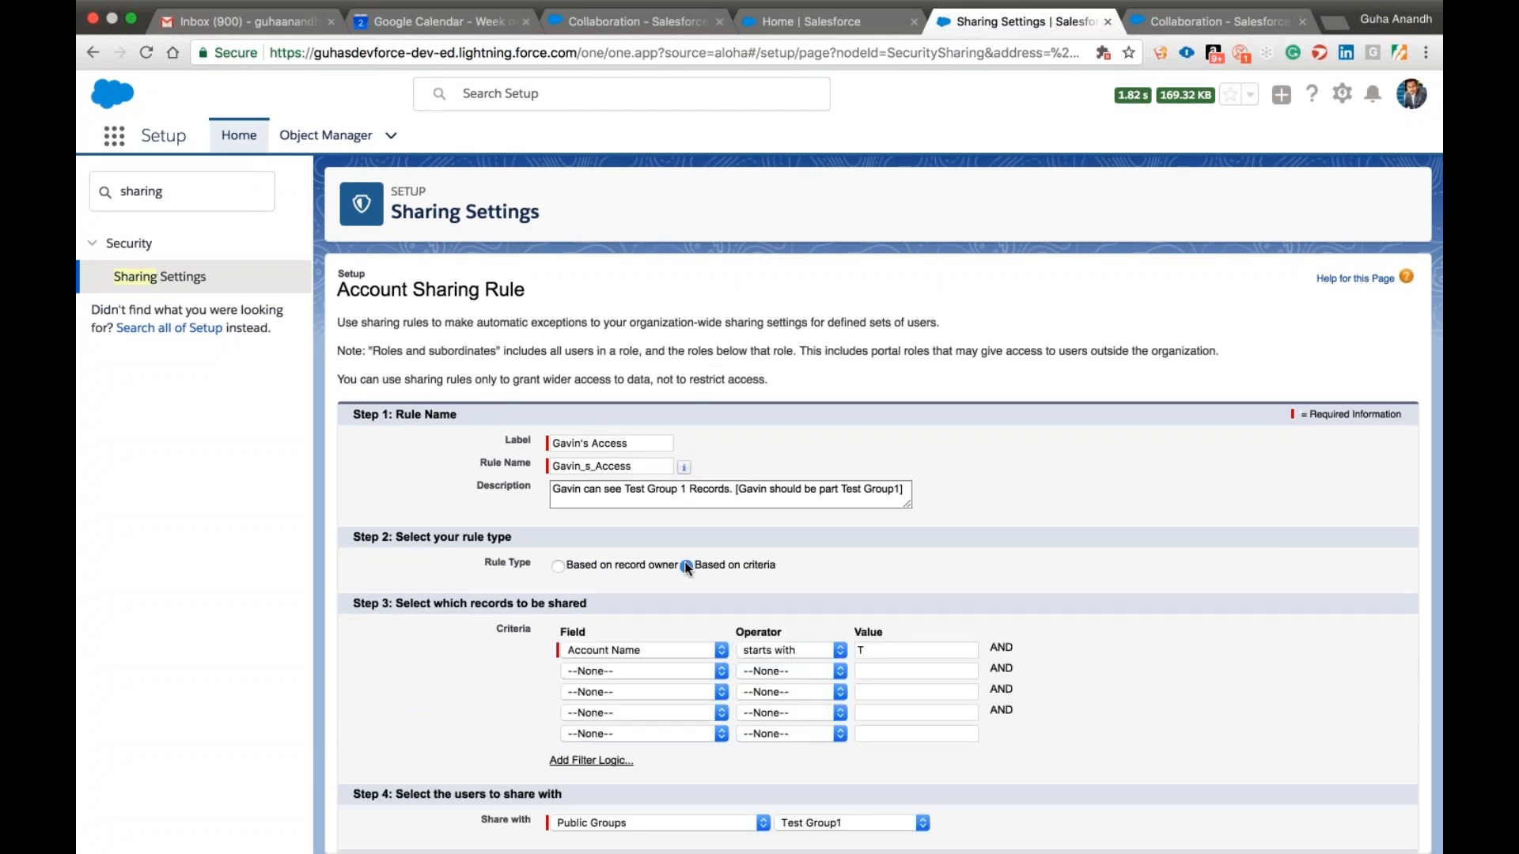
scroll(686, 567, "down", 4)
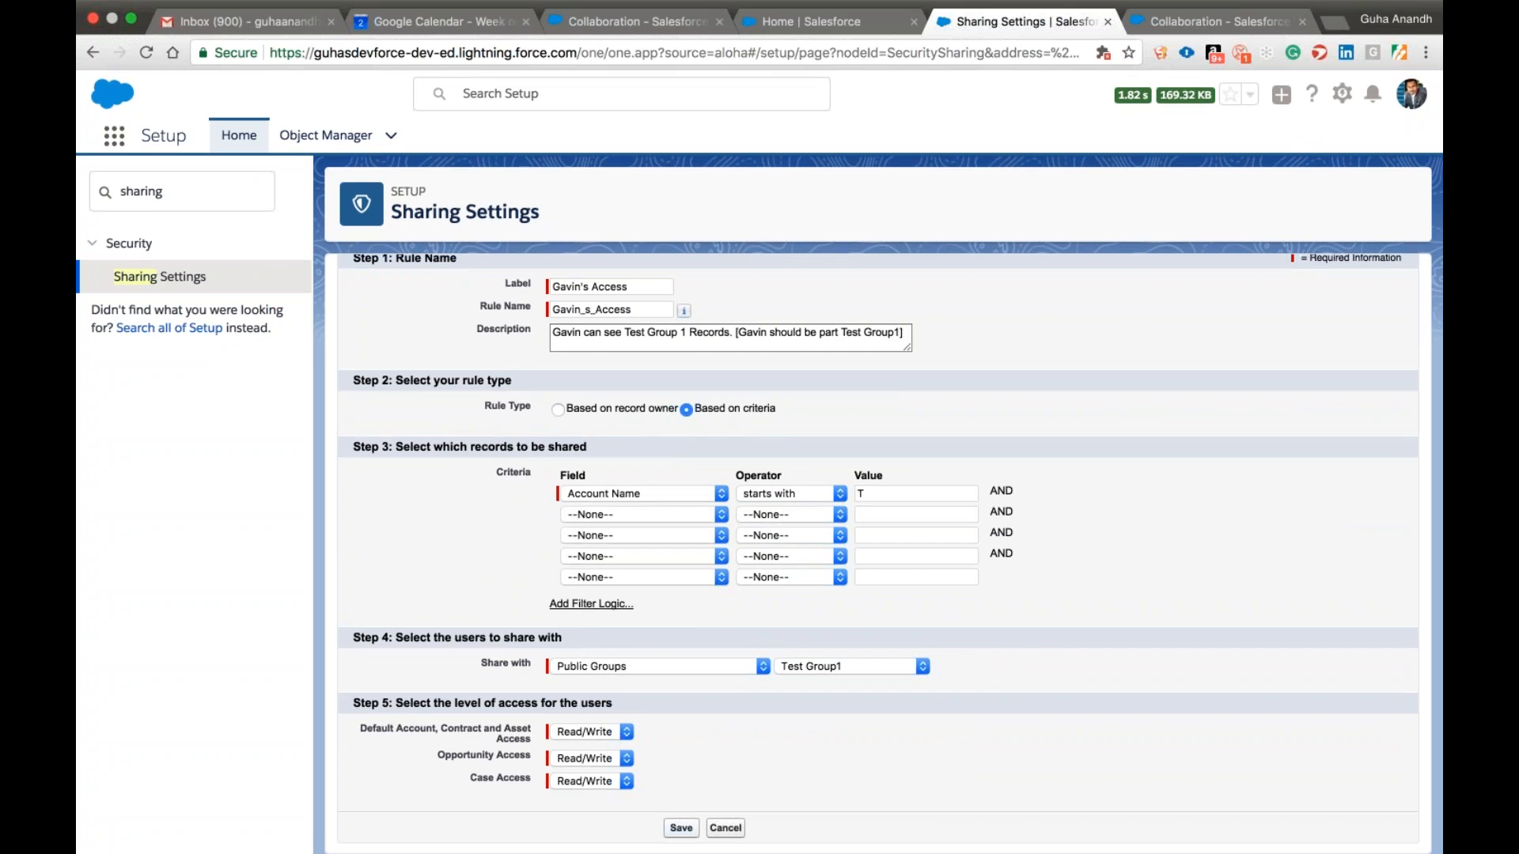
left_click(682, 828)
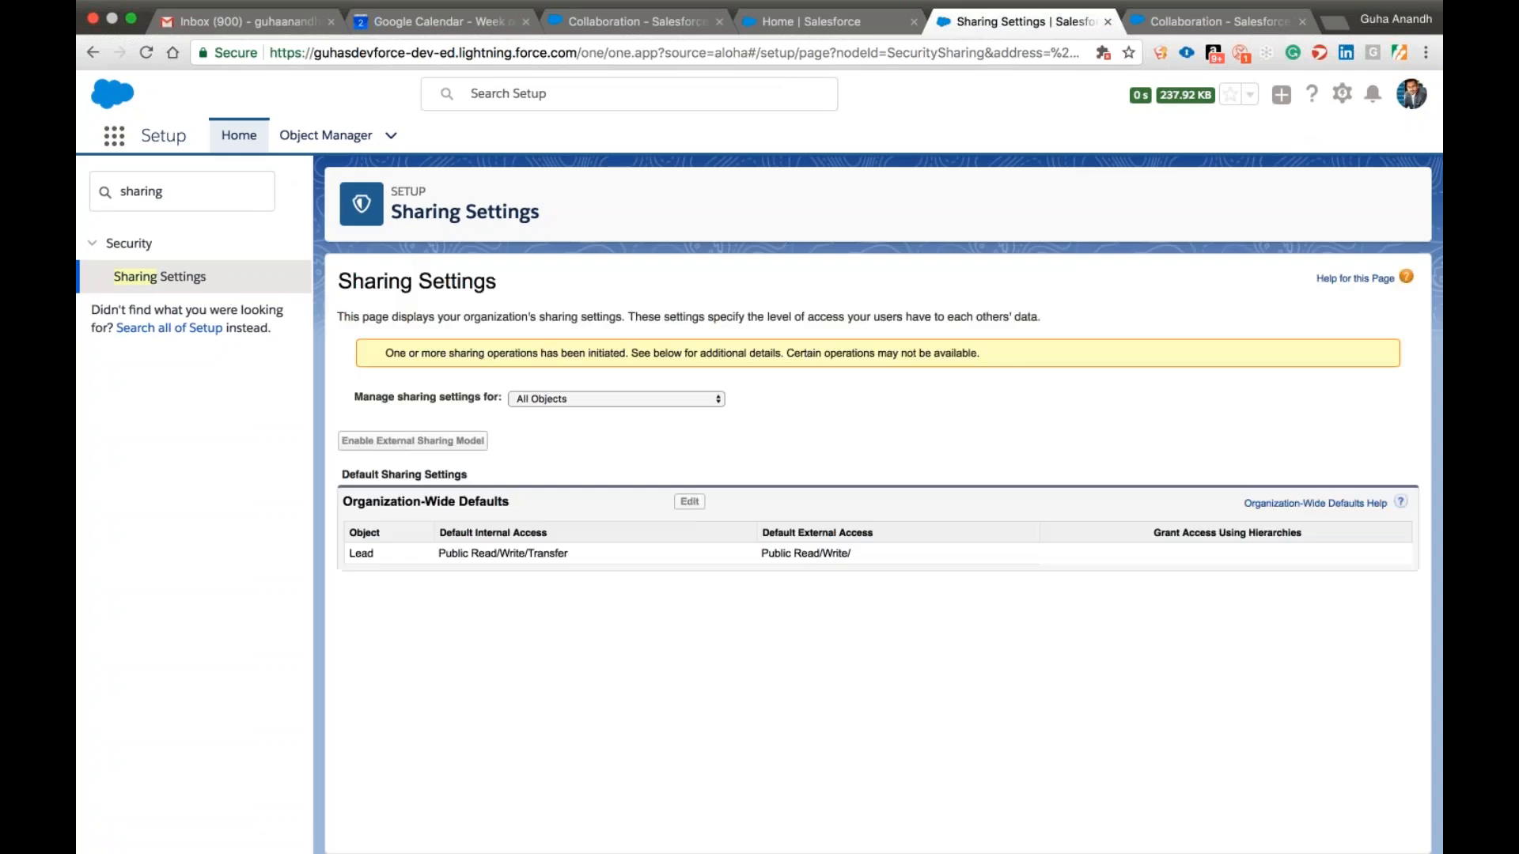
Find the Public Groups page in Setup by searching for "public" and open it.
double_click(170, 192)
type("public")
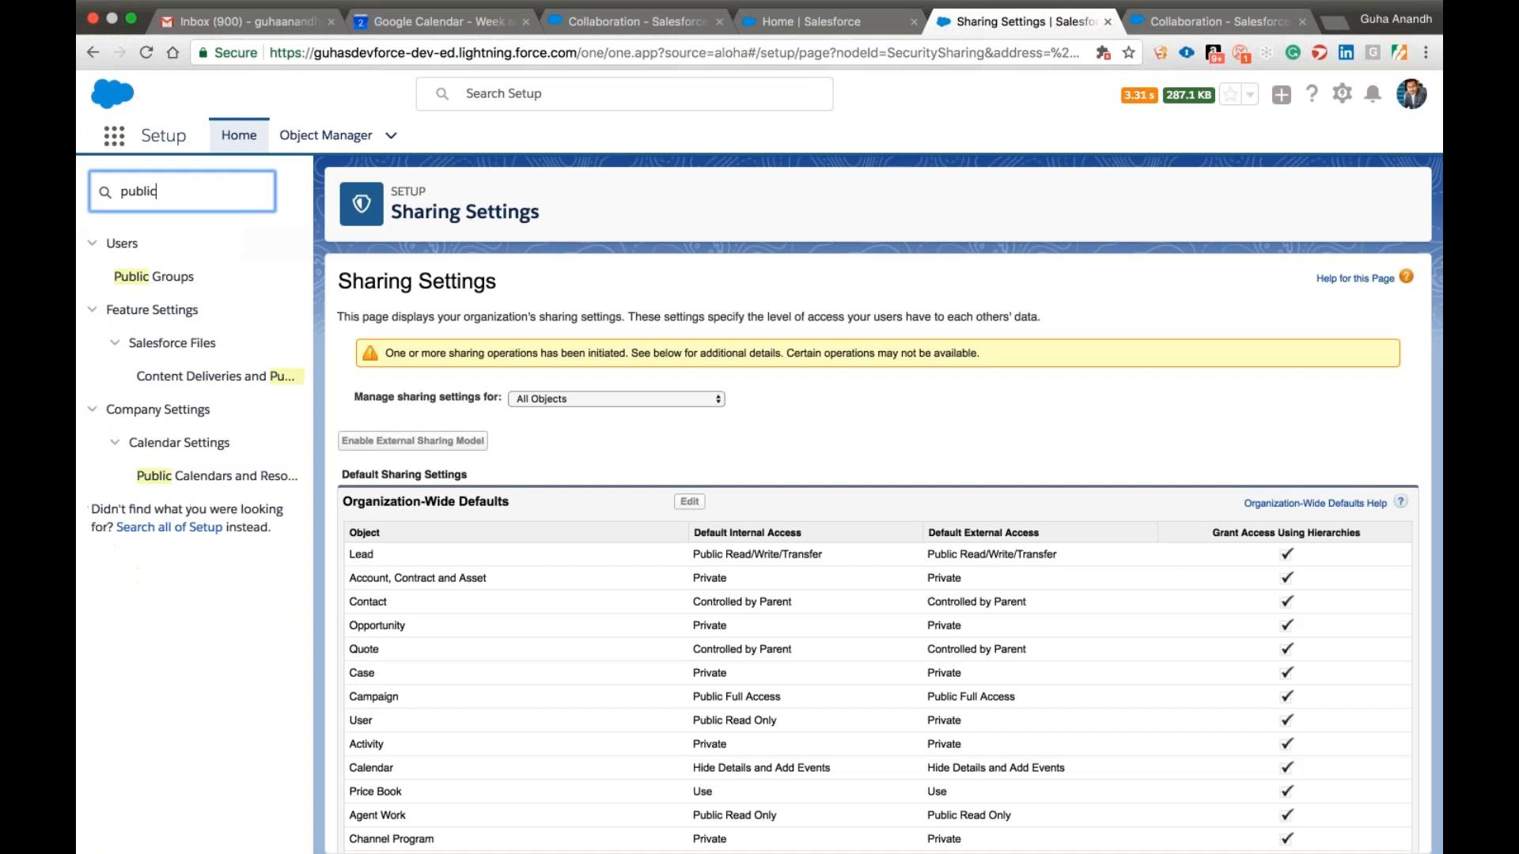
left_click(170, 279)
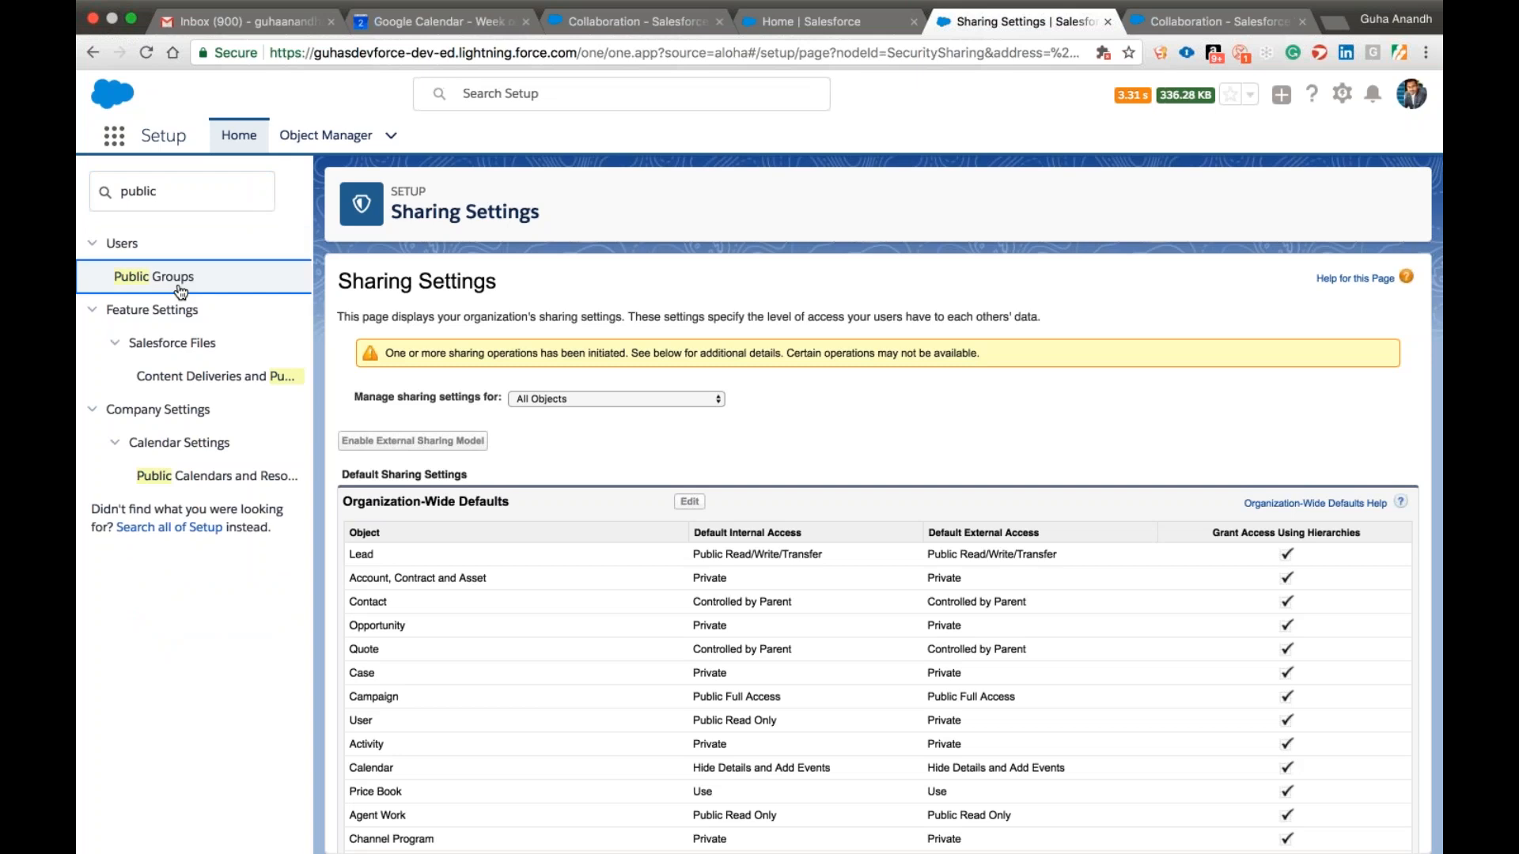
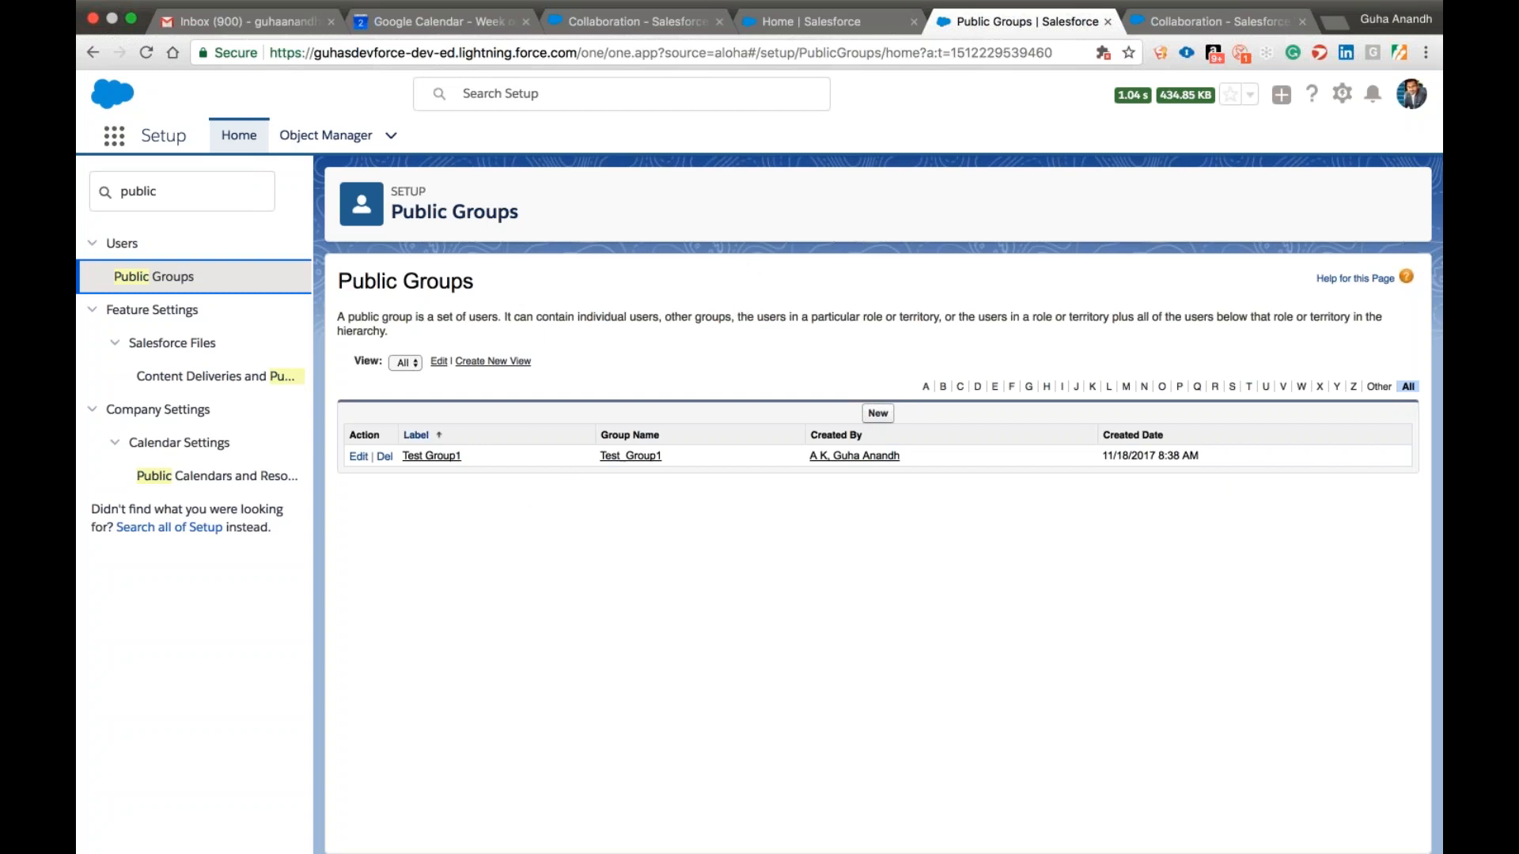
Open the Test Group1 public group, check its member's user record, and return to the group.
left_click(450, 459)
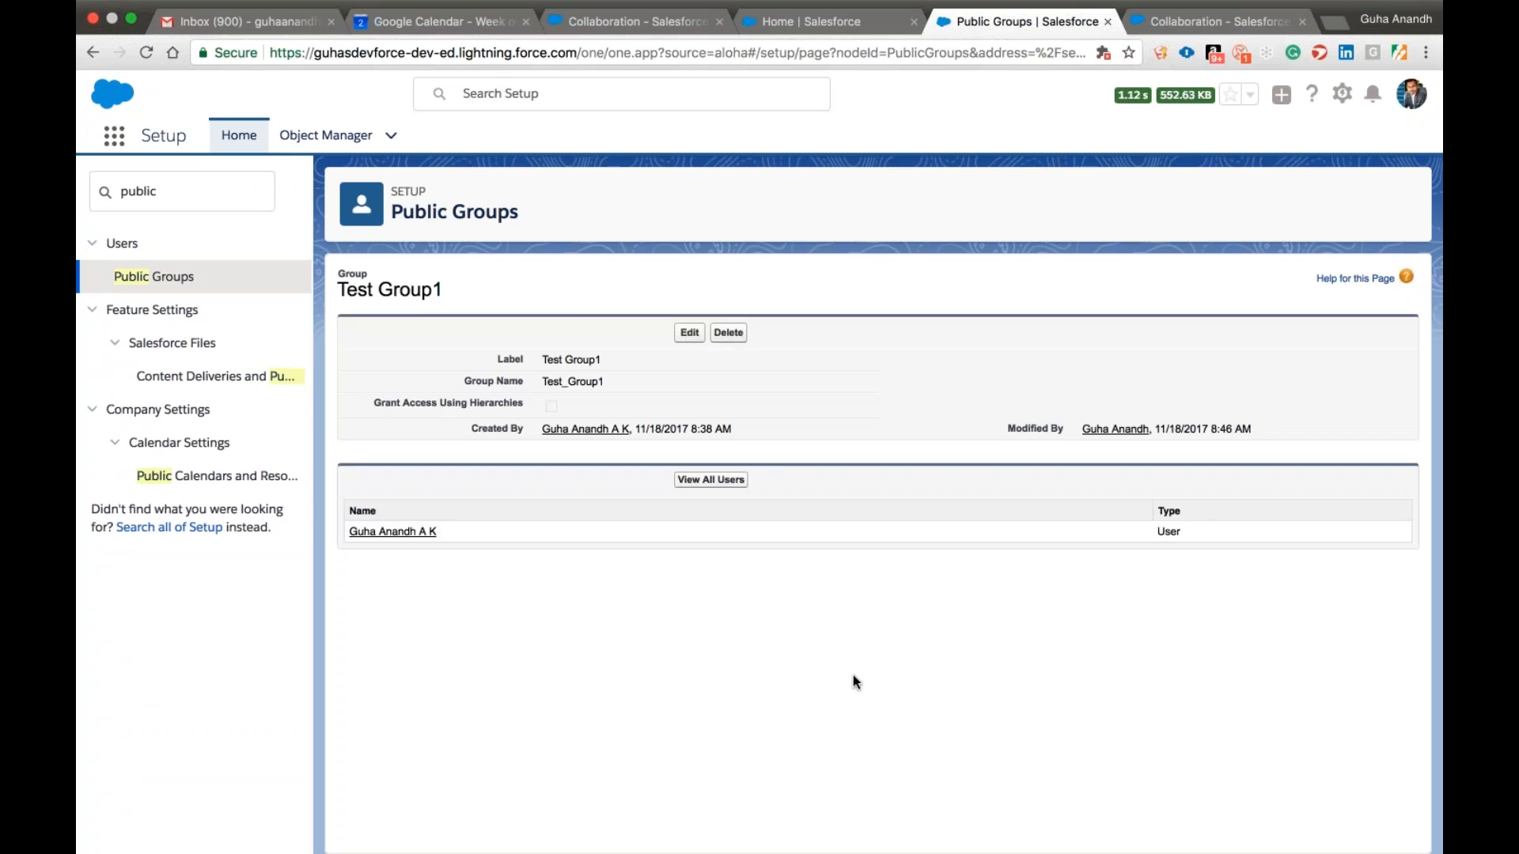
left_click(387, 532)
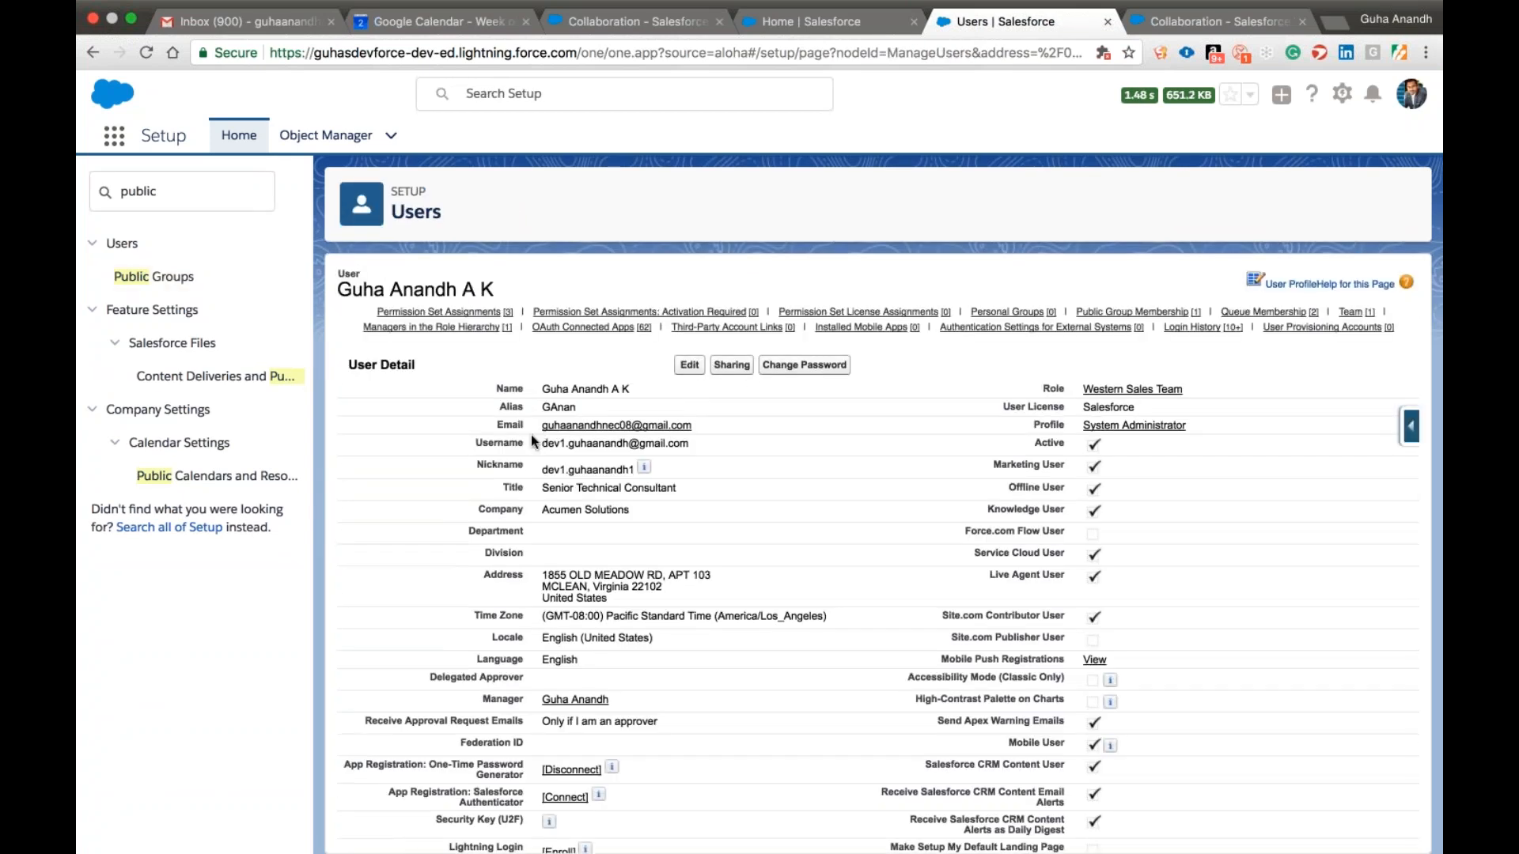
left_click(93, 53)
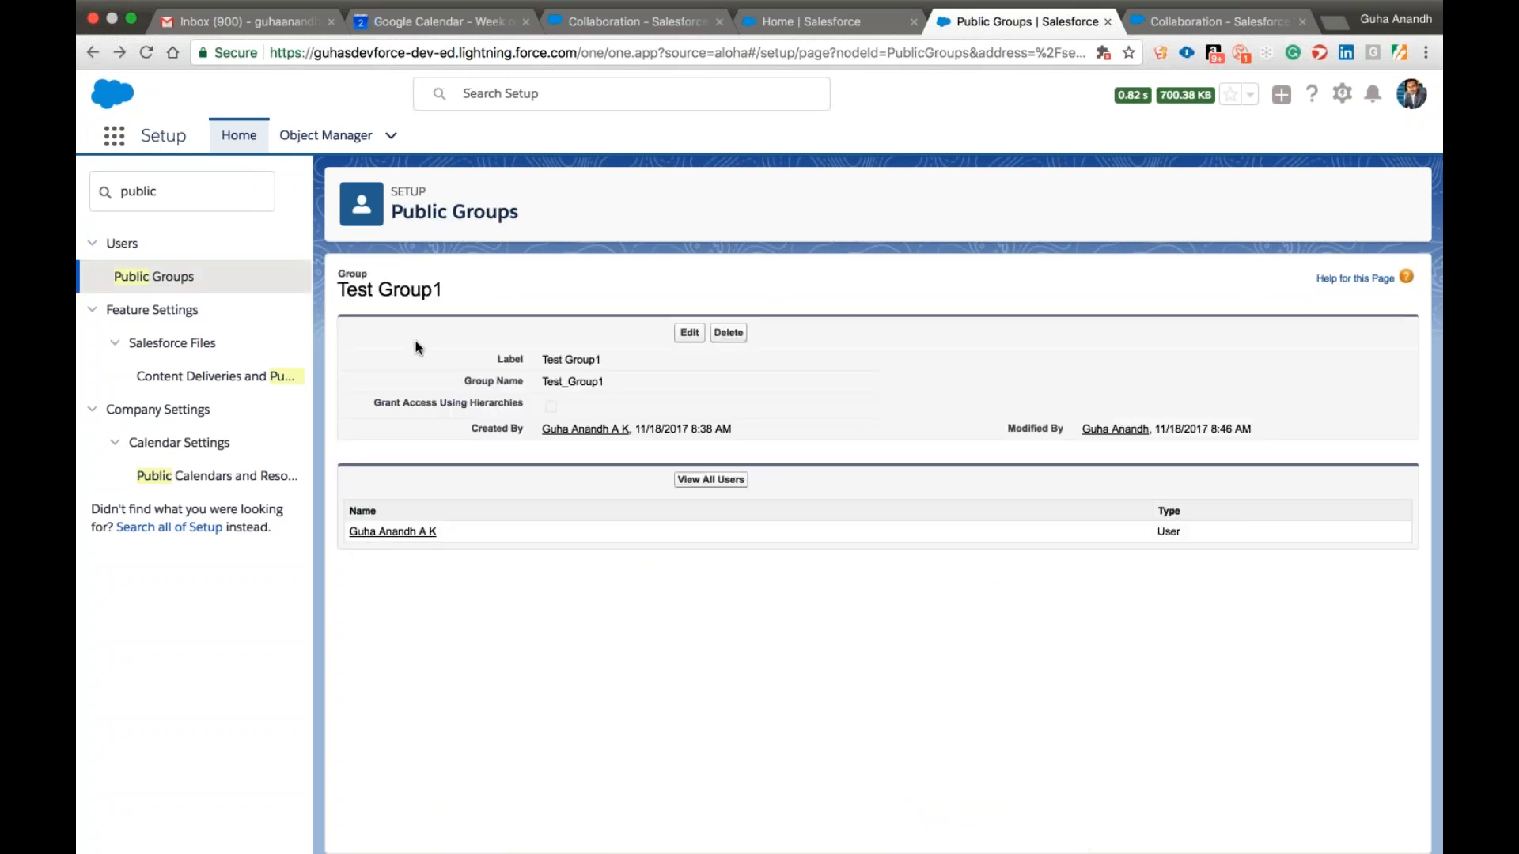
Find the Users page by searching Setup for "user" and log in as the VP Salesforce user with the Std User1 profile.
double_click(188, 190)
type("user")
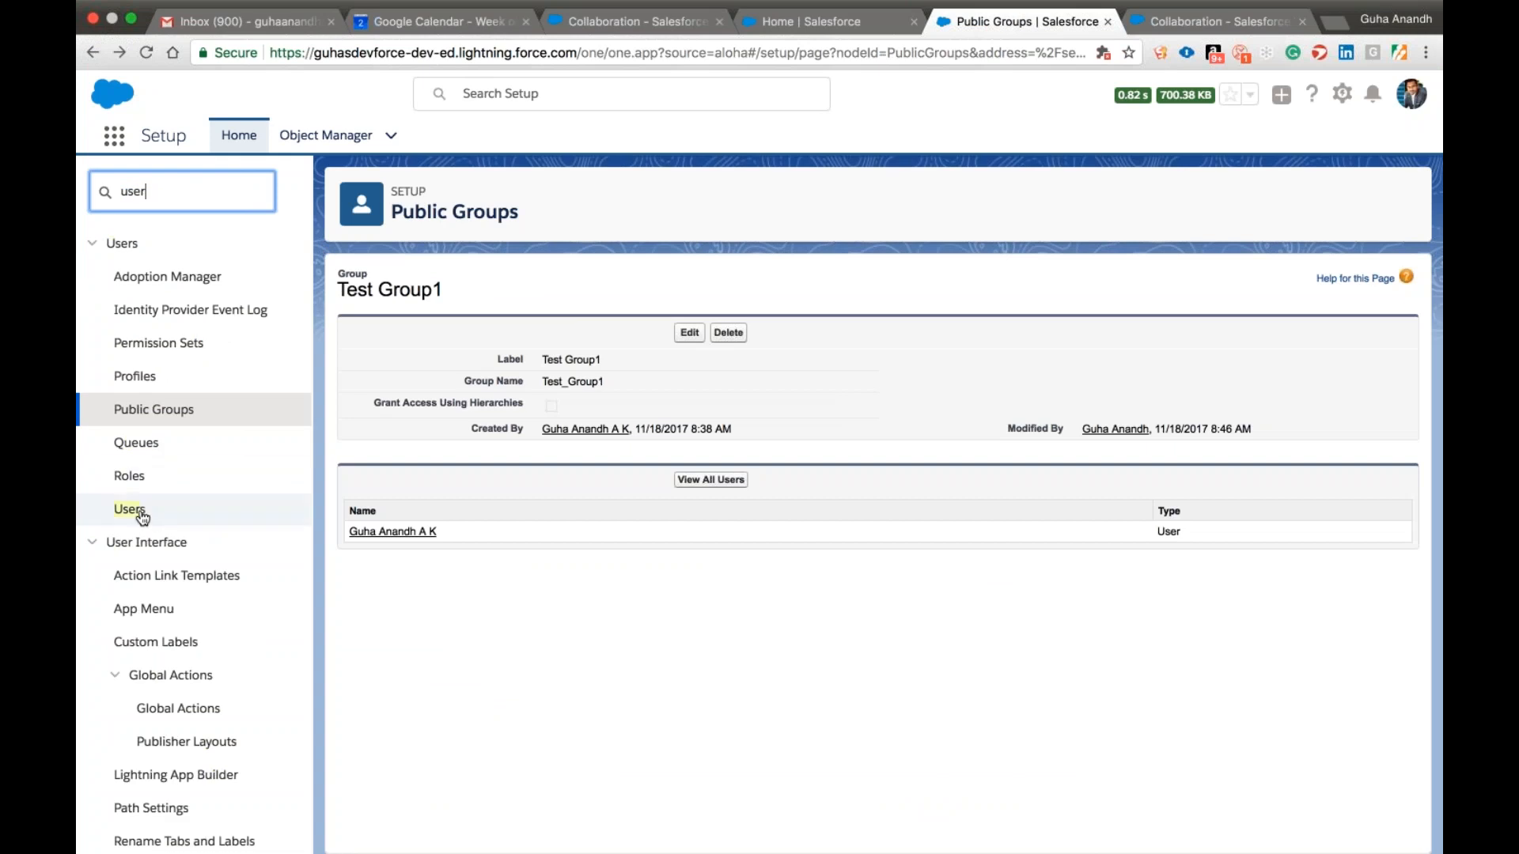
left_click(140, 513)
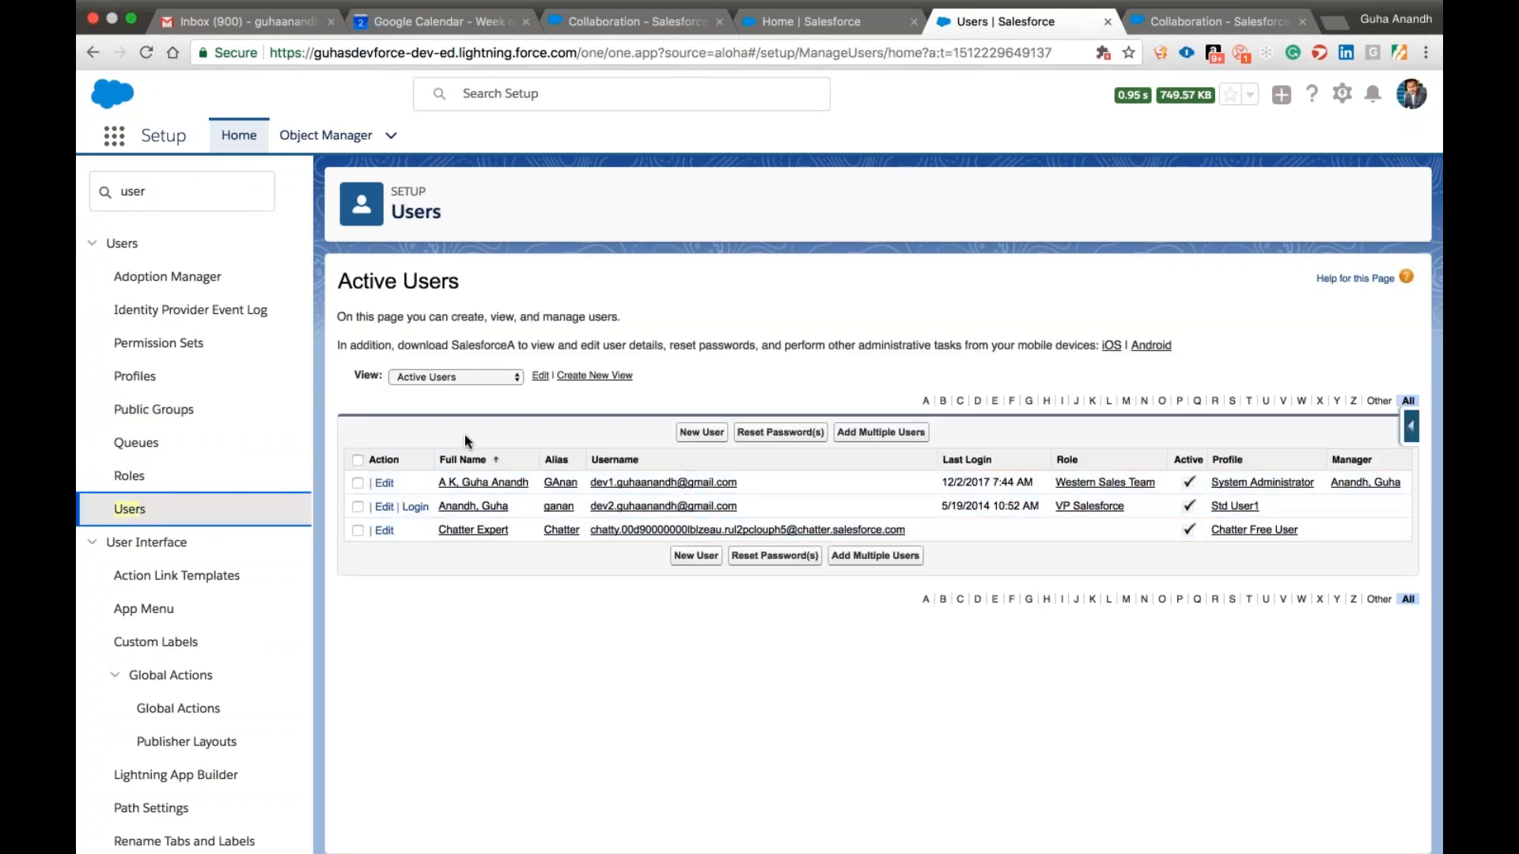
left_click(473, 507)
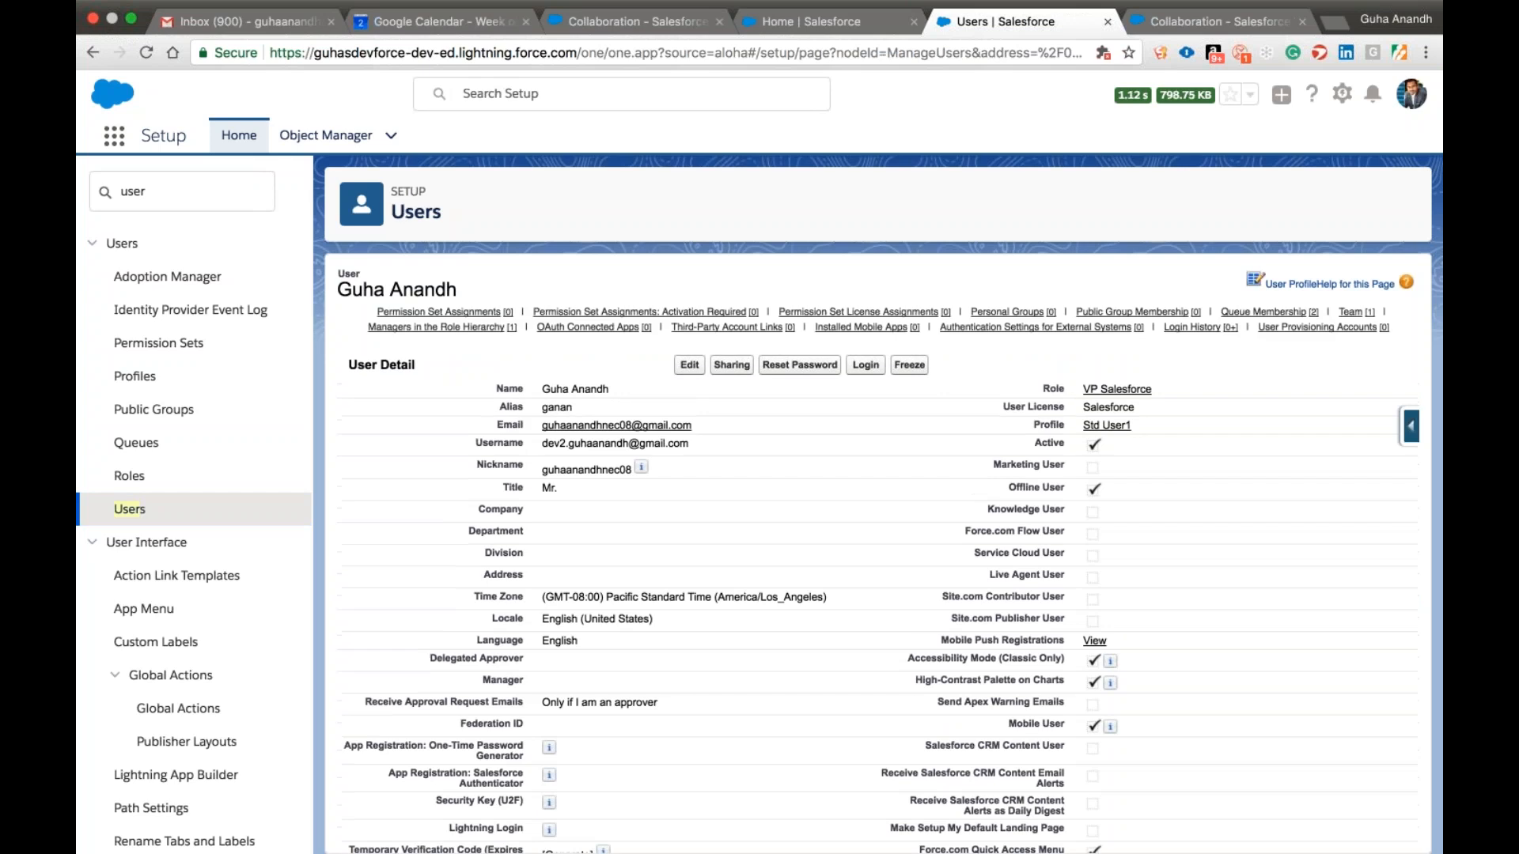
left_click(866, 366)
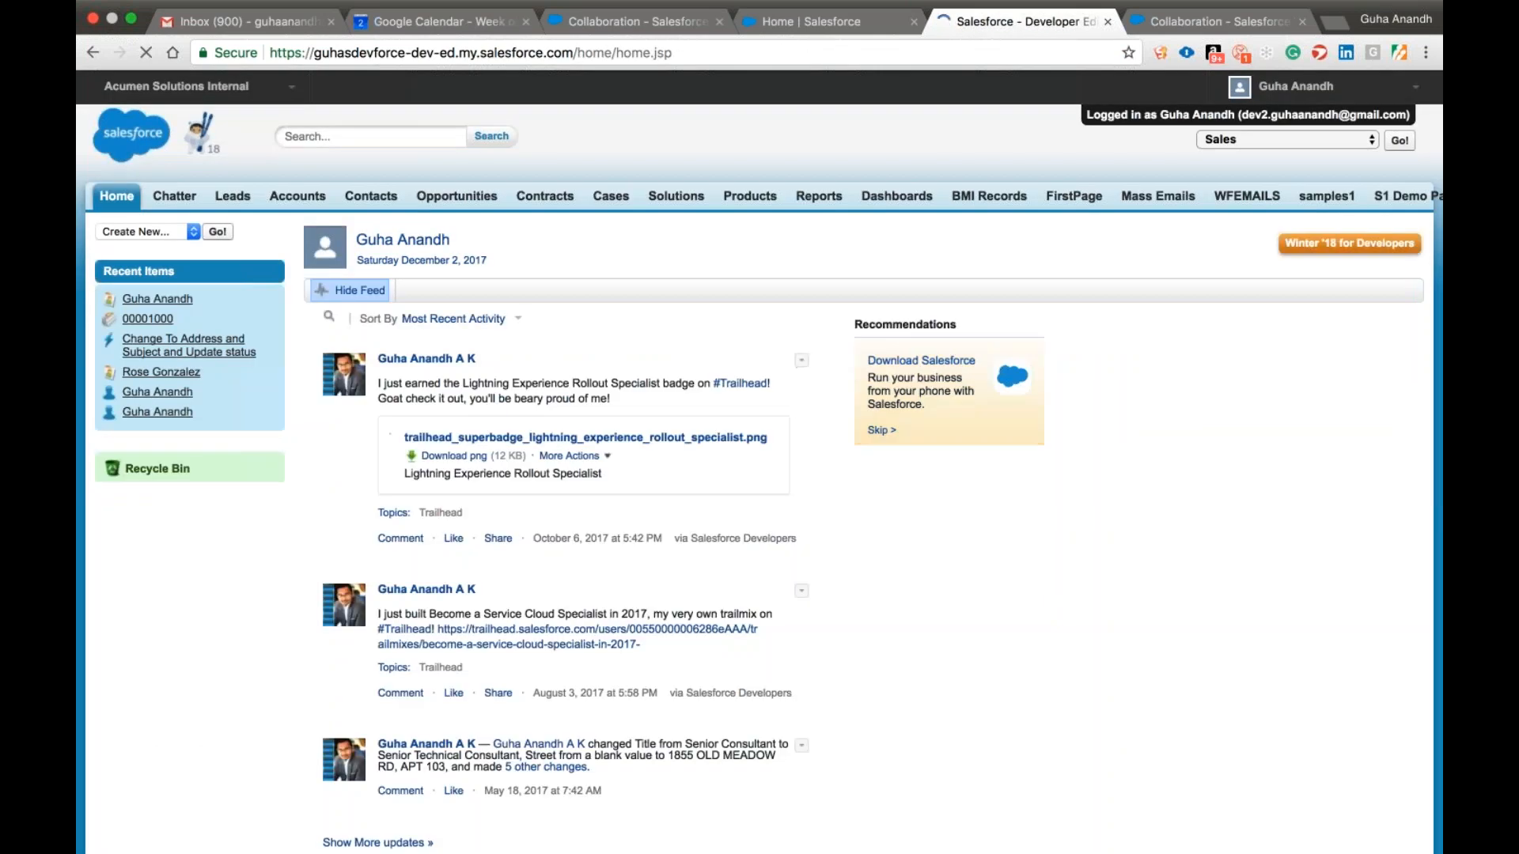
Create and save an account named with the logged-in user's first name followed by "Account", leaving the other fields empty.
left_click(297, 197)
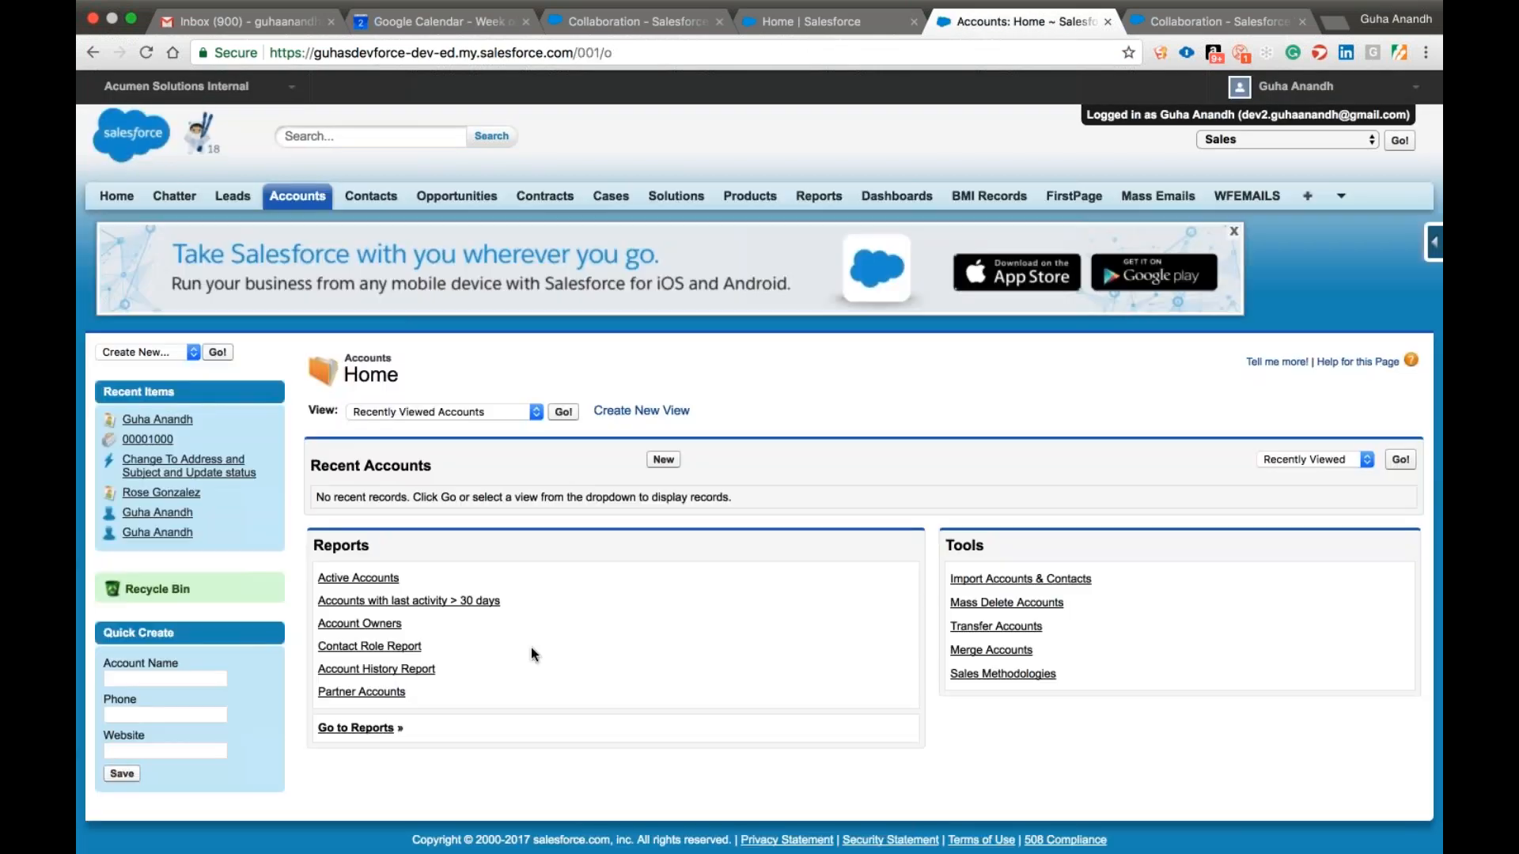
left_click(664, 460)
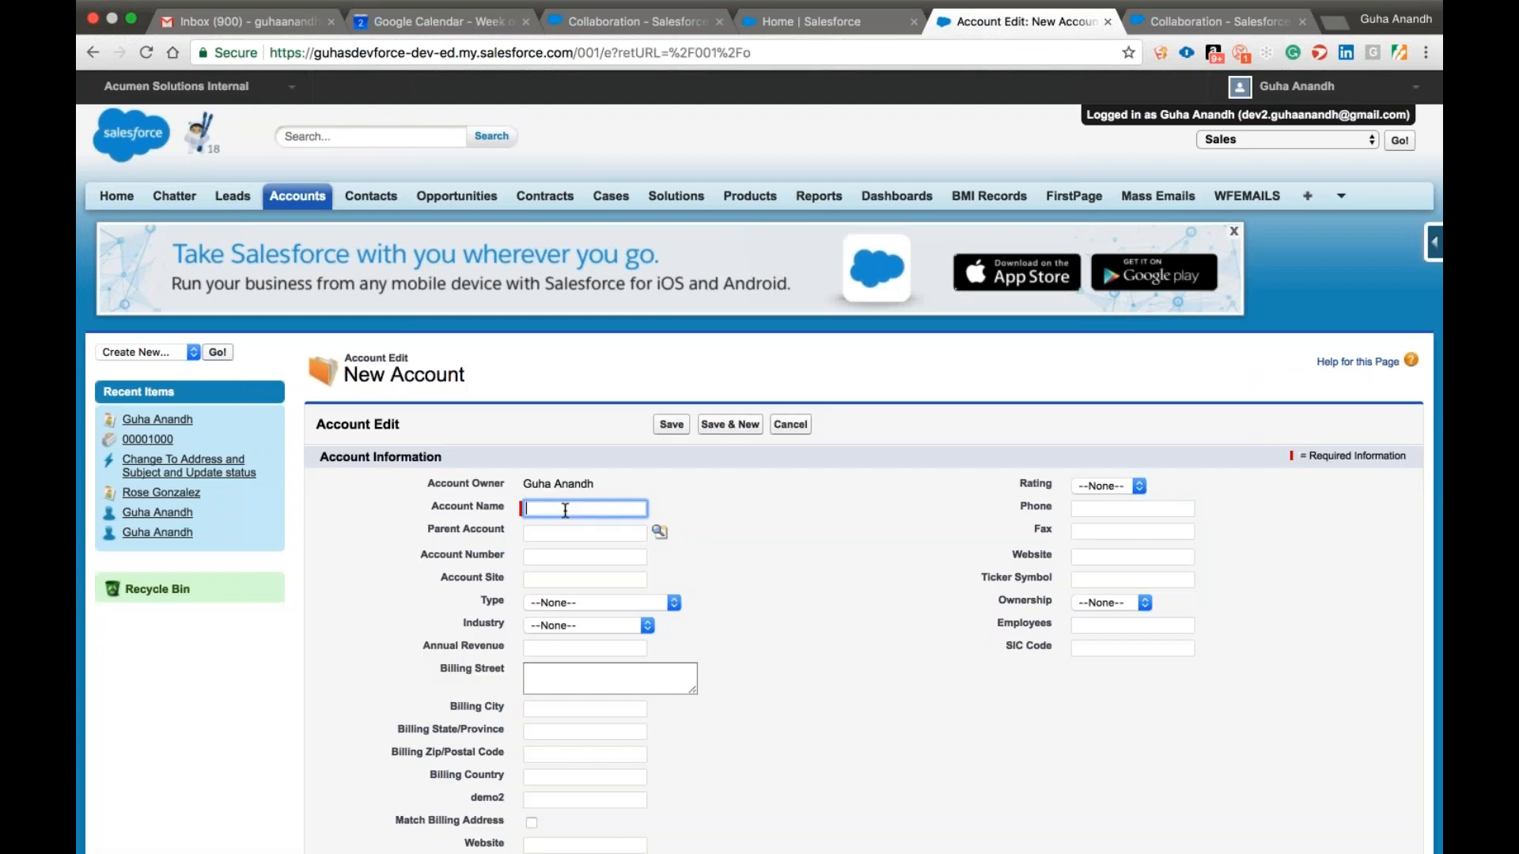
type("Guha Account")
left_click(684, 491)
scroll(787, 510, "down", 7)
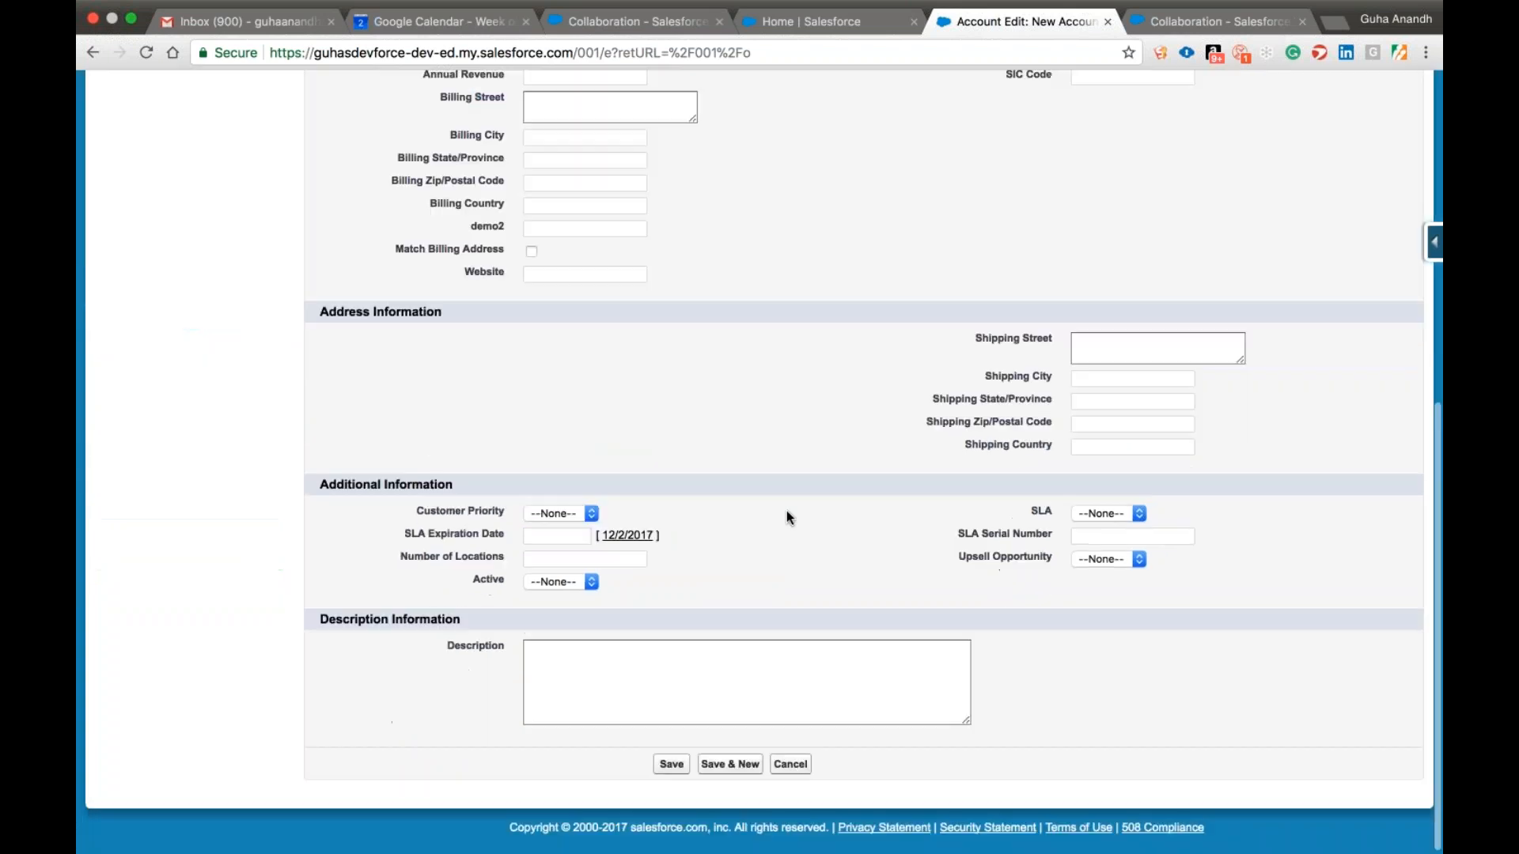
key("Return")
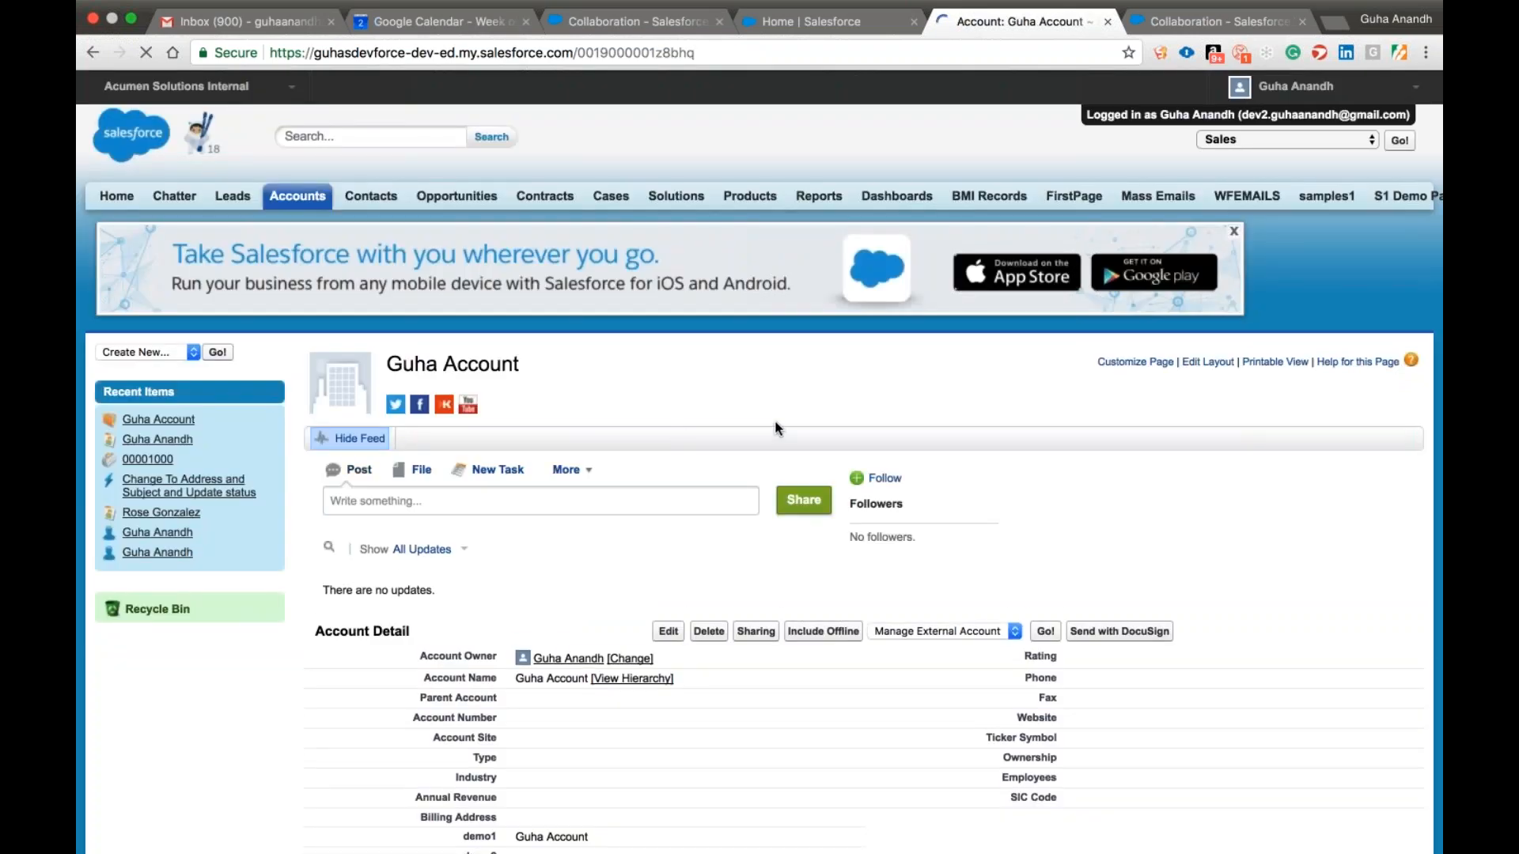
Dismiss the social accounts tip on the new account and log out of the impersonated user's session.
scroll(672, 392, "down", 5)
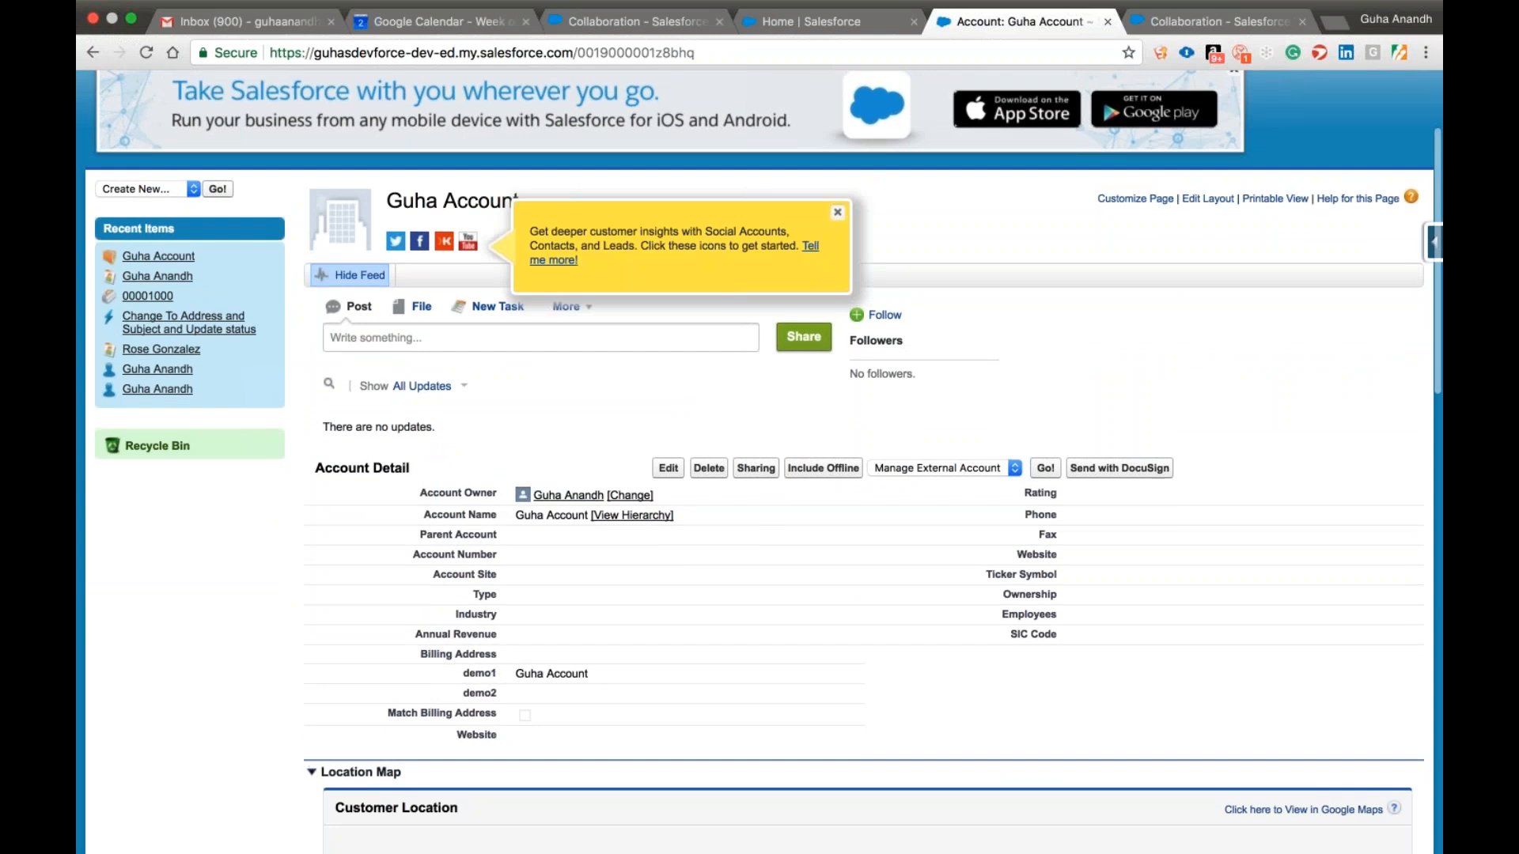
left_click(837, 212)
scroll(625, 250, "up", 2)
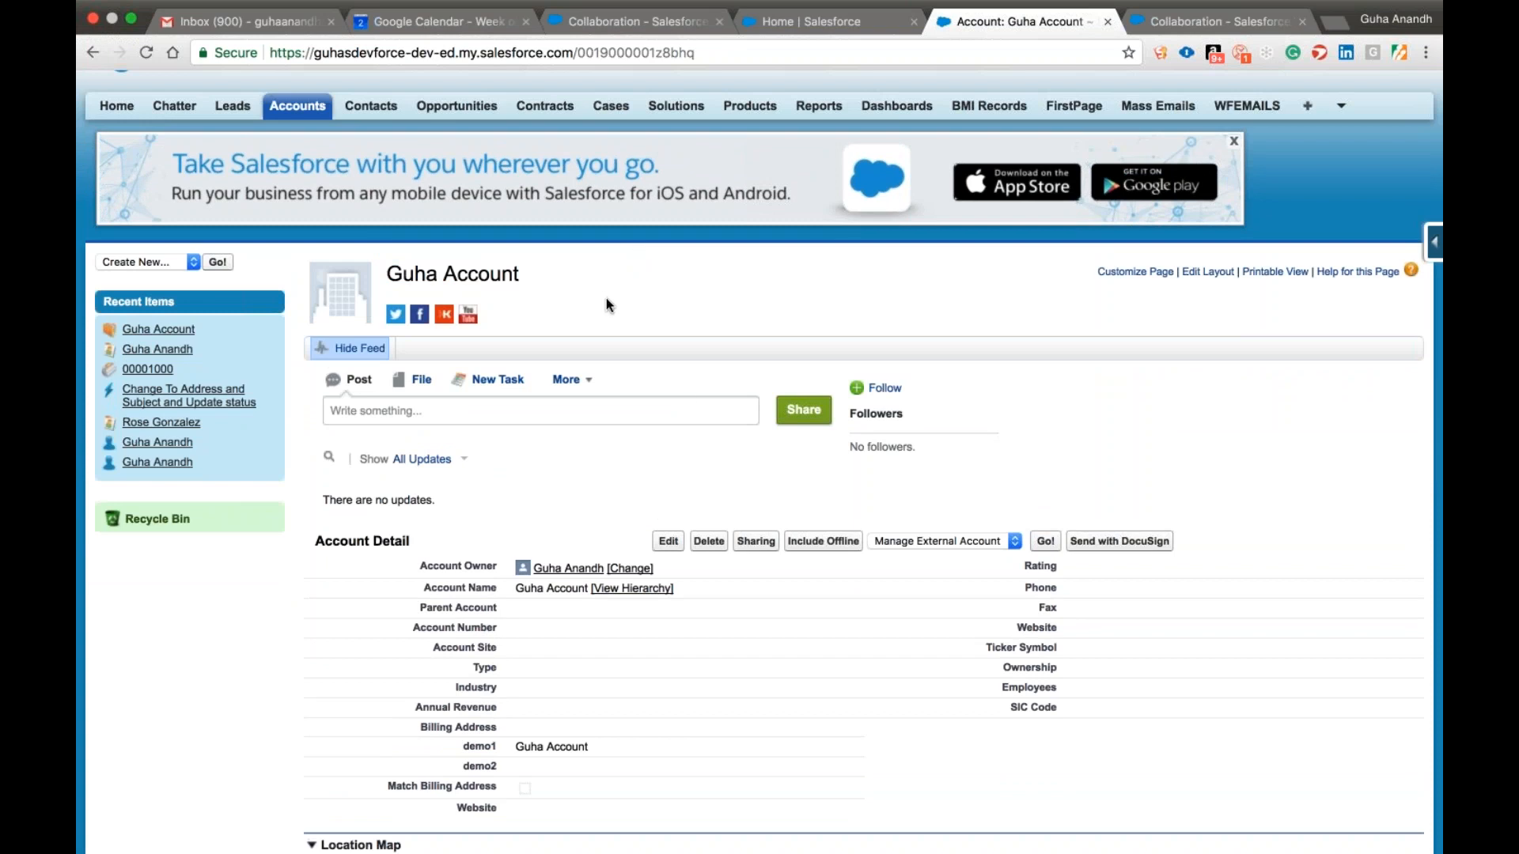
left_click(305, 115)
left_click(1283, 88)
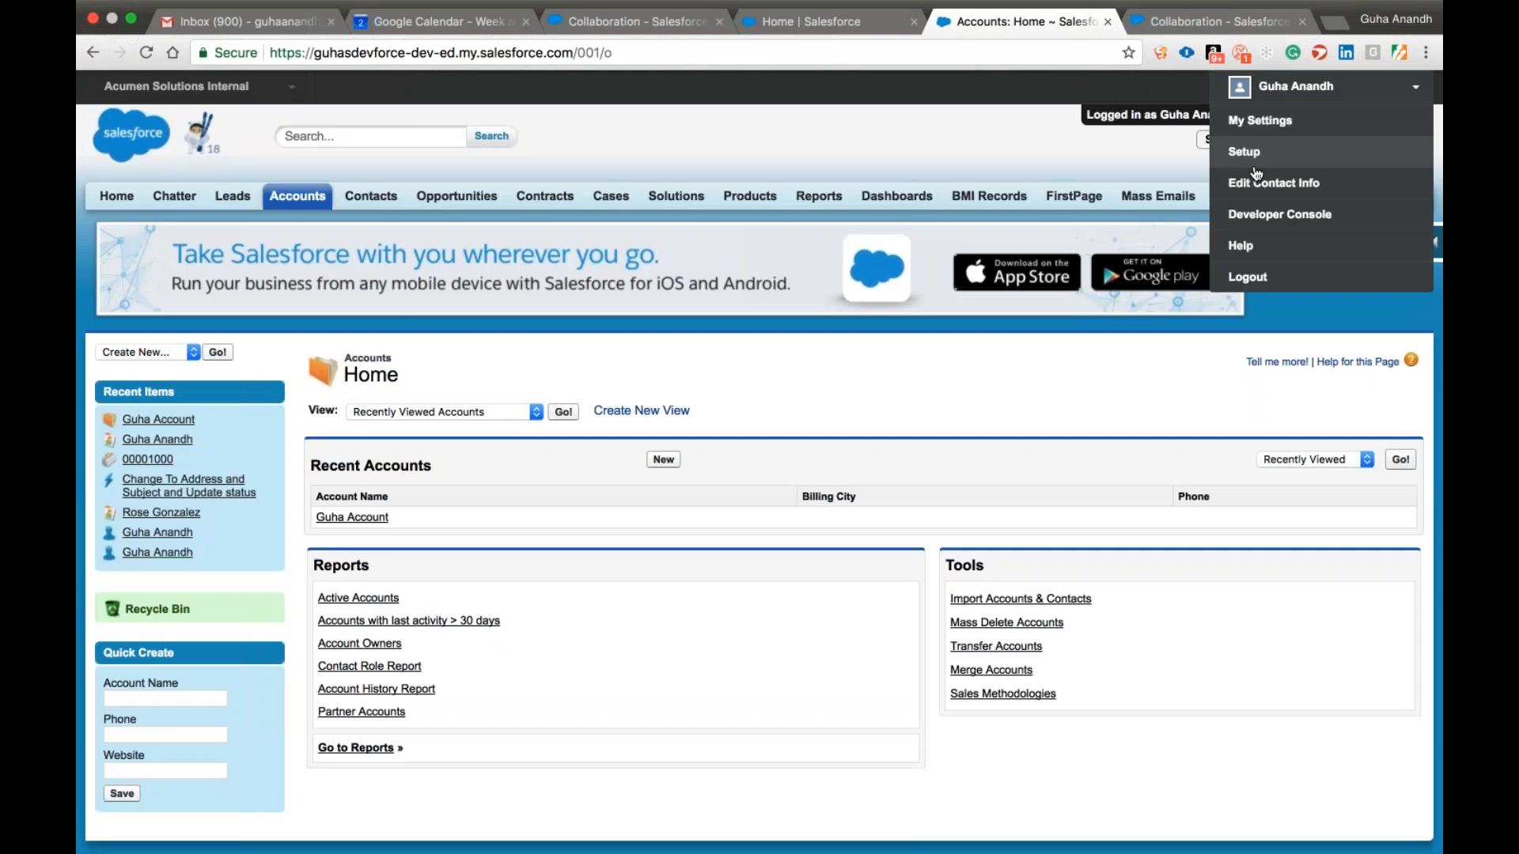
left_click(1250, 277)
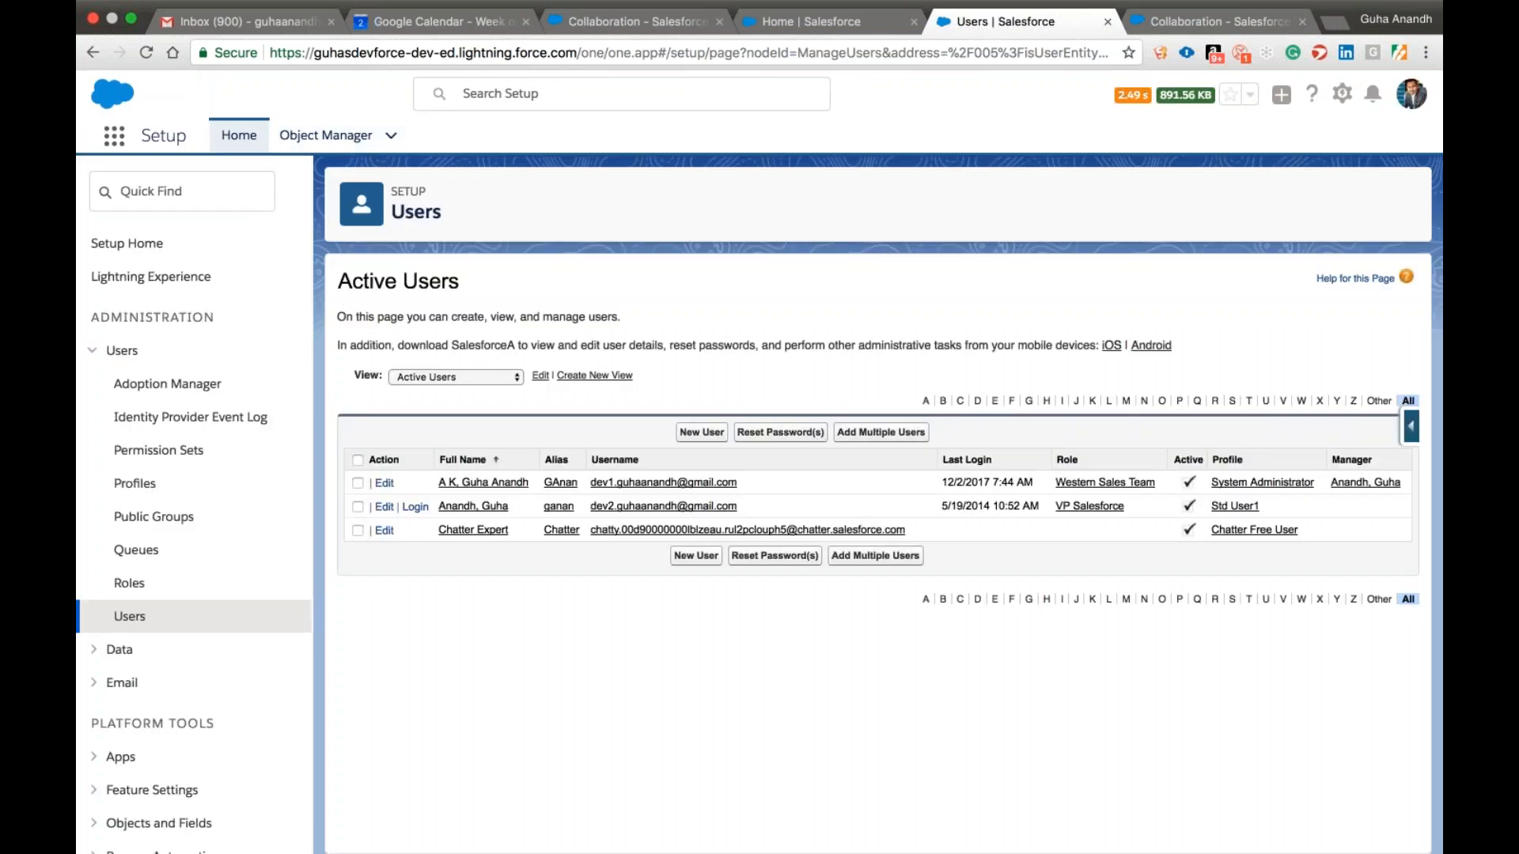
Open the Sales app and create an account named "T" plus the owner's first name and "Account".
left_click(330, 141)
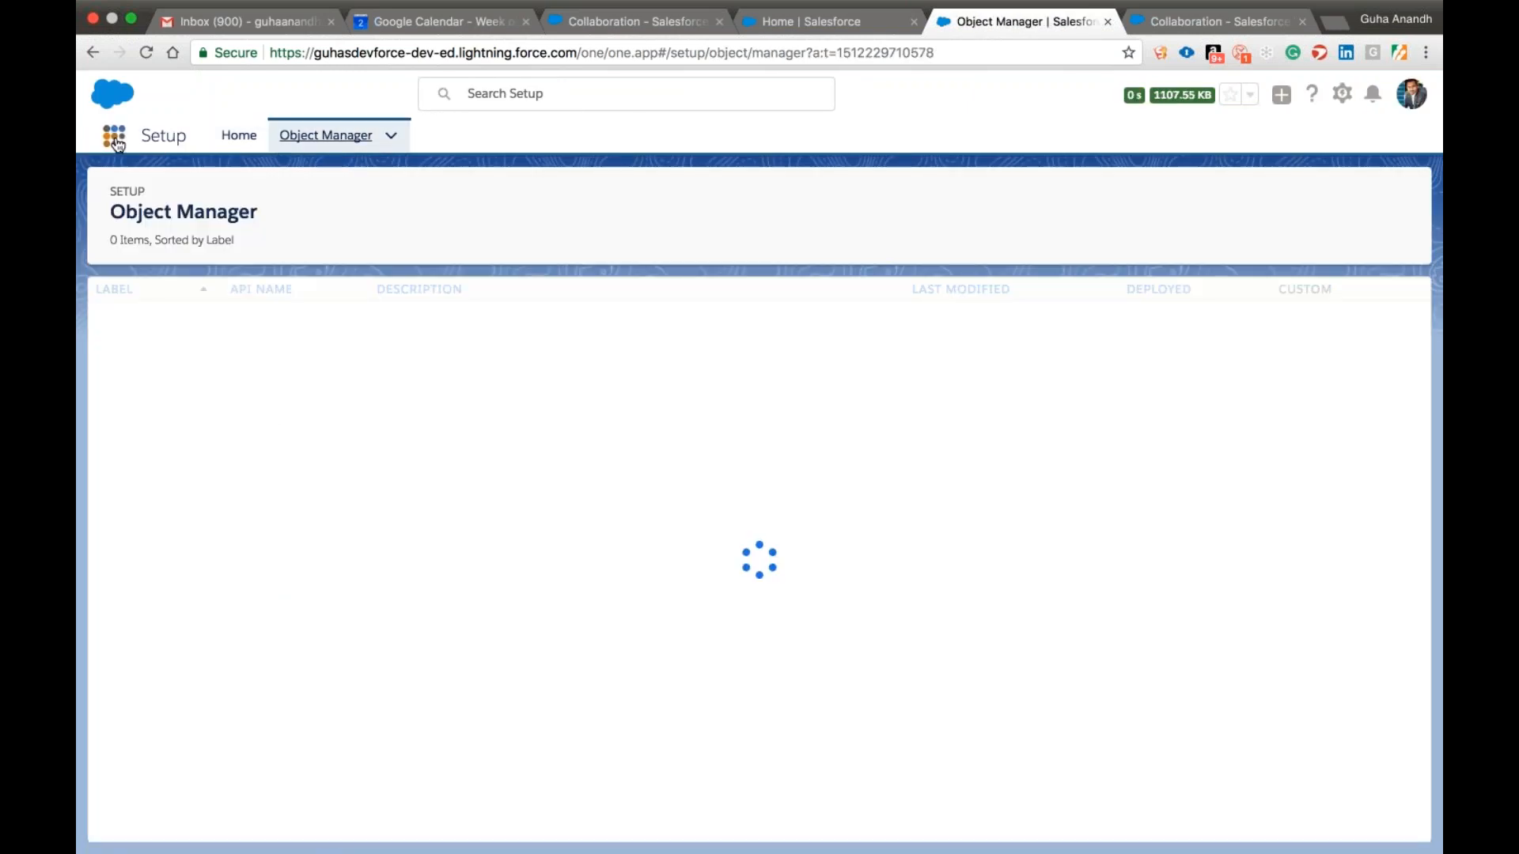
left_click(115, 140)
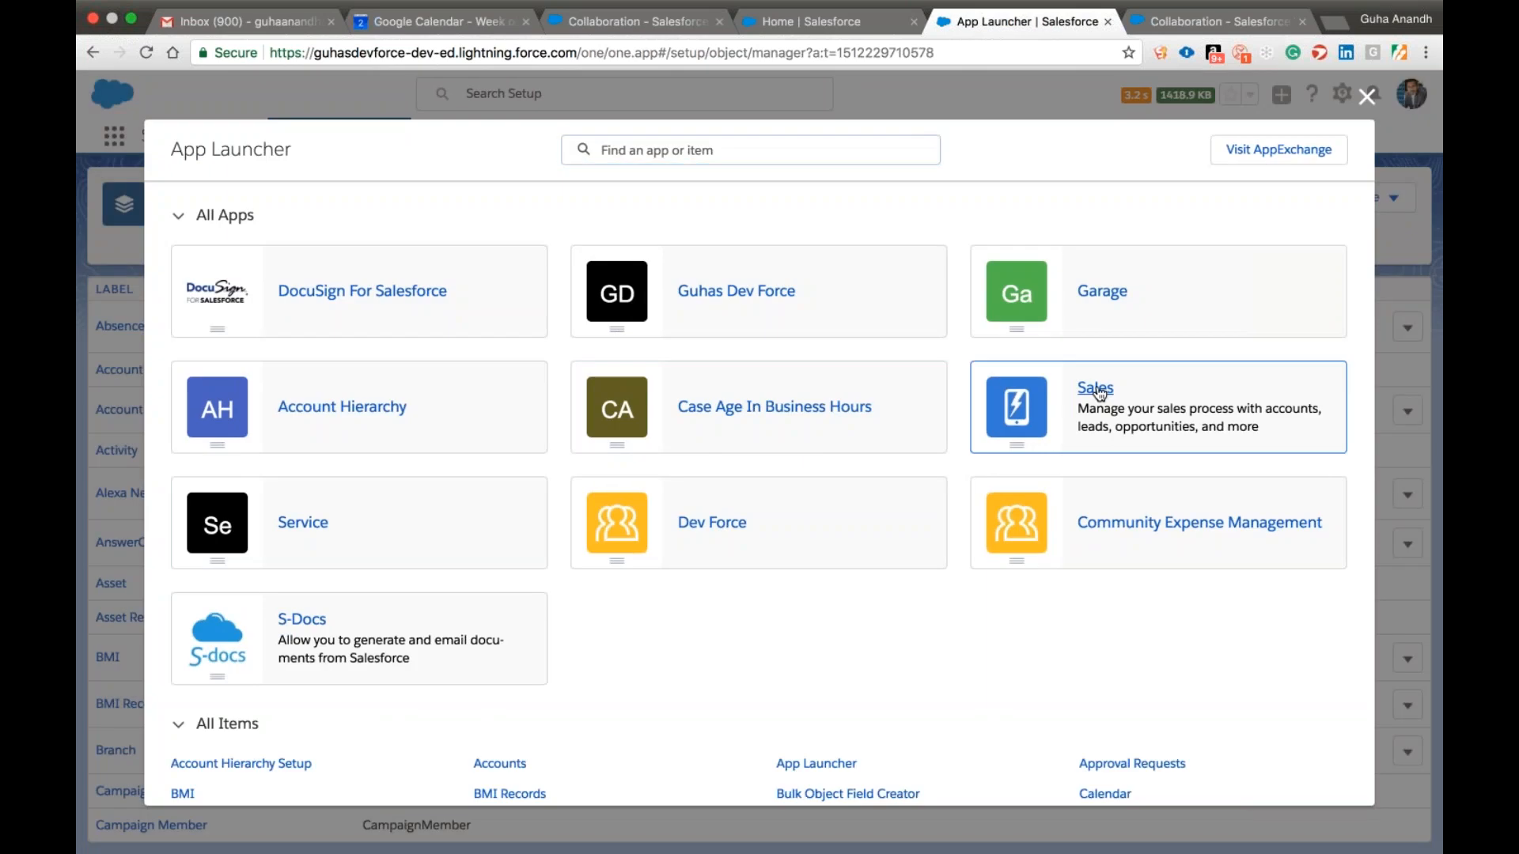
left_click(1096, 392)
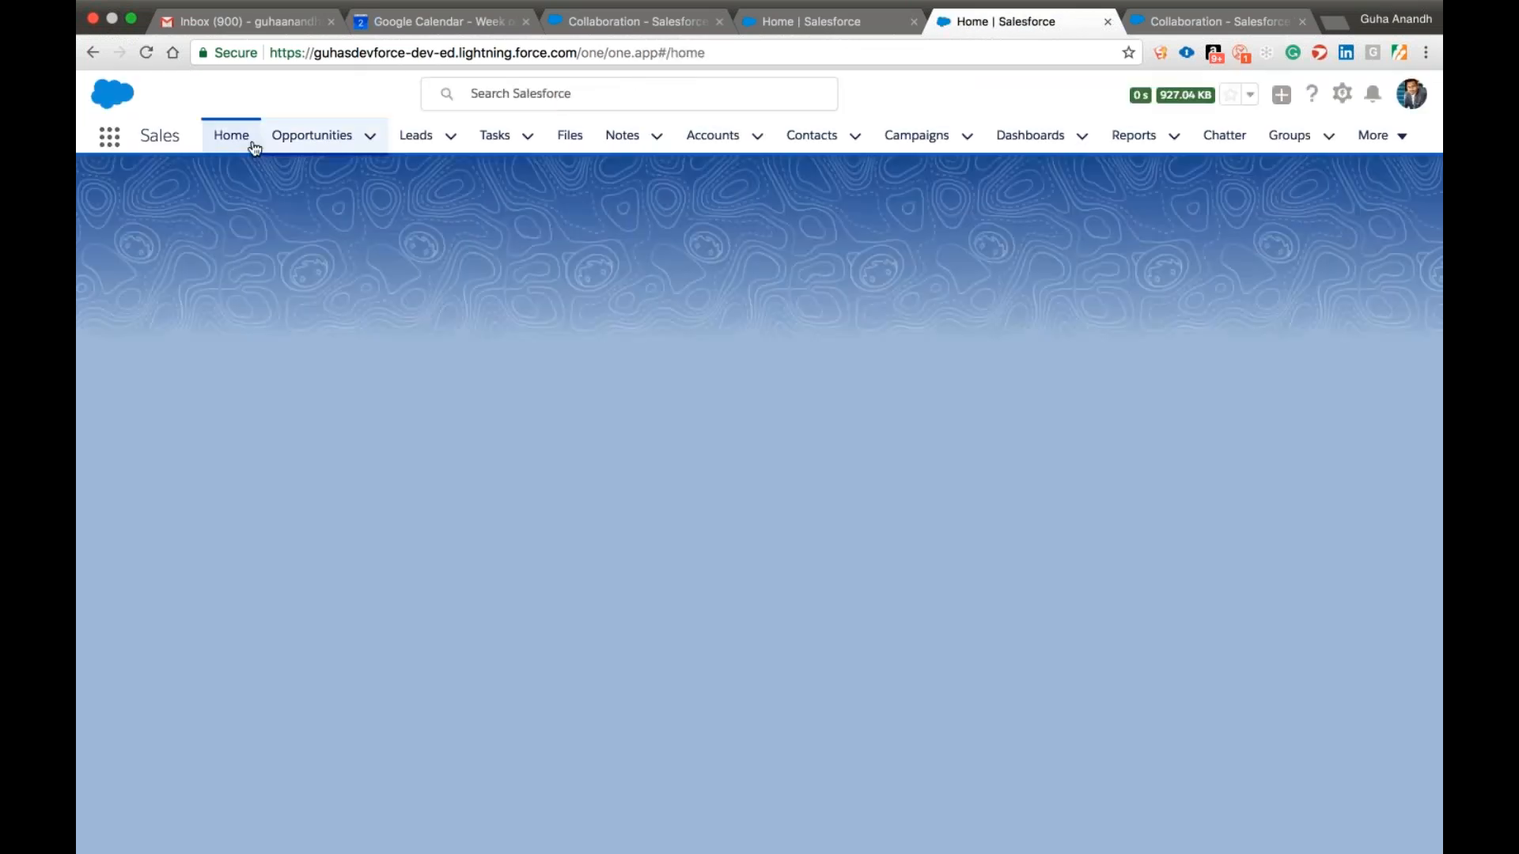
left_click(692, 136)
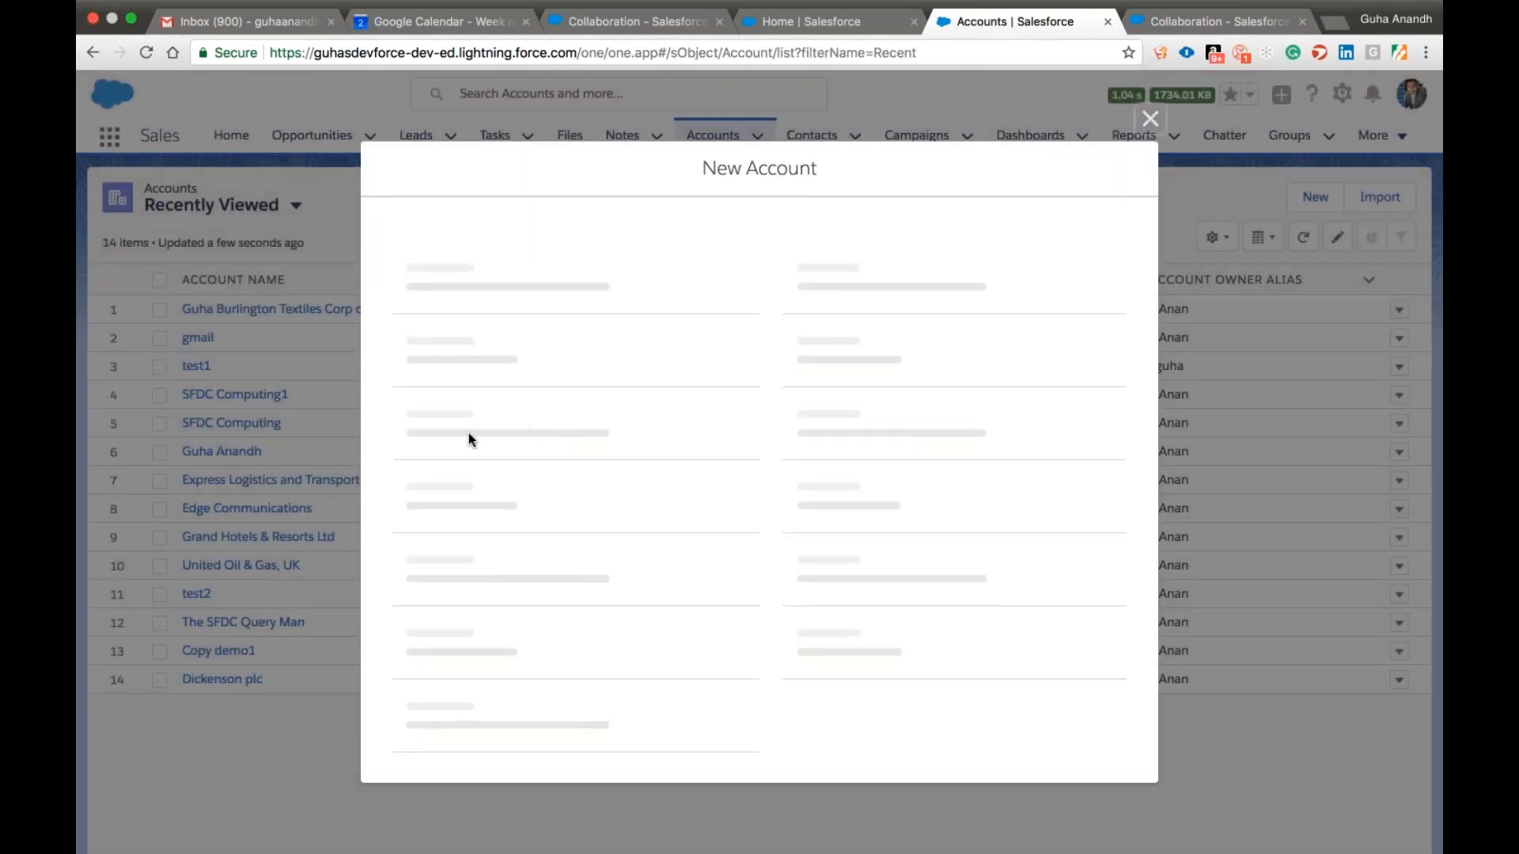
type("T Guha ")
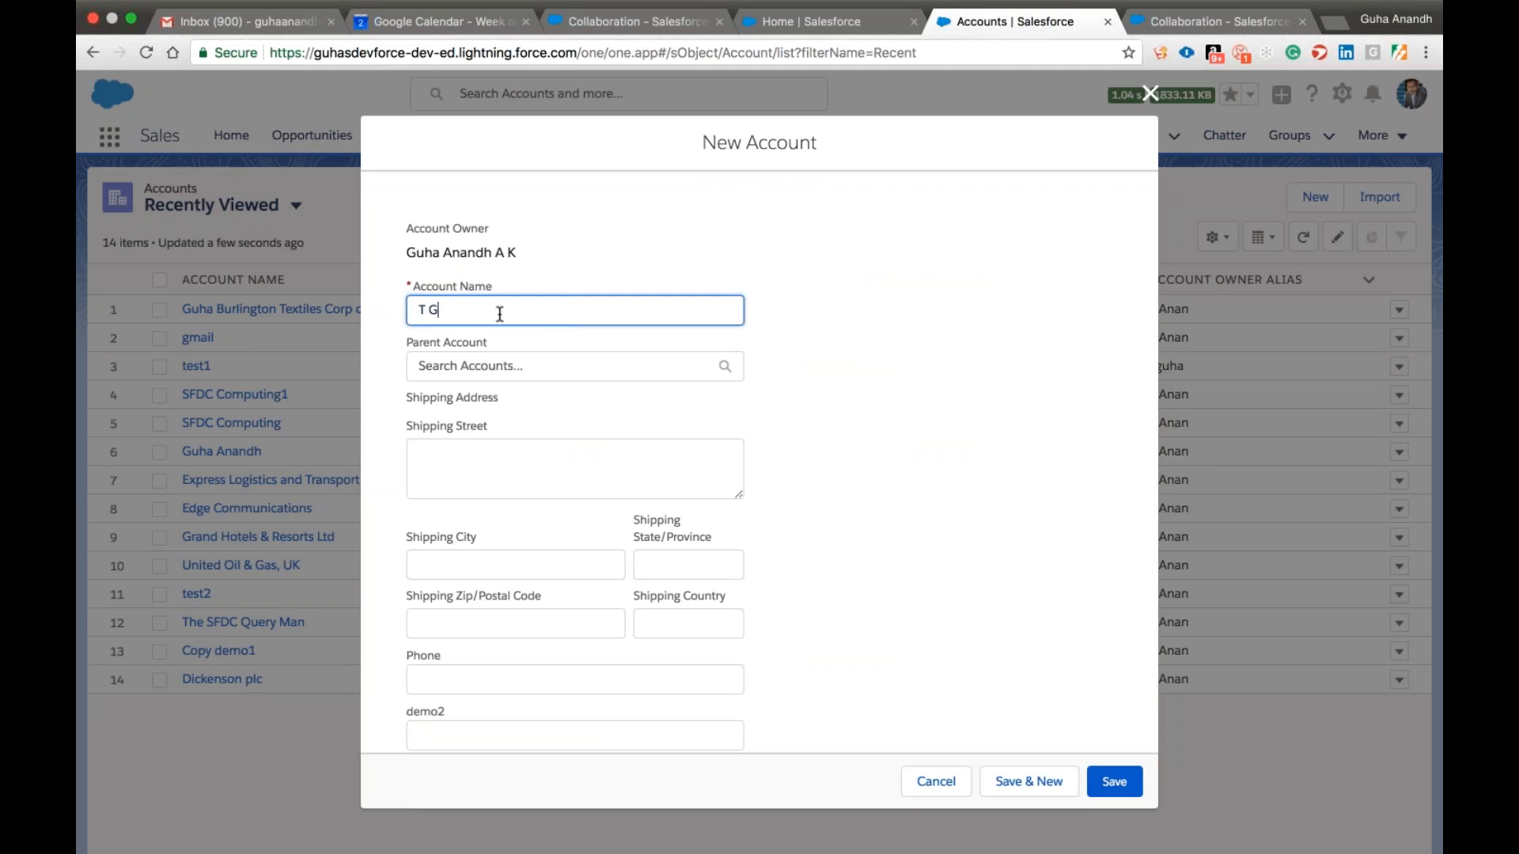
type("Account")
left_click(1087, 779)
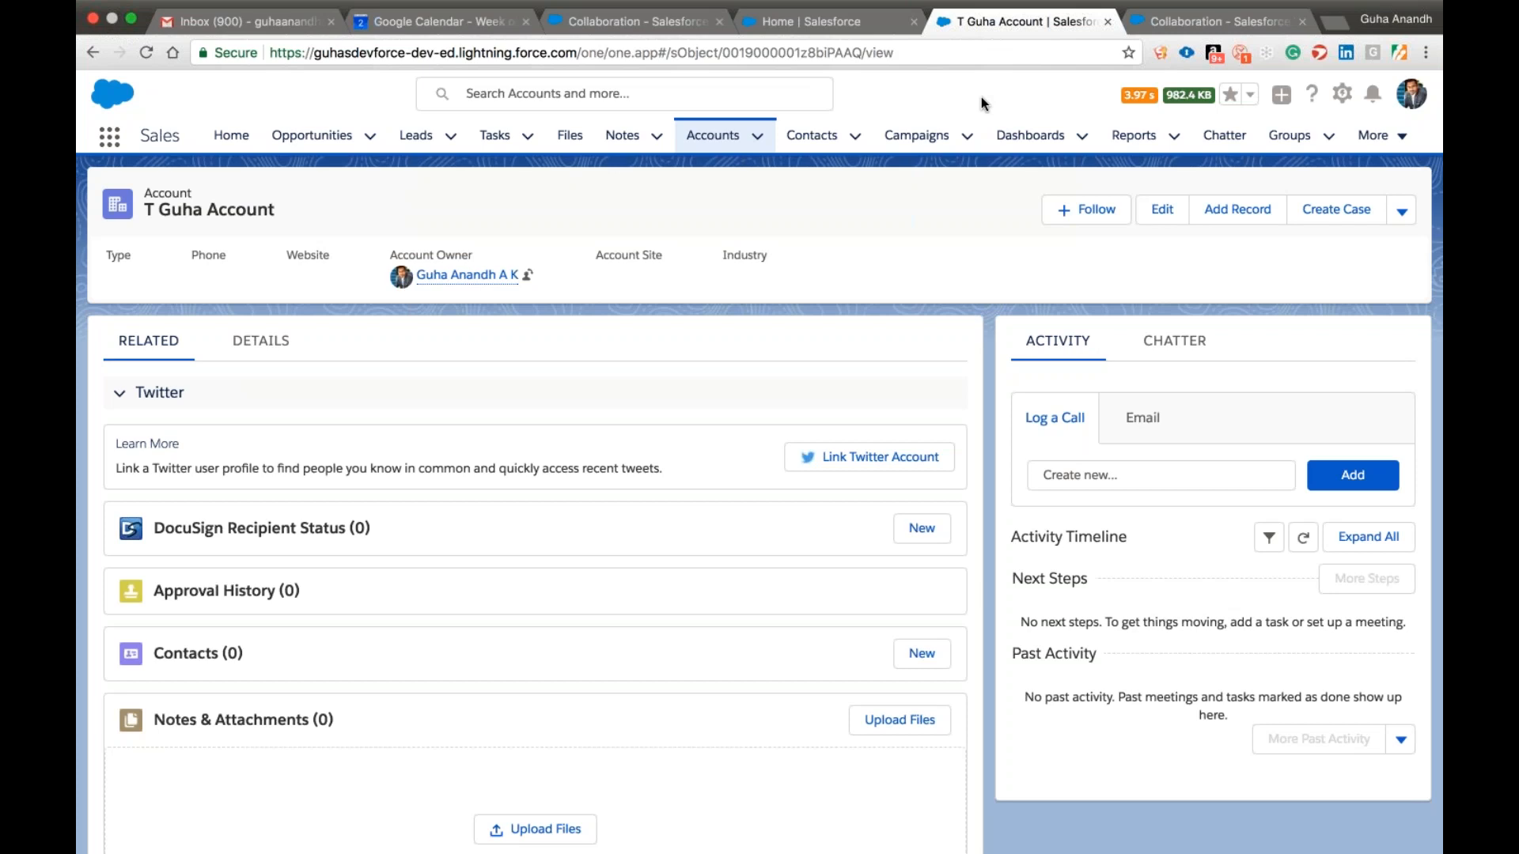
Create and save another account, named with the owner's first name followed by "Acc 2".
left_click(712, 135)
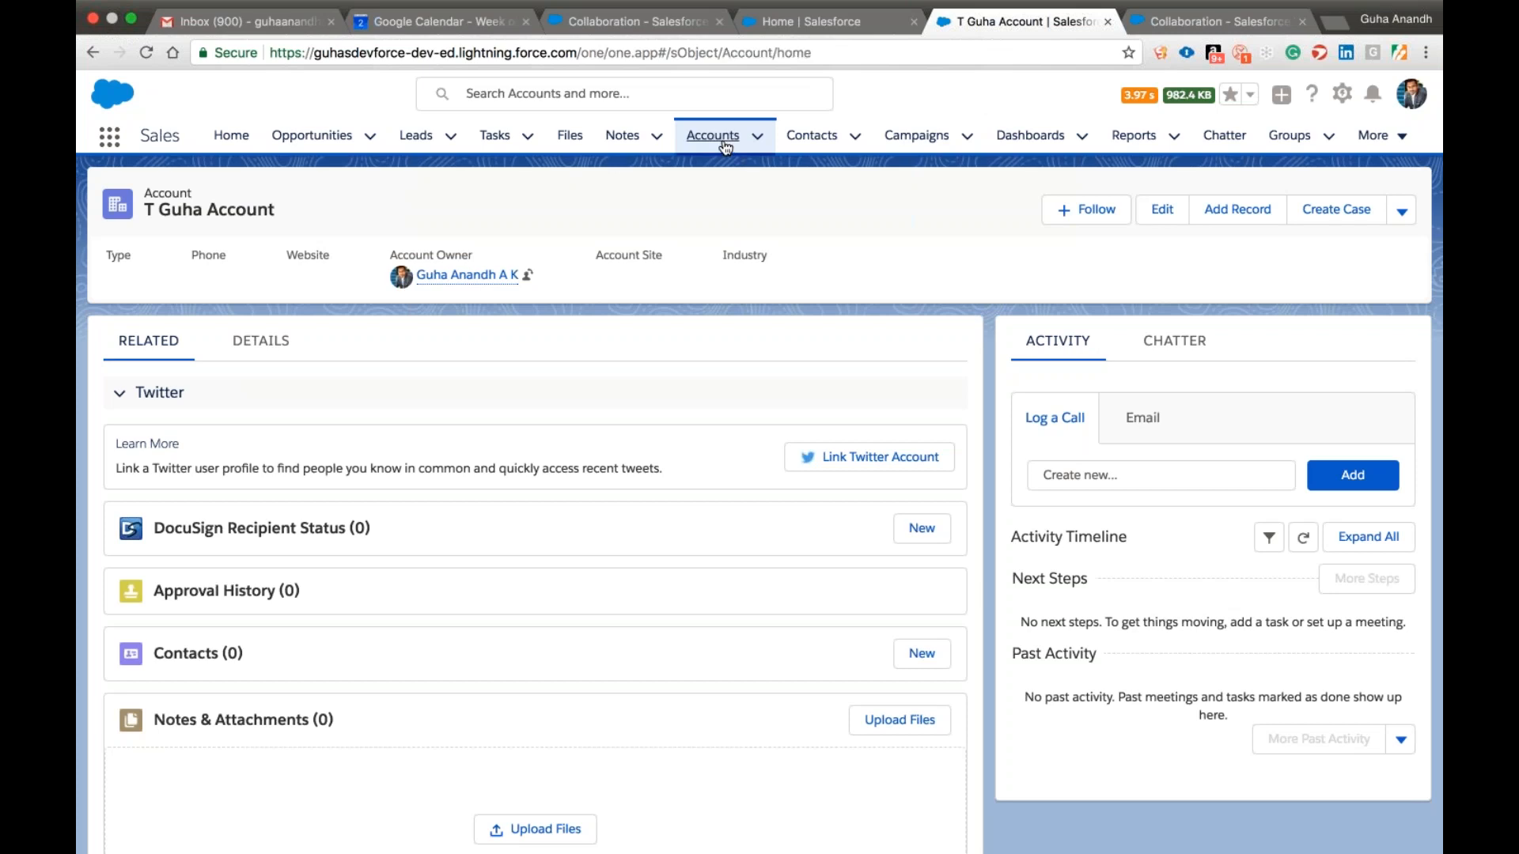
left_click(1313, 197)
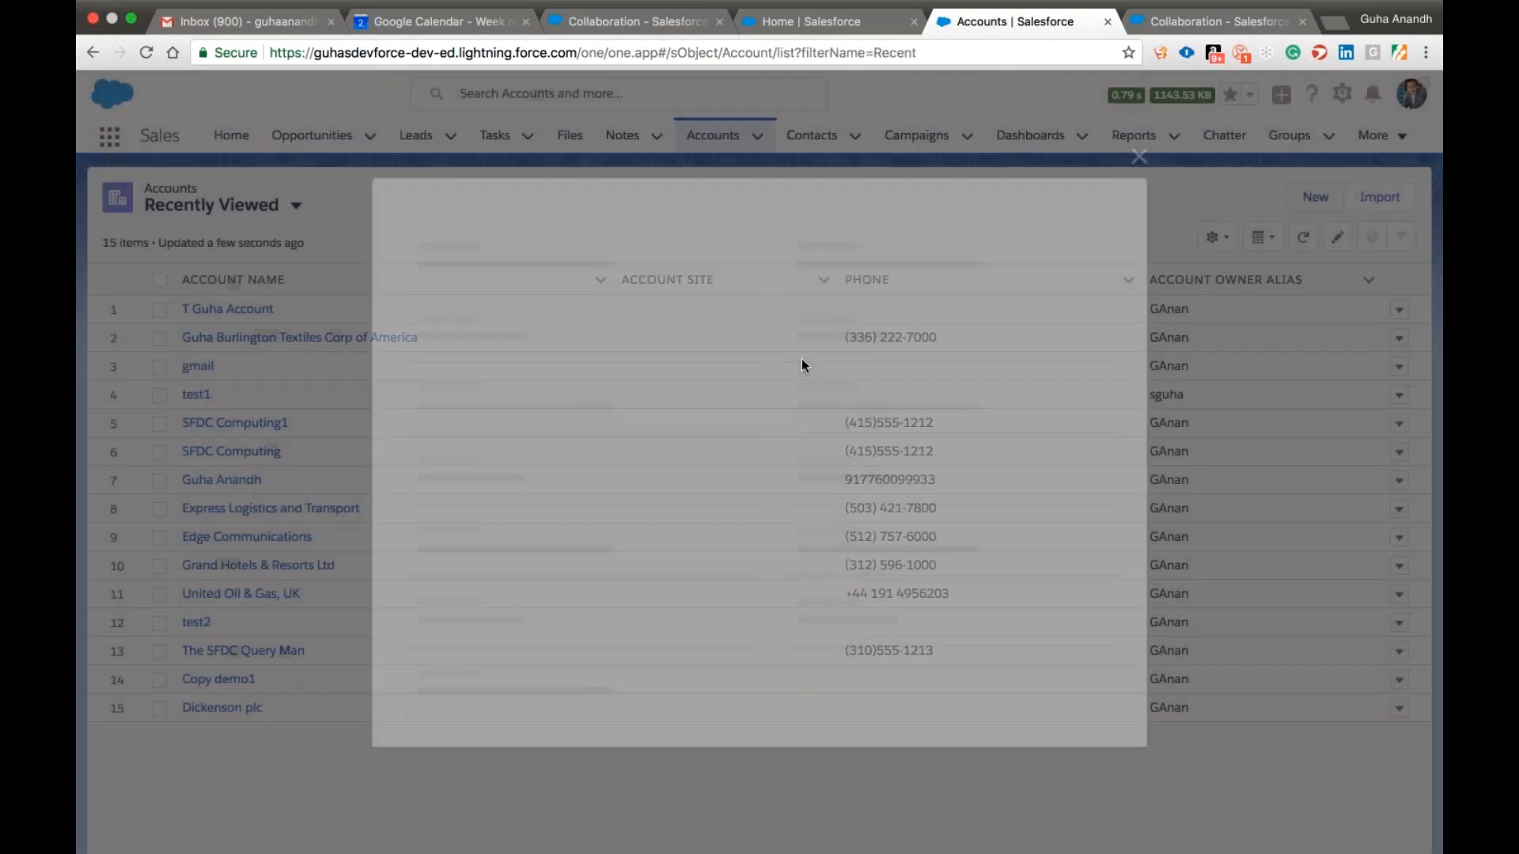
type("guha Acc 2")
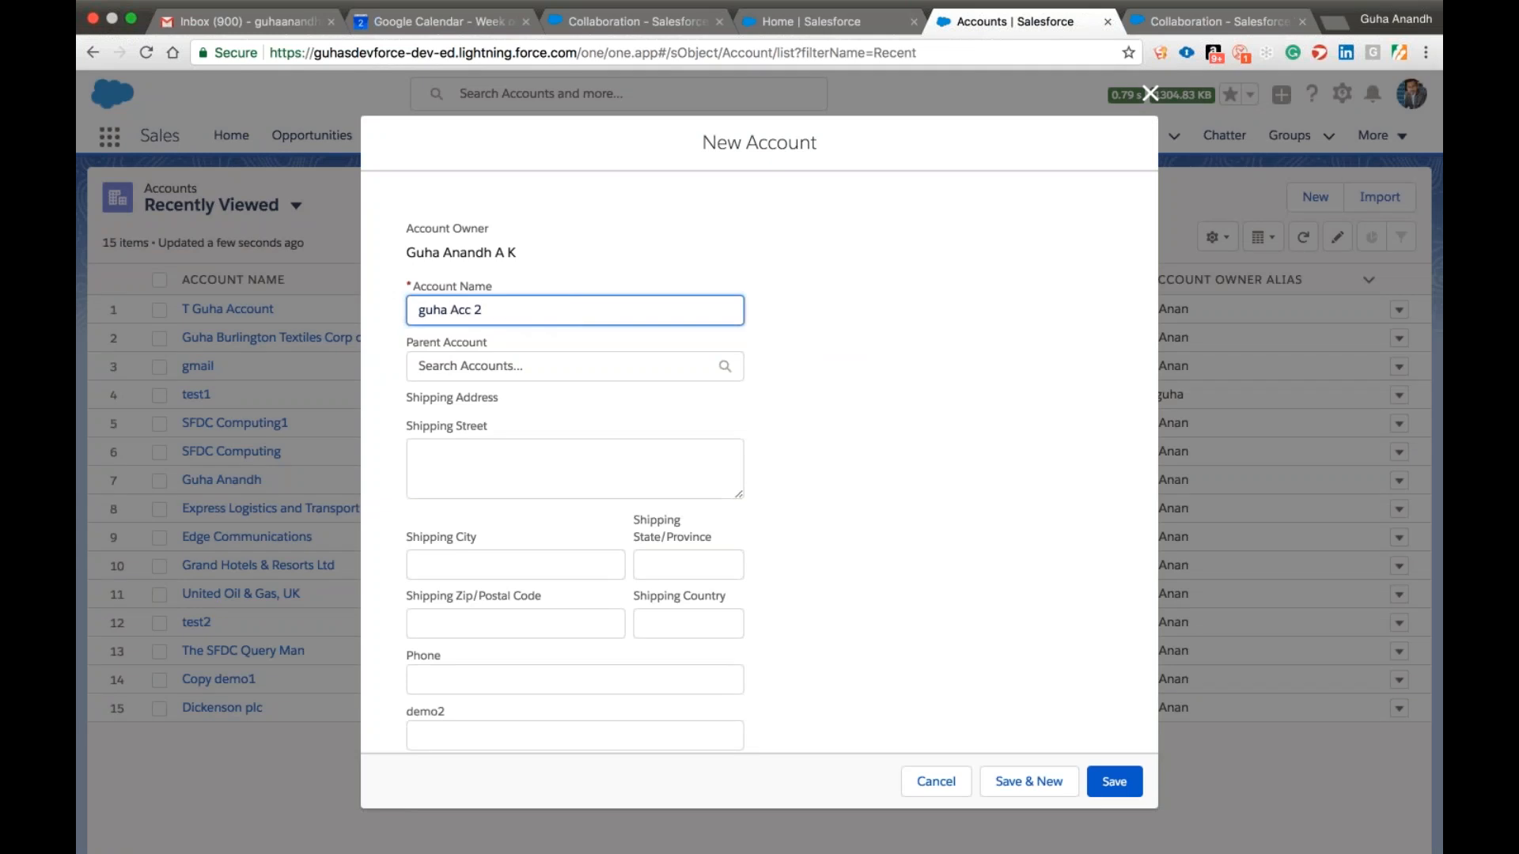
left_click(1112, 783)
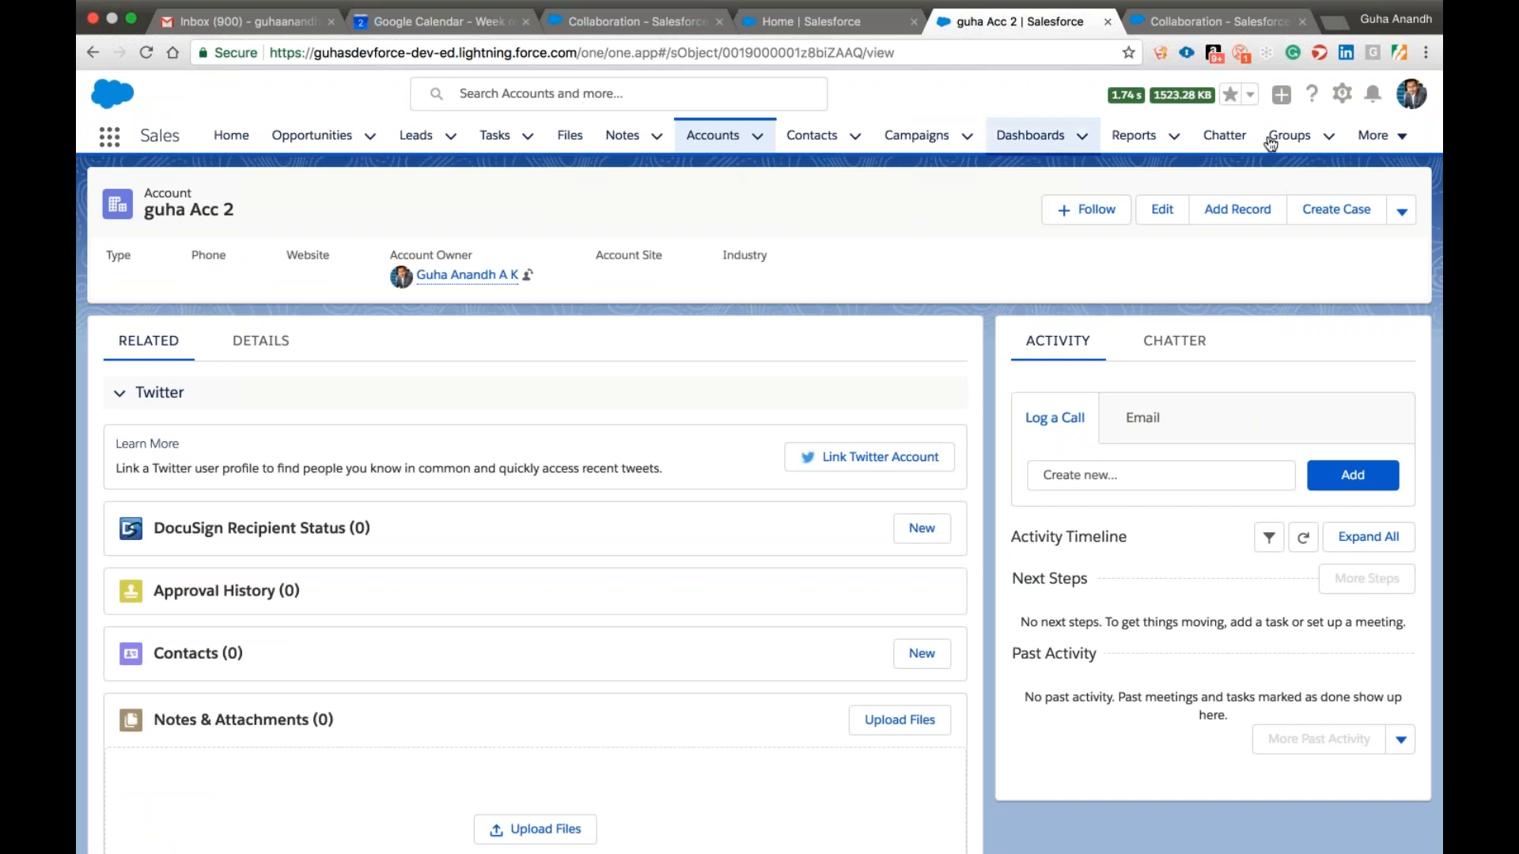
Switch to the browser tab with the Salesforce Home page and open Setup from there.
left_click(1343, 93)
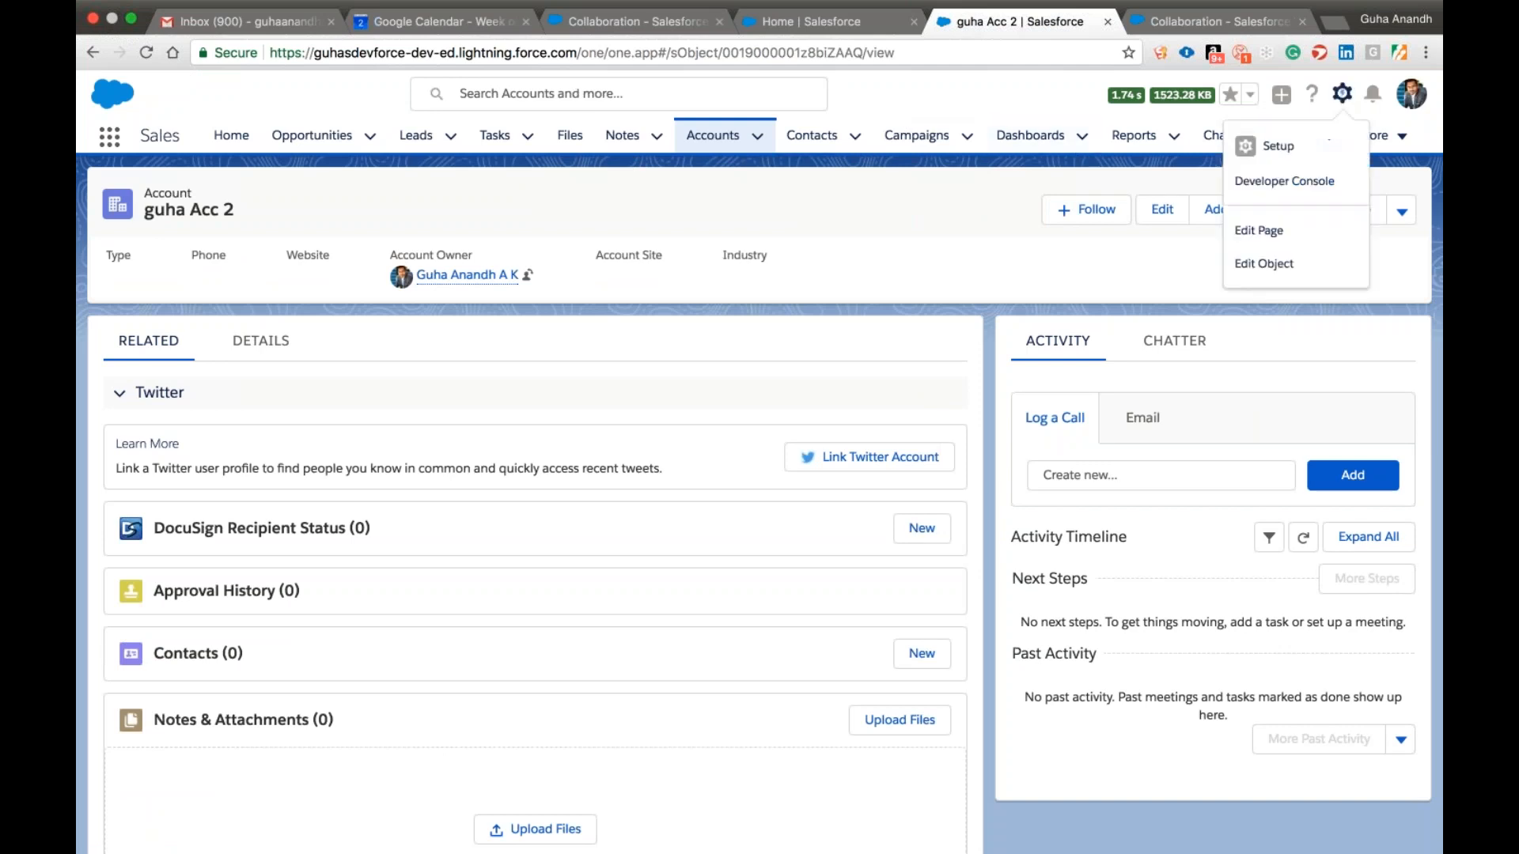
left_click(842, 22)
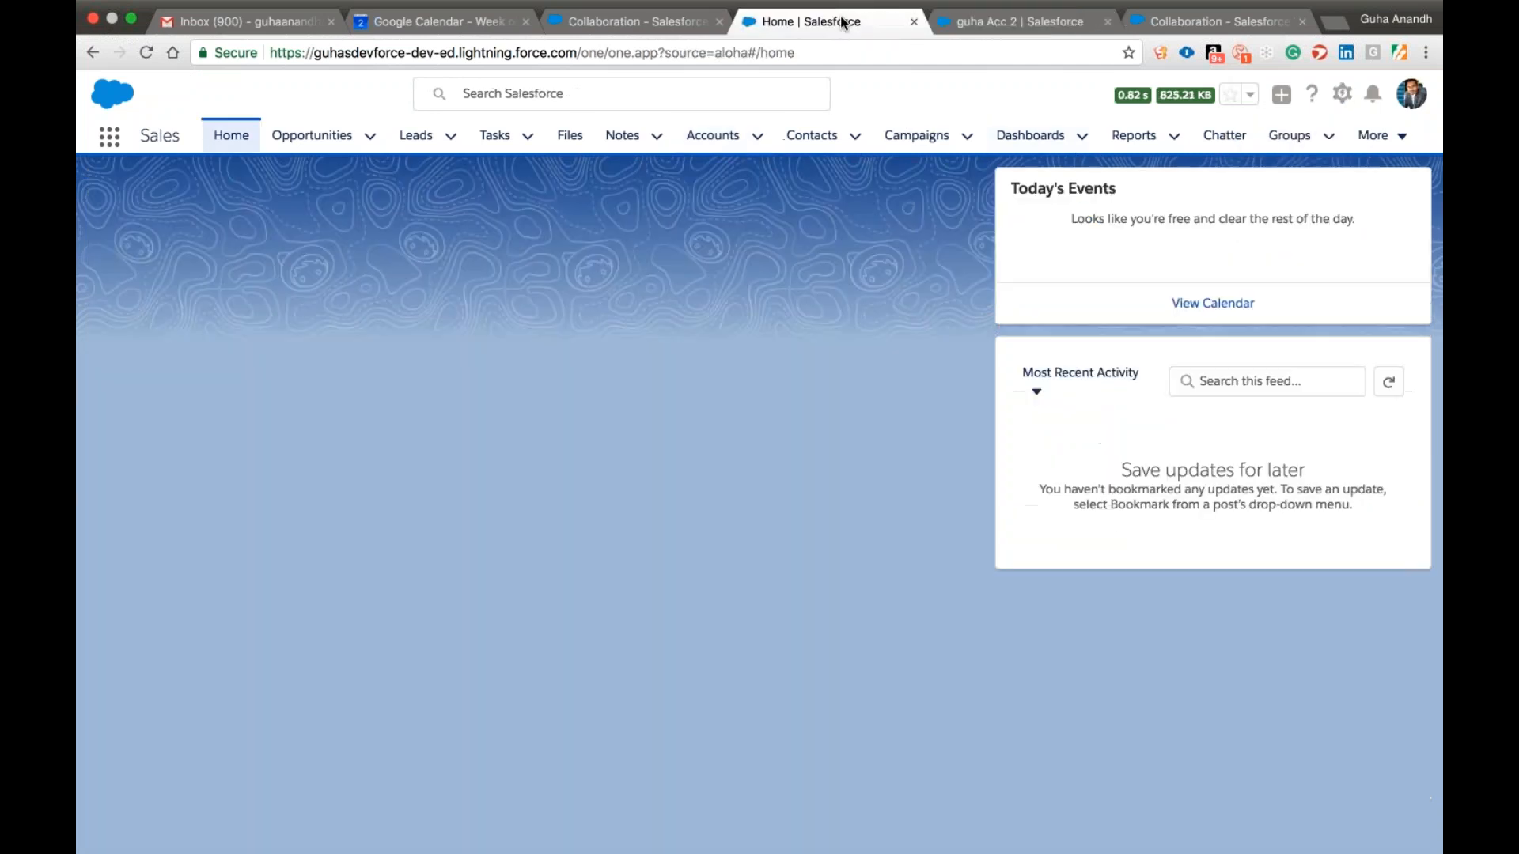
left_click(1341, 93)
left_click(1278, 145)
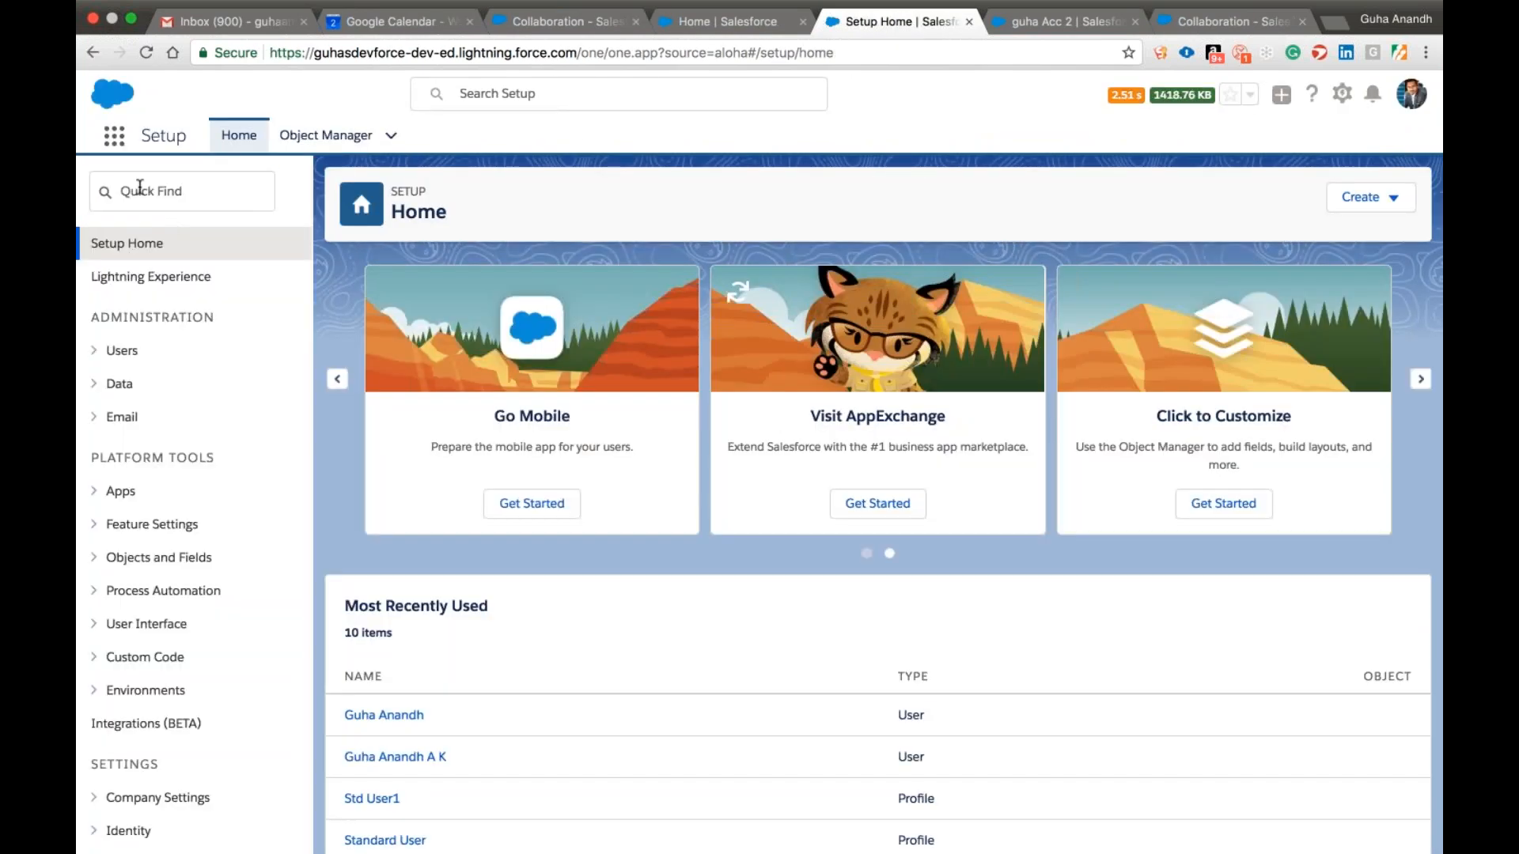
Find the Public Groups page in Setup by searching for "pub" and open it.
left_click(139, 188)
type("proc")
key("BackSpace")
key("BackSpace")
key("BackSpace")
key("BackSpace")
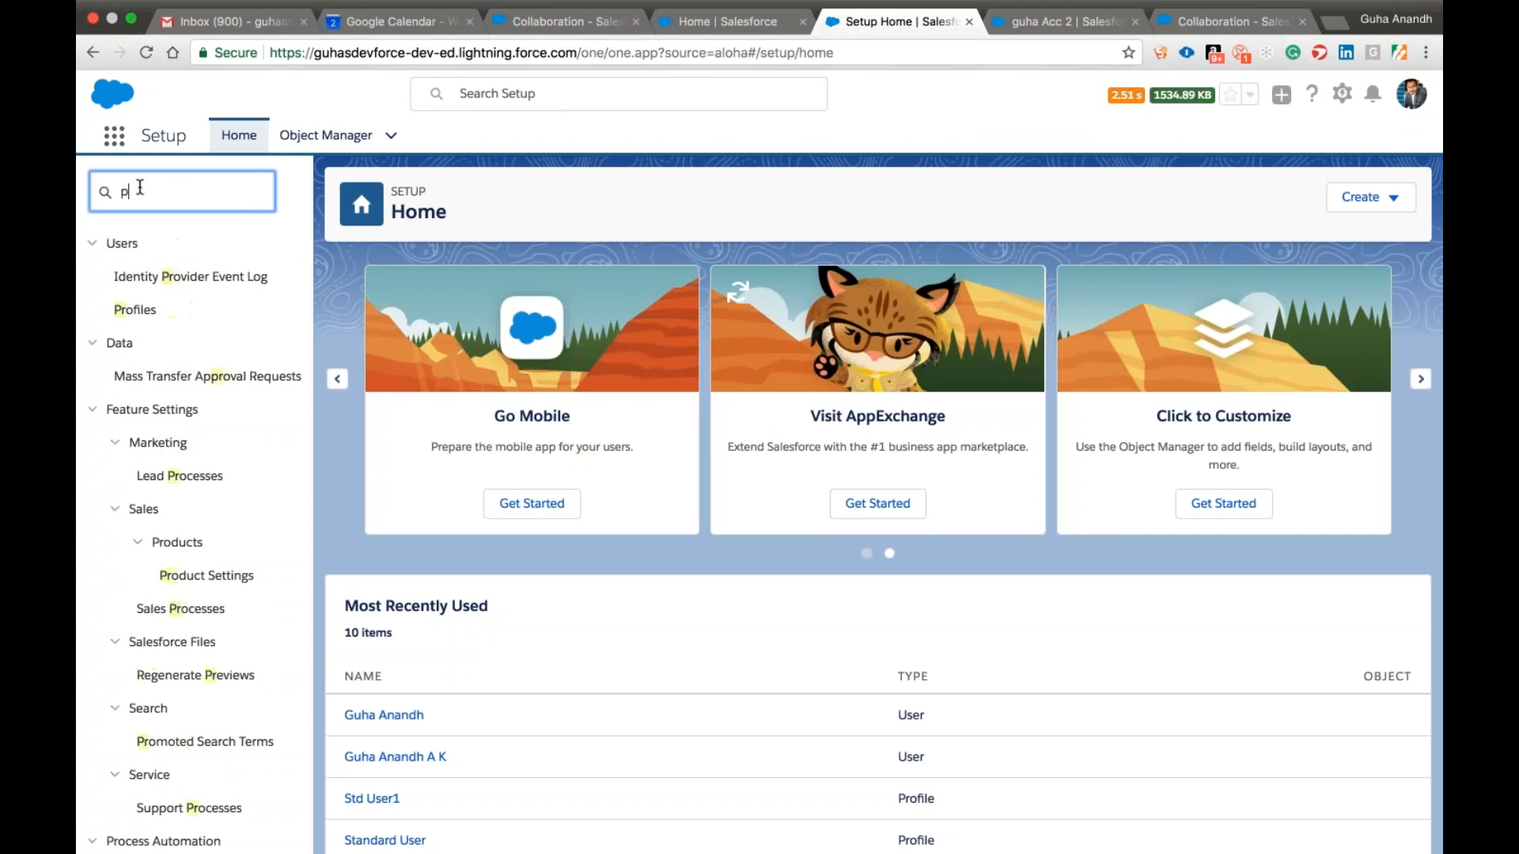
type("pub")
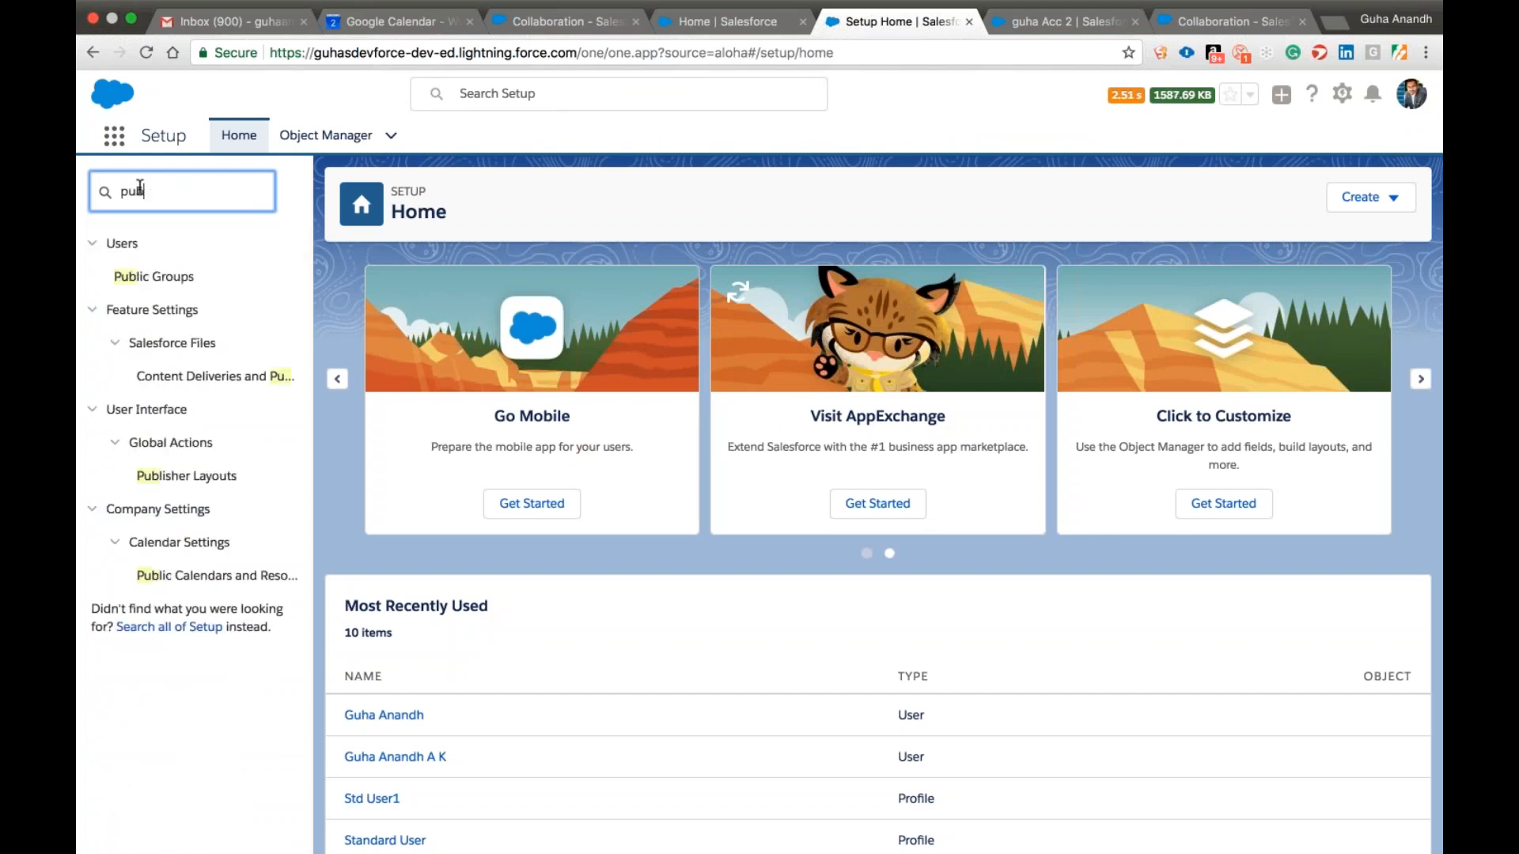
left_click(171, 279)
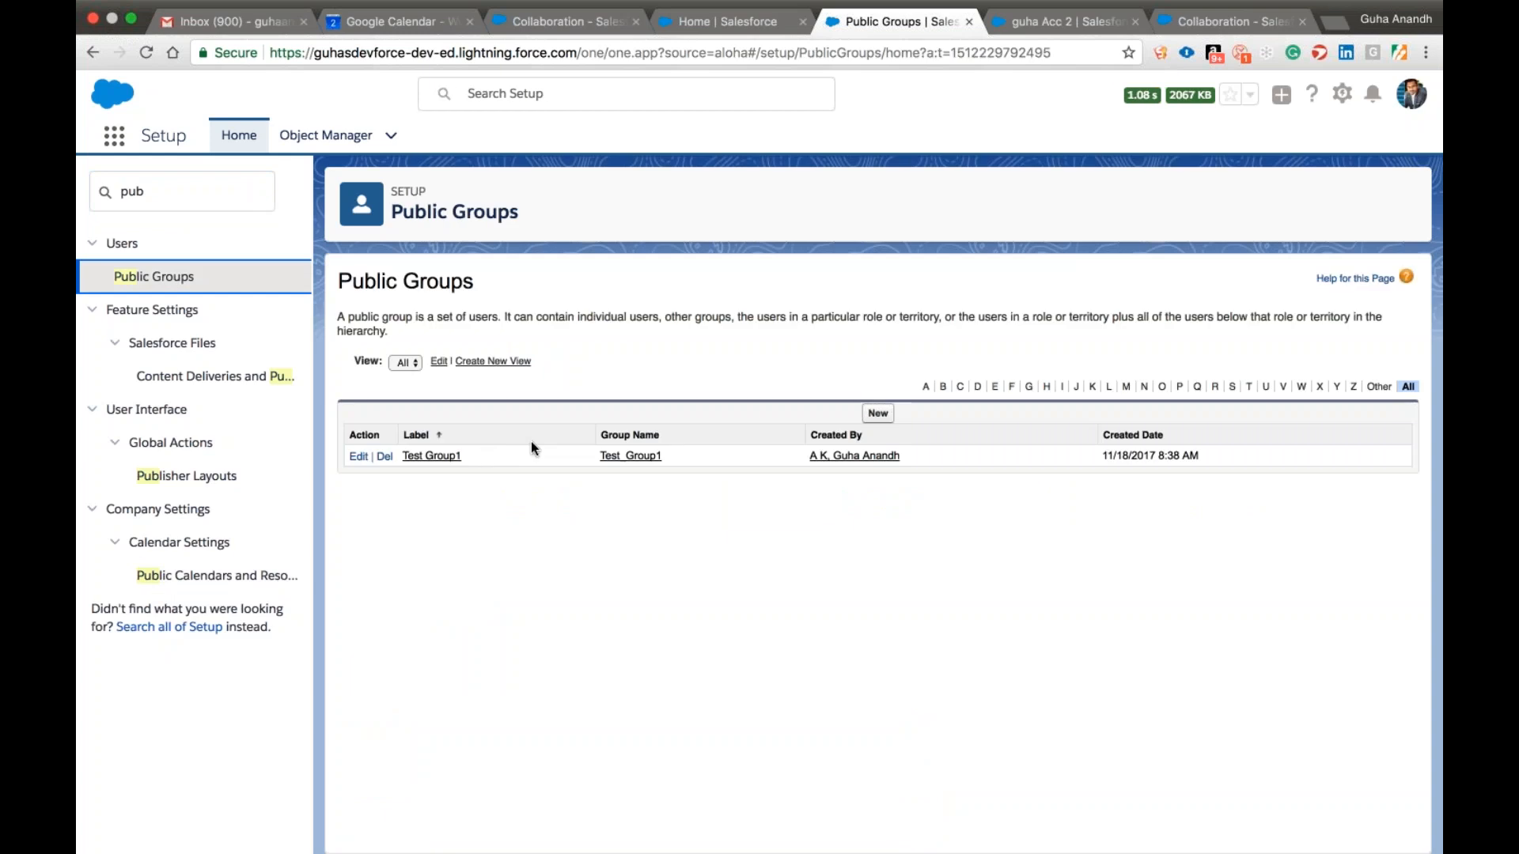
Open Test Group1 and examine the role and profile on its member's user record.
left_click(444, 457)
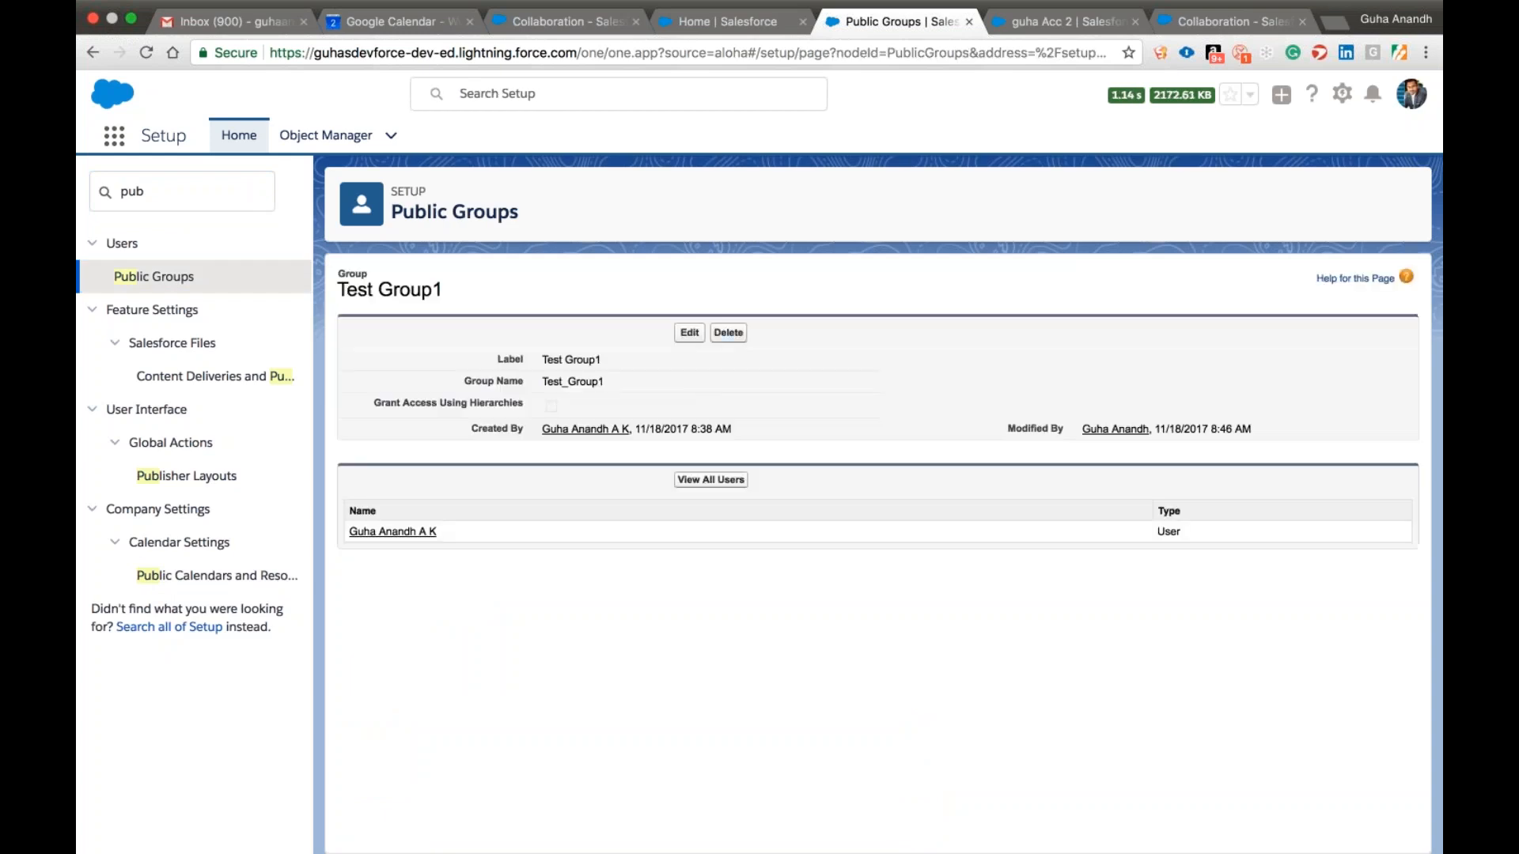
left_click(424, 534)
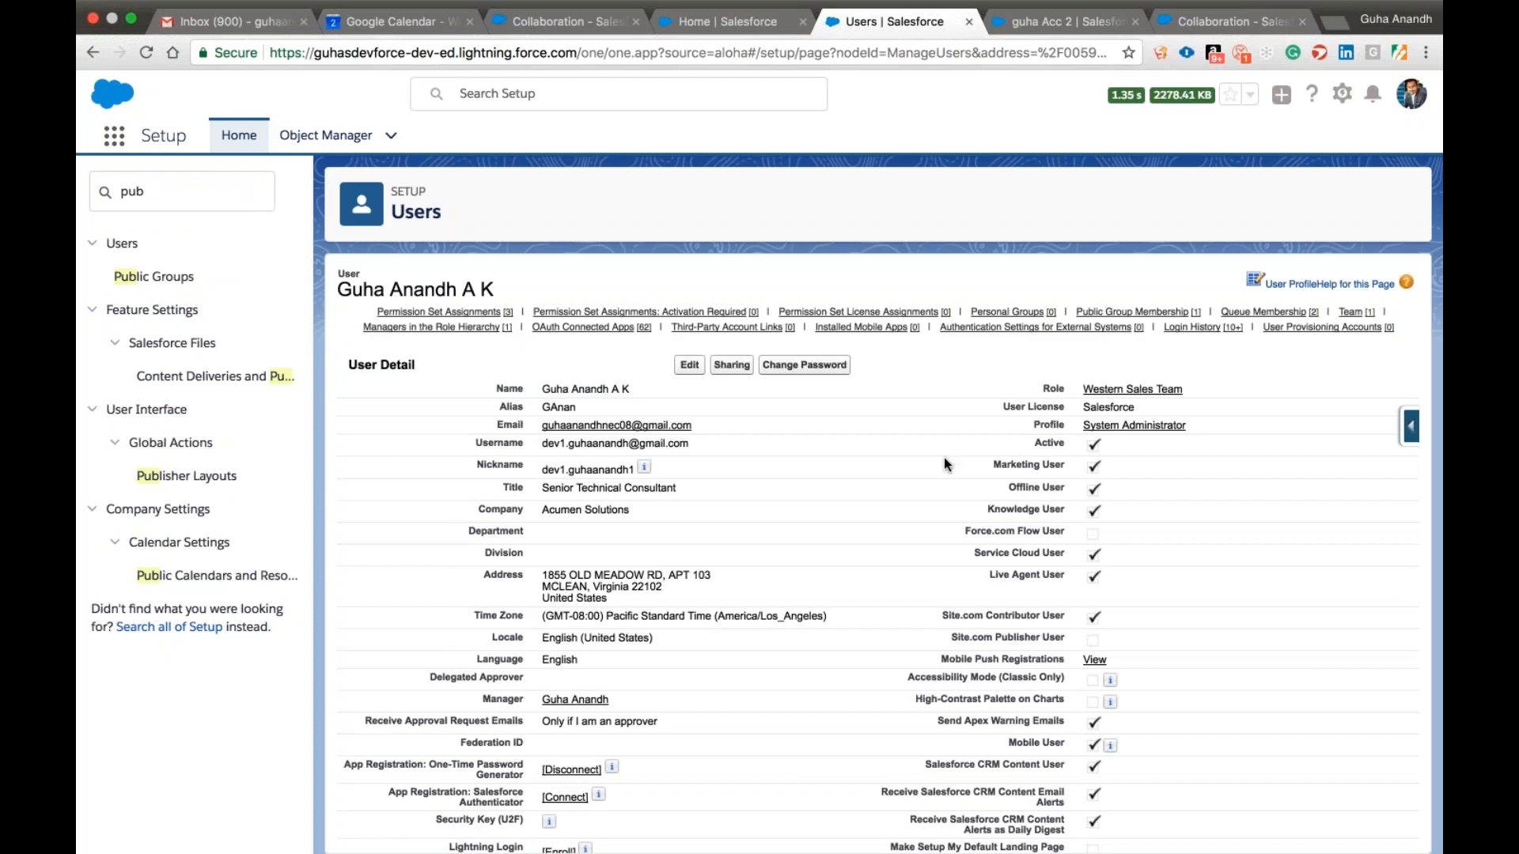
Find the Users page in Setup by searching for "user" and log in as the user with the Std User1 profile.
left_click(239, 136)
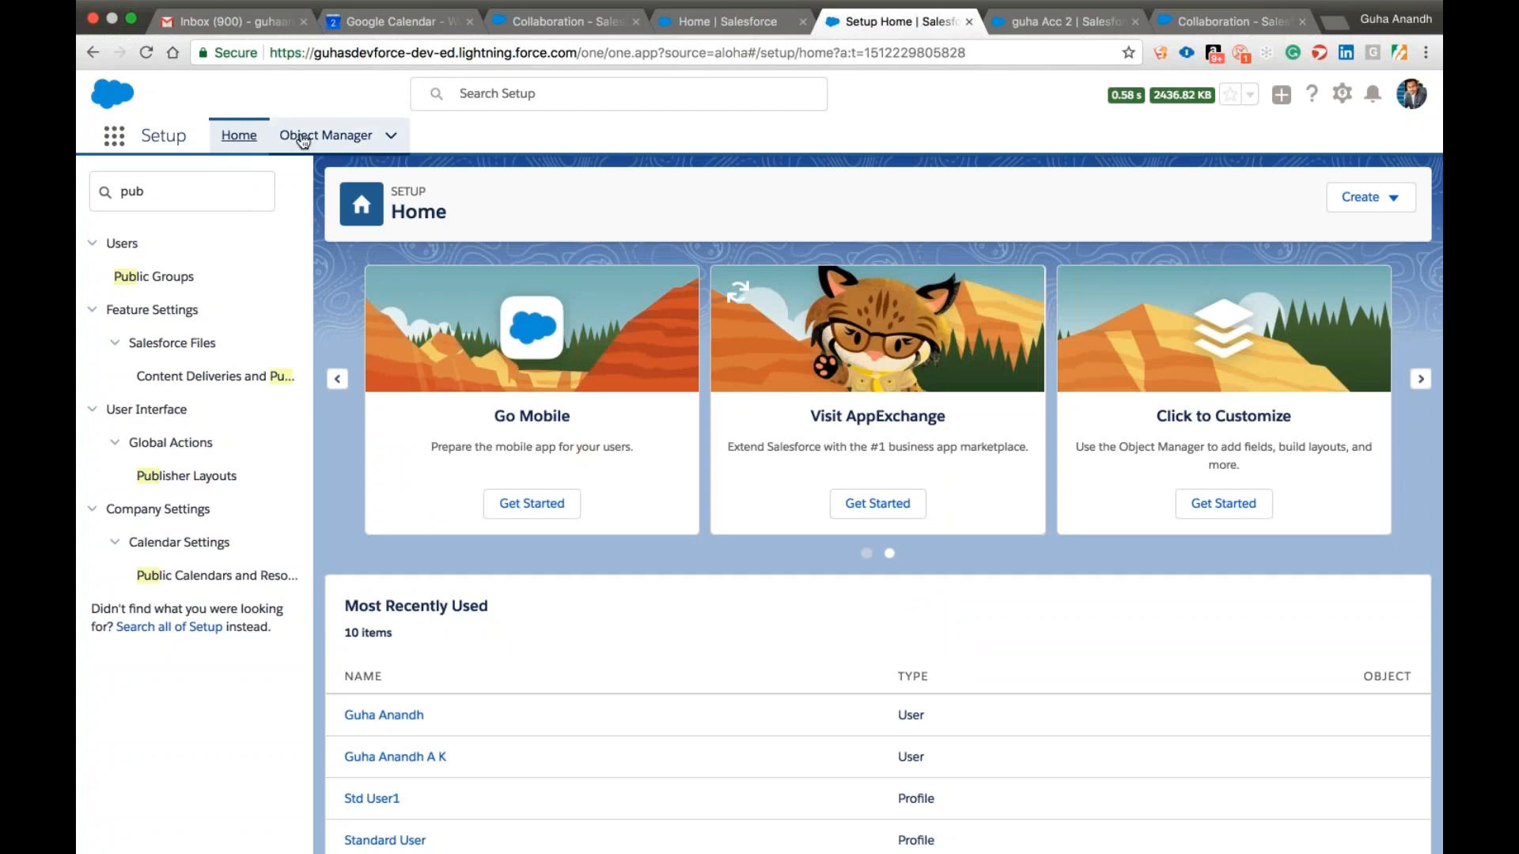
left_click(206, 197)
type("ser")
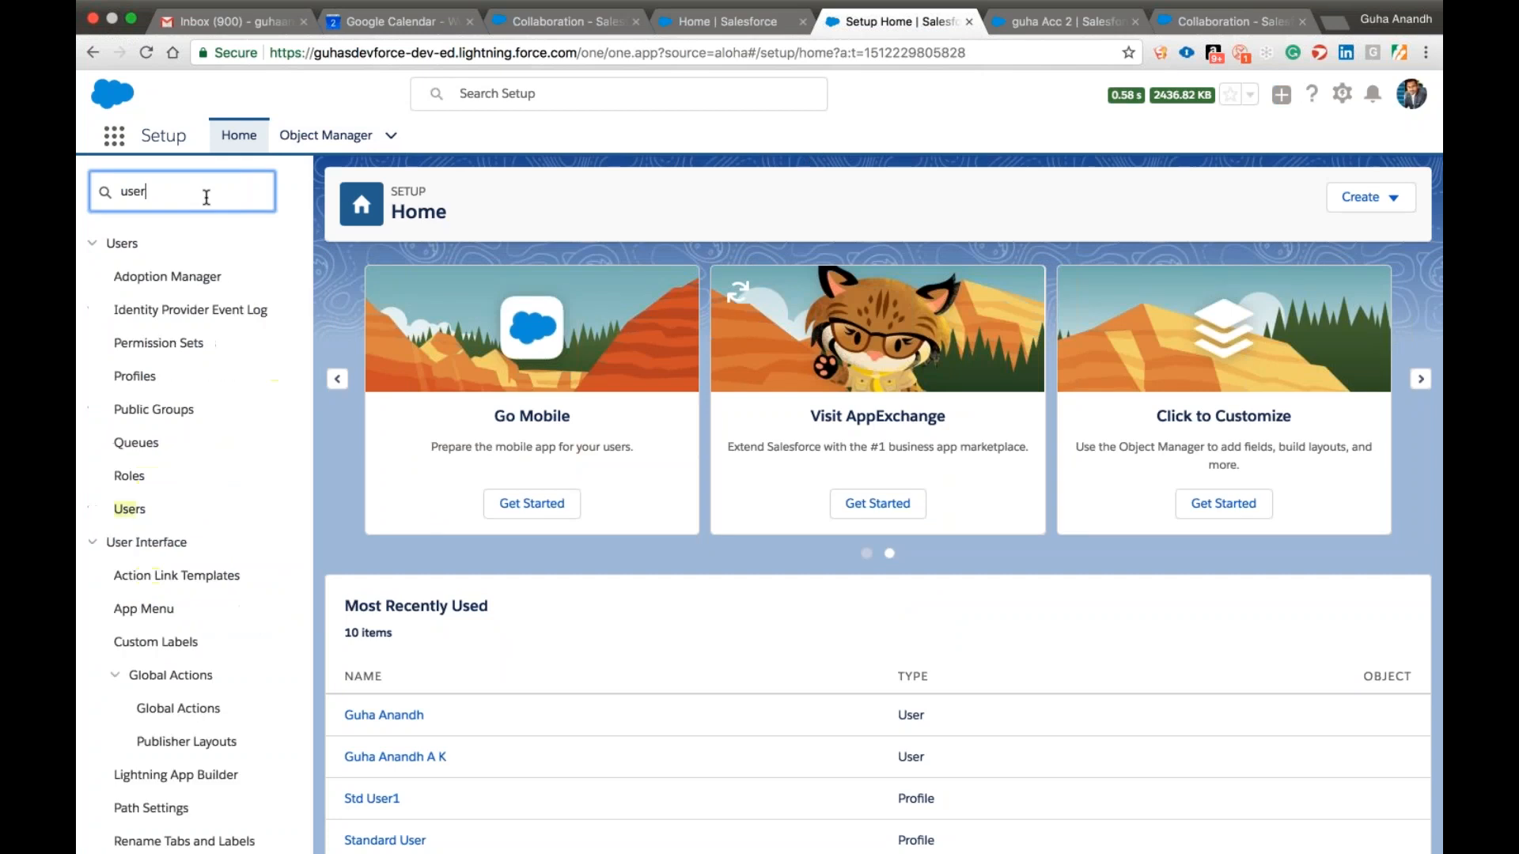
left_click(130, 509)
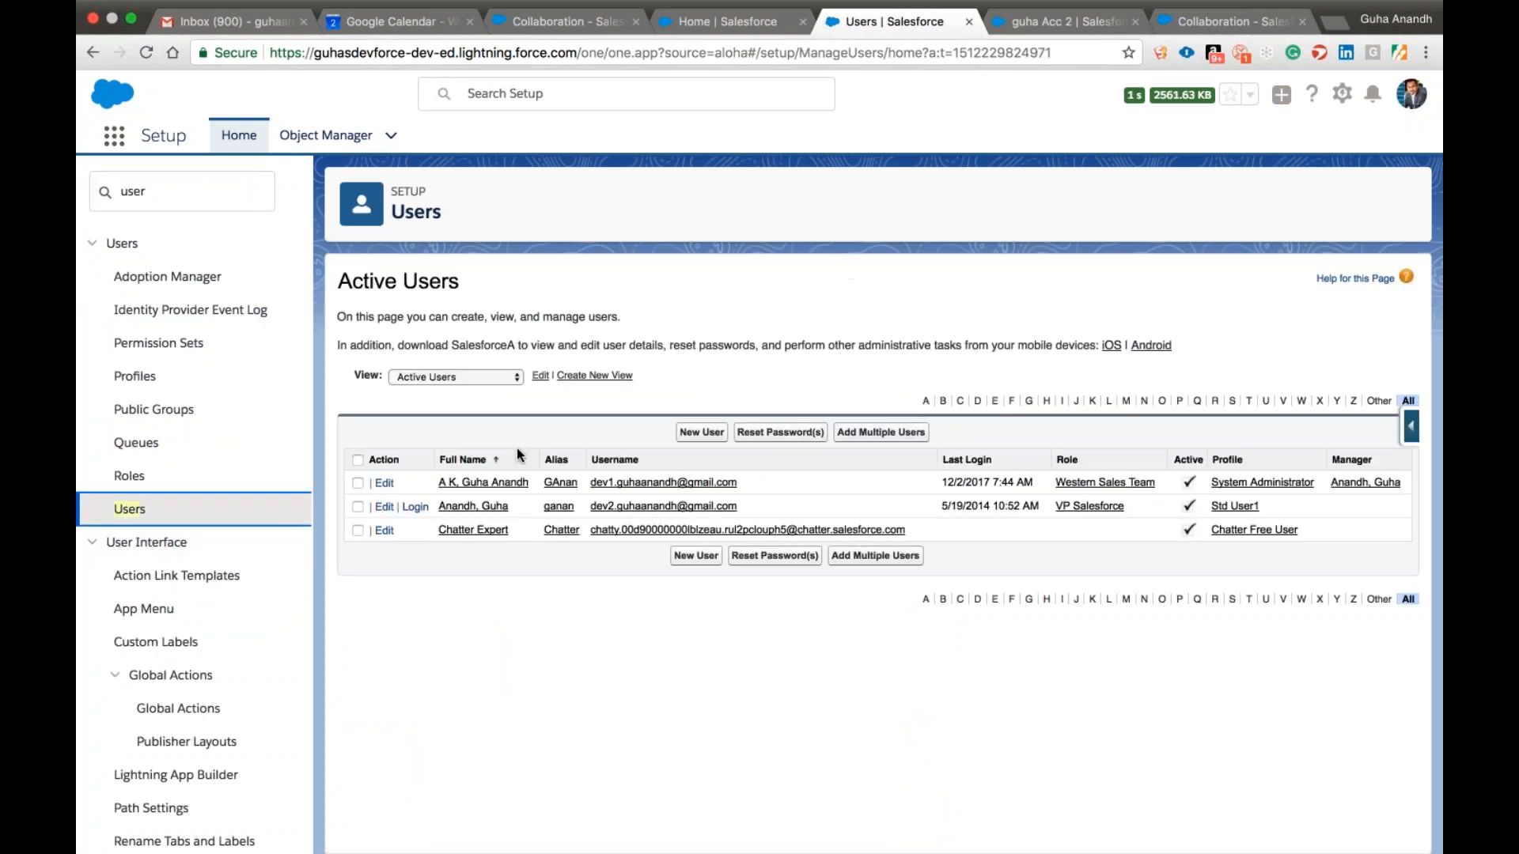
left_click(698, 506)
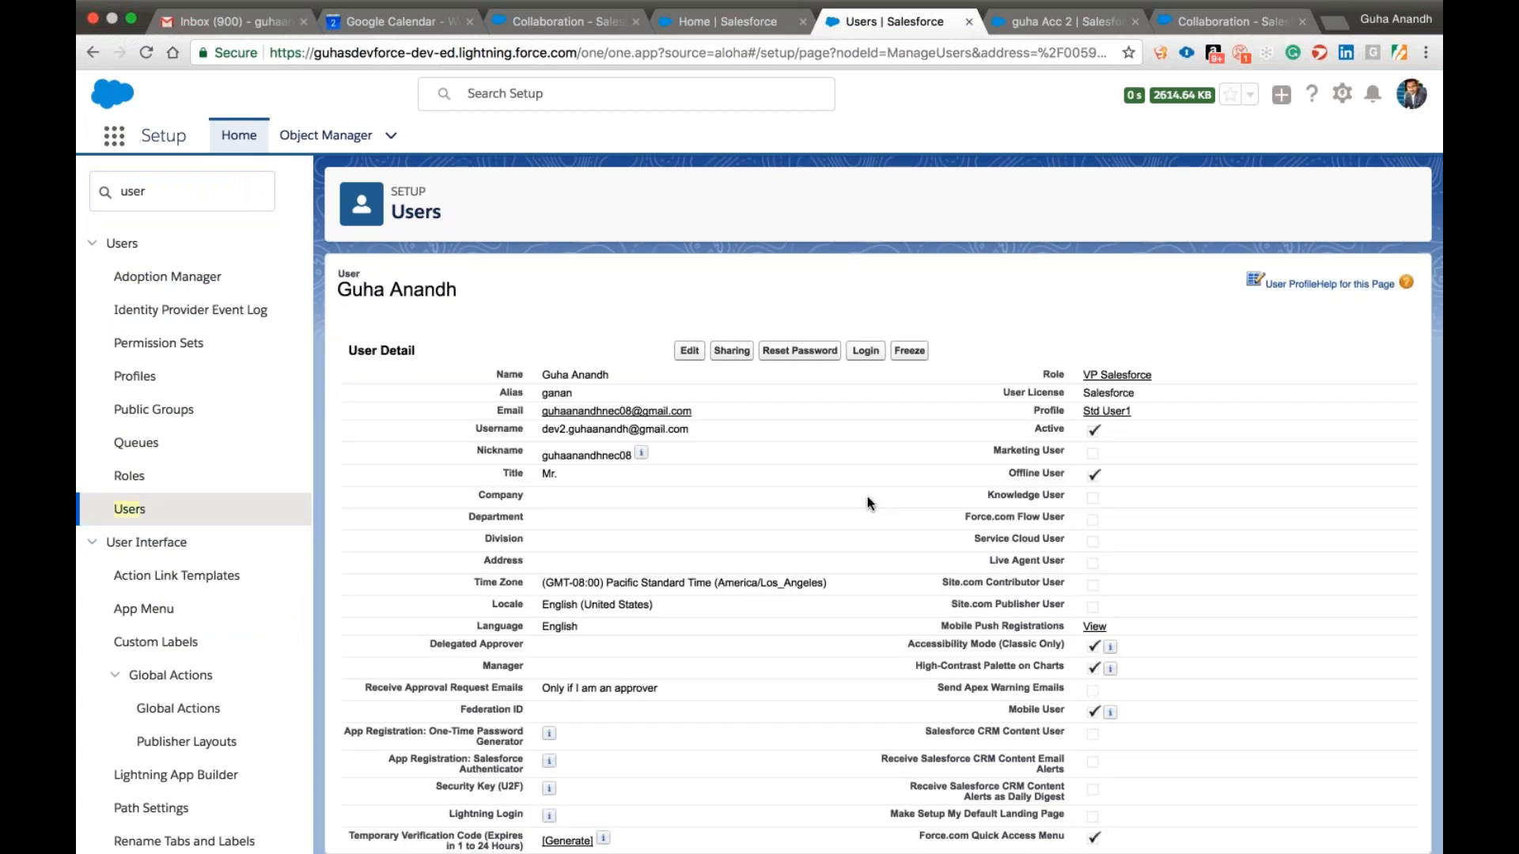
left_click(864, 451)
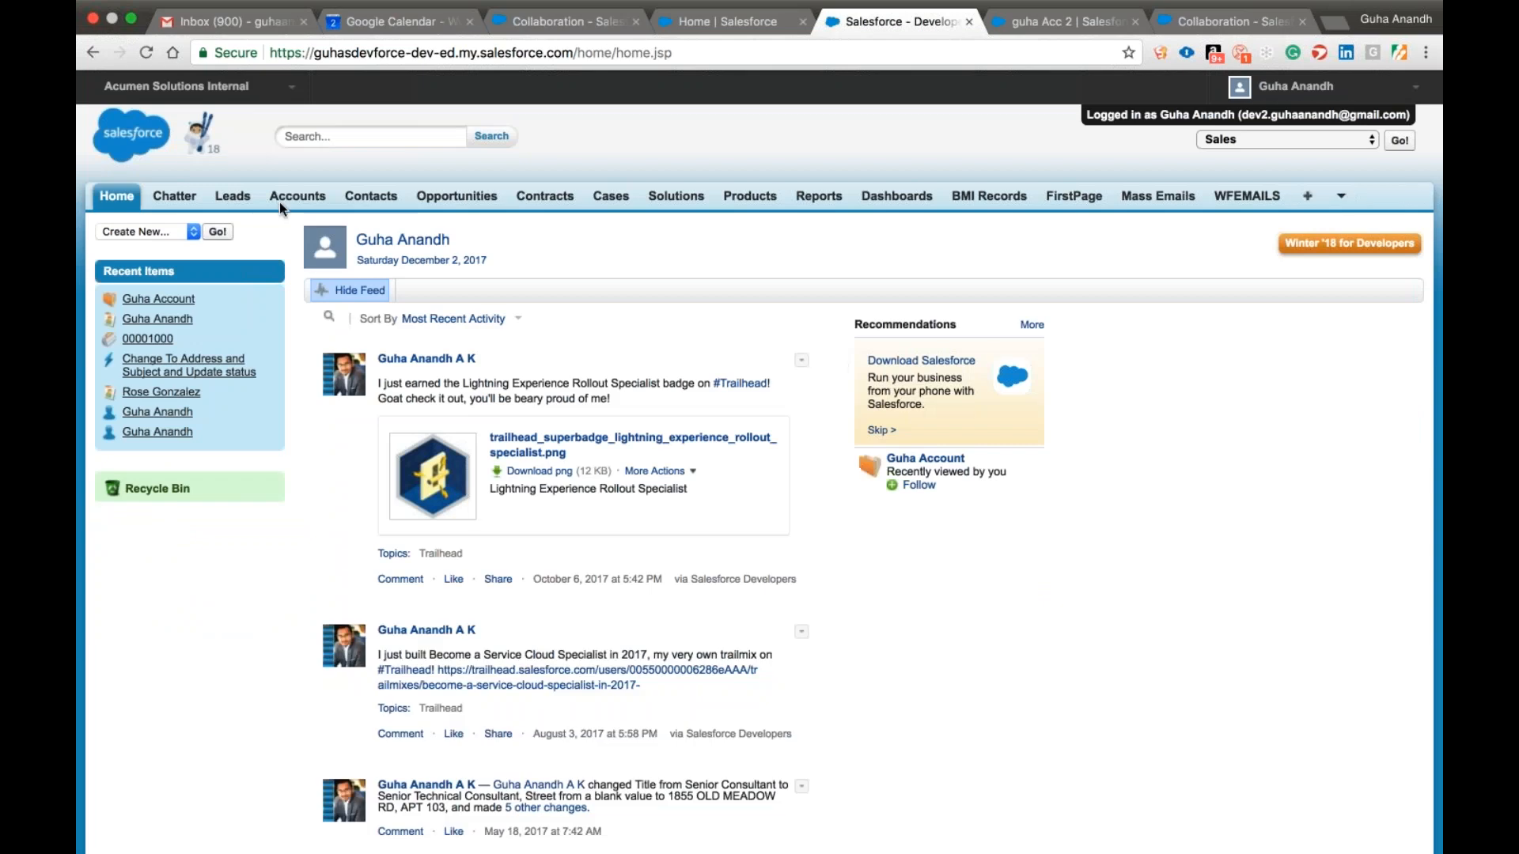
From the All Accounts view, open the account whose name starts with "T" and check that it can be edited, cancelling without changes.
left_click(282, 203)
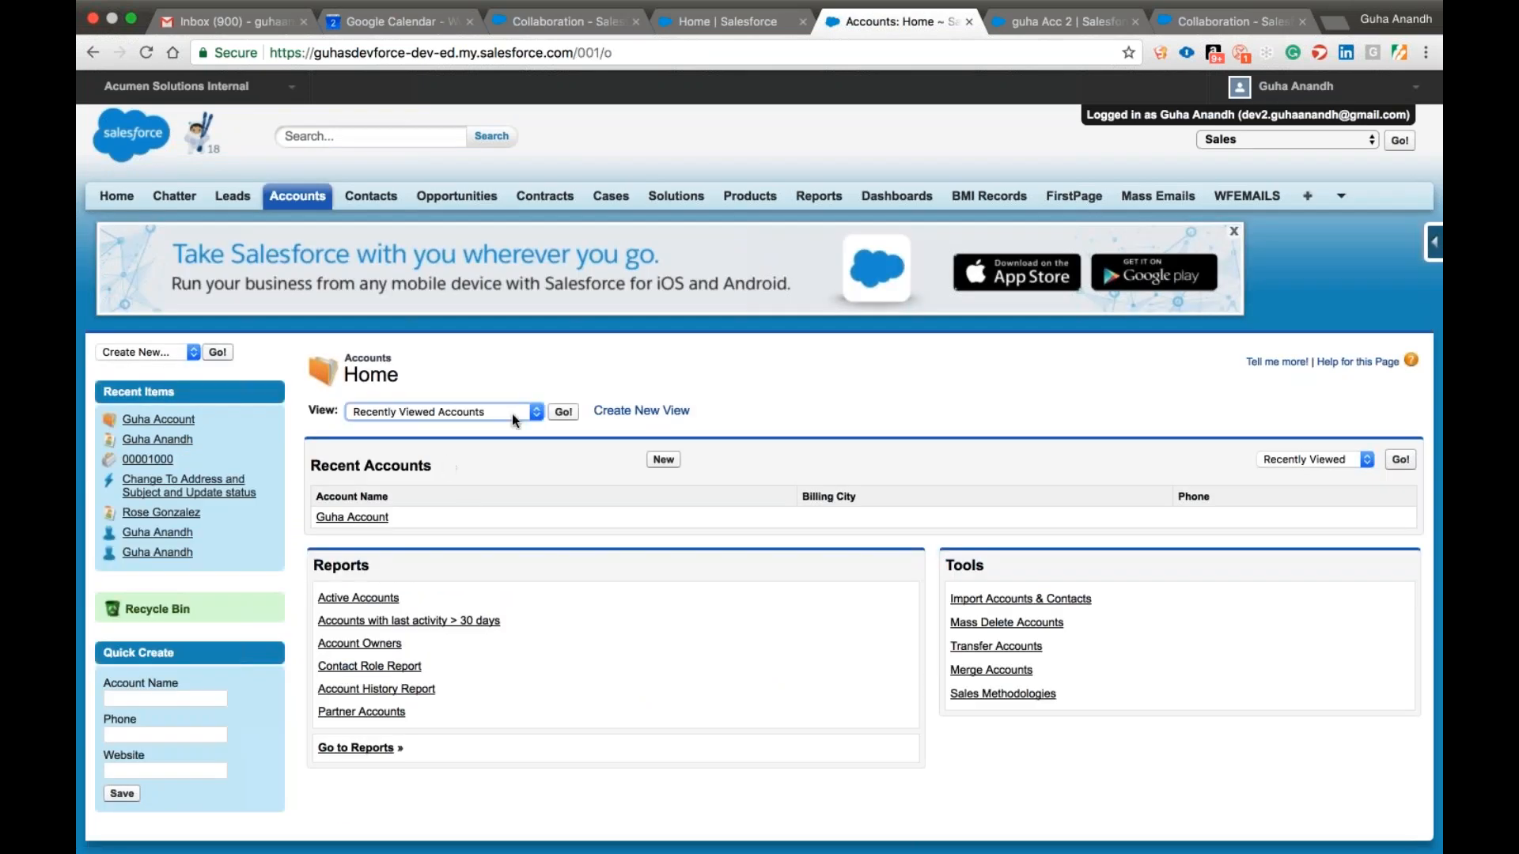
left_click(425, 325)
left_click(563, 412)
scroll(485, 381, "down", 5)
left_click(430, 569)
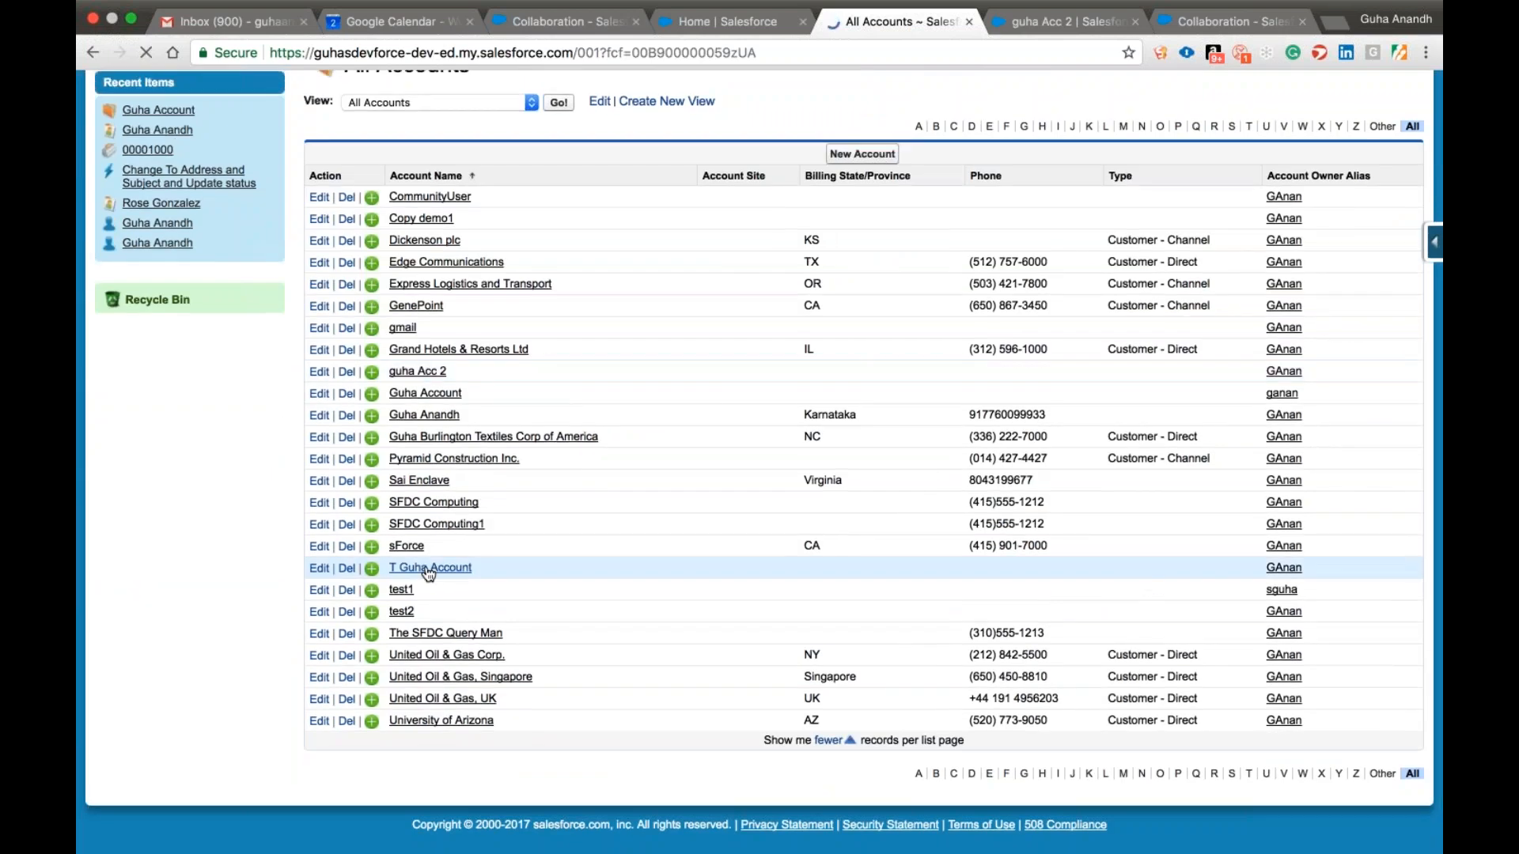
left_click(668, 645)
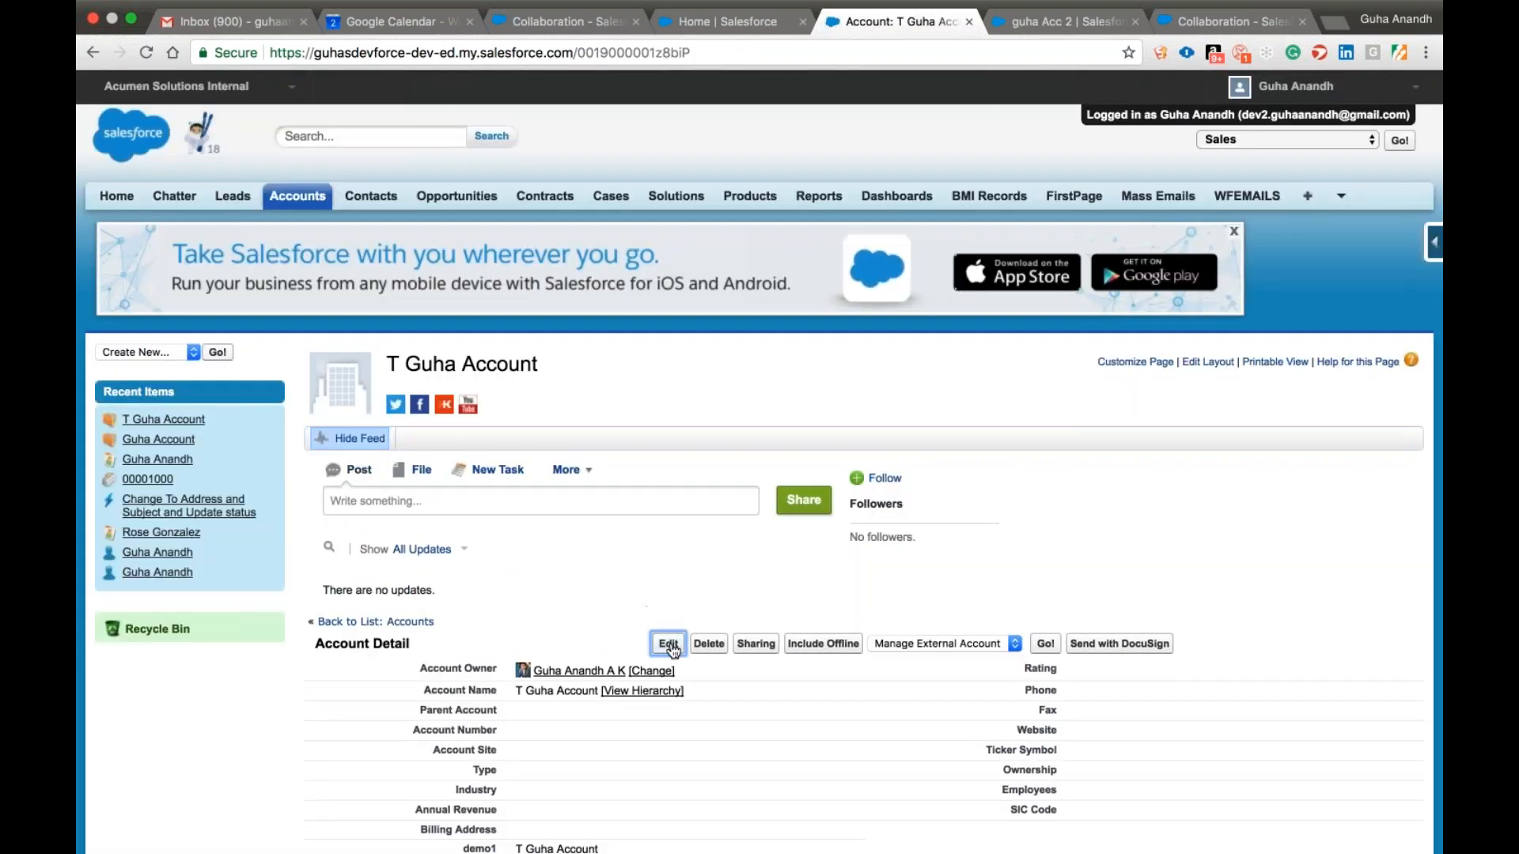
left_click(788, 430)
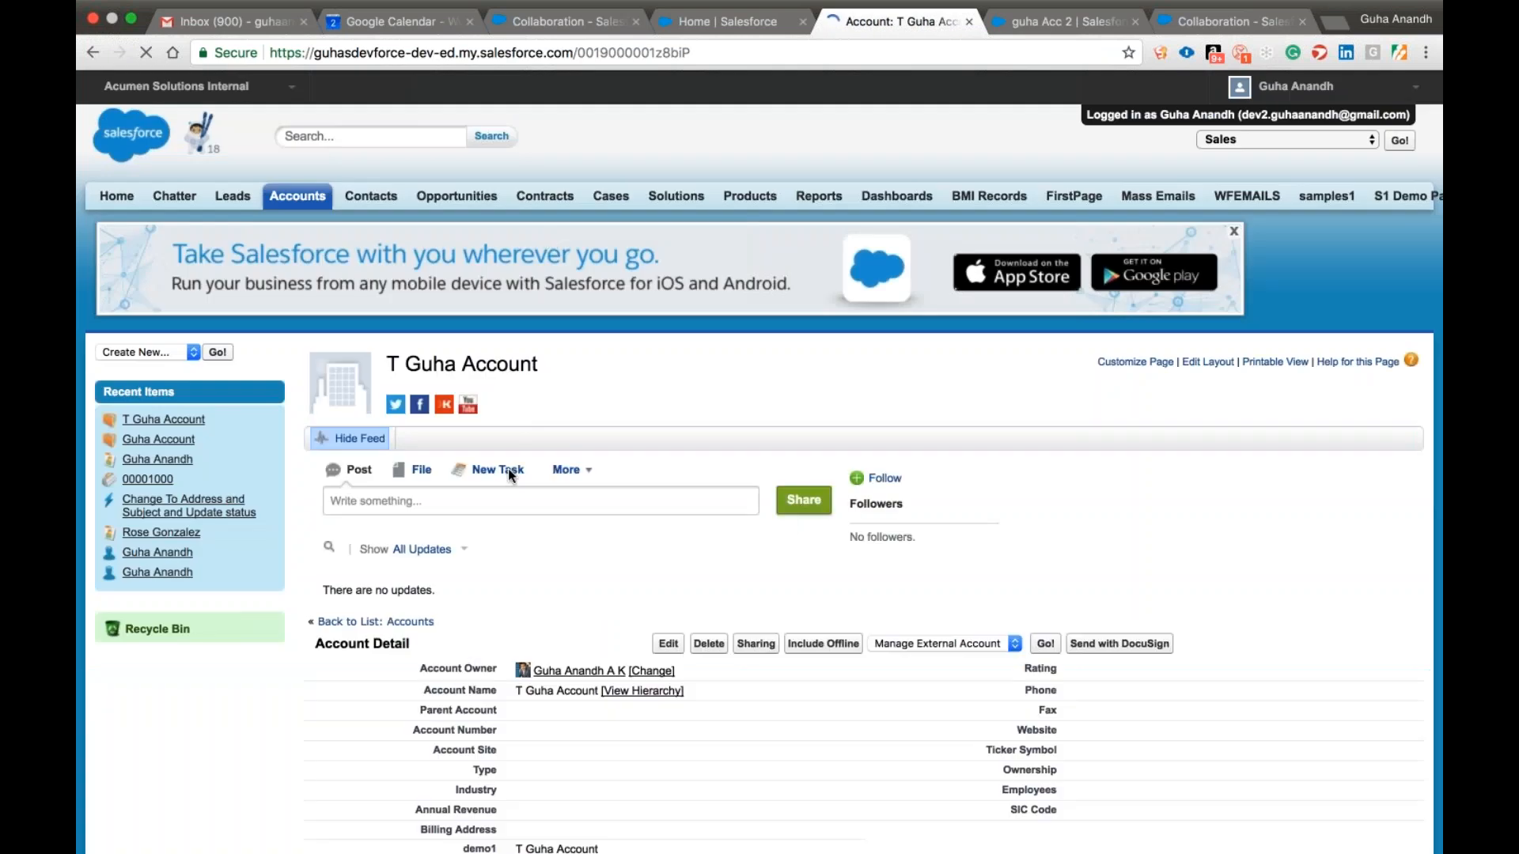
From the All Accounts view, open the account ending in "Acc 2" and check its edit access, cancelling without changes.
left_click(298, 202)
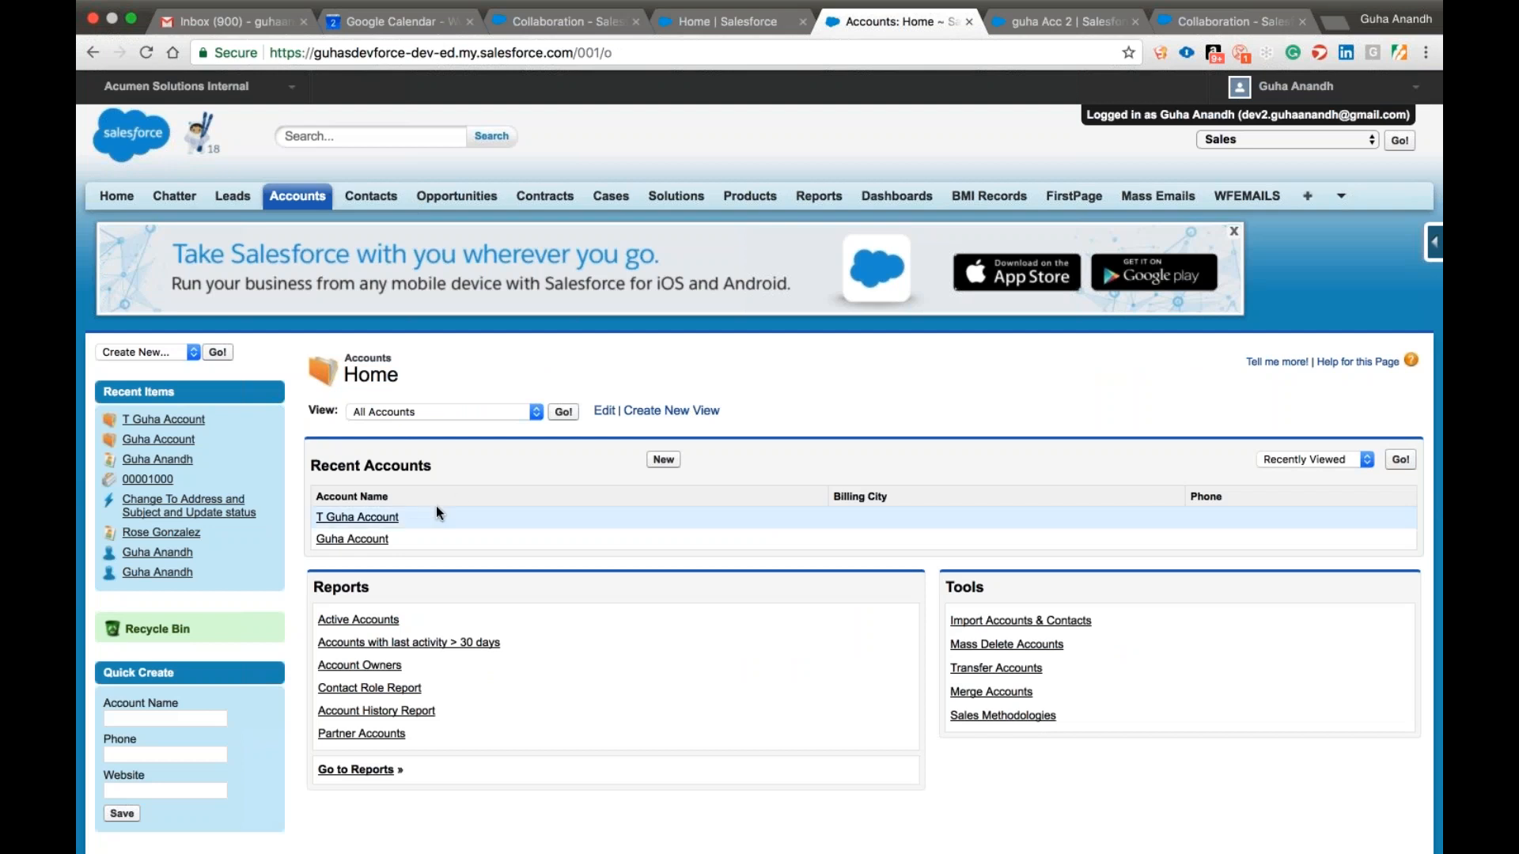
left_click(563, 412)
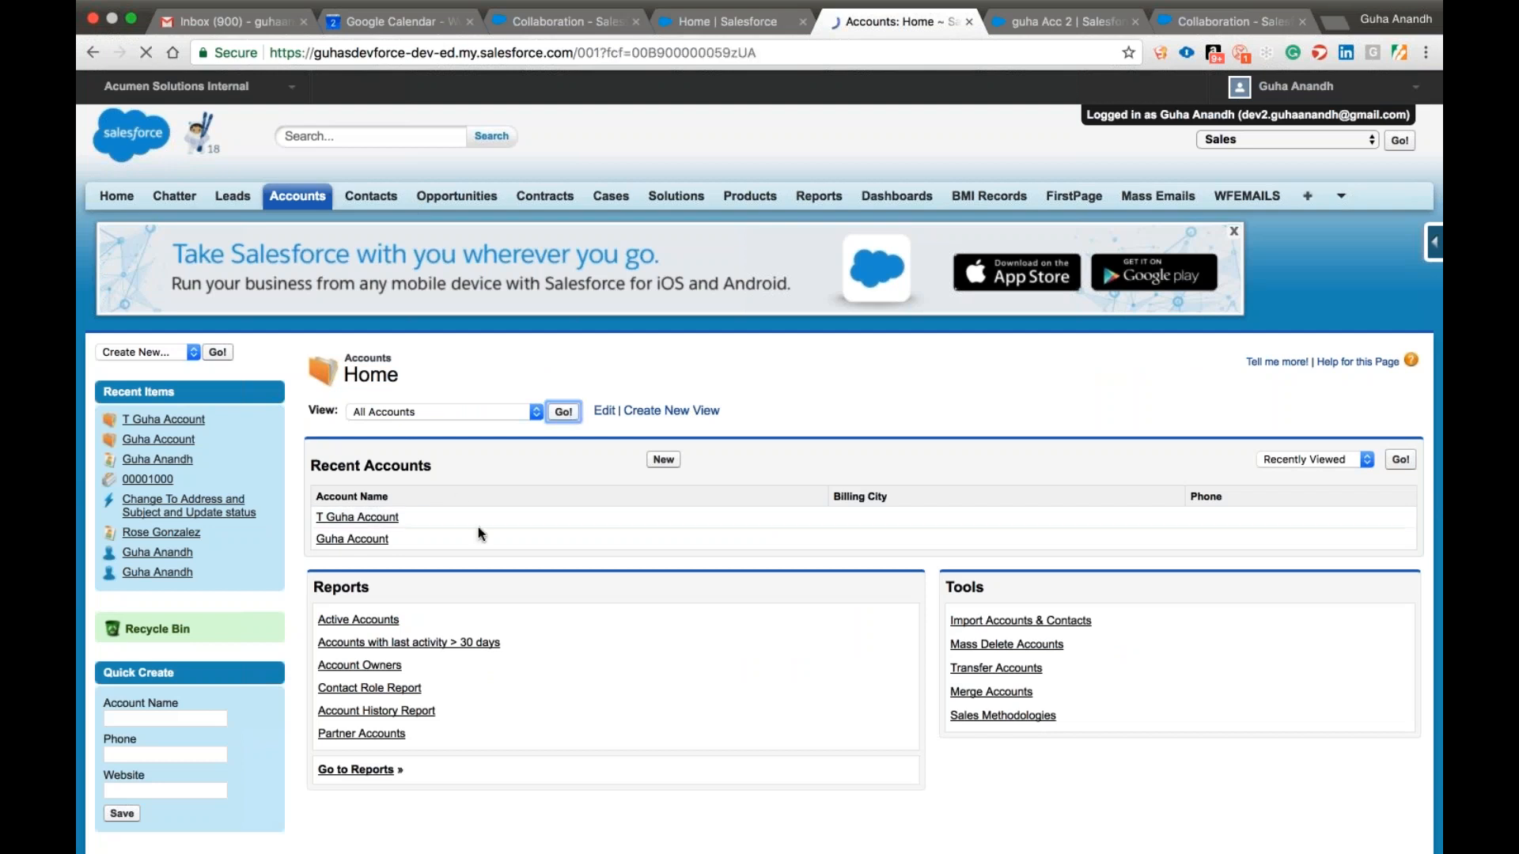
scroll(478, 527, "down", 5)
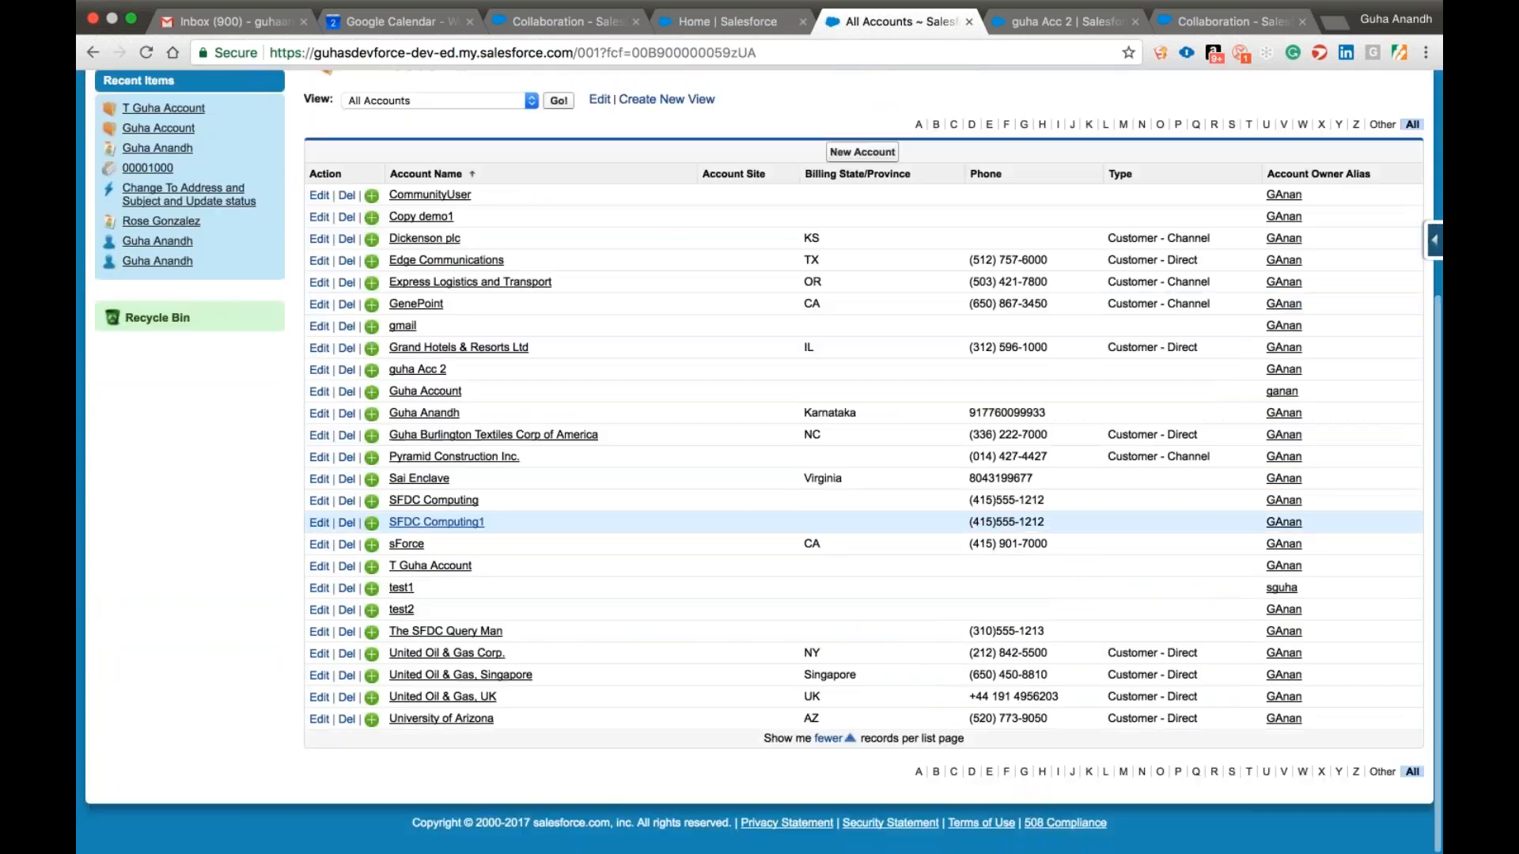
left_click(412, 373)
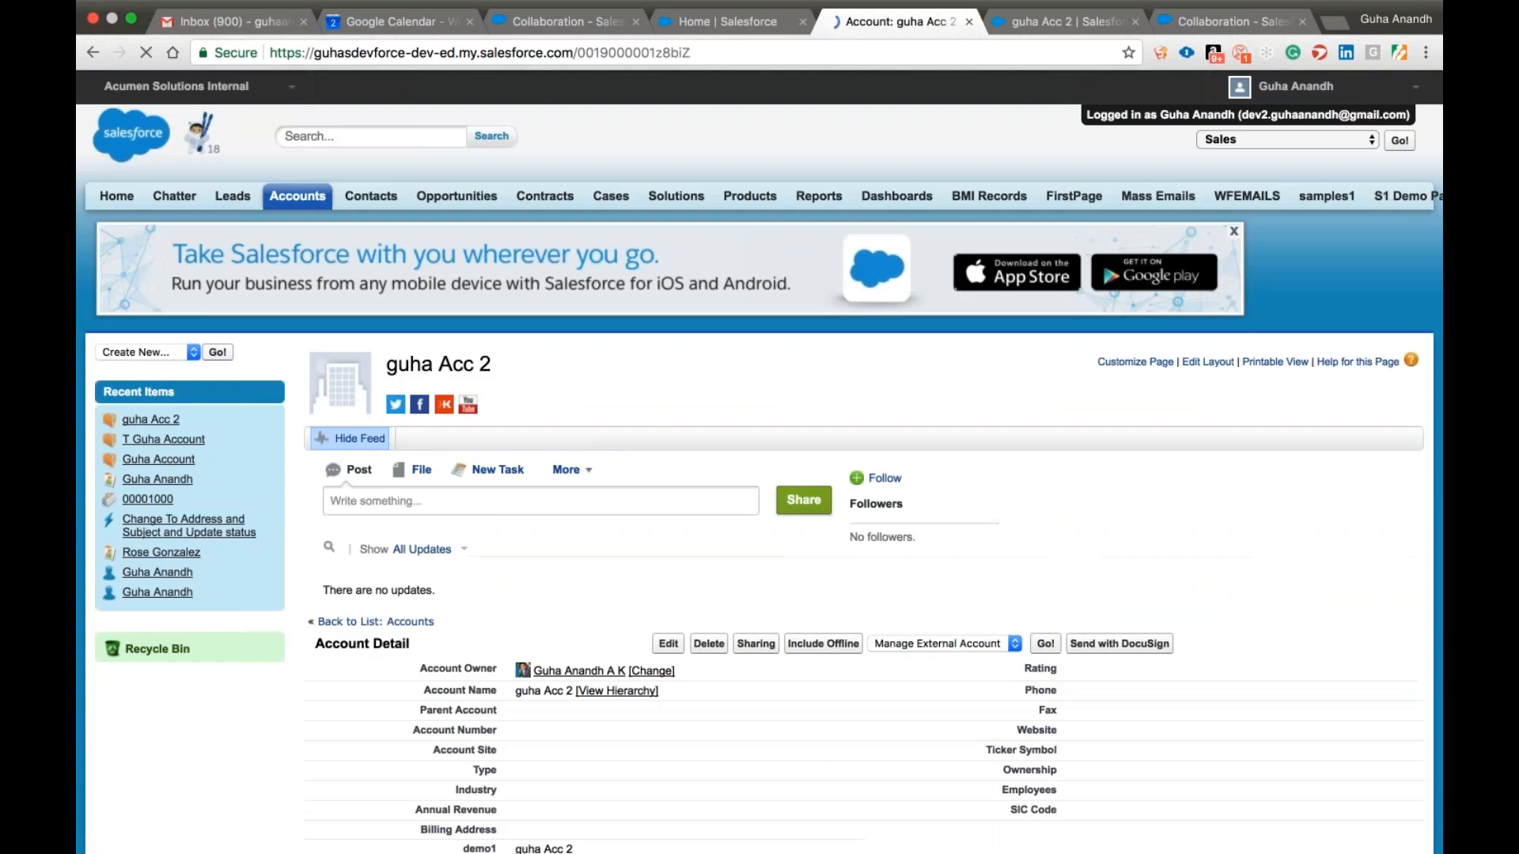
left_click(669, 643)
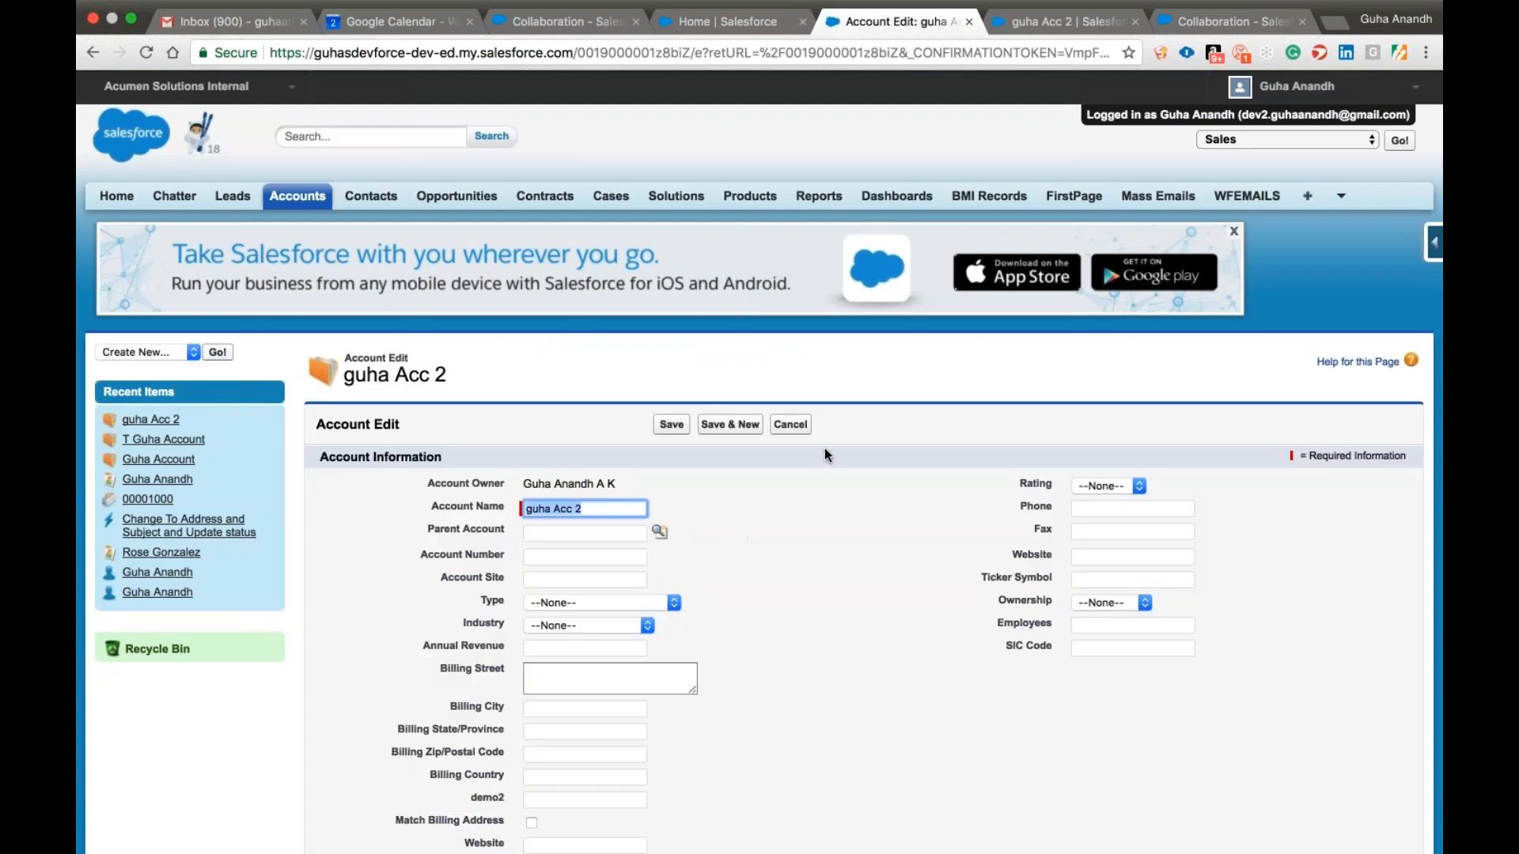
left_click(794, 427)
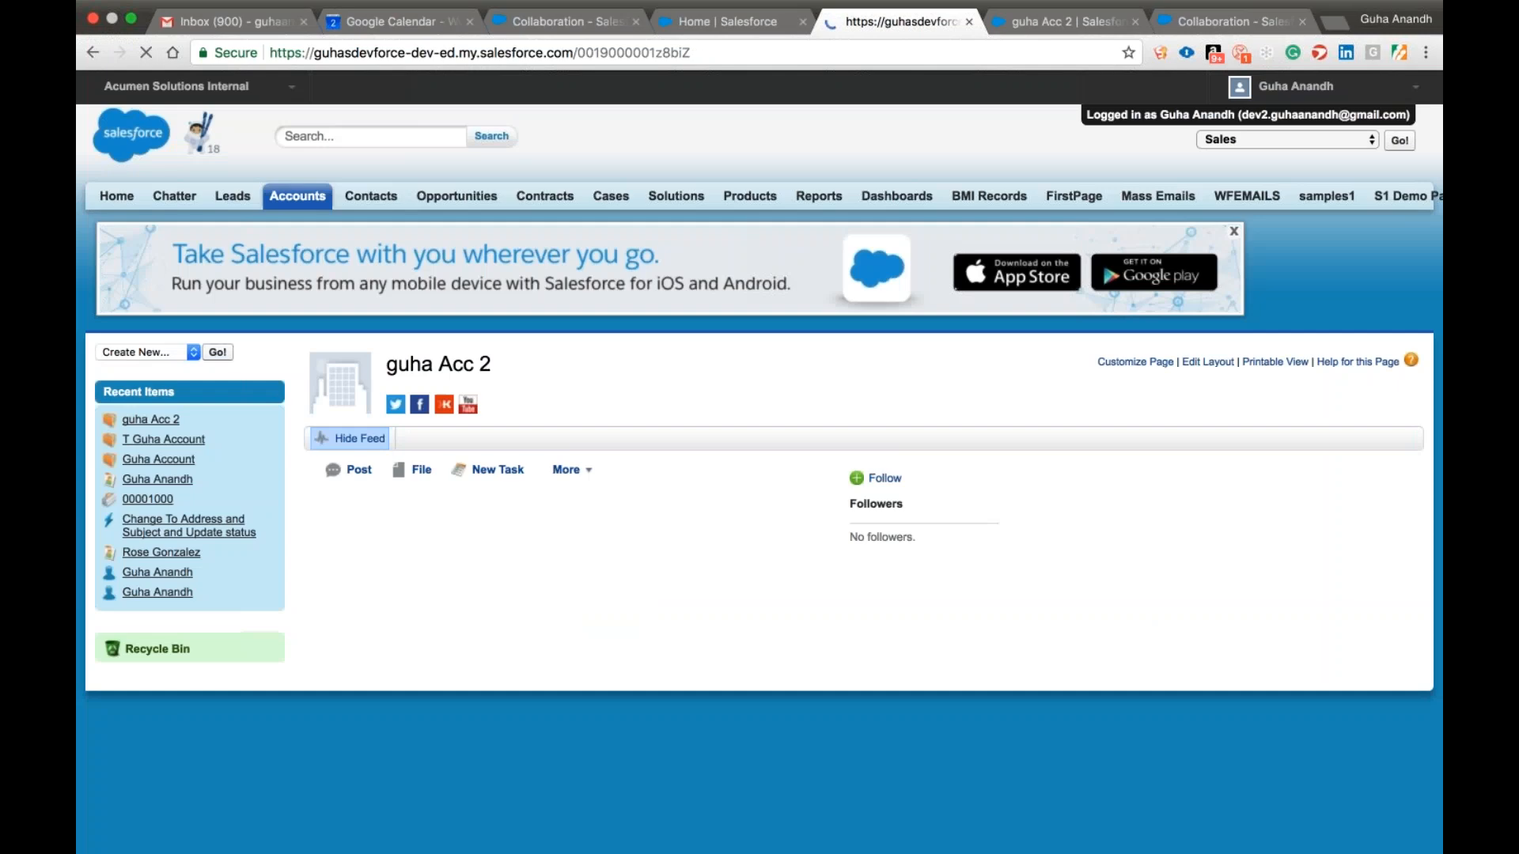
Open the logged-in user's own detail record in a new browser tab and examine its role and profile.
left_click(1289, 85)
left_click(1277, 153, "super")
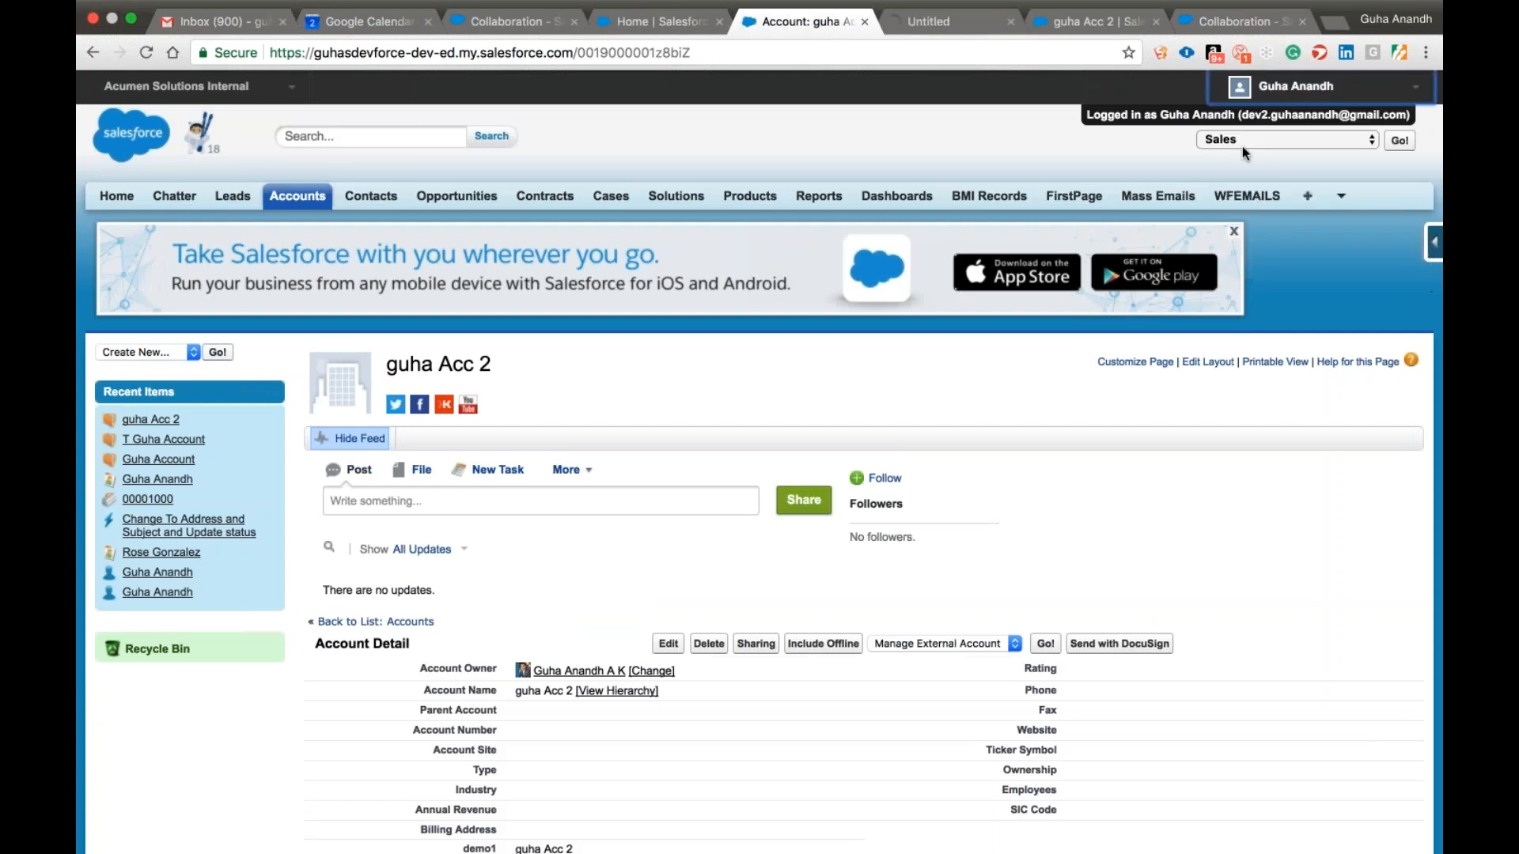
left_click(943, 27)
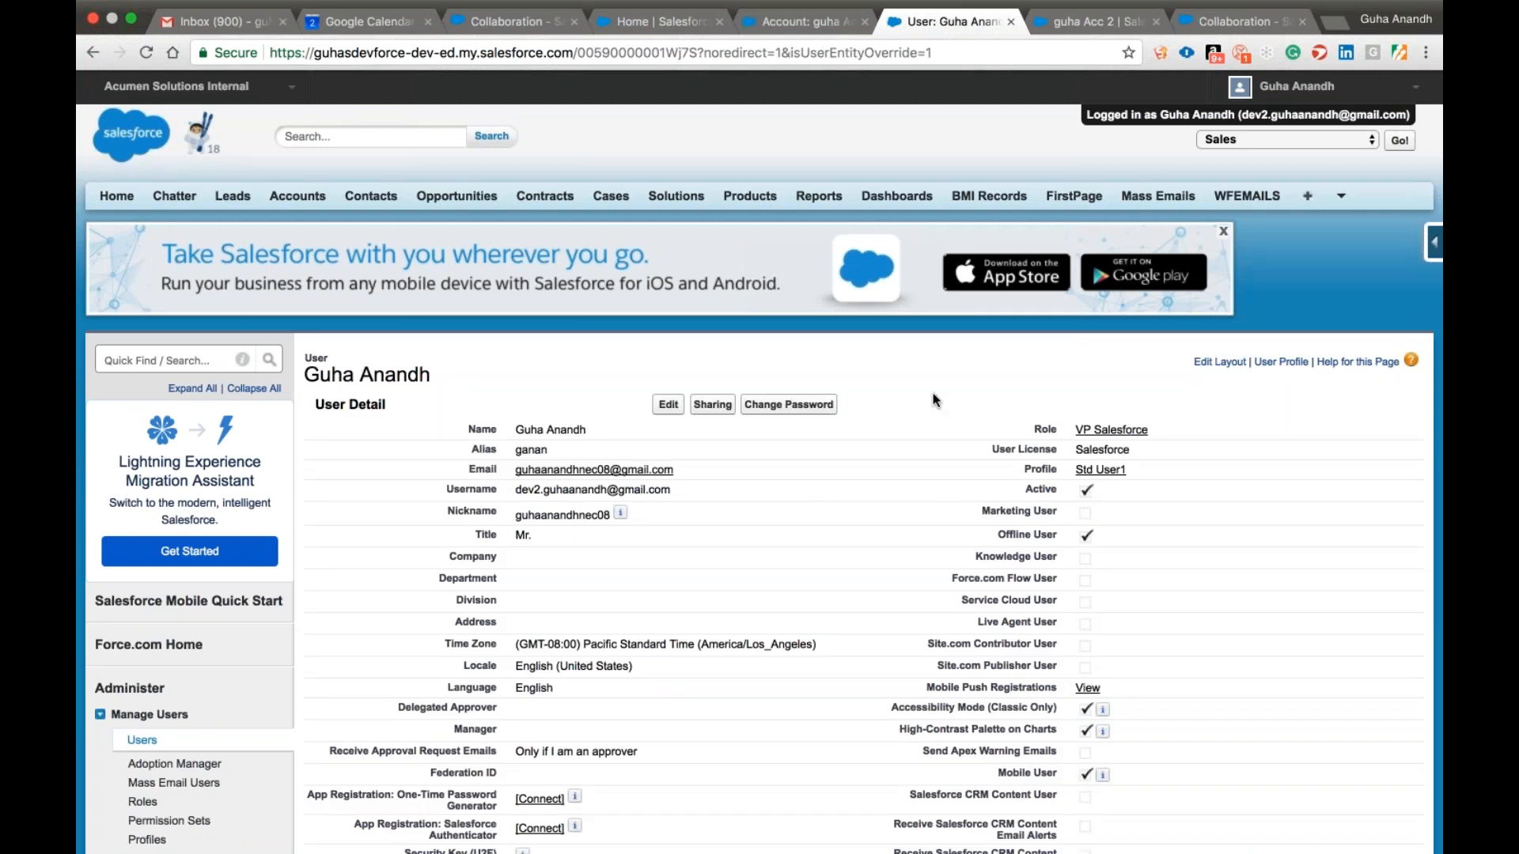
Return to the "Acc 2" account record, examine its details and open its page layout for editing.
left_click(804, 18)
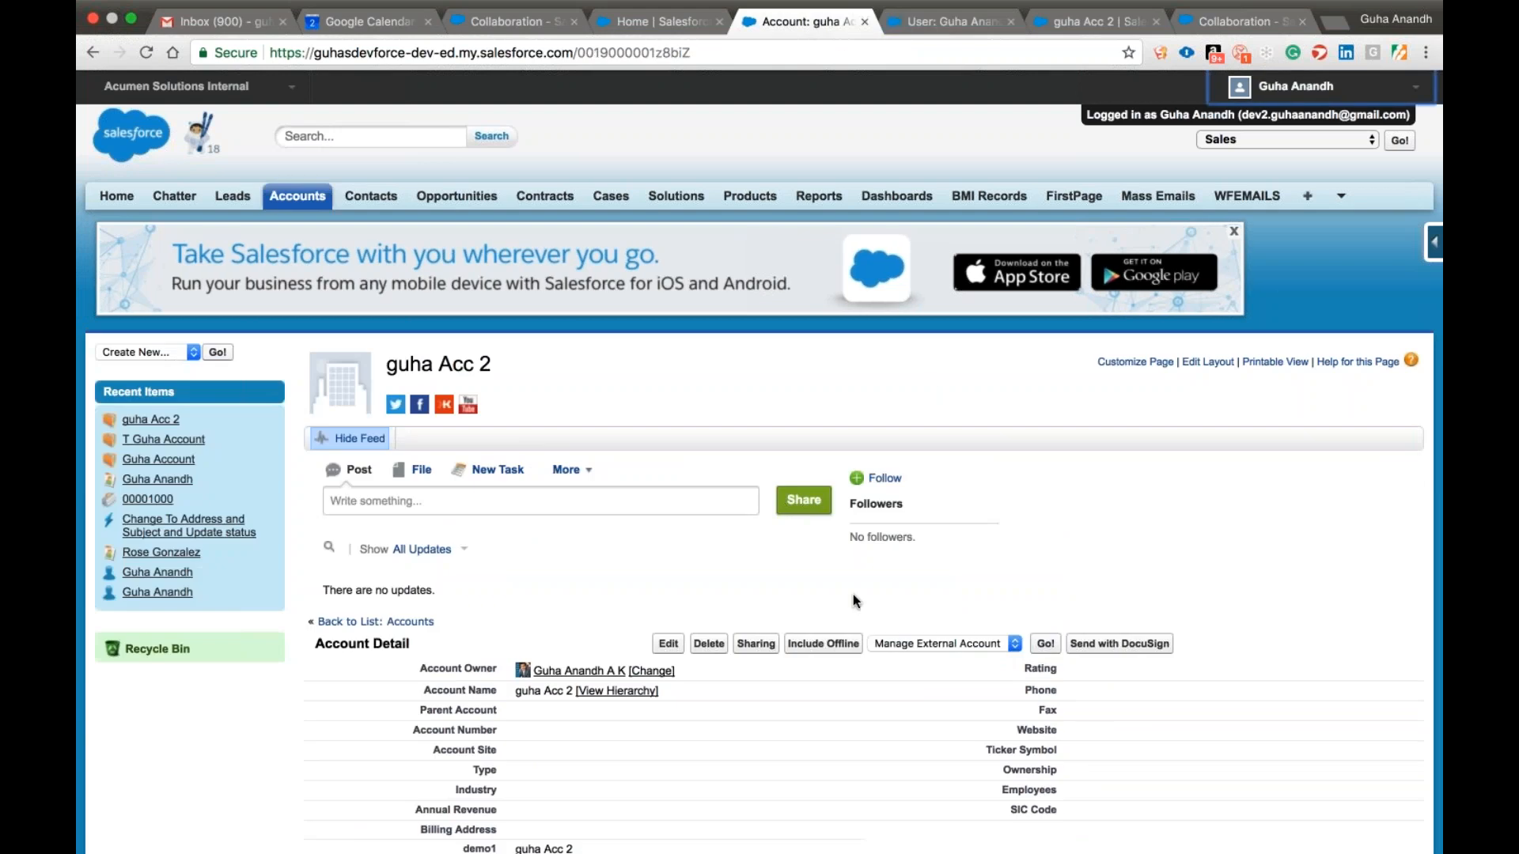
scroll(853, 599, "down", 5)
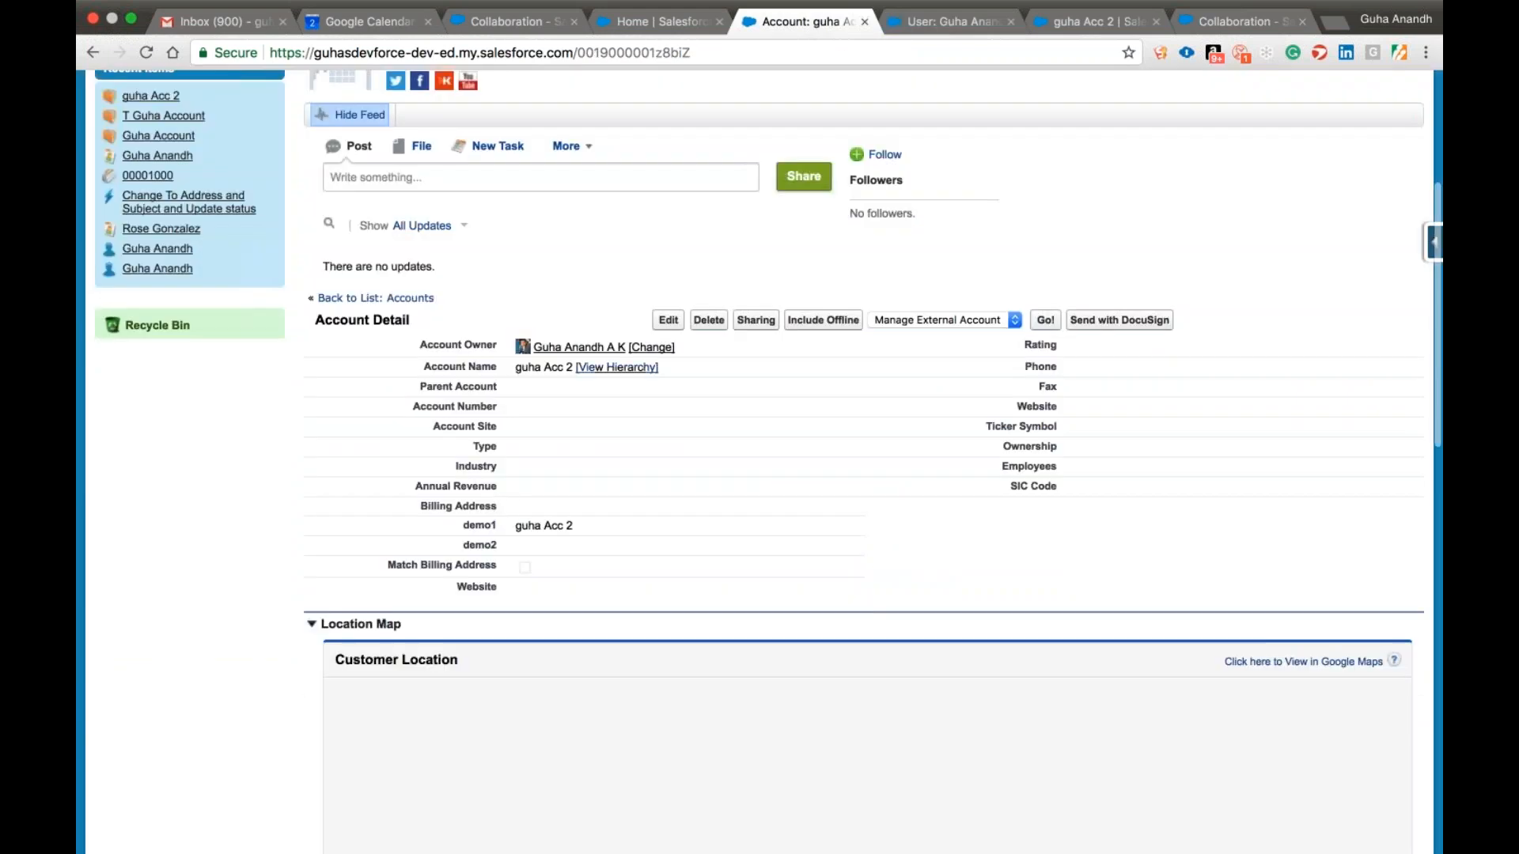
scroll(1200, 272, "up", 3)
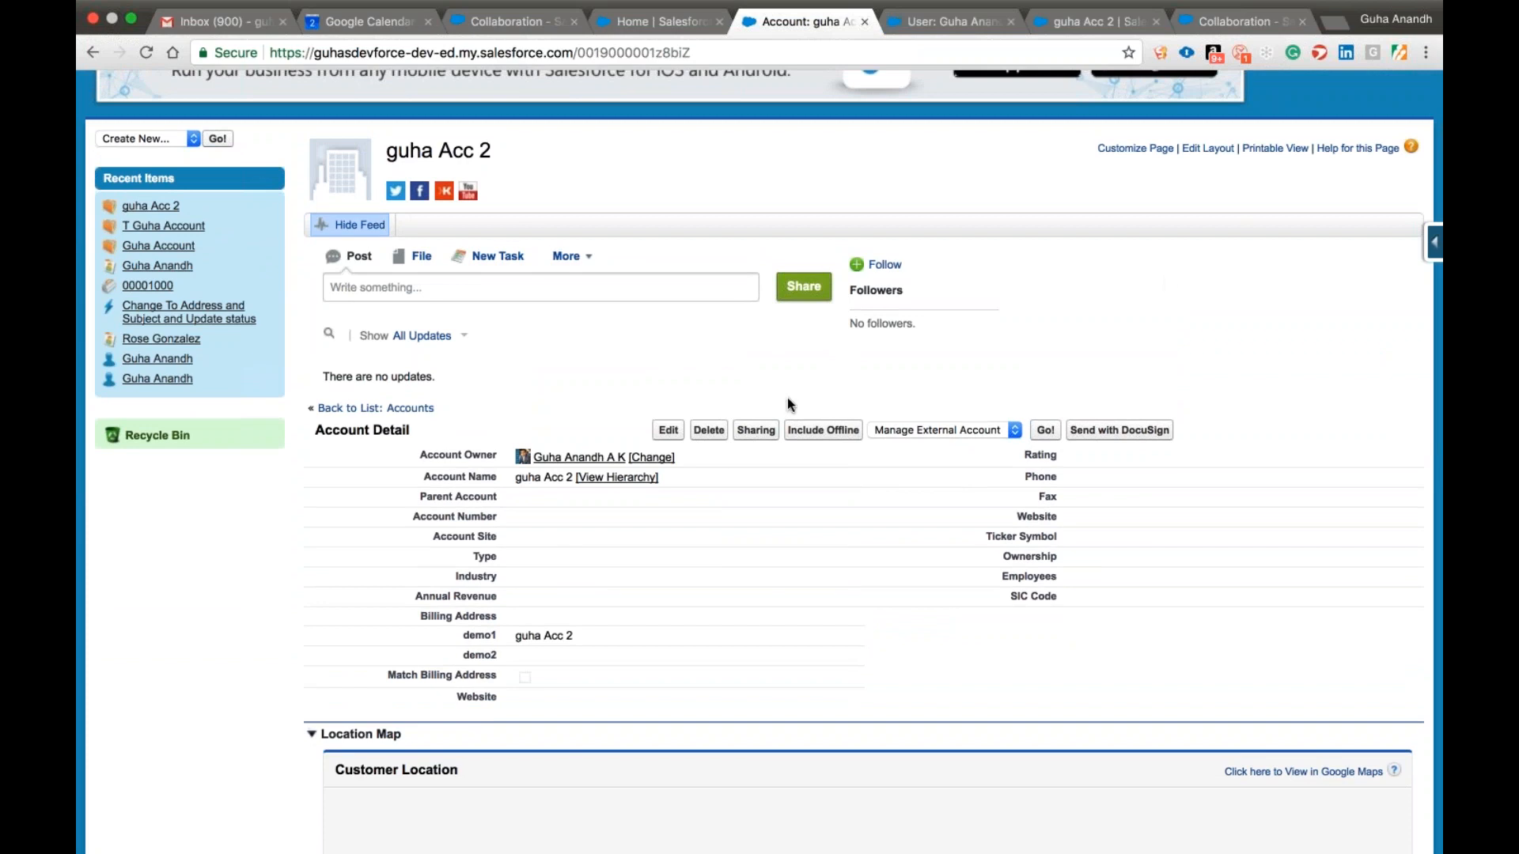
left_click(1209, 151)
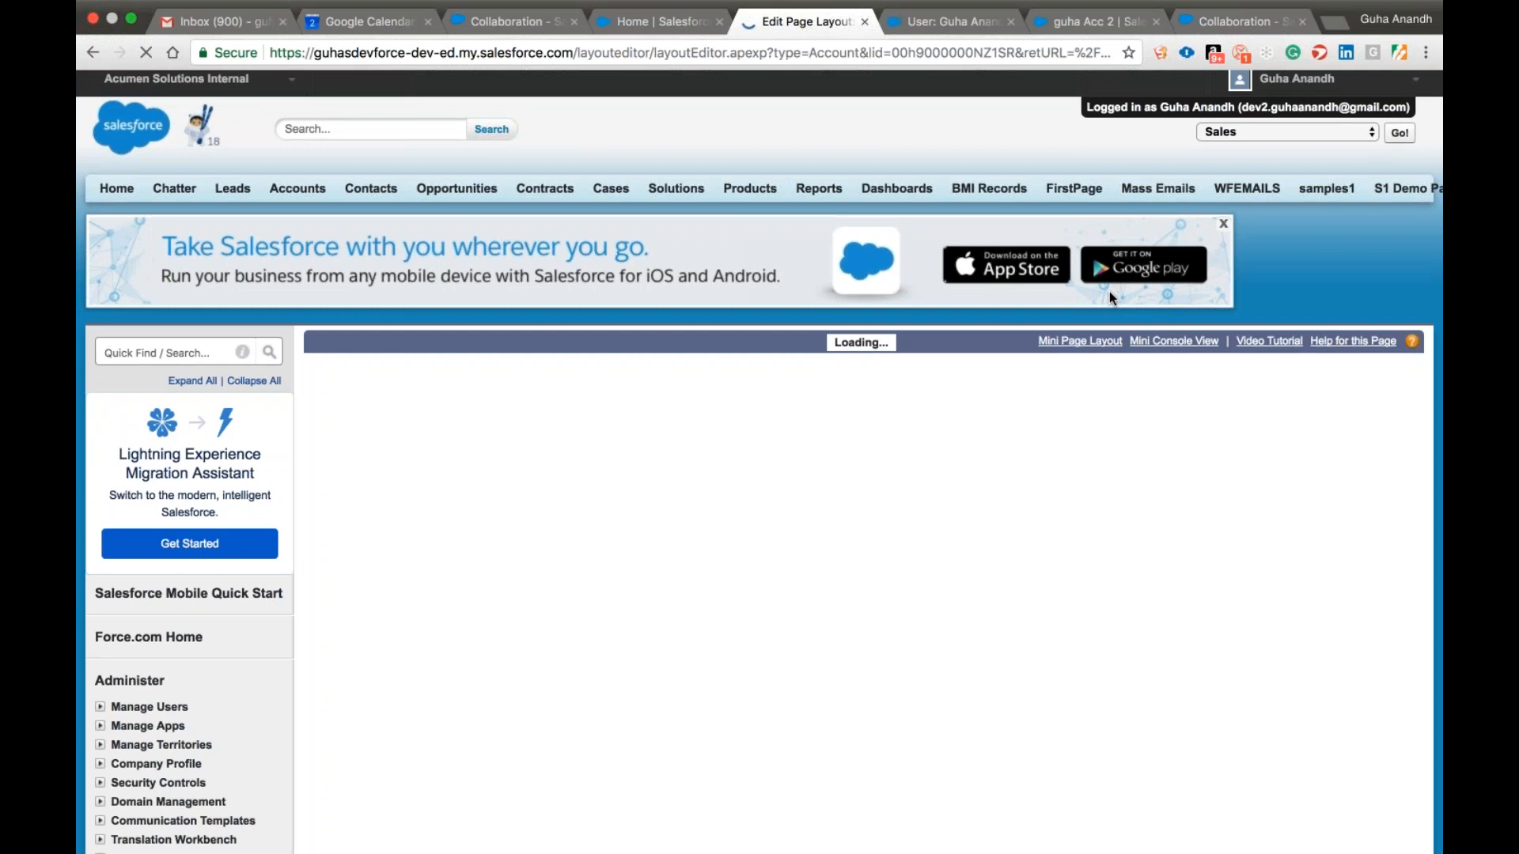
Check the logged-in user's record in edit mode without saving changes, and log out to return to the administrator session.
left_click(930, 23)
left_click(669, 404)
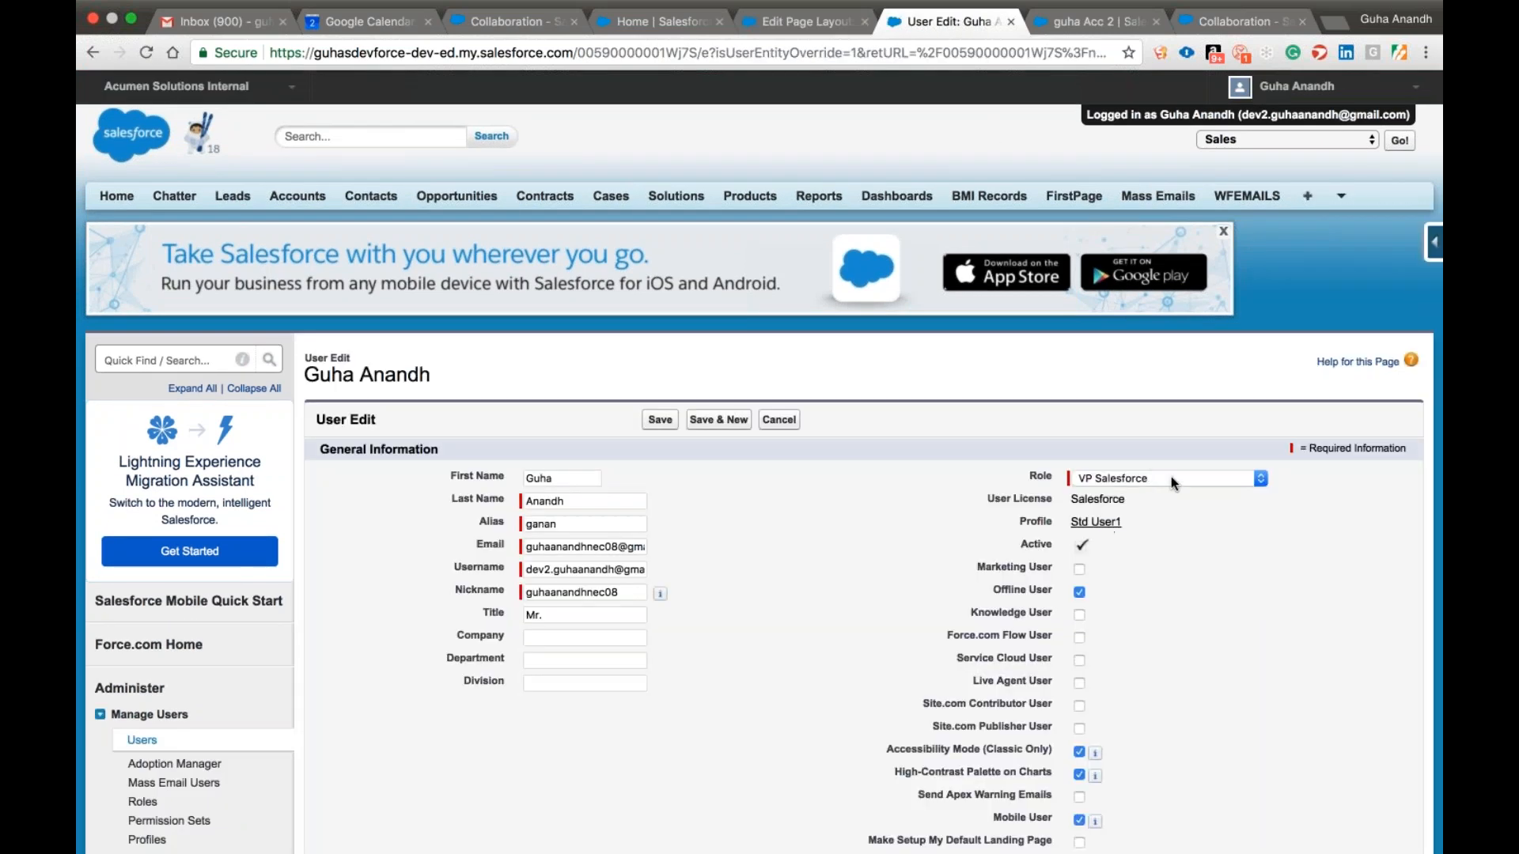
left_click(778, 419)
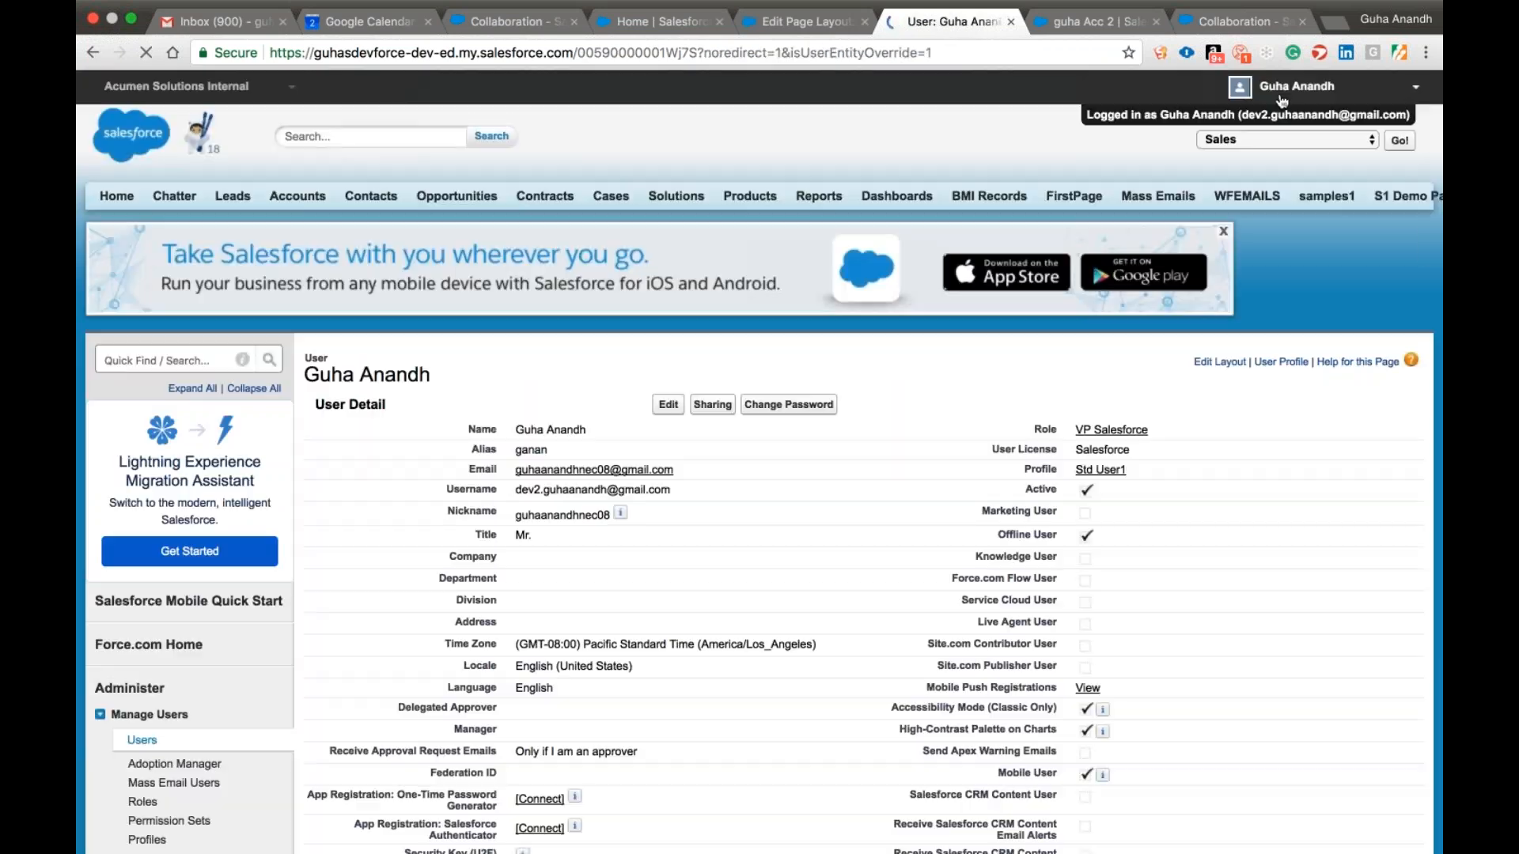
left_click(1282, 98)
left_click(1249, 271)
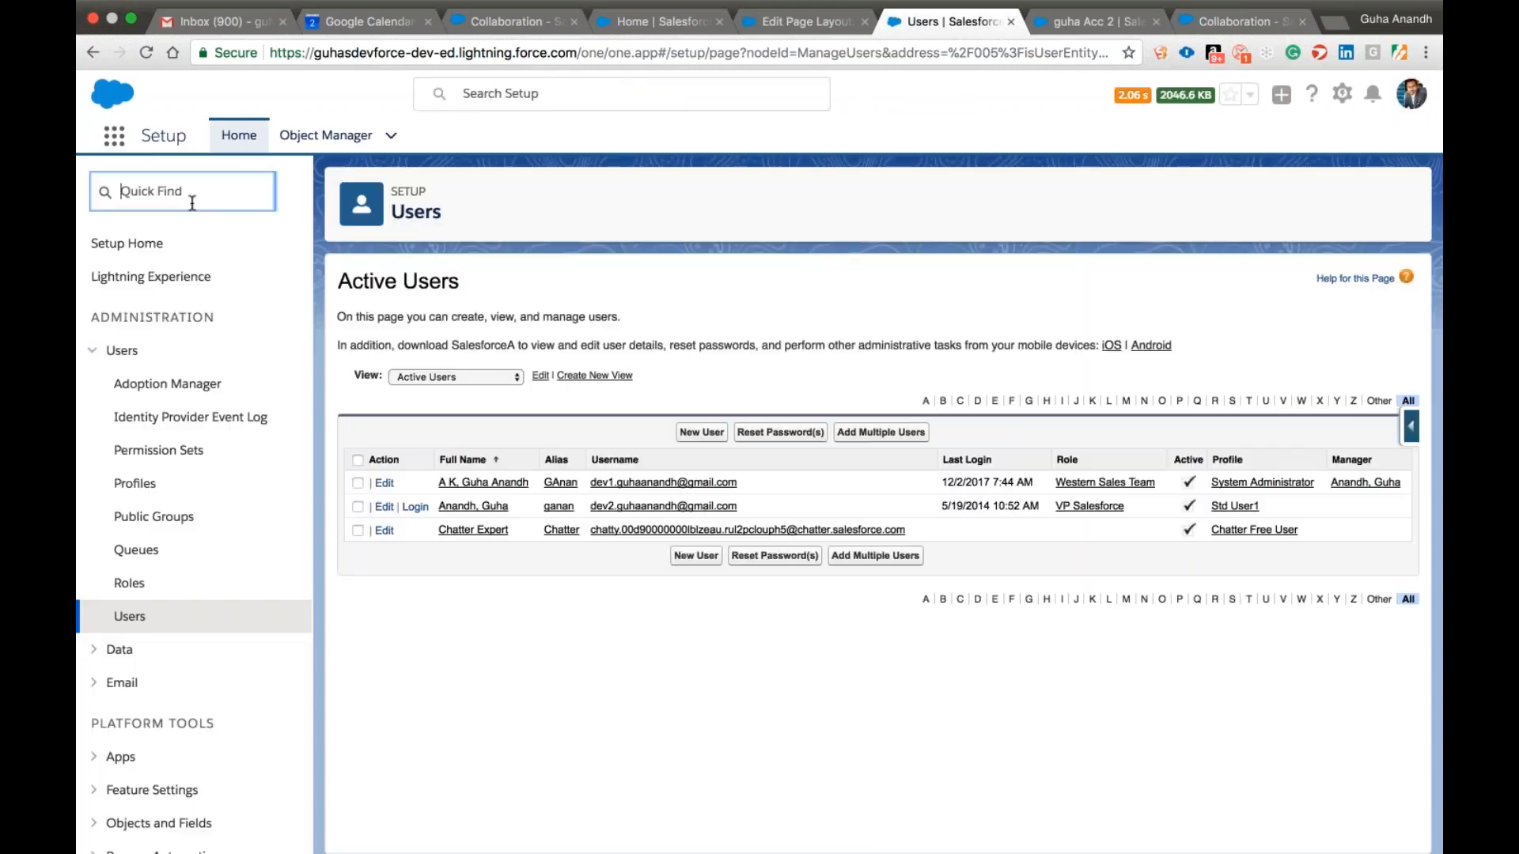
Set the profile of the user with the VP Salesforce role to Standard User and save the record.
left_click(644, 507)
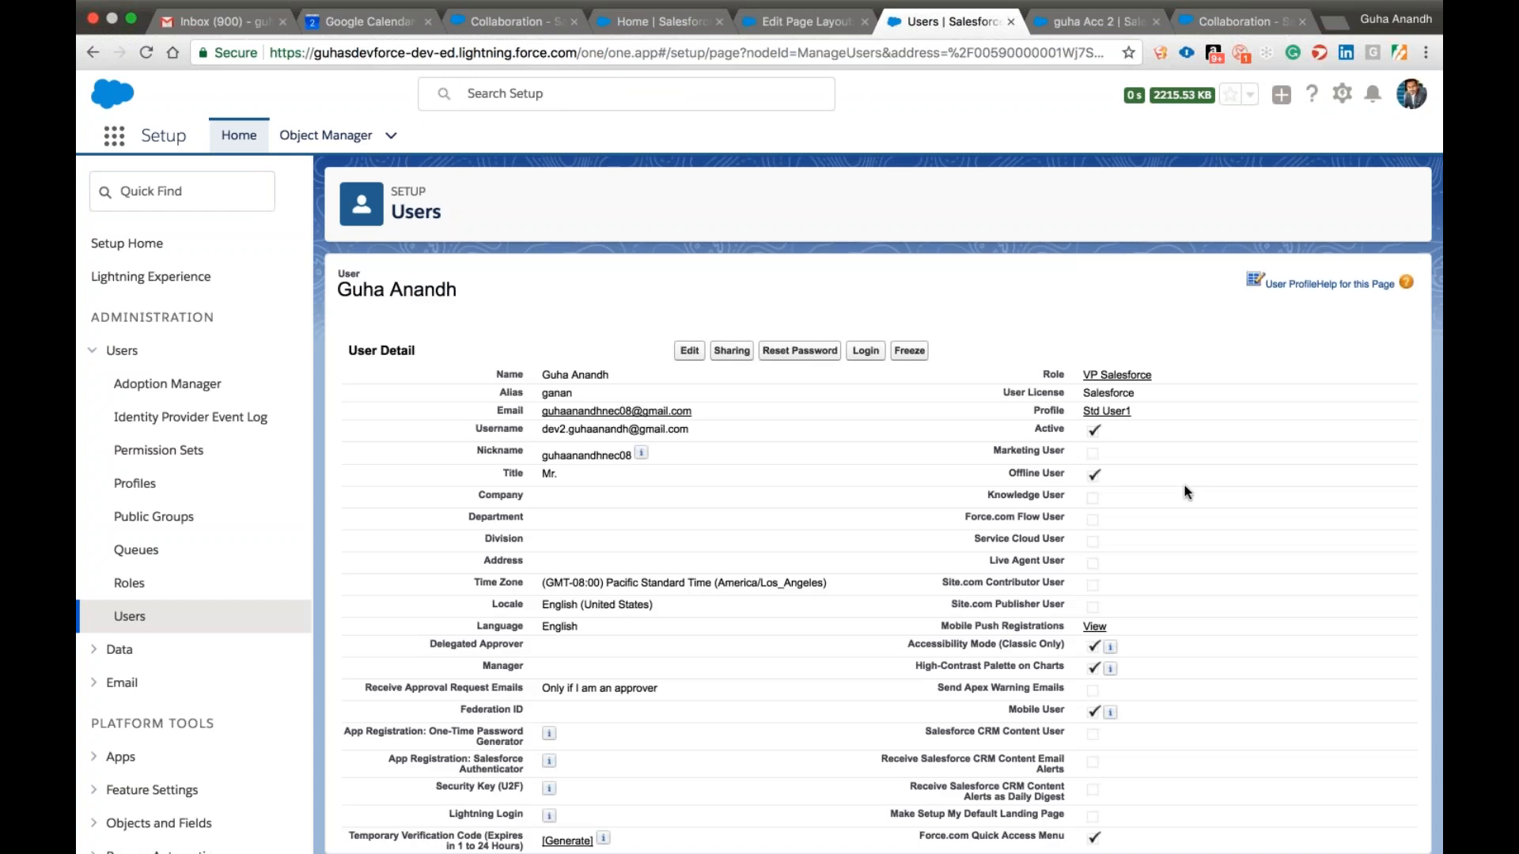
left_click(689, 366)
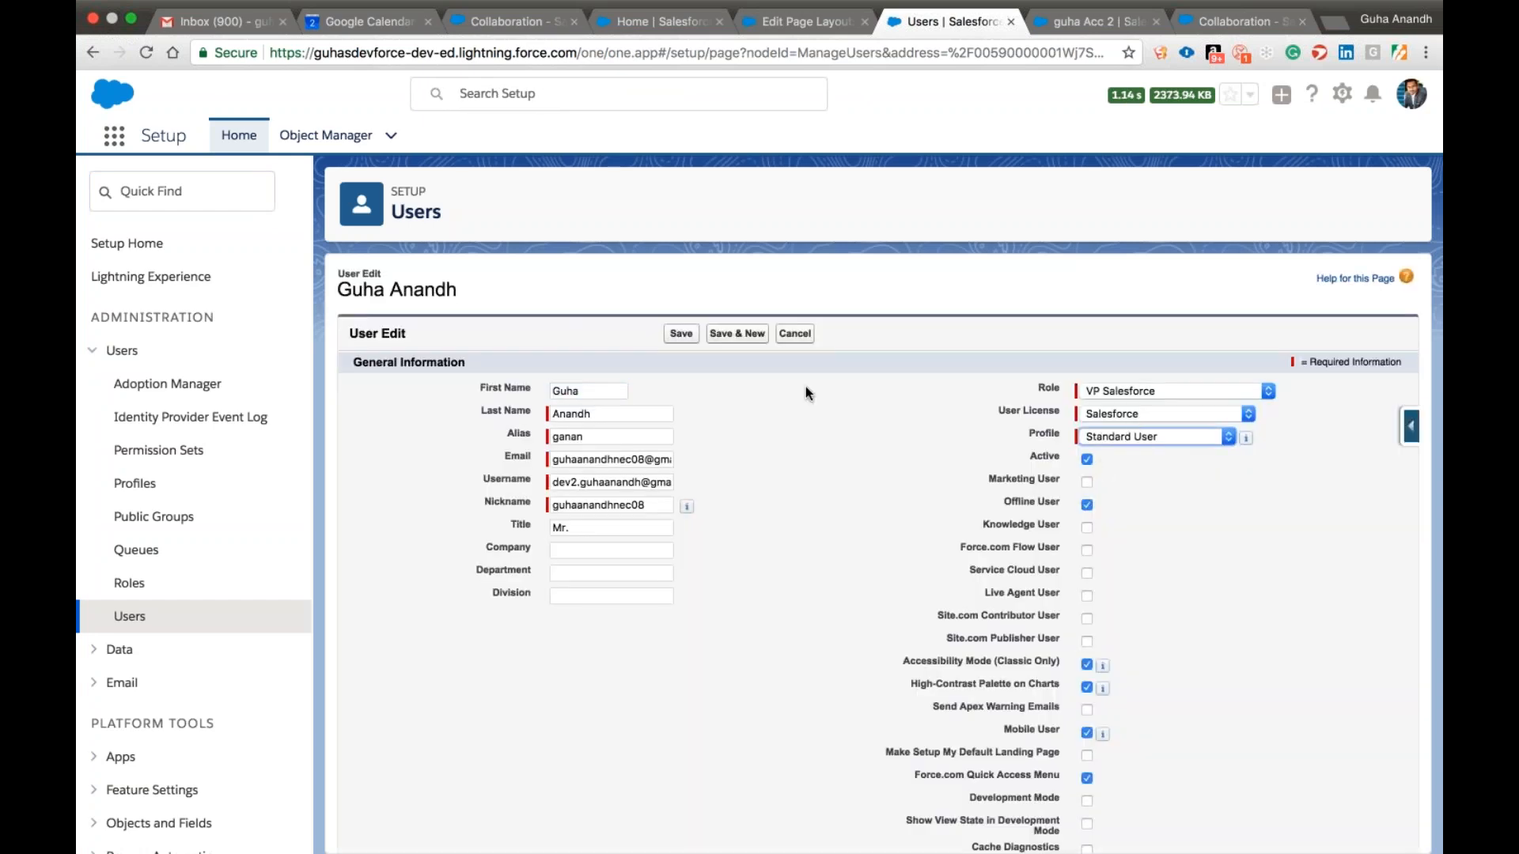
left_click(681, 333)
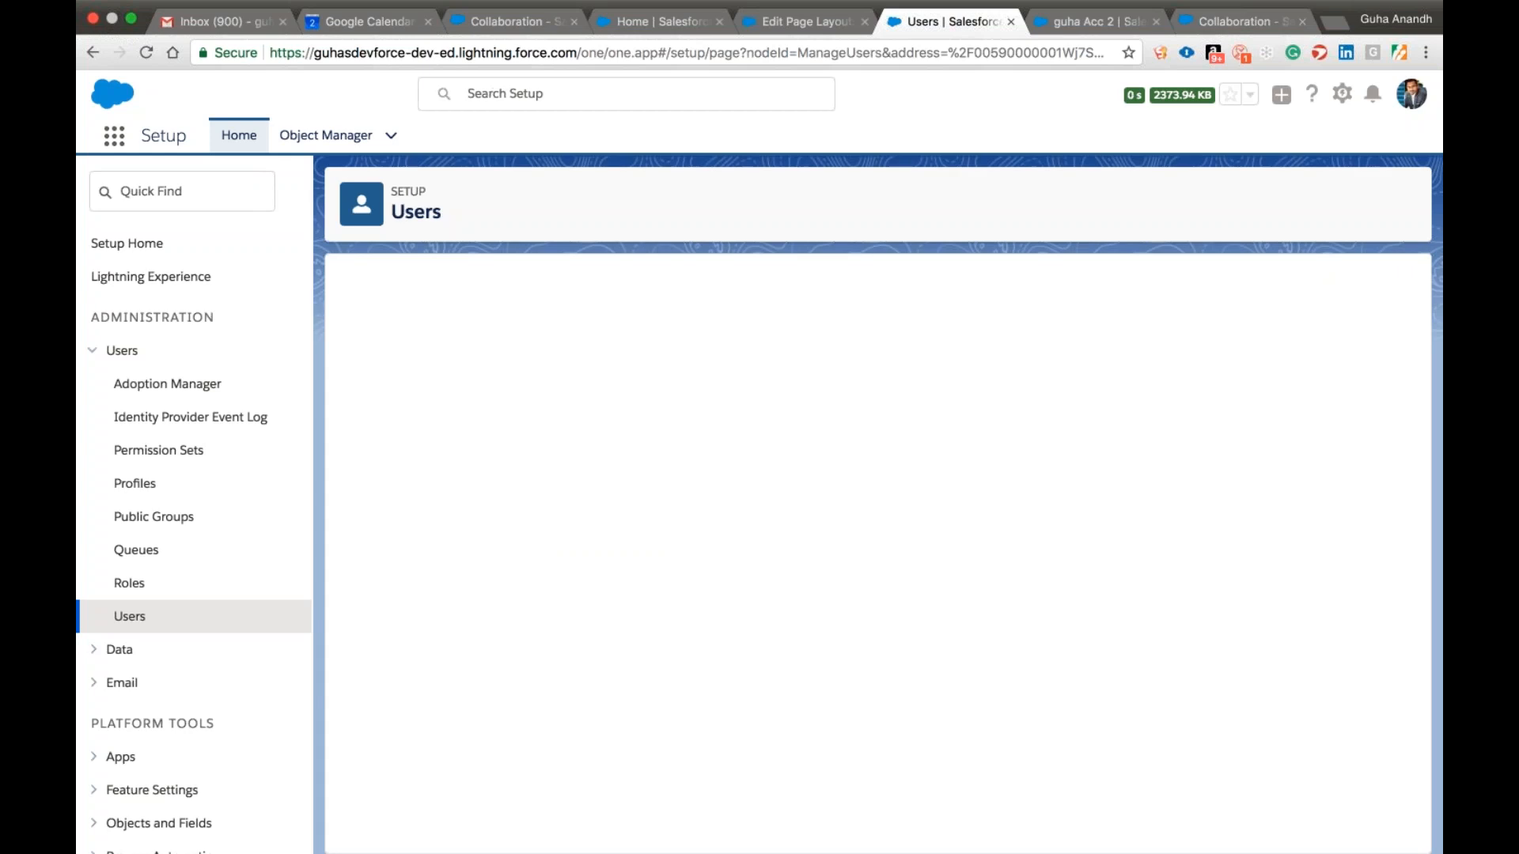
Examine the saved user record, including its permission set assignments, and log in as that user.
scroll(609, 498, "down", 10)
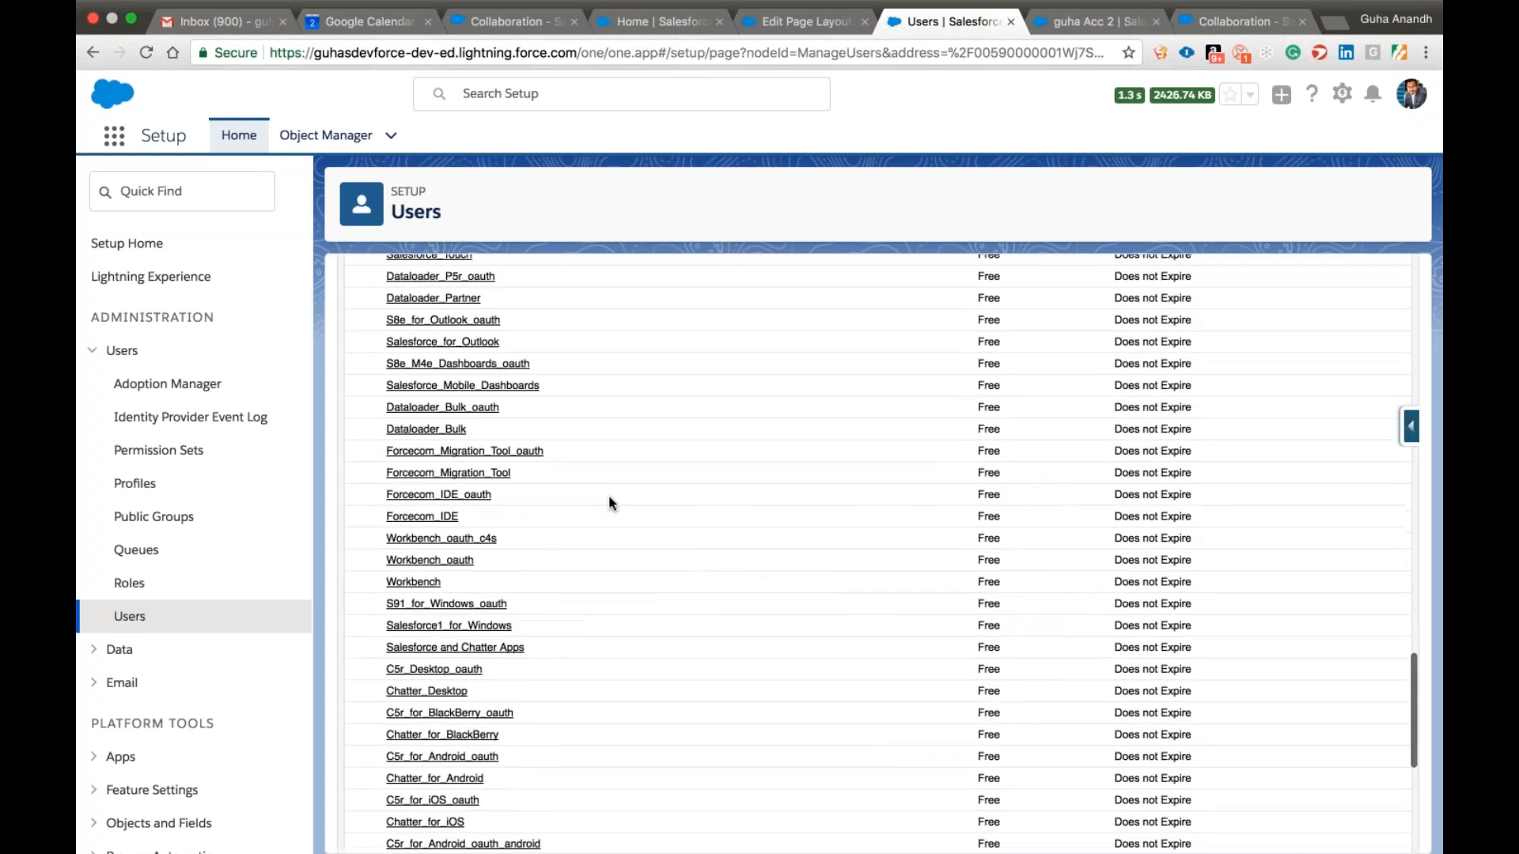
scroll(609, 496, "up", 10)
scroll(610, 495, "up", 8)
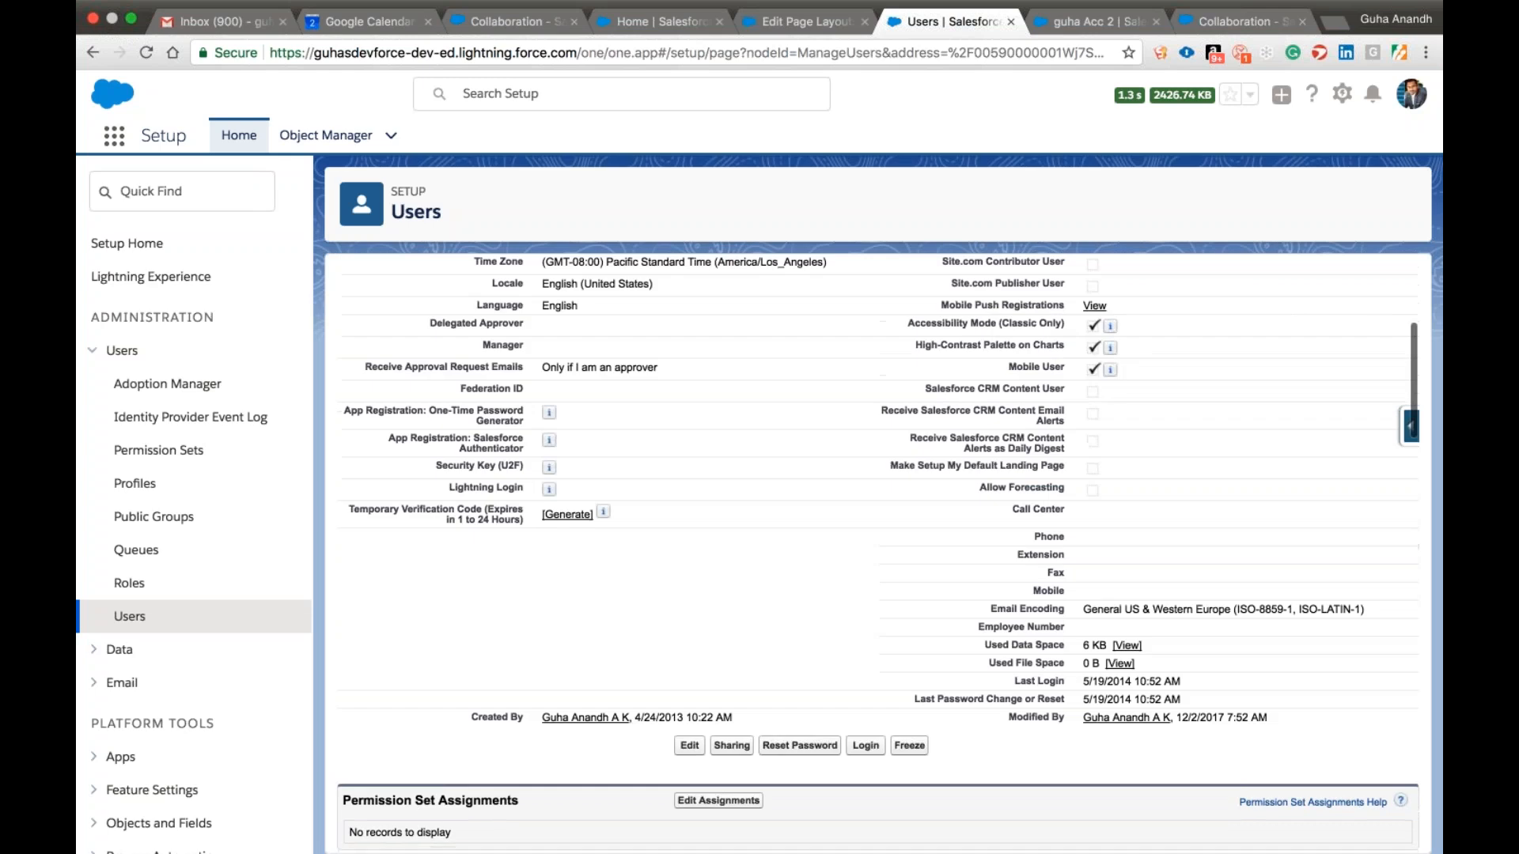
scroll(874, 396, "up", 6)
left_click(866, 362)
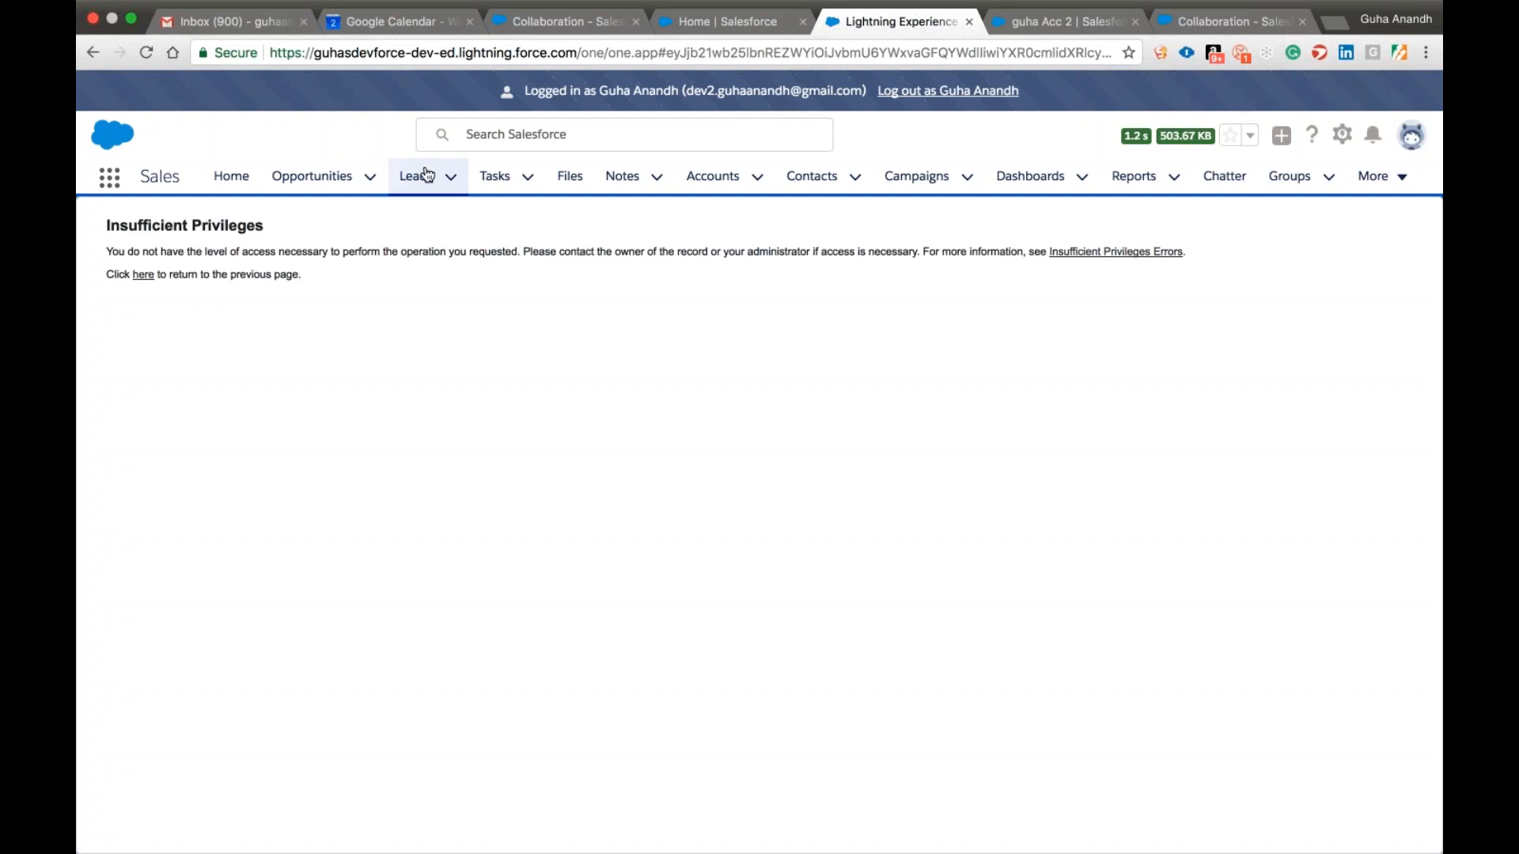
From the All Accounts view, open the account owned by the logged-in user and check its edit form, closing it without changes.
left_click(716, 187)
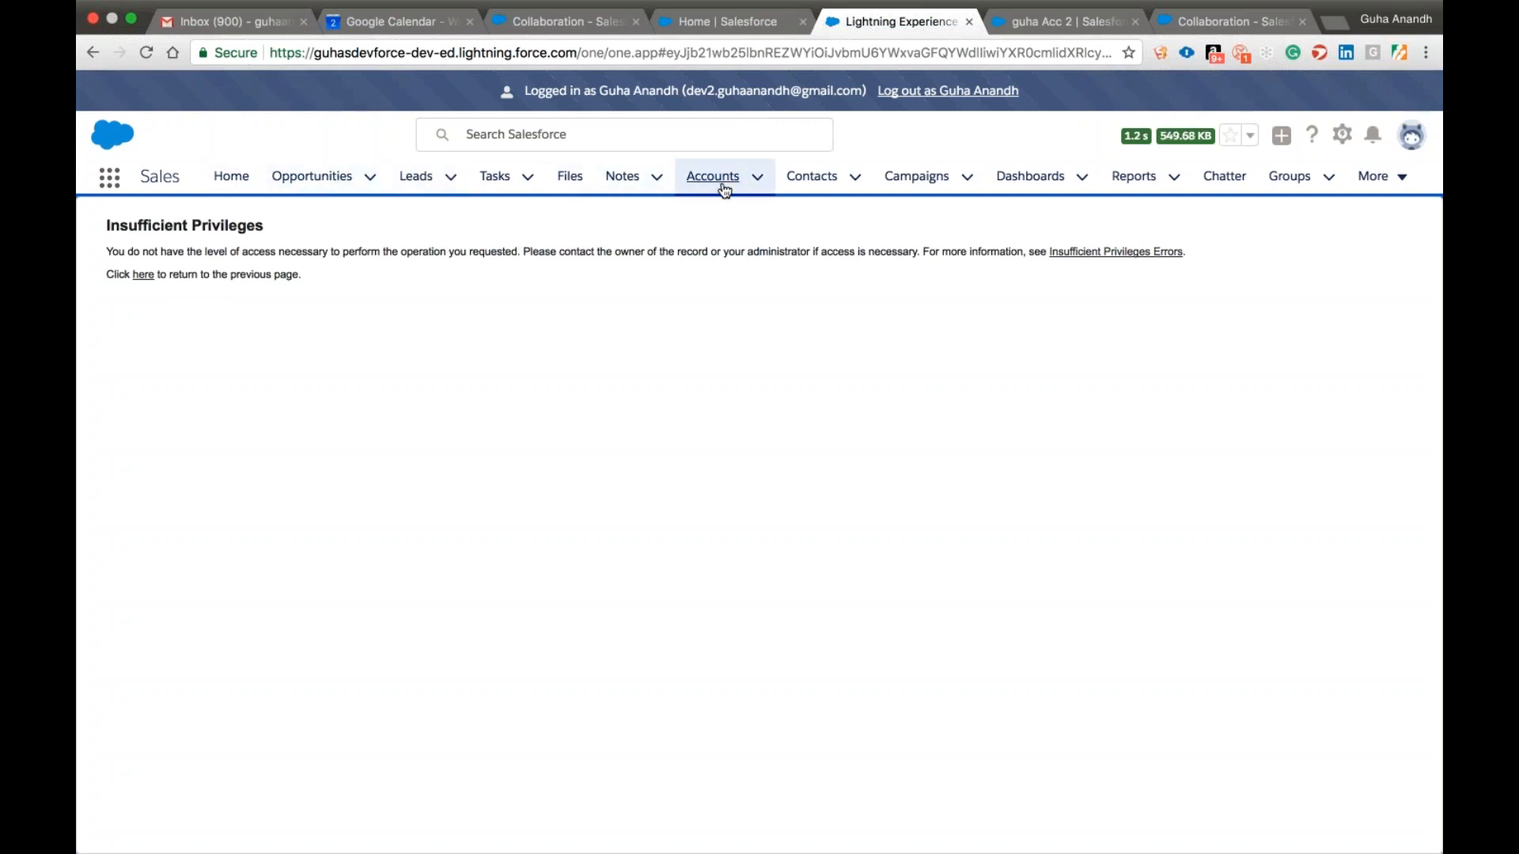
left_click(251, 251)
left_click(245, 309)
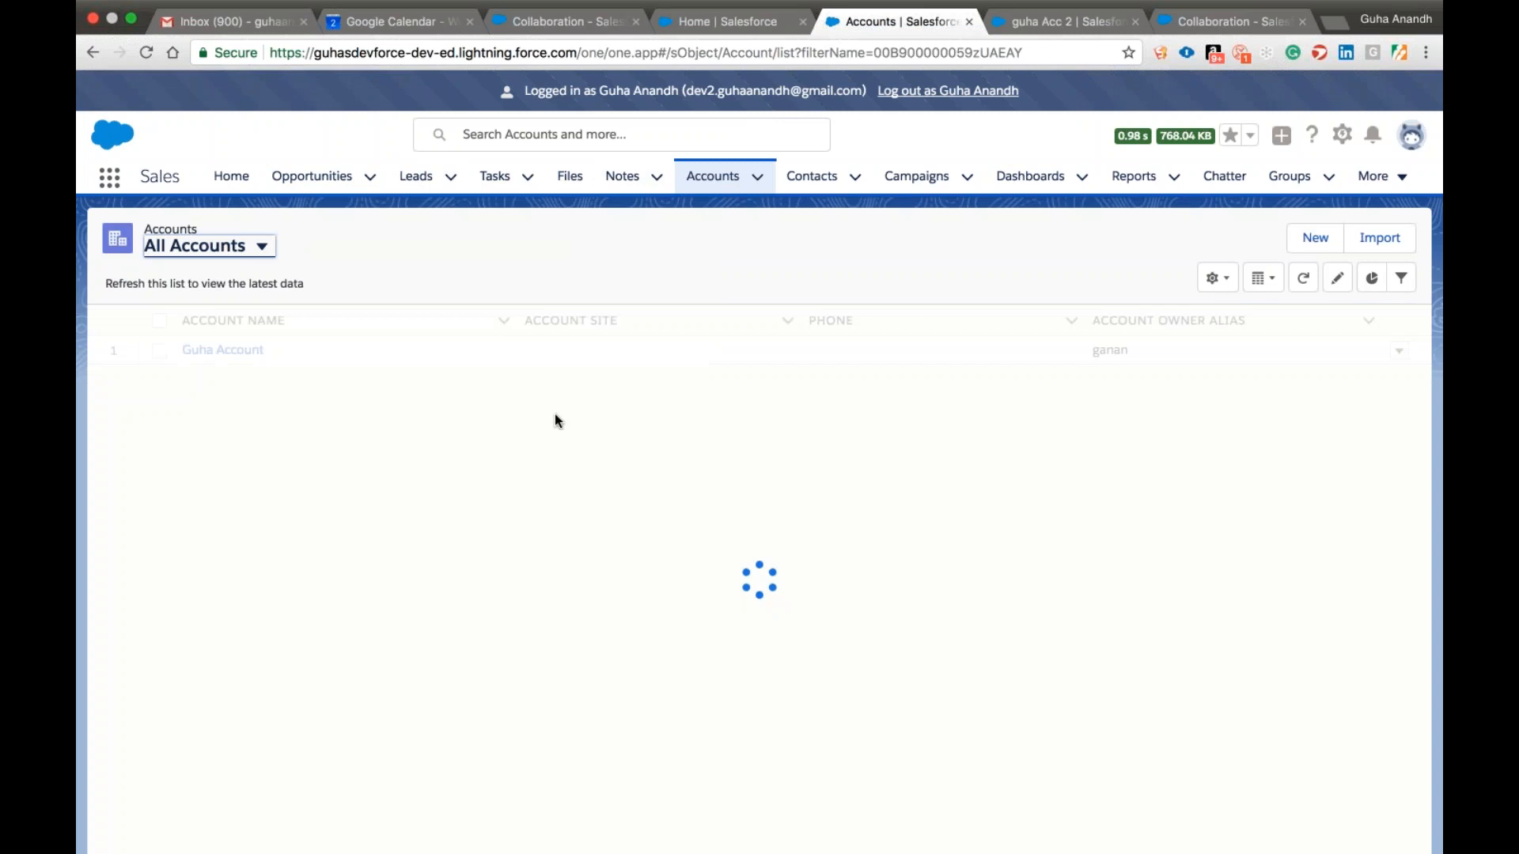
left_click(248, 353)
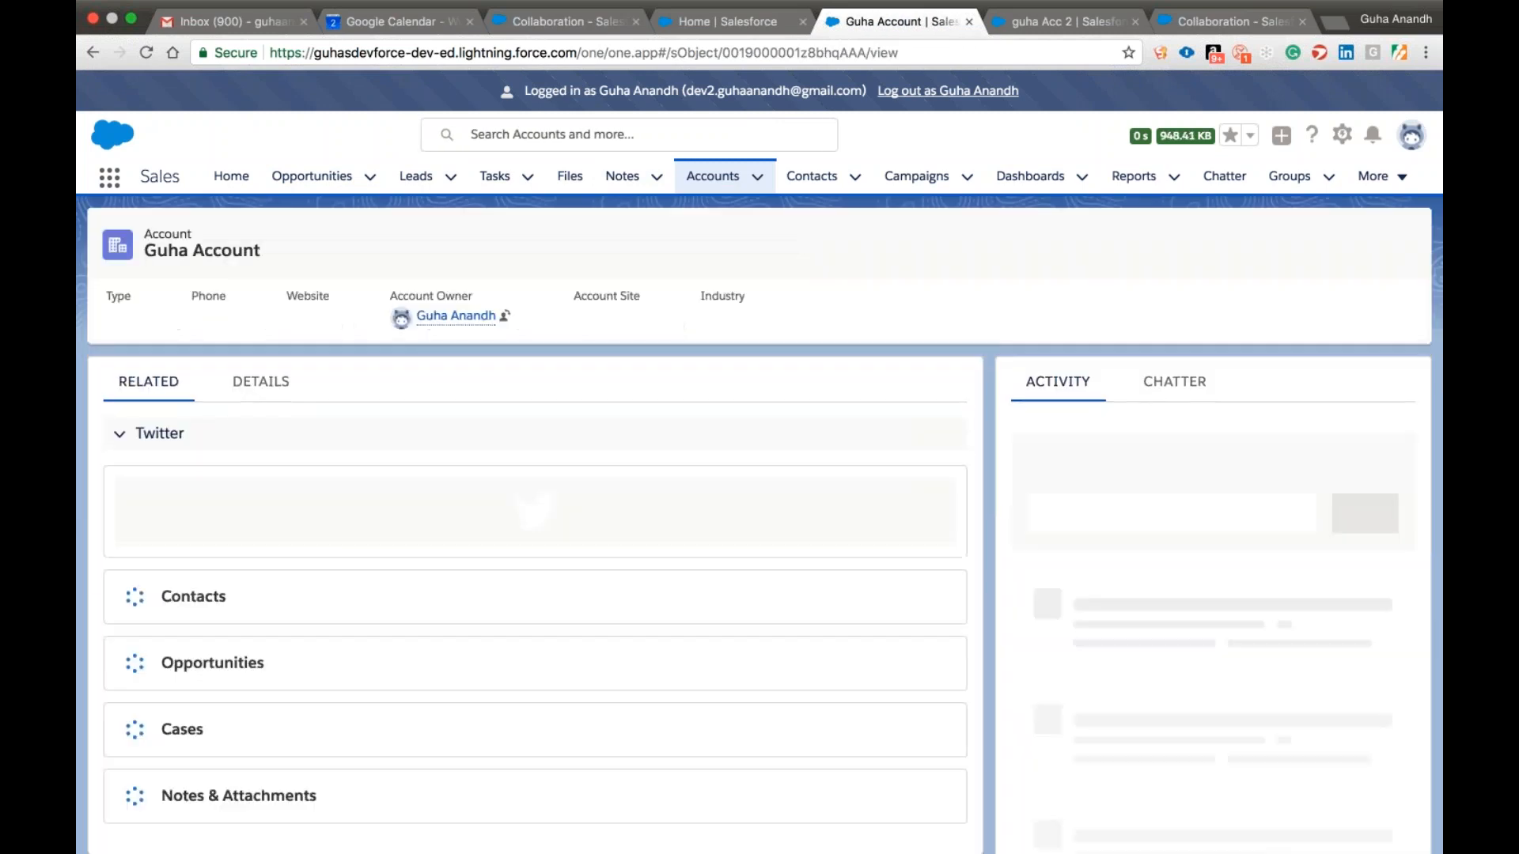
left_click(1166, 252)
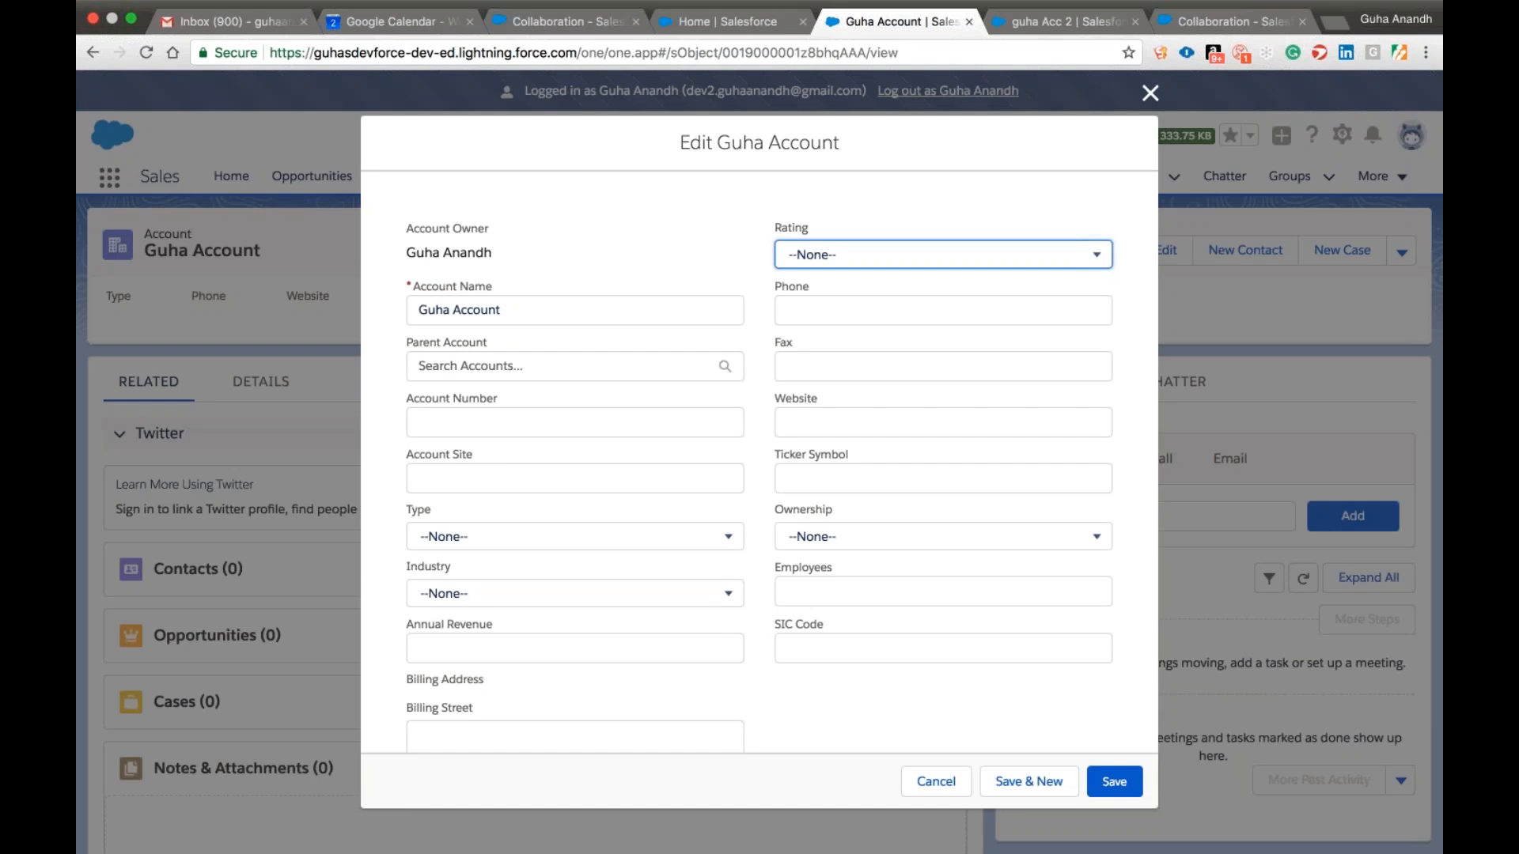
left_click(1150, 95)
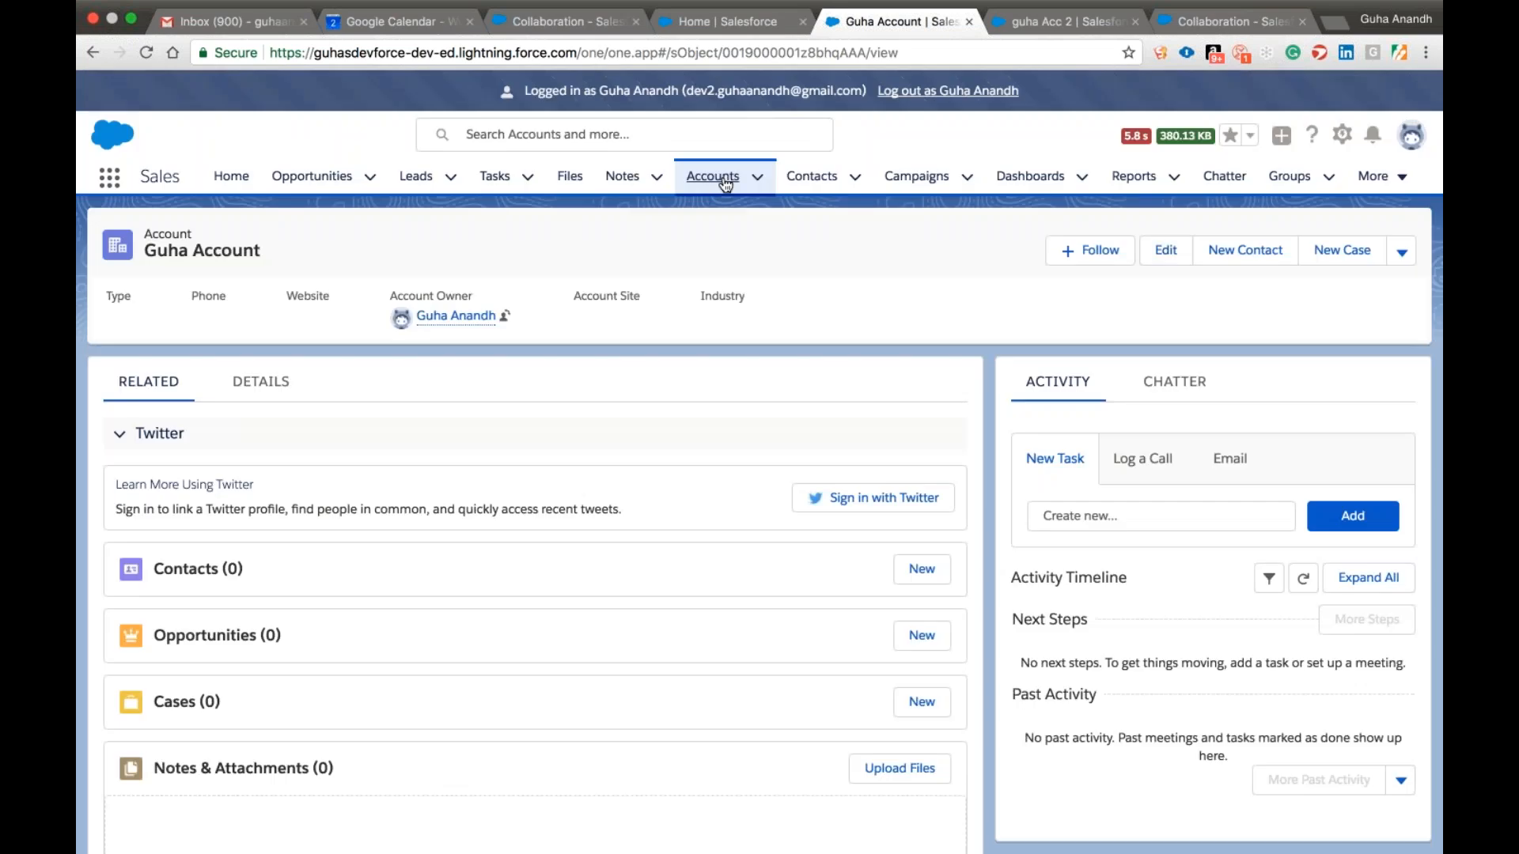
Display the All Accounts list view to check which accounts the logged-in user can see.
left_click(712, 176)
left_click(261, 246)
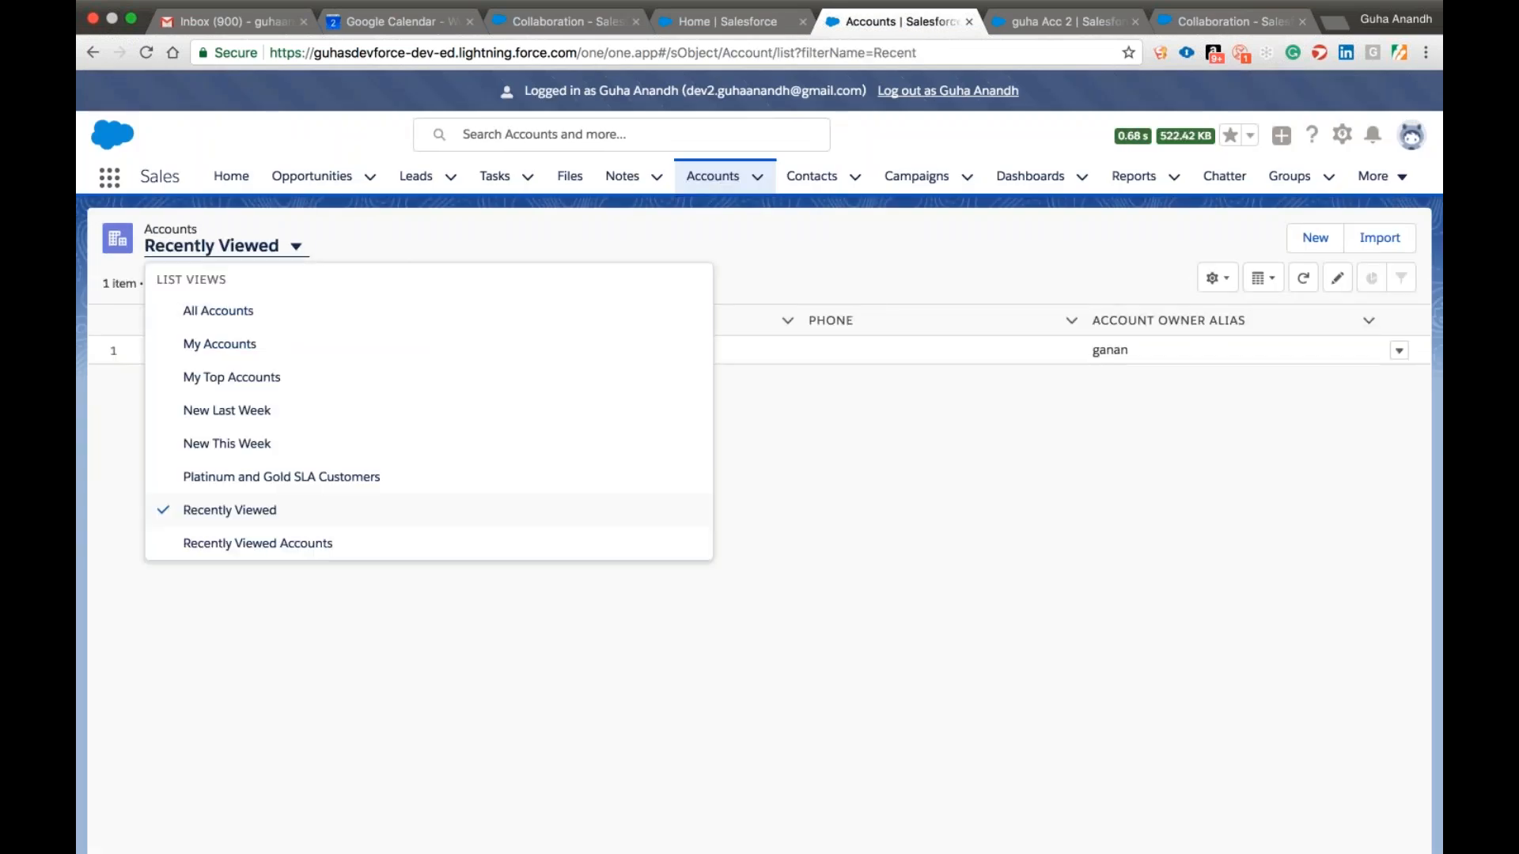
left_click(260, 311)
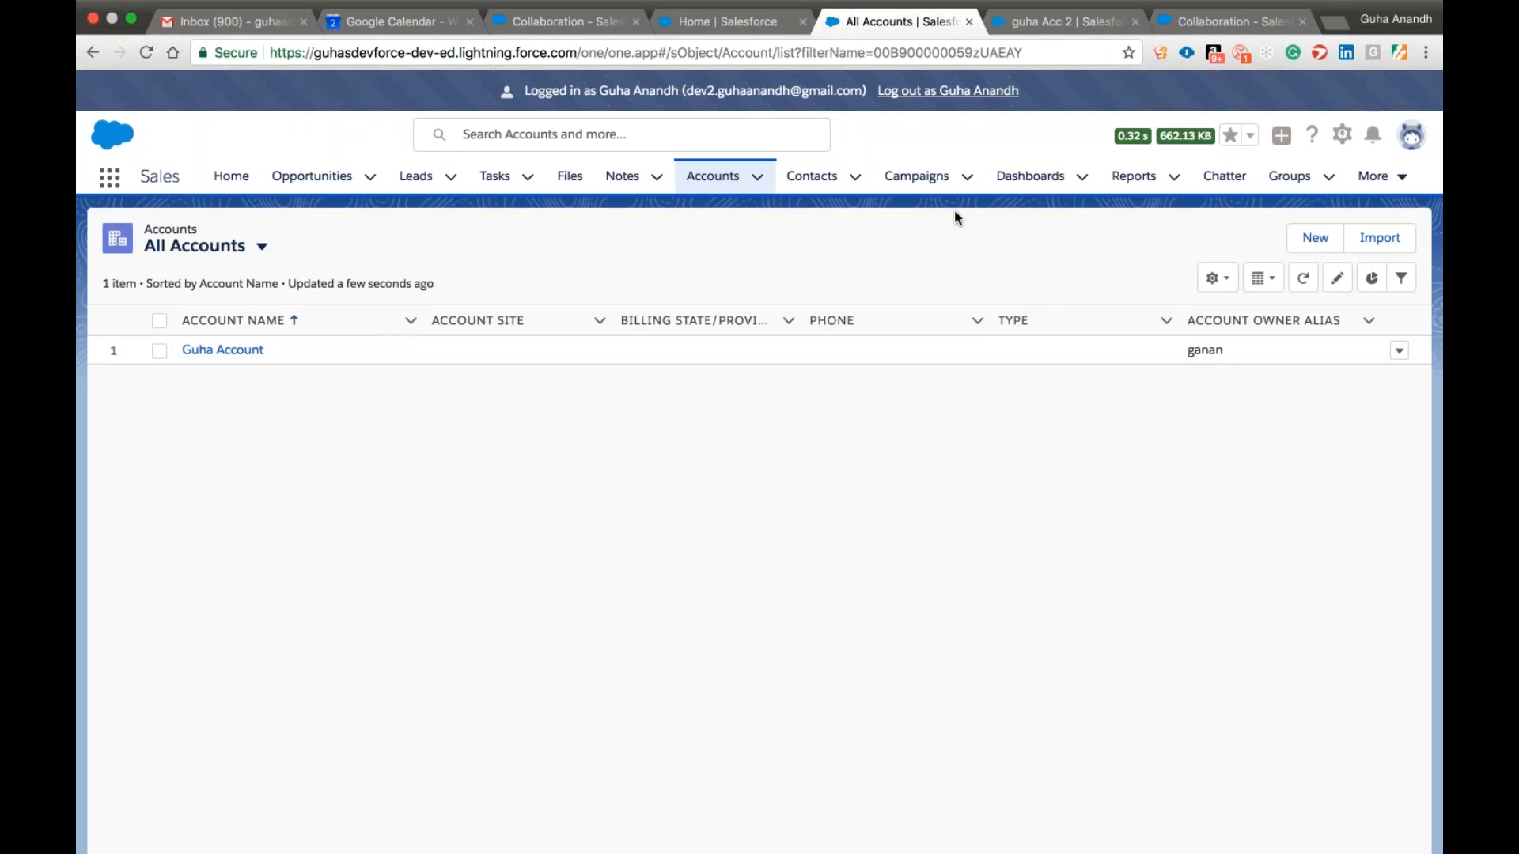
left_click(1046, 21)
left_click(916, 16)
Log out of the test user's session to return to the administrator's user setup.
left_click(1342, 145)
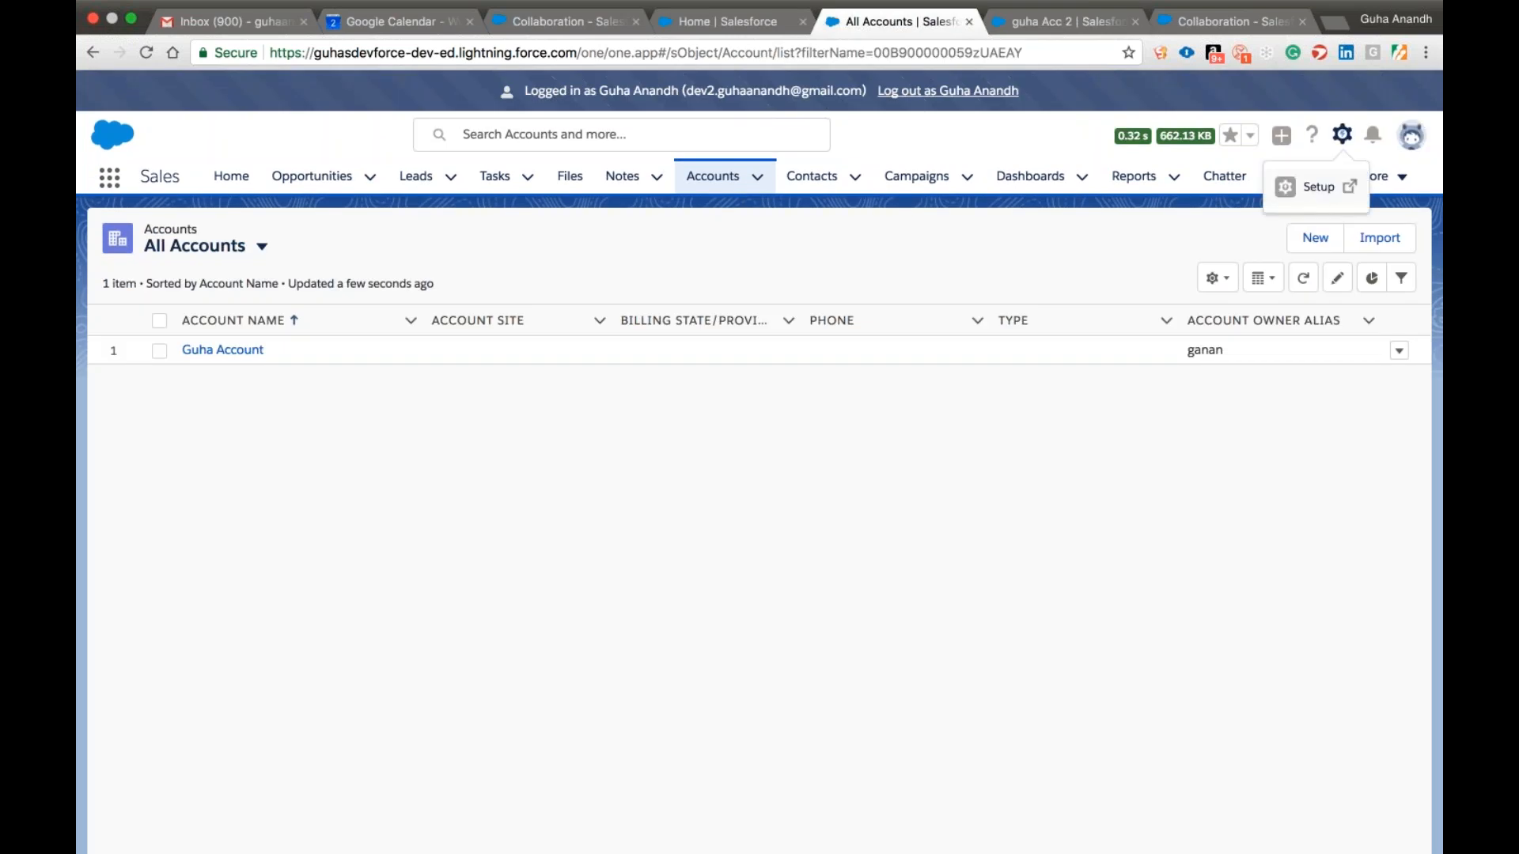
left_click(1412, 136)
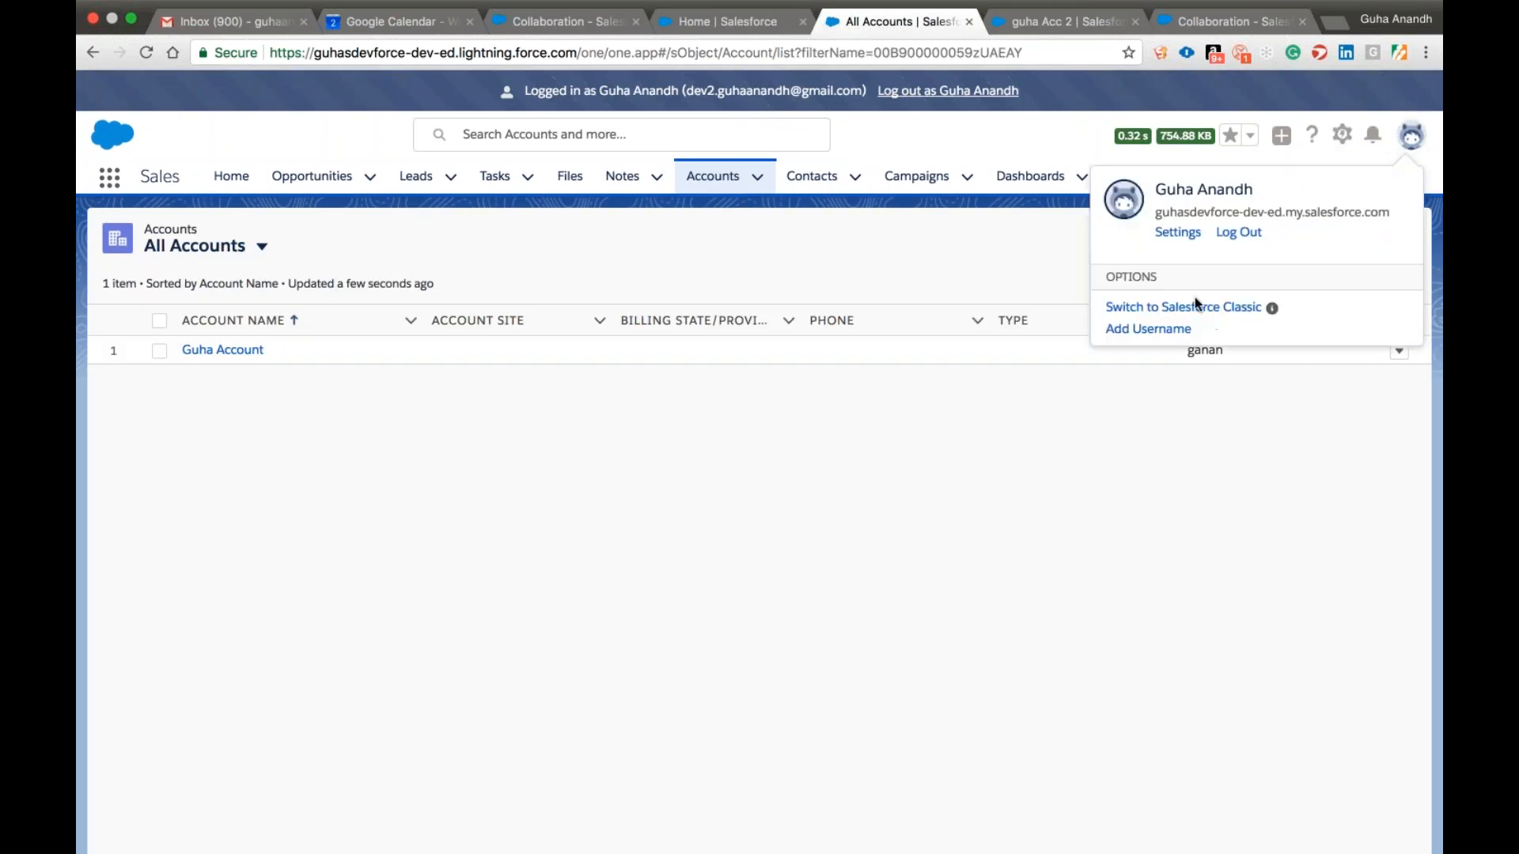
left_click(1224, 234)
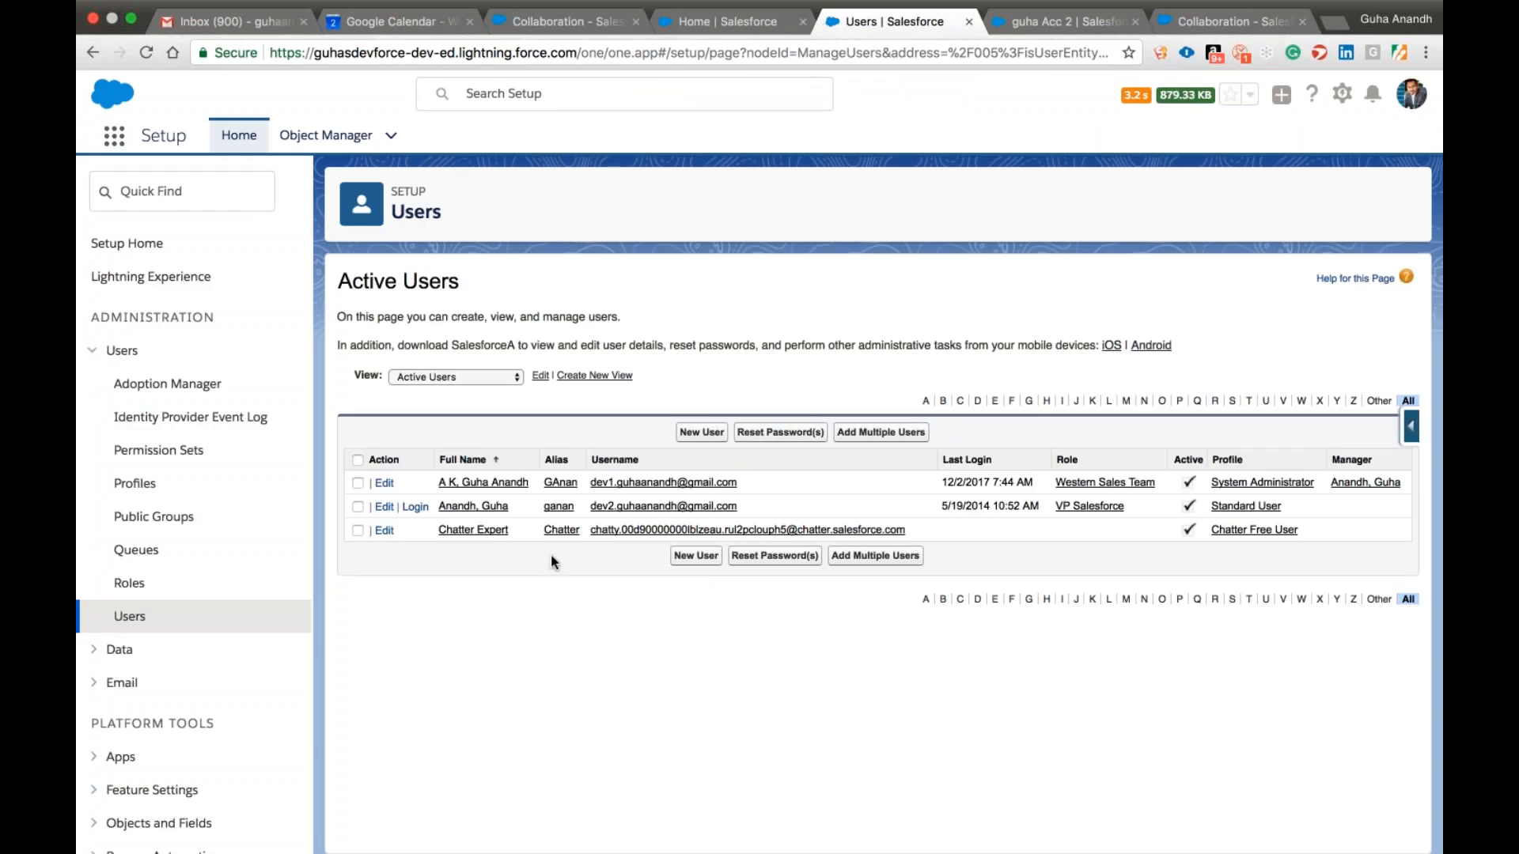
Find Sharing Settings in Setup and review the organization-wide defaults and the Account Sharing Rules.
left_click(174, 192)
type("shar")
left_click(190, 277)
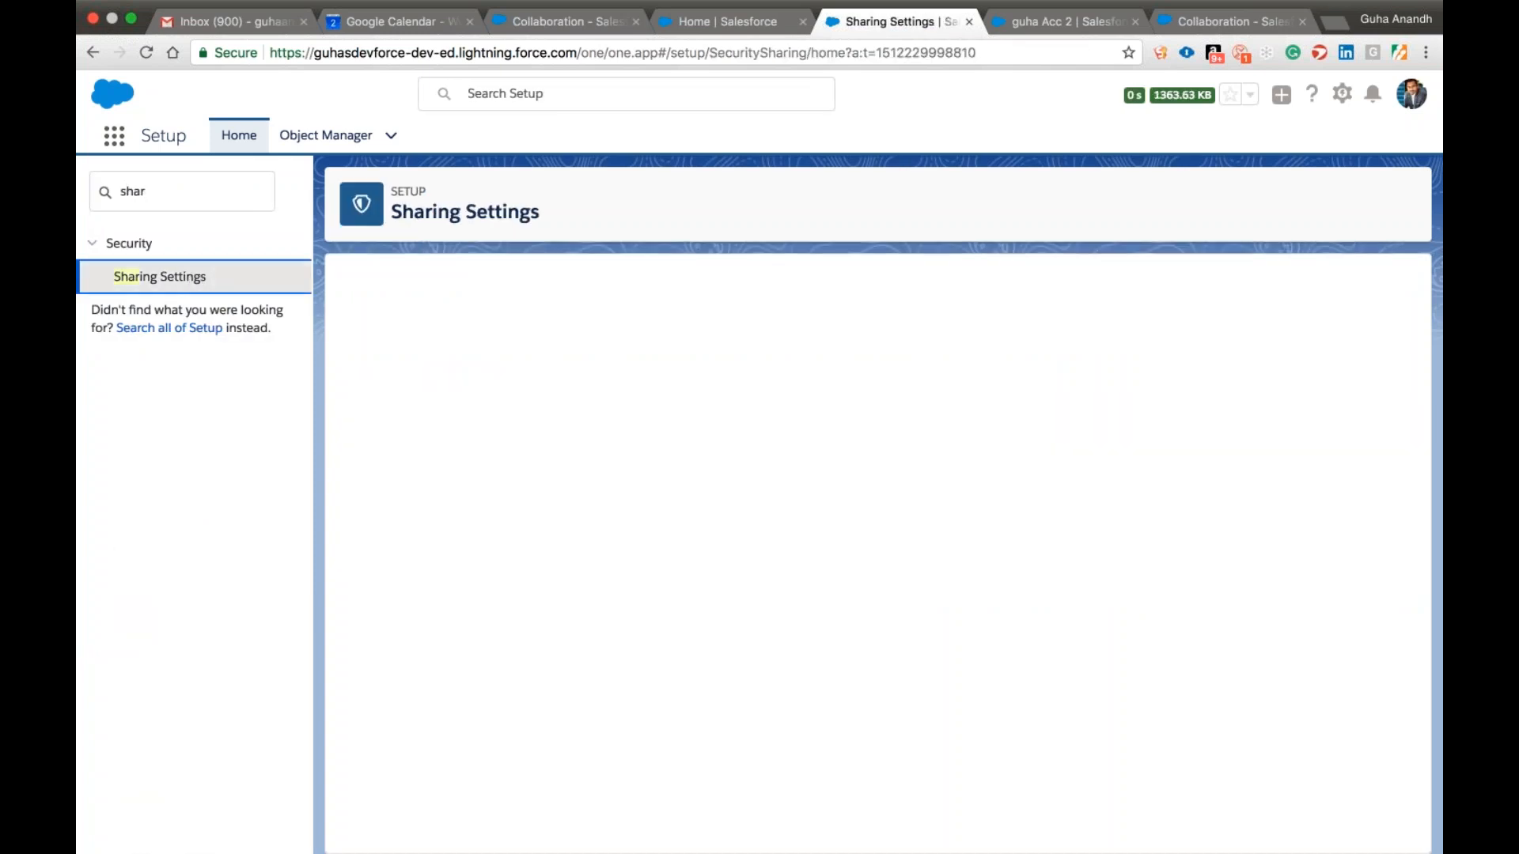
scroll(701, 342, "down", 15)
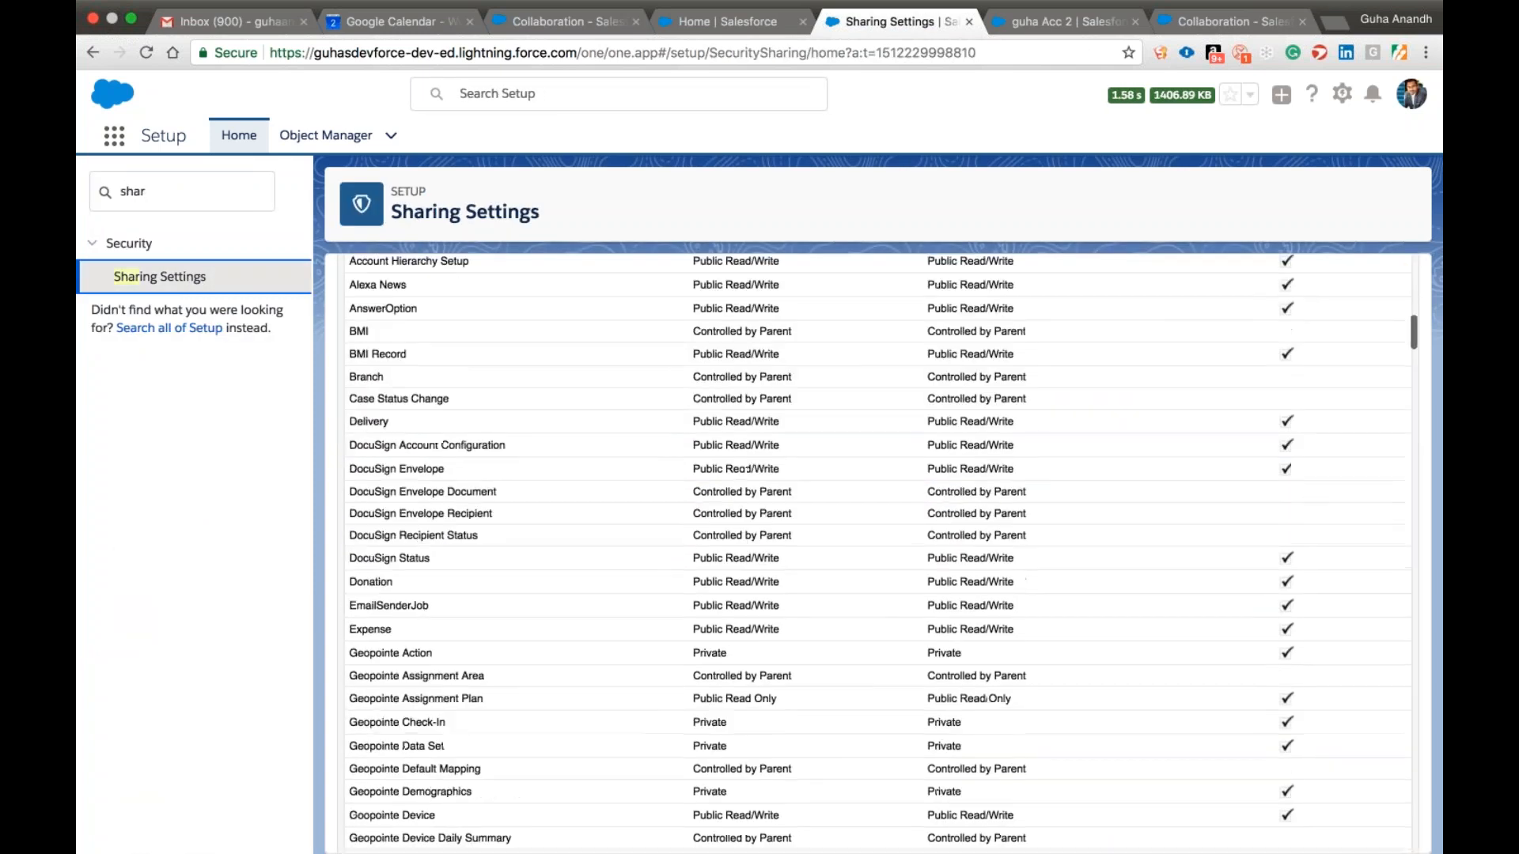
scroll(697, 342, "down", 10)
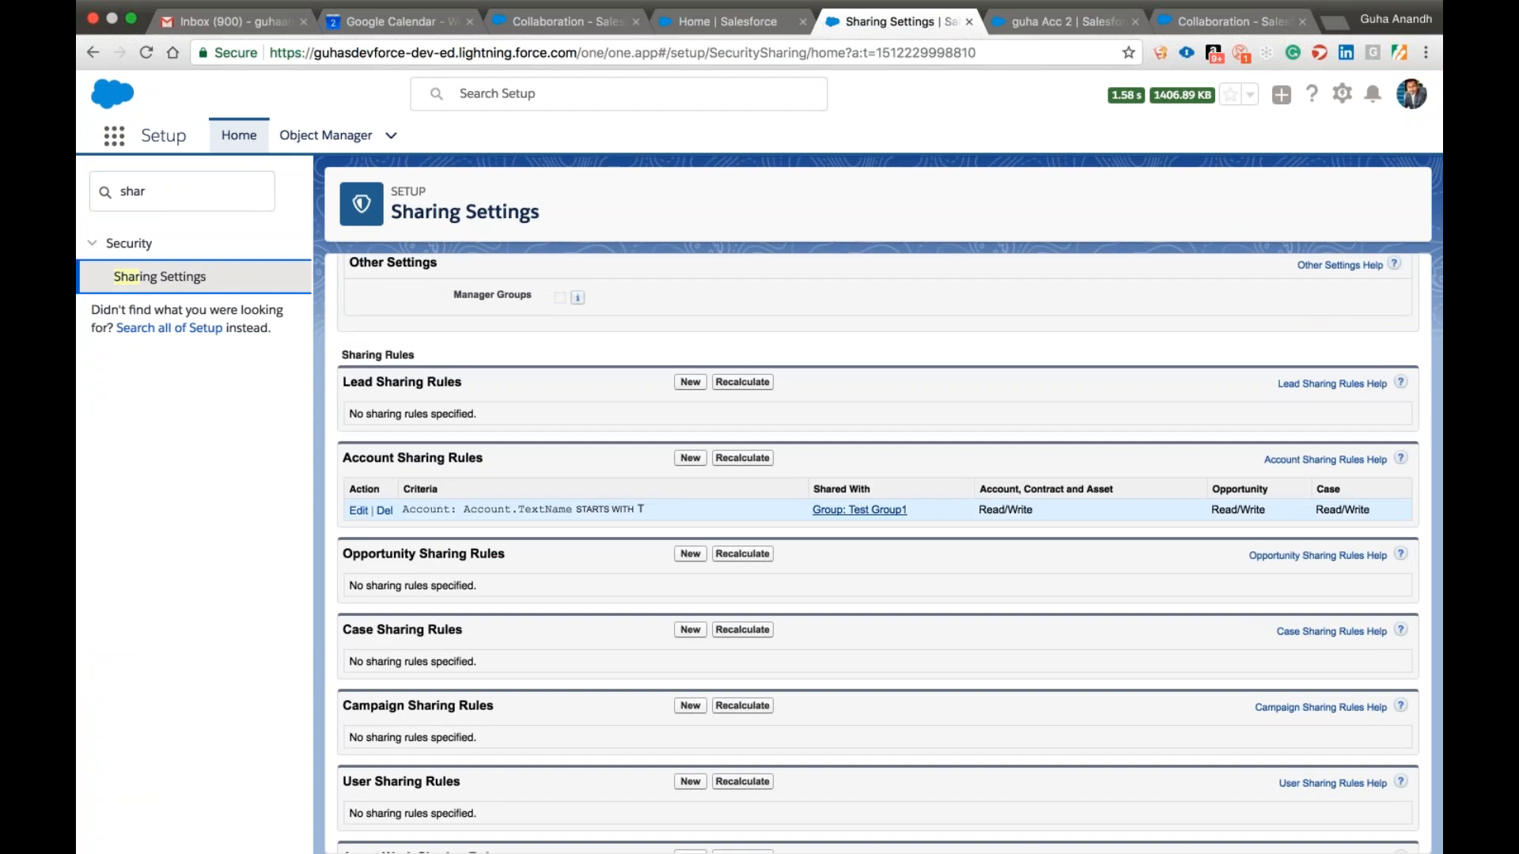
Open Test Group1 from the account sharing rule, check its member's user record, and return to the group.
left_click(859, 510)
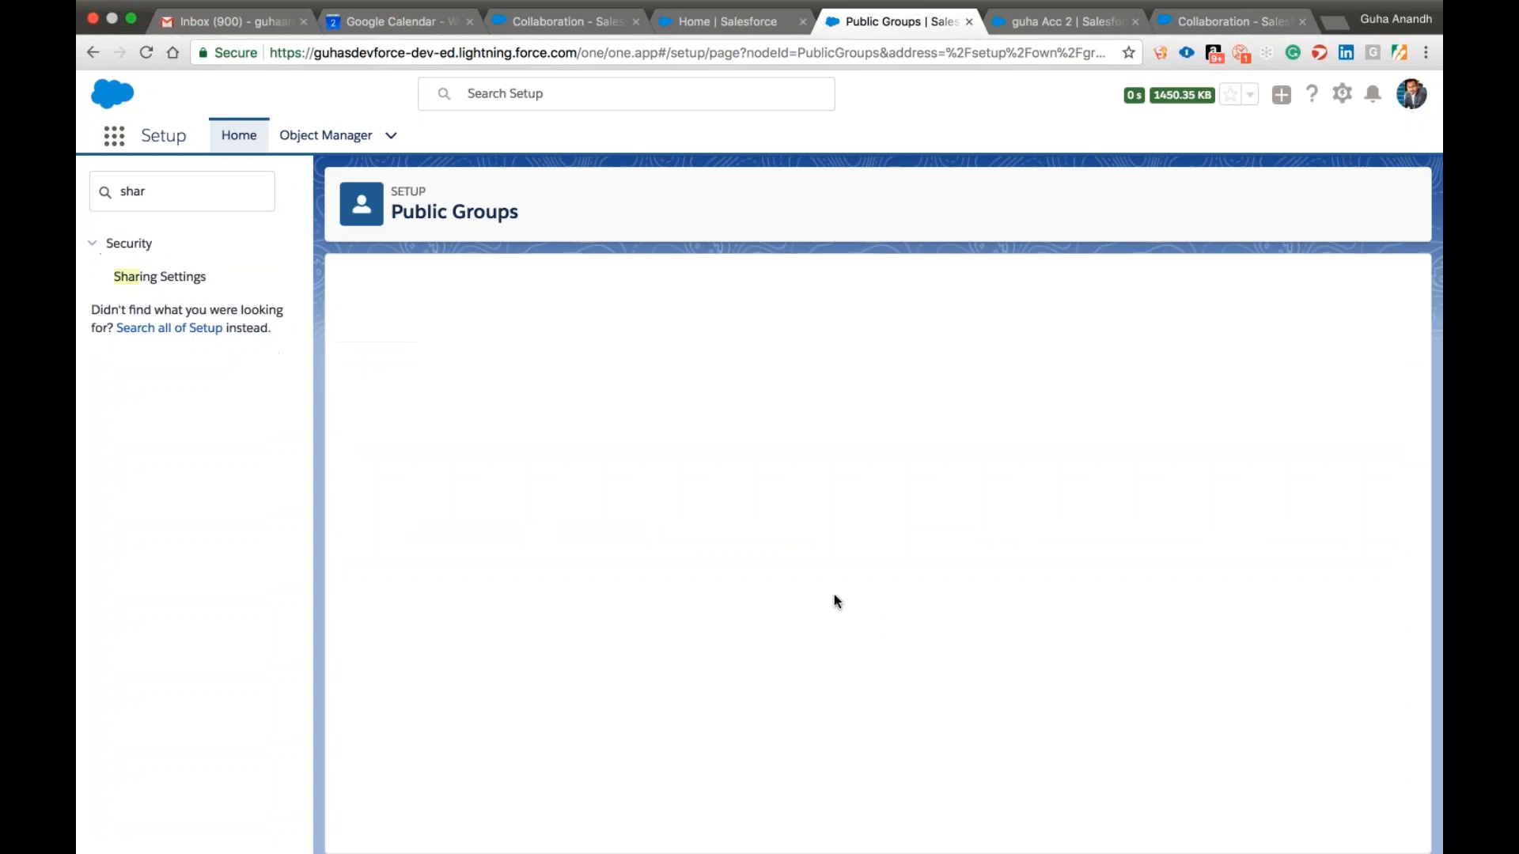
left_click(394, 532)
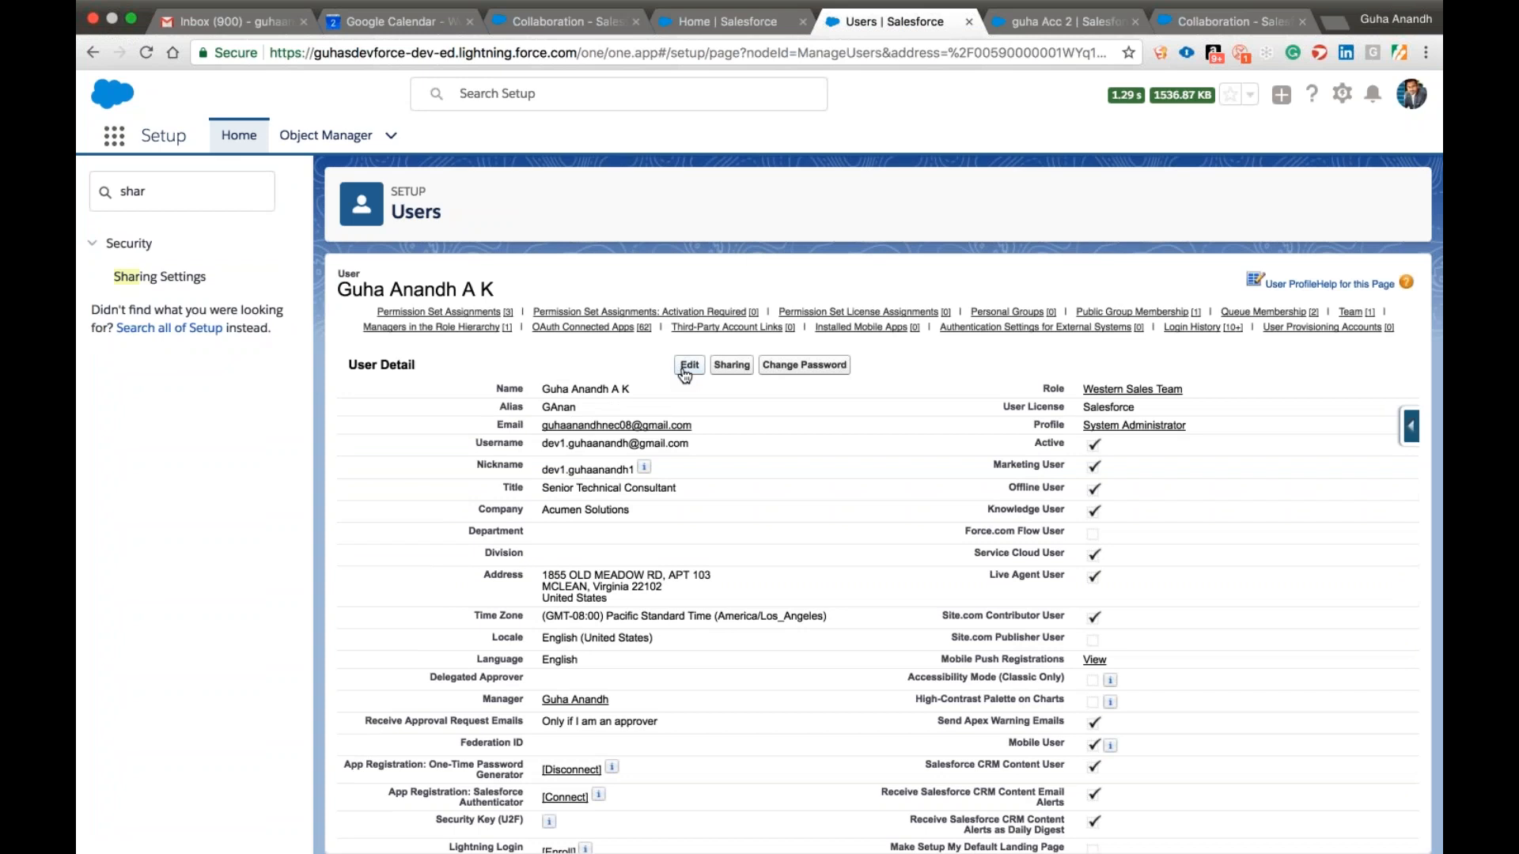
left_click(93, 52)
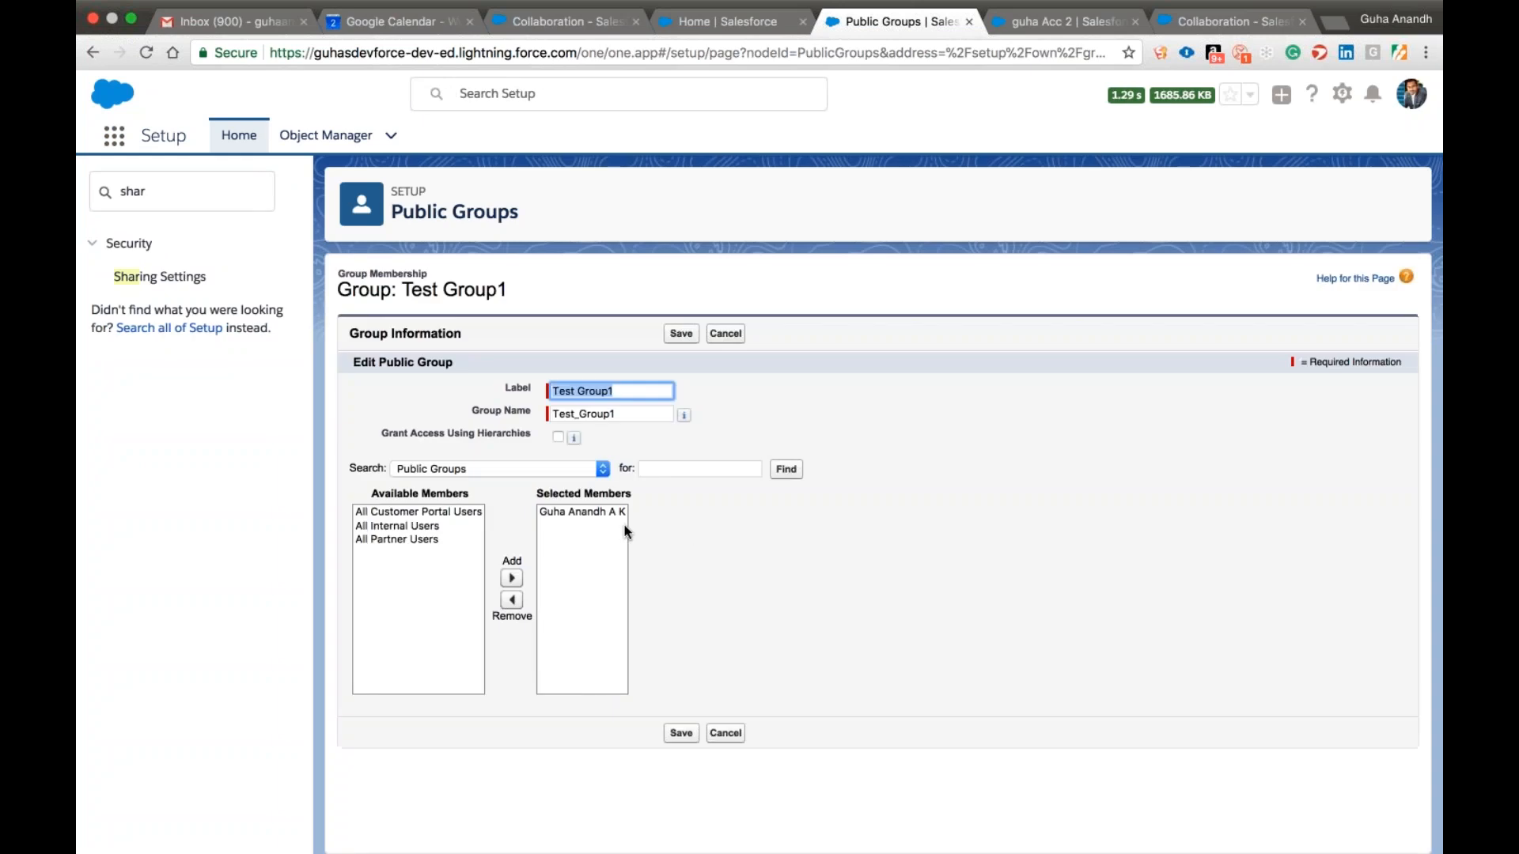
Replace the member of the public group Test Group1 with the user Dev Force Site Guest User and save the group.
left_click(582, 513)
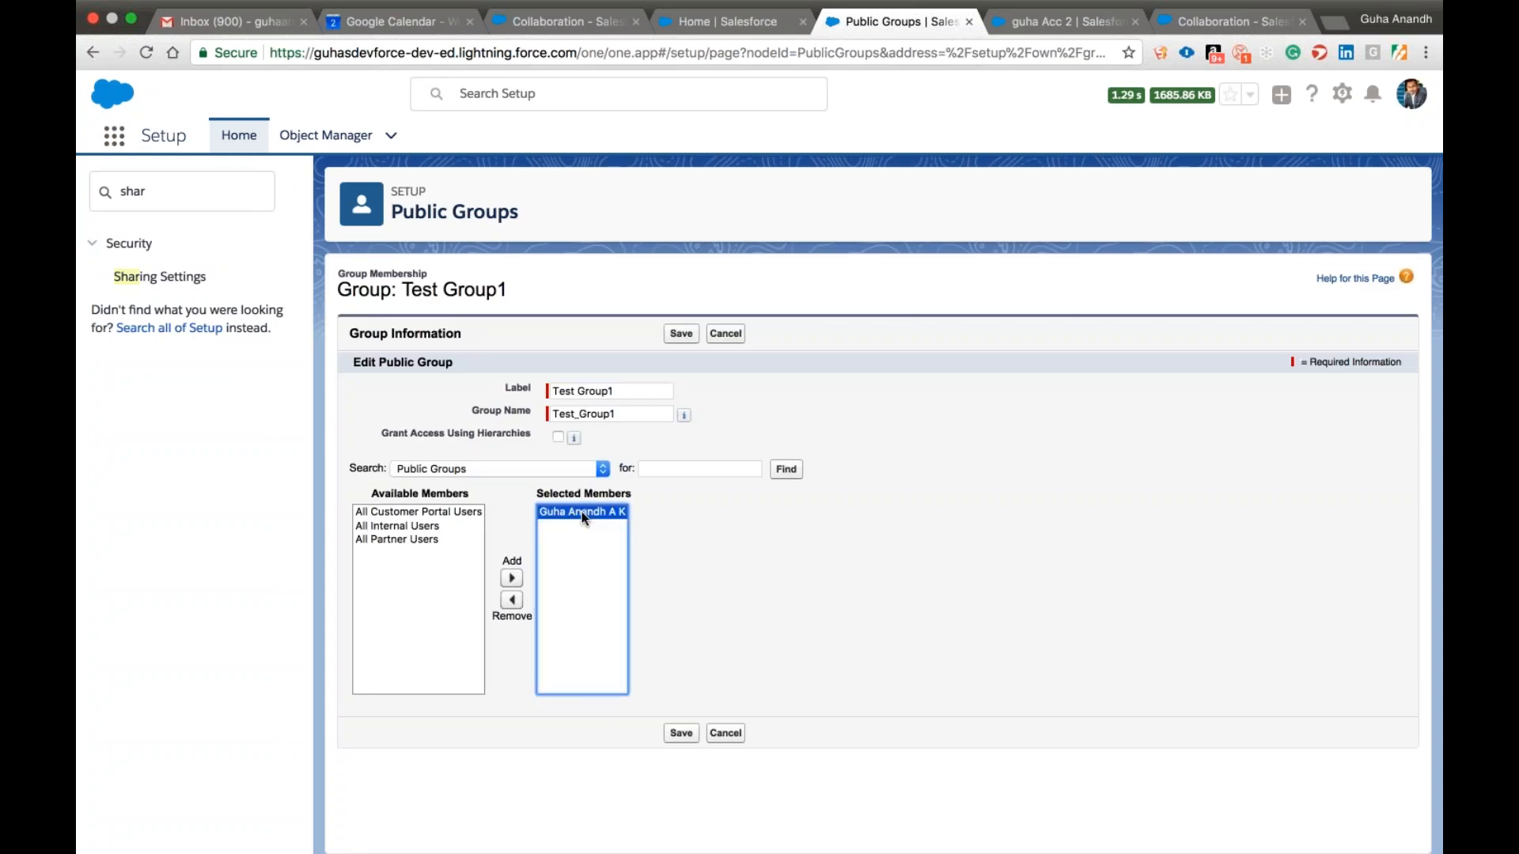
left_click(512, 601)
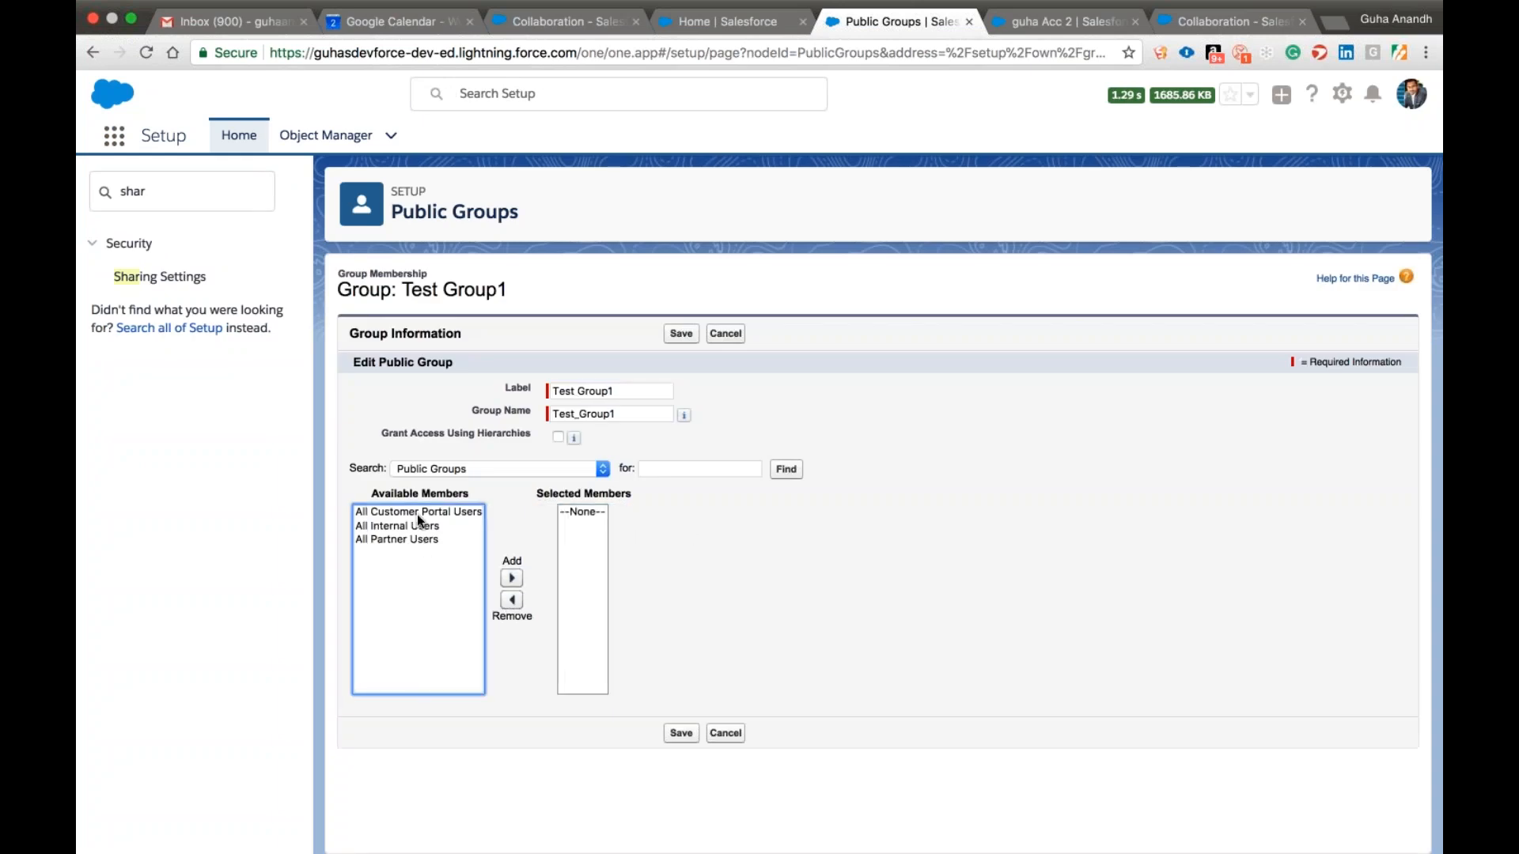
left_click(463, 470)
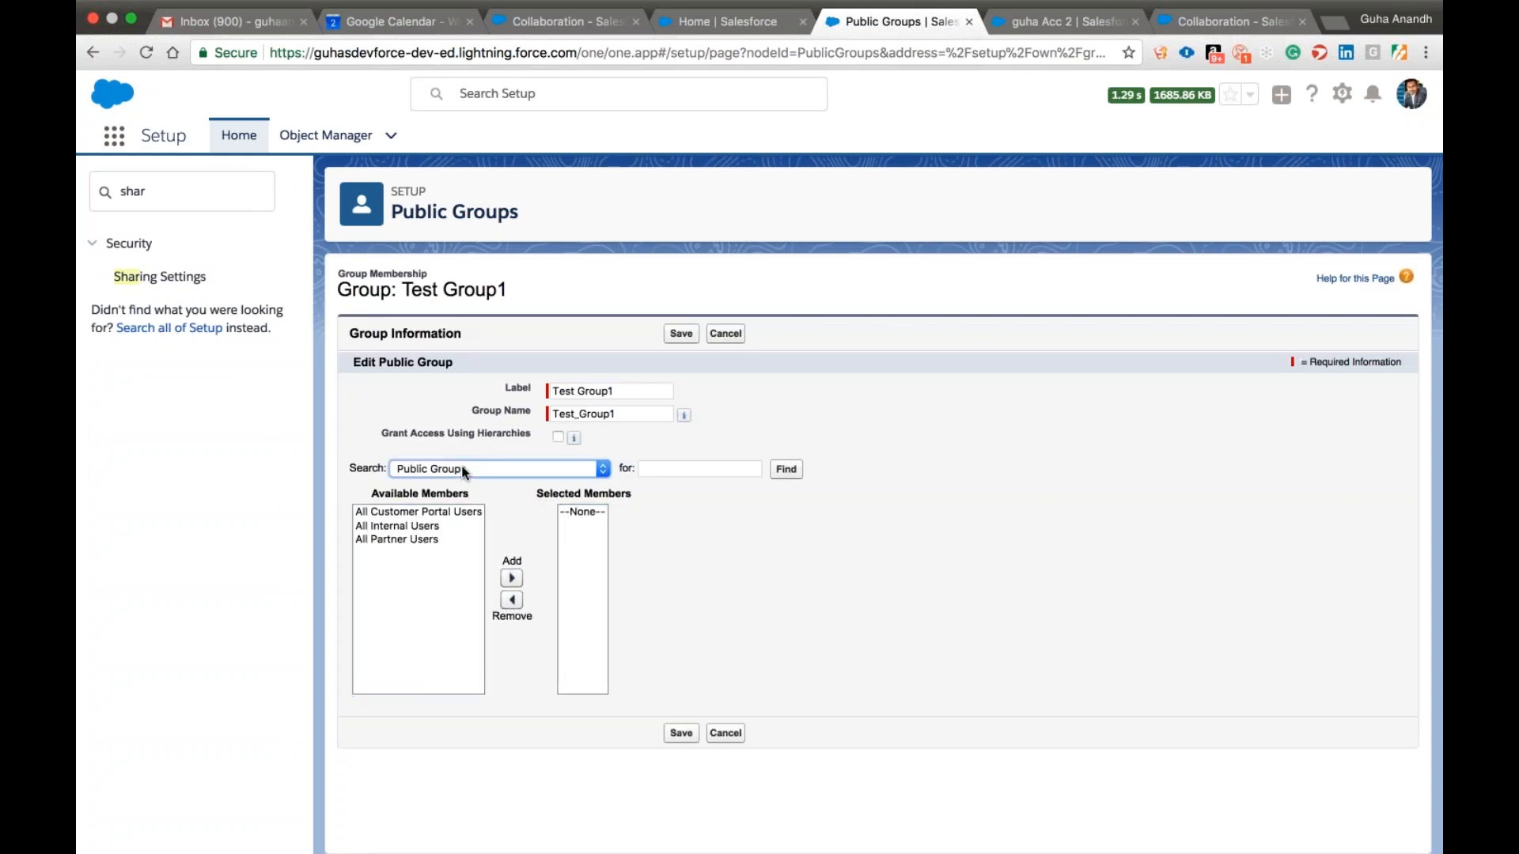
left_click(461, 528)
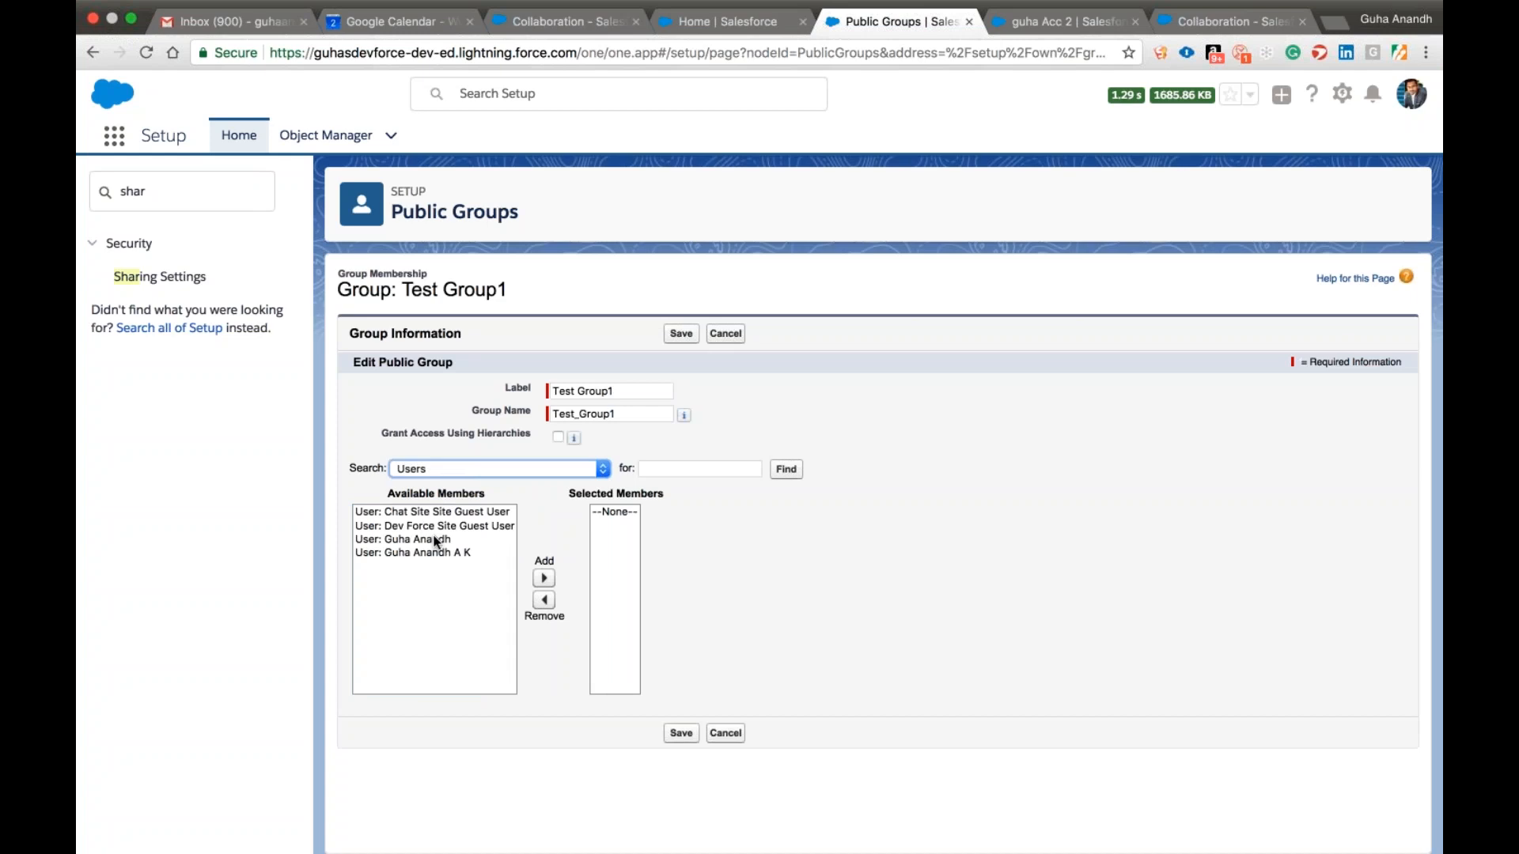
left_click(432, 538)
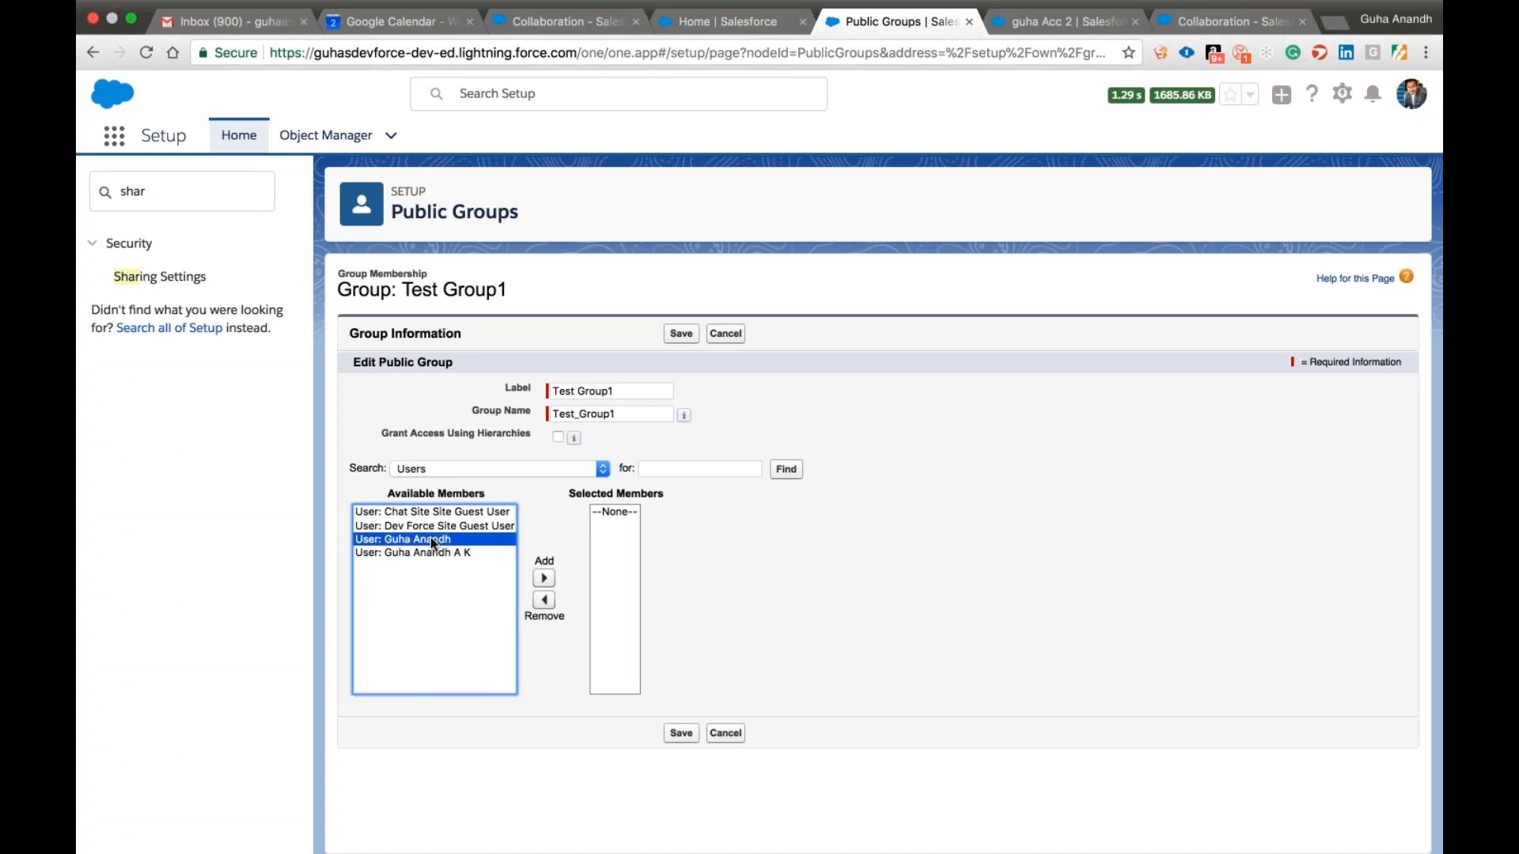
left_click(449, 524)
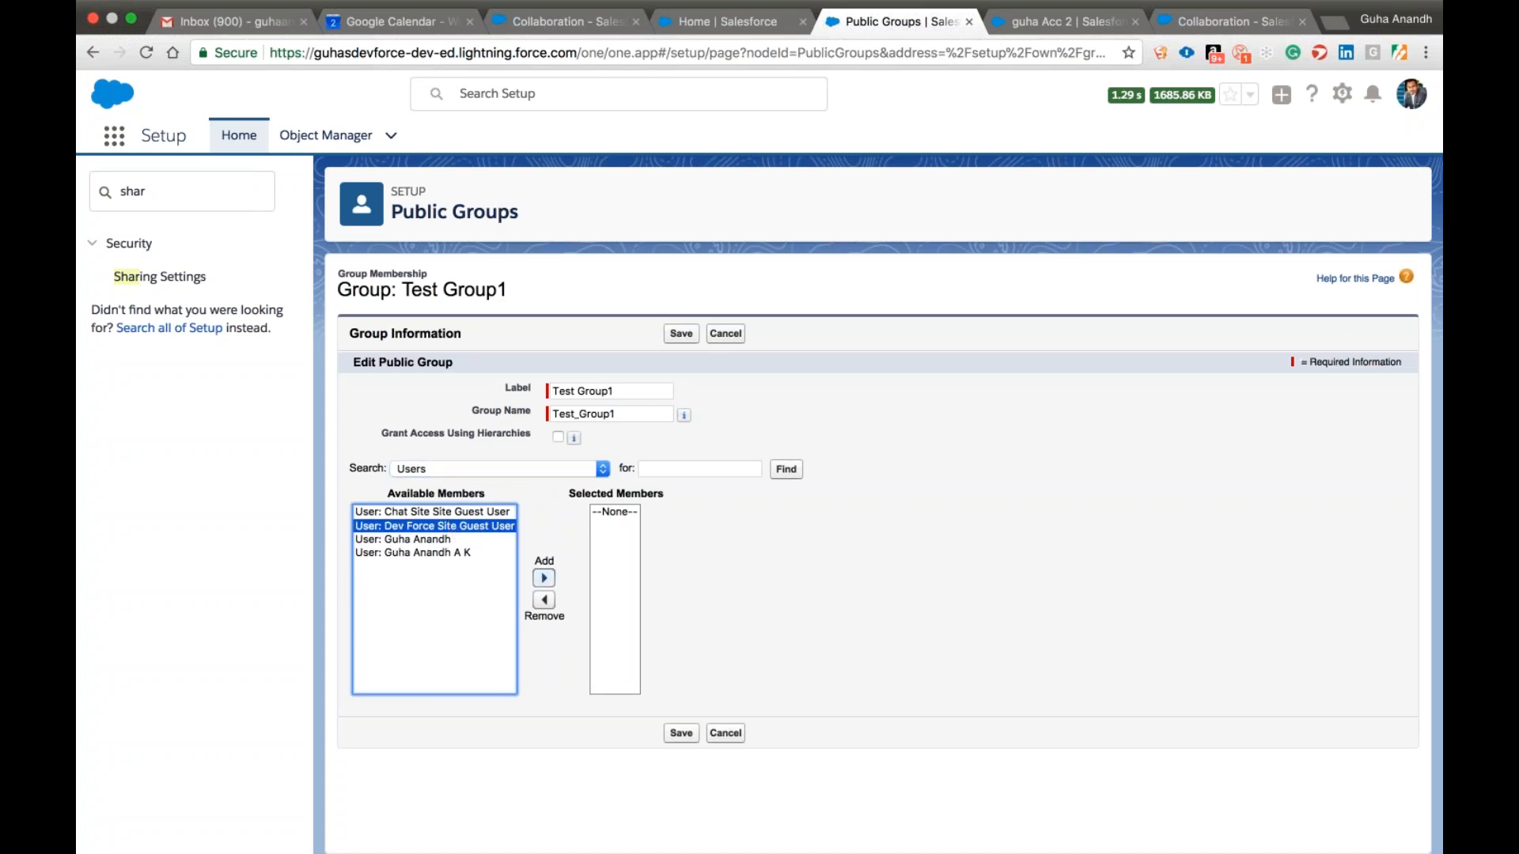
left_click(545, 580)
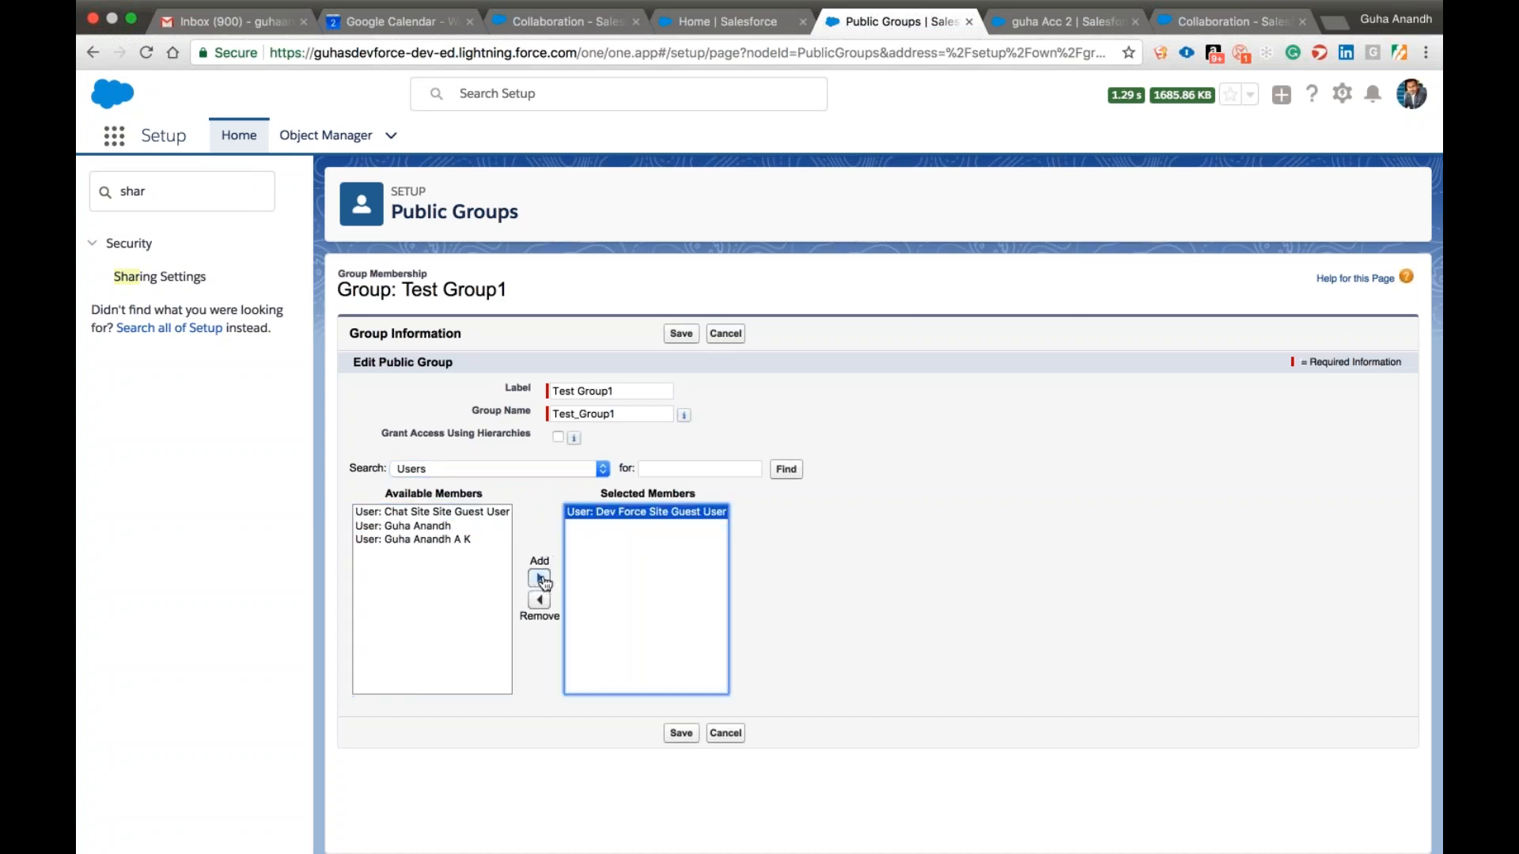
left_click(682, 333)
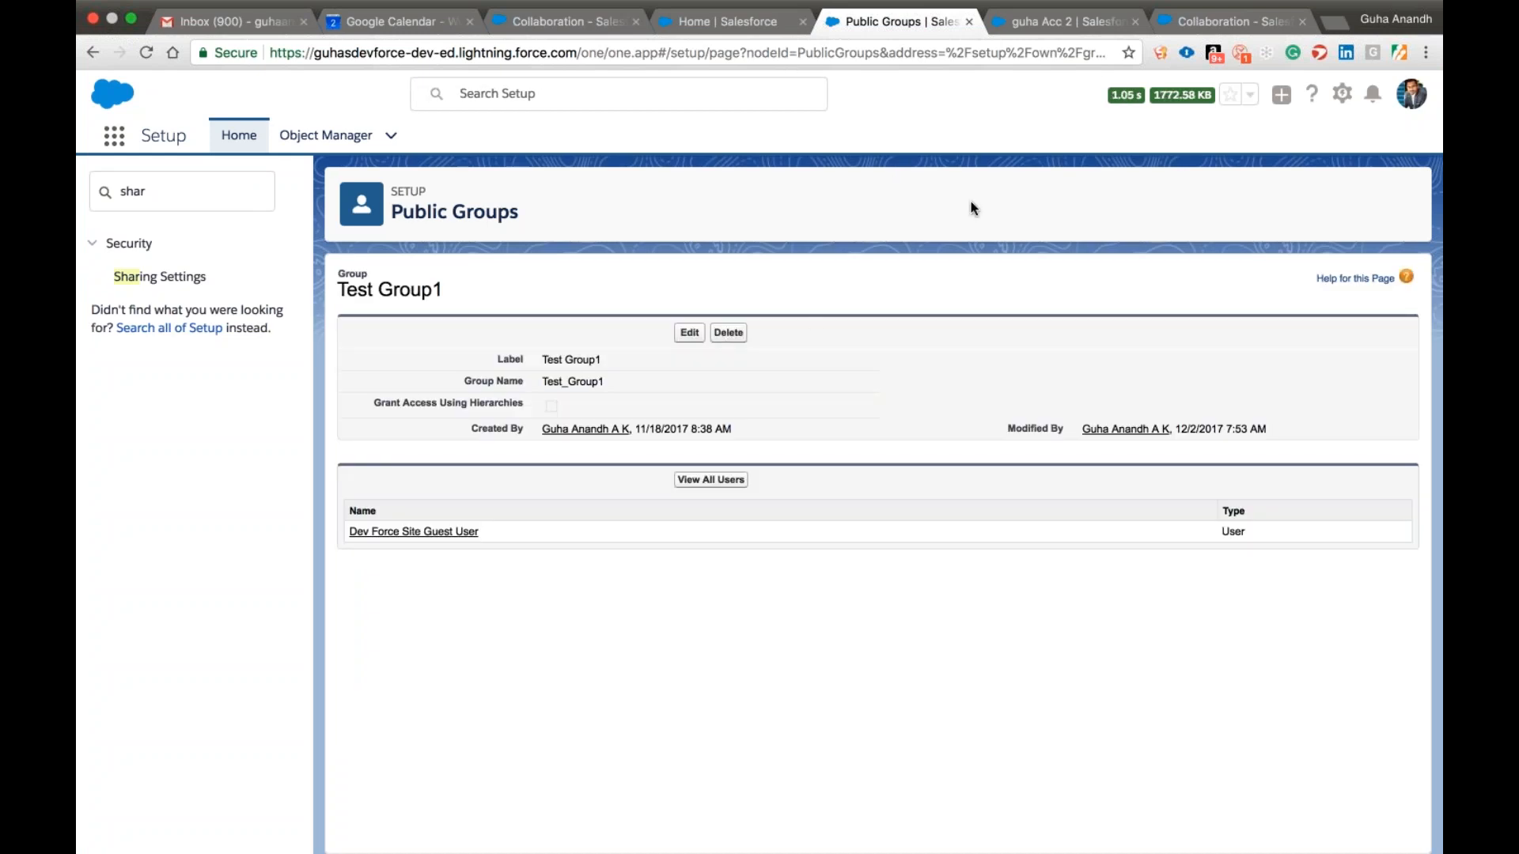
In Sharing Settings, set the default internal access for Account, Contract and Asset to Public Read Only and save.
left_click(239, 139)
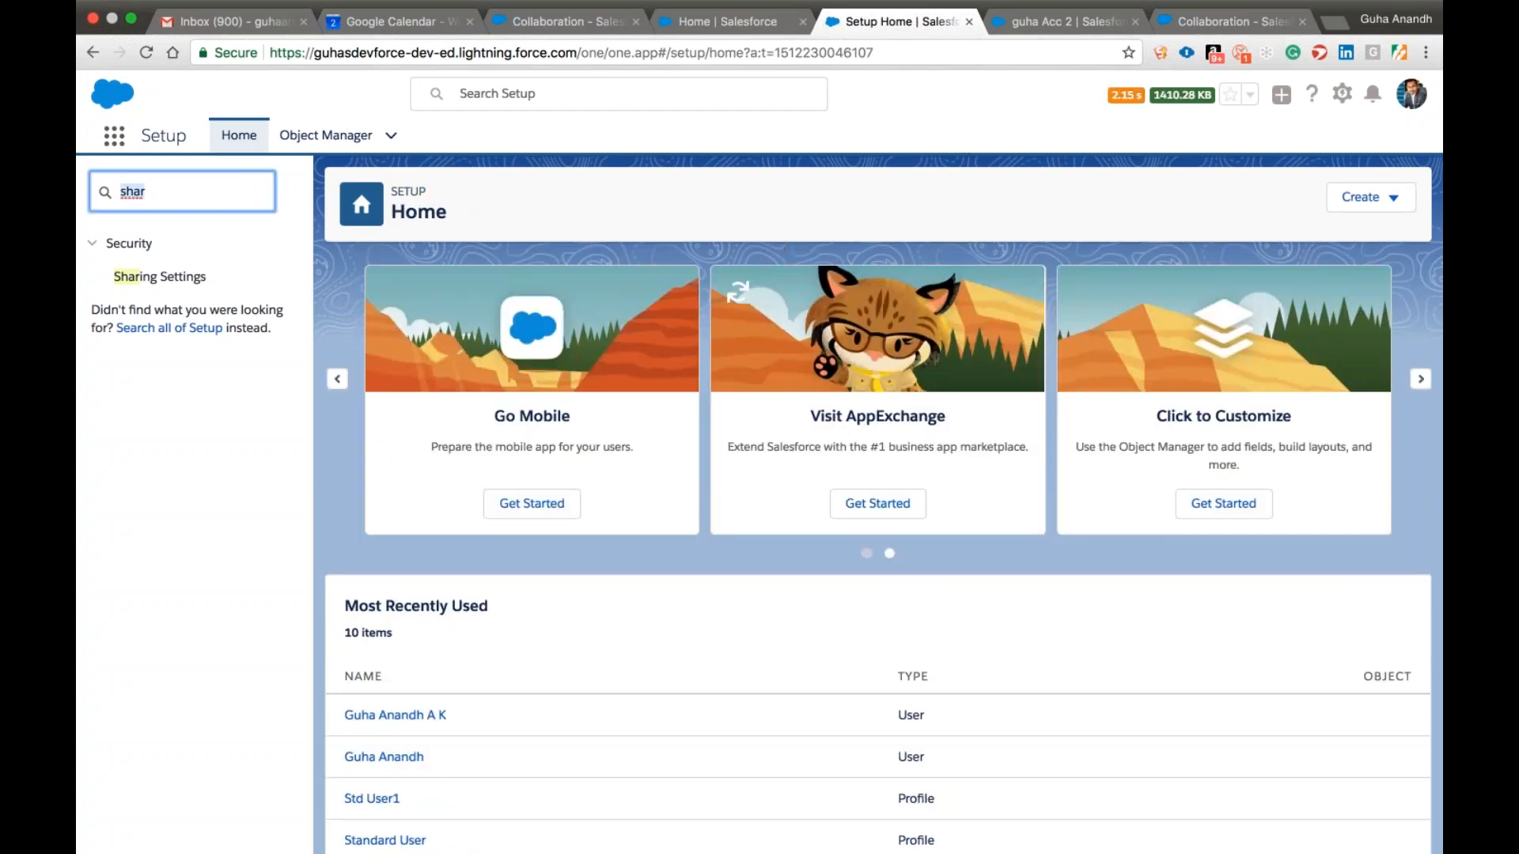
left_click(159, 276)
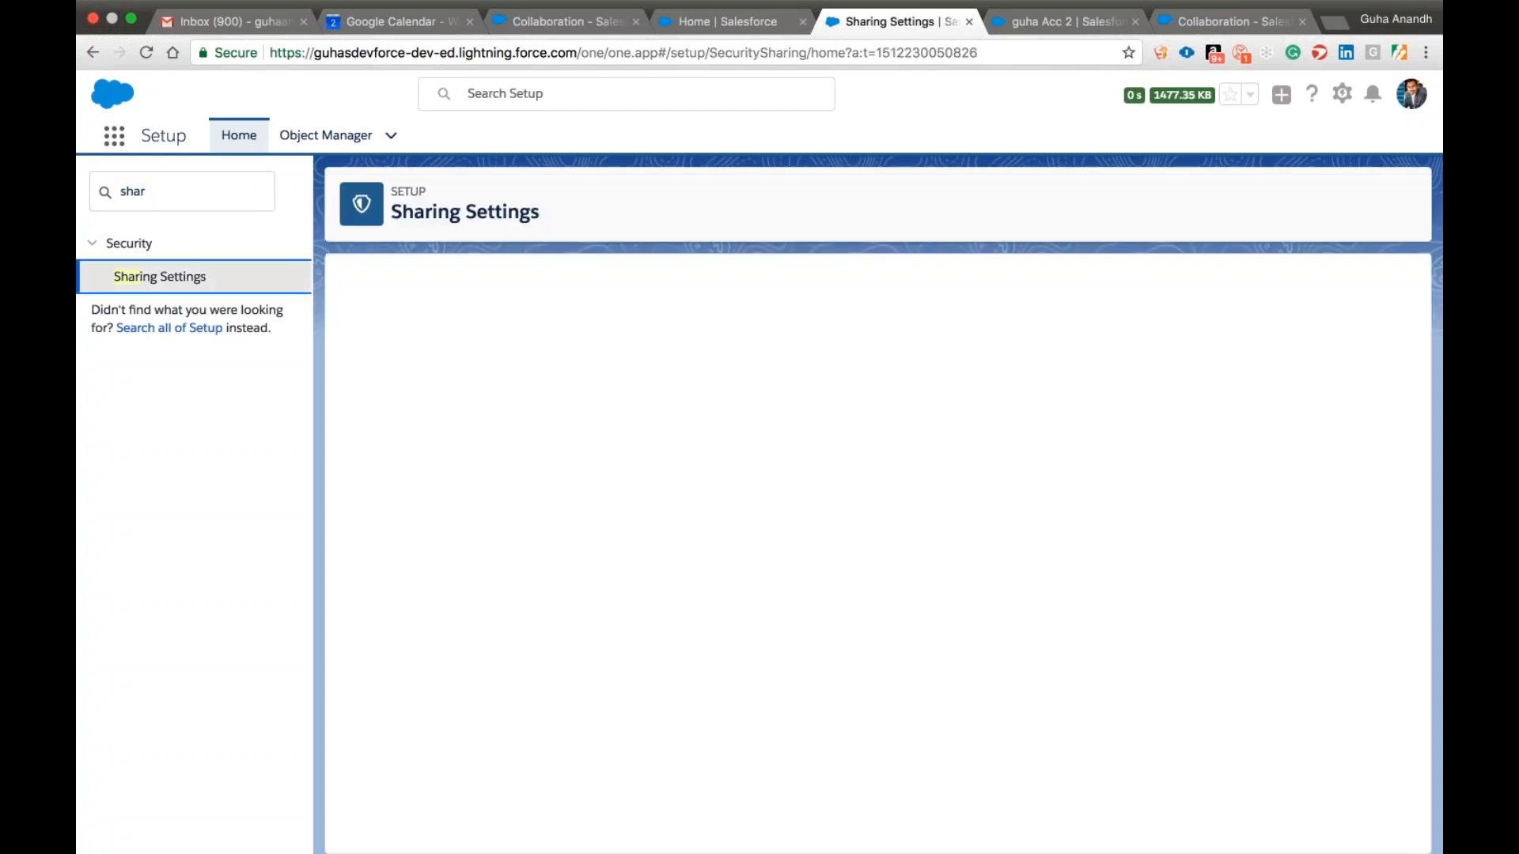
left_click(689, 460)
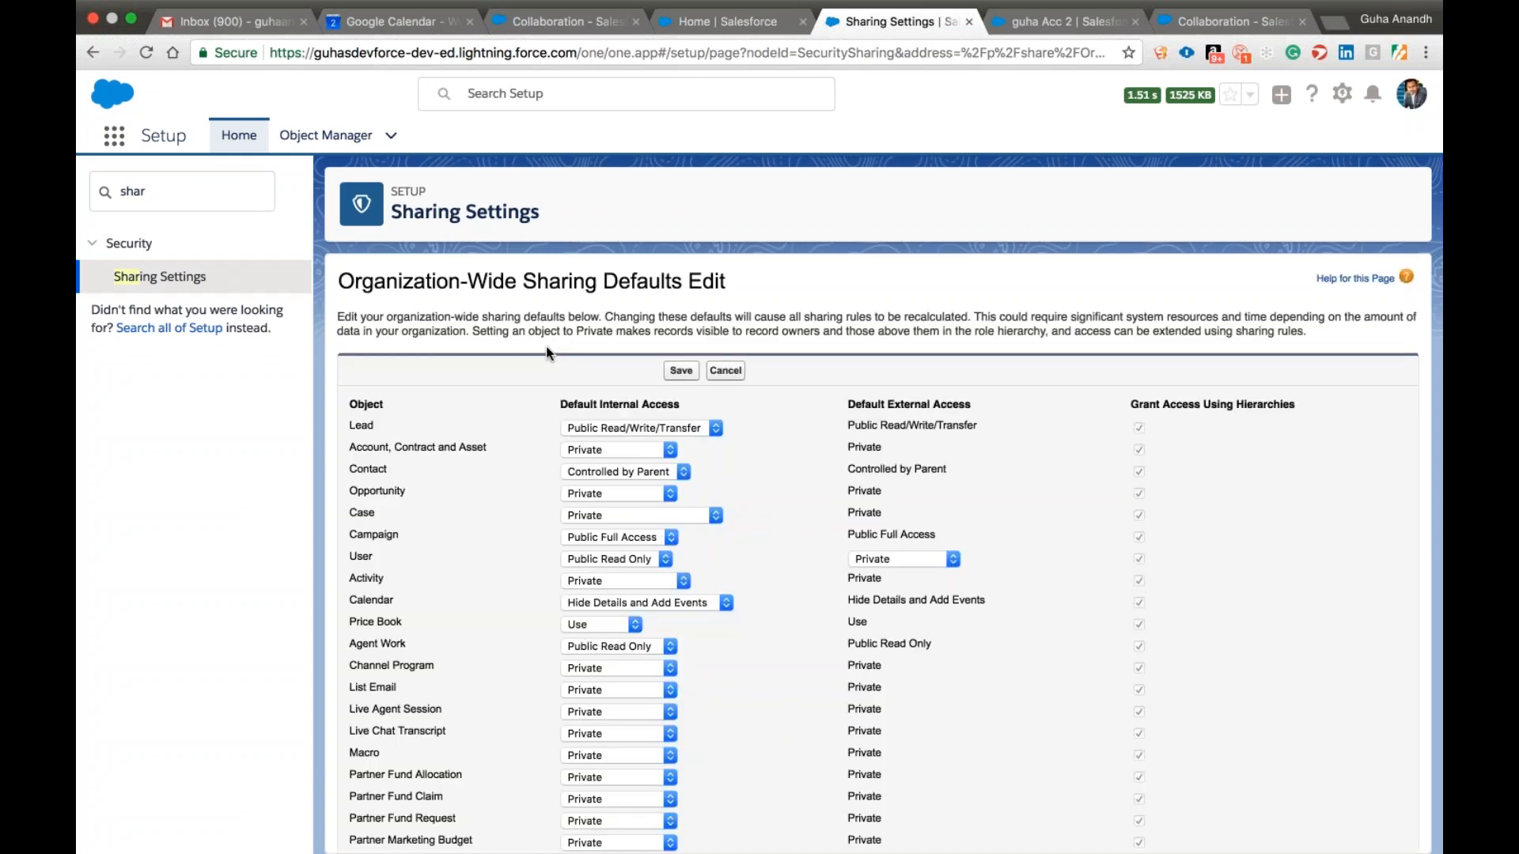
left_click(611, 451)
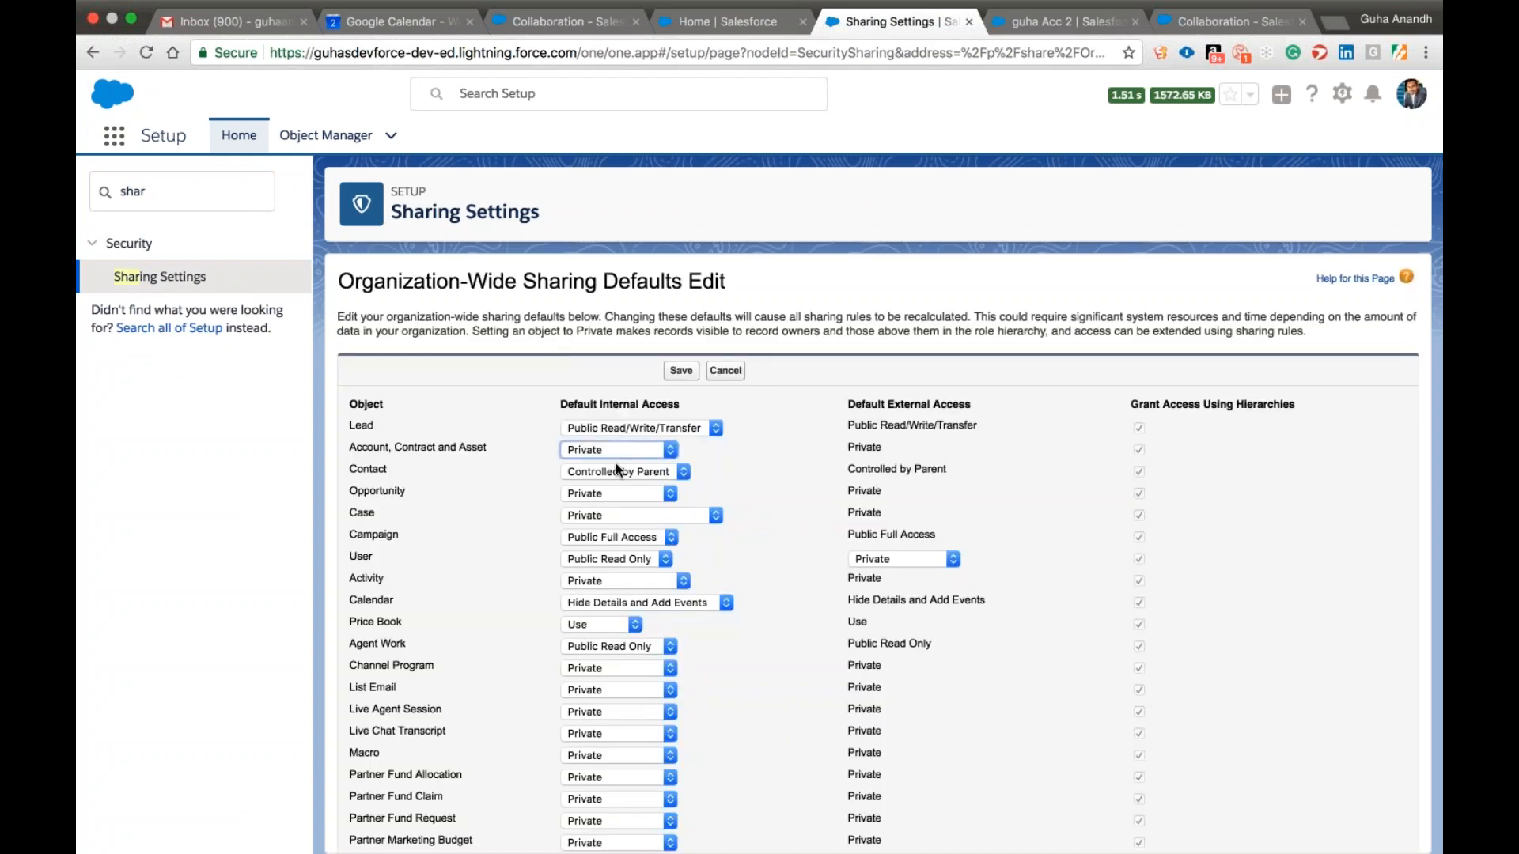
left_click(617, 470)
left_click(681, 371)
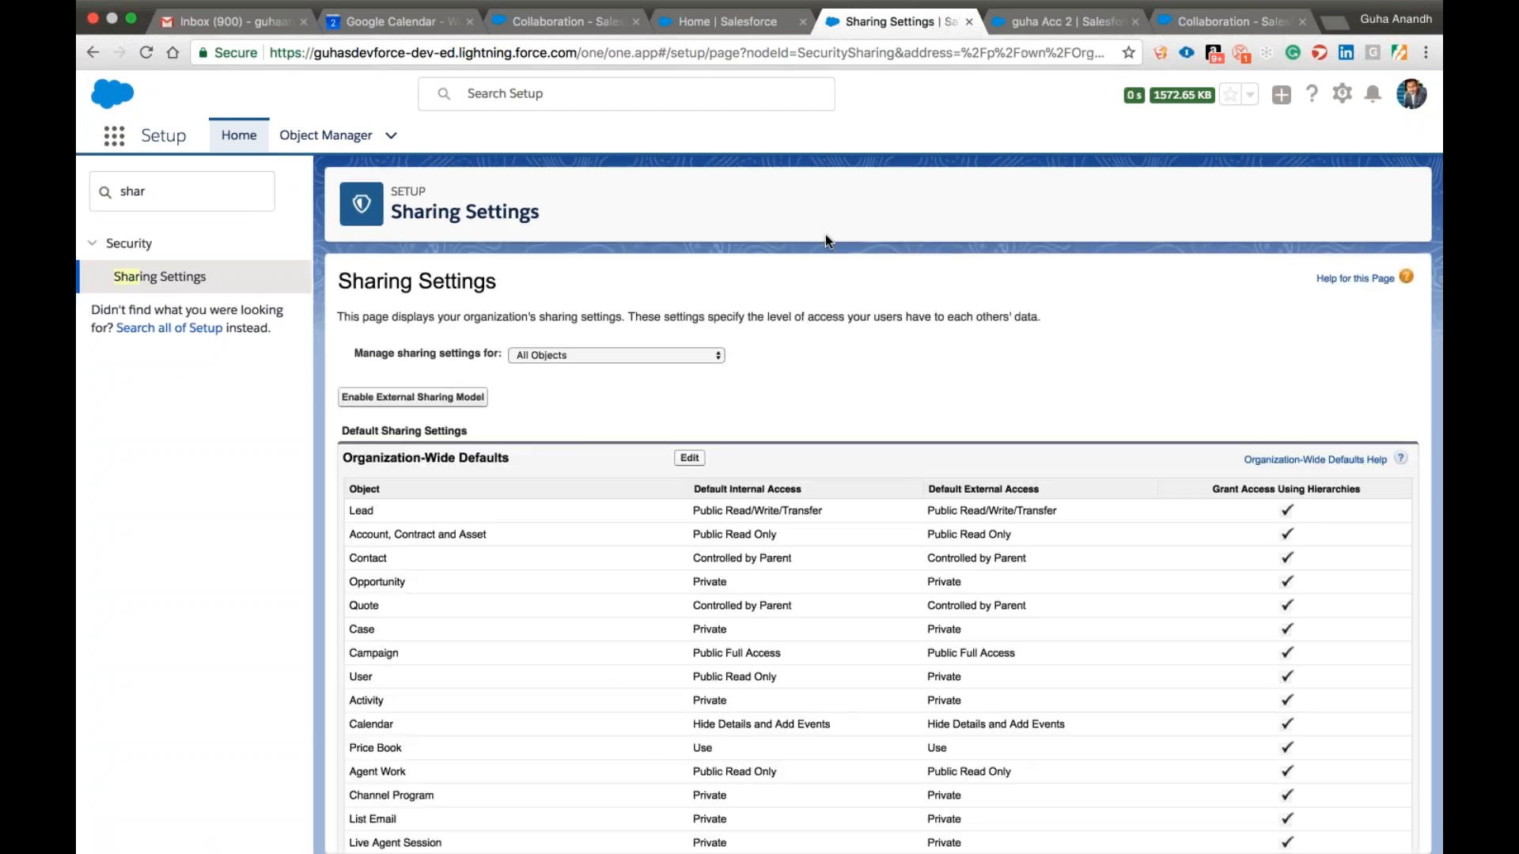
Find the Users page in Setup, open the user with the VP Salesforce role, and log in as that user.
left_click(1052, 22)
left_click(845, 24)
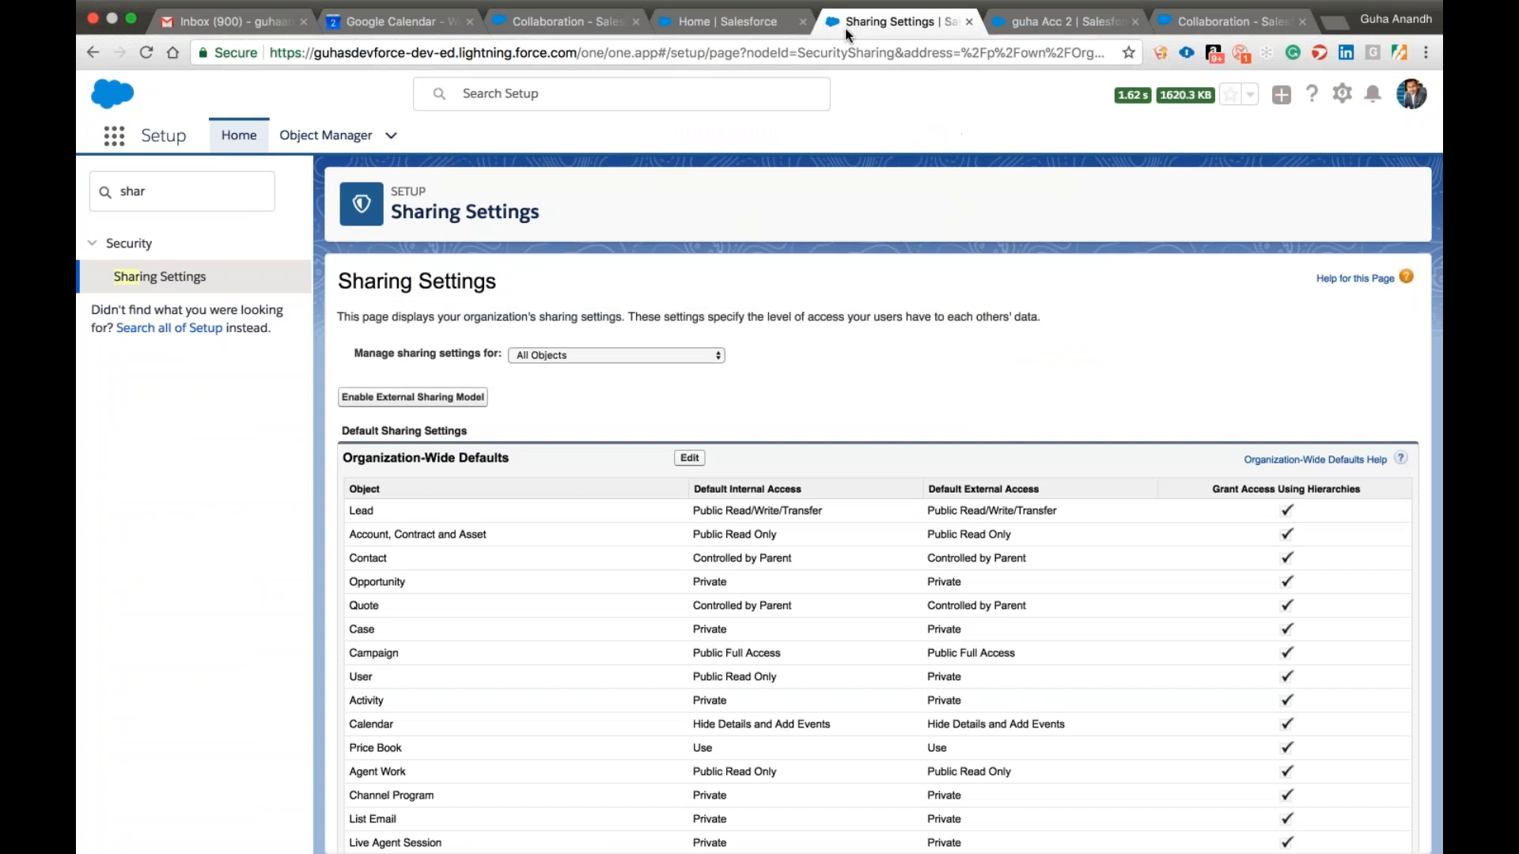
left_click(175, 201)
double_click(175, 201)
type("user")
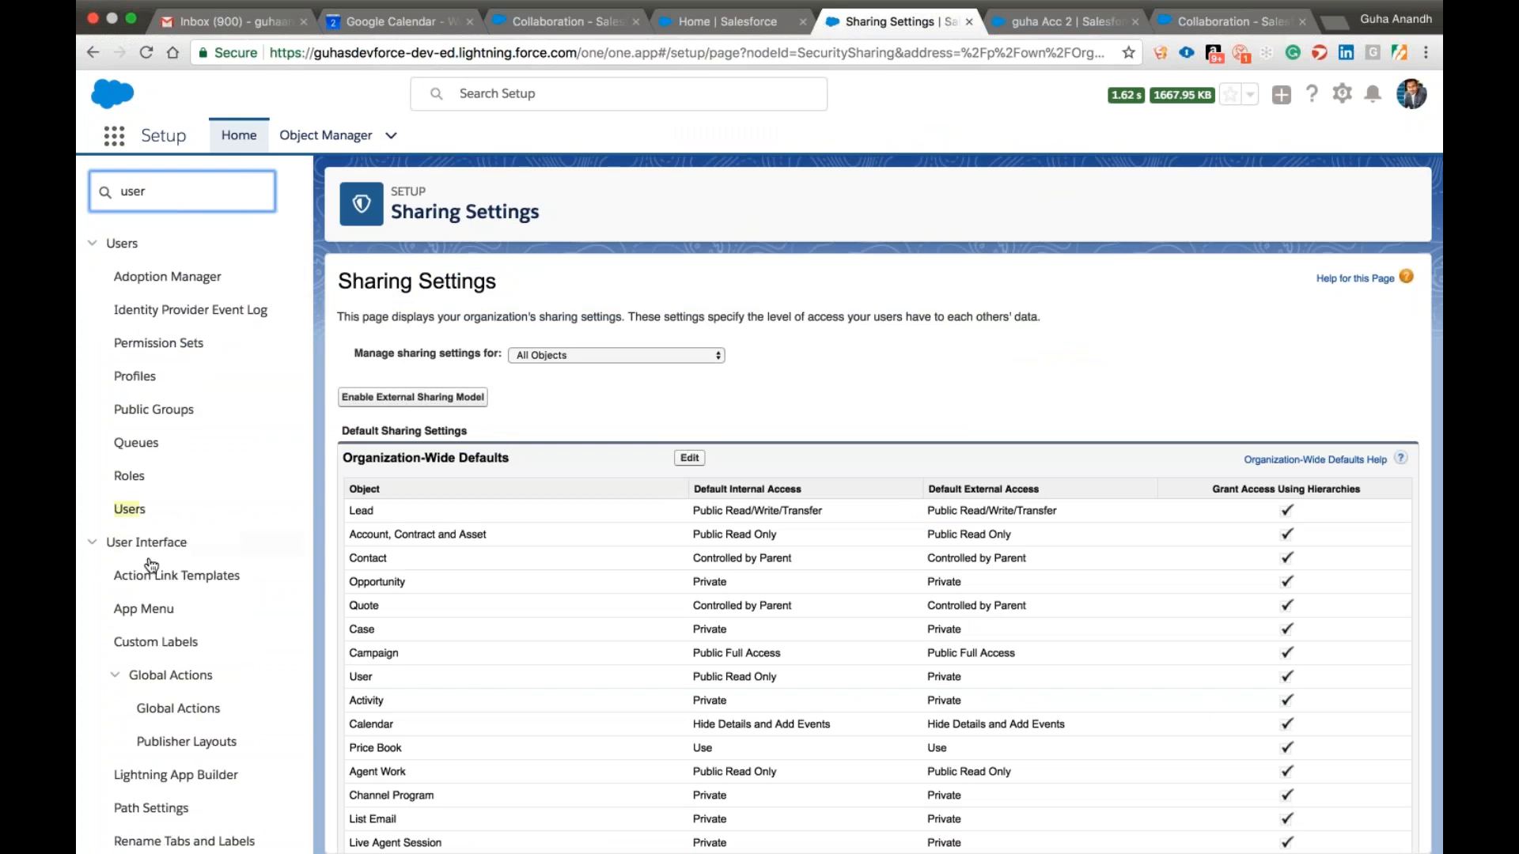
left_click(133, 509)
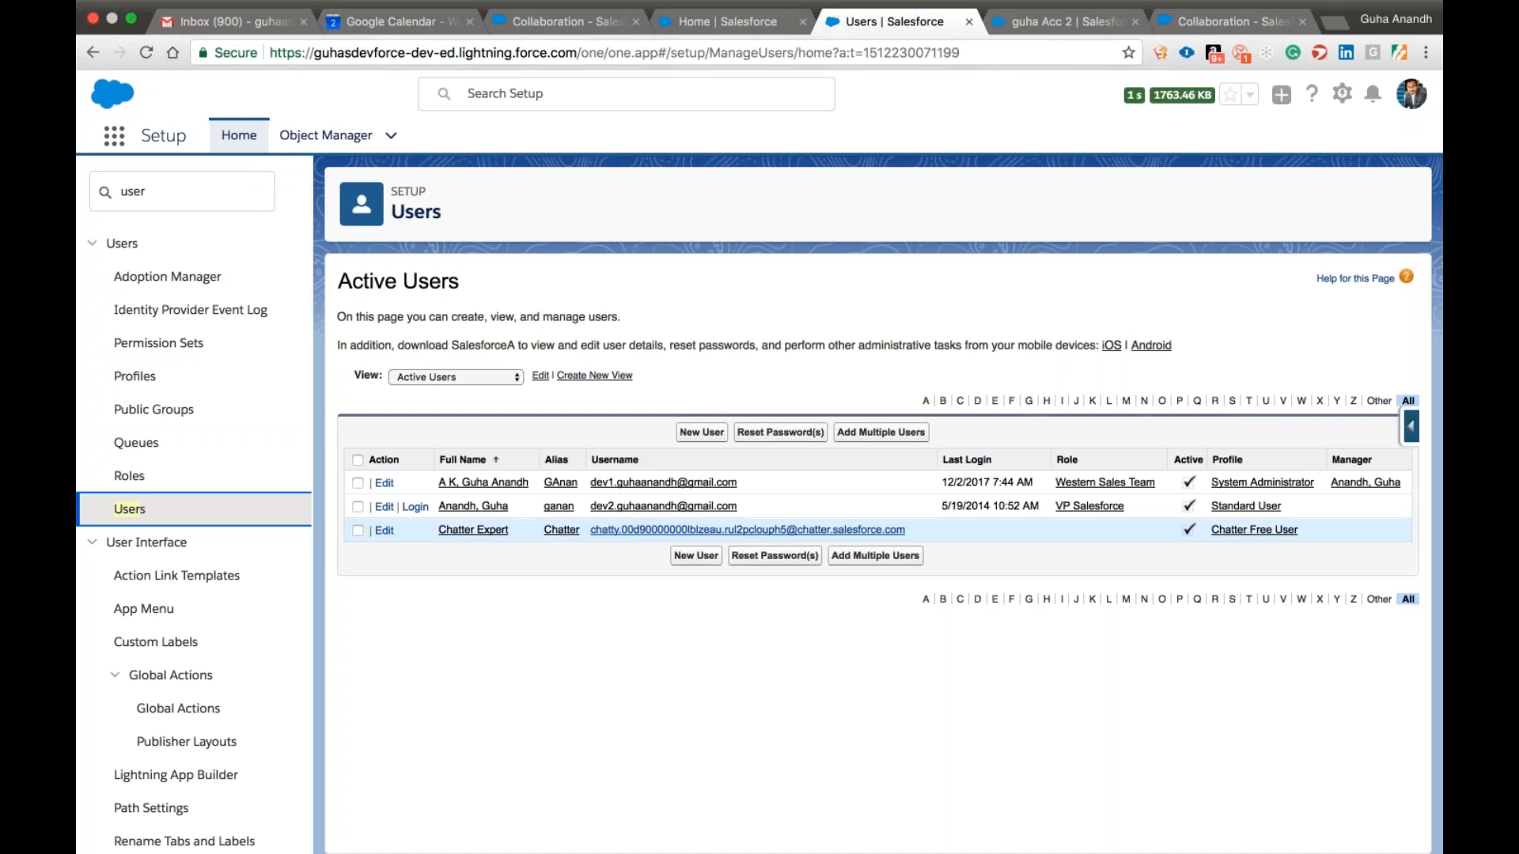
left_click(683, 508)
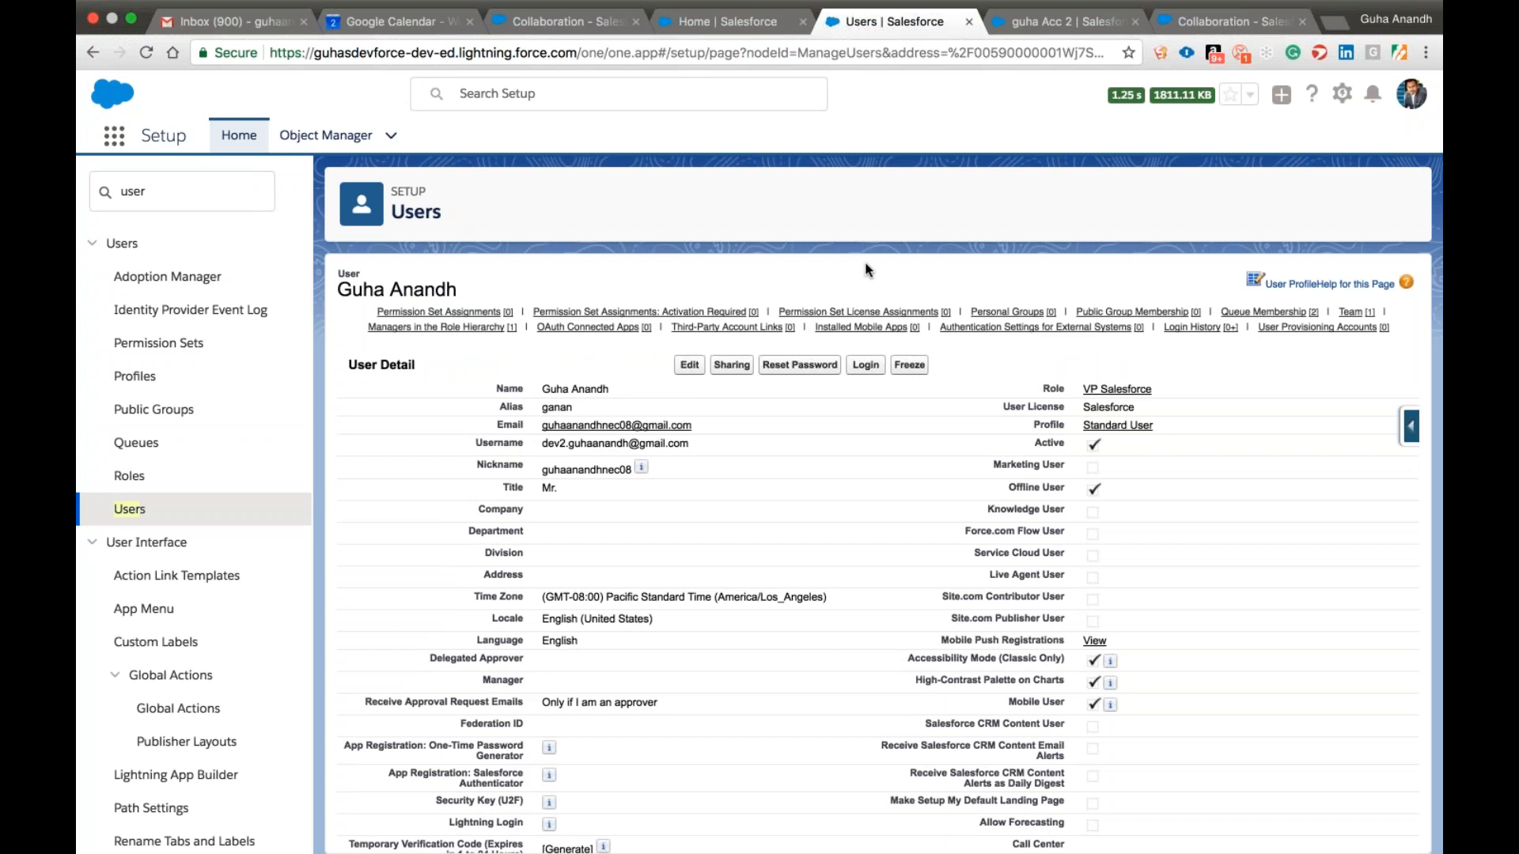
left_click(865, 366)
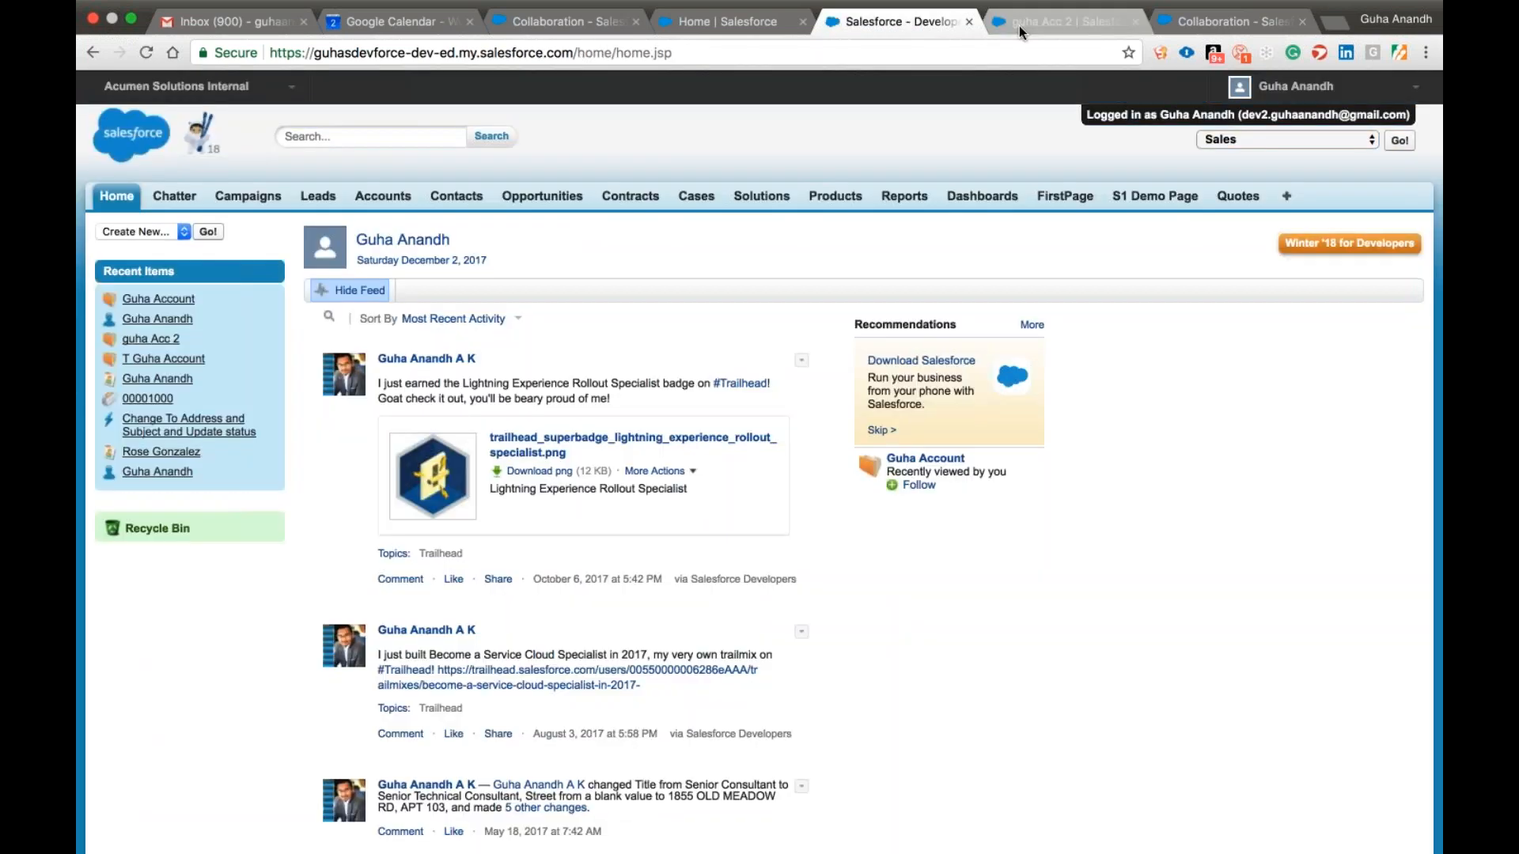
Display the All Accounts view and open the account starting with T that is owned by the administrator.
left_click(387, 199)
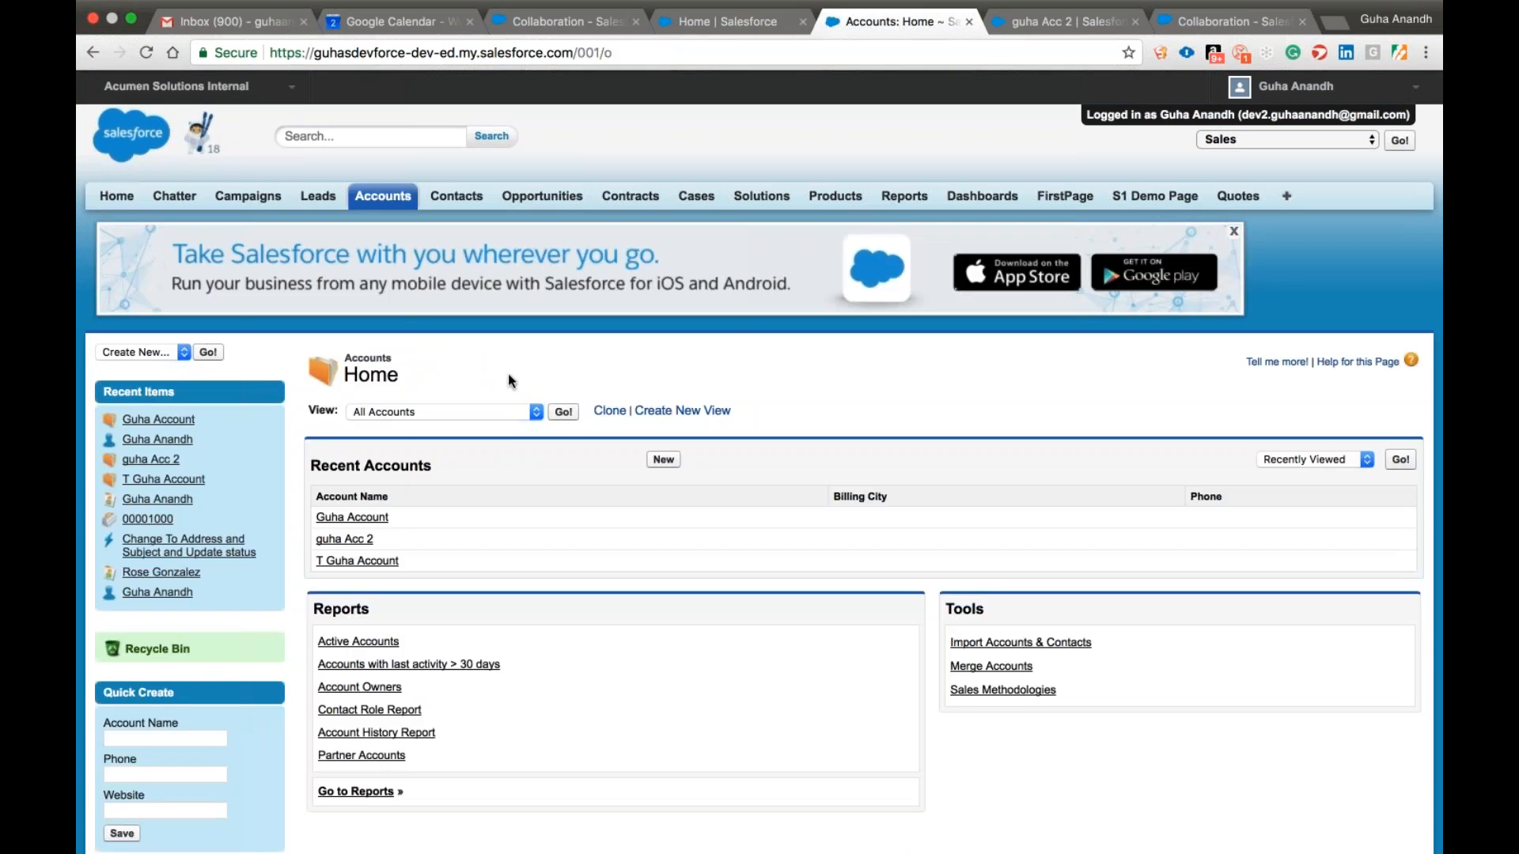
left_click(564, 417)
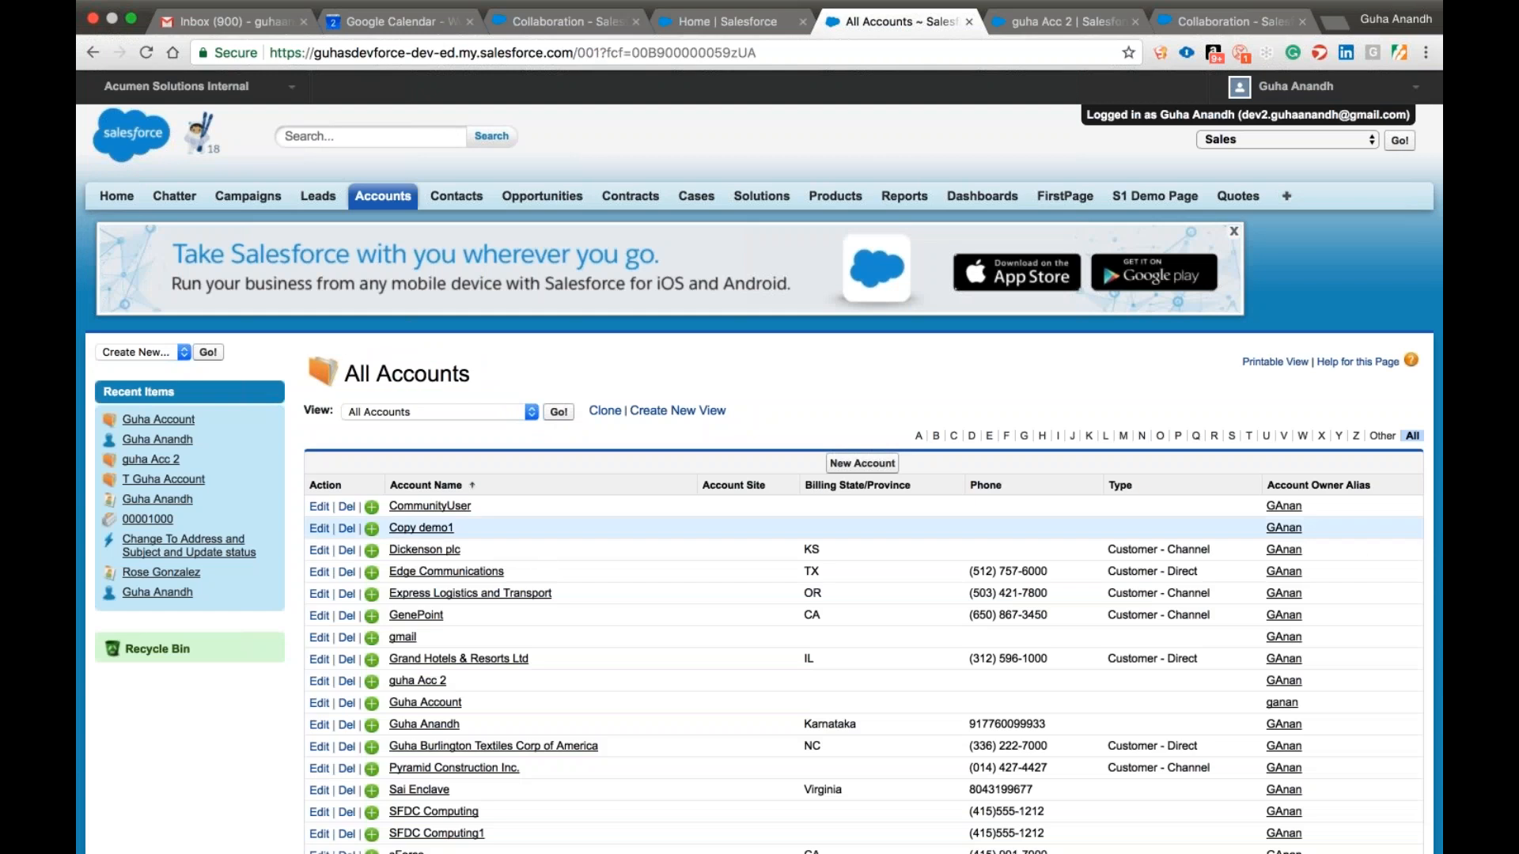
scroll(540, 559, "down", 1)
scroll(475, 570, "down", 5)
left_click(451, 582)
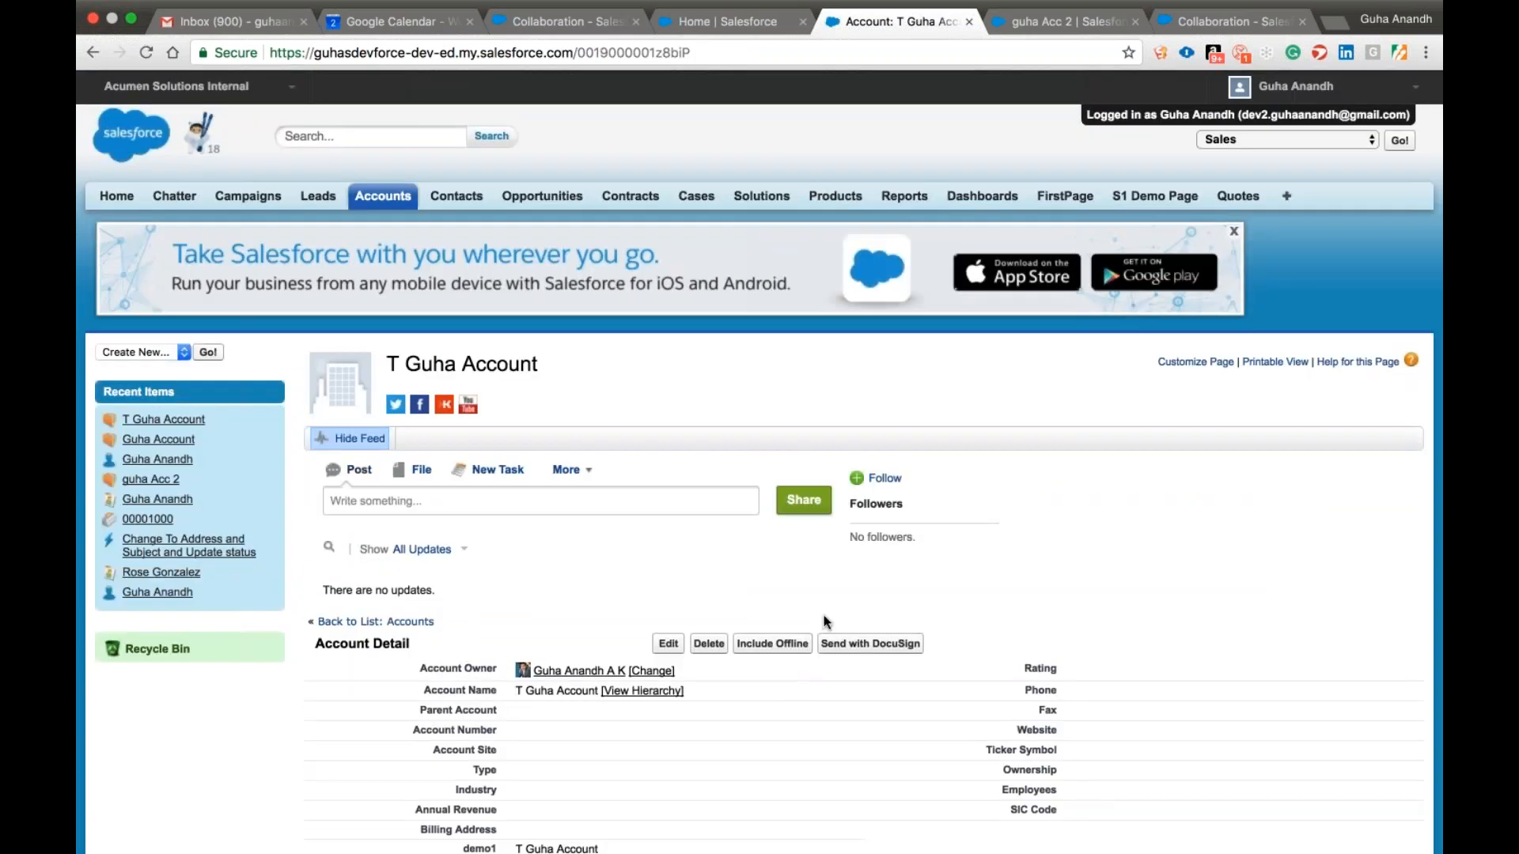
Examine the opened account's details and available actions, and log out to return to the administrator session.
scroll(824, 622, "down", 2)
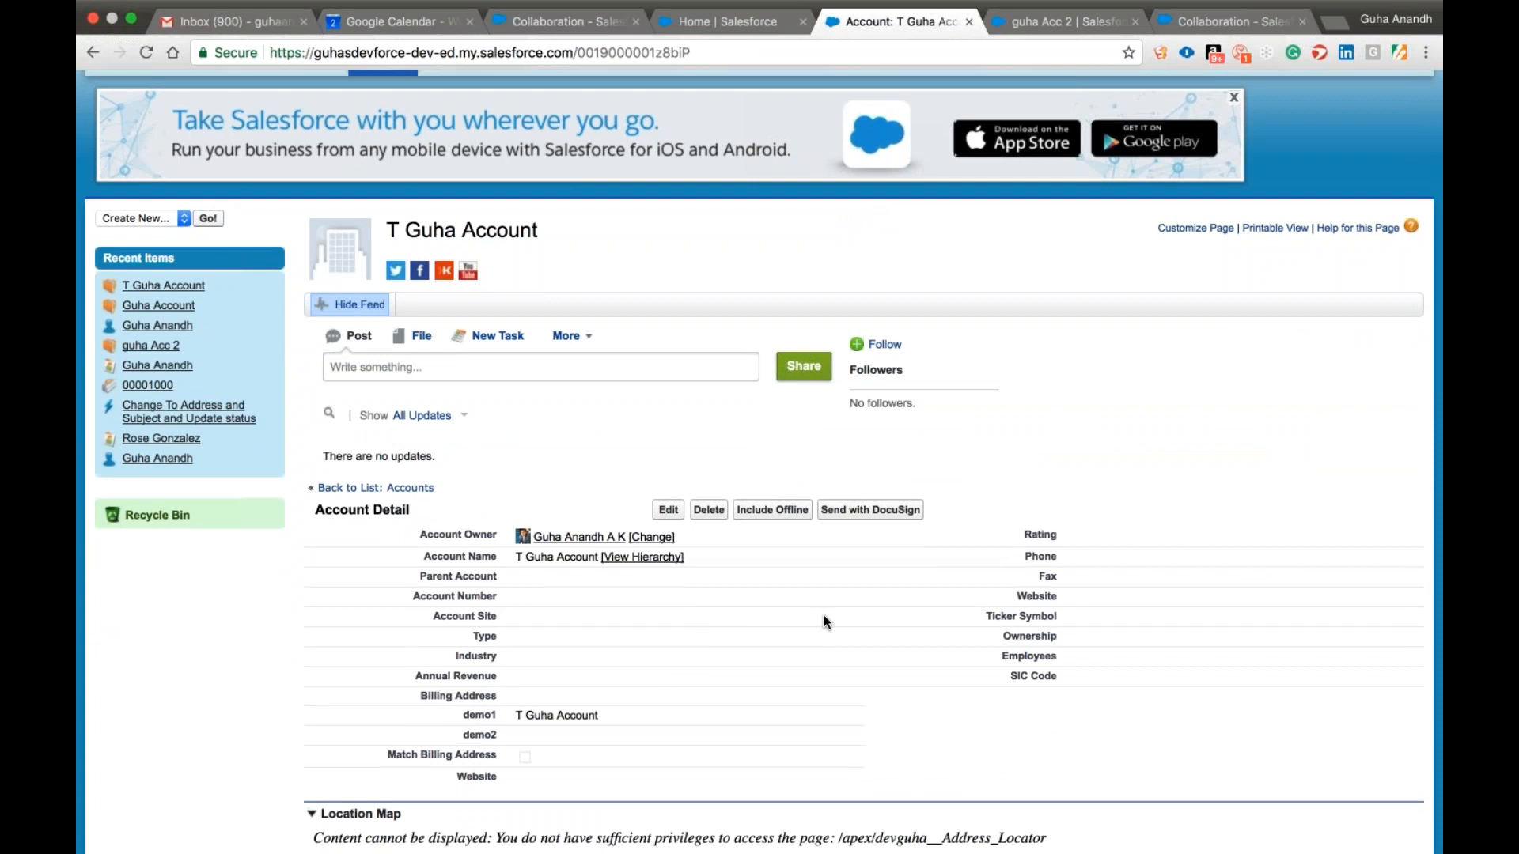
scroll(964, 668, "down", 6)
scroll(963, 666, "up", 8)
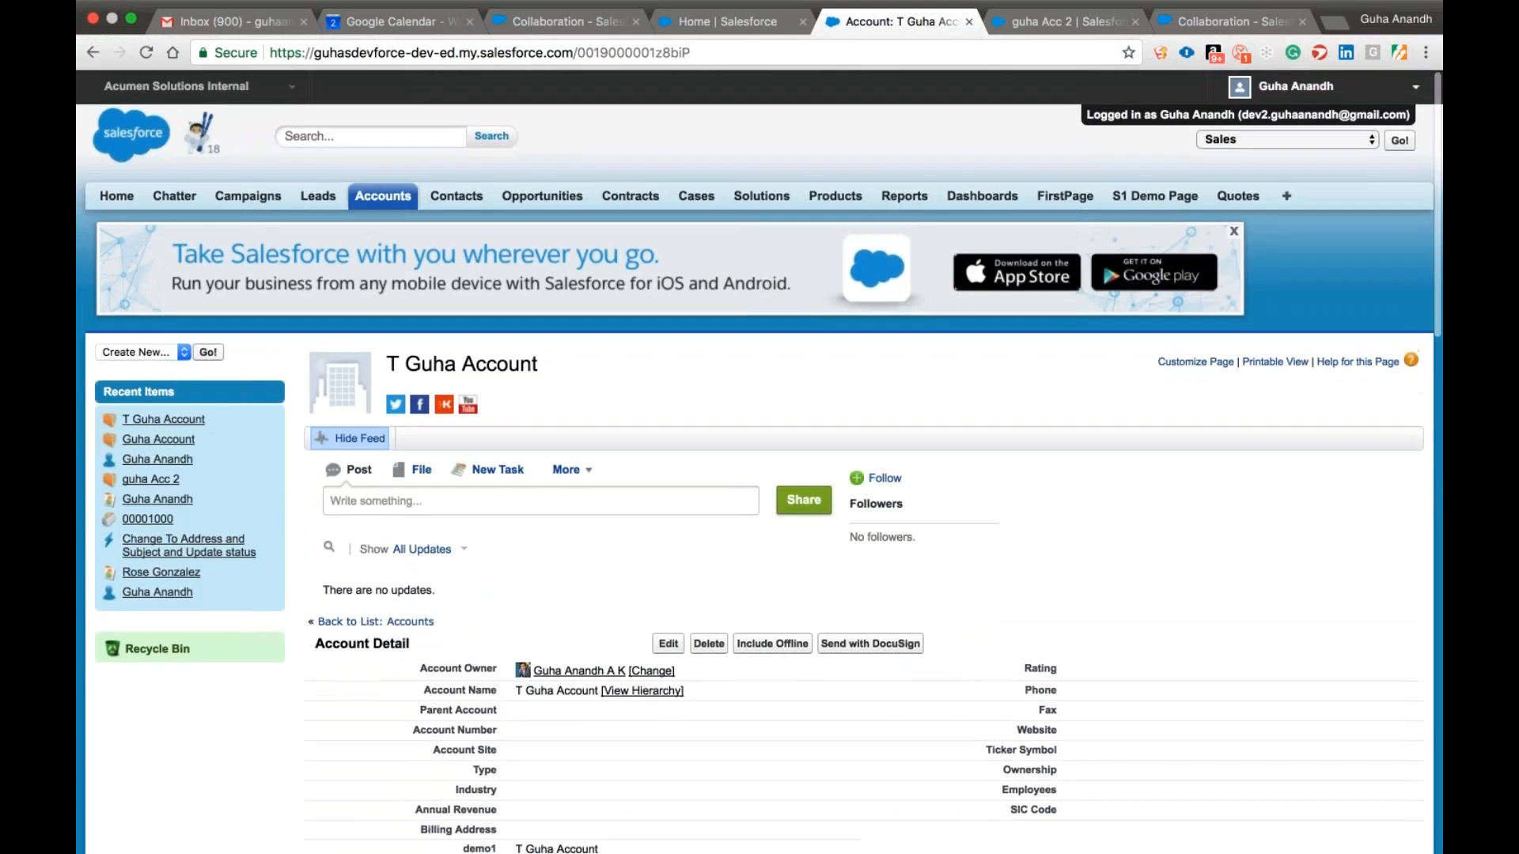
left_click(1290, 86)
left_click(1247, 150)
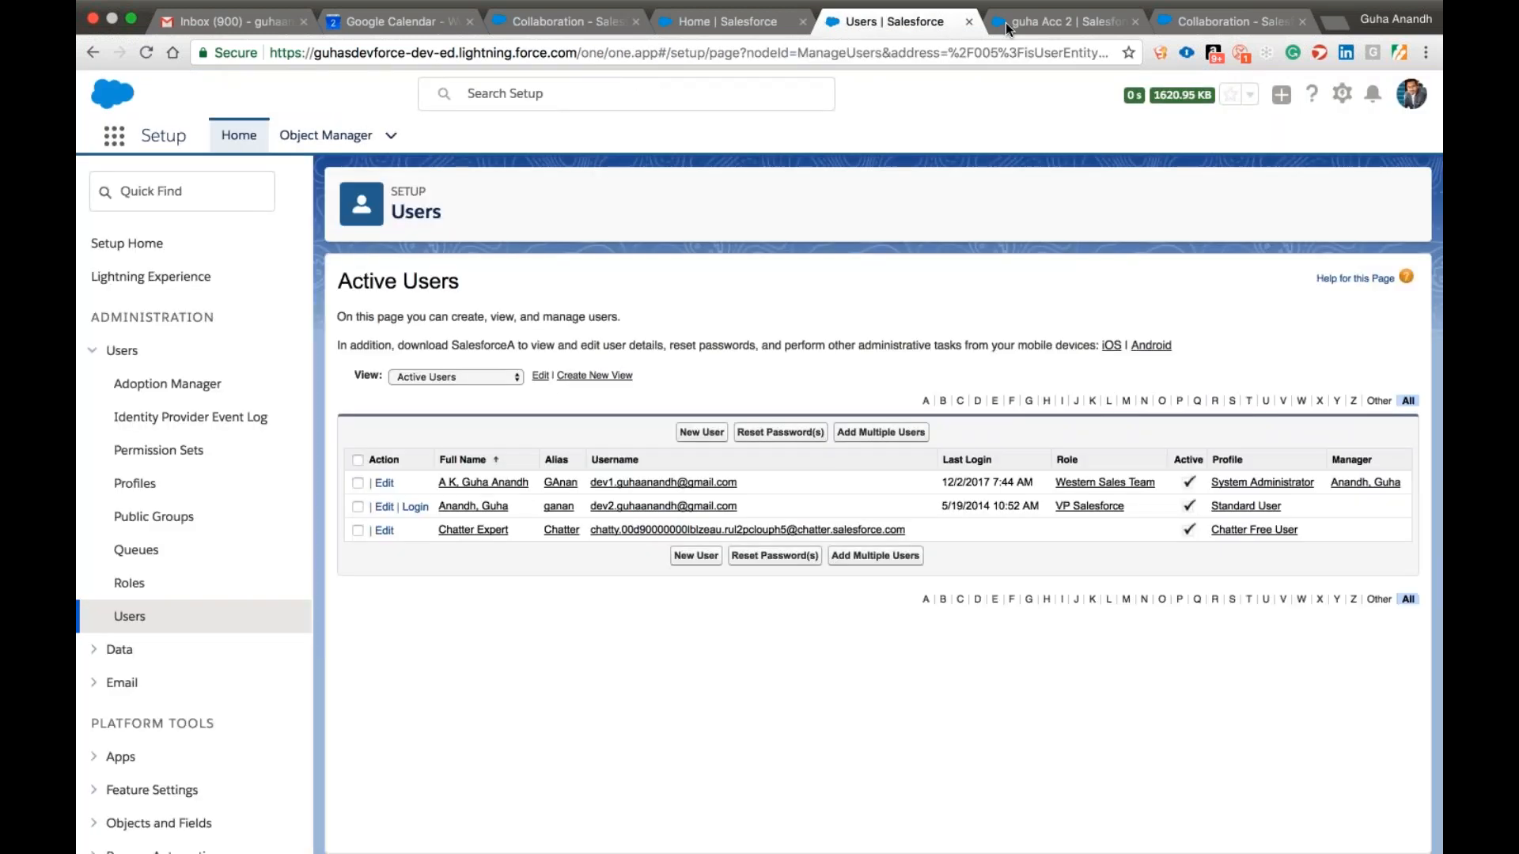
As the administrator, display the All Accounts view in Sales and open the administrator-owned account starting with T.
left_click(1005, 22)
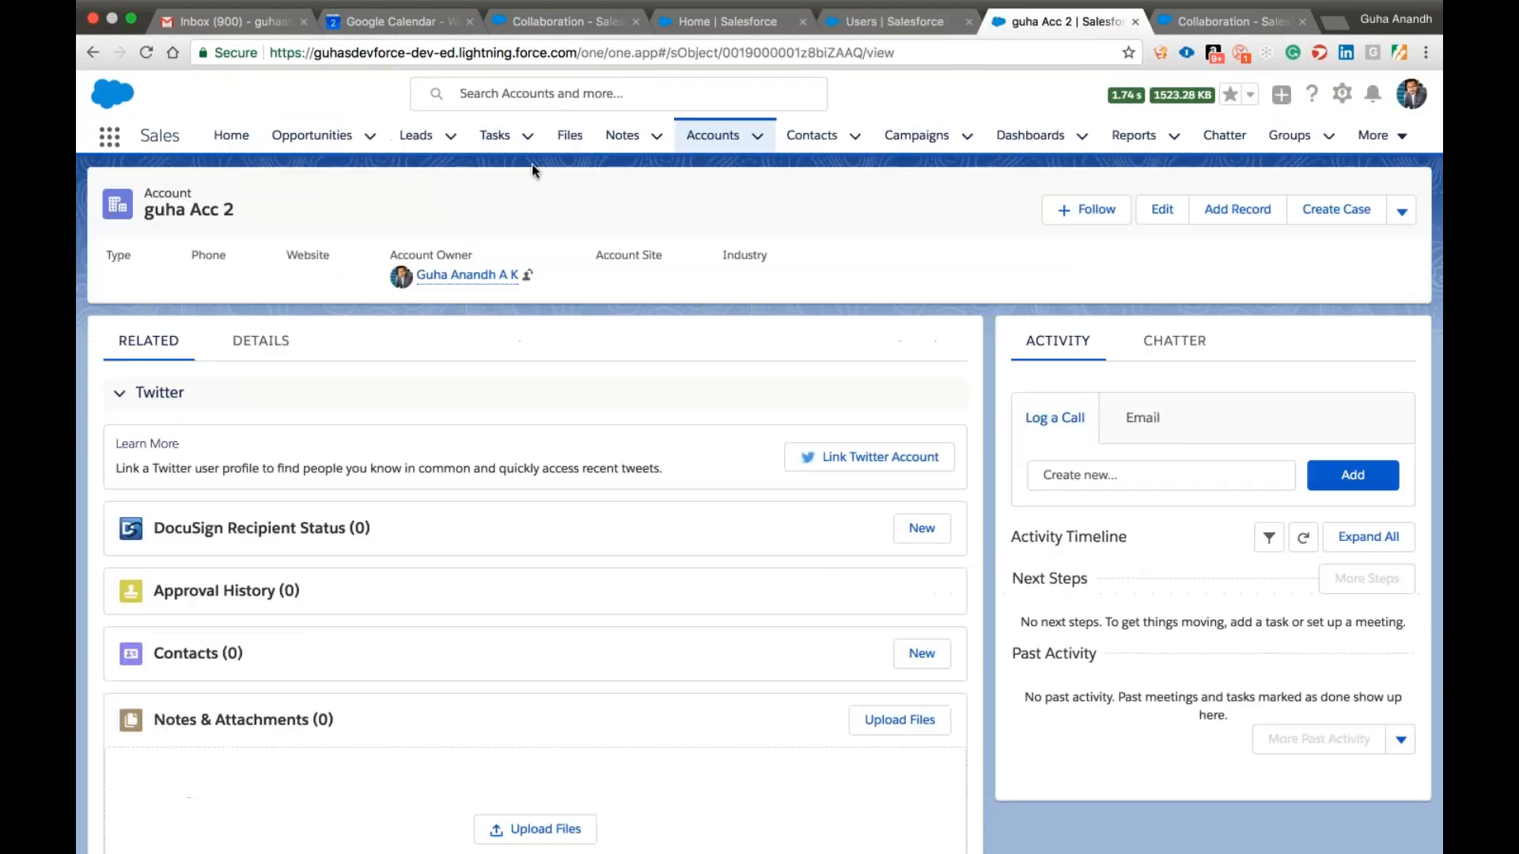
left_click(711, 139)
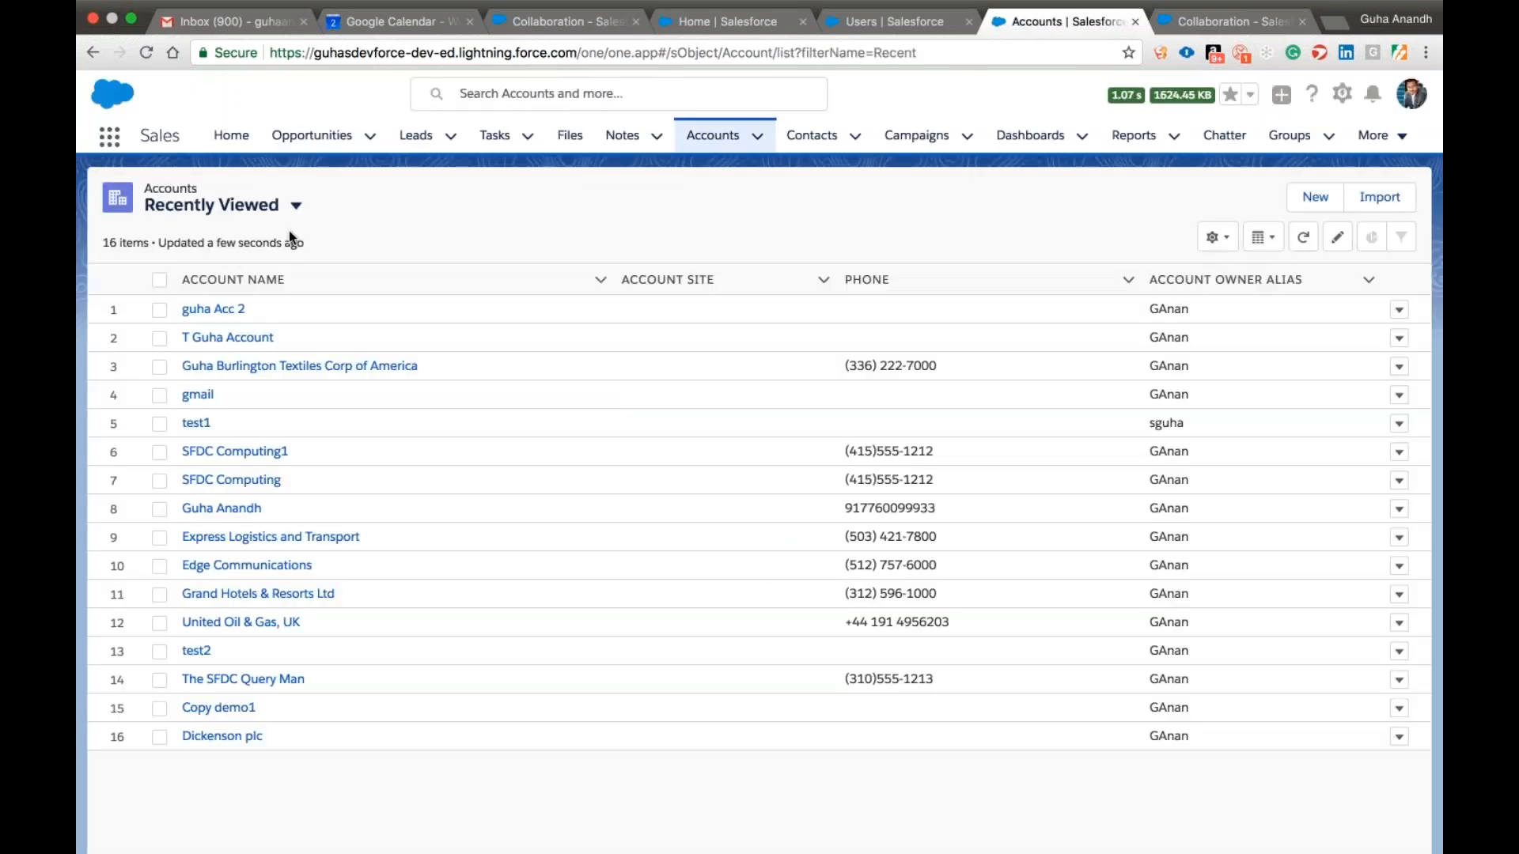
left_click(244, 209)
left_click(224, 271)
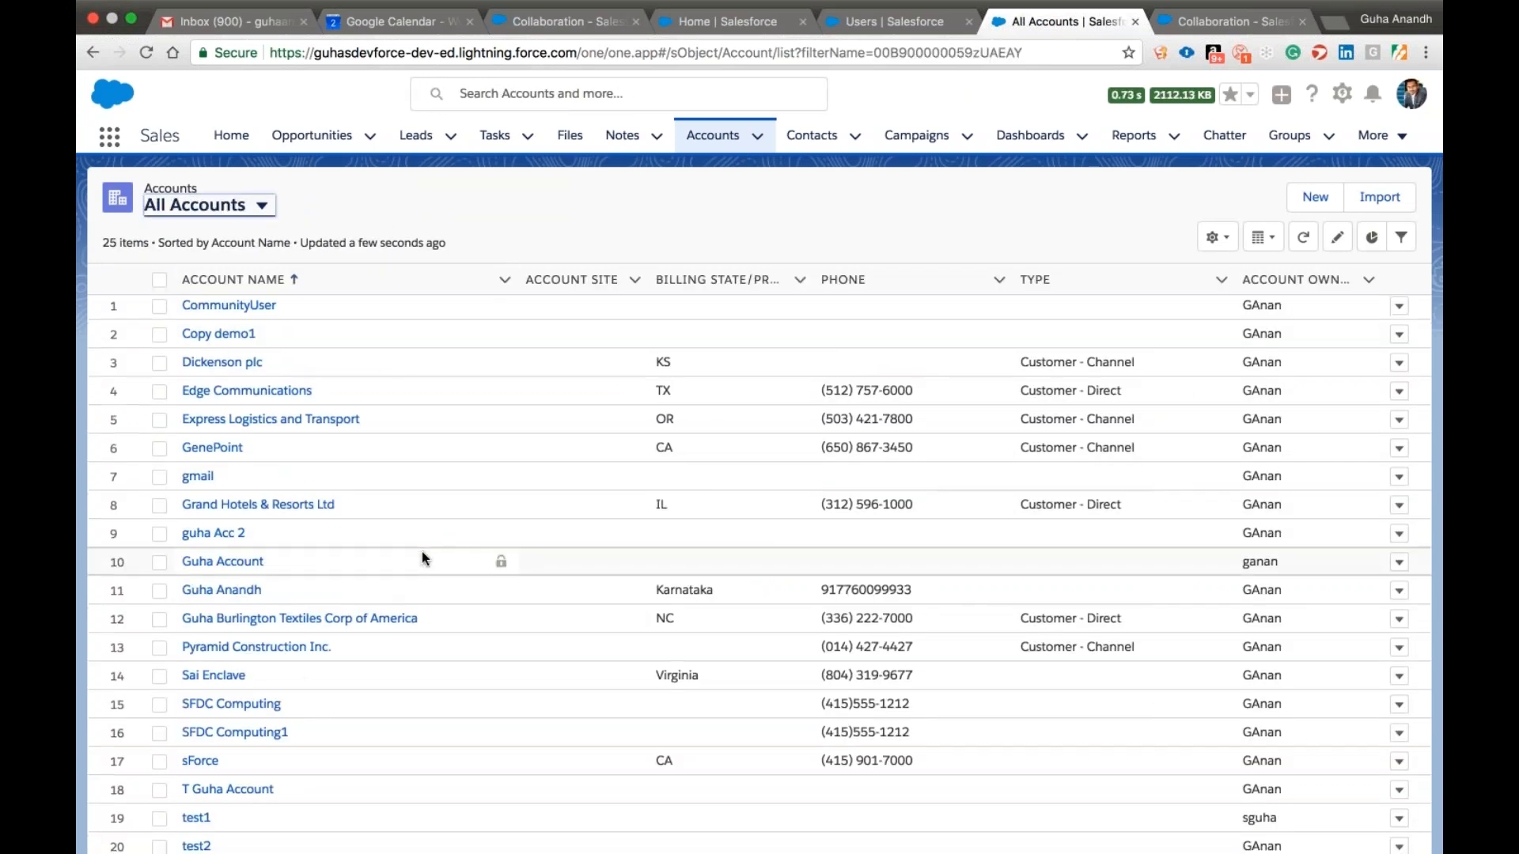
scroll(422, 556, "down", 3)
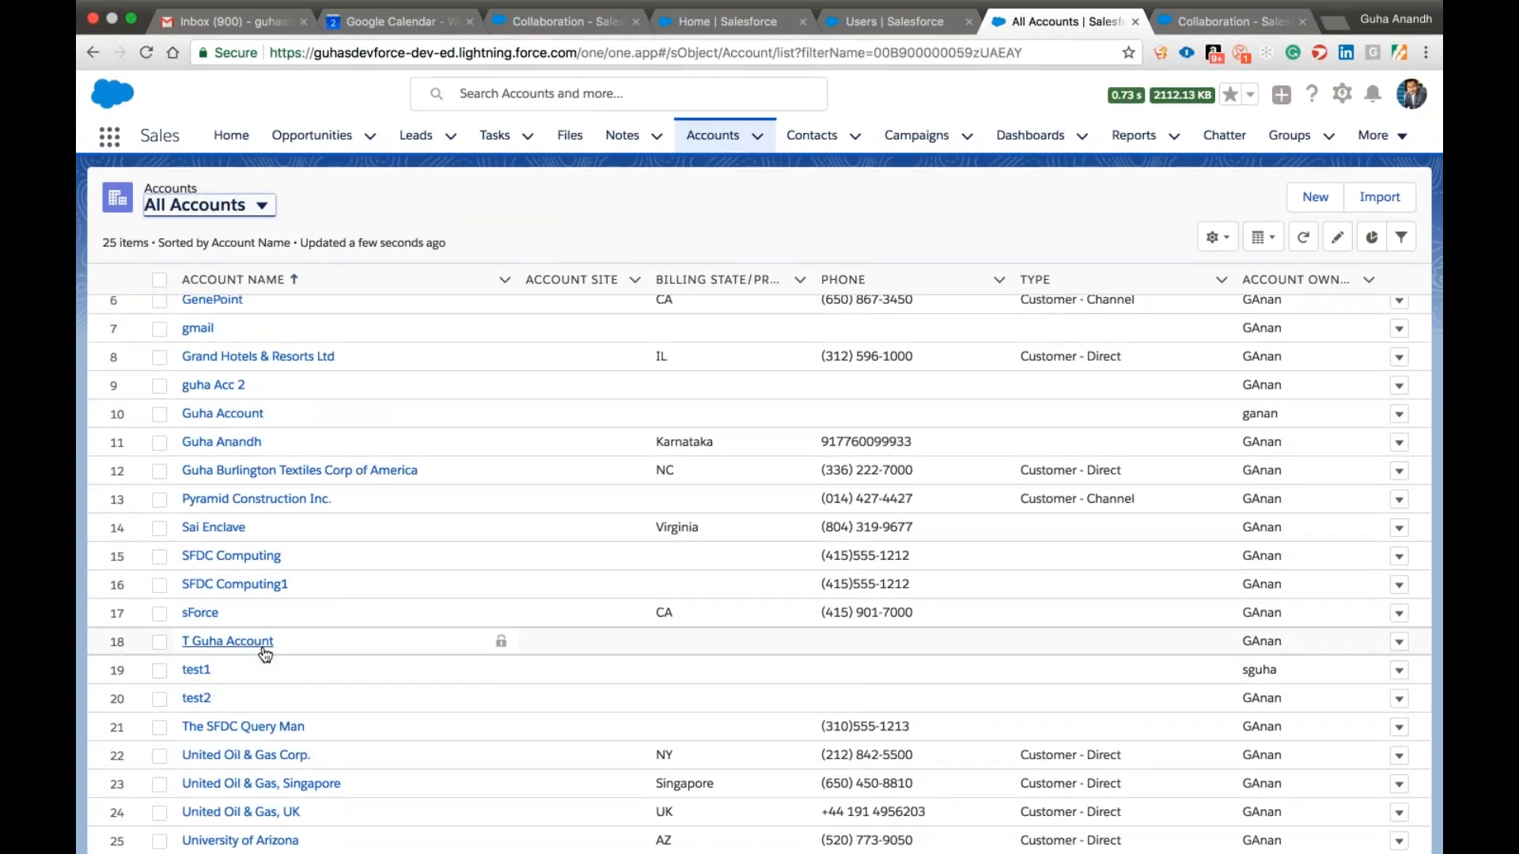
left_click(264, 647)
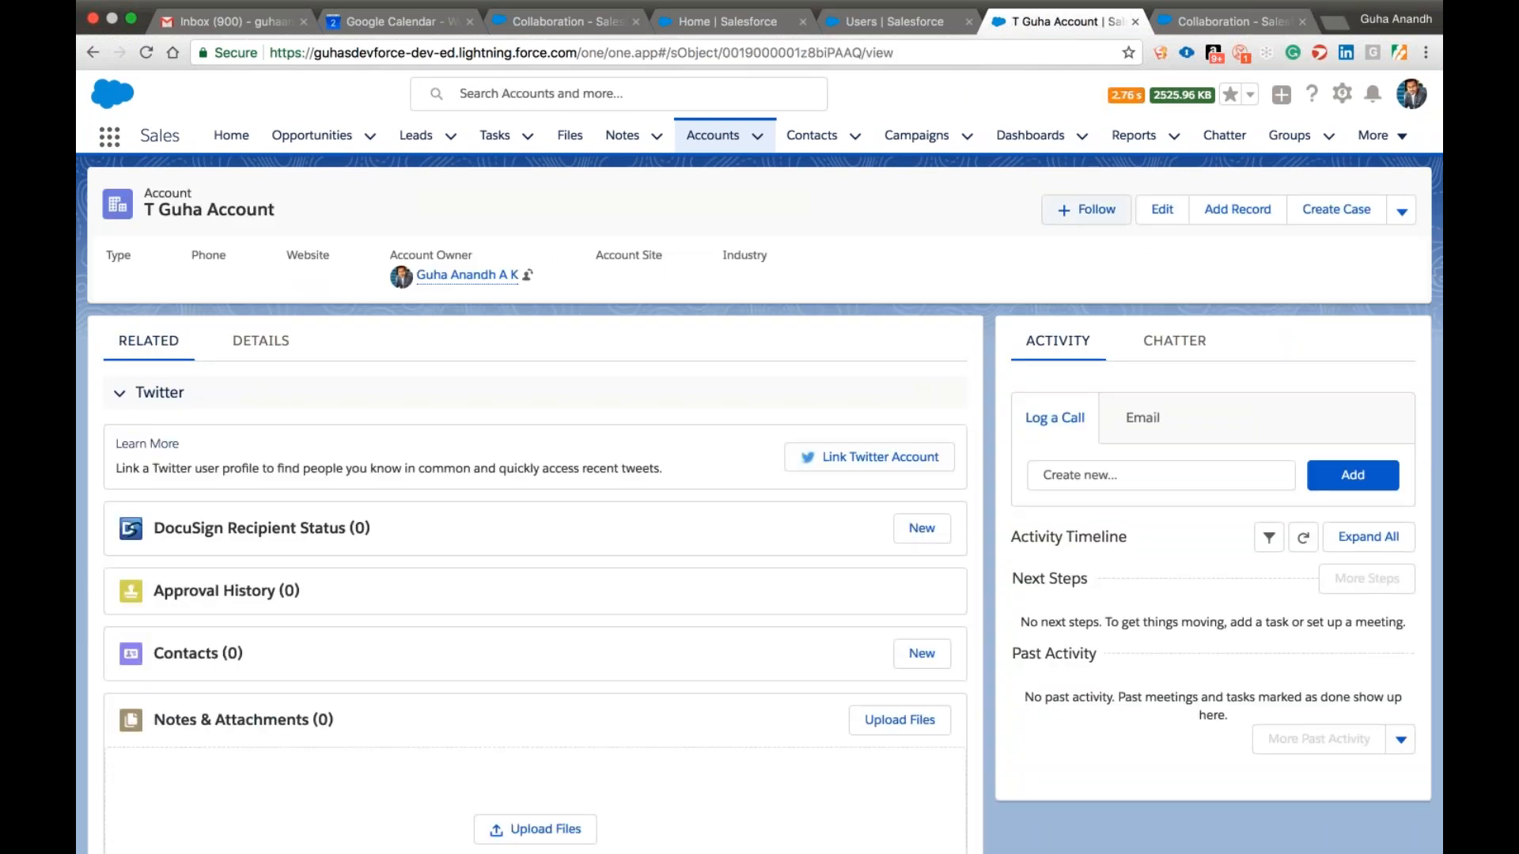
In Setup's Object Manager, open the Account object's page layouts and edit the layout named Account Layout.
left_click(910, 25)
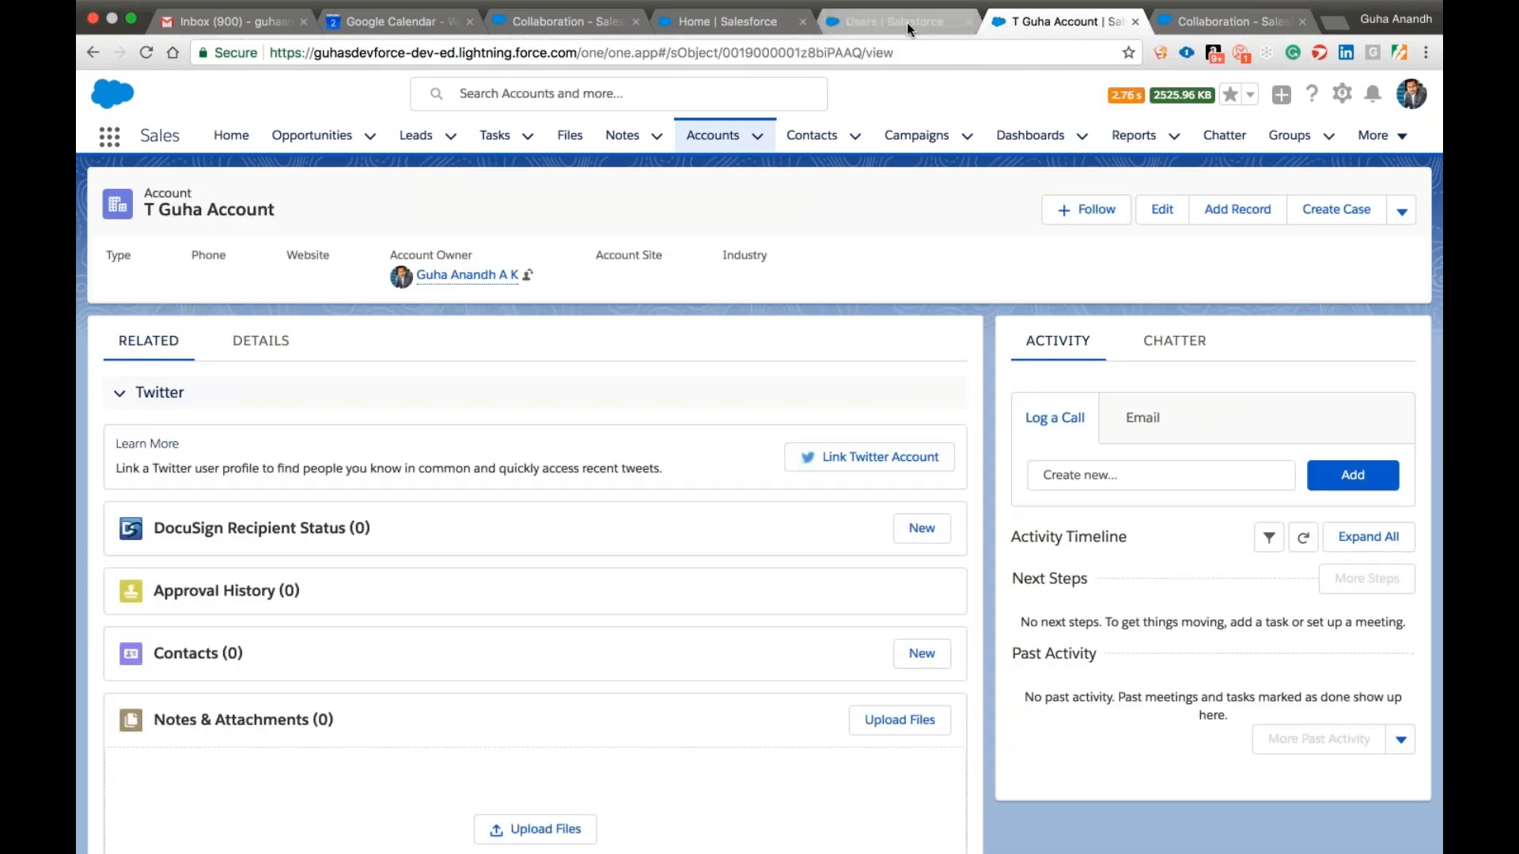
left_click(318, 143)
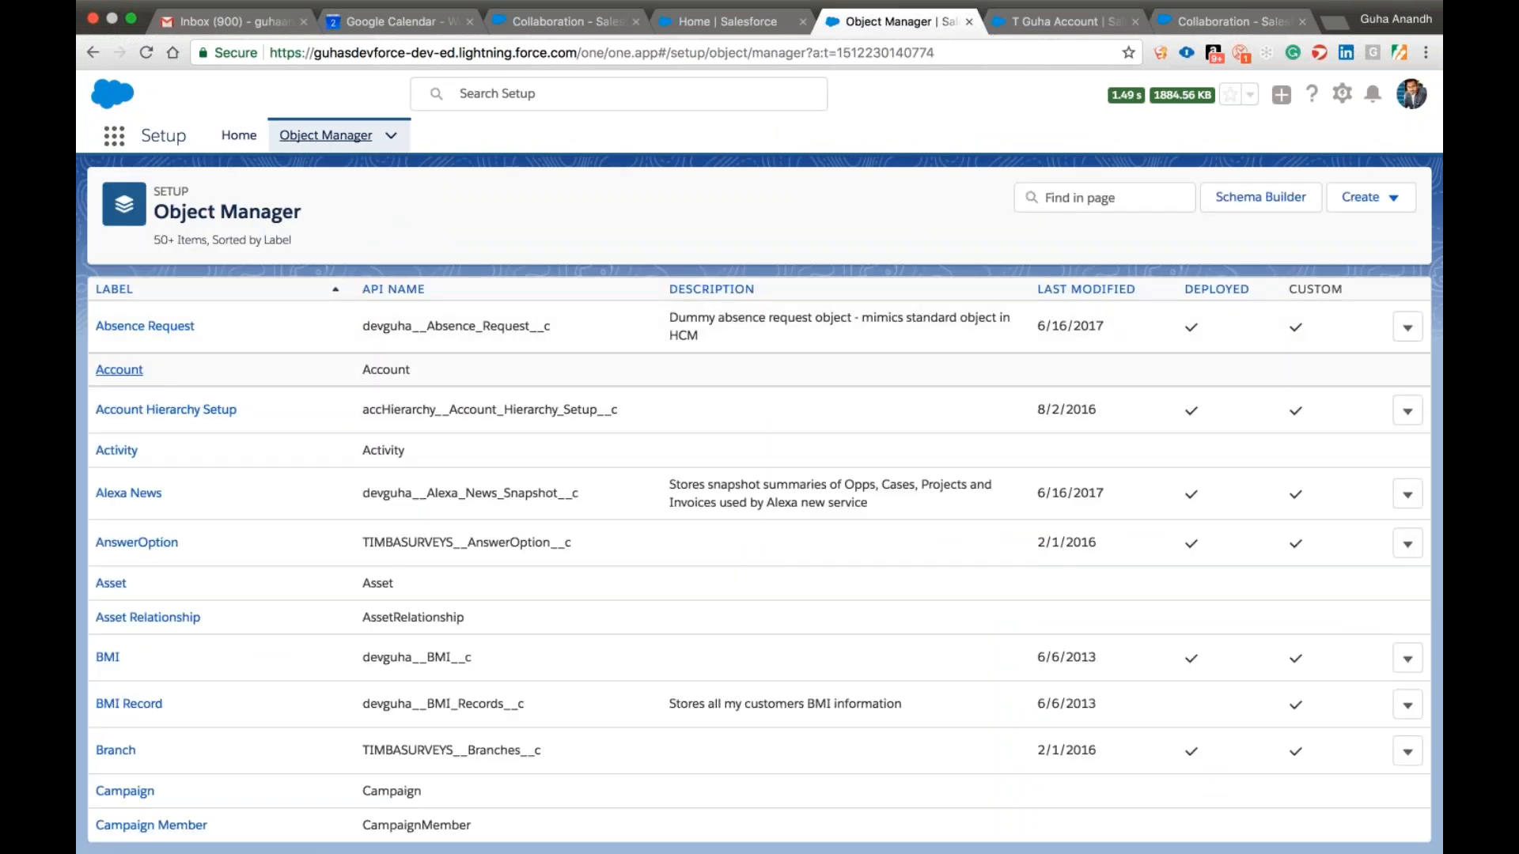
left_click(131, 371)
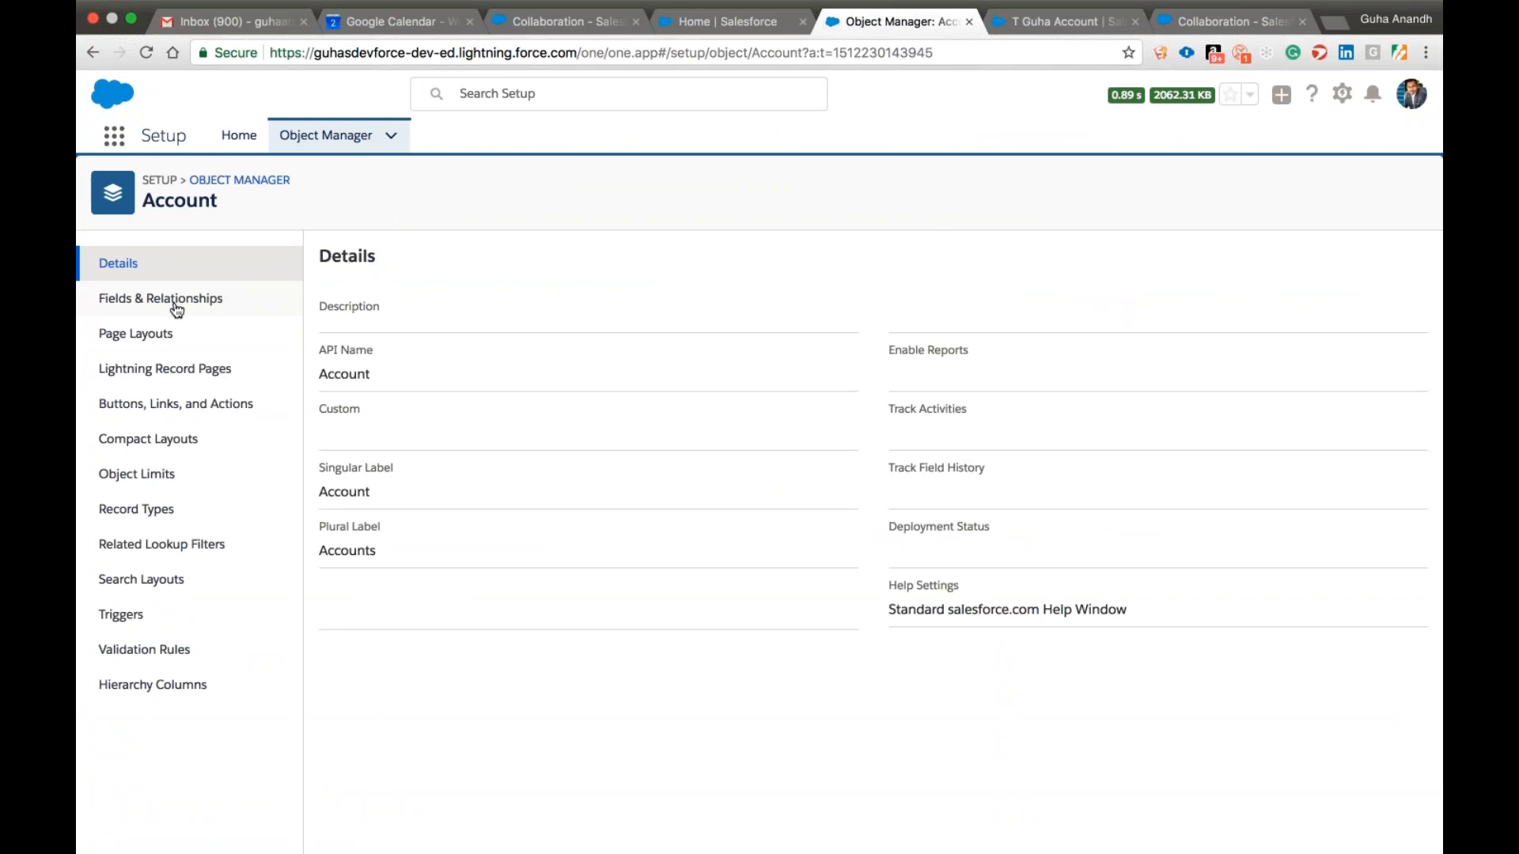
left_click(182, 333)
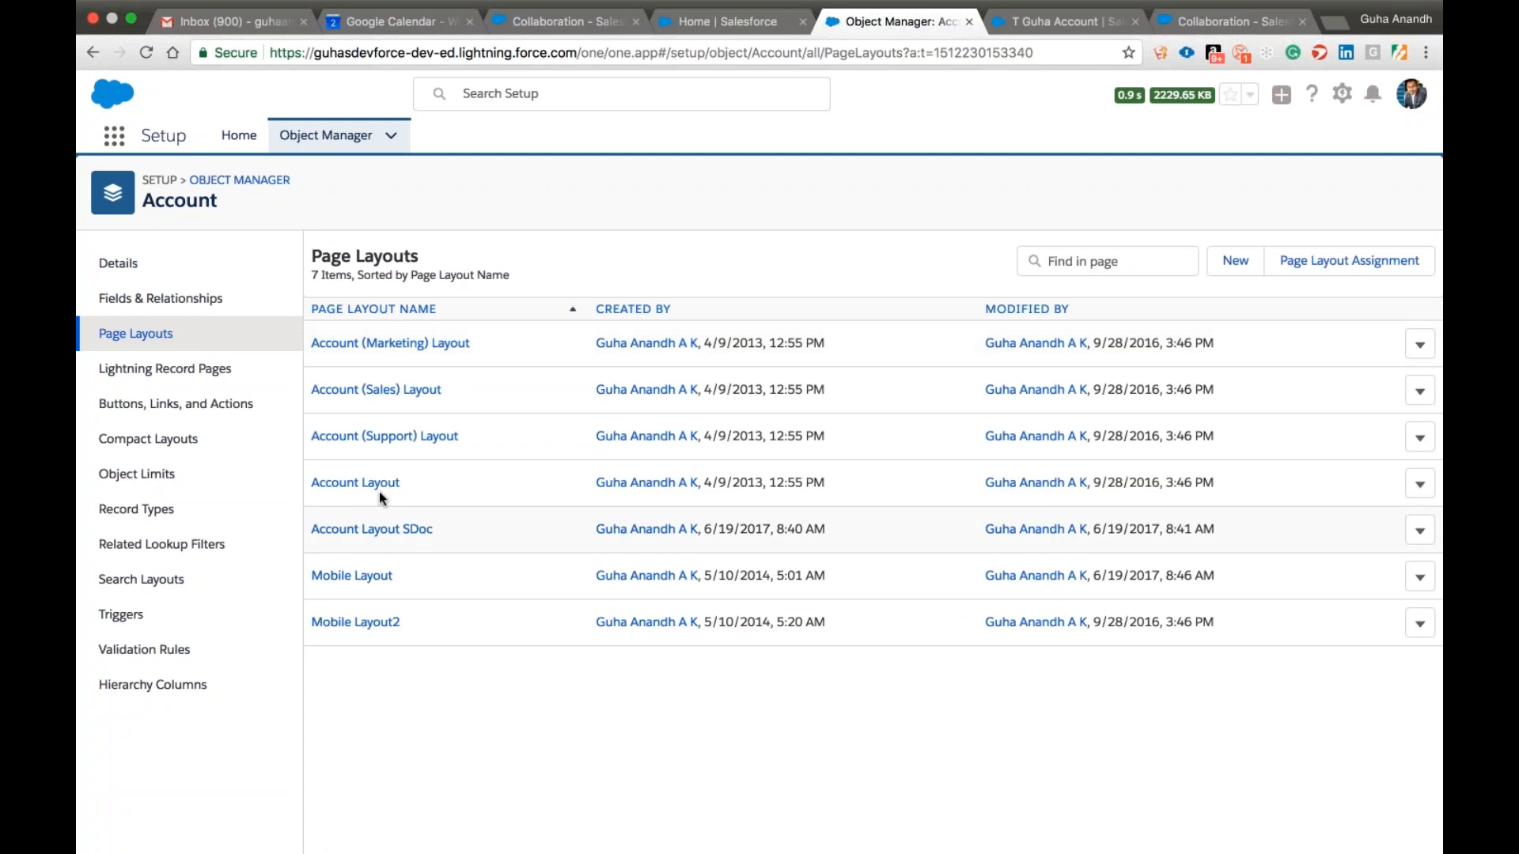
left_click(356, 484)
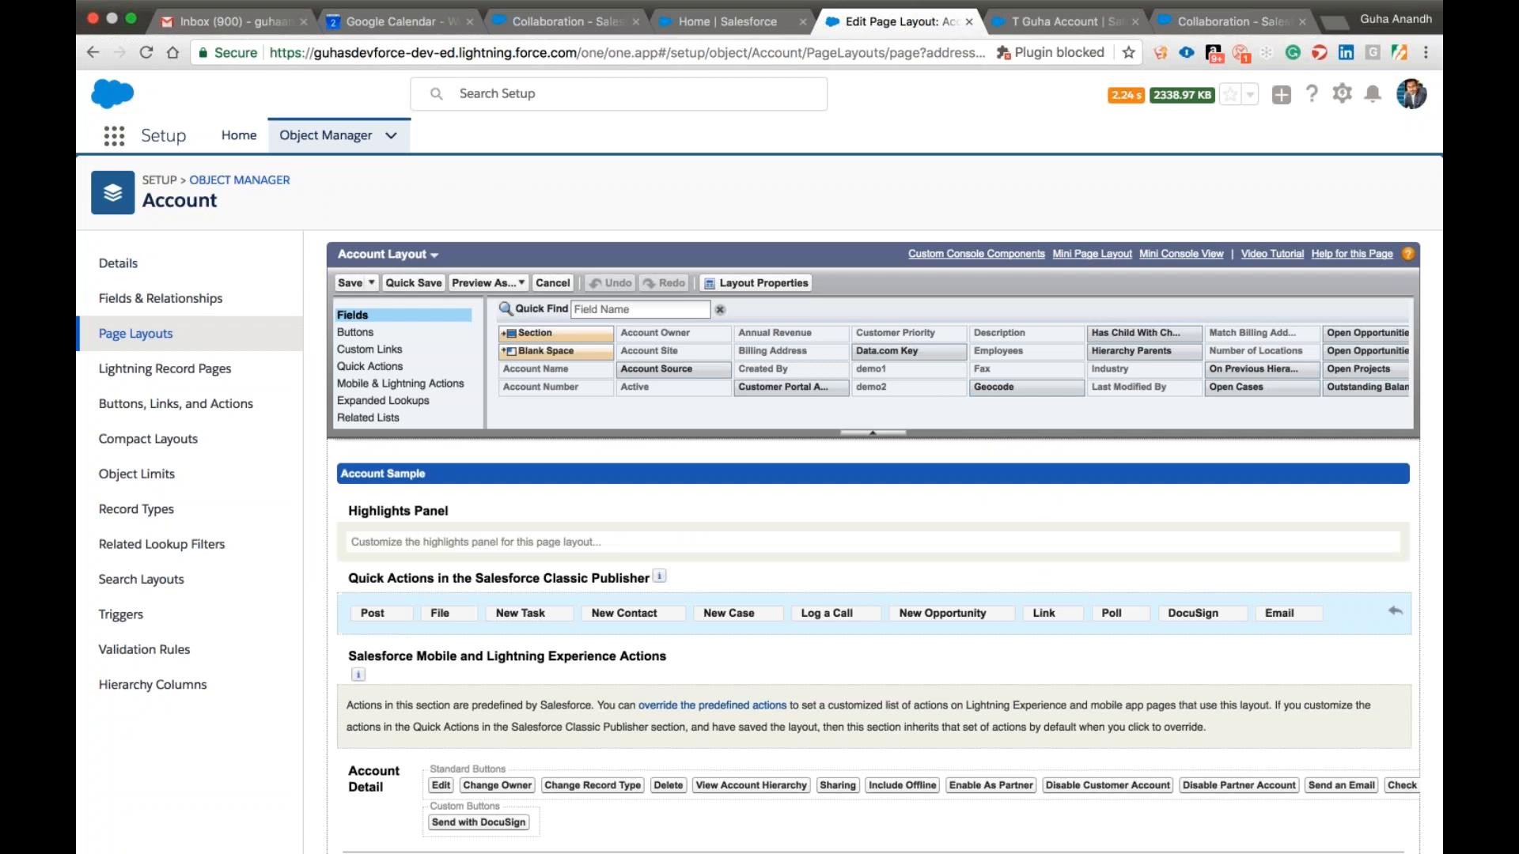
Search the layout's available fields for "owner", check the Ownership field, and save the Account Layout.
scroll(601, 296, "down", 6)
left_click(601, 283)
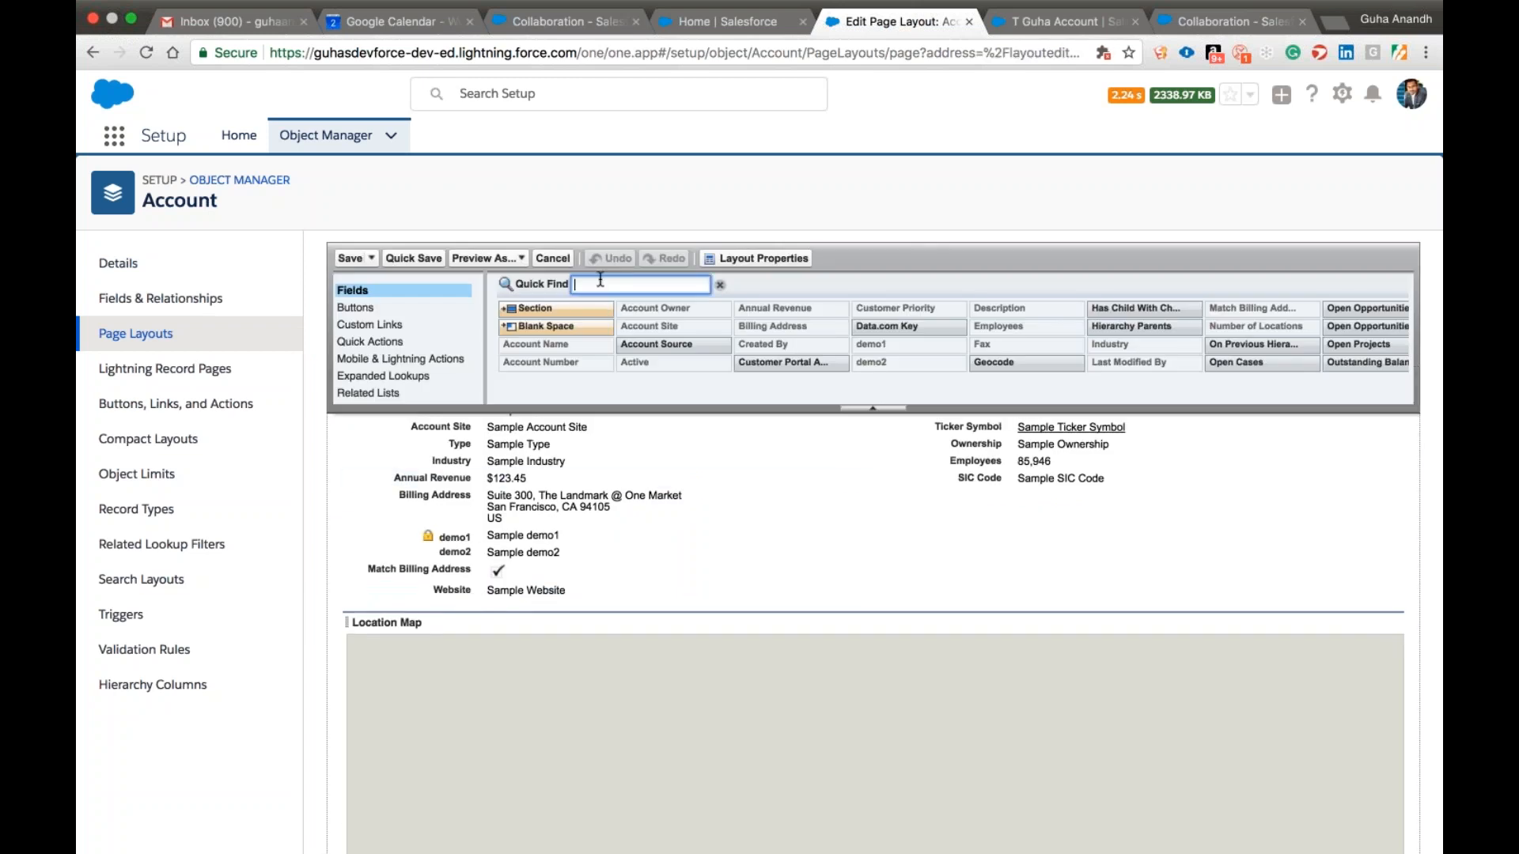
type("owner")
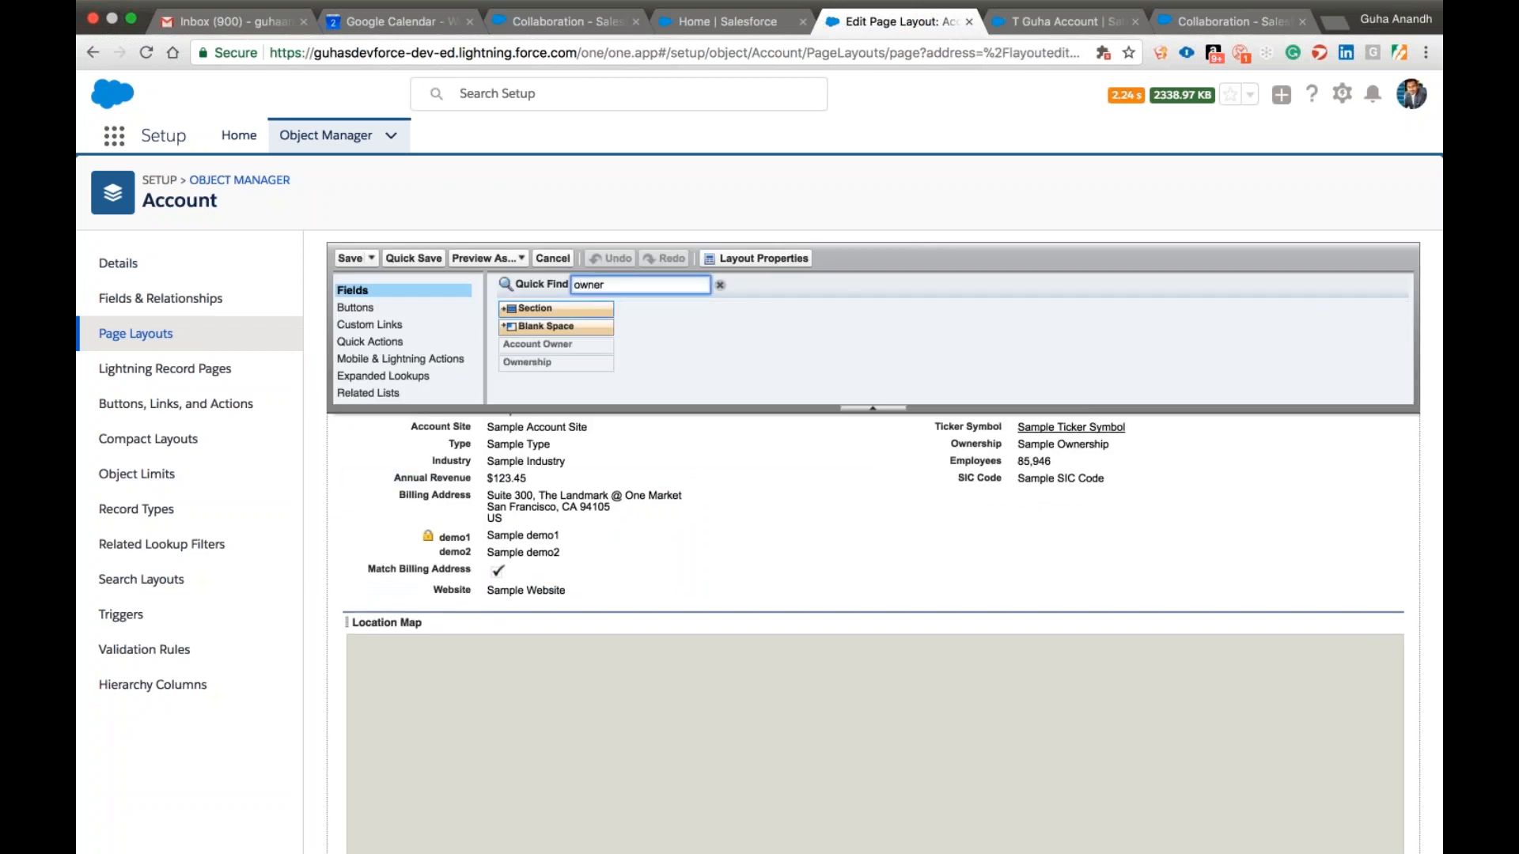
left_click(545, 367)
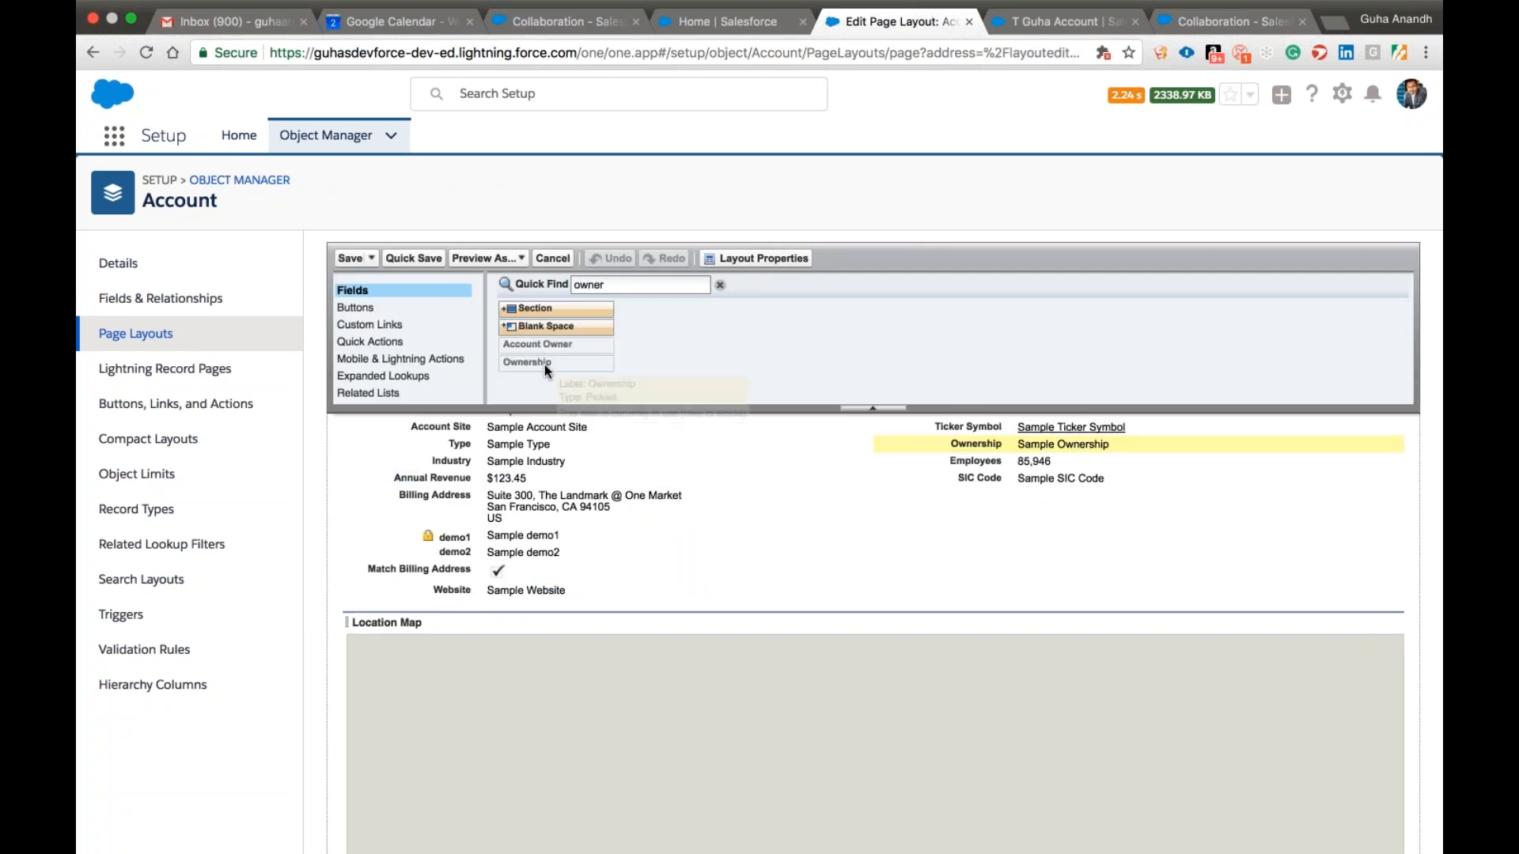
left_click(350, 258)
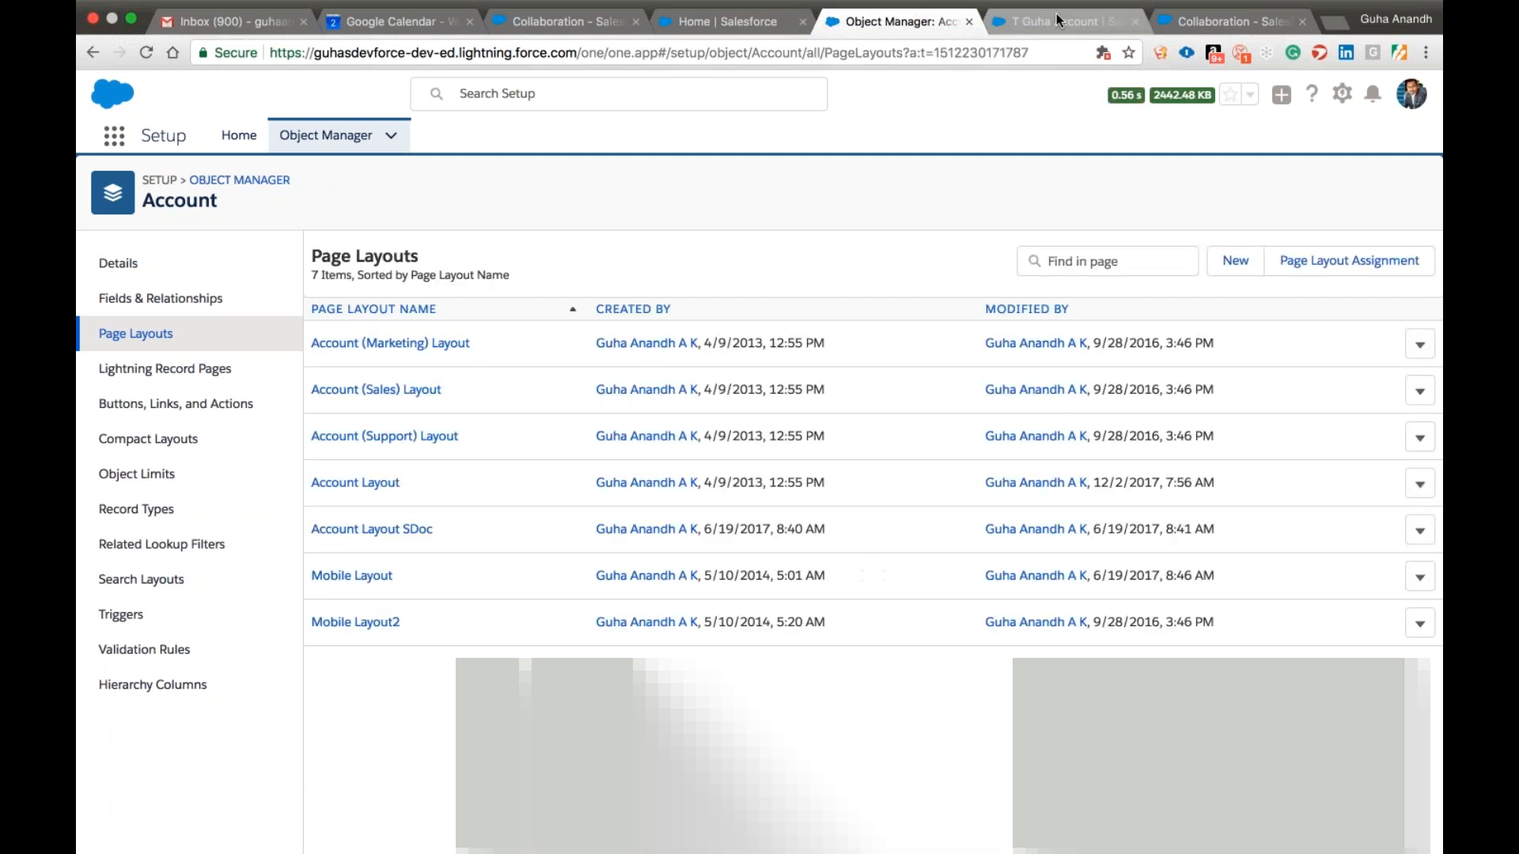
Return to the open account starting with T and examine its detail fields, account hierarchy and related lists.
left_click(1056, 13)
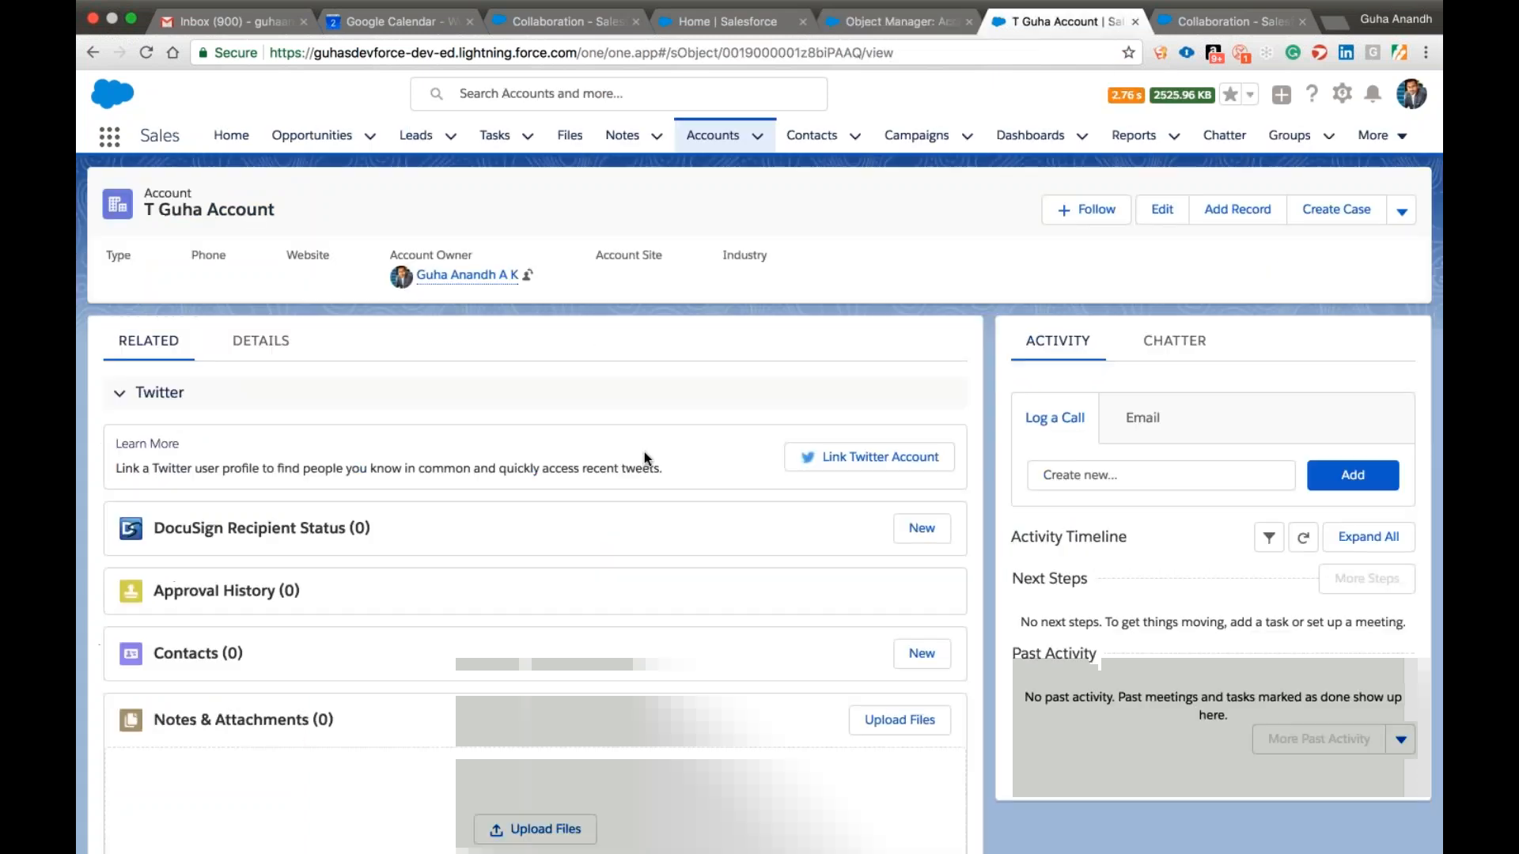
left_click(261, 340)
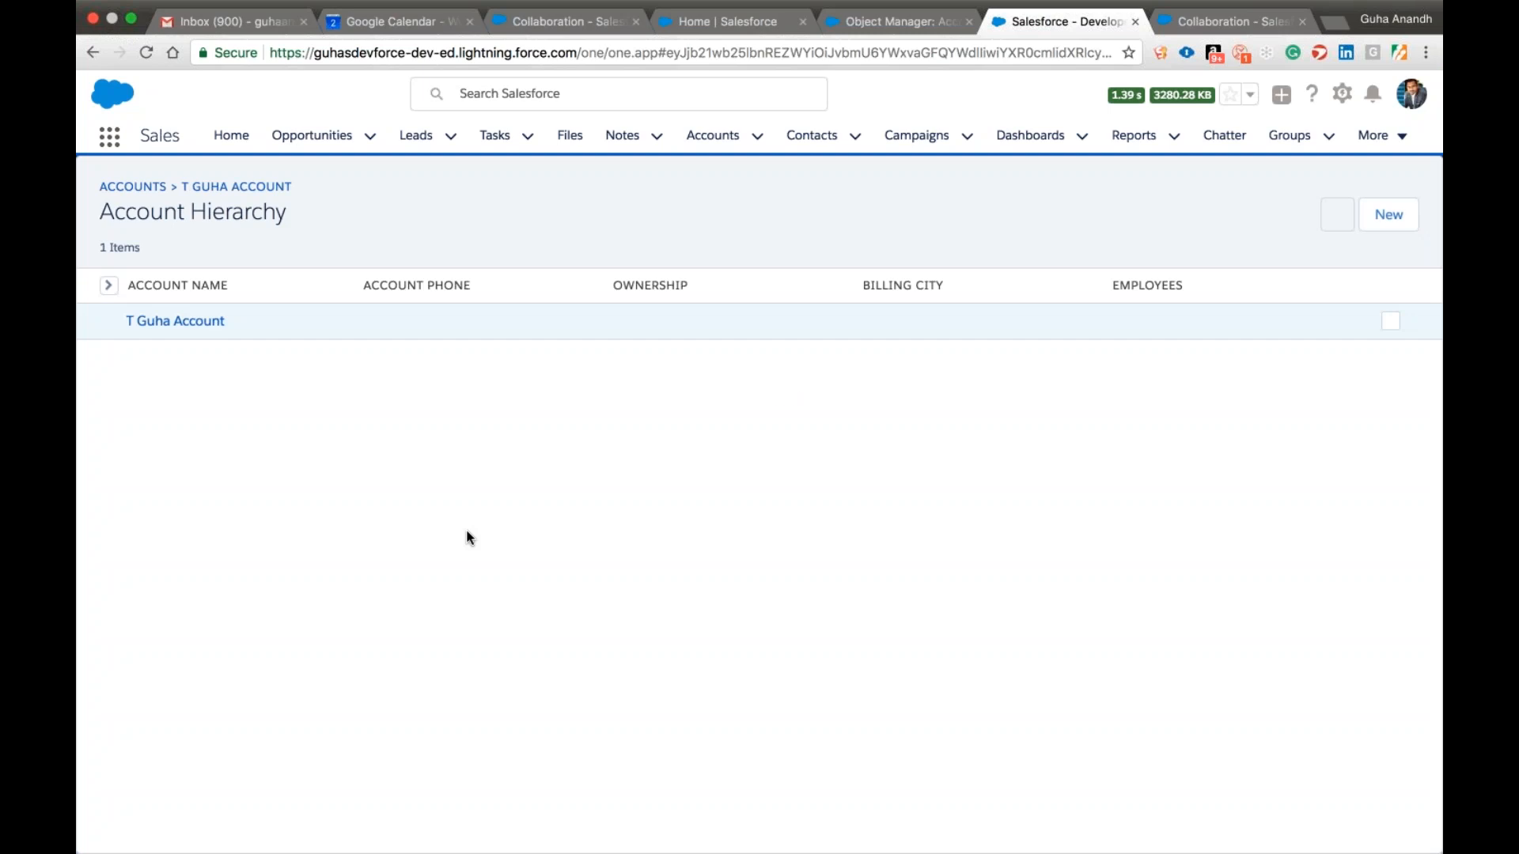
left_click(175, 321)
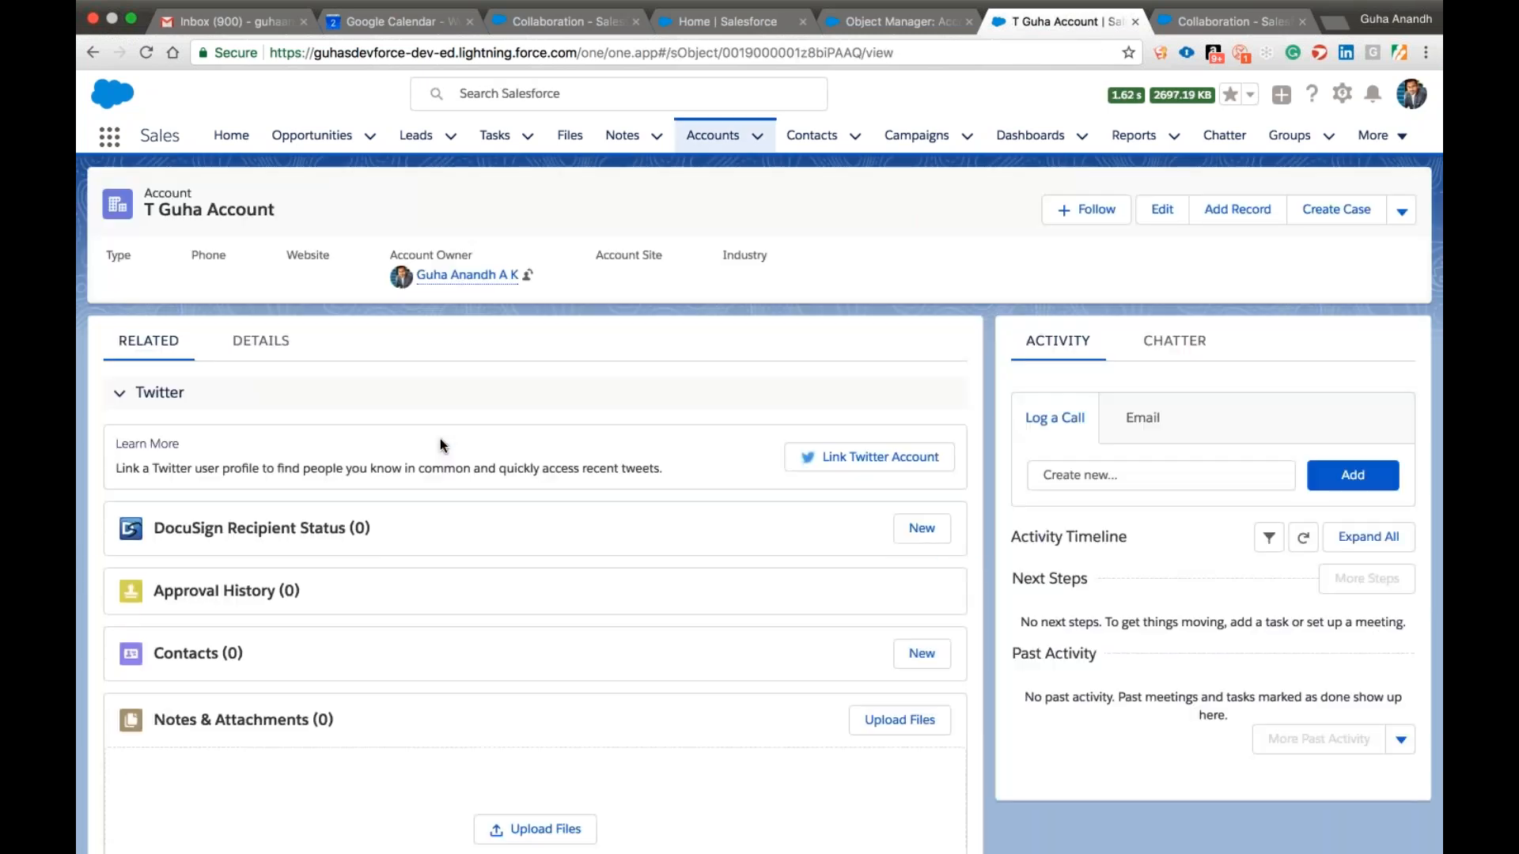
left_click(255, 343)
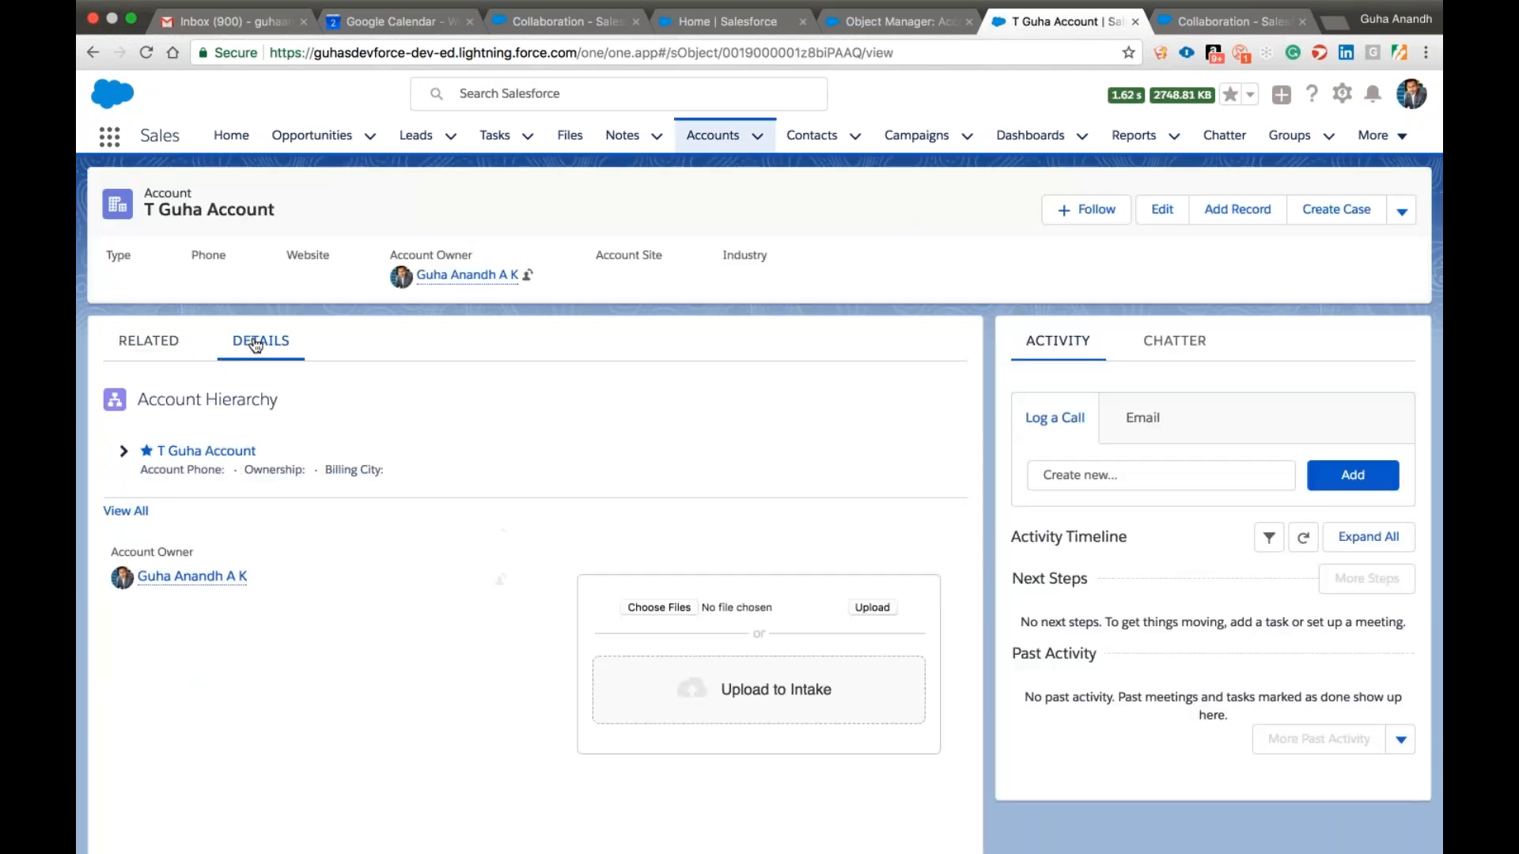
scroll(462, 468, "down", 10)
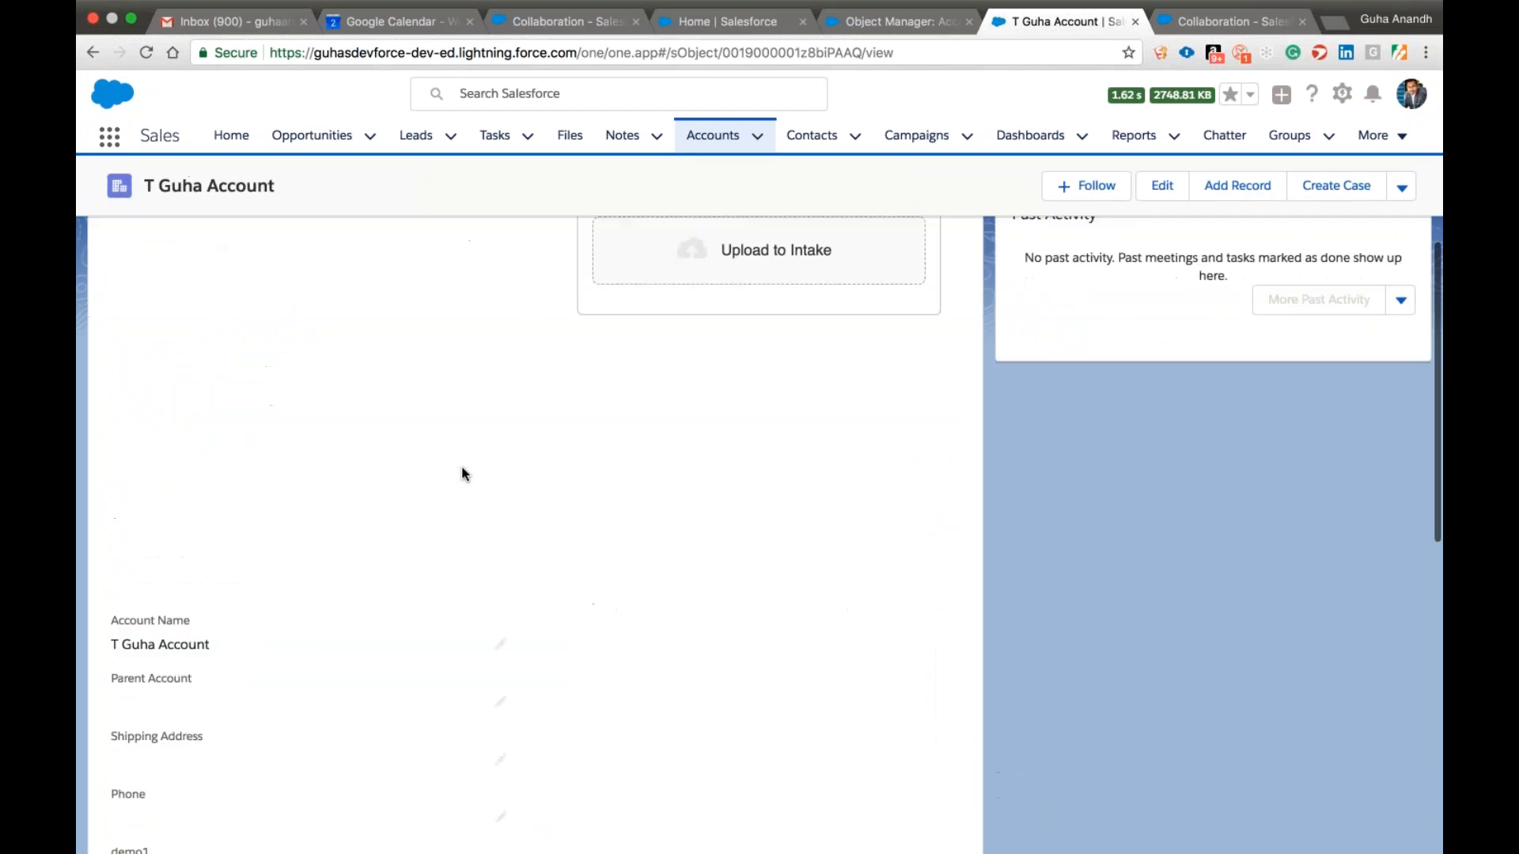
scroll(462, 467, "up", 1)
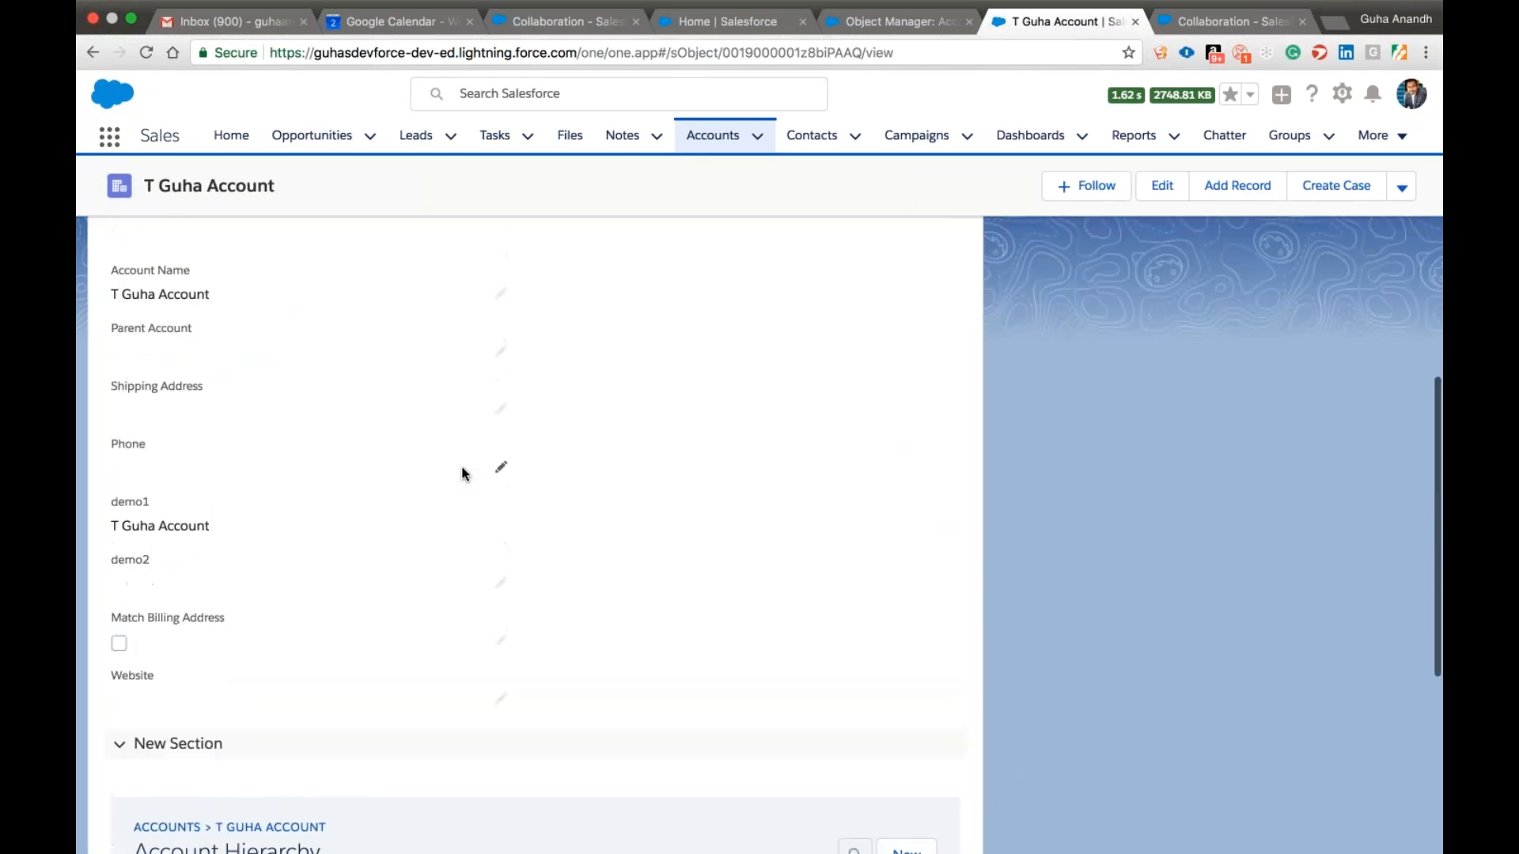
scroll(163, 415, "up", 6)
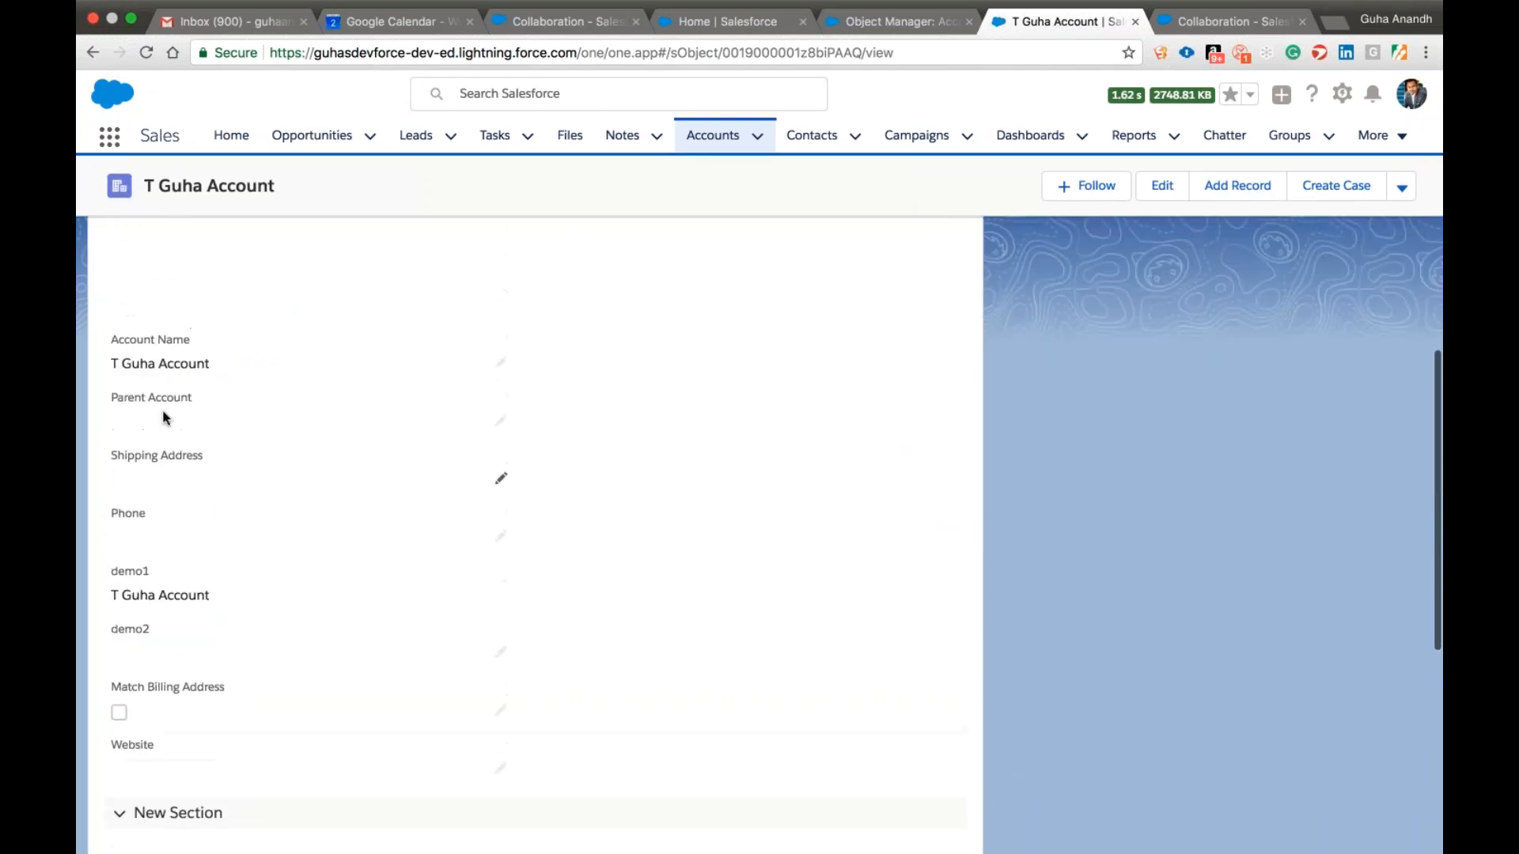
scroll(500, 718, "down", 7)
scroll(500, 400, "up", 6)
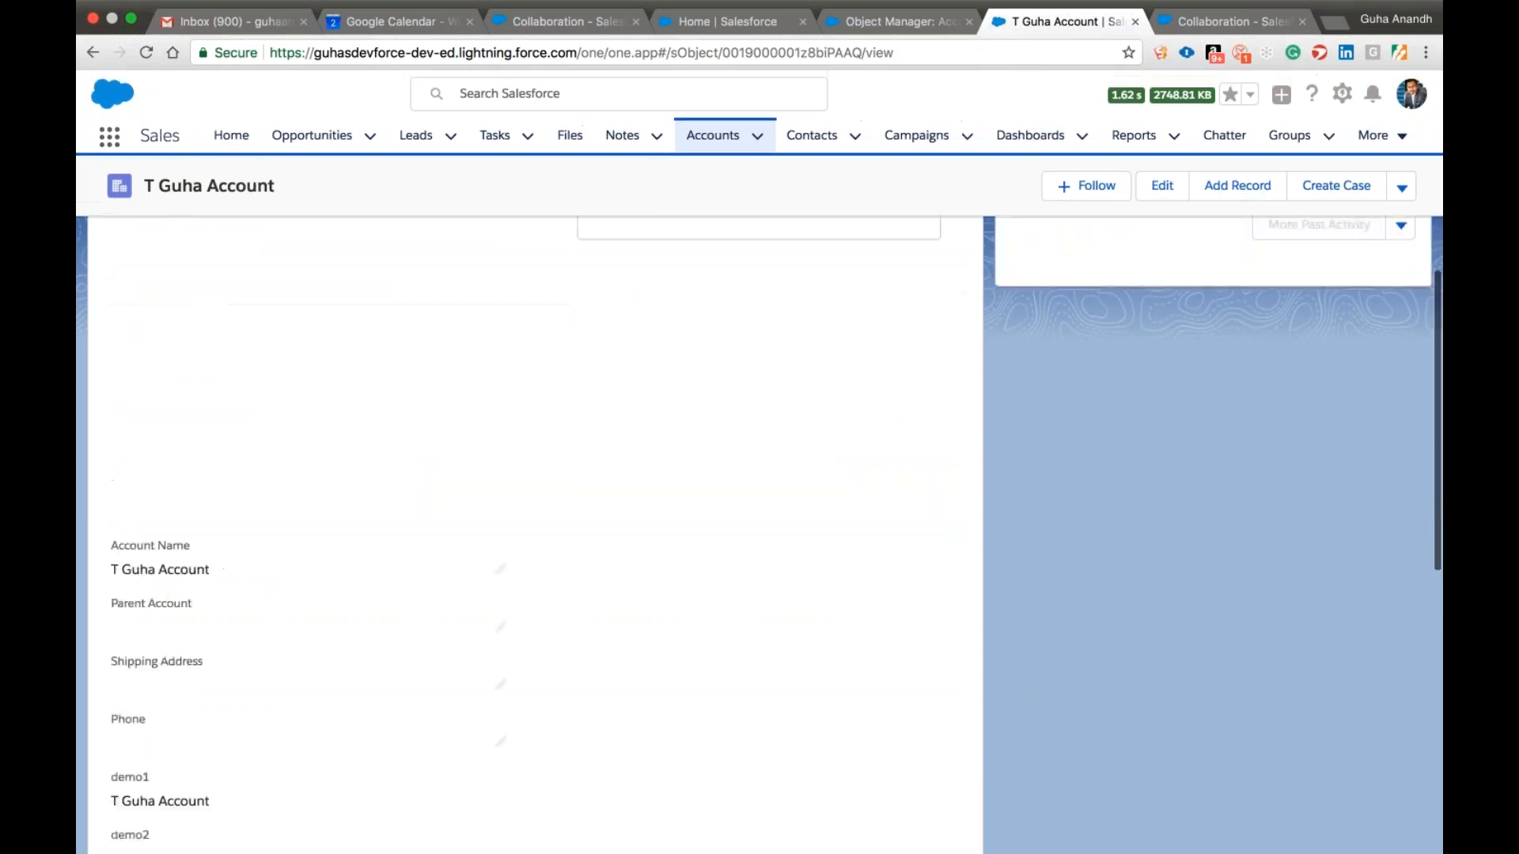
scroll(500, 400, "up", 3)
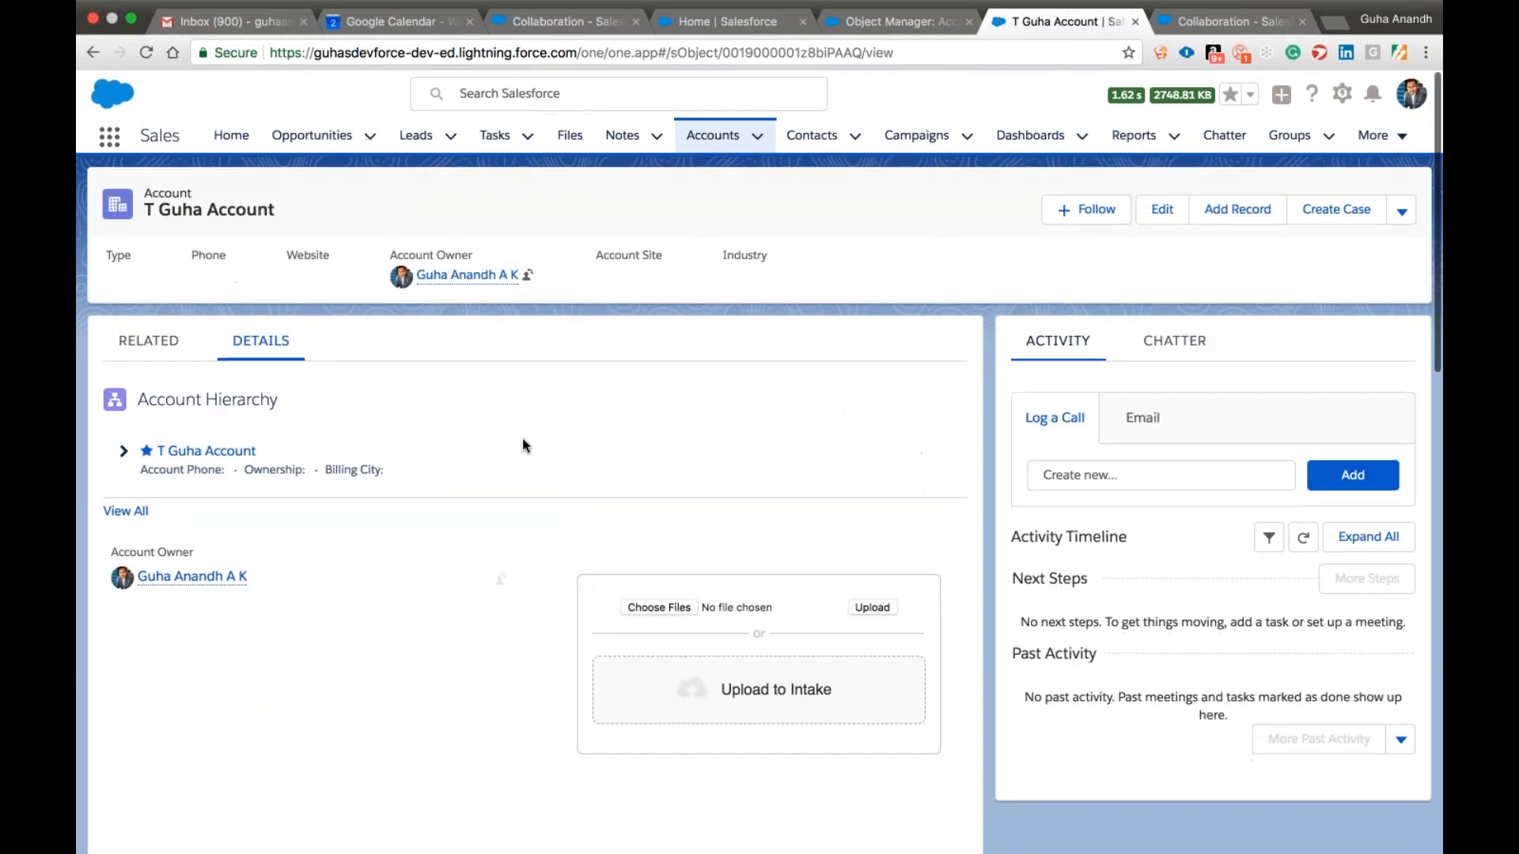
left_click(141, 344)
left_click(261, 341)
left_click(148, 341)
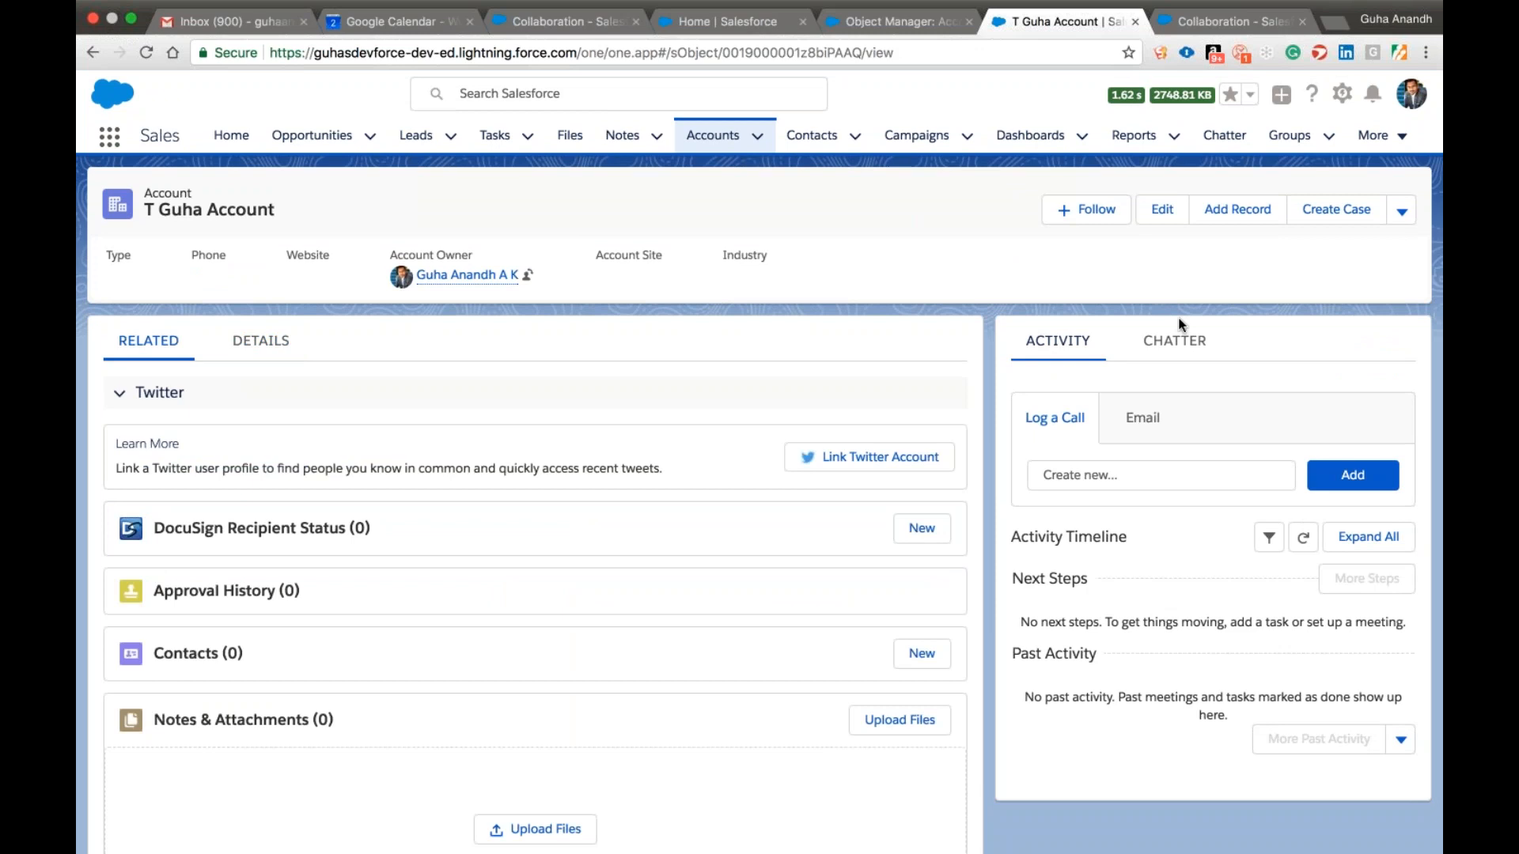
left_click(881, 25)
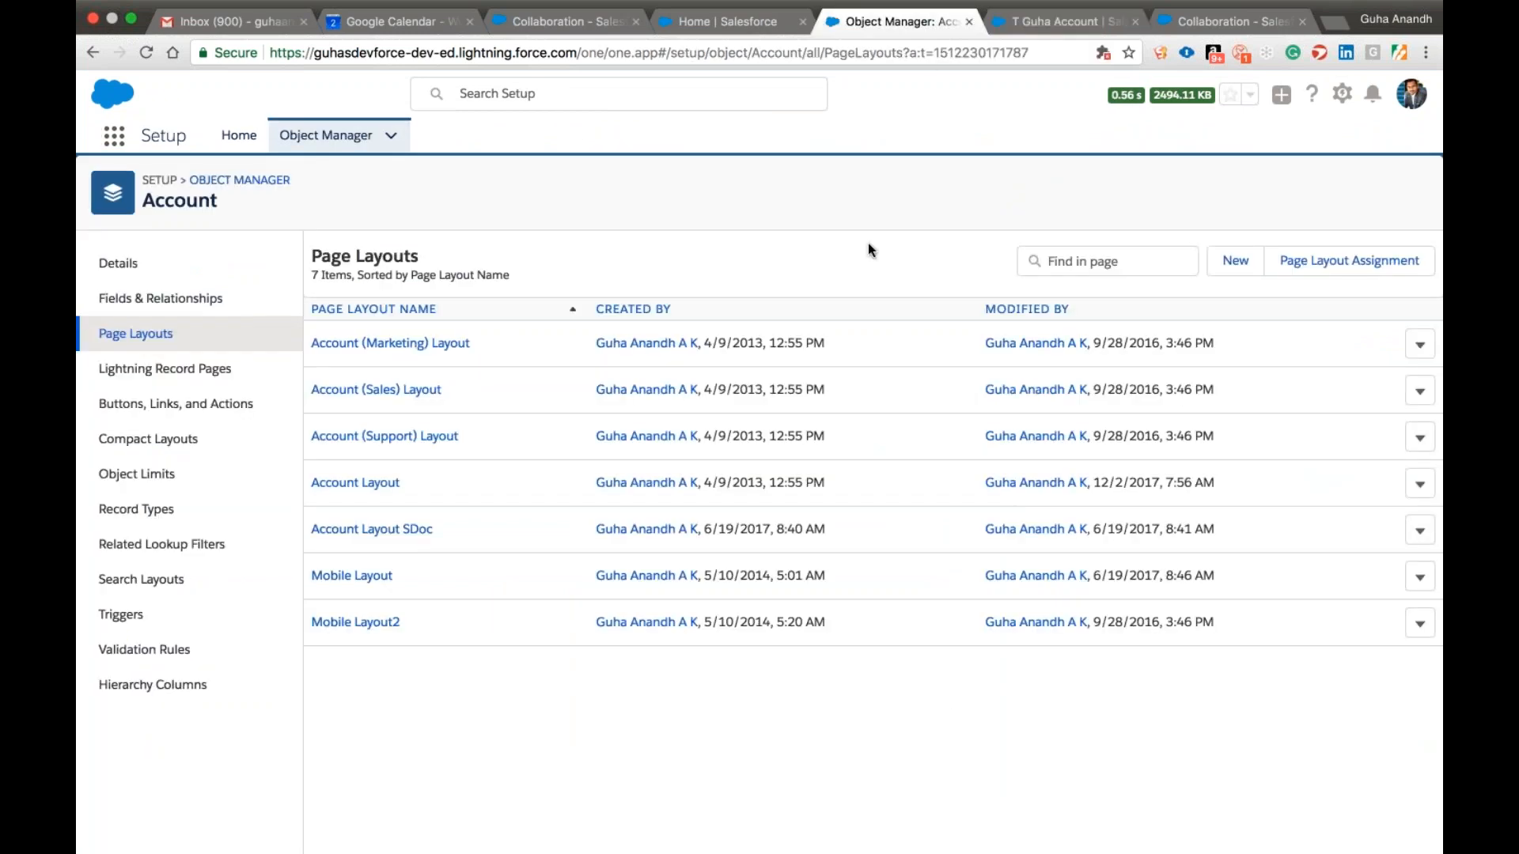
left_click(1018, 25)
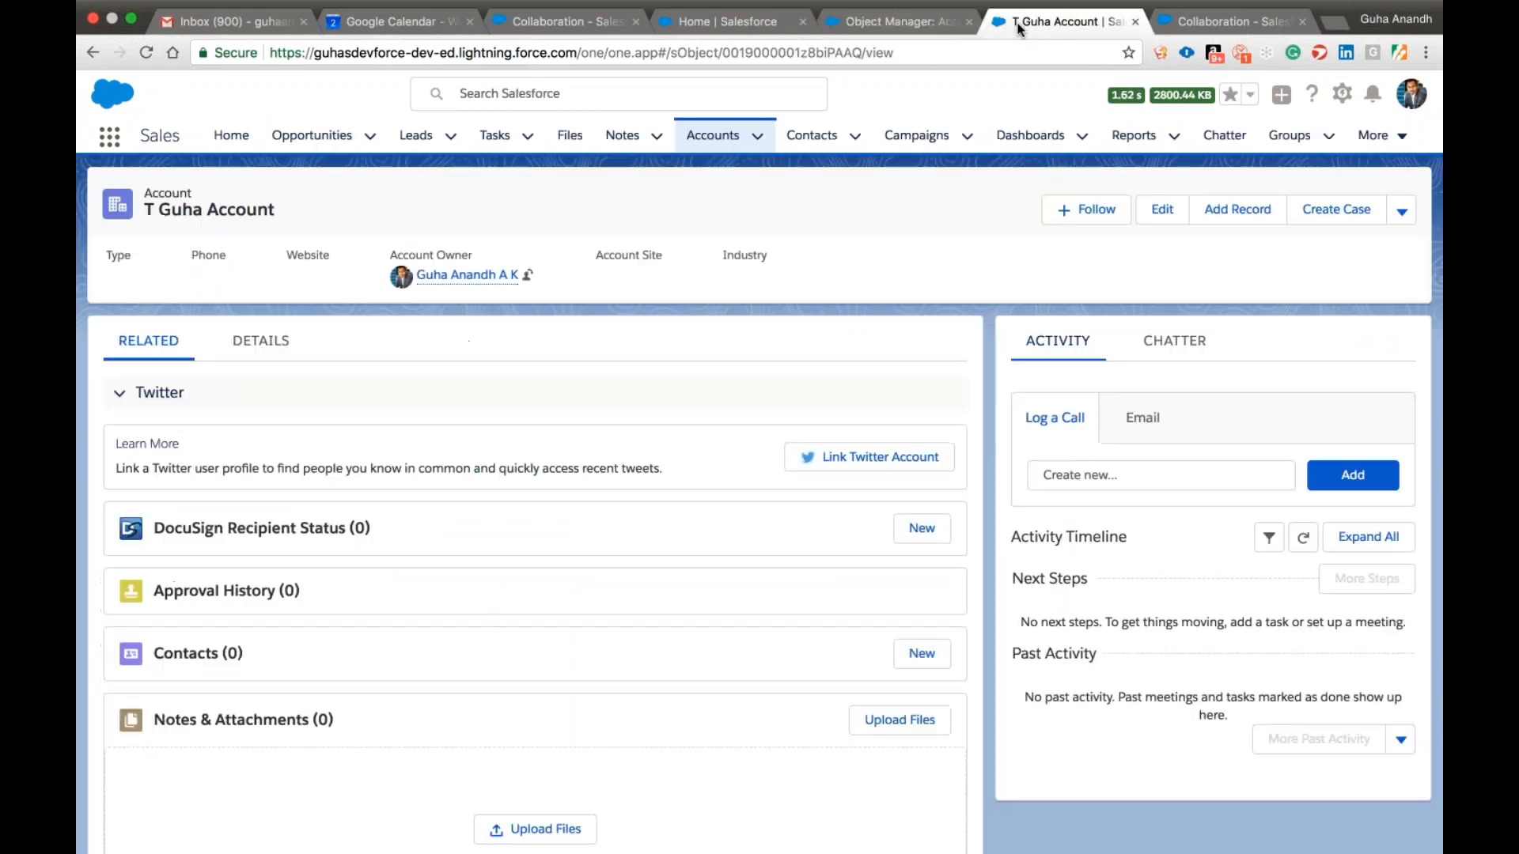
left_click(912, 31)
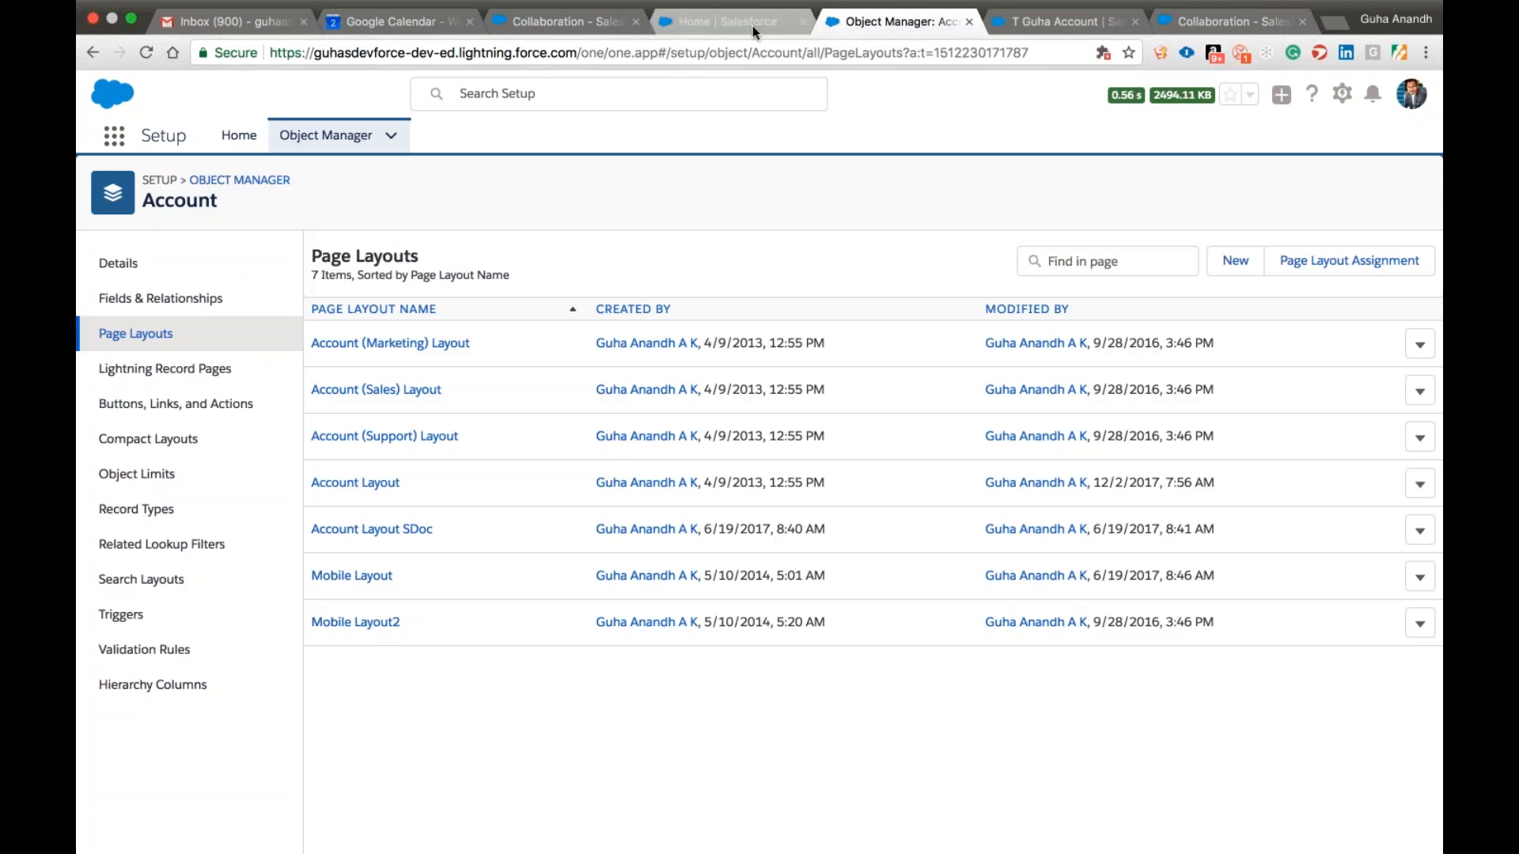
left_click(753, 25)
left_click(890, 23)
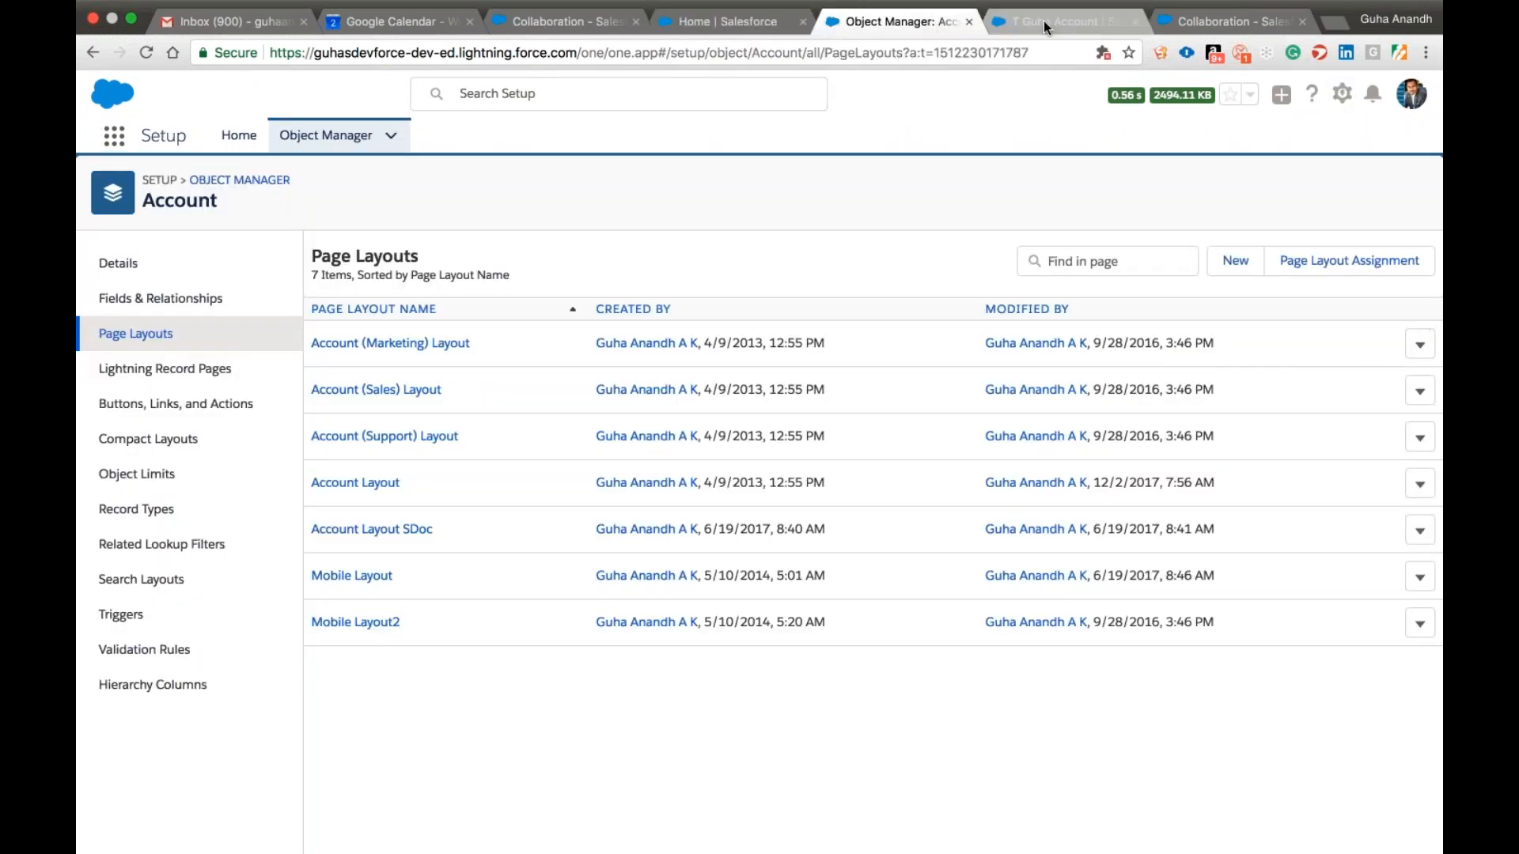
left_click(1045, 24)
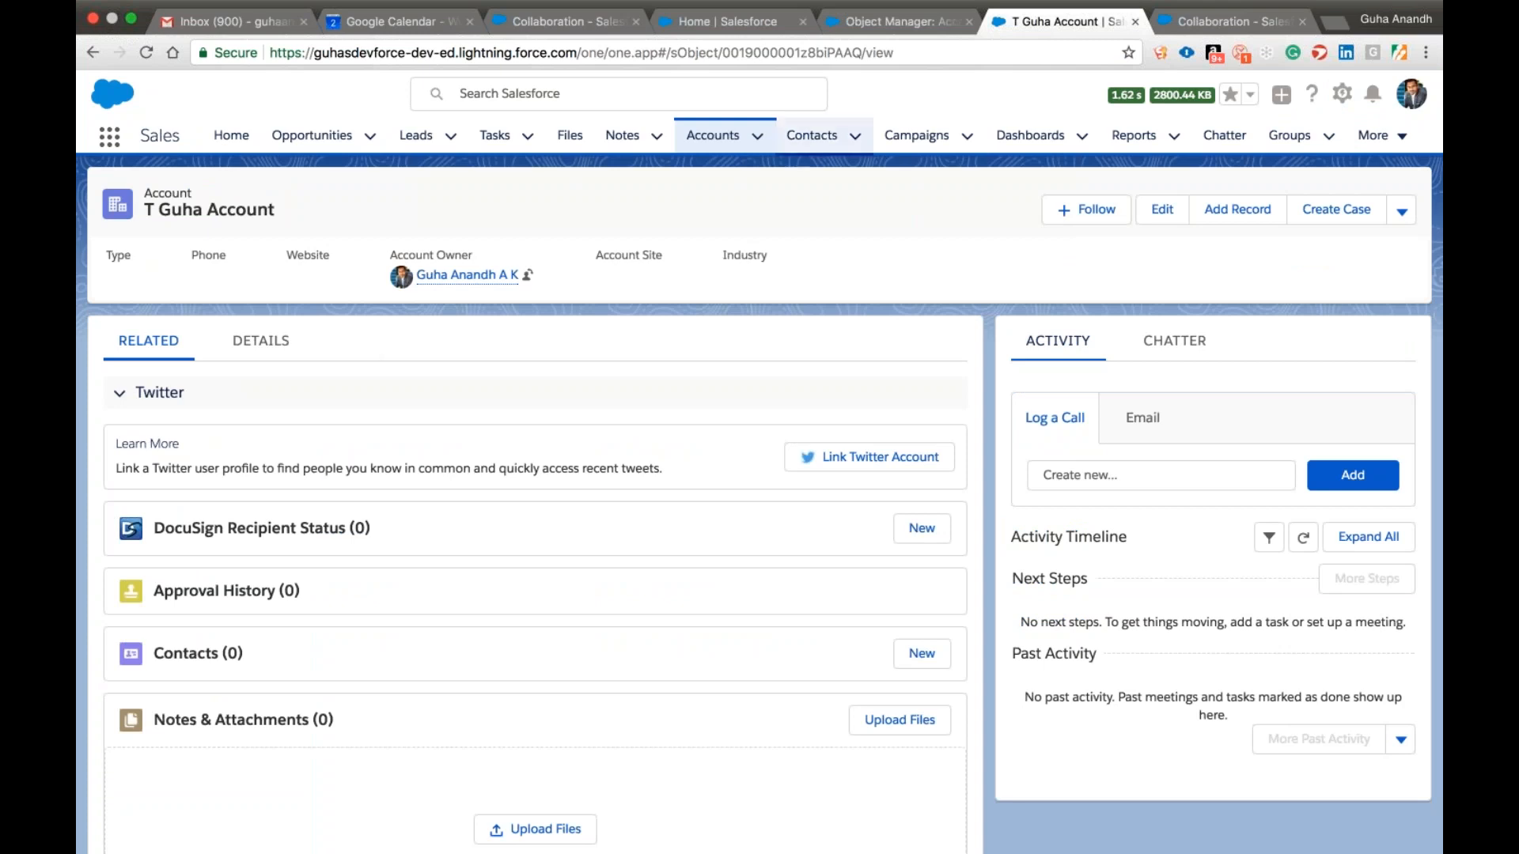
left_click(853, 30)
left_click(717, 26)
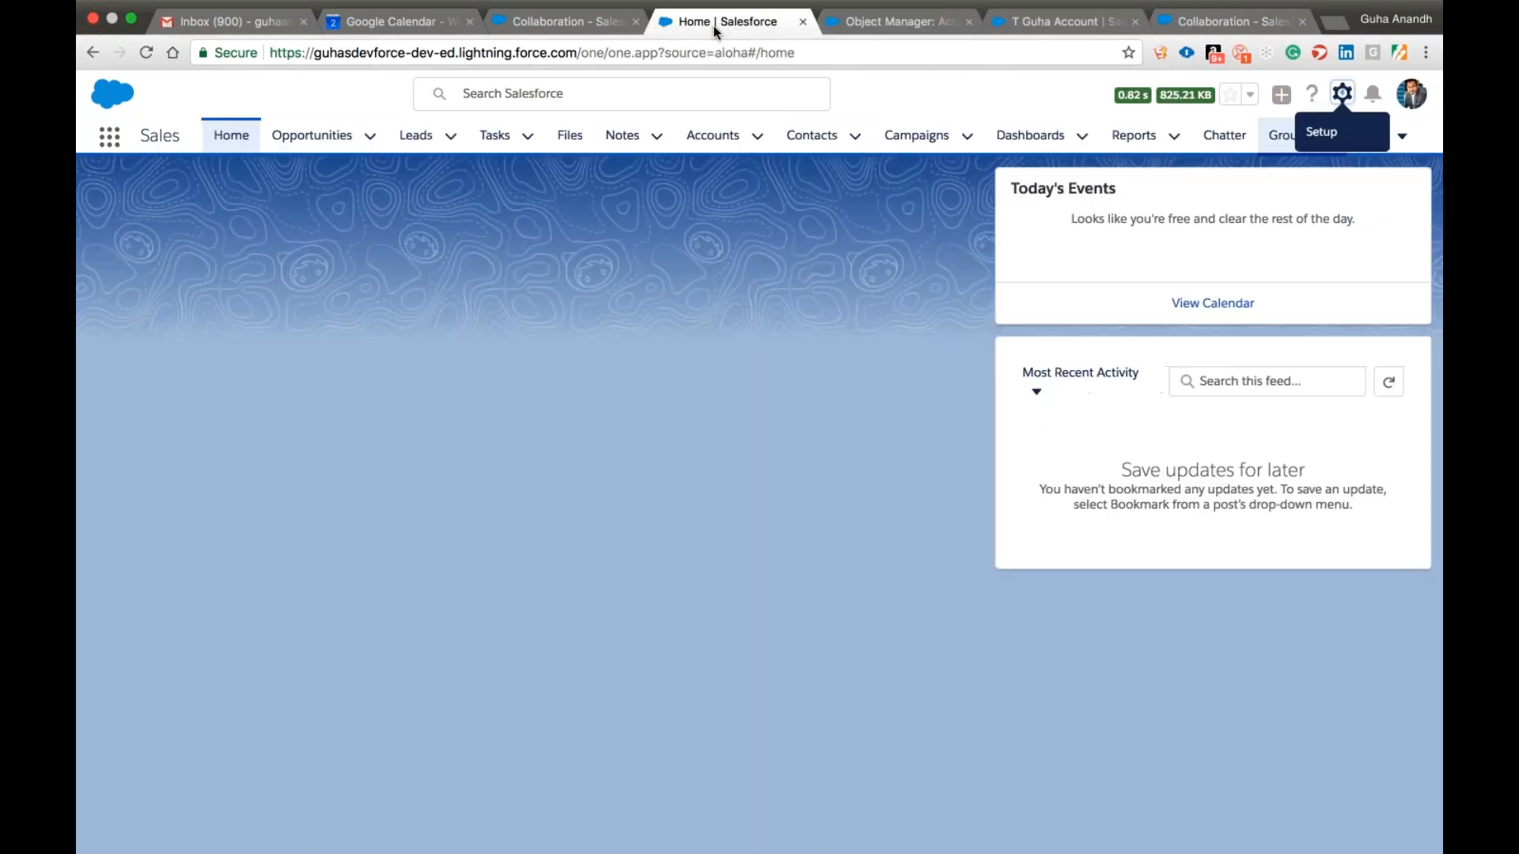
left_click(568, 17)
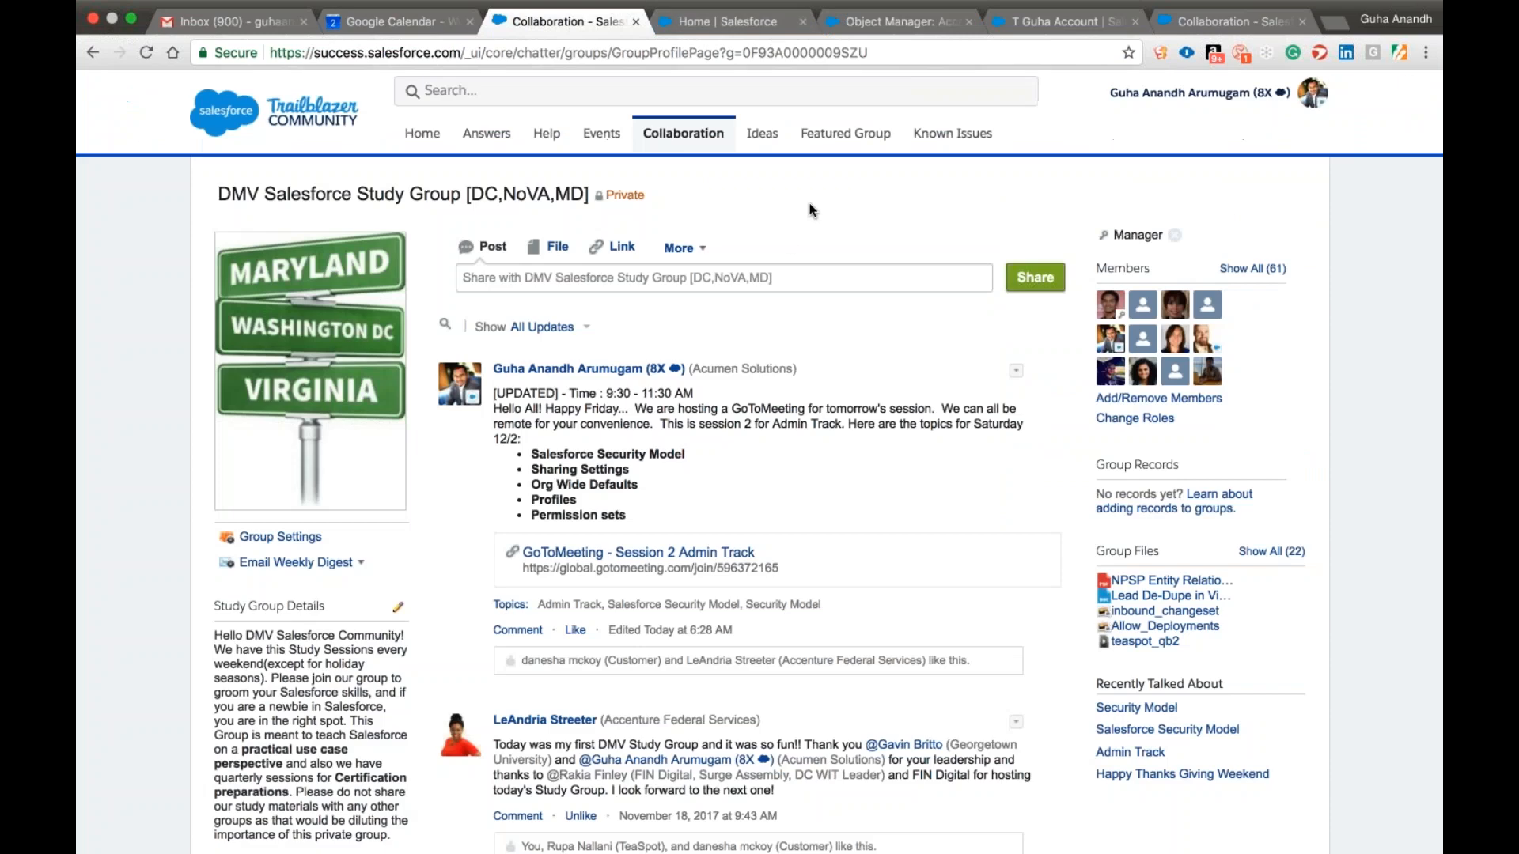
left_click(723, 21)
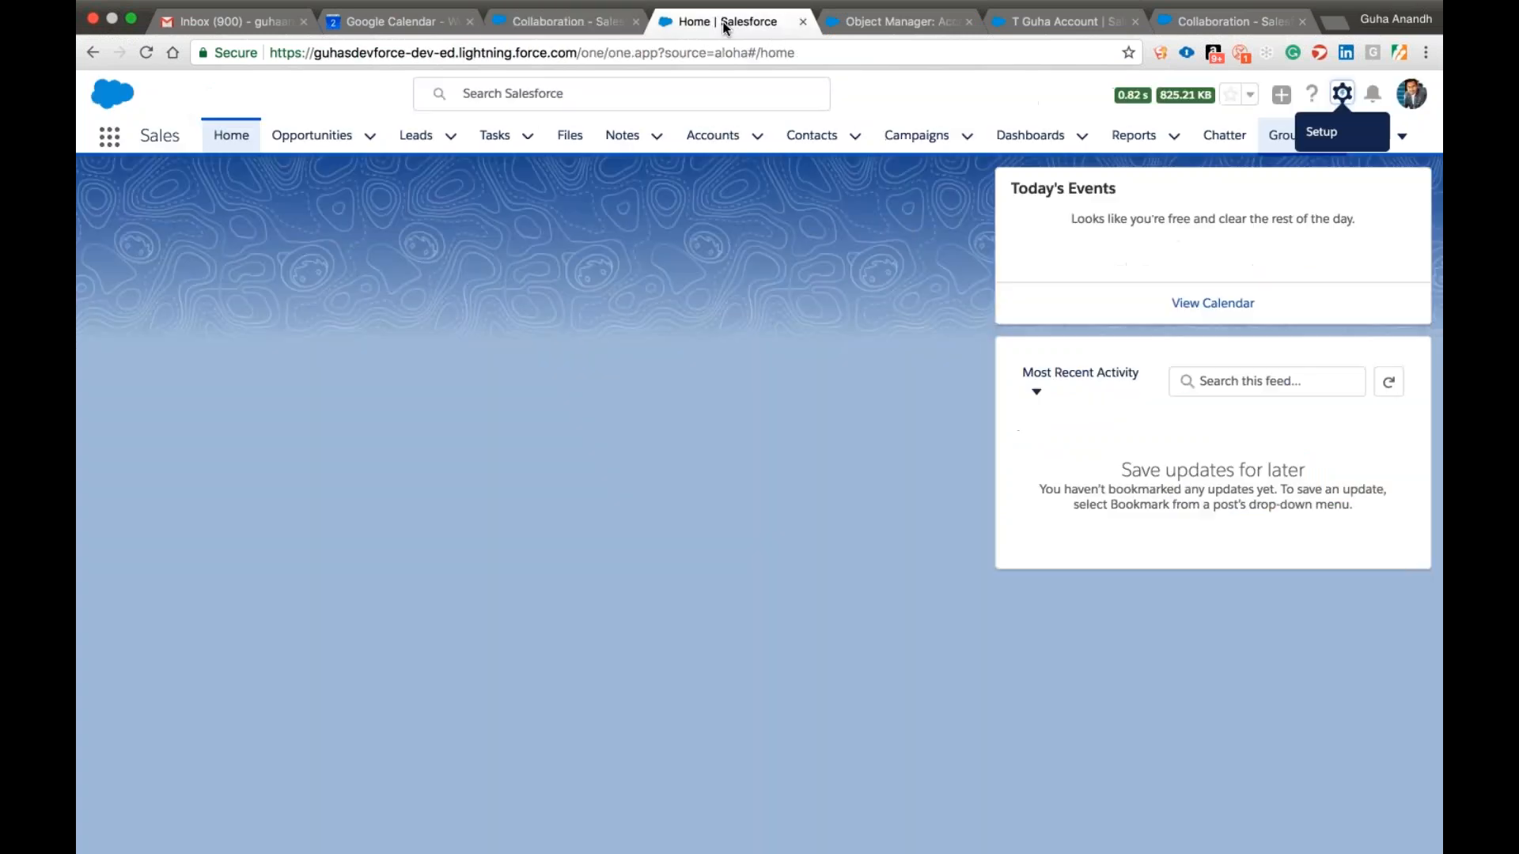
Return from the Account page layouts to the Setup home page and start a quick search of the Setup pages.
left_click(928, 26)
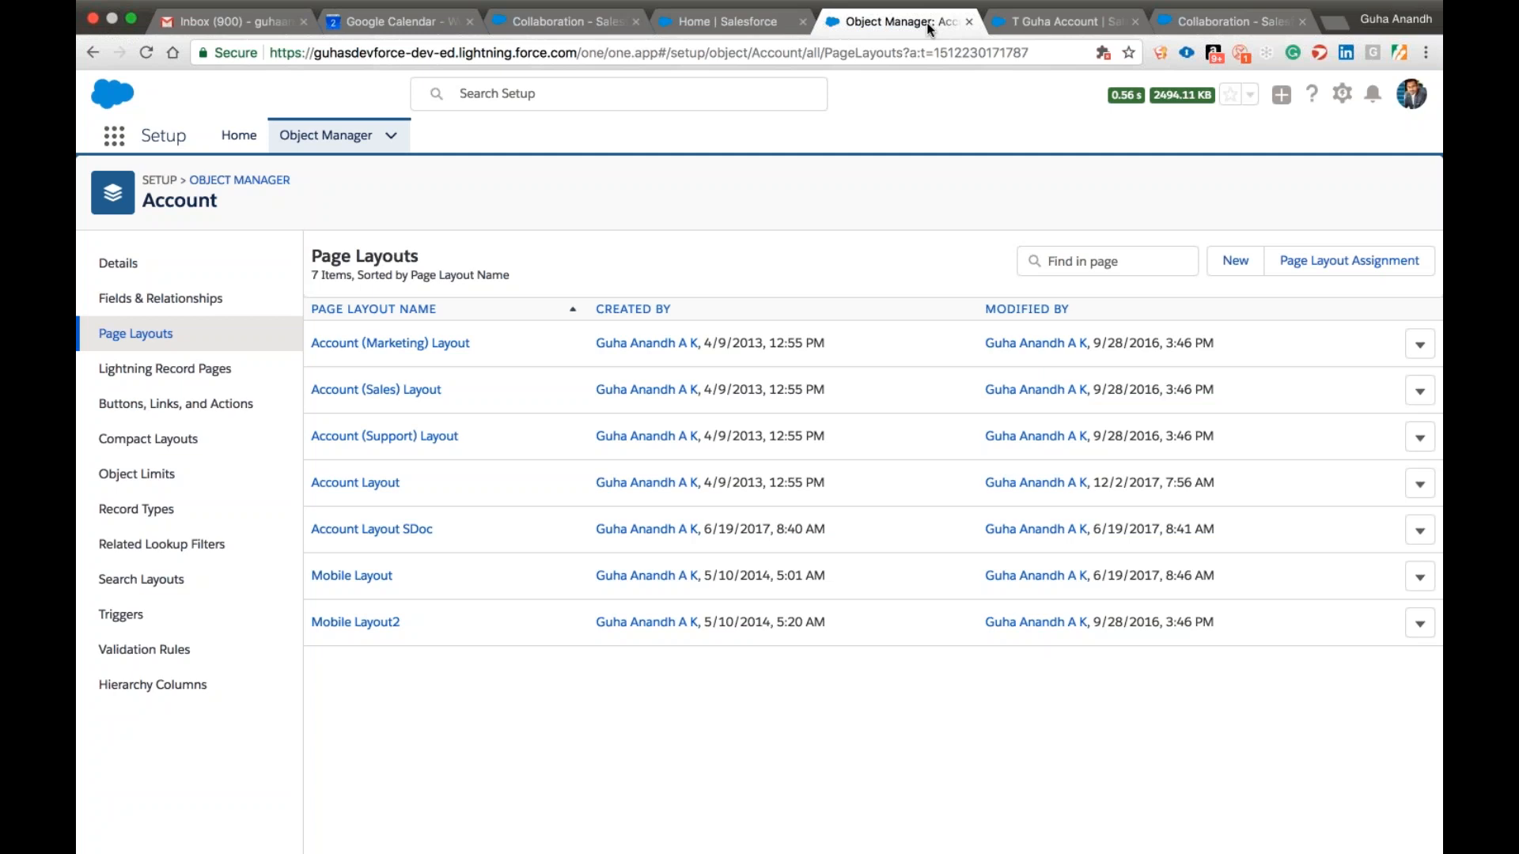
left_click(244, 136)
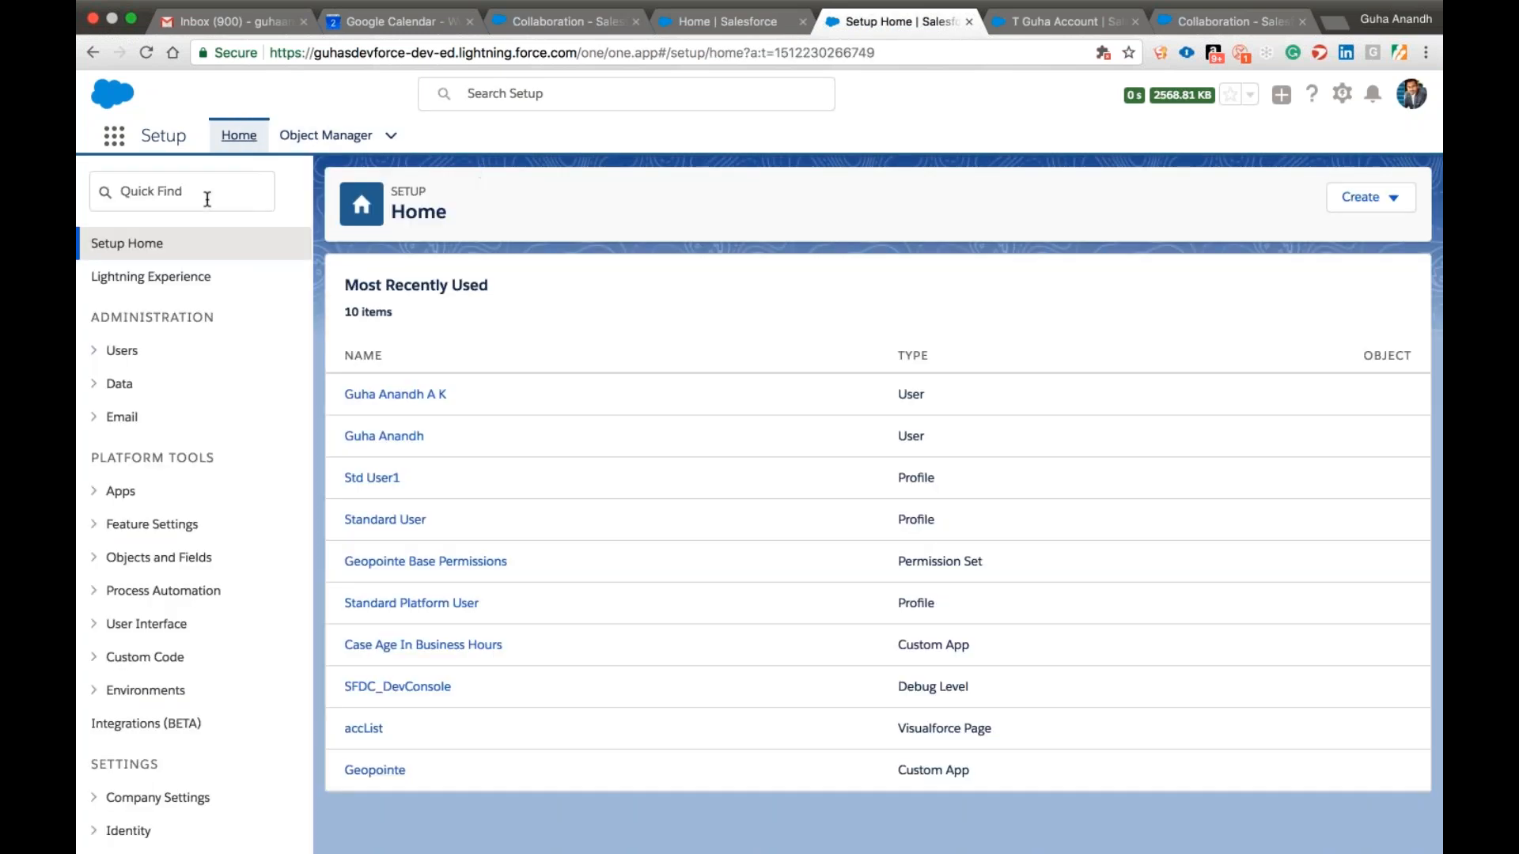
left_click(207, 199)
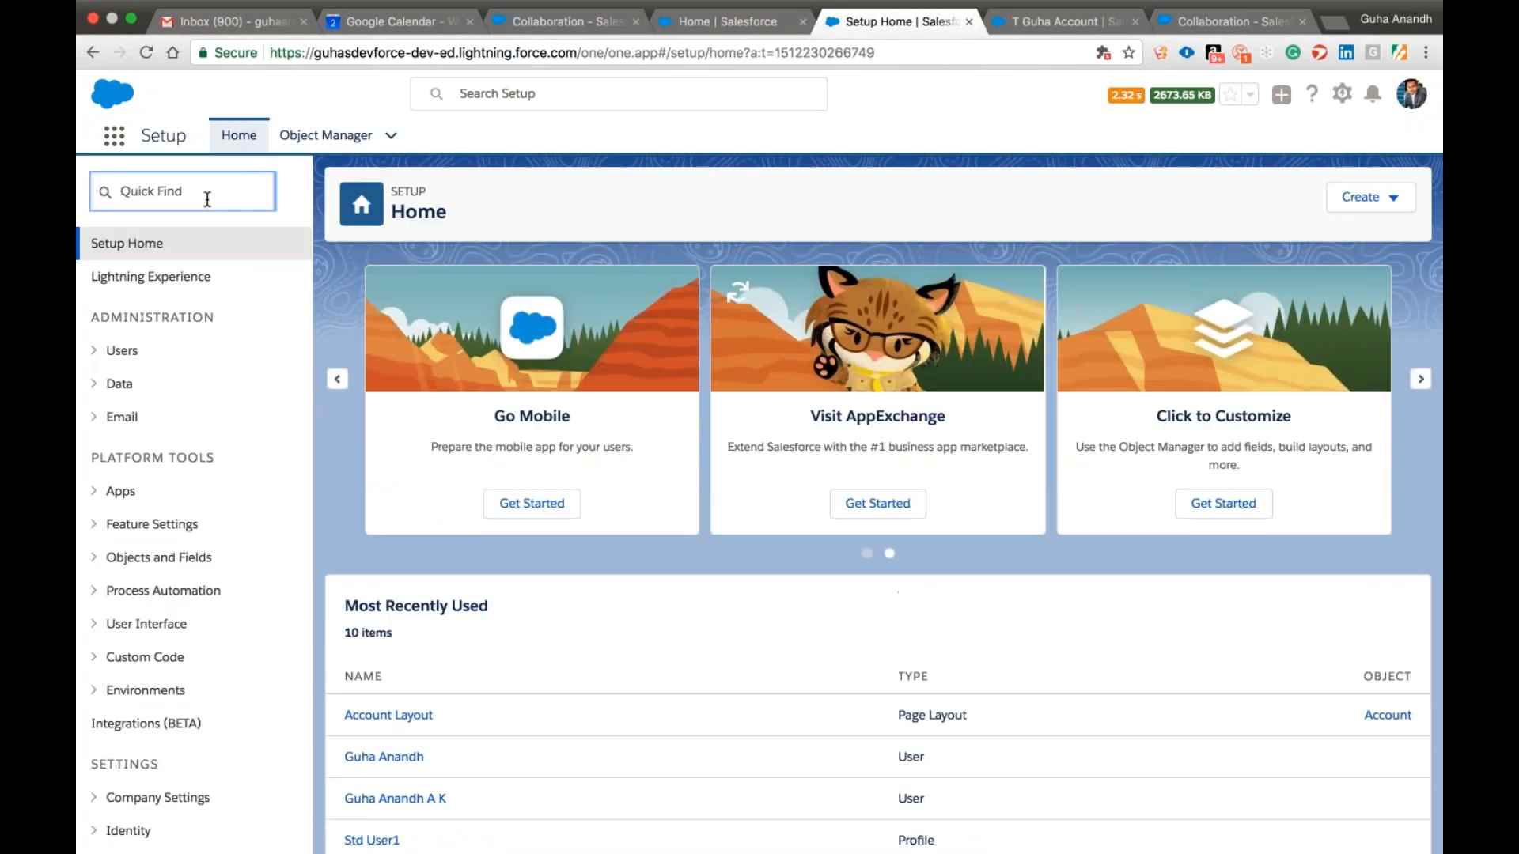